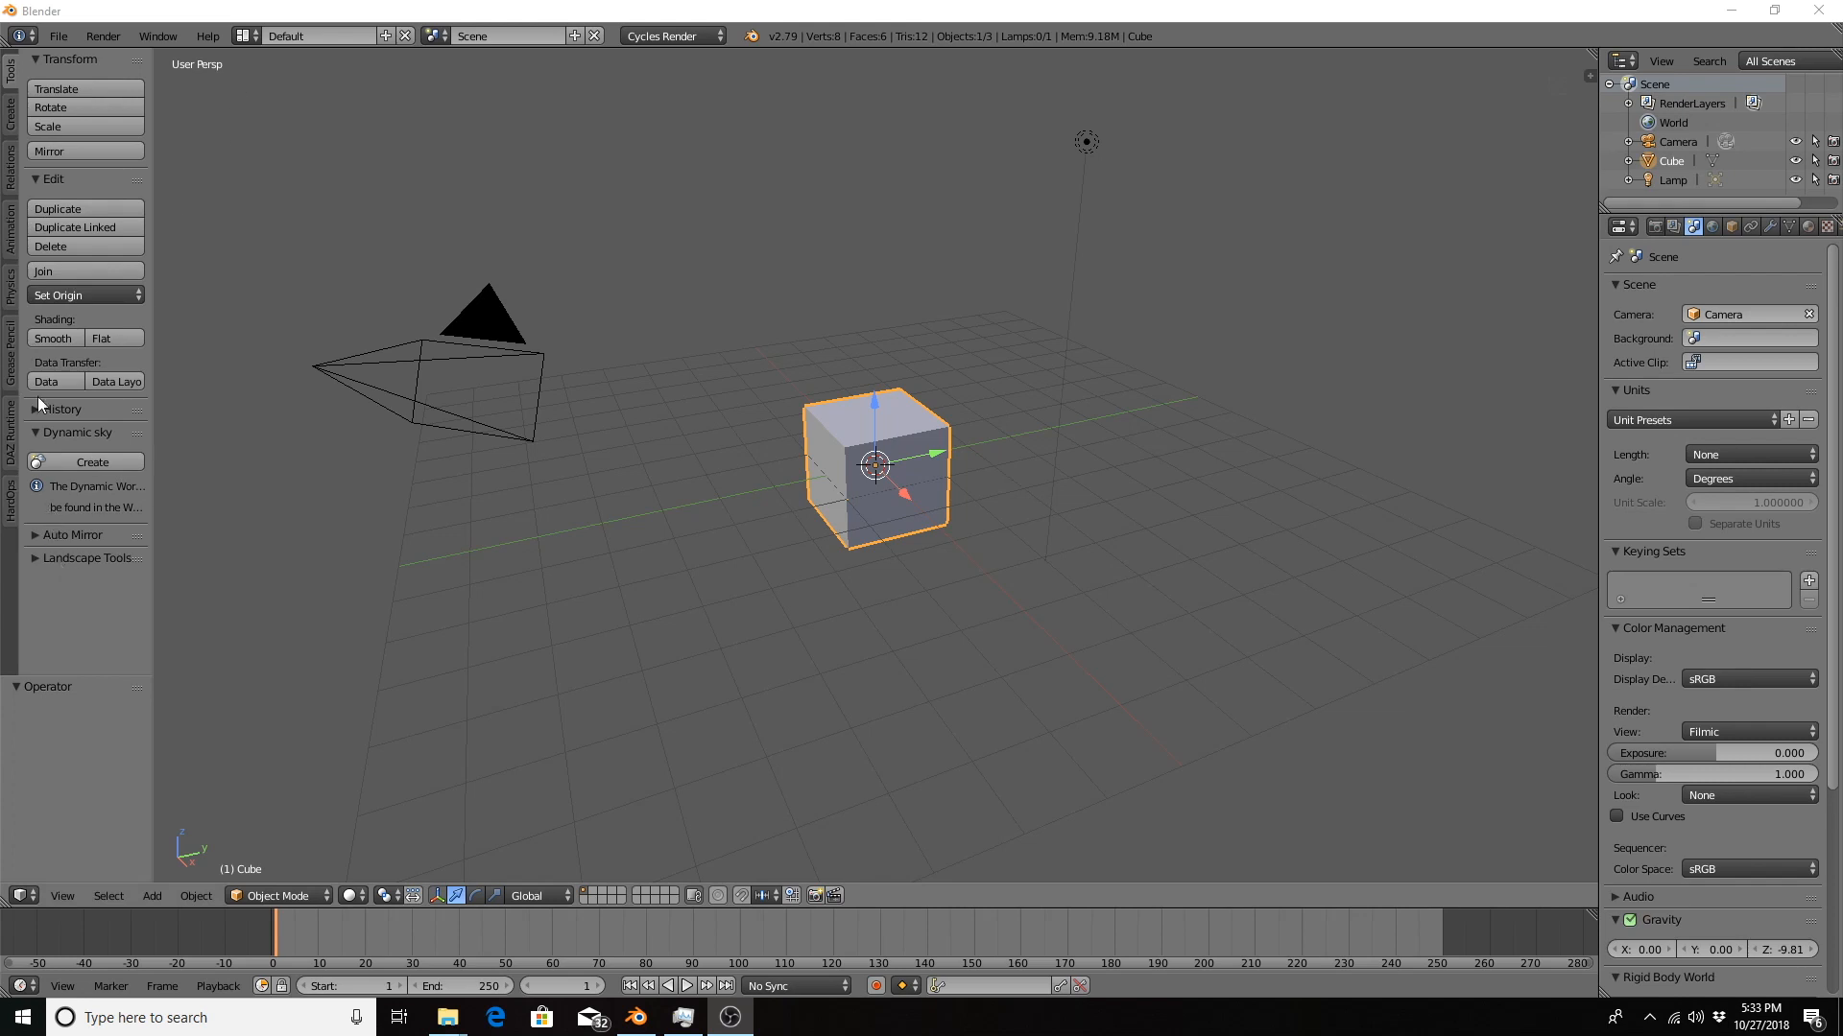
Show the DAZ Runtime tools and start the Screencast Keys display in the 3D view.
click(11, 434)
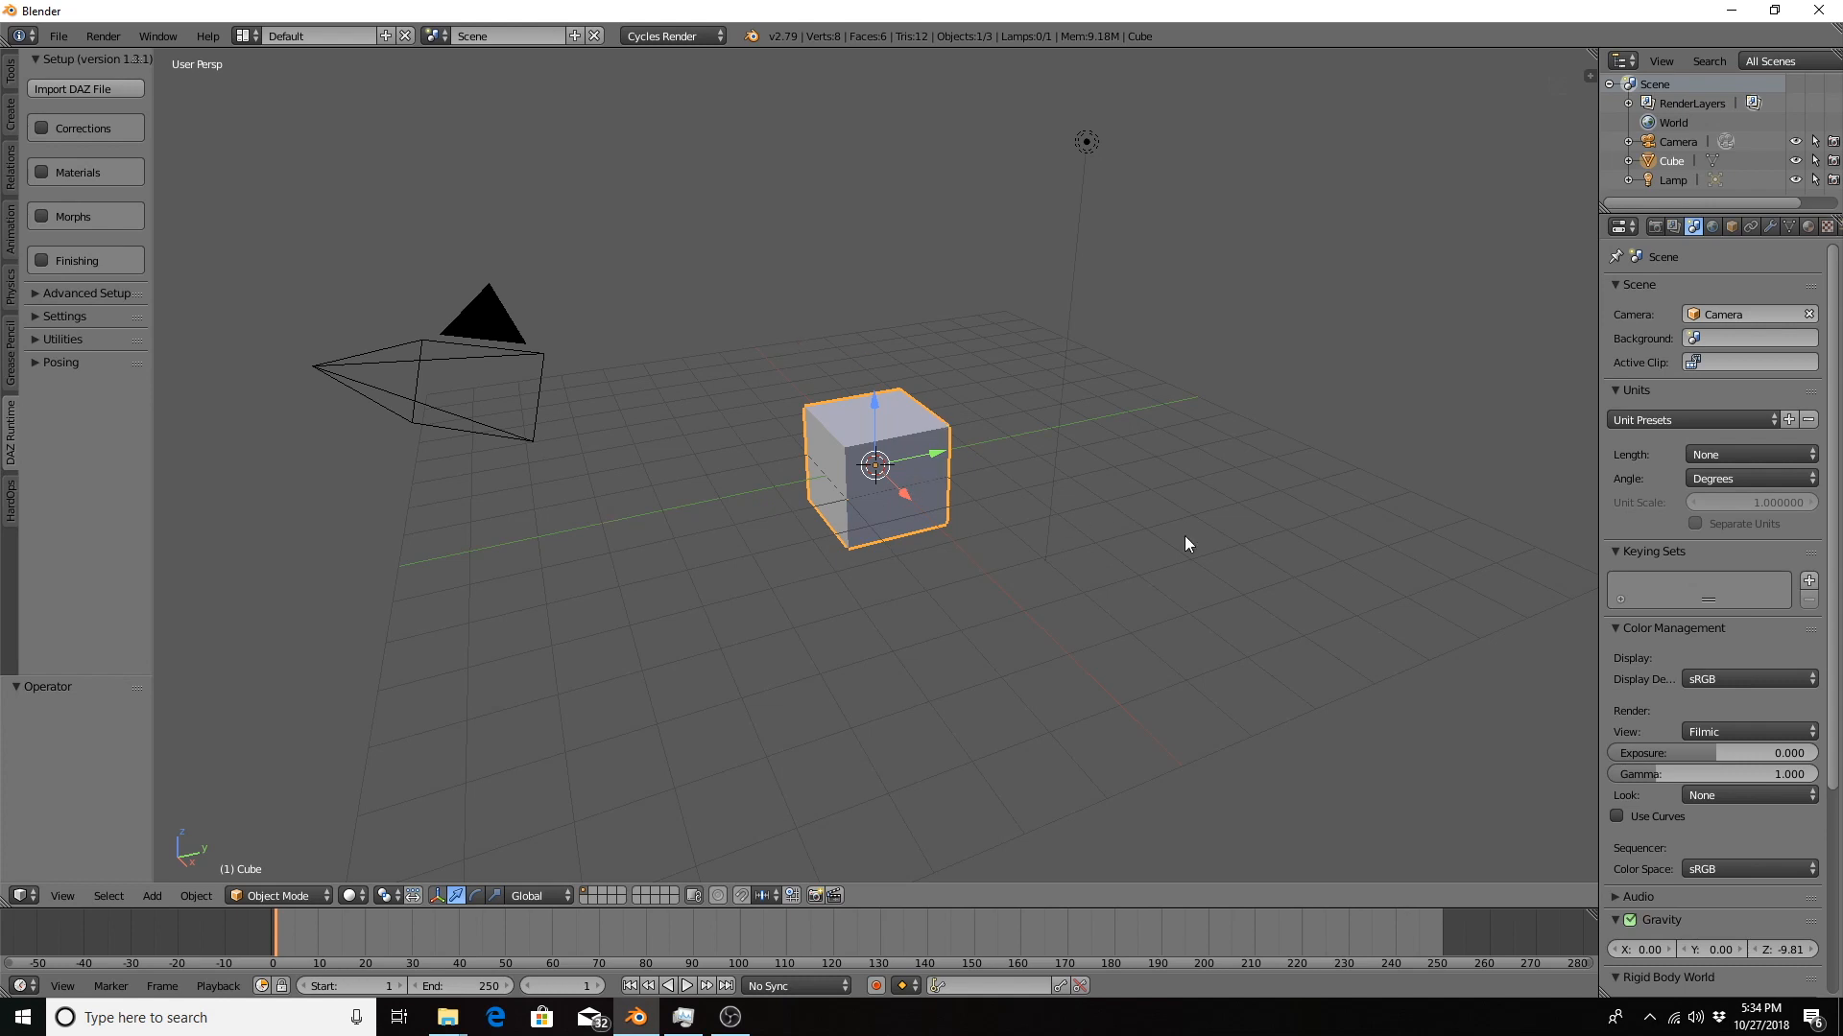
key(n)
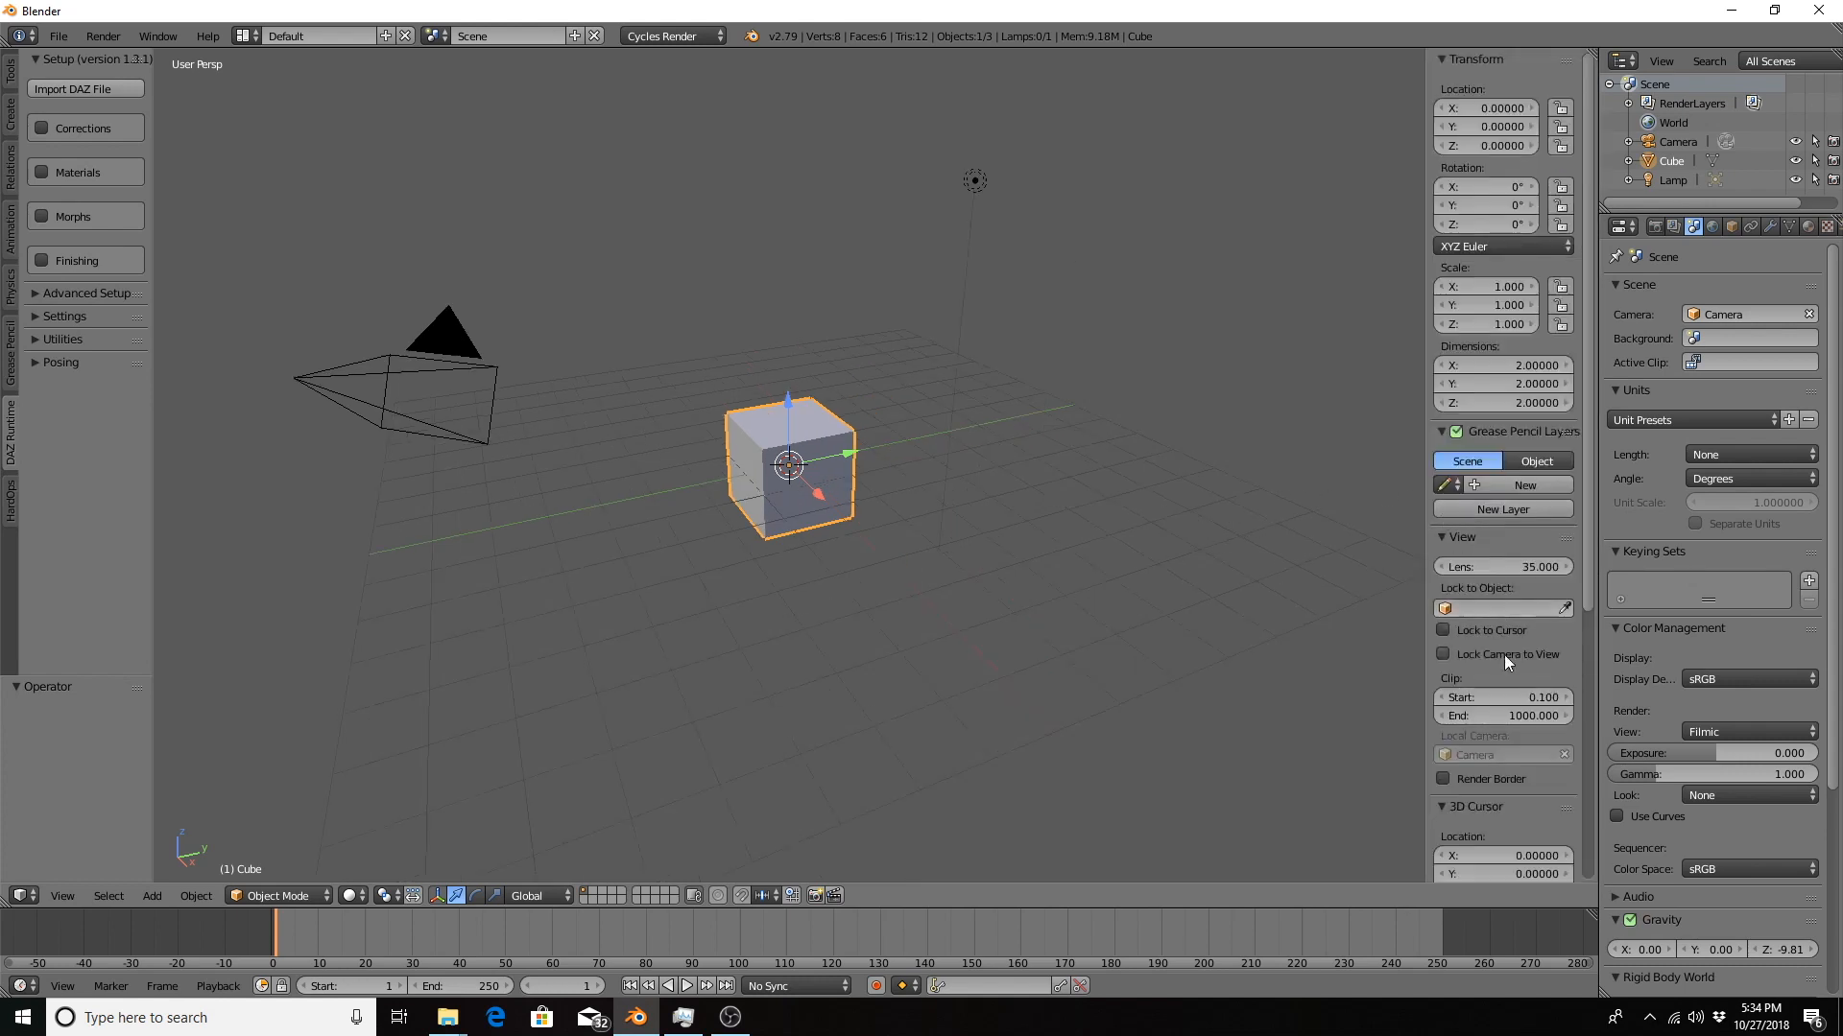
scroll(1505, 662, down, 5)
scroll(1504, 672, down, 1)
click(1463, 866)
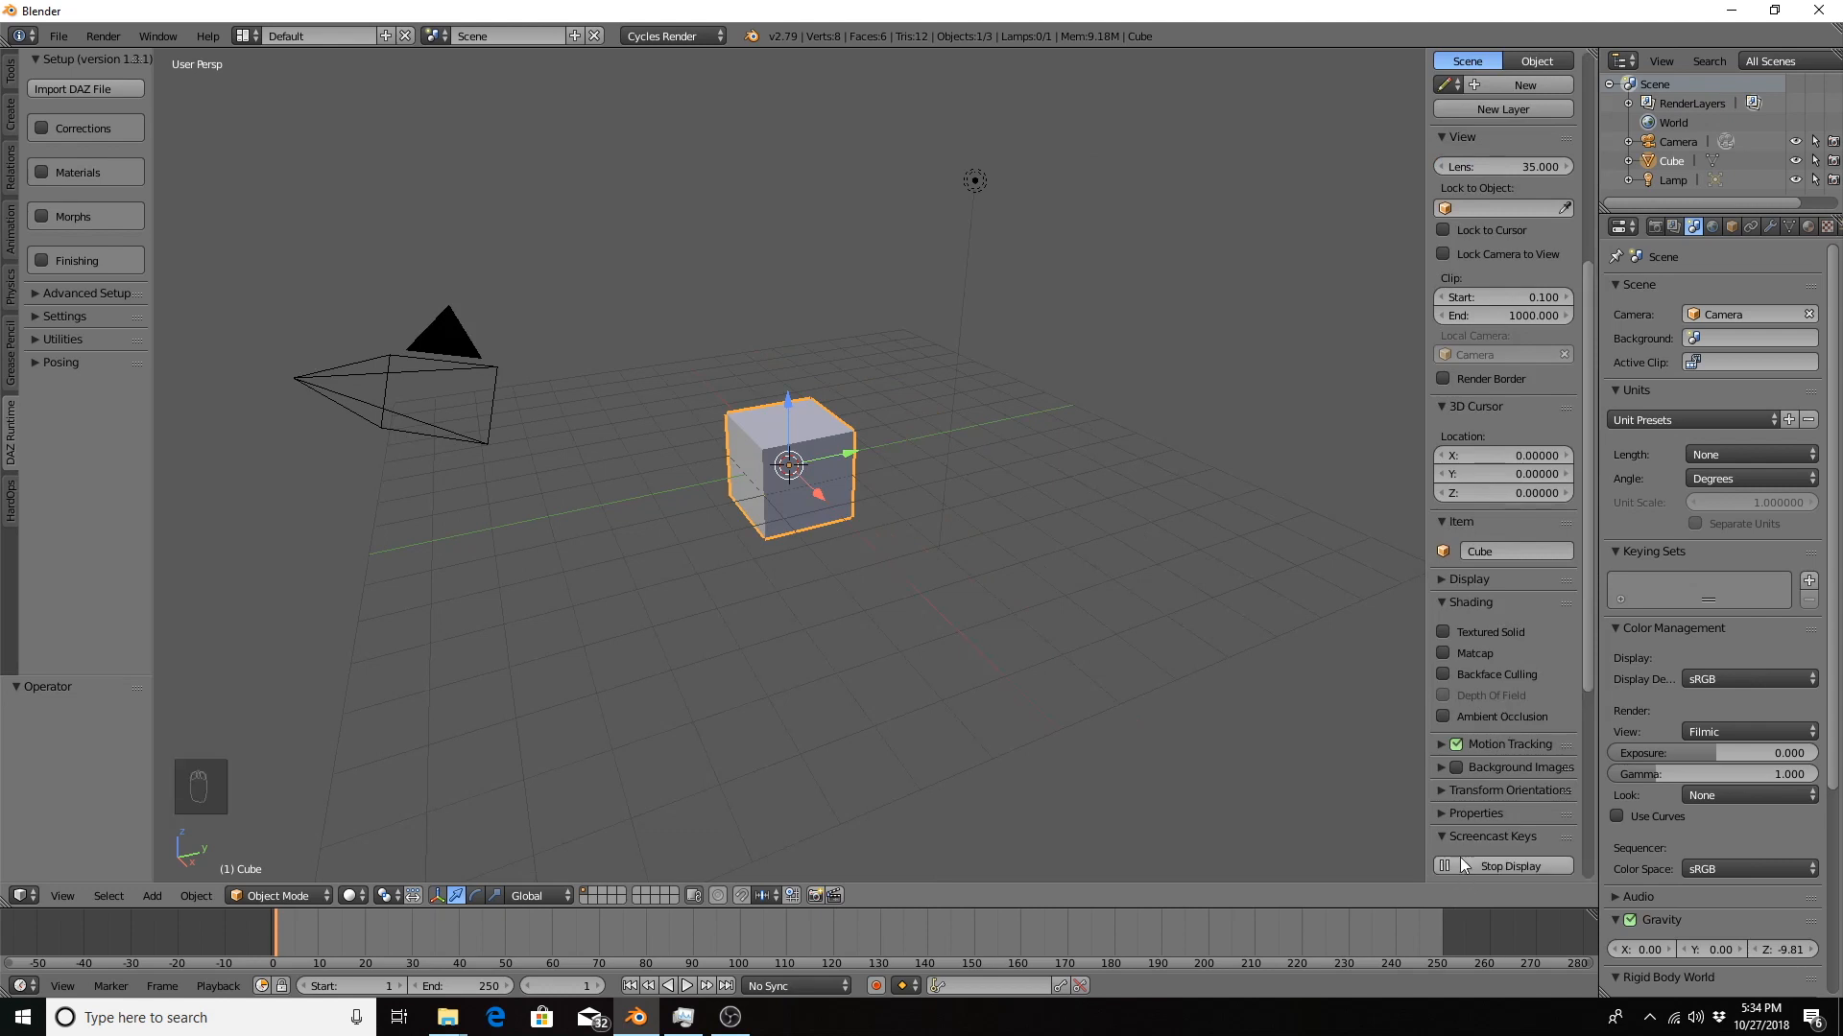
key(n)
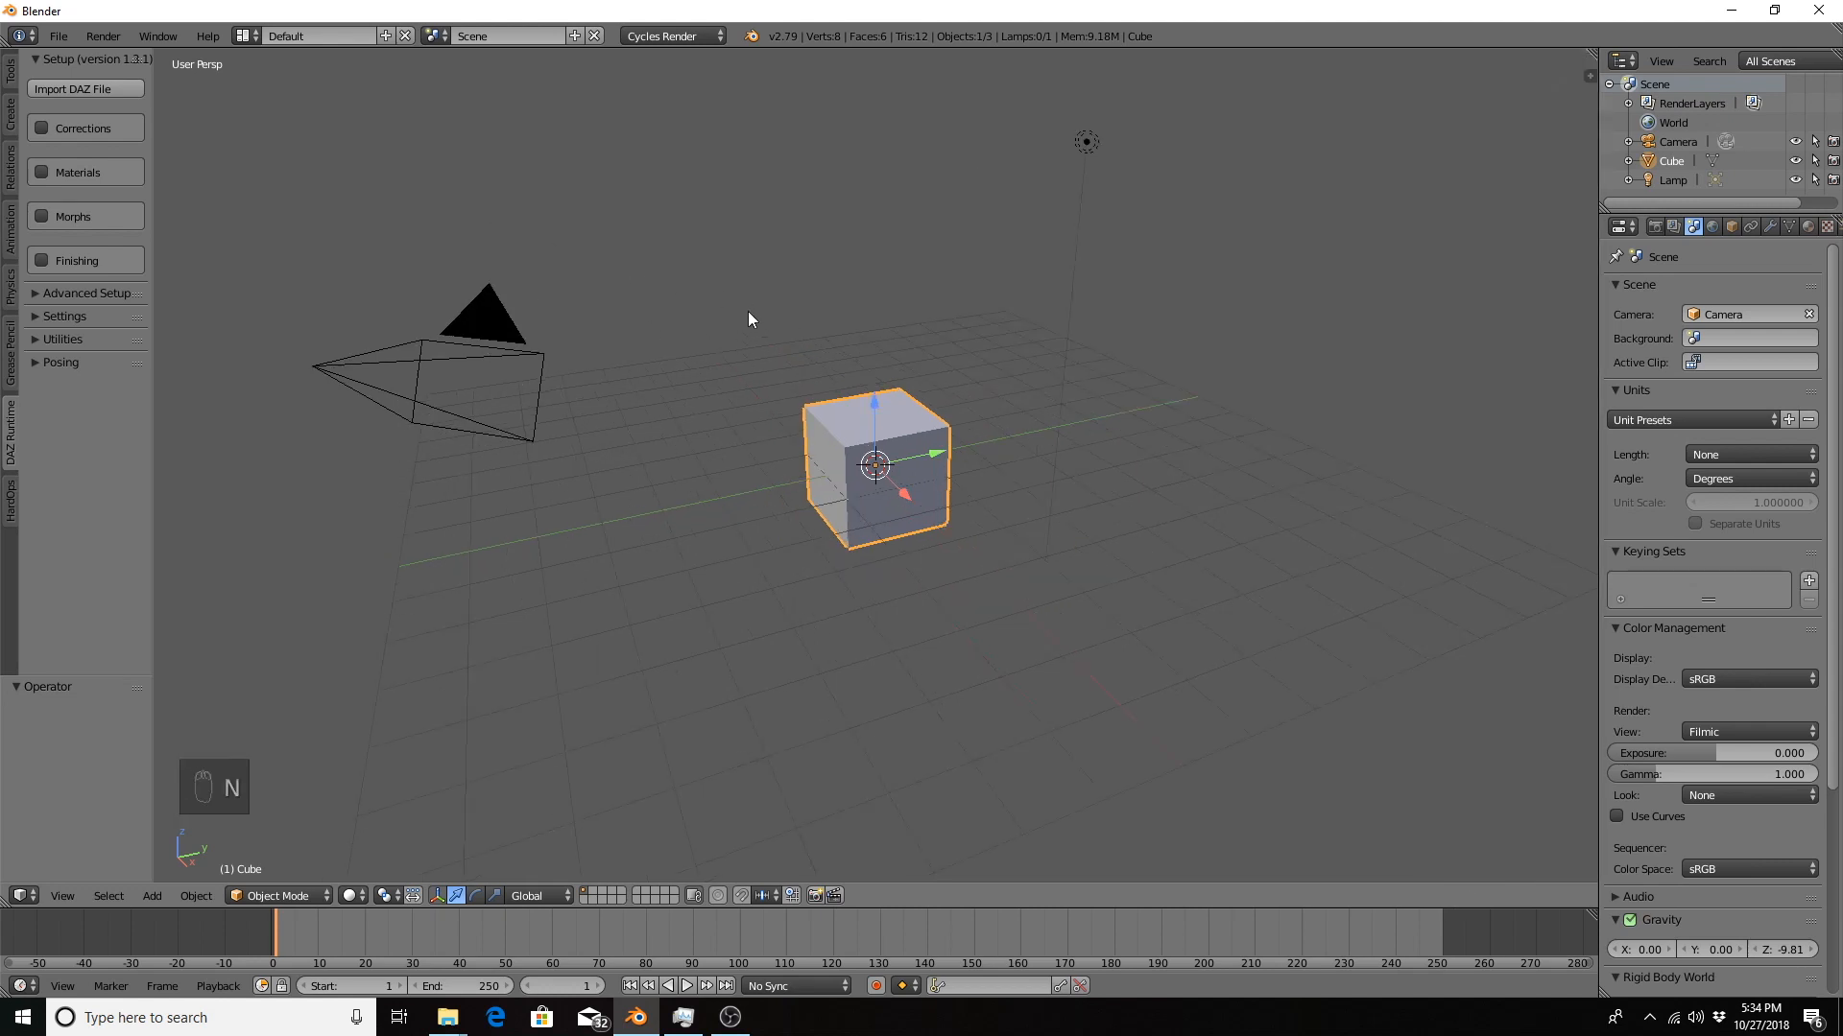
Delete the default cube and move the camera and lamp together to the second layer.
key(x)
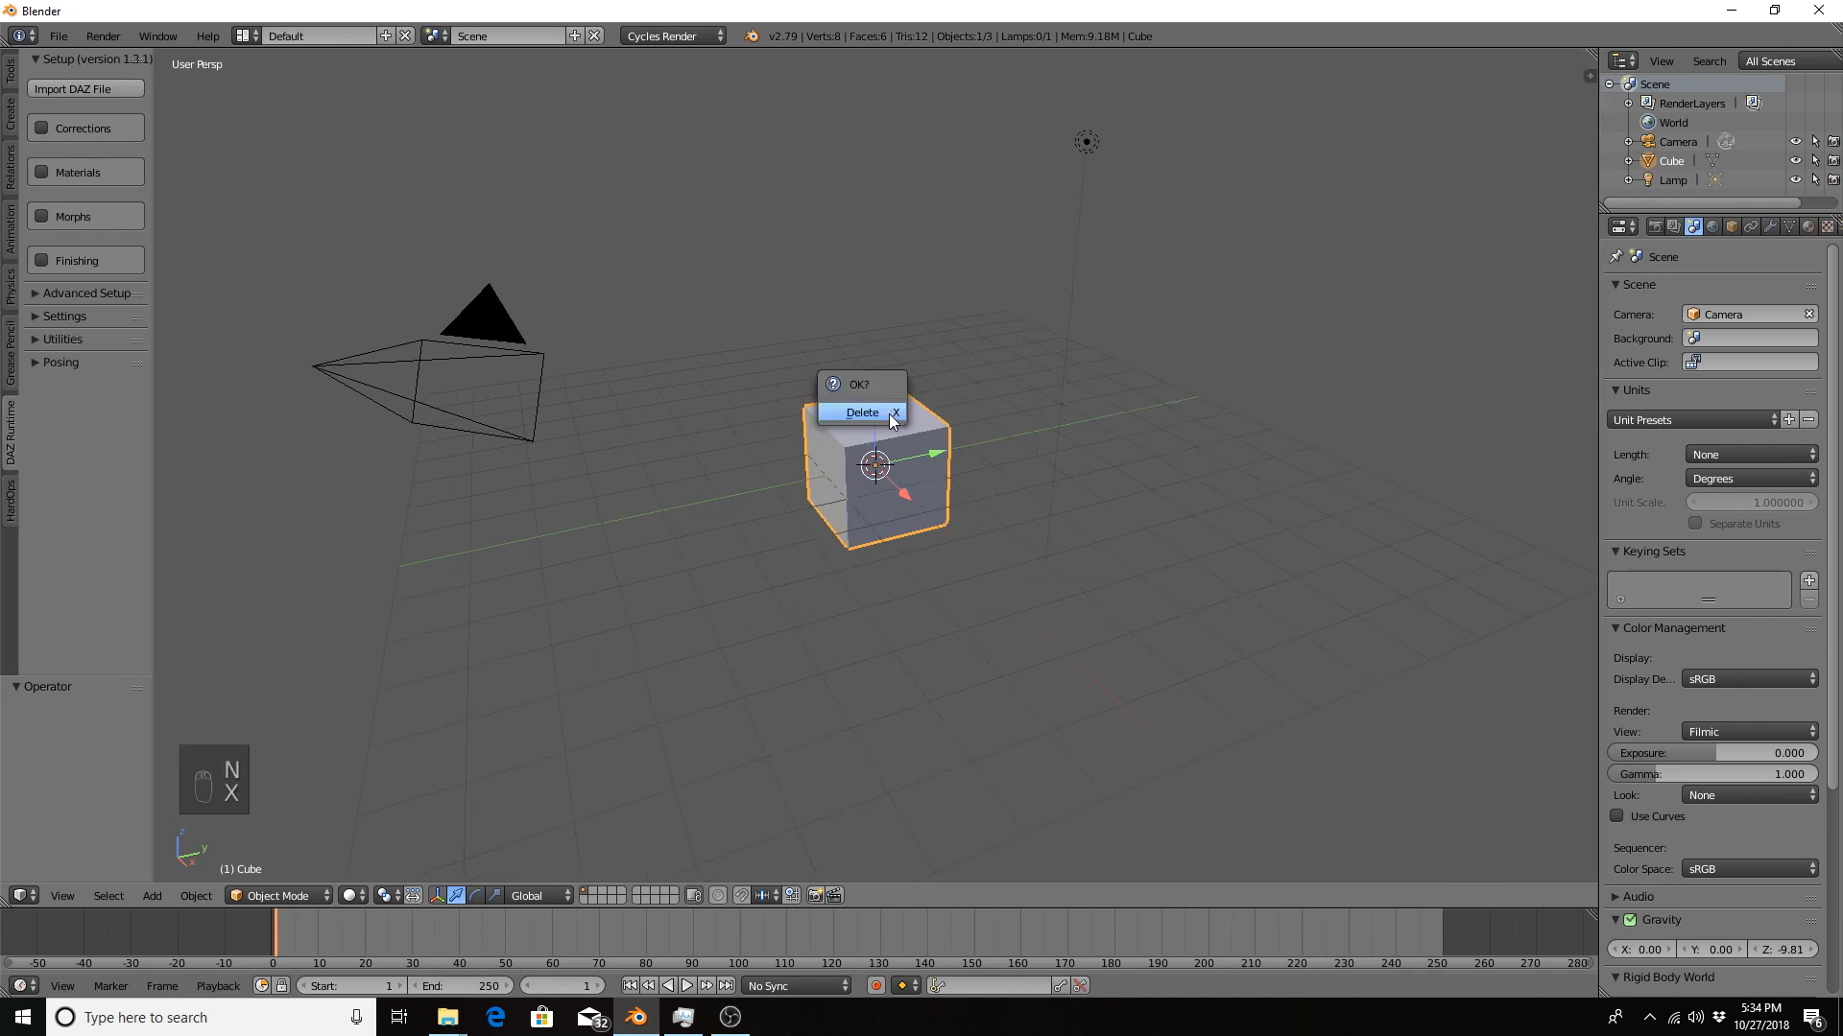
click(891, 419)
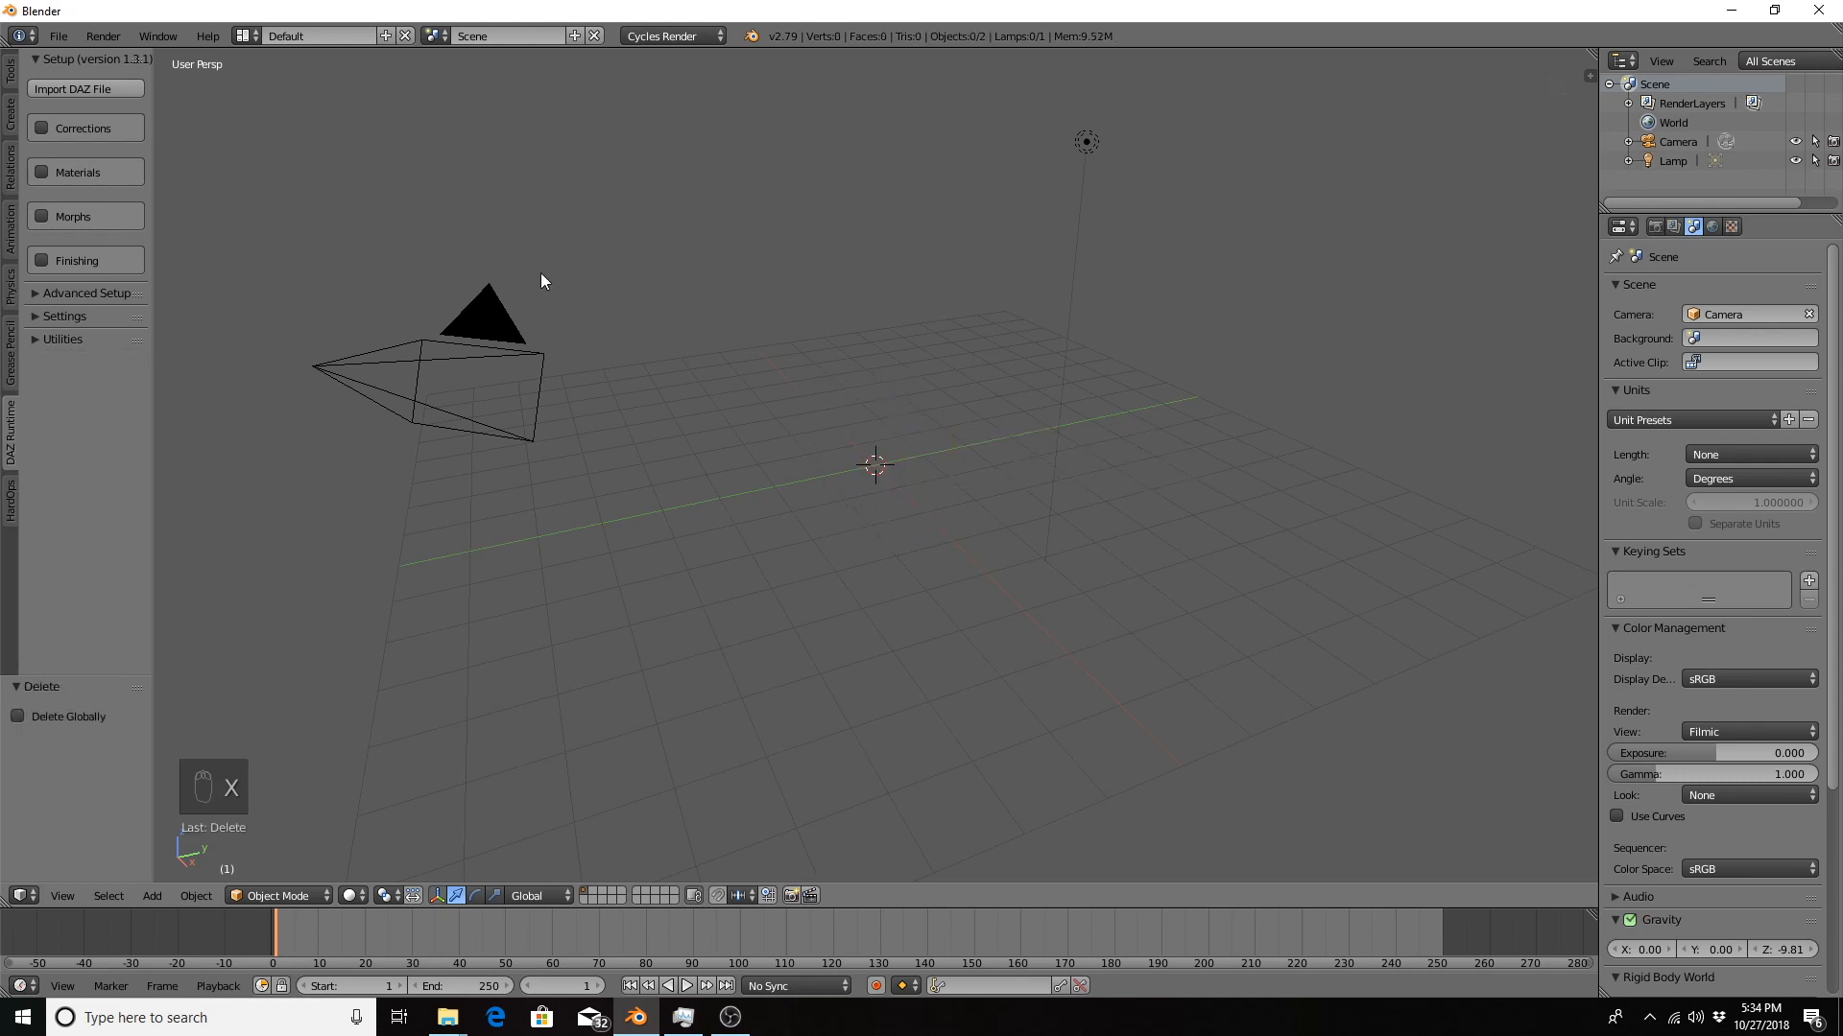
key(b)
drag(355, 198, 1332, 455)
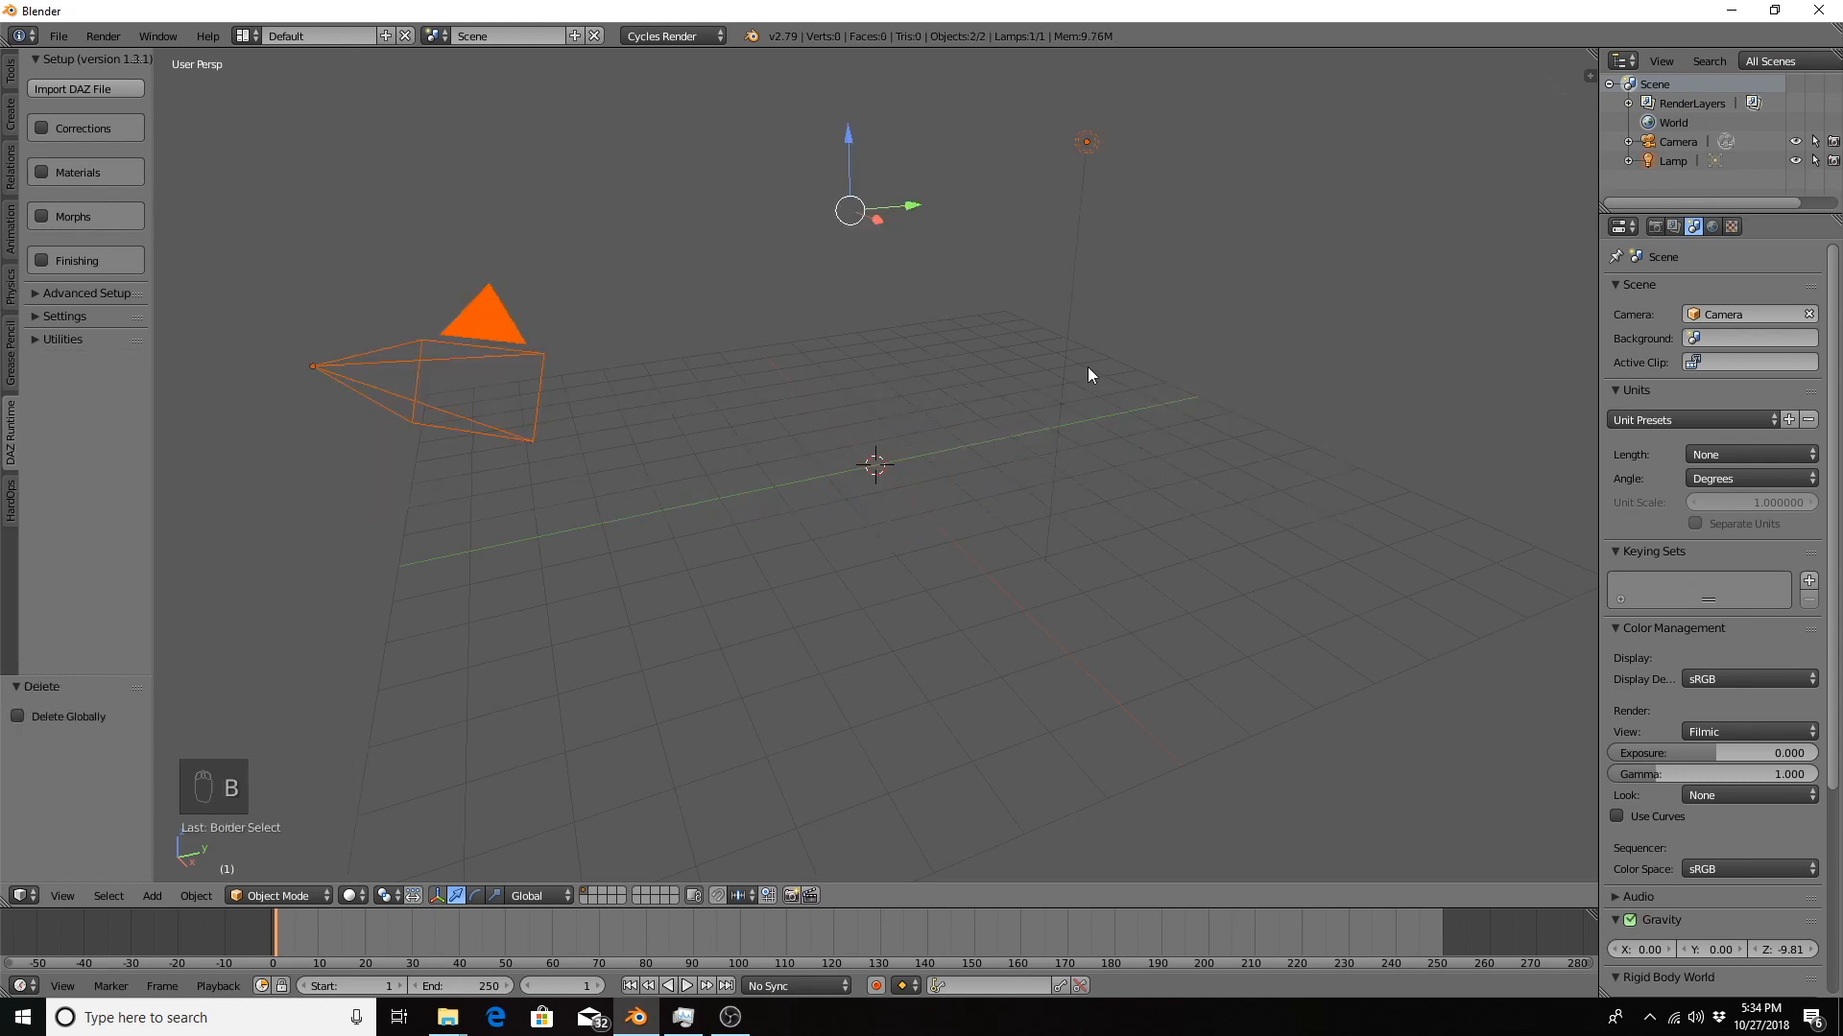
key(m)
click(1254, 405)
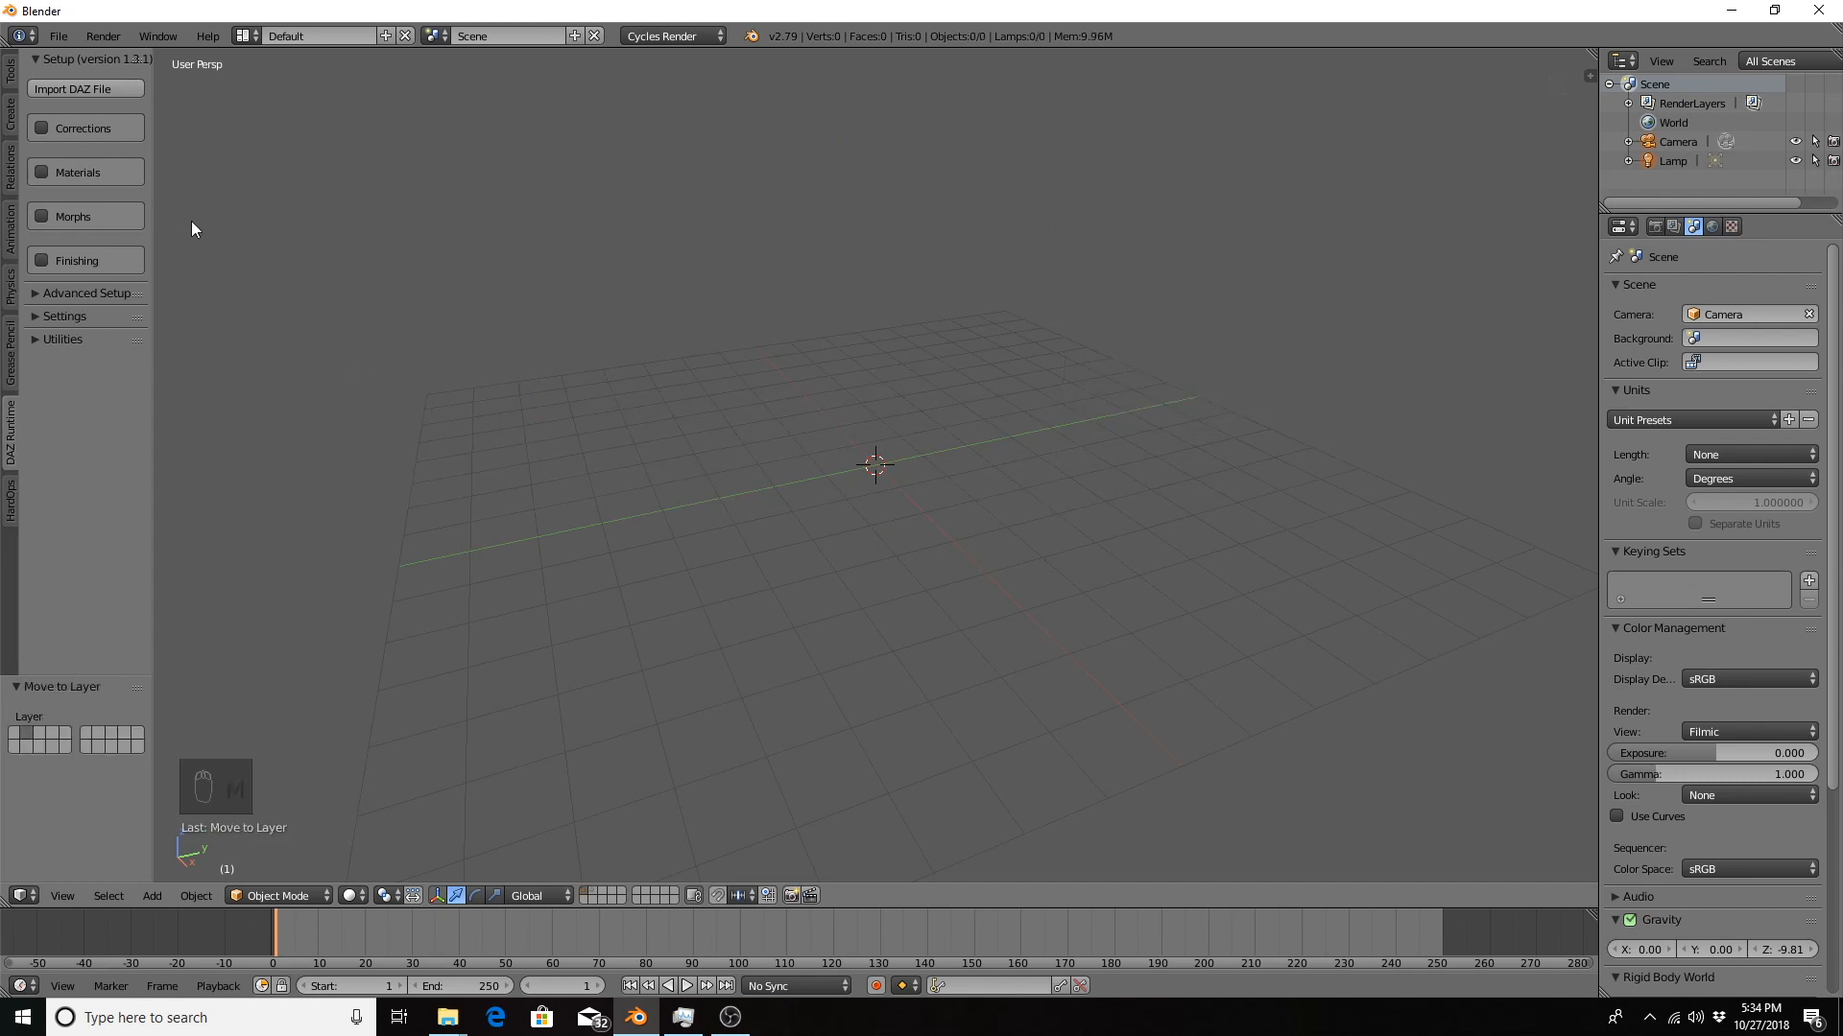
Start a DAZ file import and select JB.duf.png in the recent Characters folder.
click(103, 88)
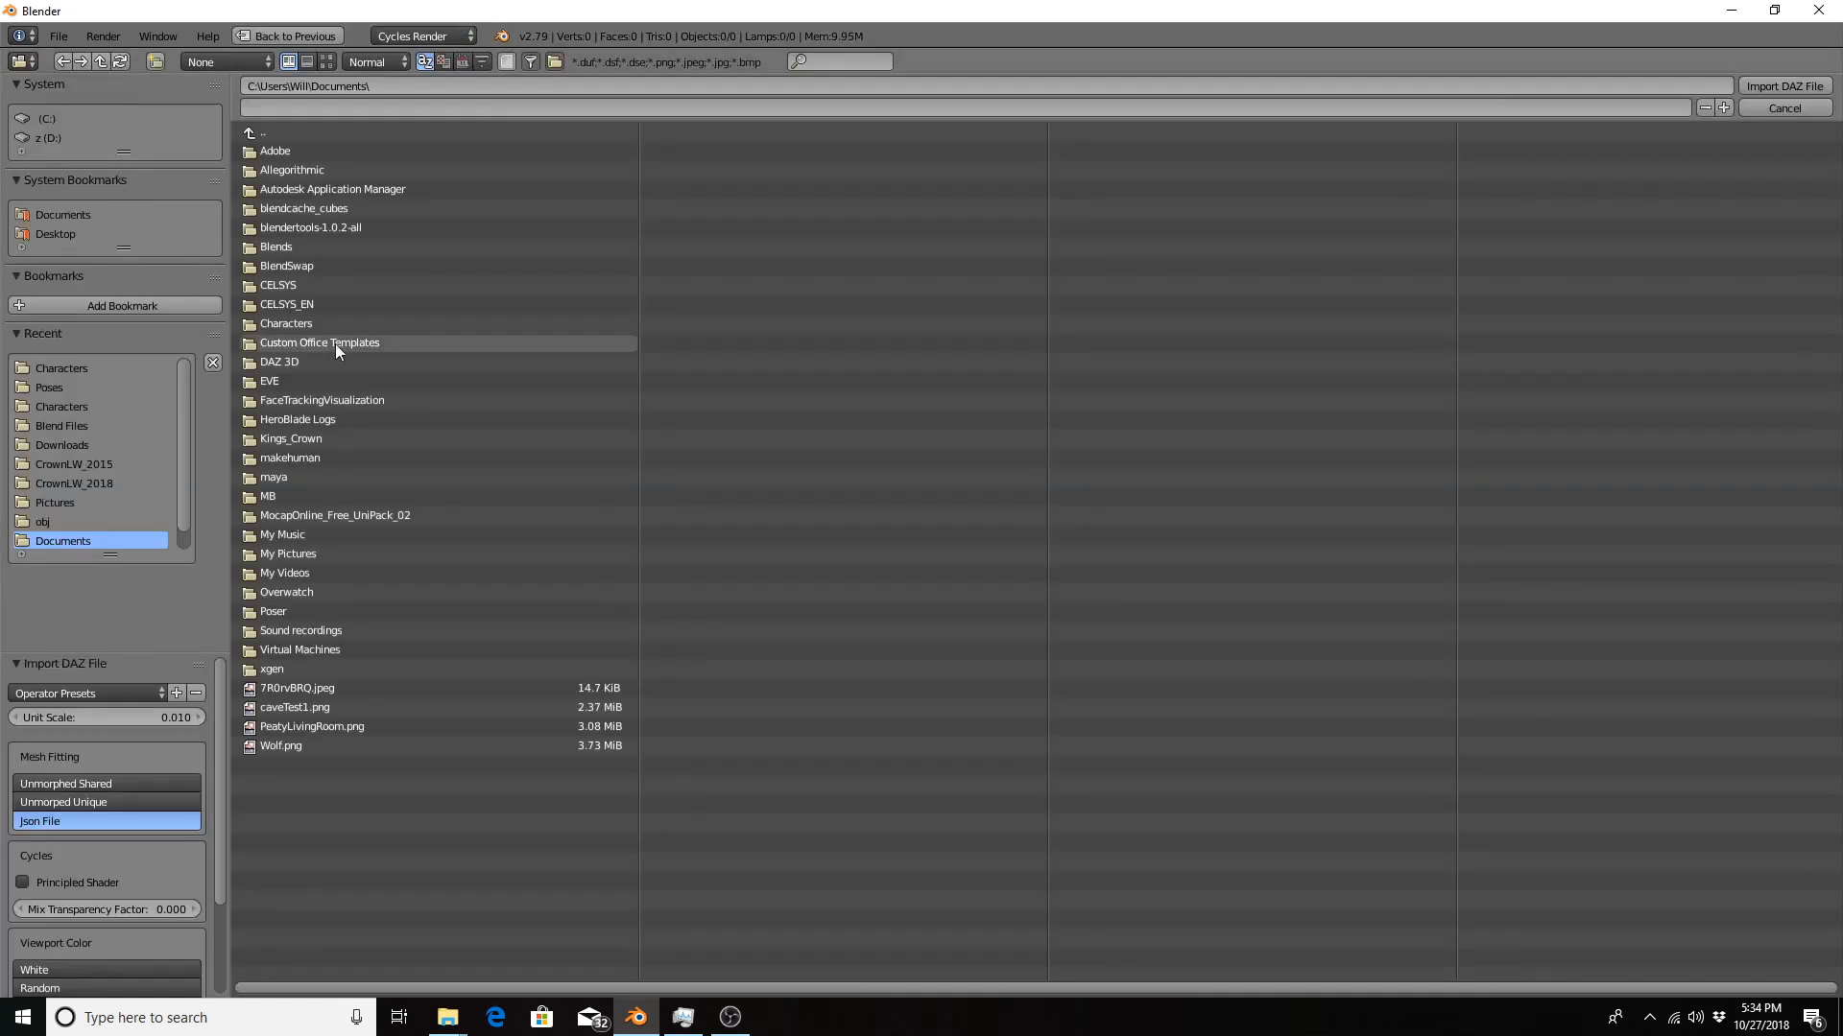
click(36, 371)
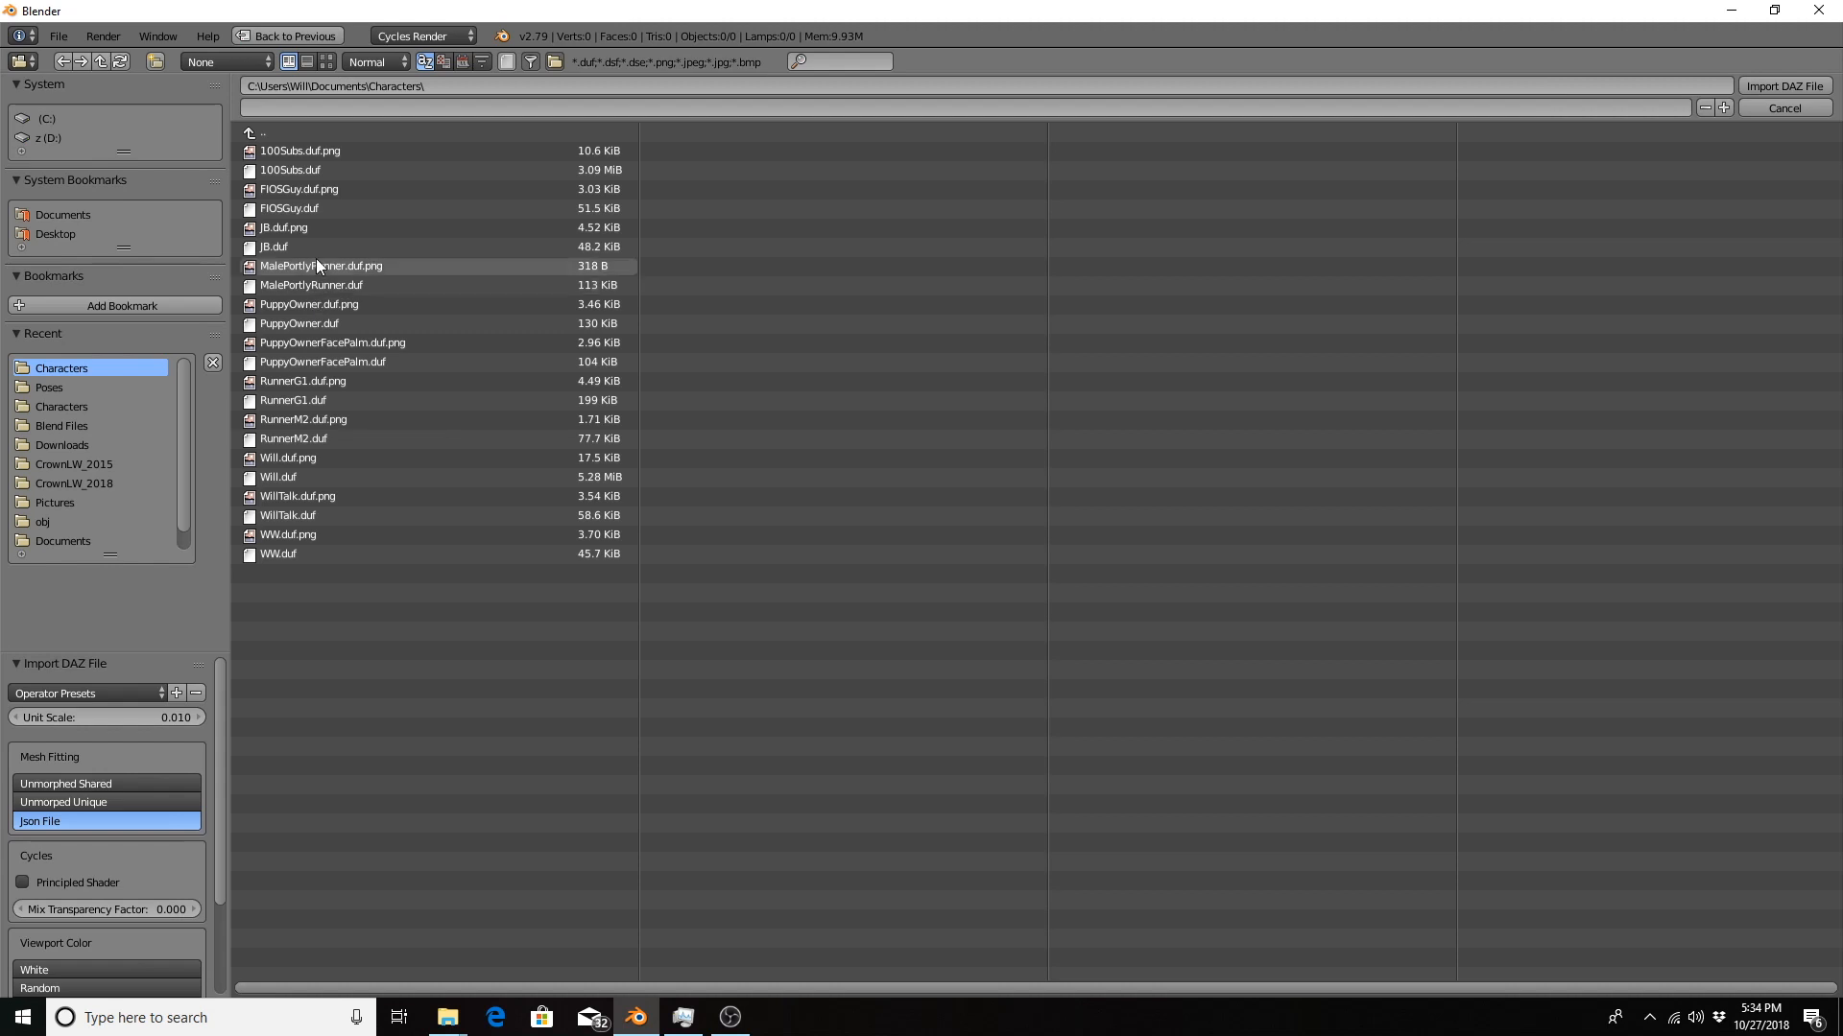
click(284, 246)
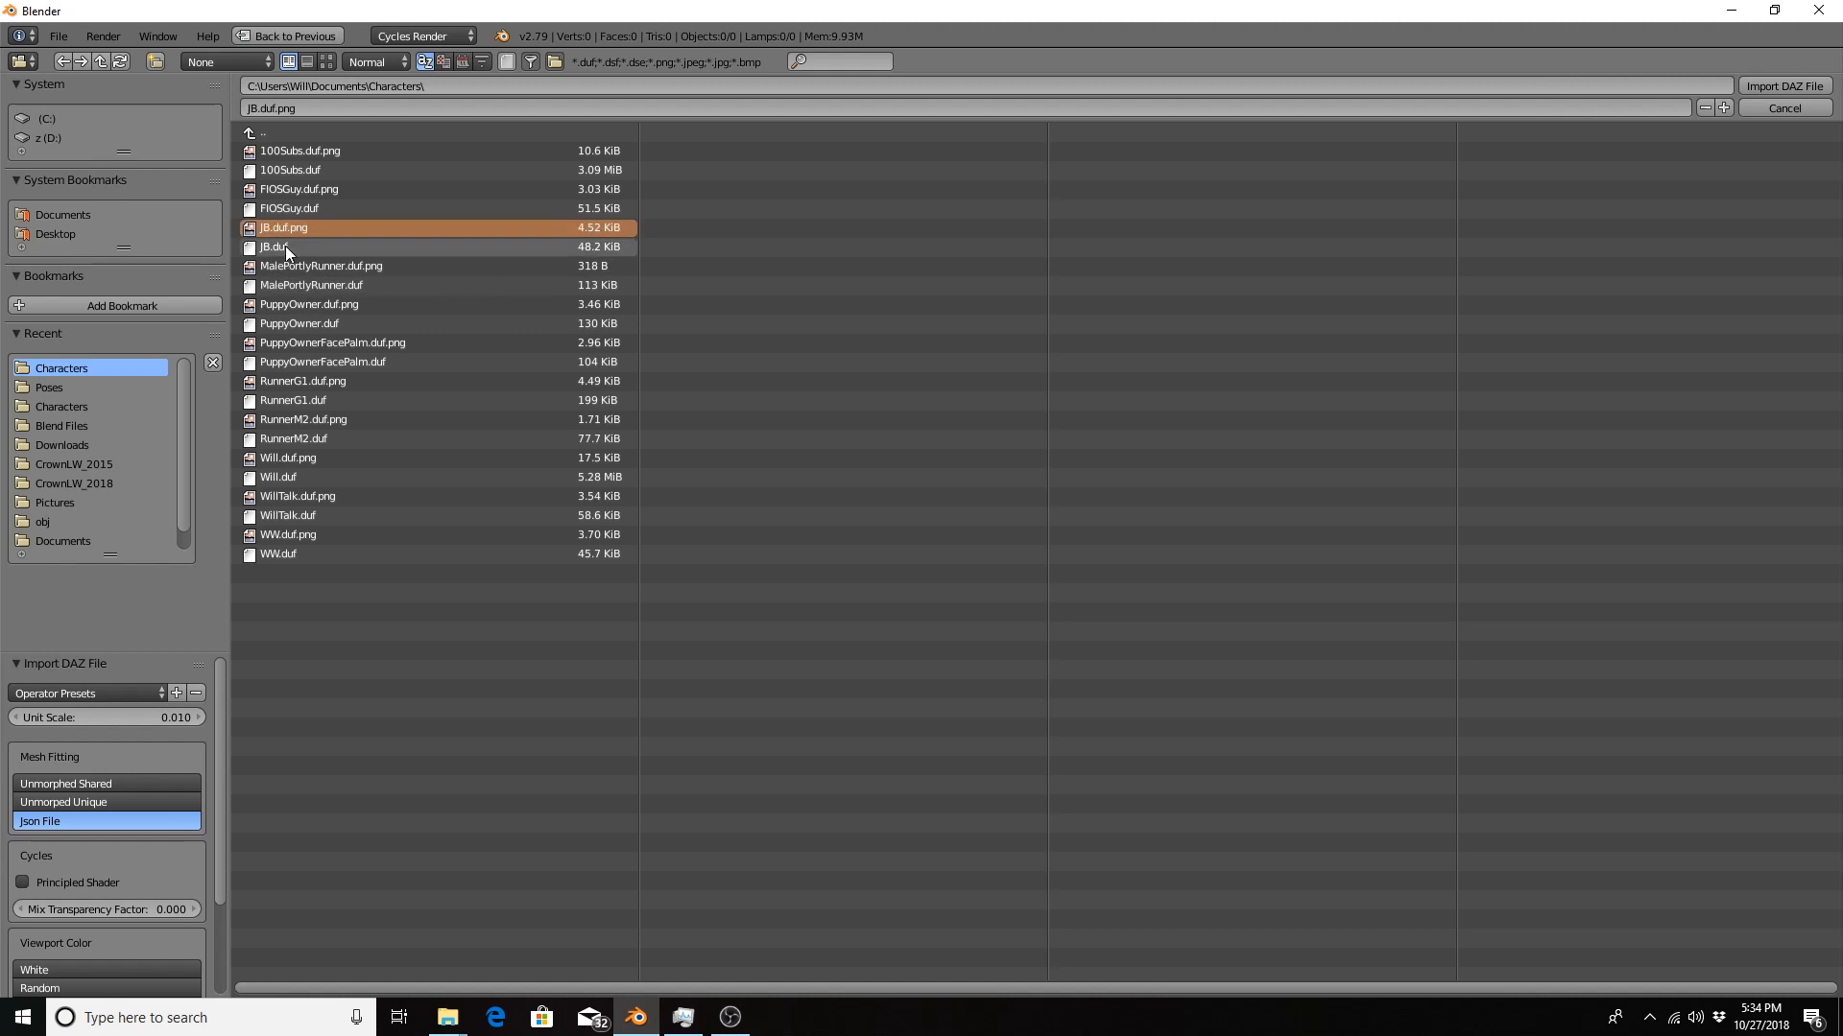
click(280, 232)
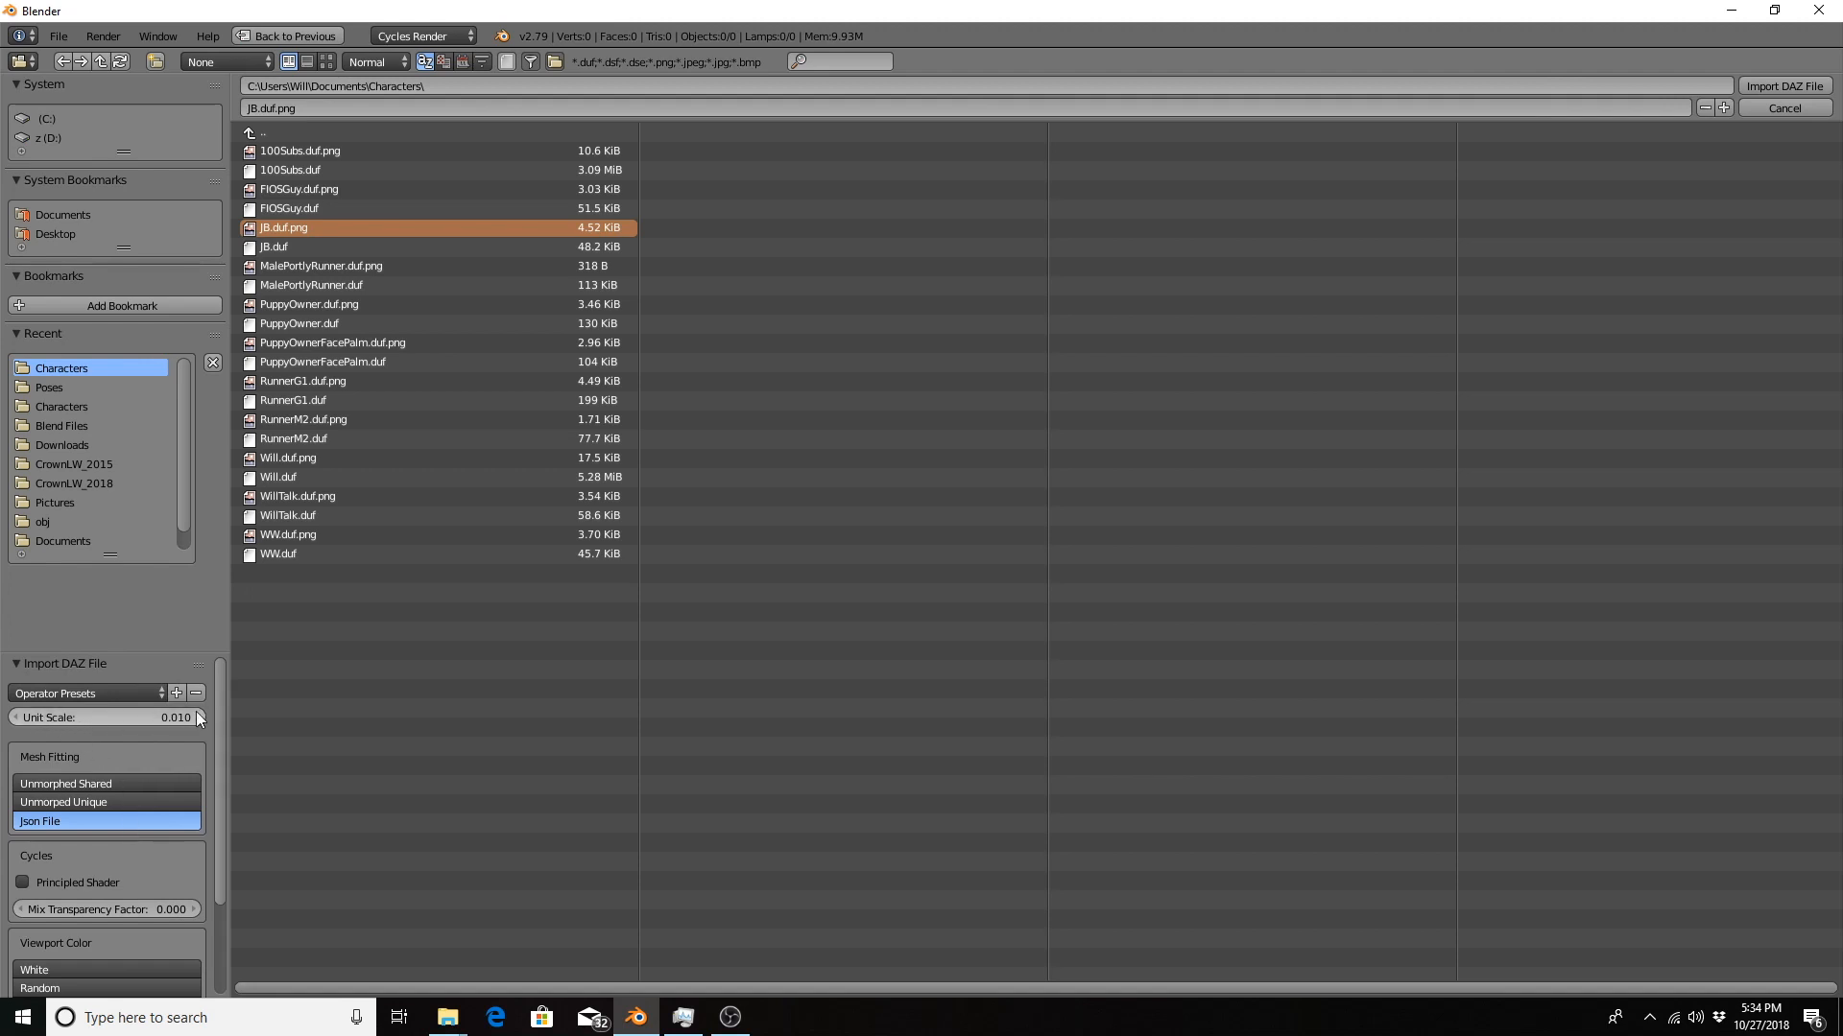
Enable Principled Shader, keeping Json File mesh fitting, and import the selected DAZ file.
scroll(192, 740, down, 3)
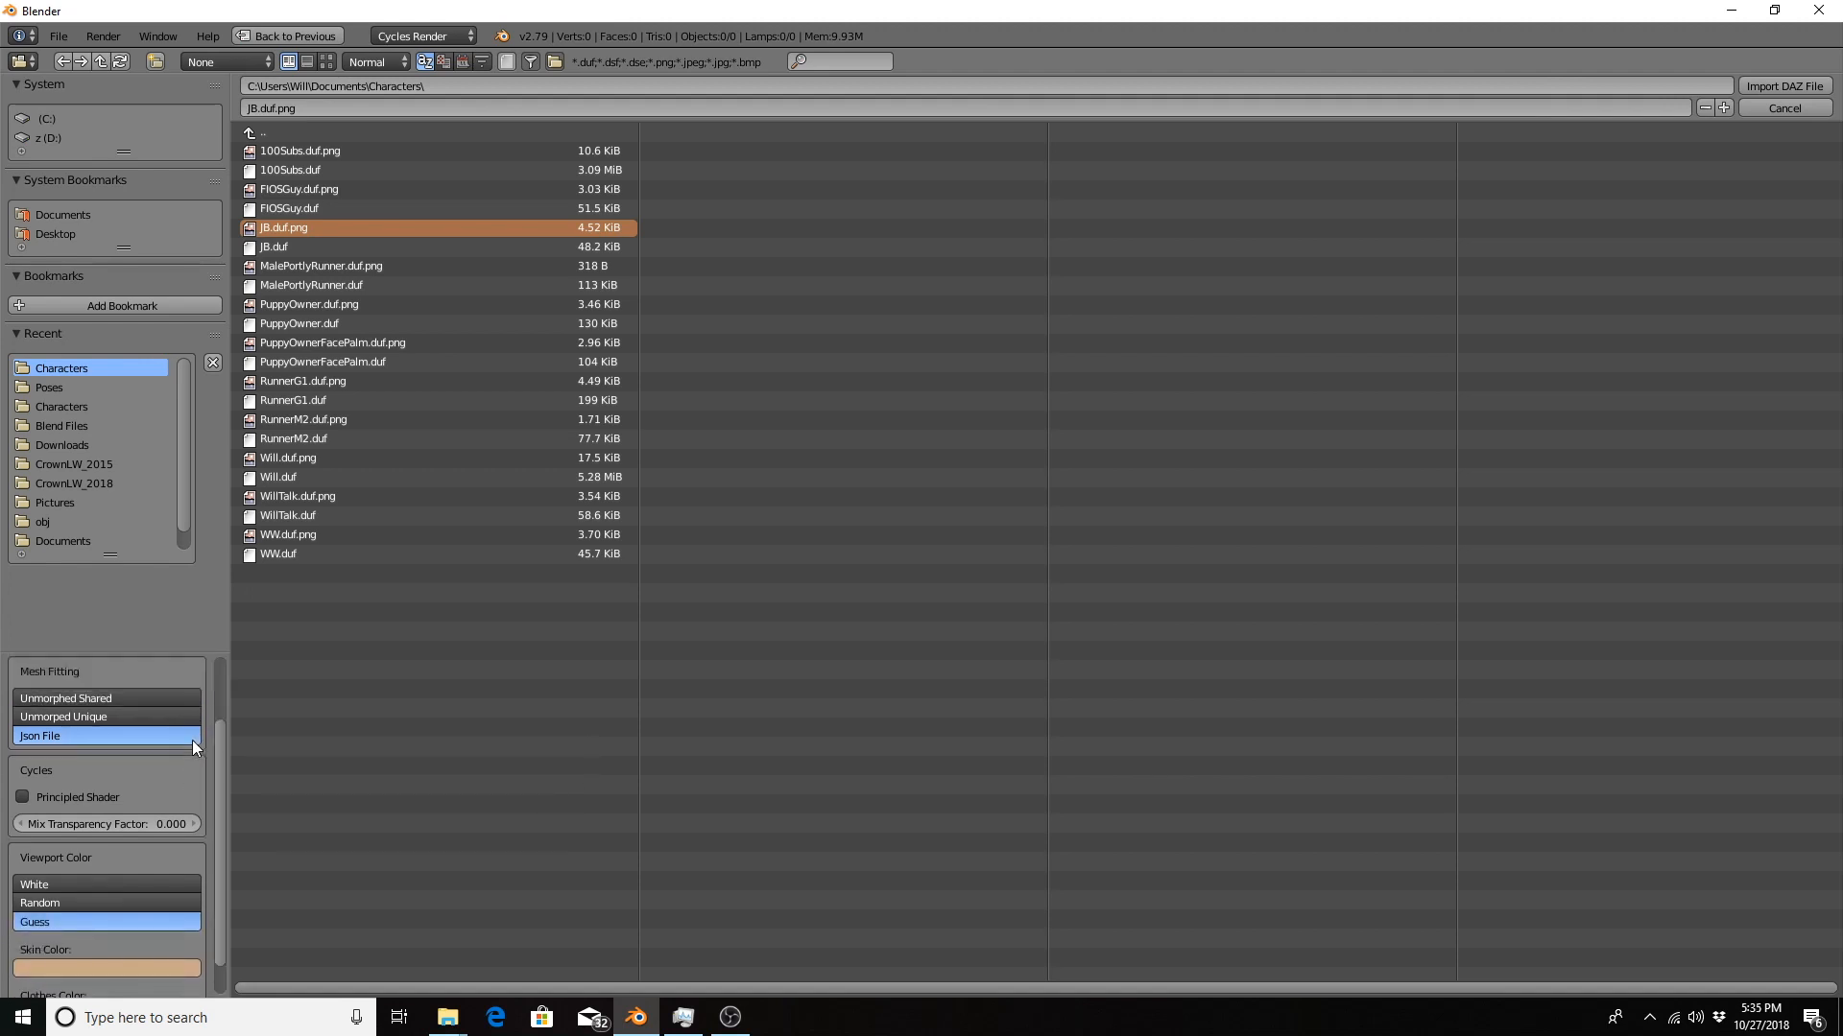
scroll(192, 740, up, 1)
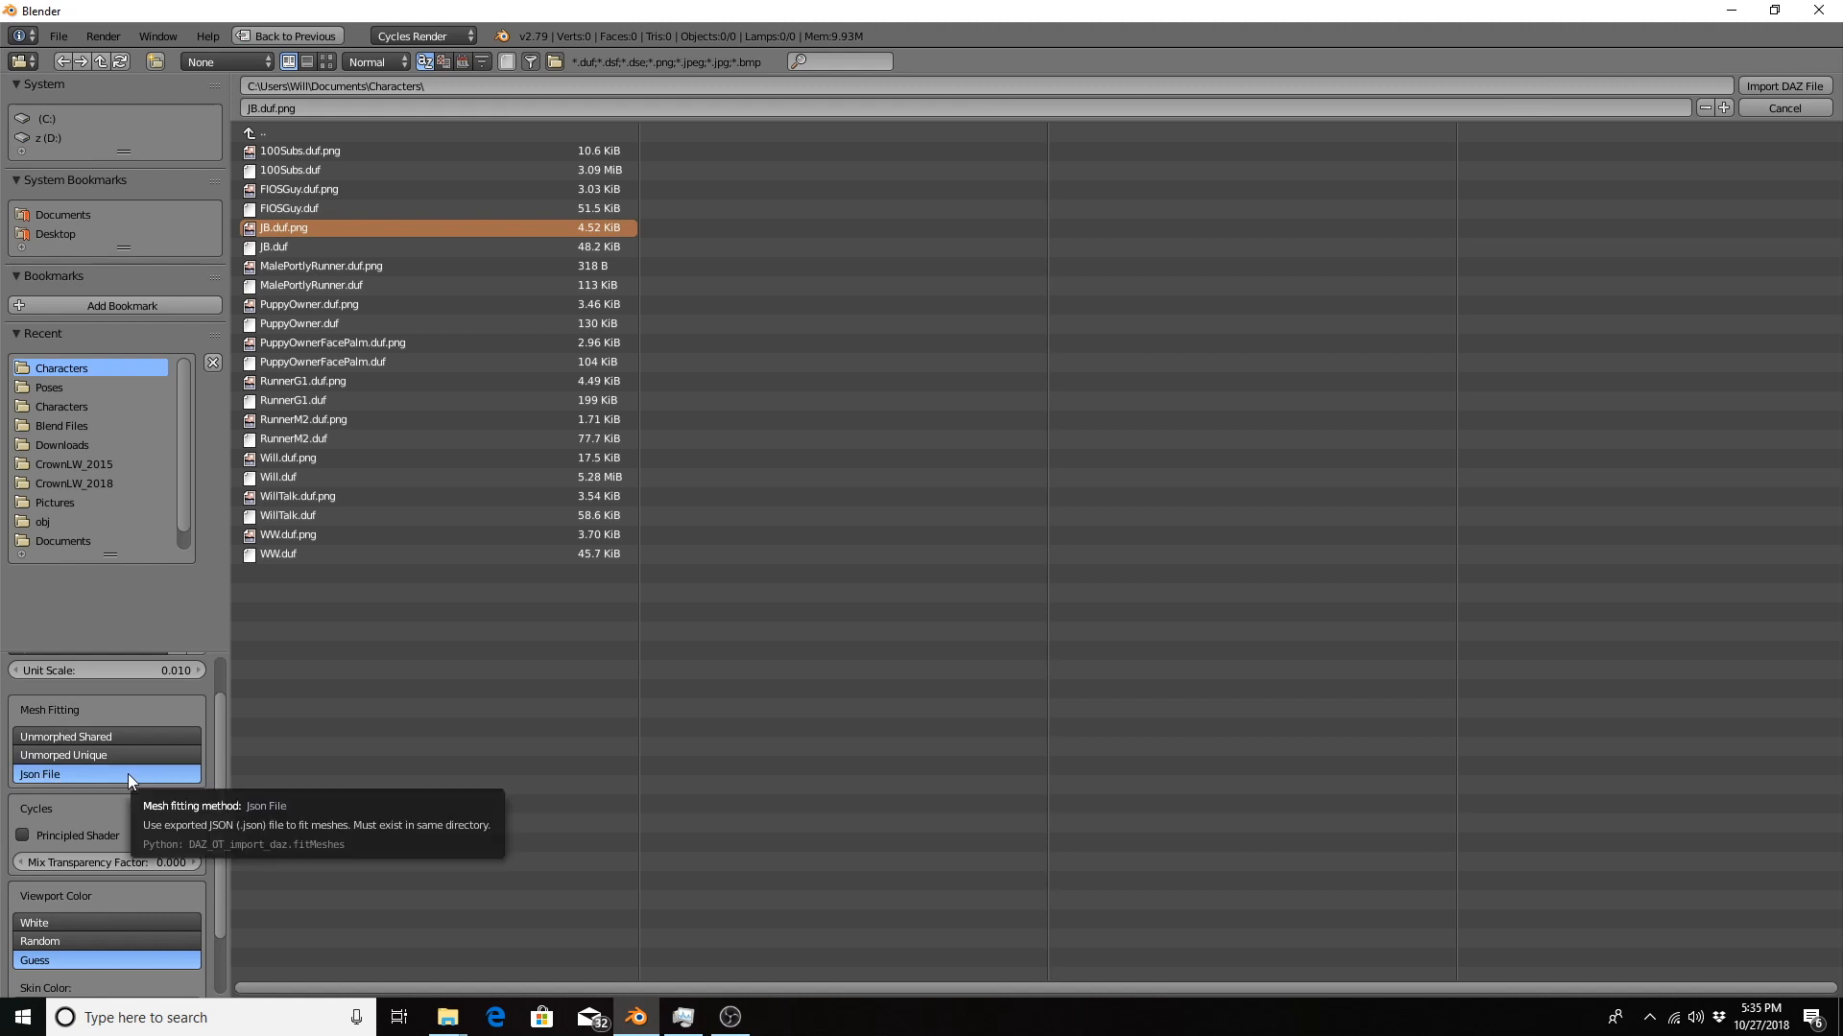
scroll(57, 737, down, 2)
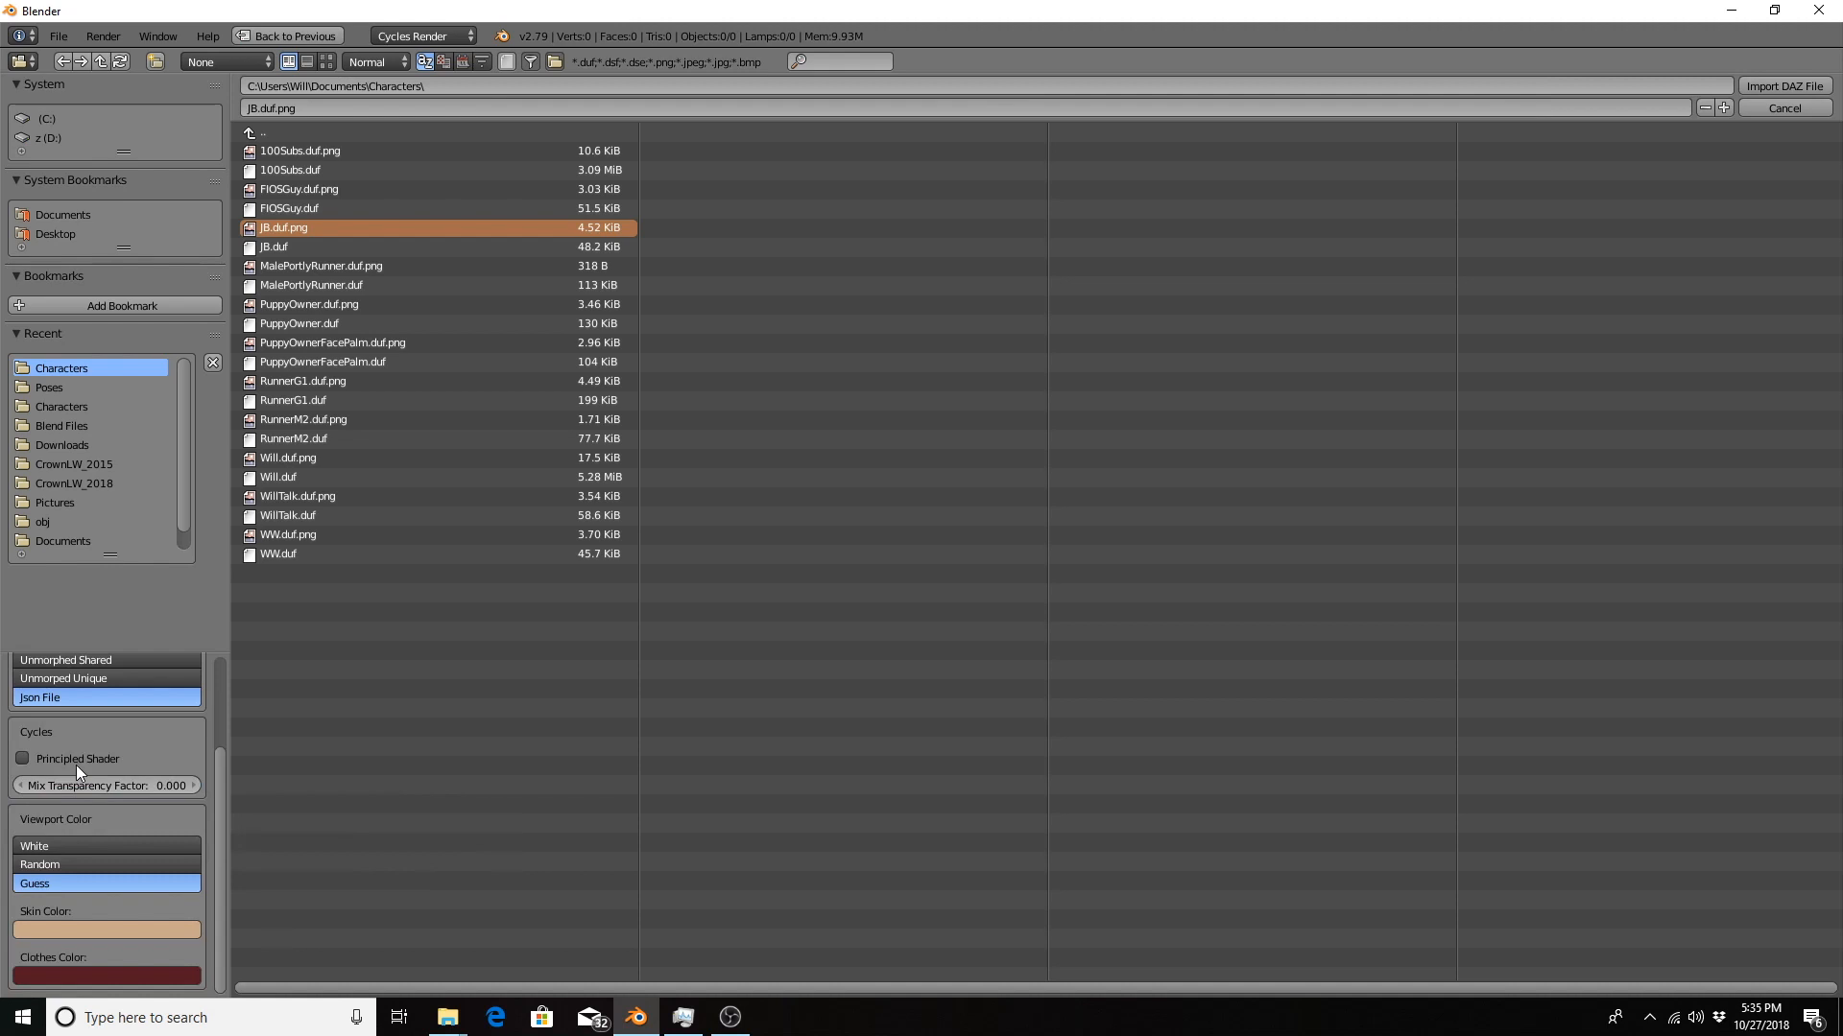
click(22, 759)
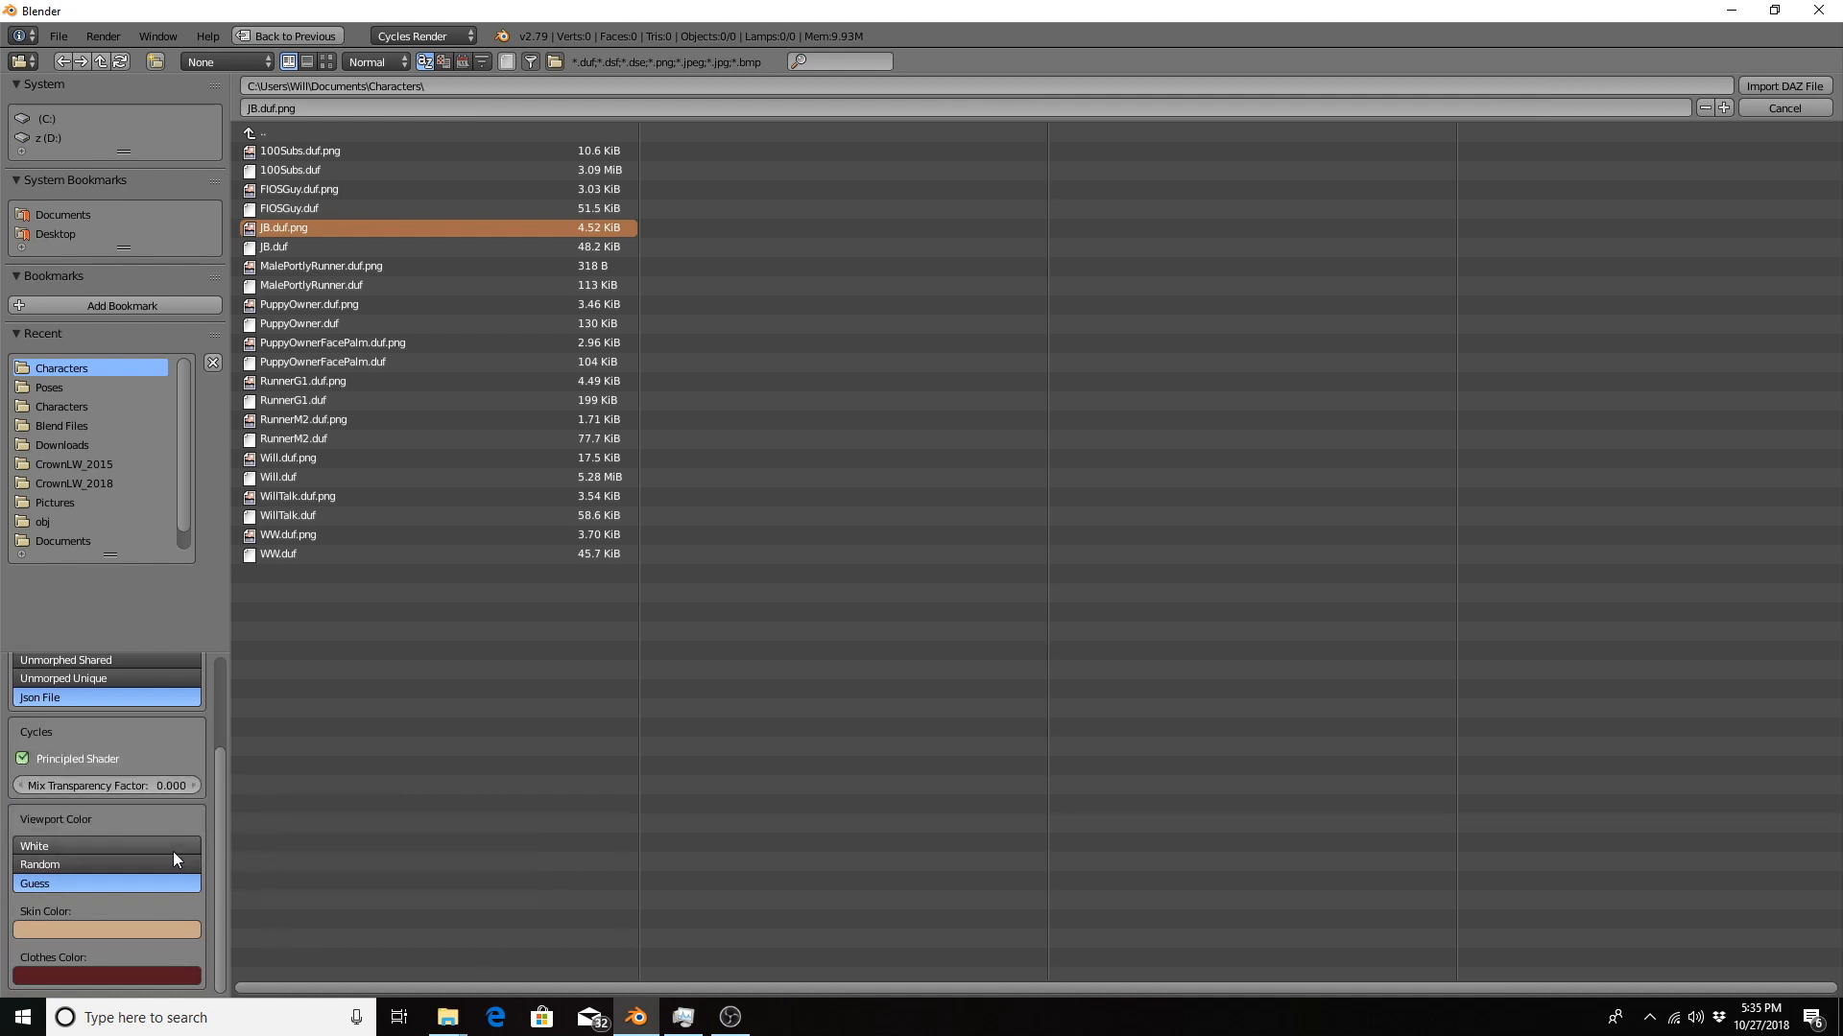
scroll(142, 758, up, 3)
scroll(142, 756, down, 3)
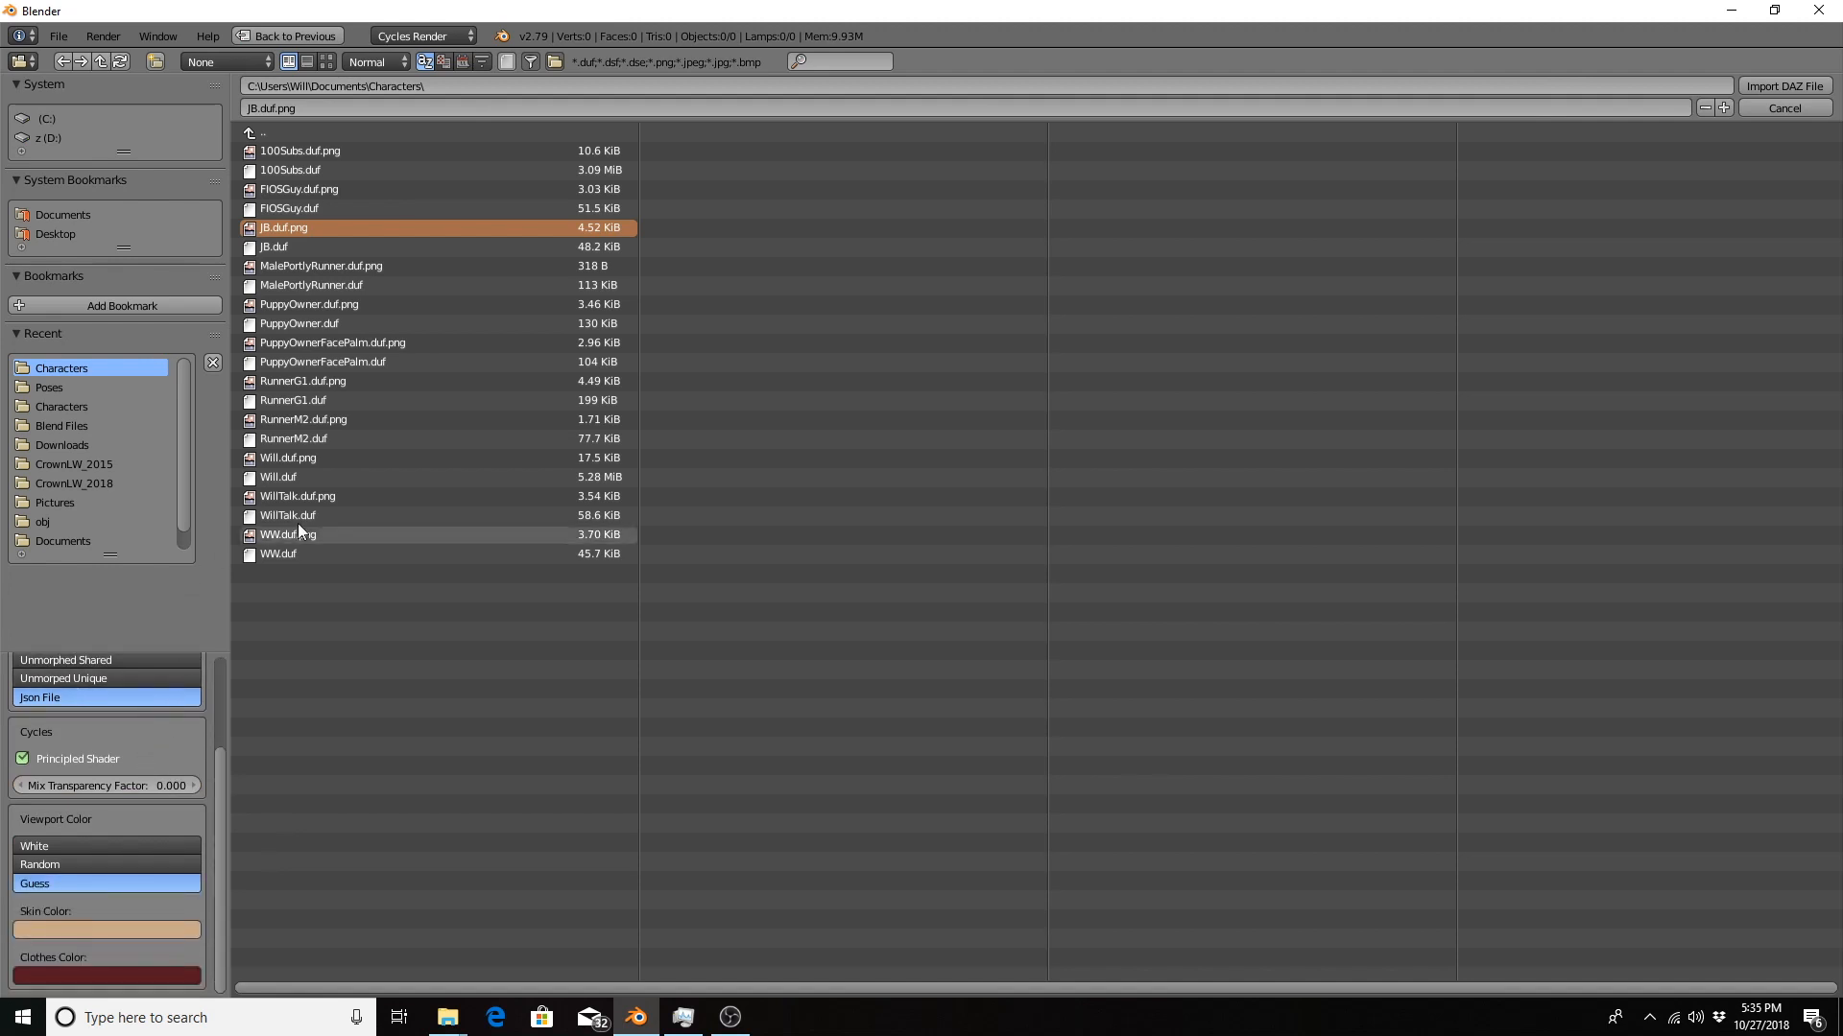
click(1791, 86)
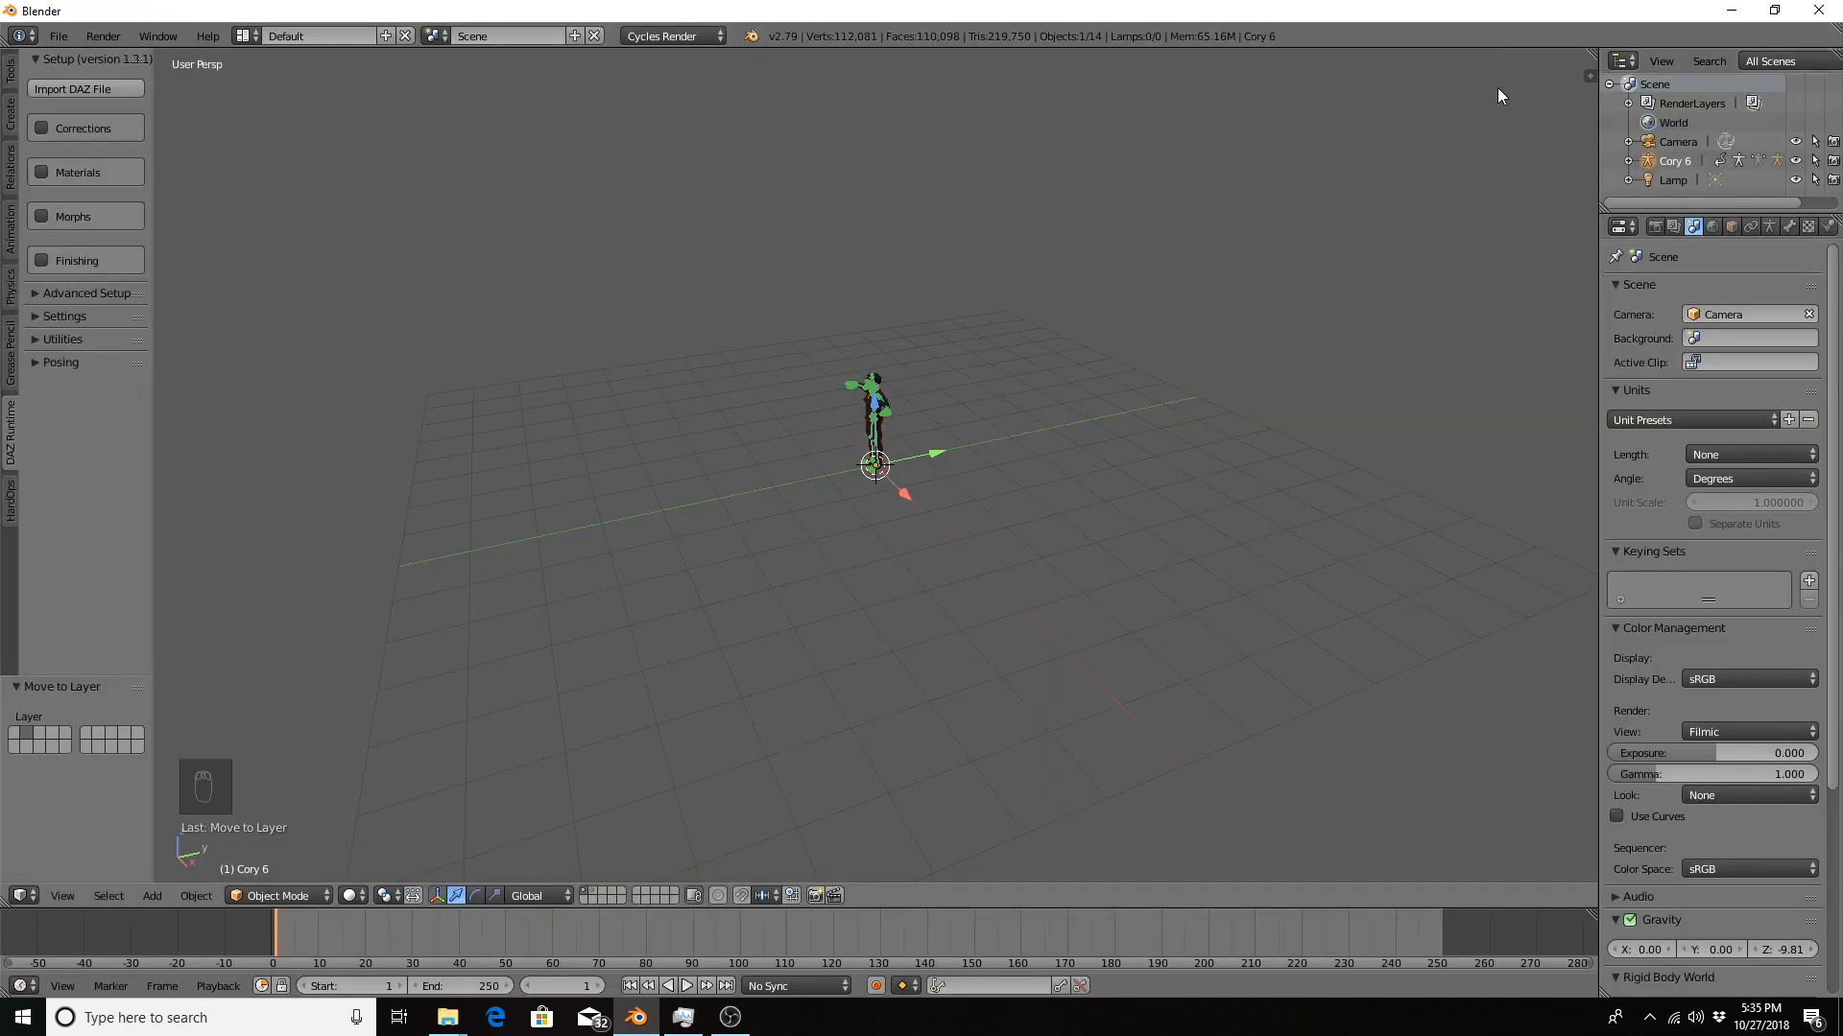
Reveal the Corrections tools and expand the Cory 6 hierarchy in an enlarged outliner.
middle_drag(771, 410, 936, 377)
scroll(918, 389, up, 6)
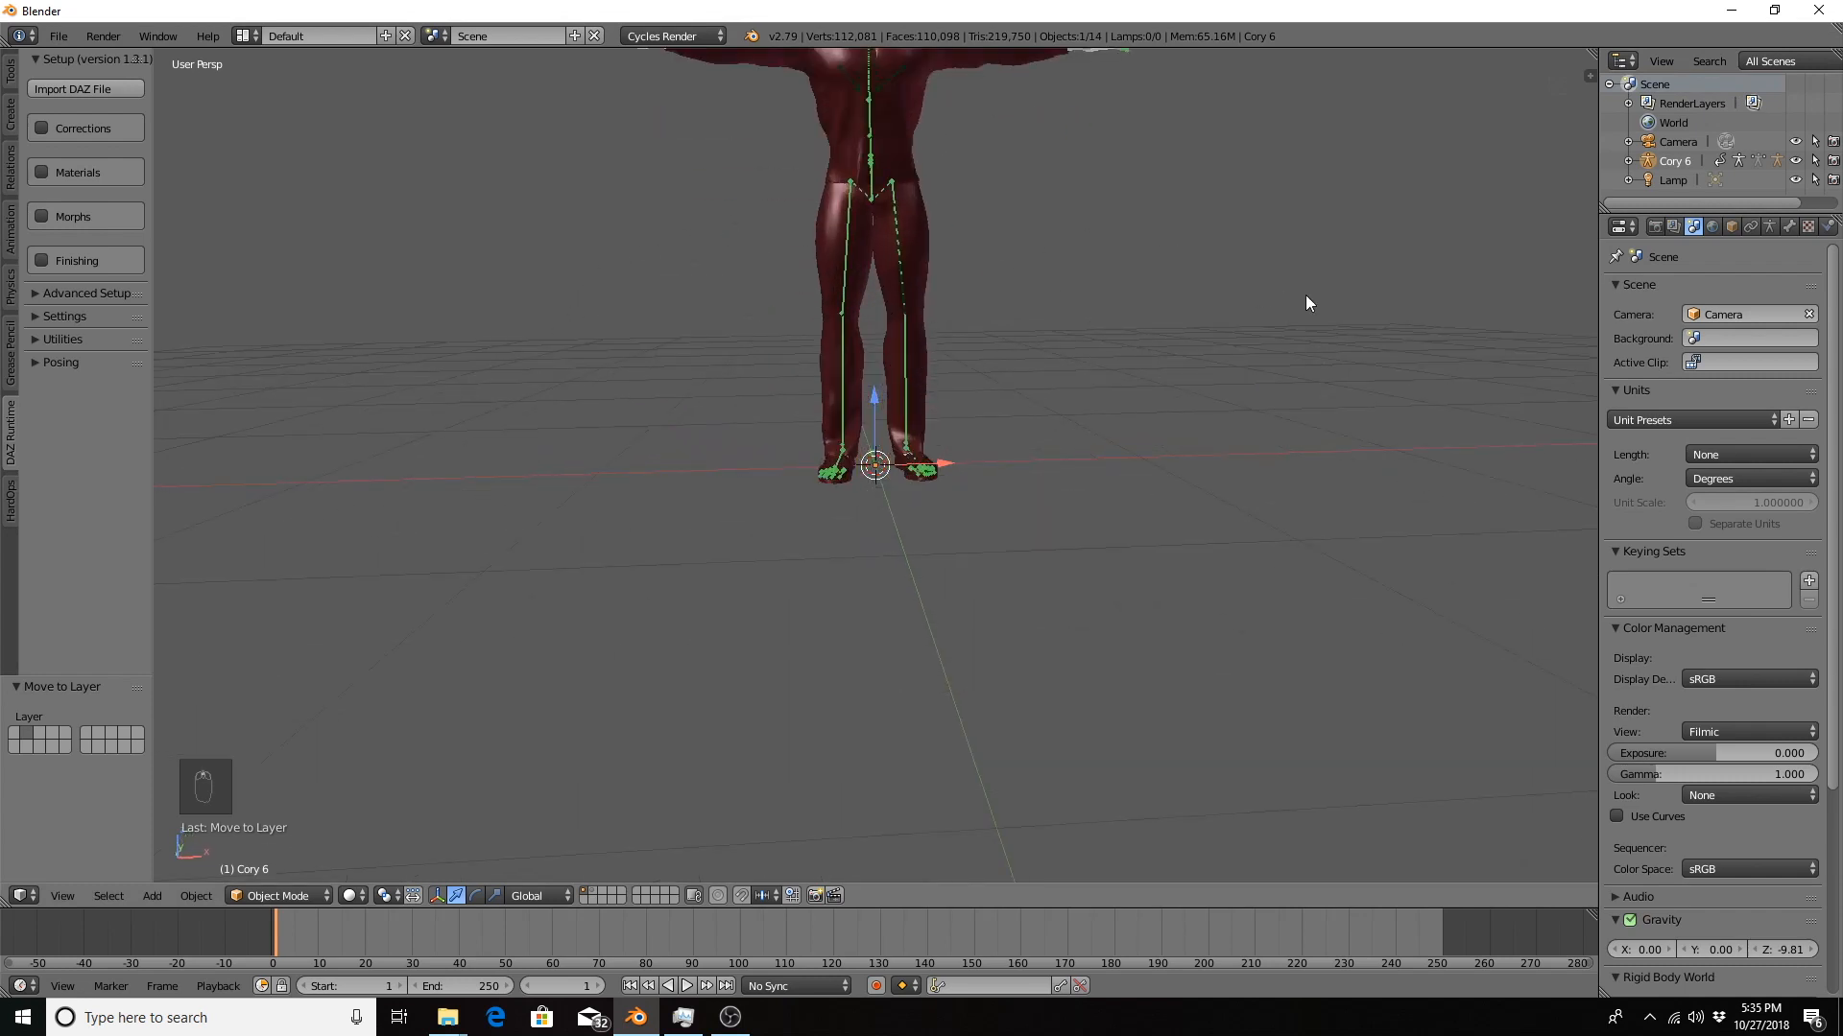
shift+middle_drag(1137, 238, 1191, 474)
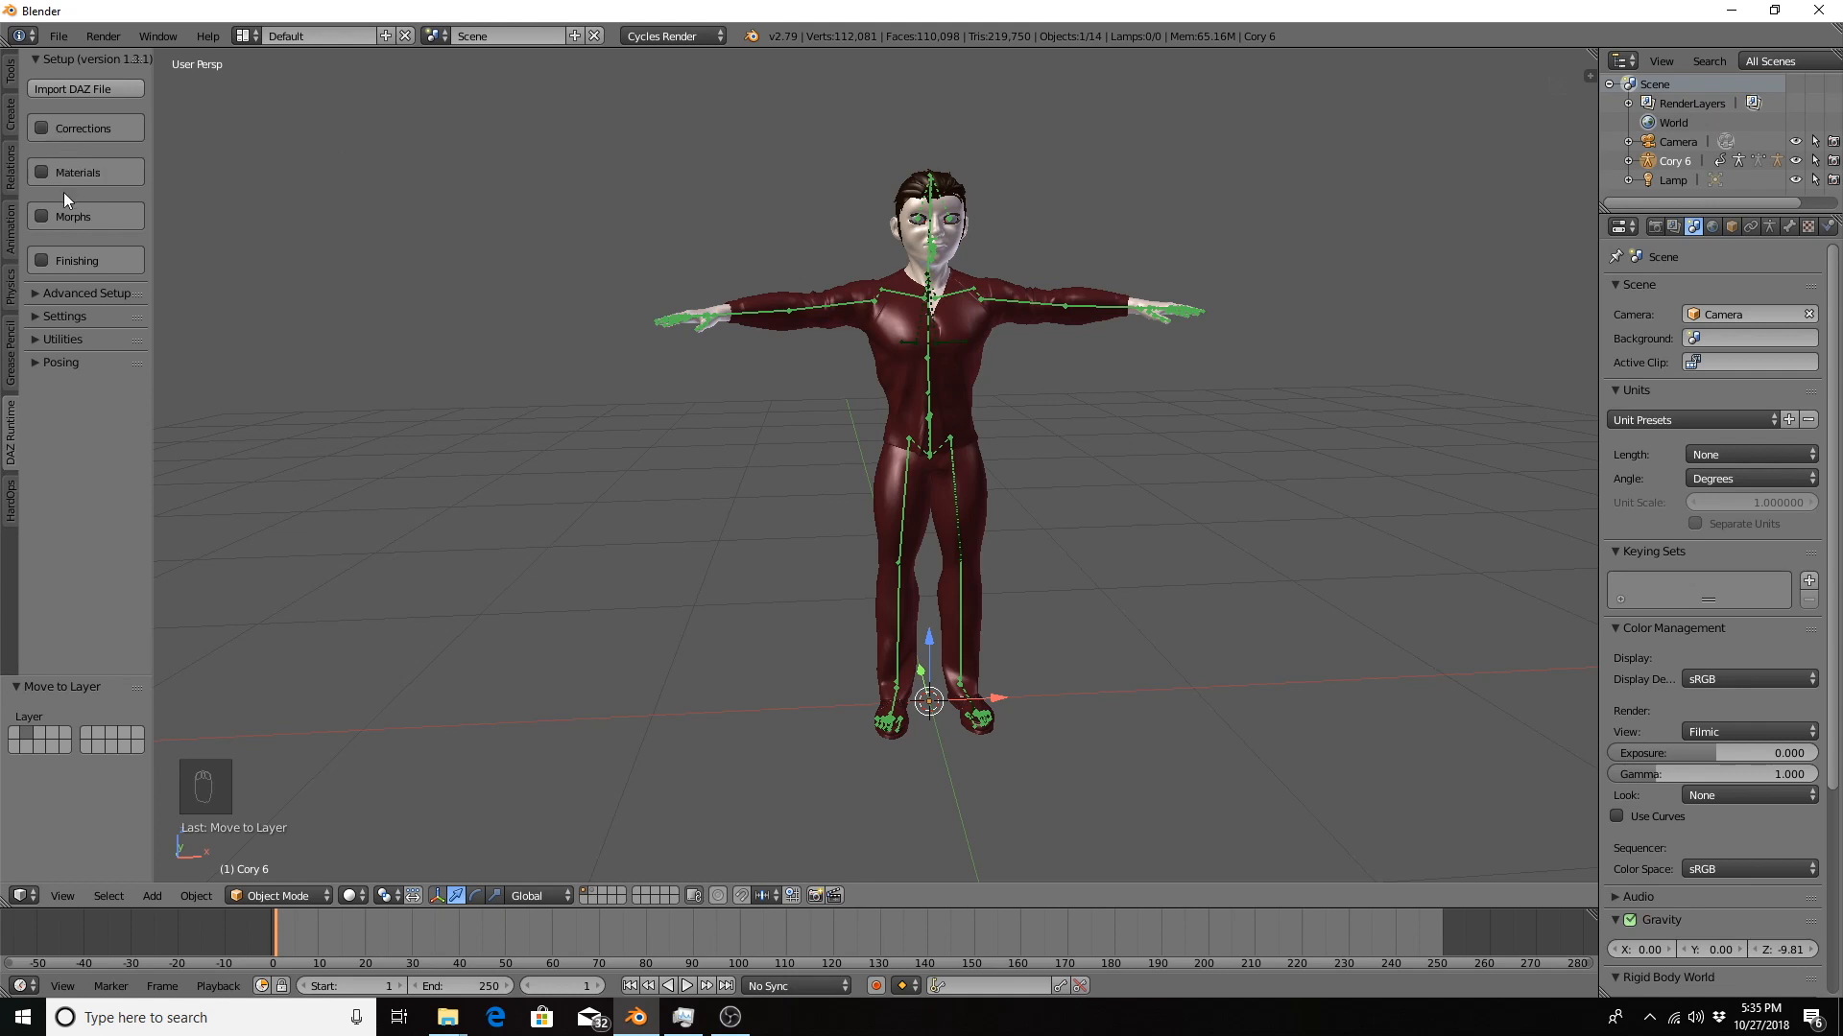
click(69, 134)
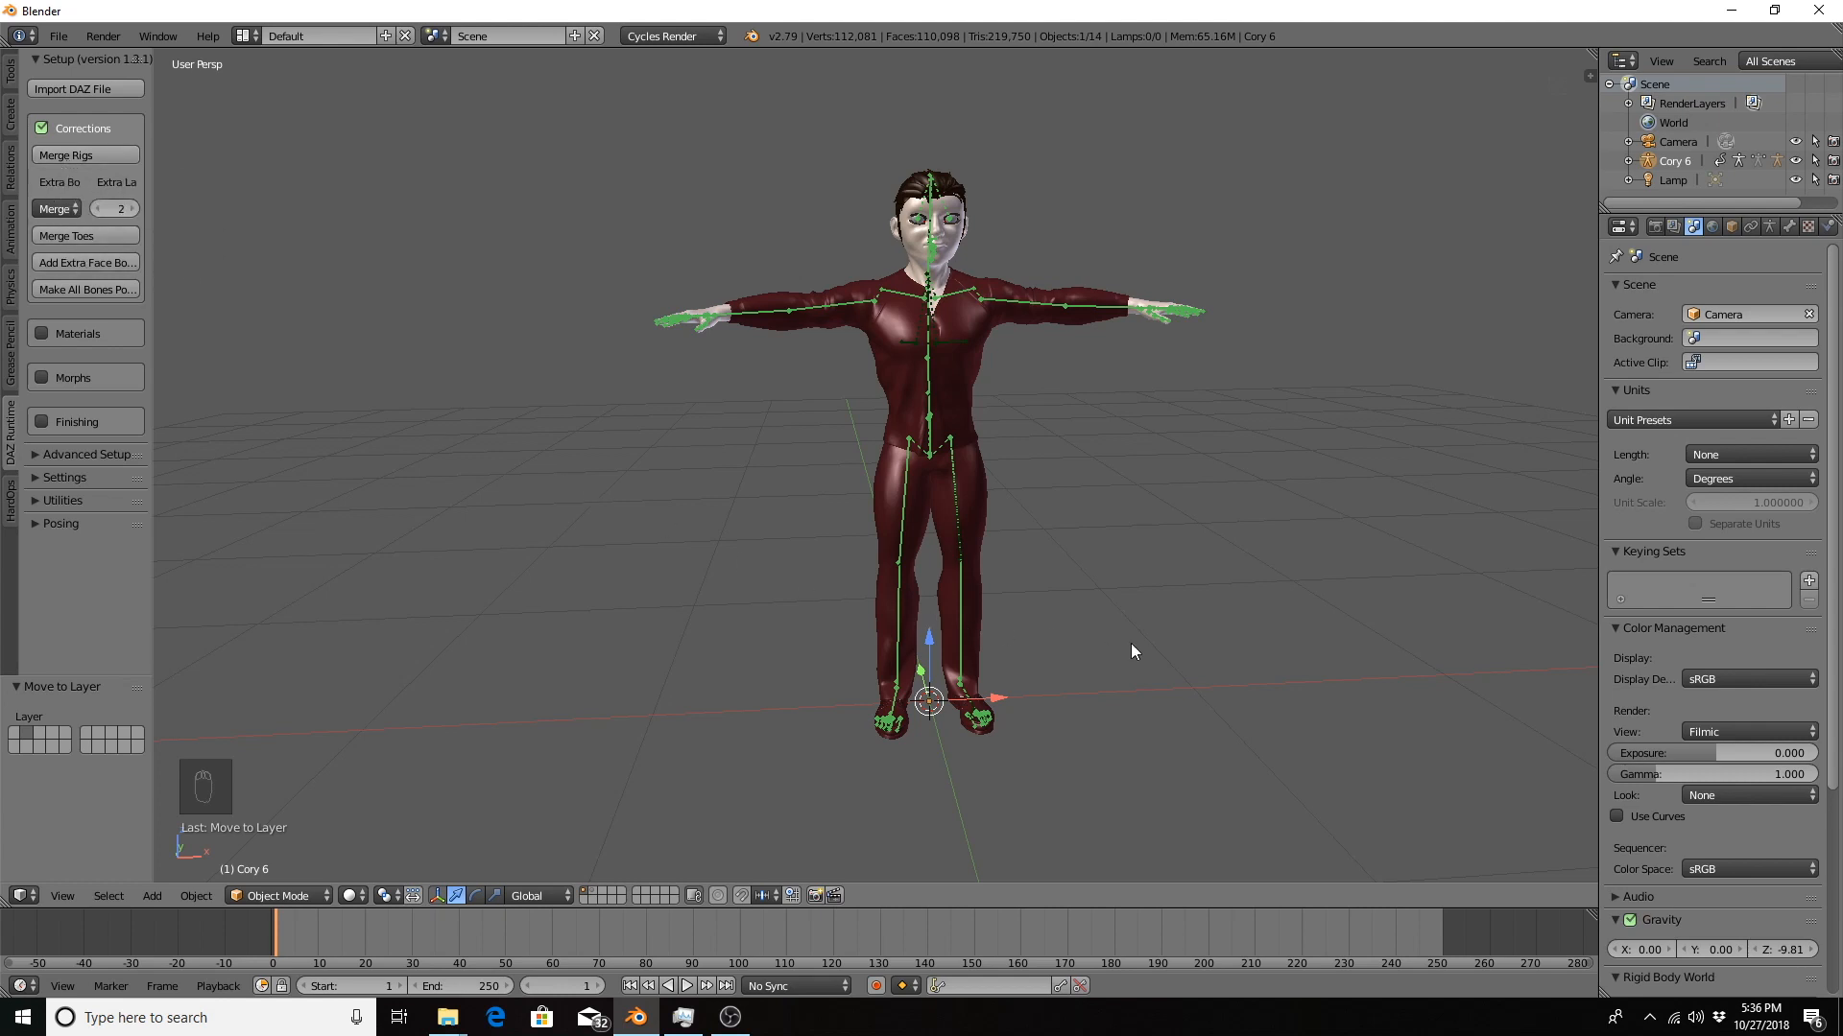
middle_drag(1131, 643, 998, 677)
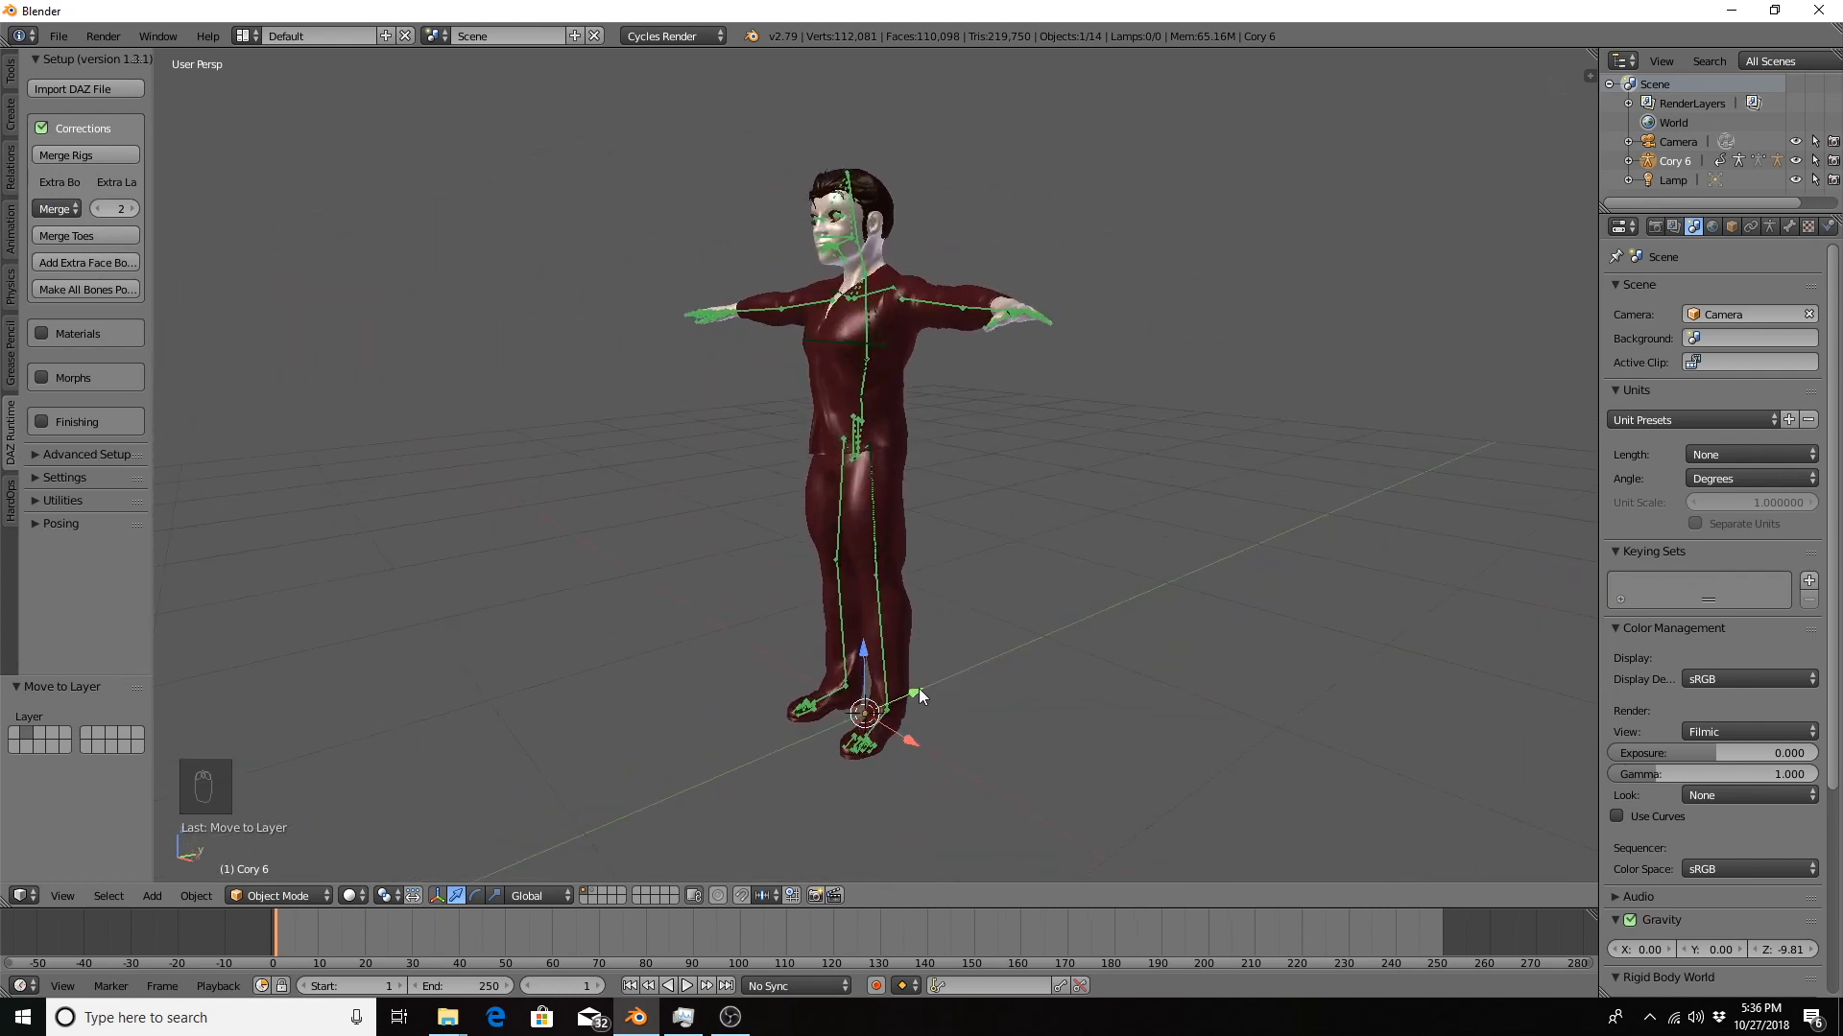
shift+middle_drag(896, 708, 996, 697)
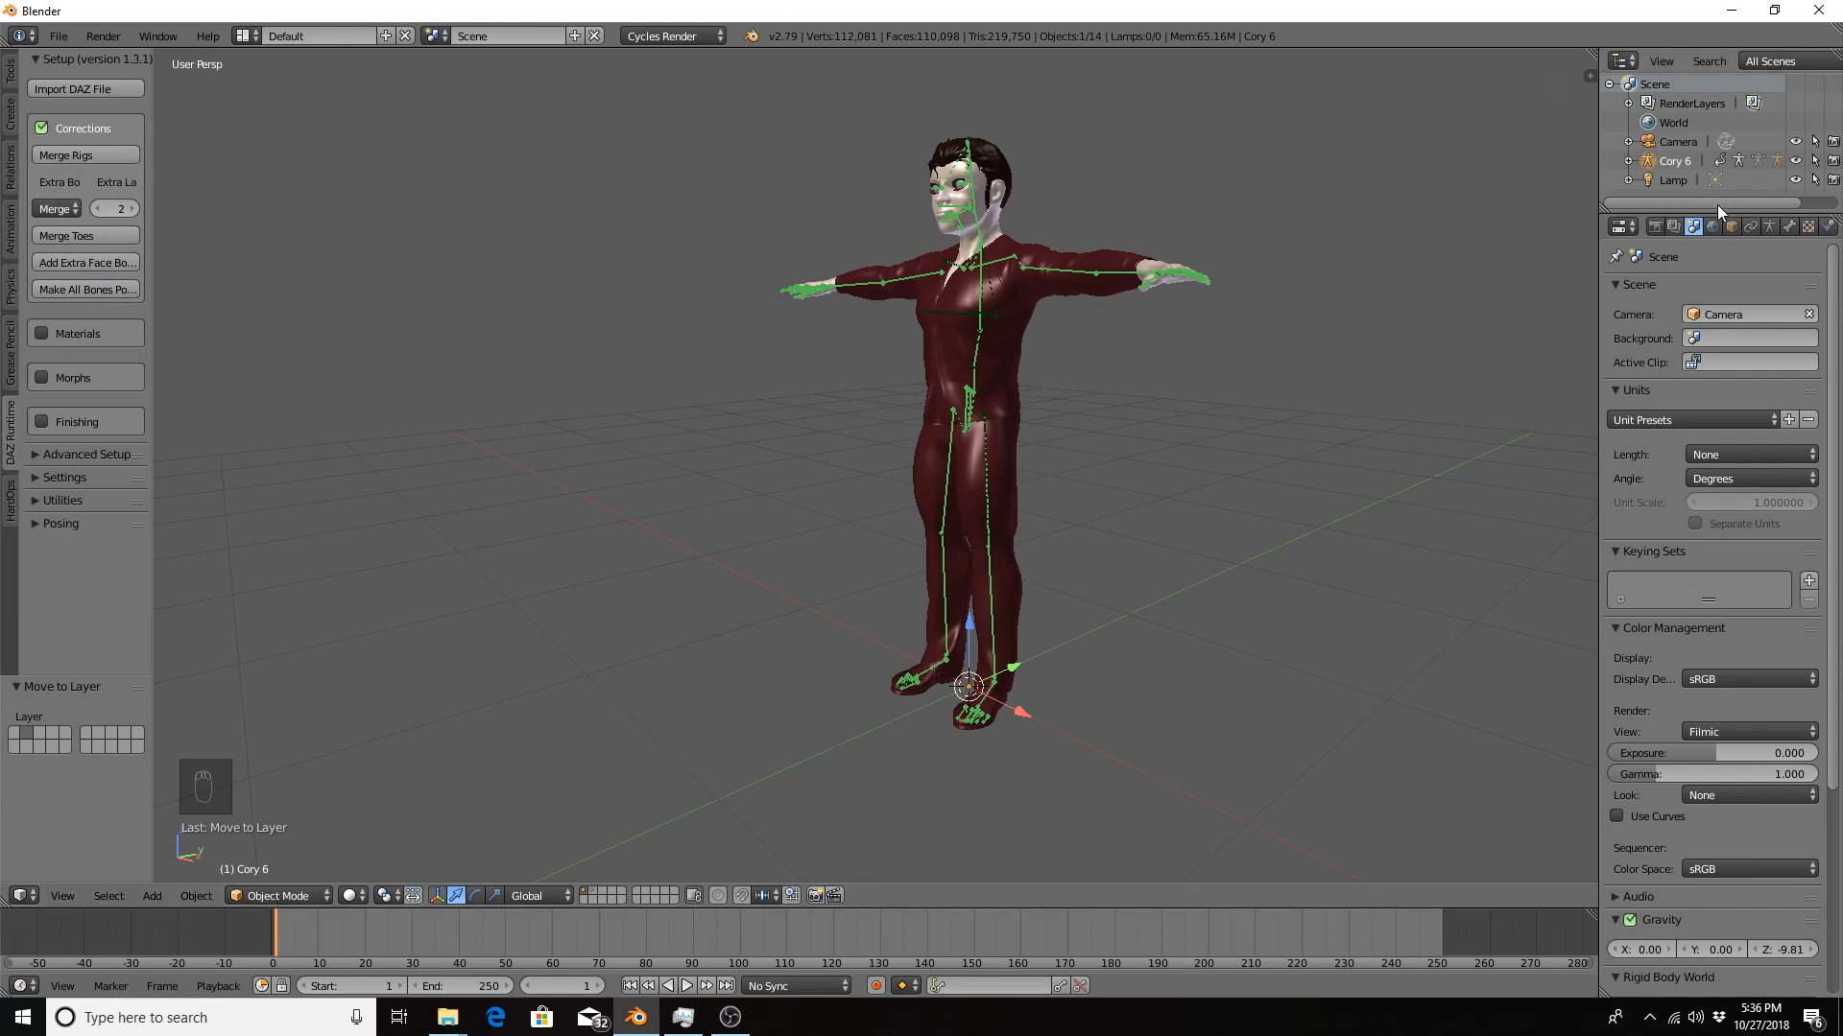
drag(1718, 211, 1689, 417)
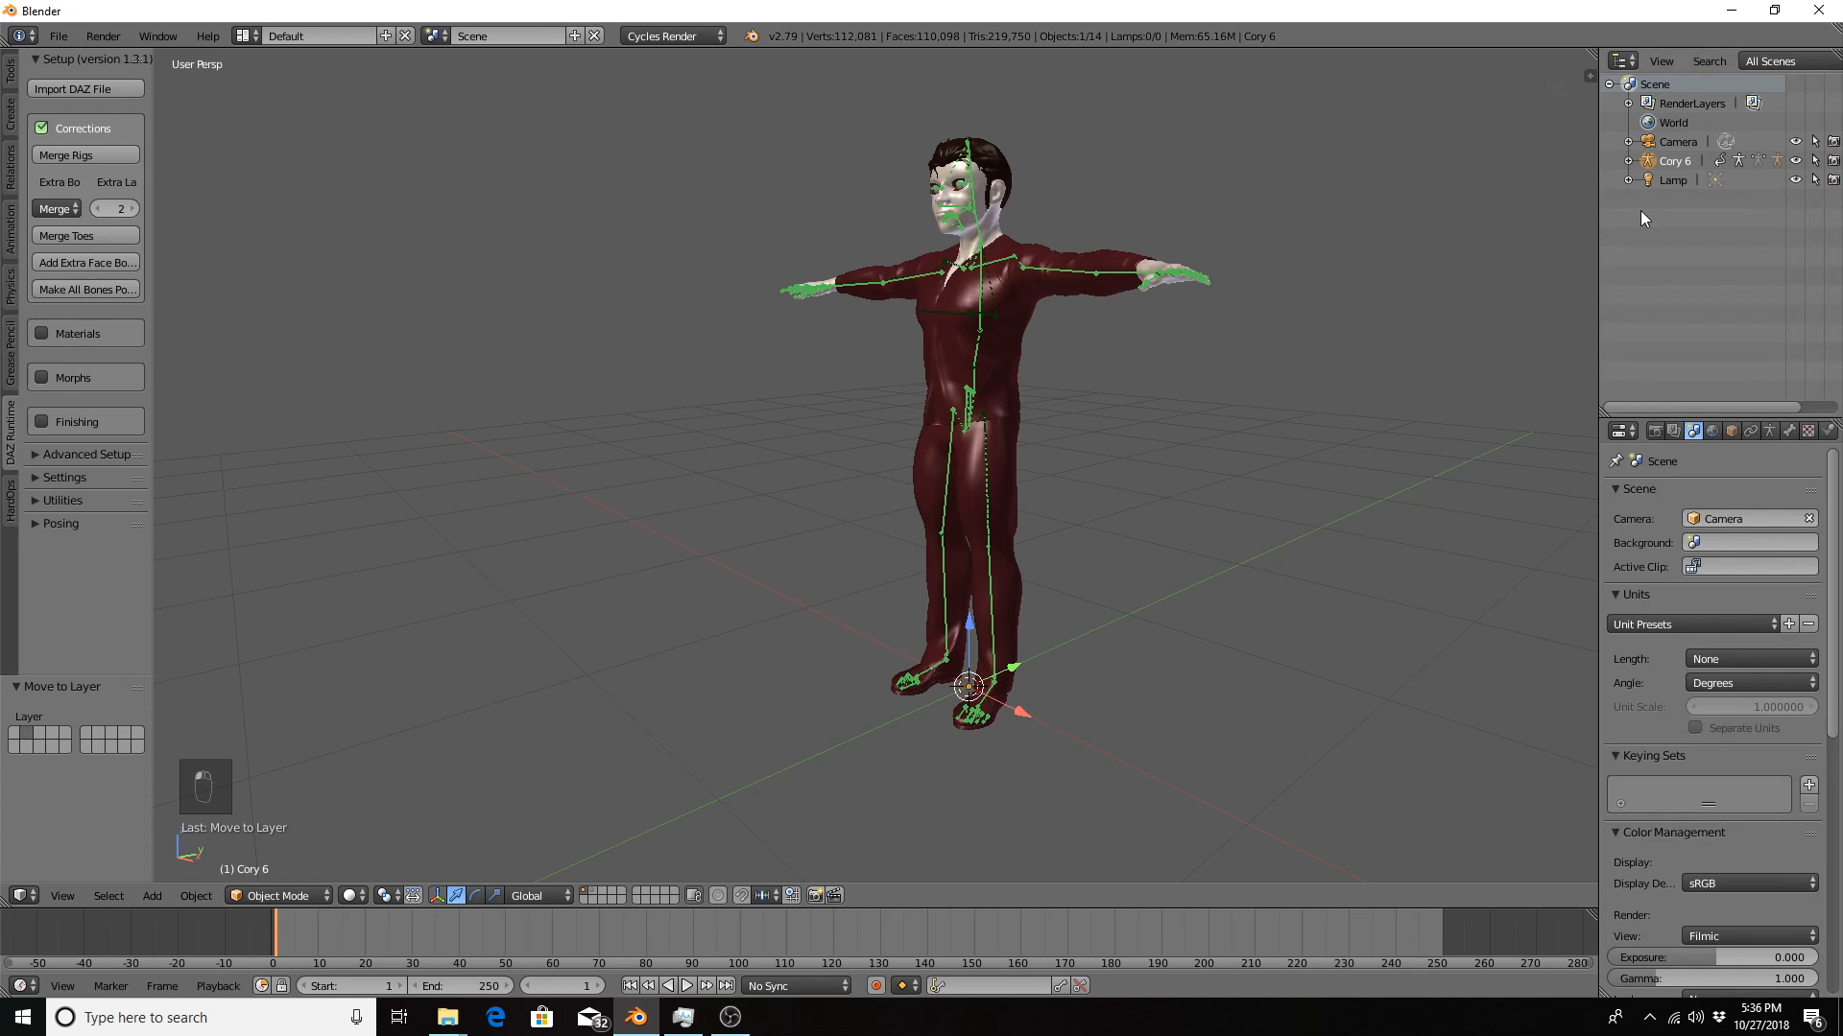
click(1628, 160)
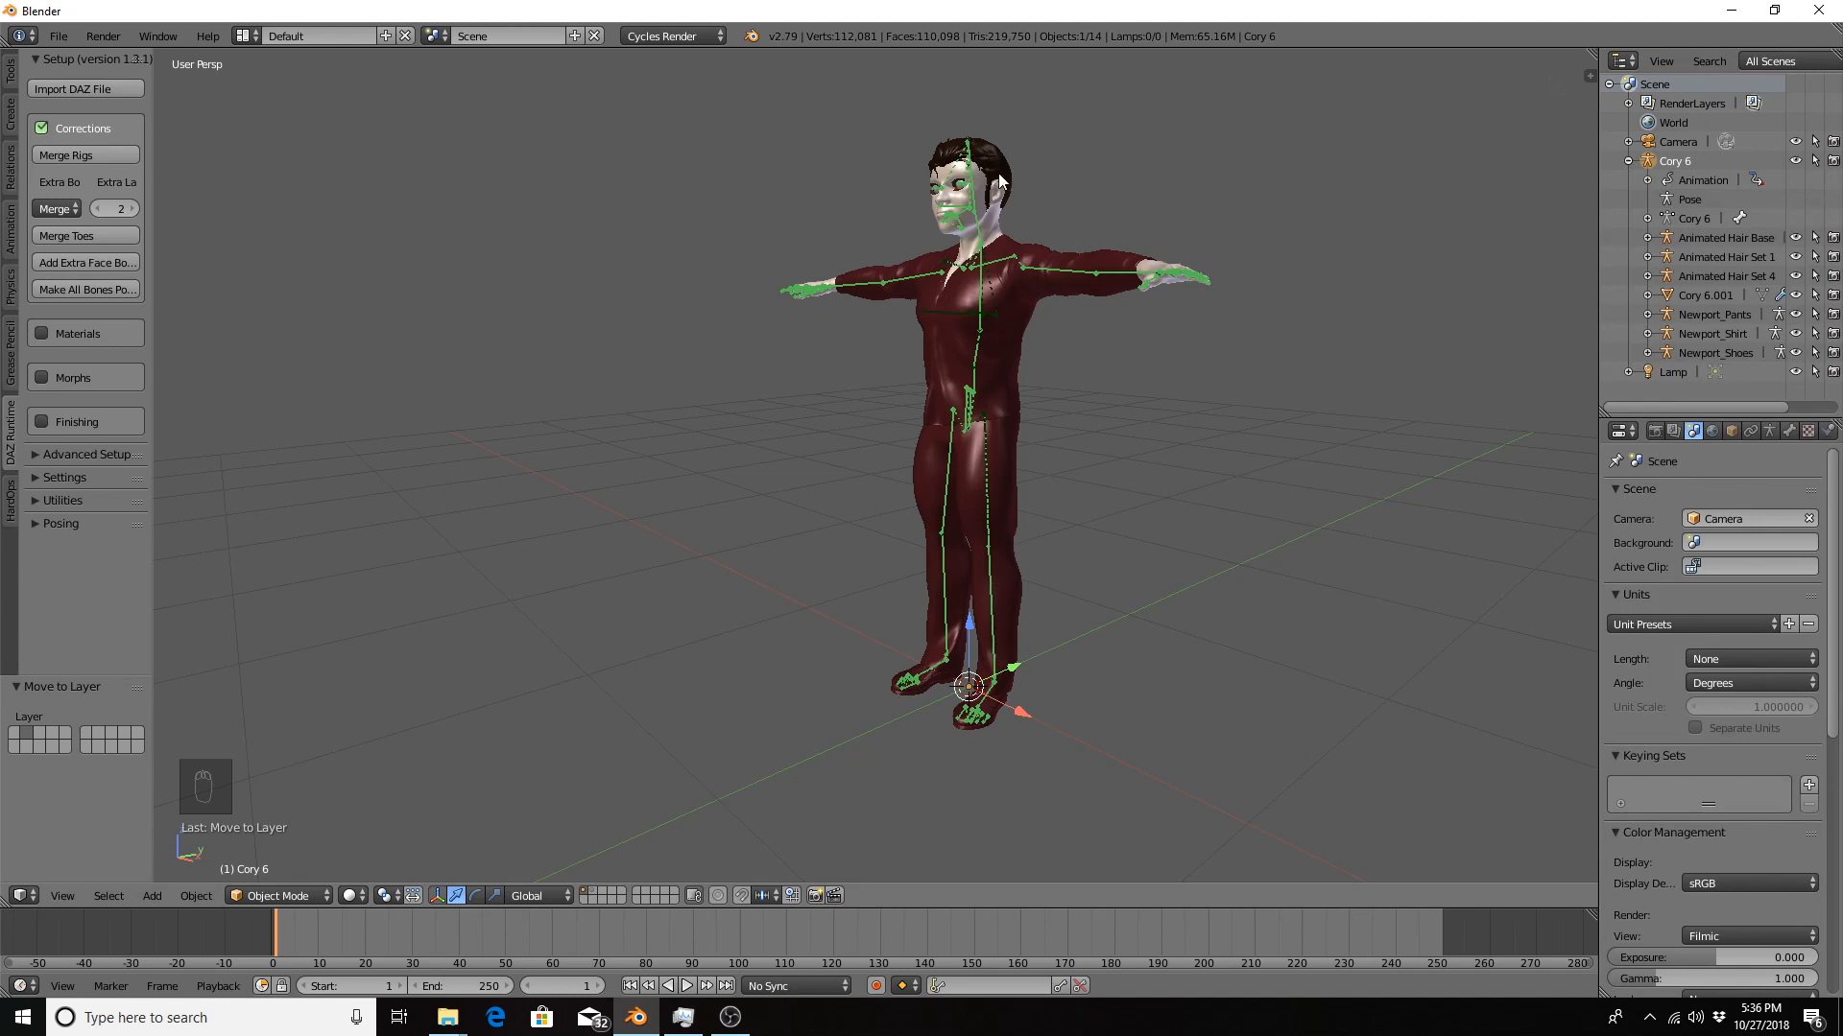
Try moving the Newport_Shirt rig sideways away from the character's body, then cancel the move.
click(1674, 332)
middle_drag(1056, 174, 1173, 227)
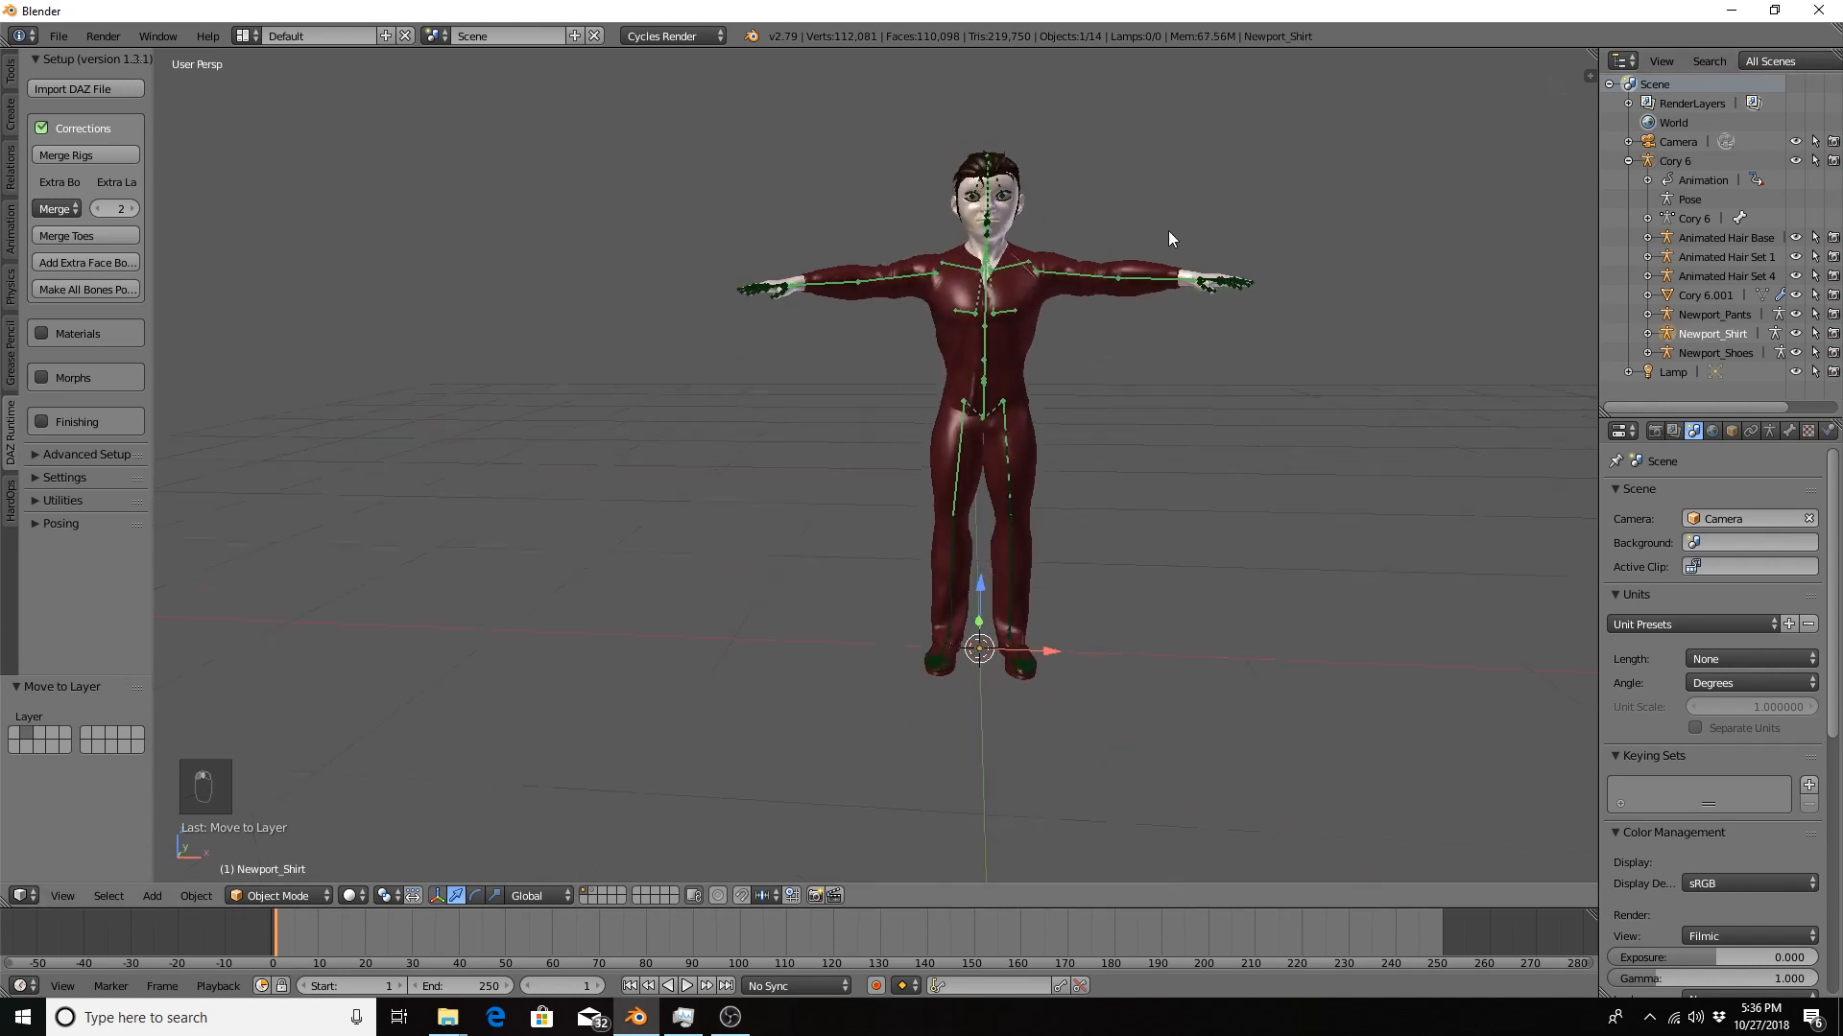
key(g)
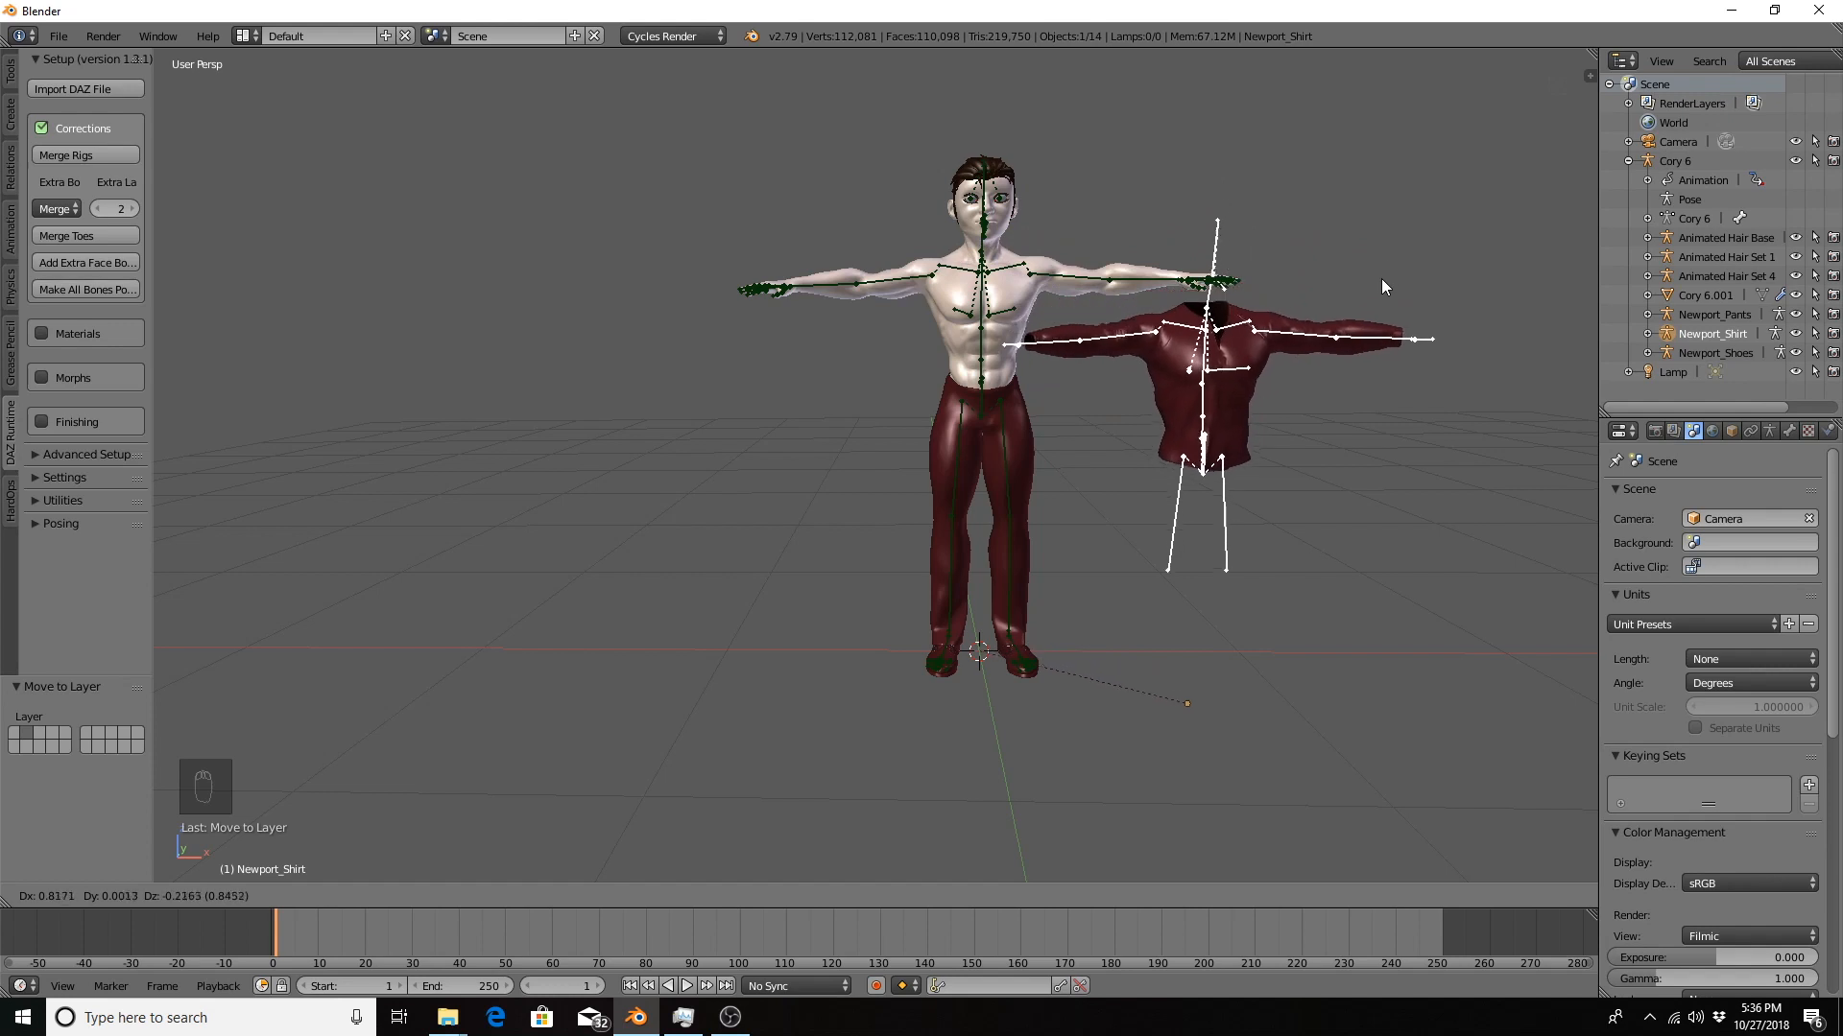
right_click(1193, 200)
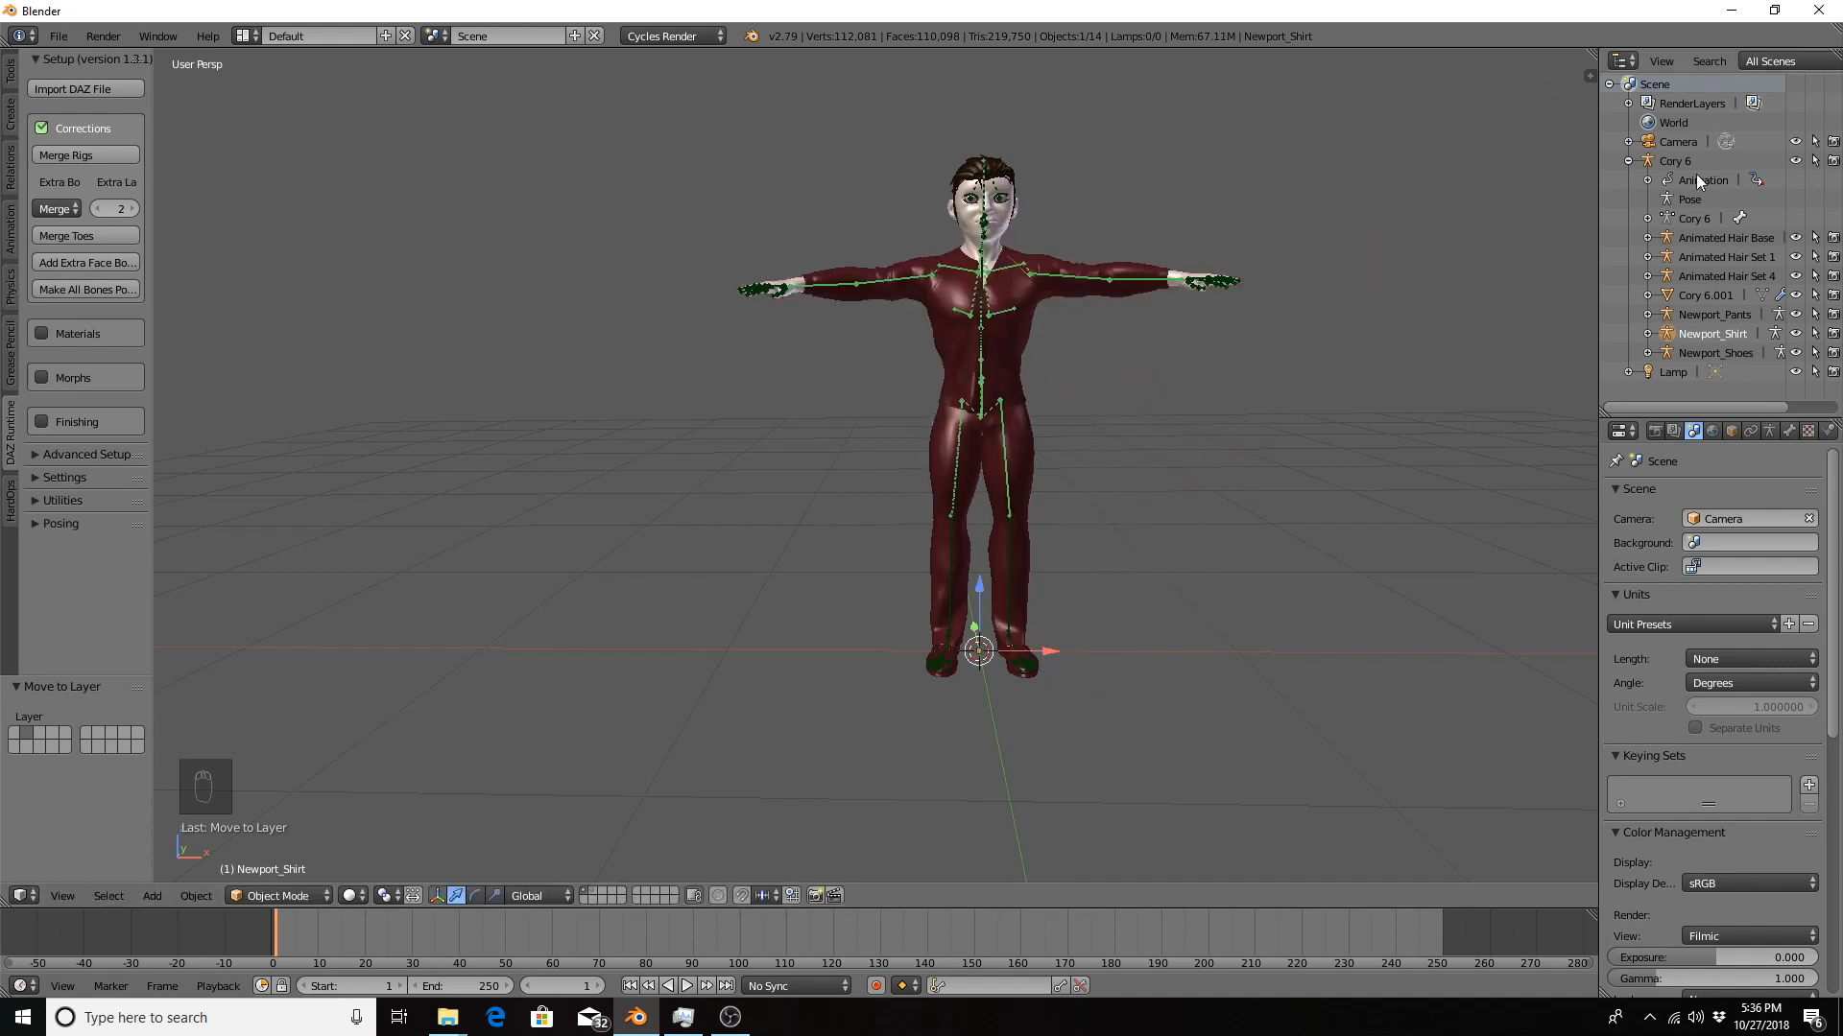
Put the Cory 6 armature into Pose Mode and try rotating its left shoulder and left shin bones.
click(1668, 217)
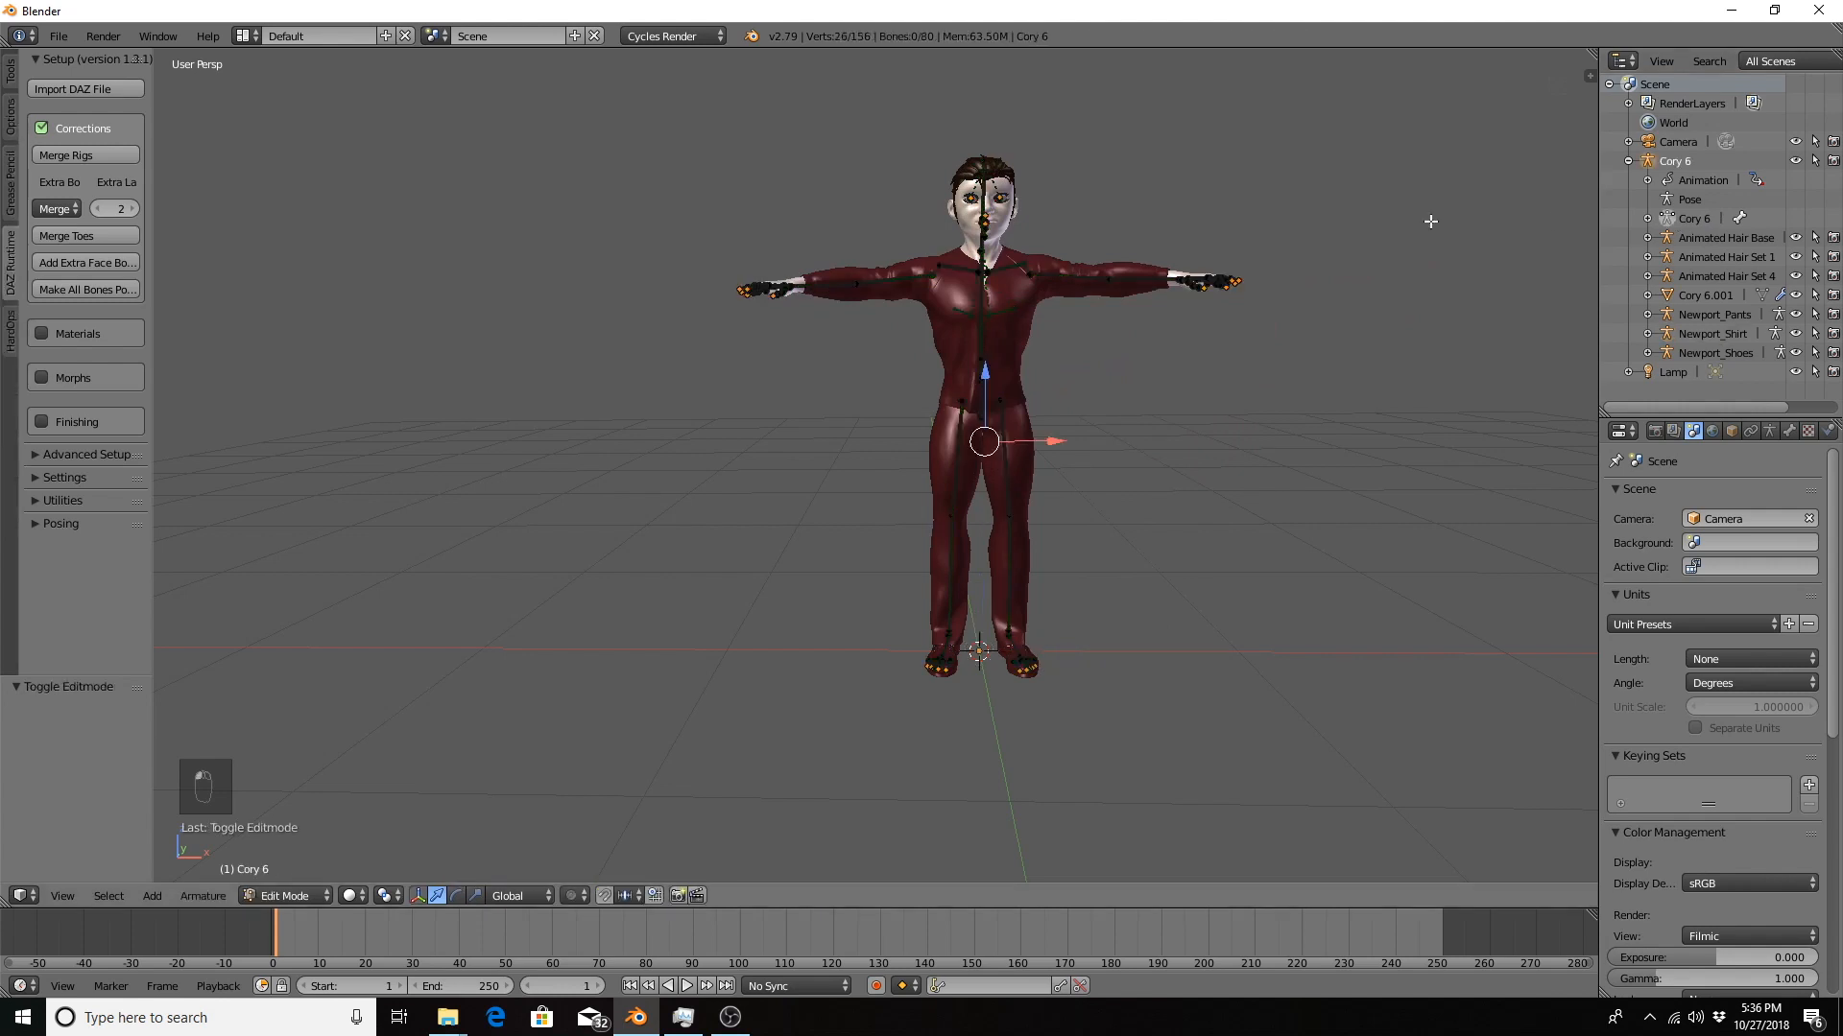
key(ctrl+Tab)
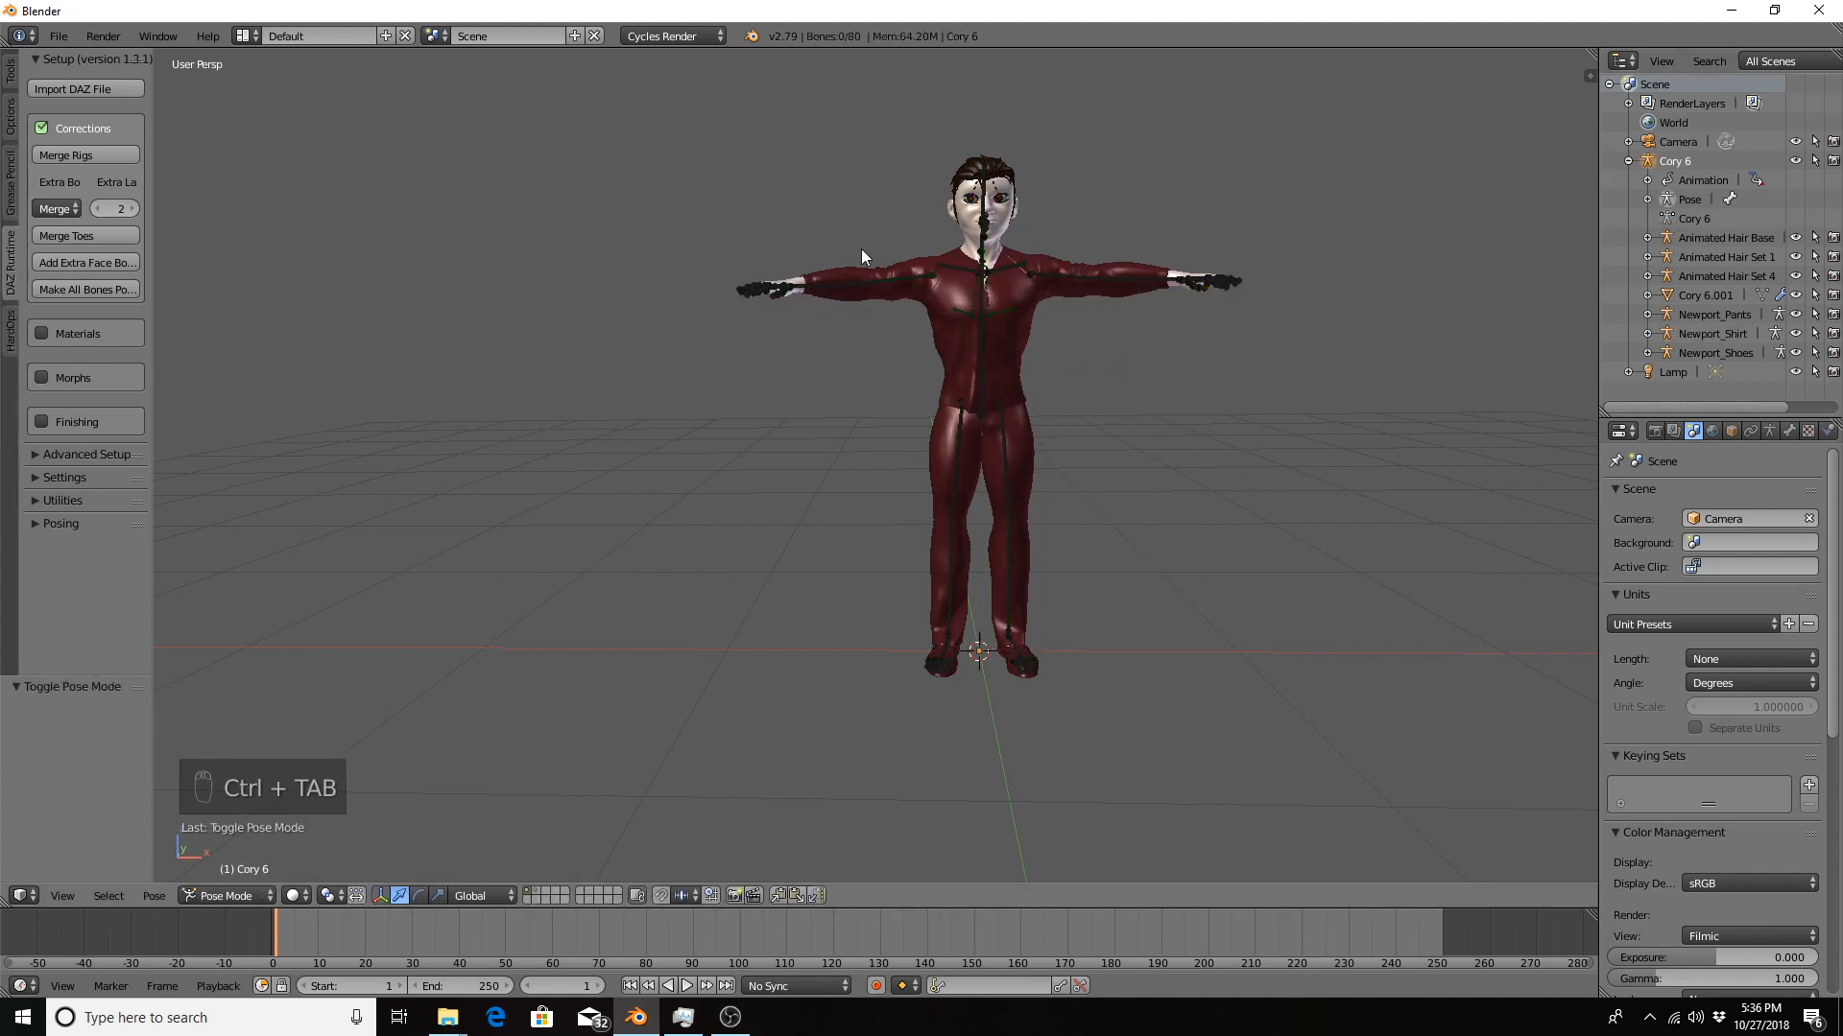
right_click(1084, 269)
key(r)
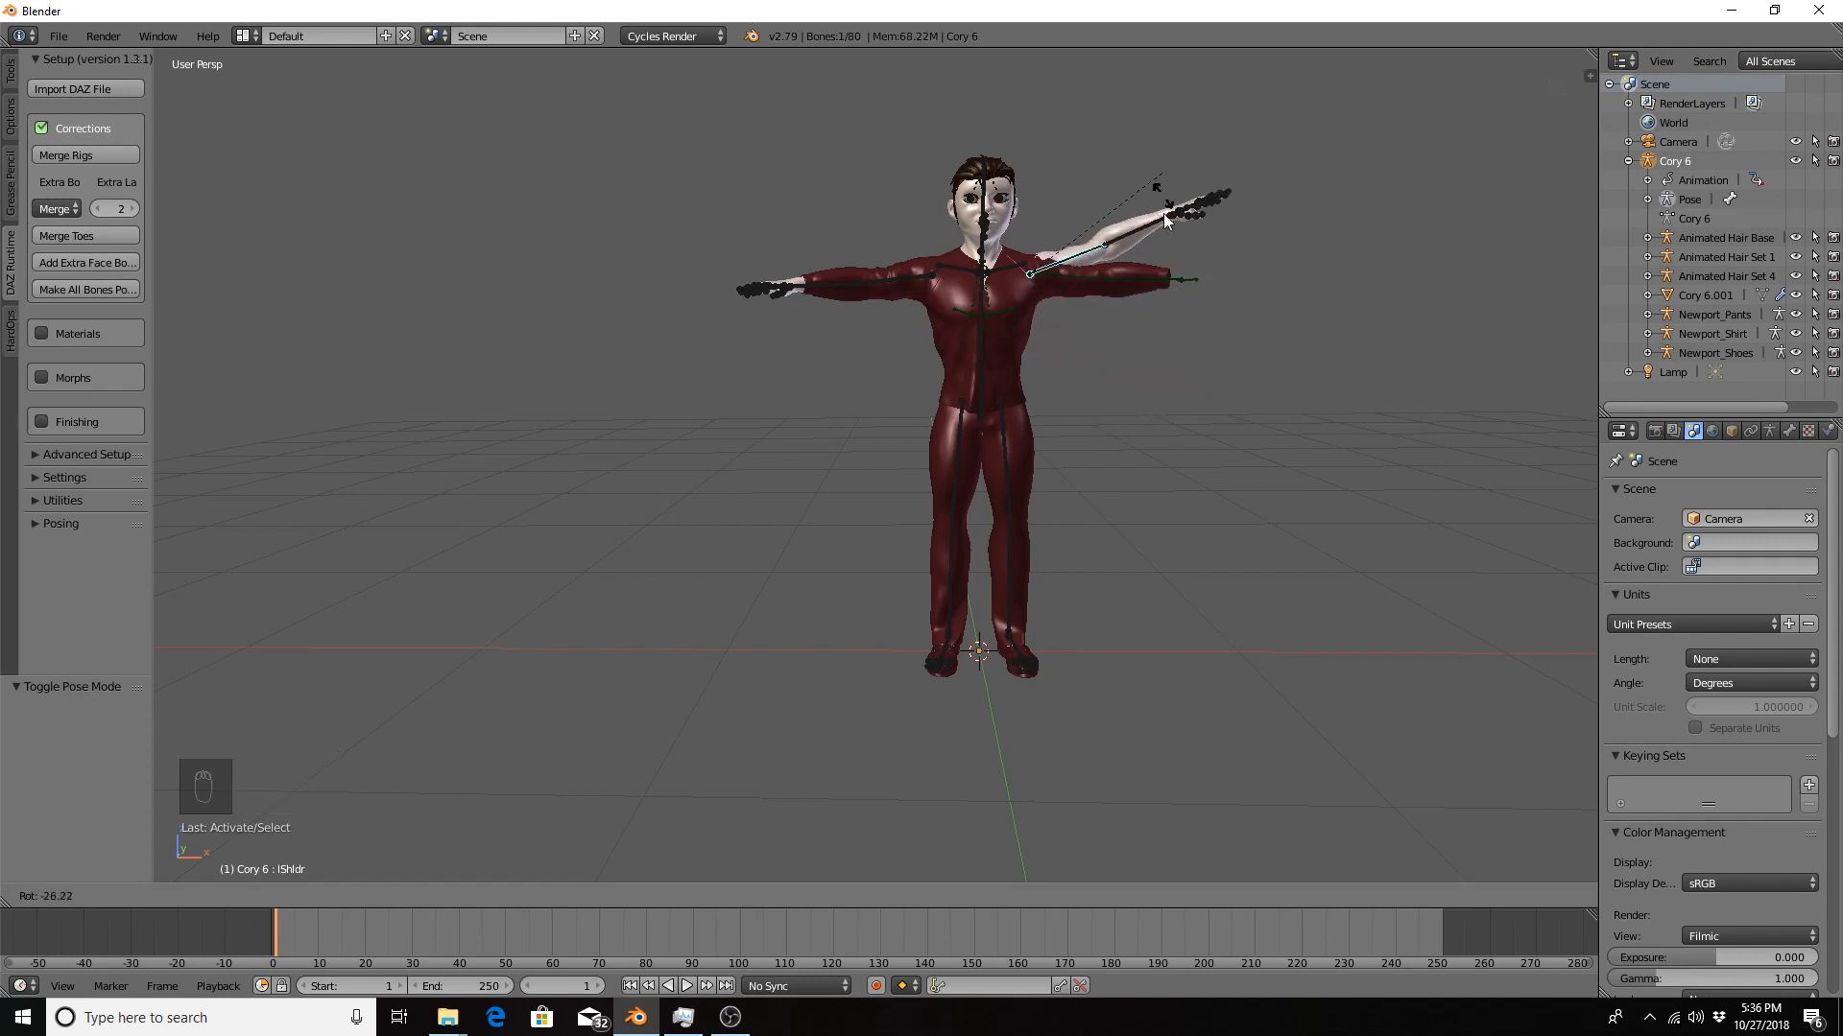
key(Escape)
right_click(1008, 564)
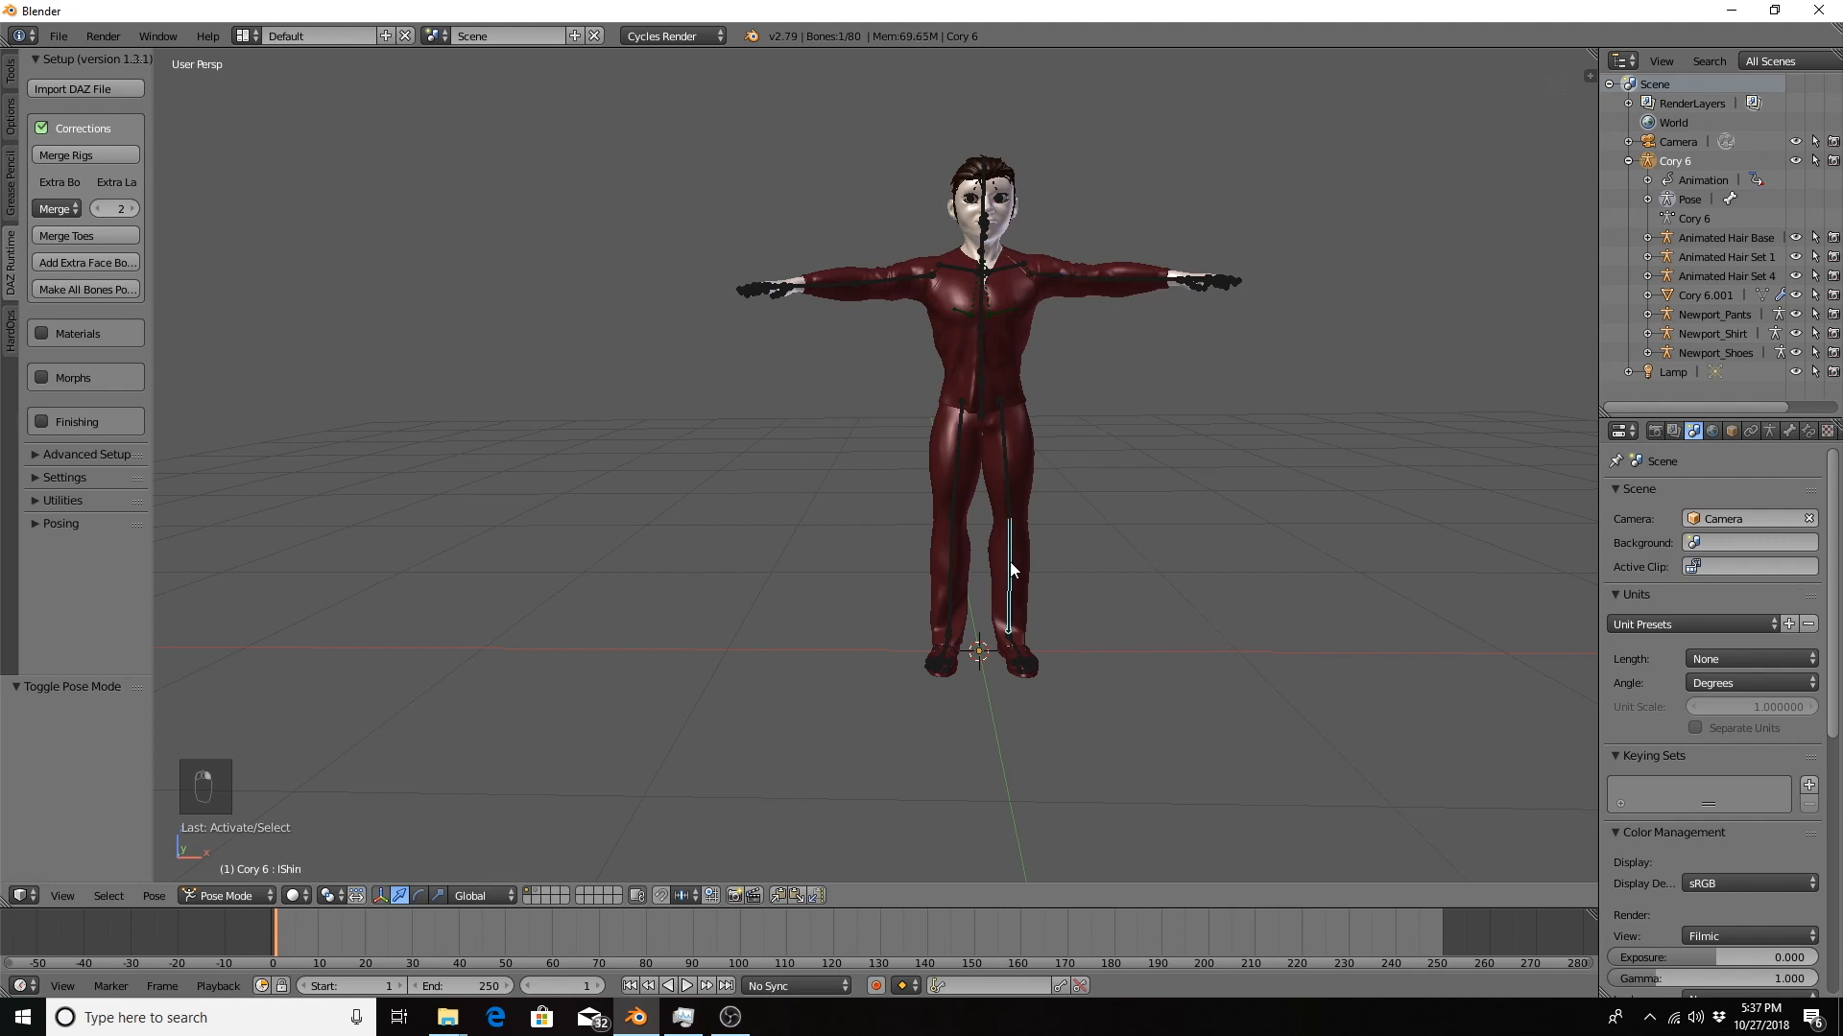
key(r)
right_click(1103, 529)
Select the Newport_Shirt rig together with the Cory 6 armature and merge the rigs.
click(1668, 334)
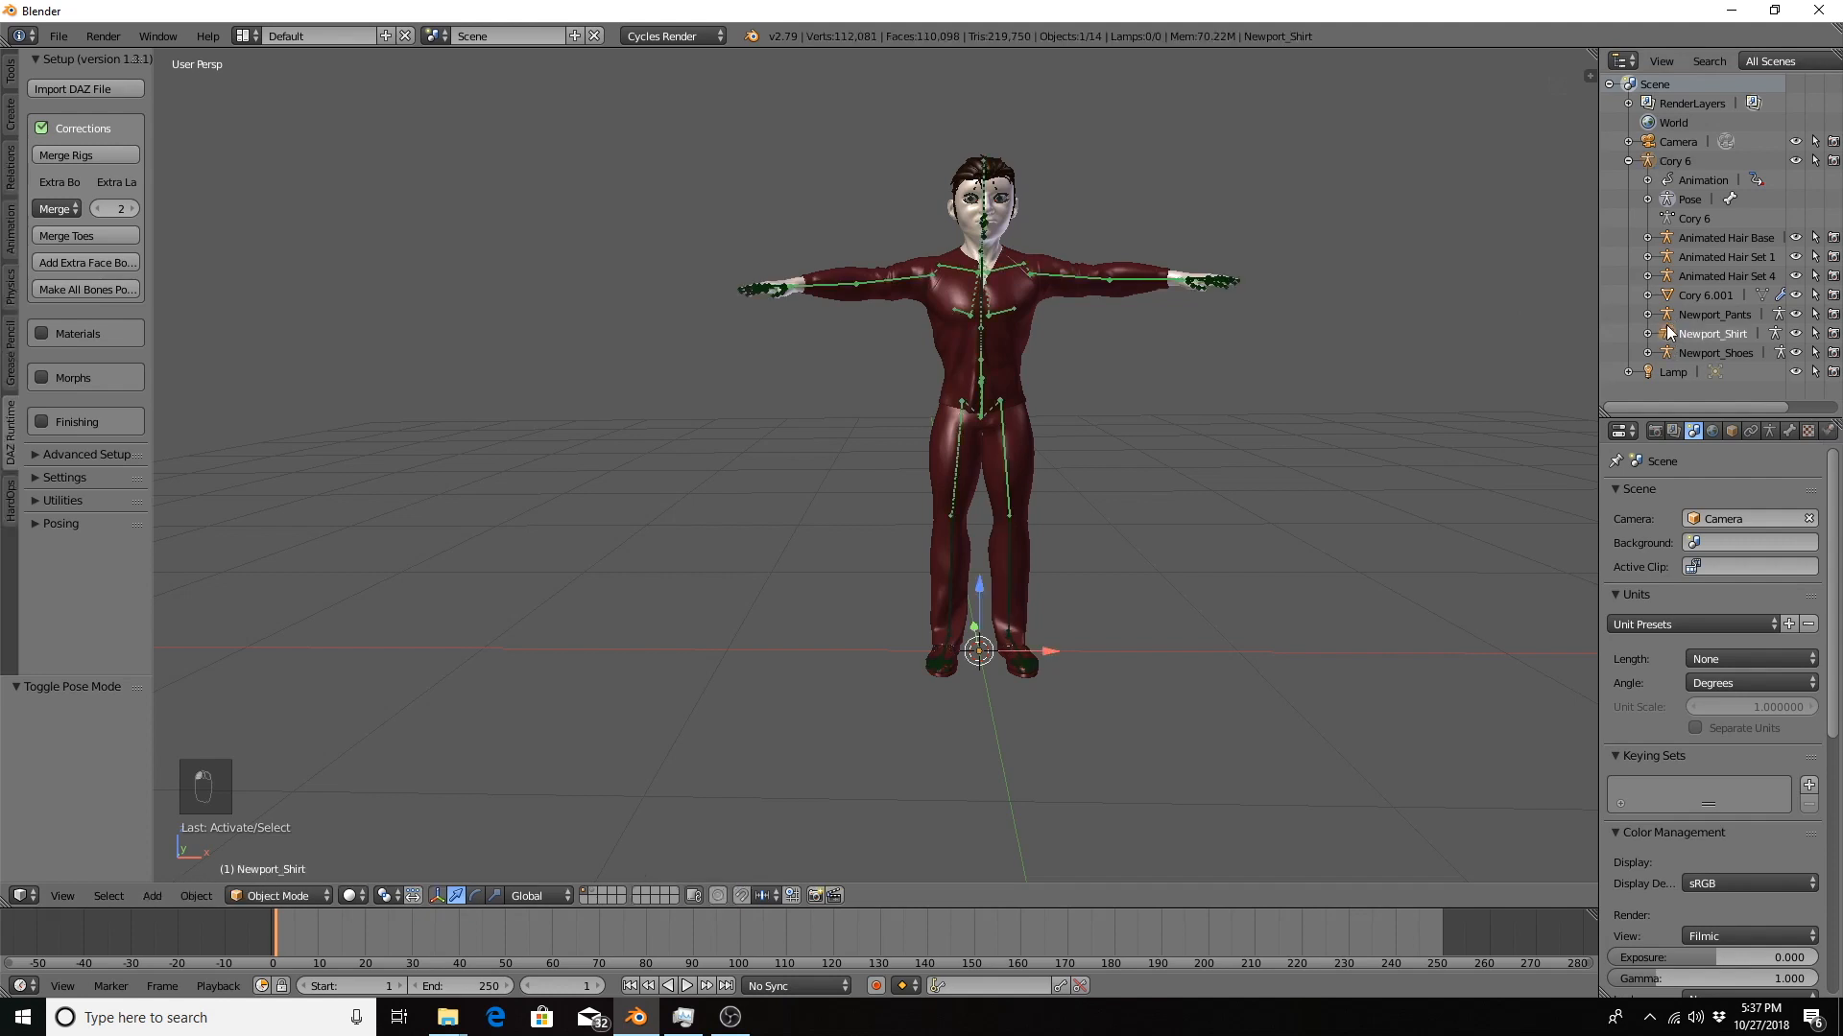
click(1658, 164)
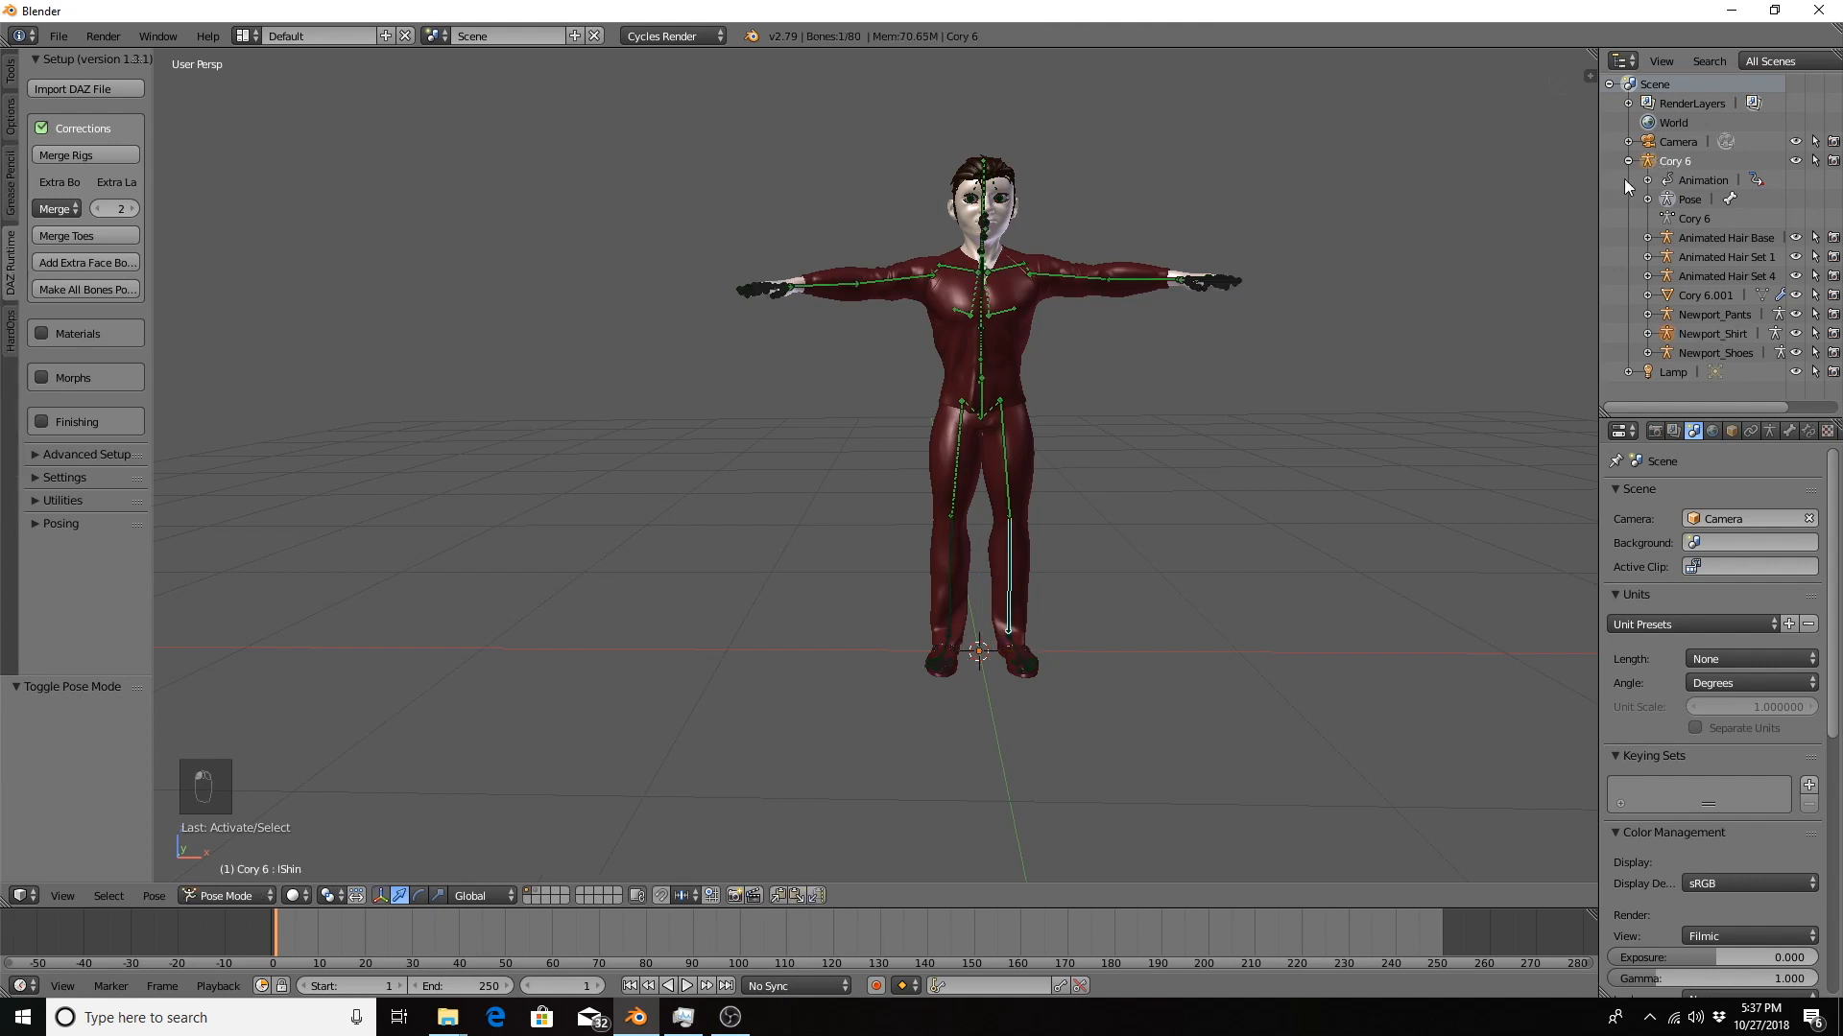
click(97, 156)
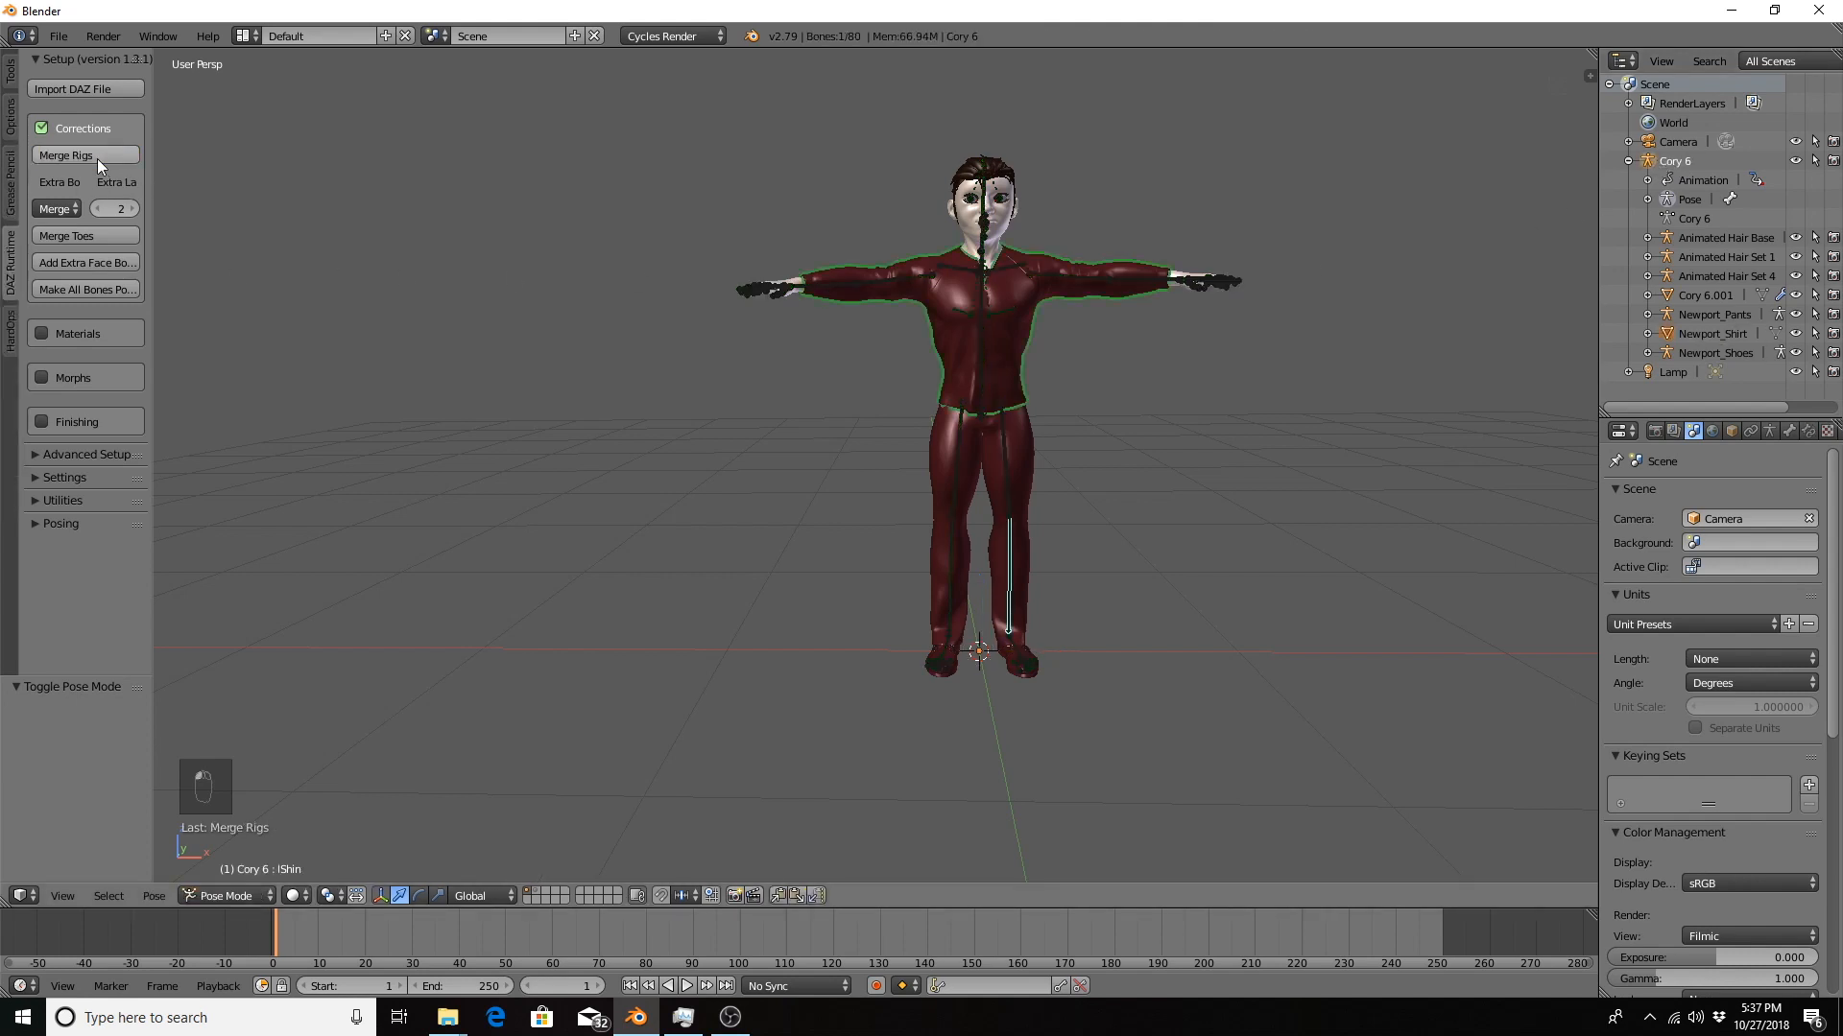
Try rotating the Cory 6 armature's left shoulder bone to test the merged shirt, then cancel the rotation.
right_click(1050, 271)
key(r)
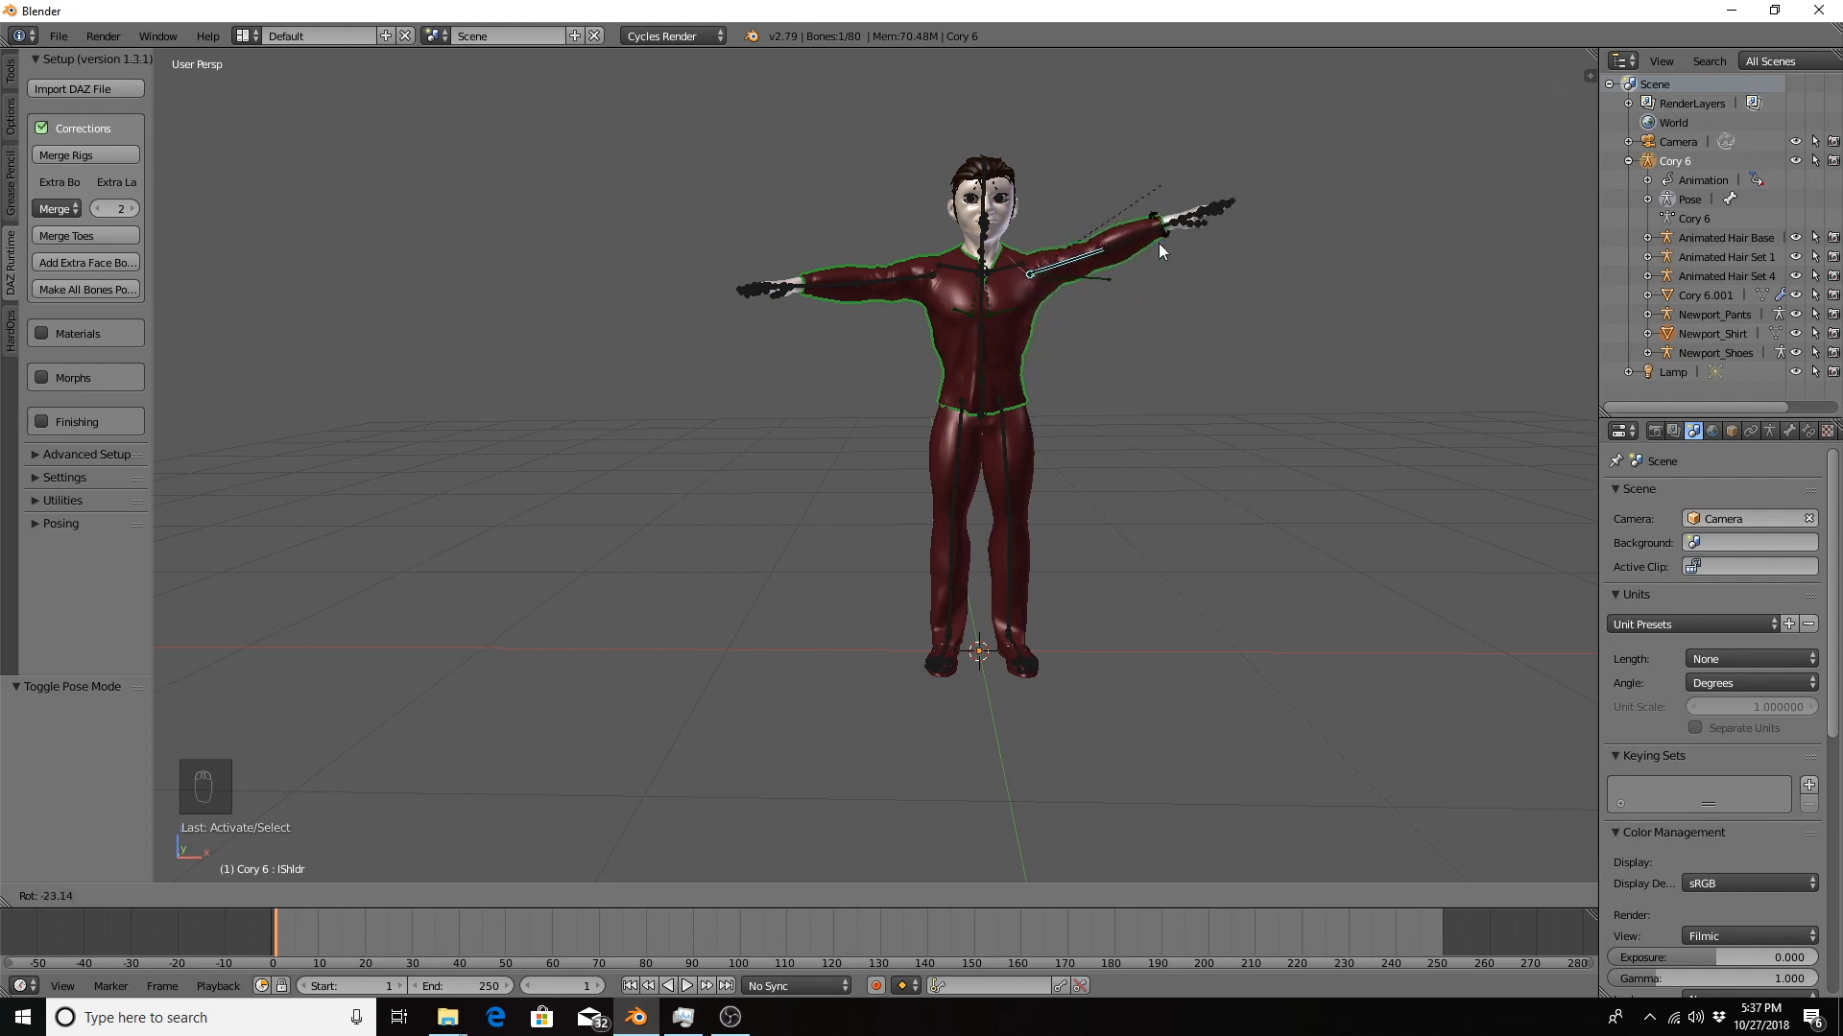
key(Escape)
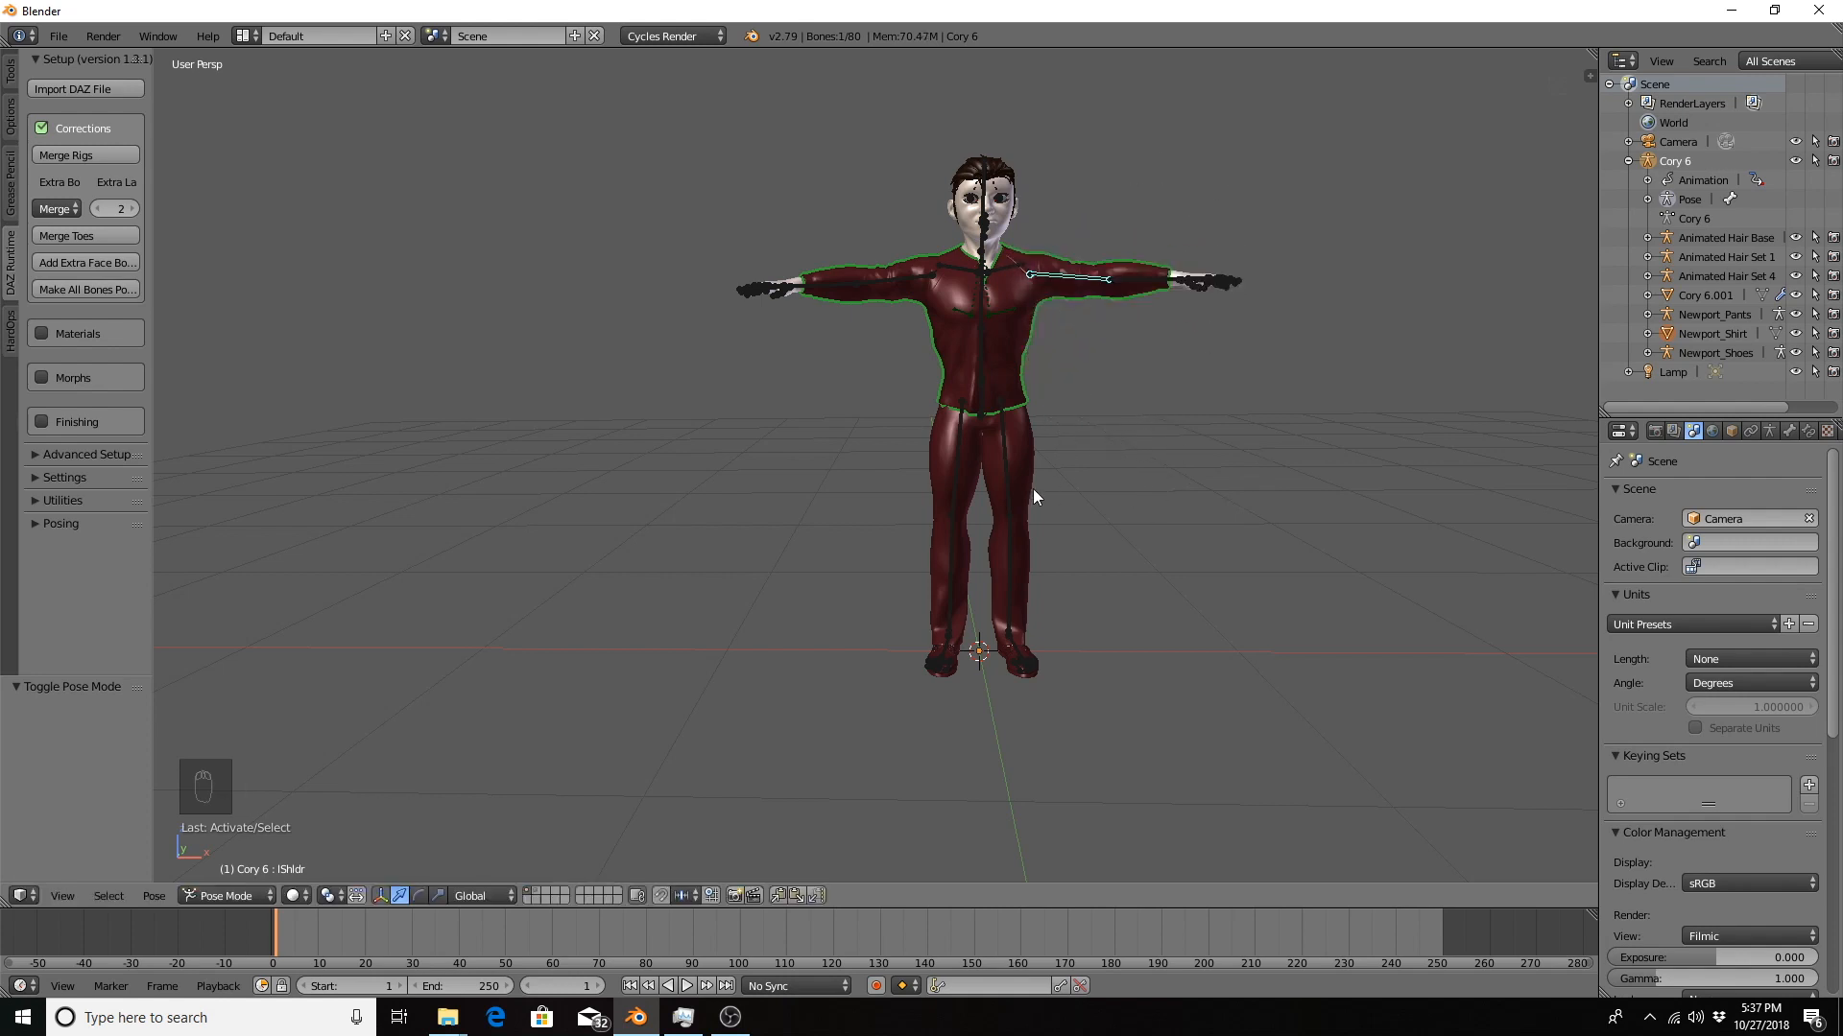
Select the Newport_Pants rig together with the Cory 6 armature and merge the rigs.
click(1699, 315)
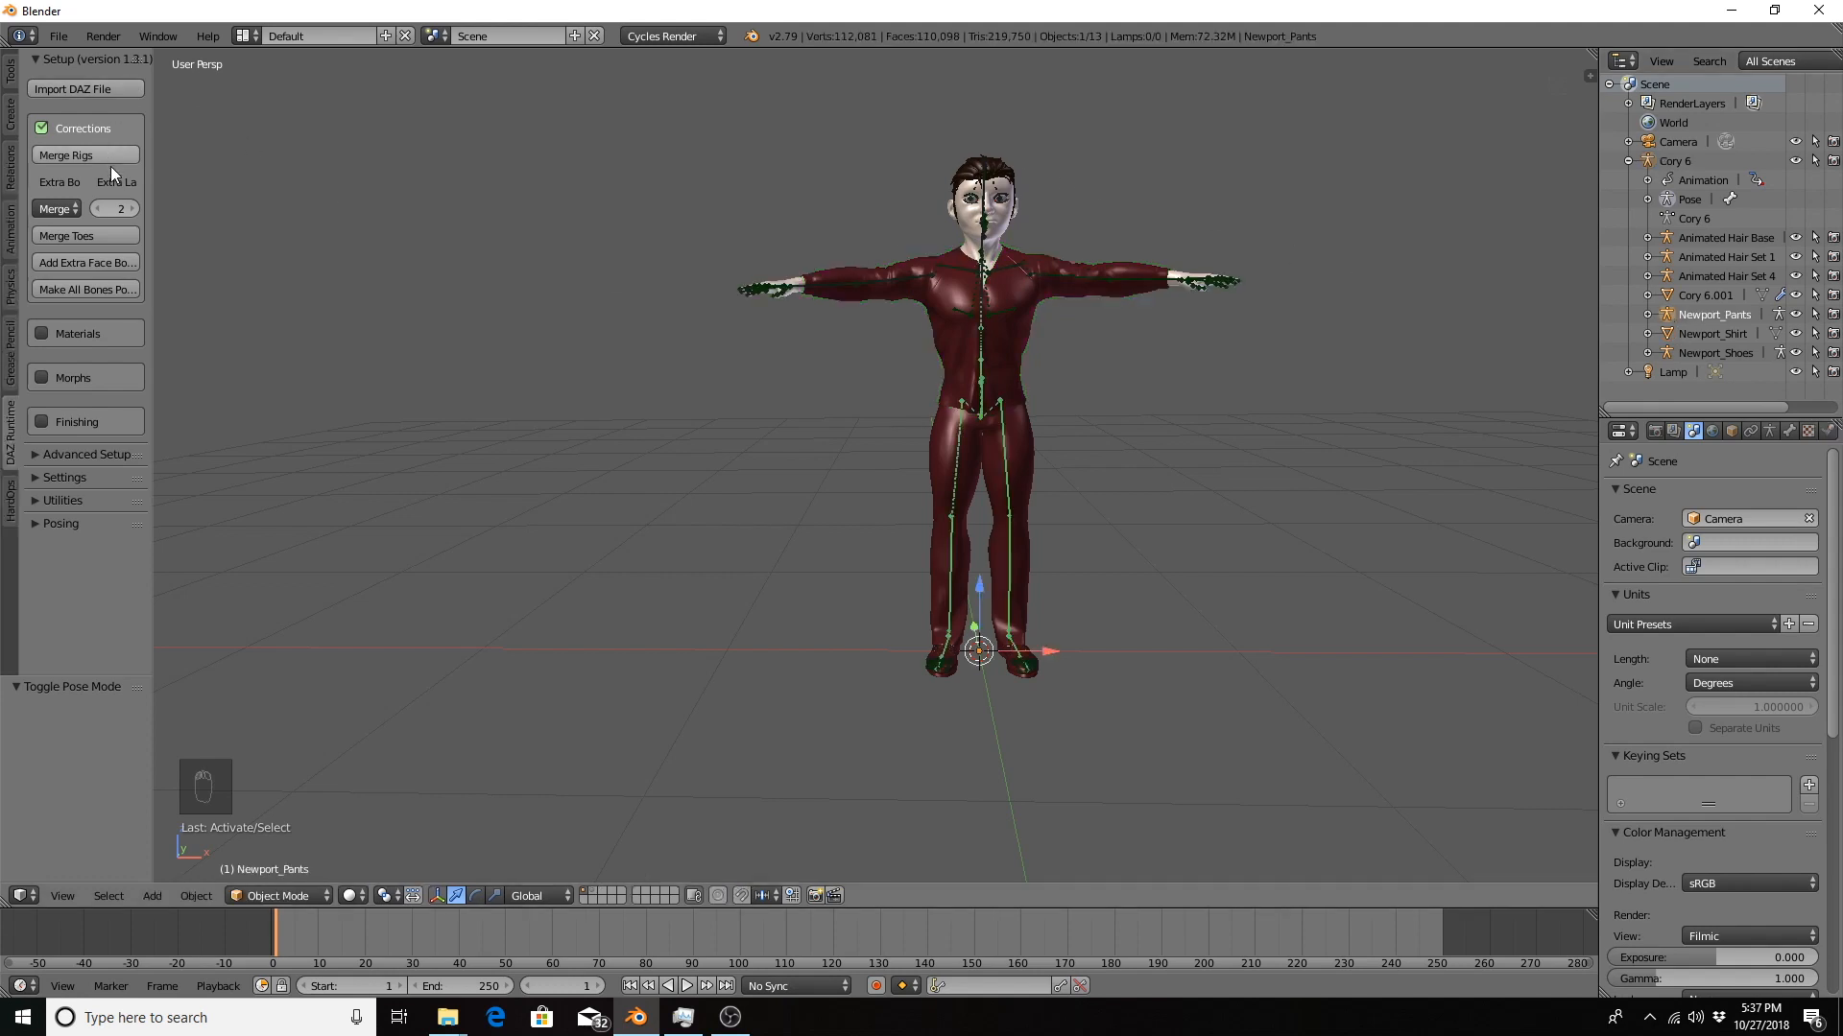
click(1667, 163)
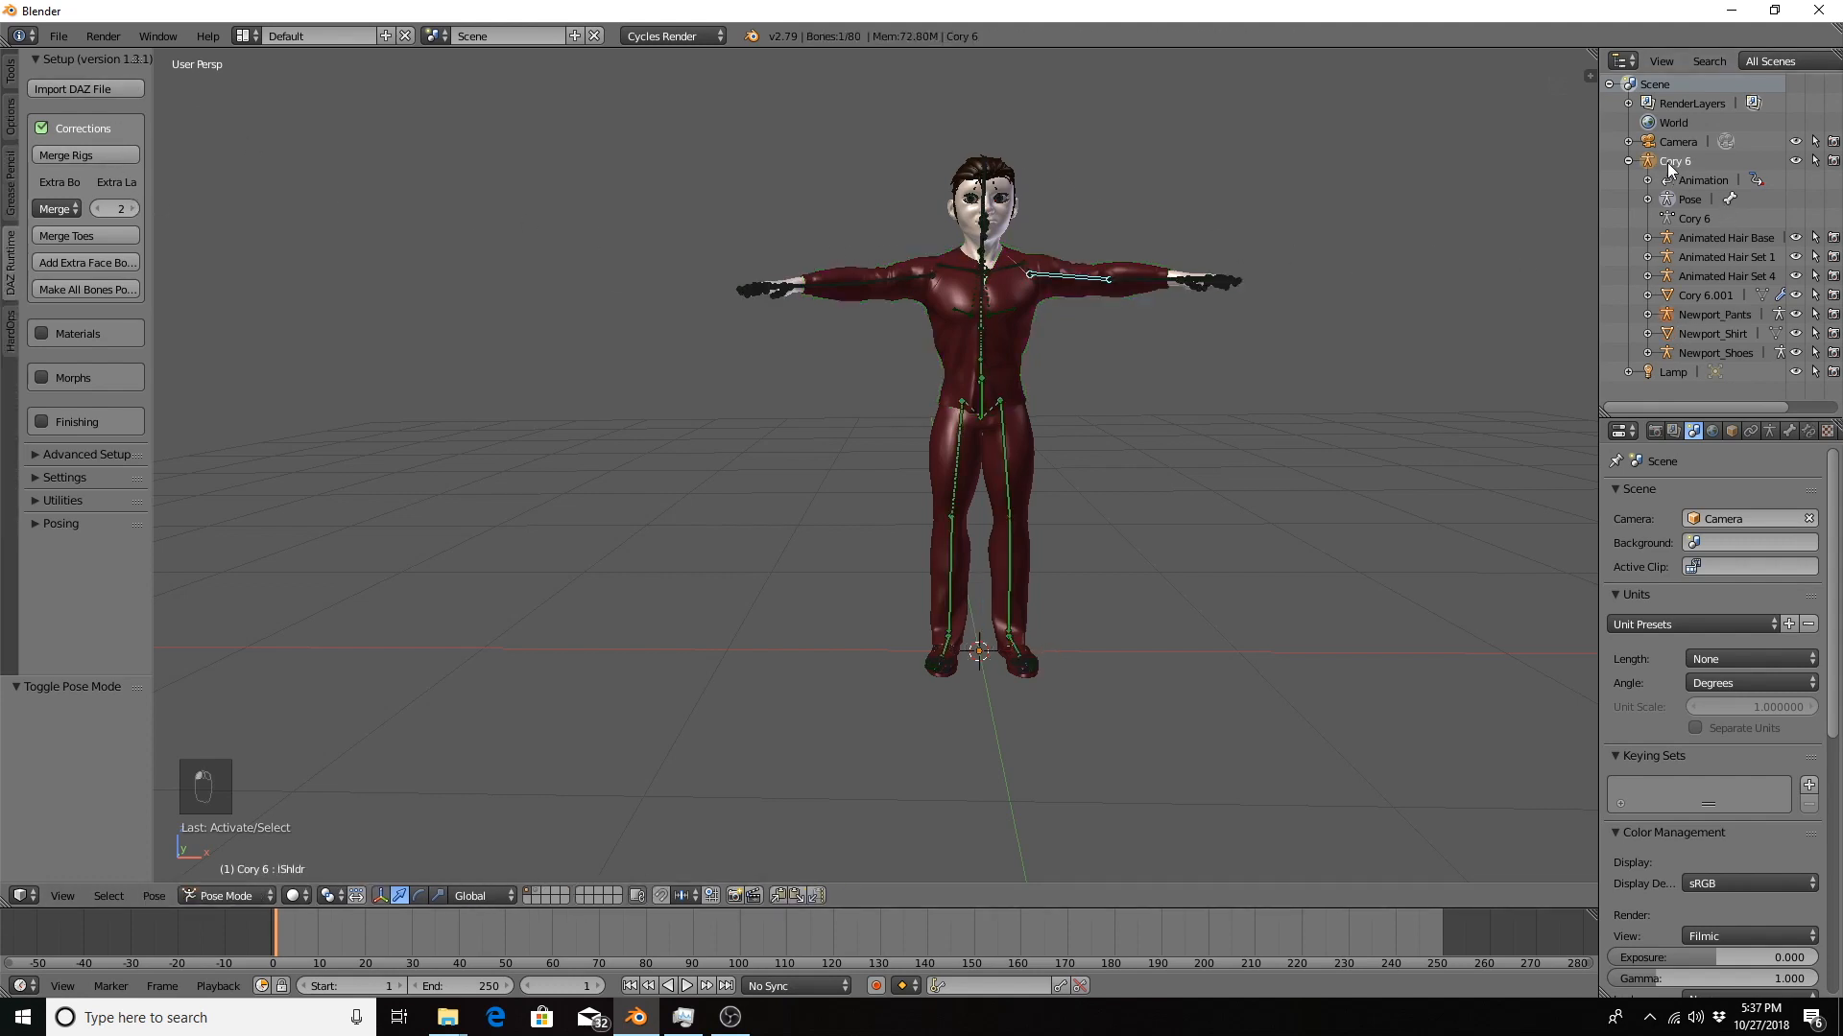
click(72, 153)
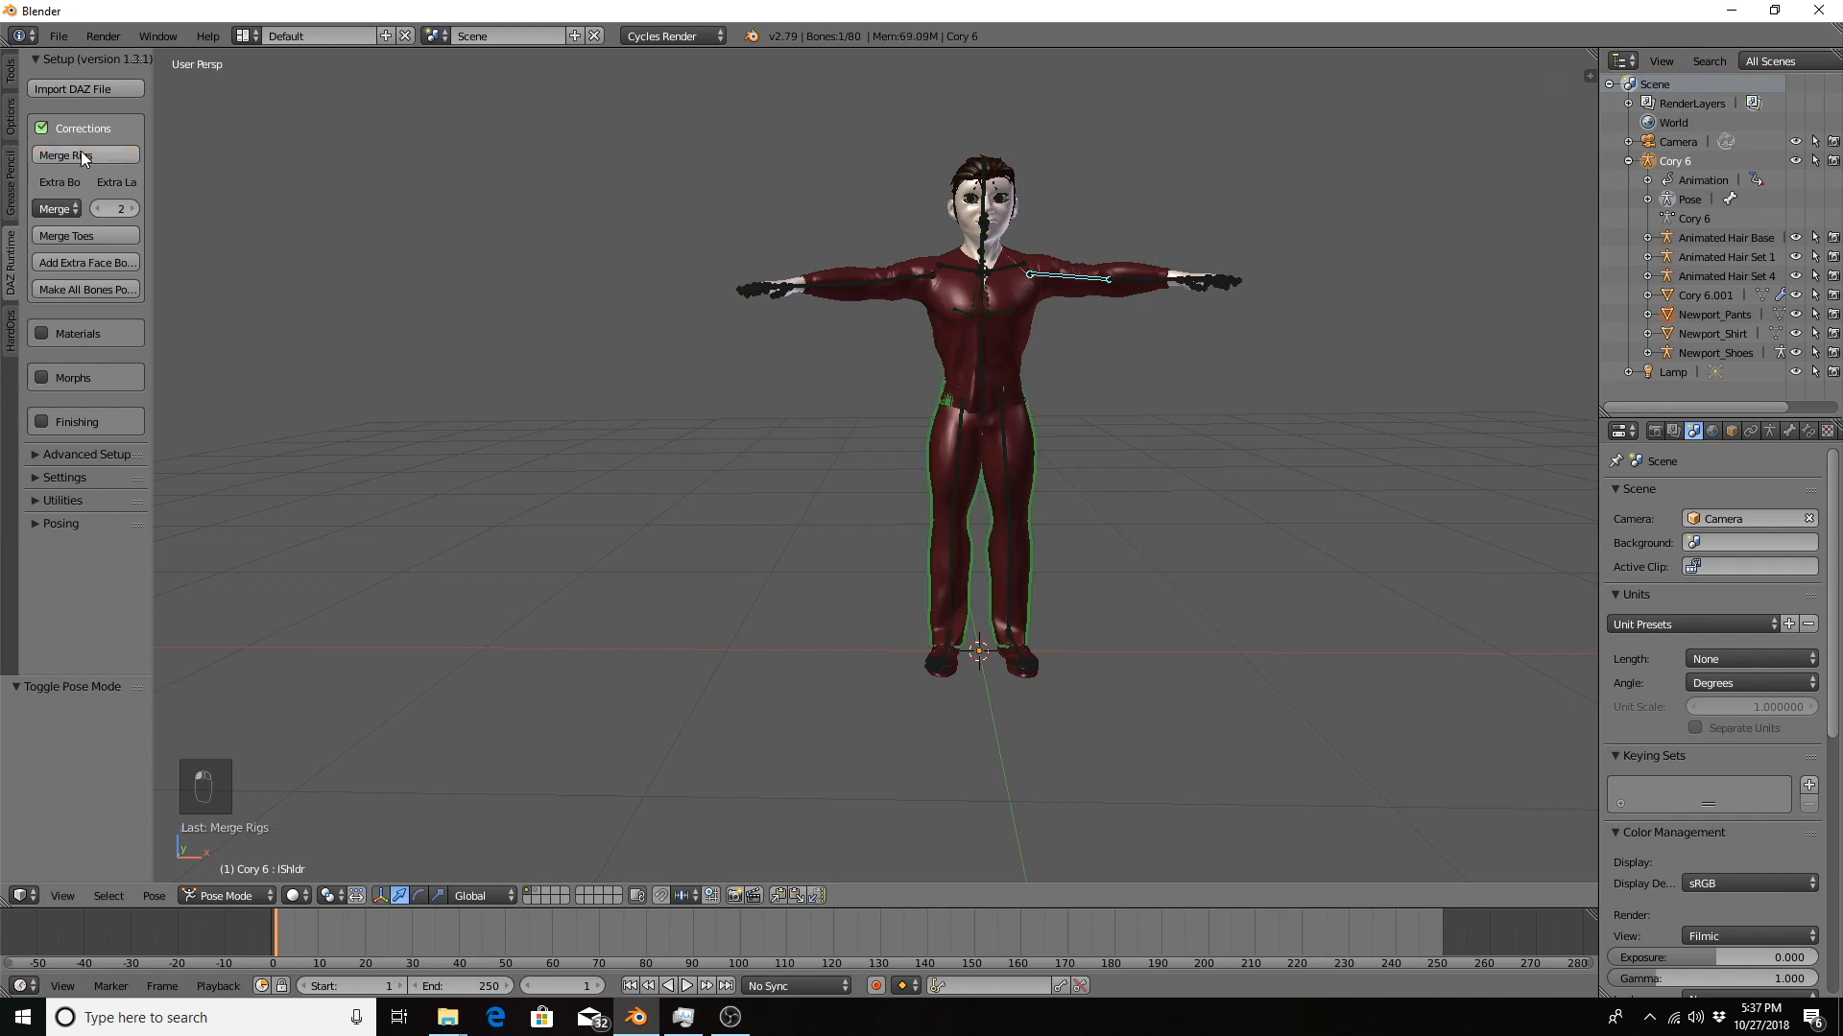
Try rotating the left shin and left thigh bones to test the merged pants, cancelling each rotation.
right_click(1010, 536)
key(r)
right_click(968, 584)
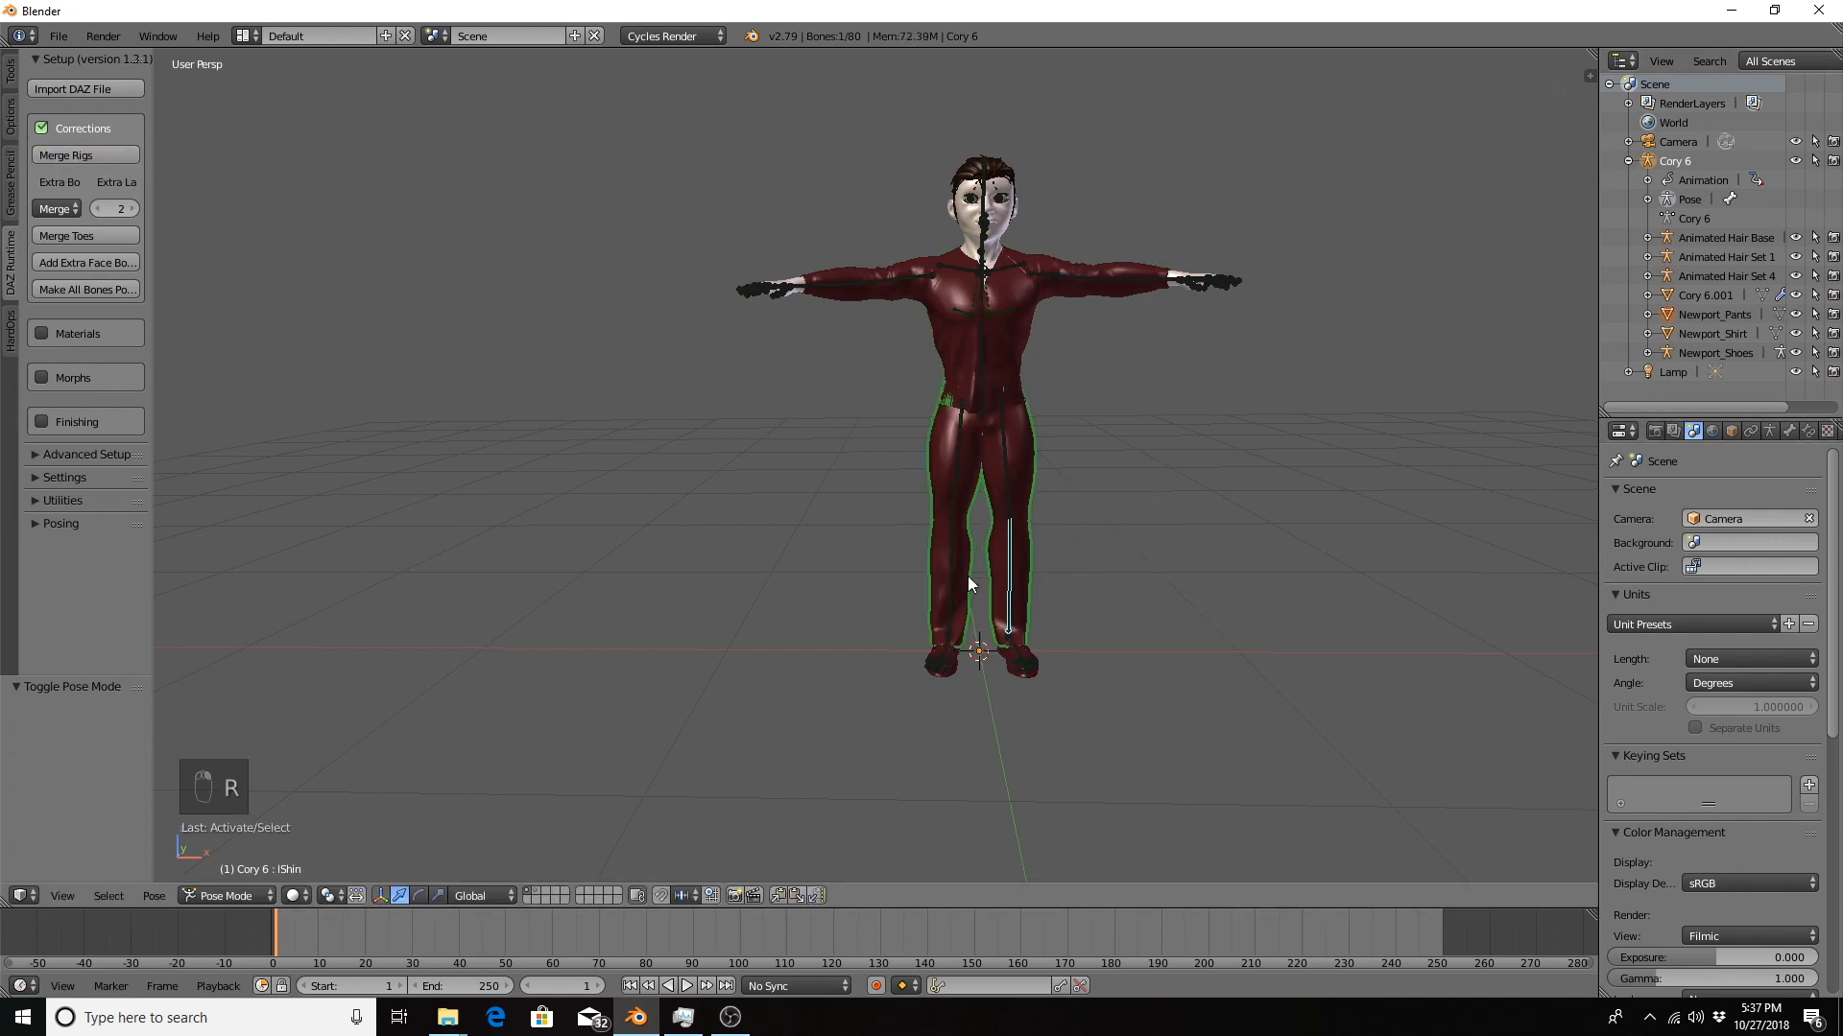
right_click(1019, 494)
key(r)
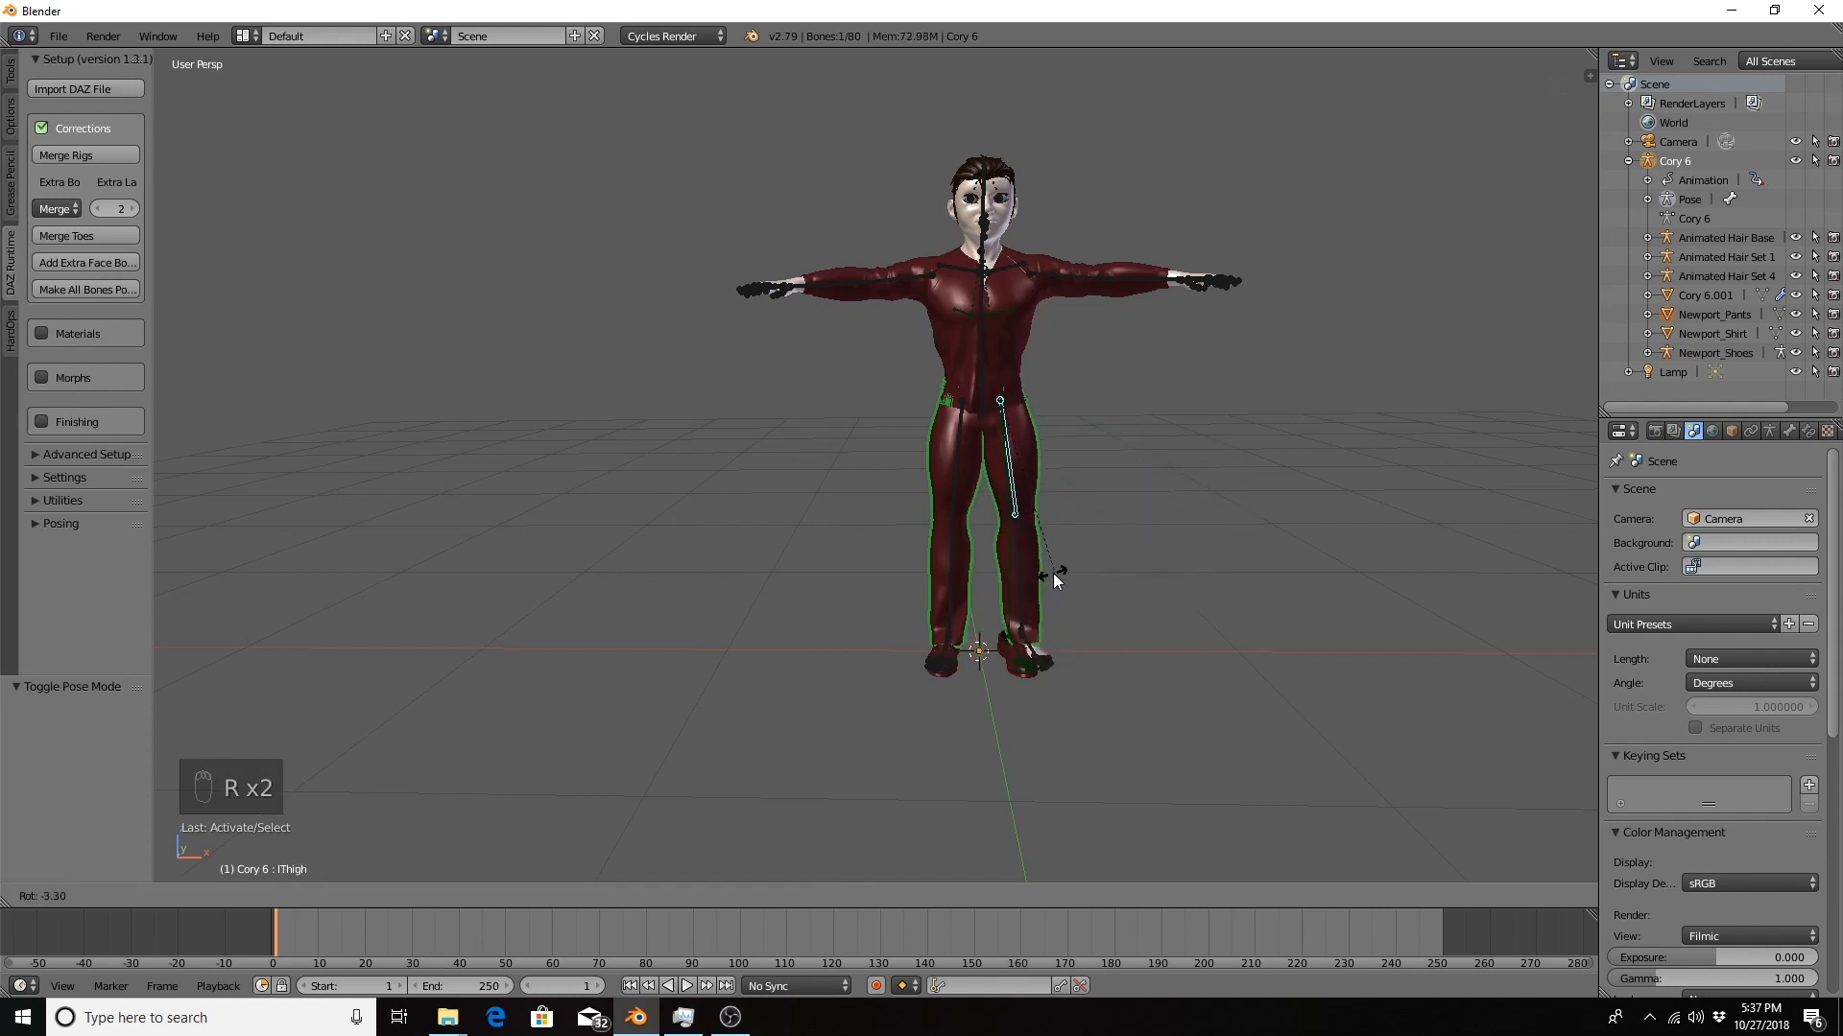
right_click(1052, 573)
Merge the Newport_Shoes rig into the Cory 6 armature and test it with a cancelled left thigh rotation.
click(1674, 332)
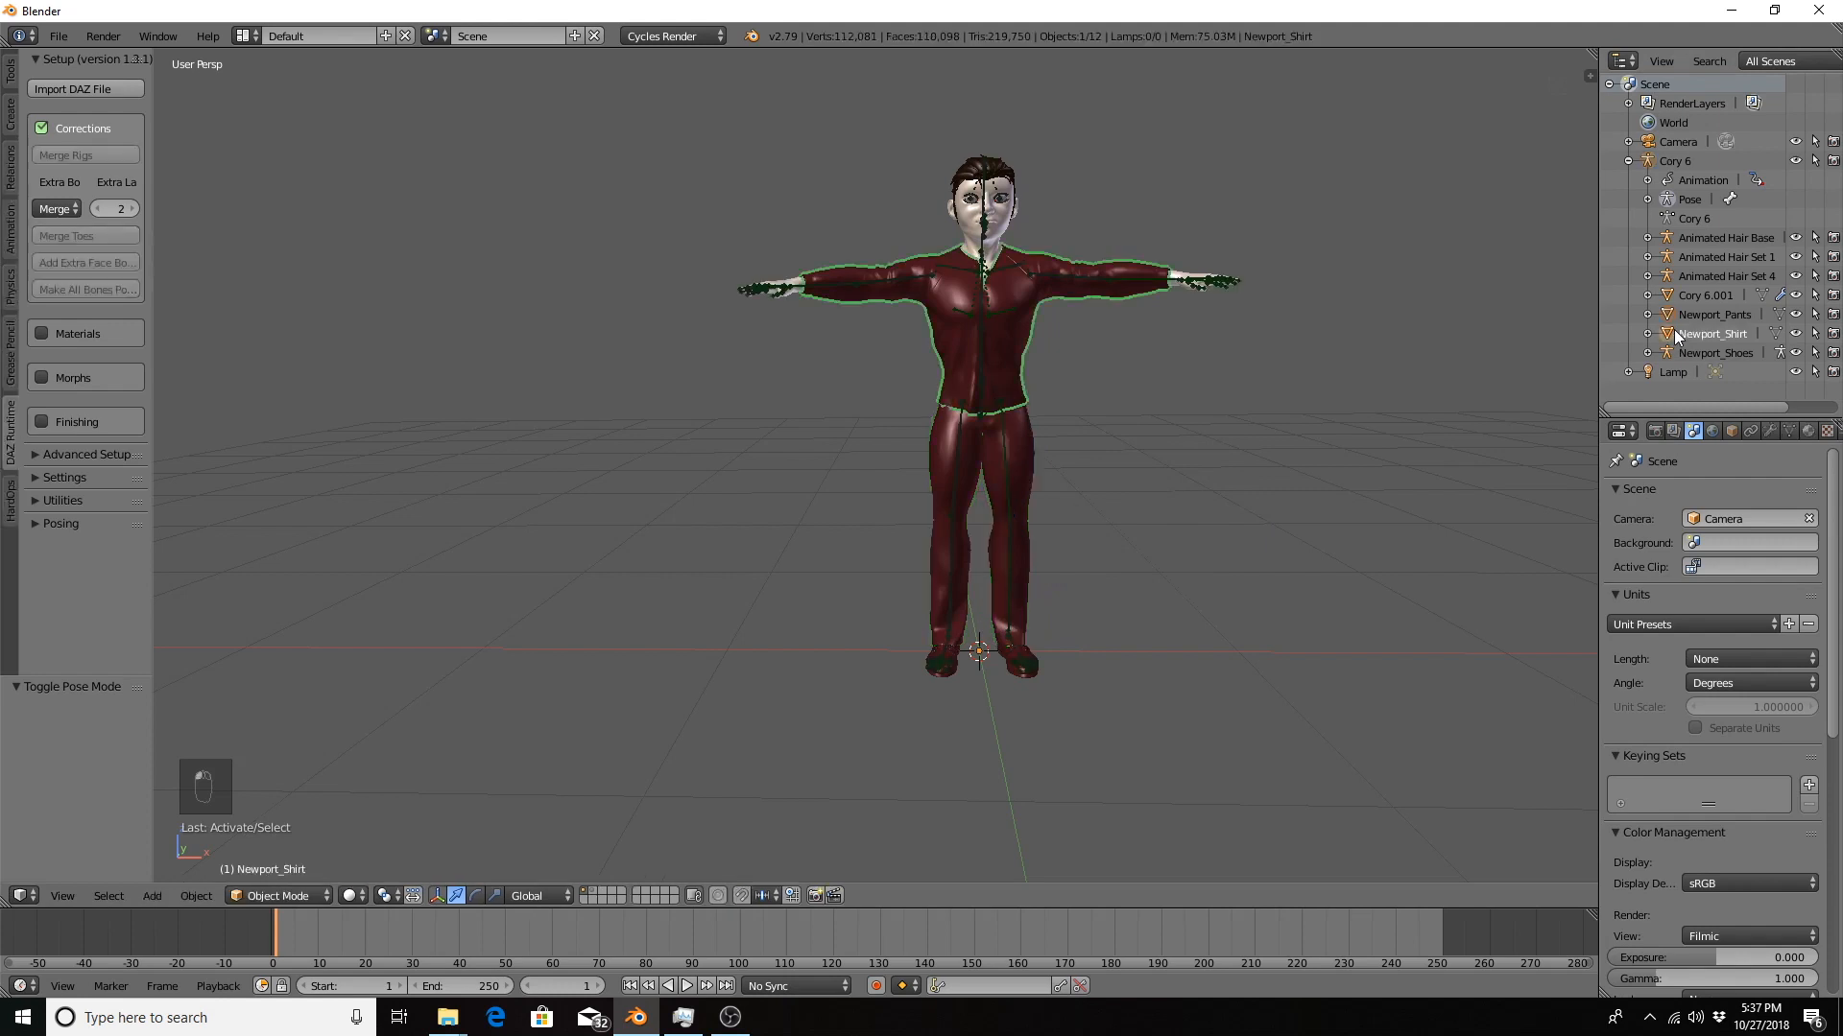
click(1668, 355)
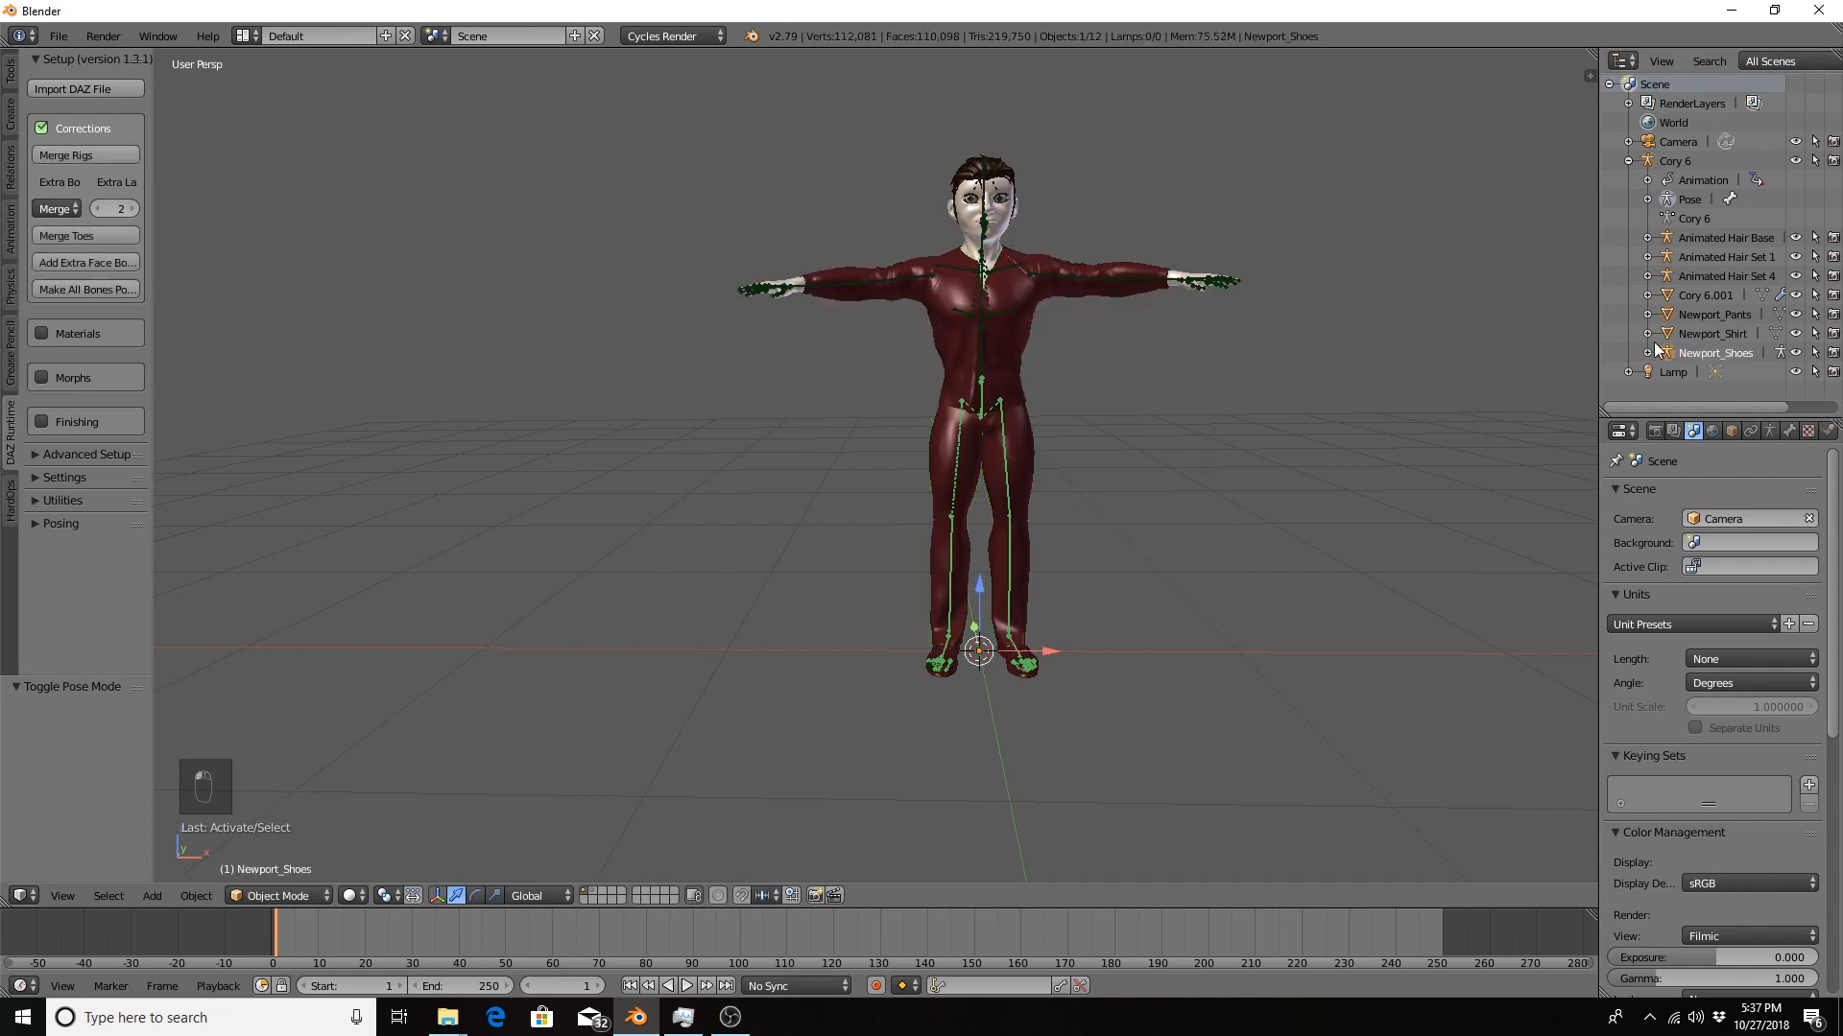
click(1679, 162)
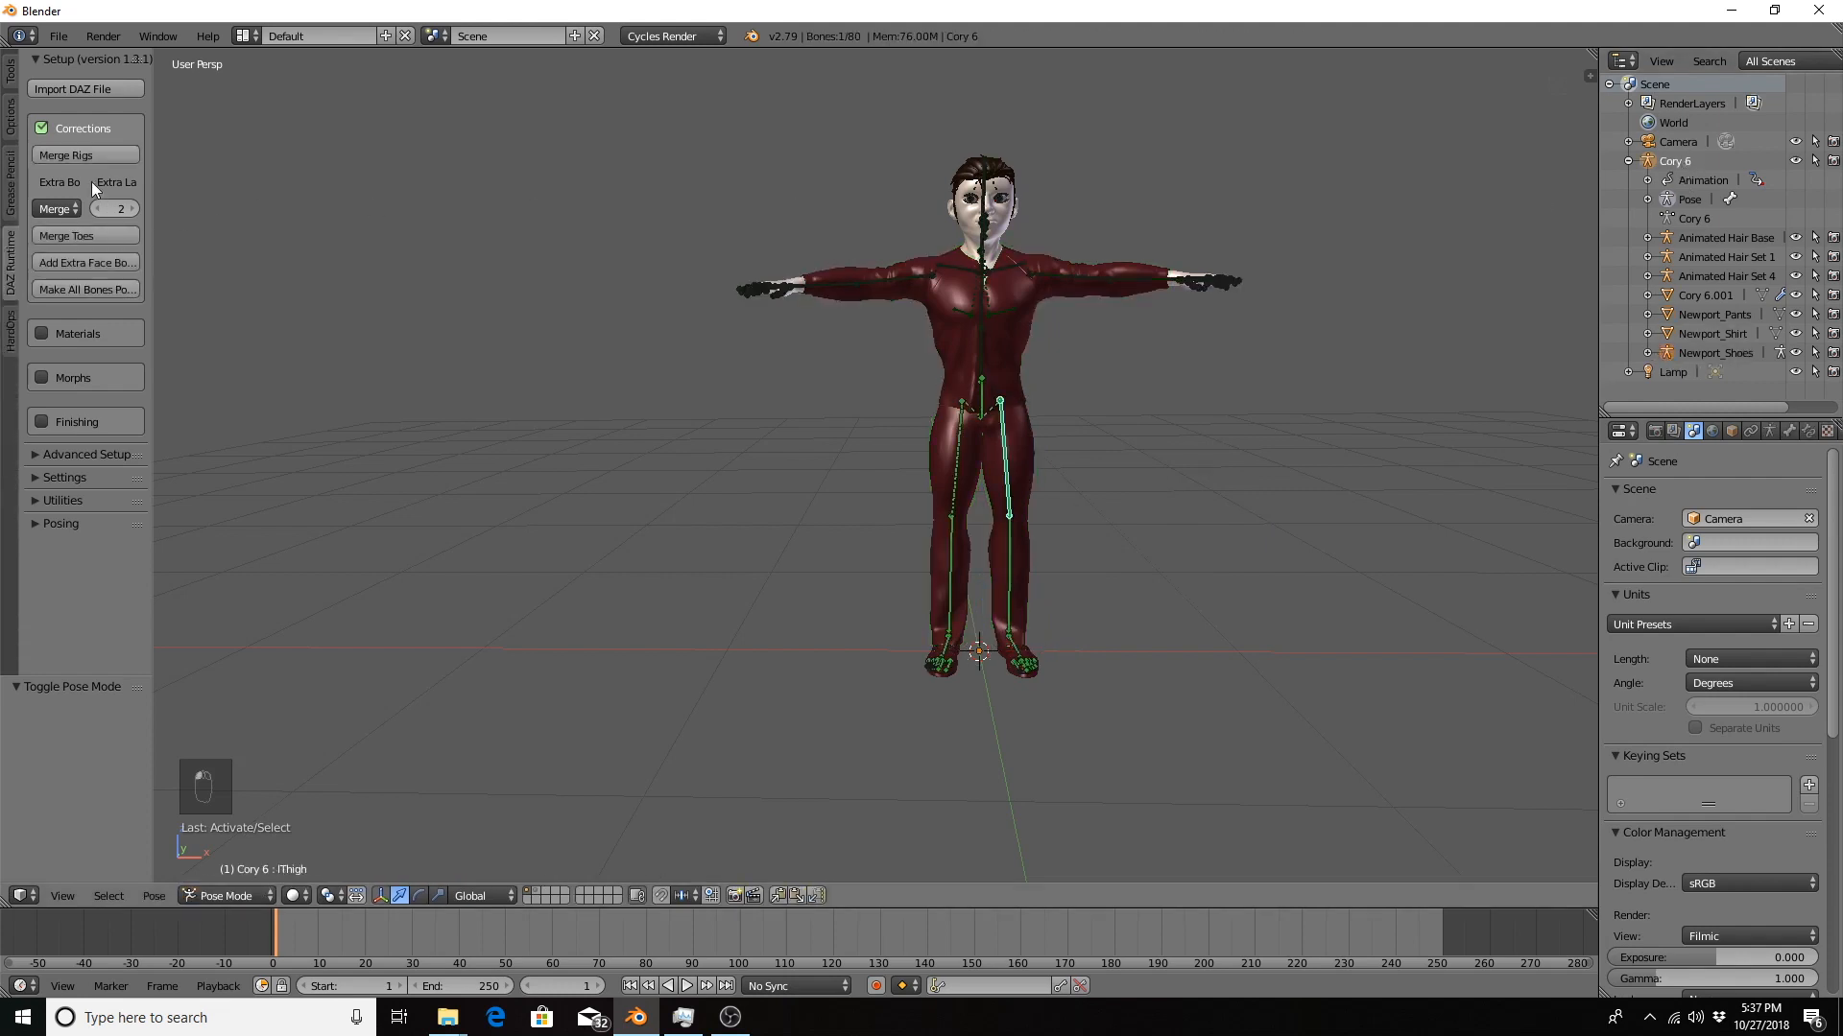
click(81, 159)
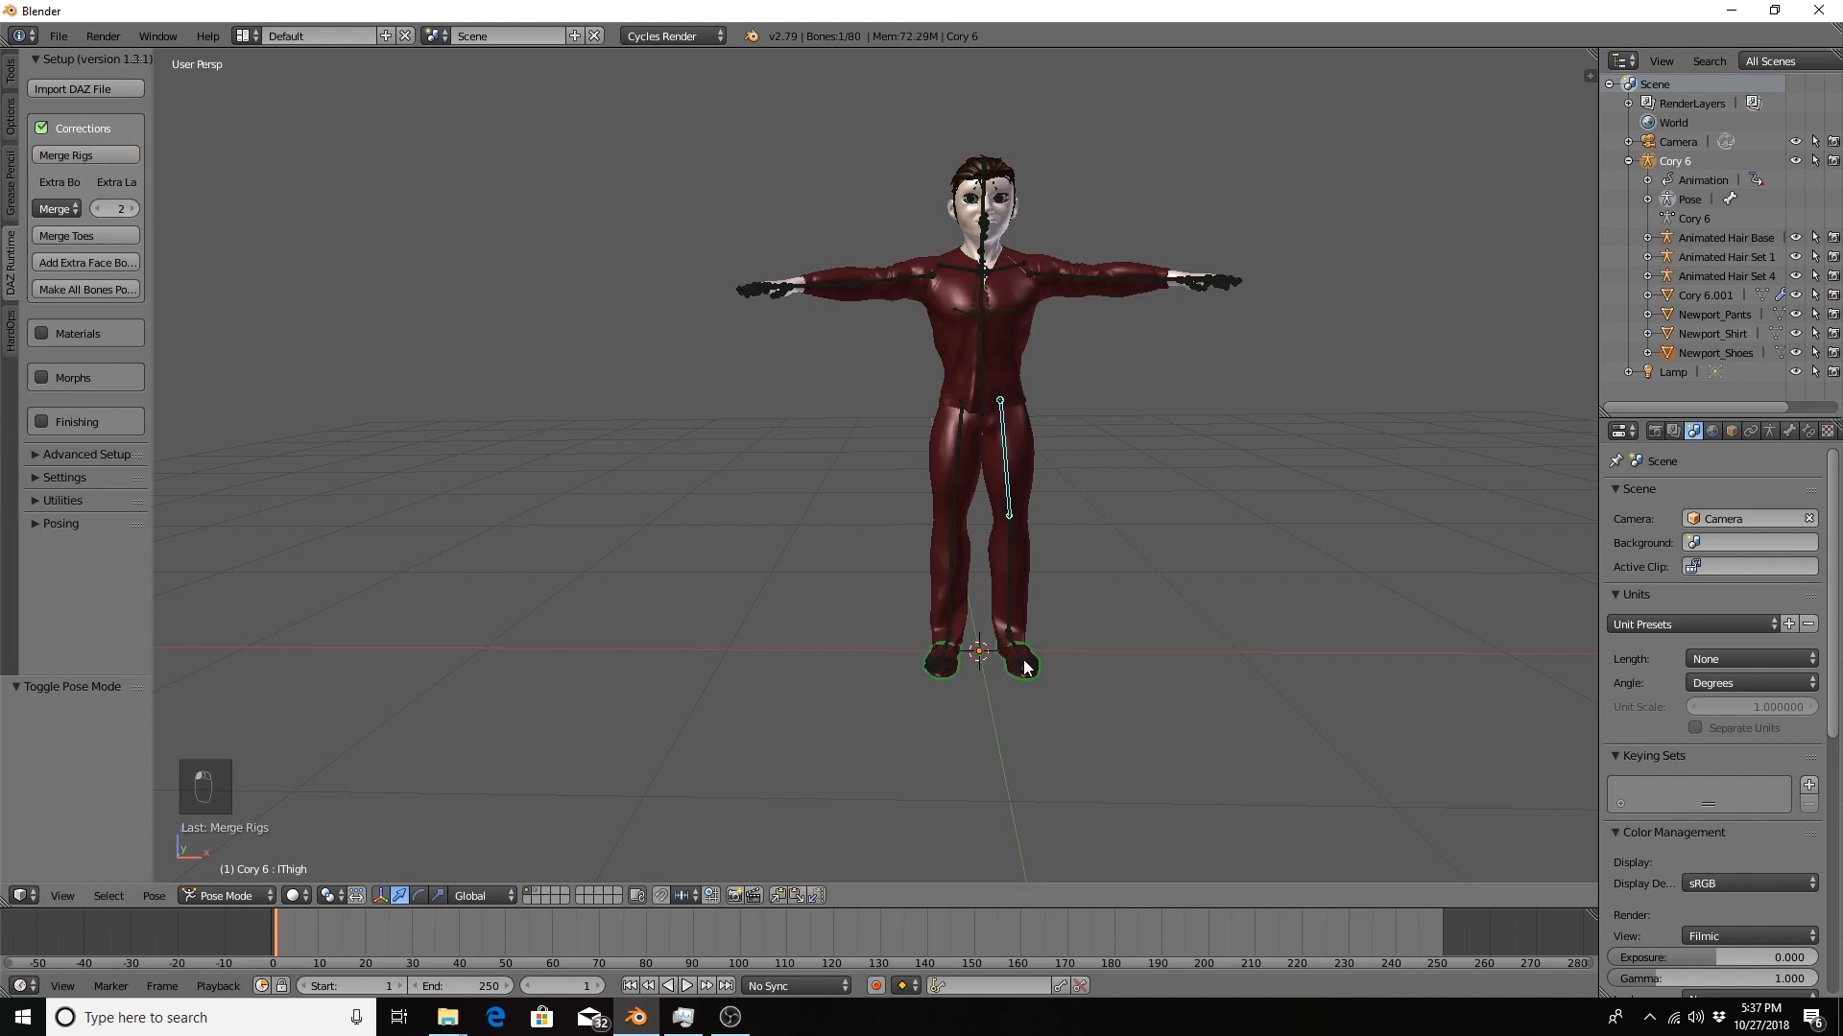
key(r)
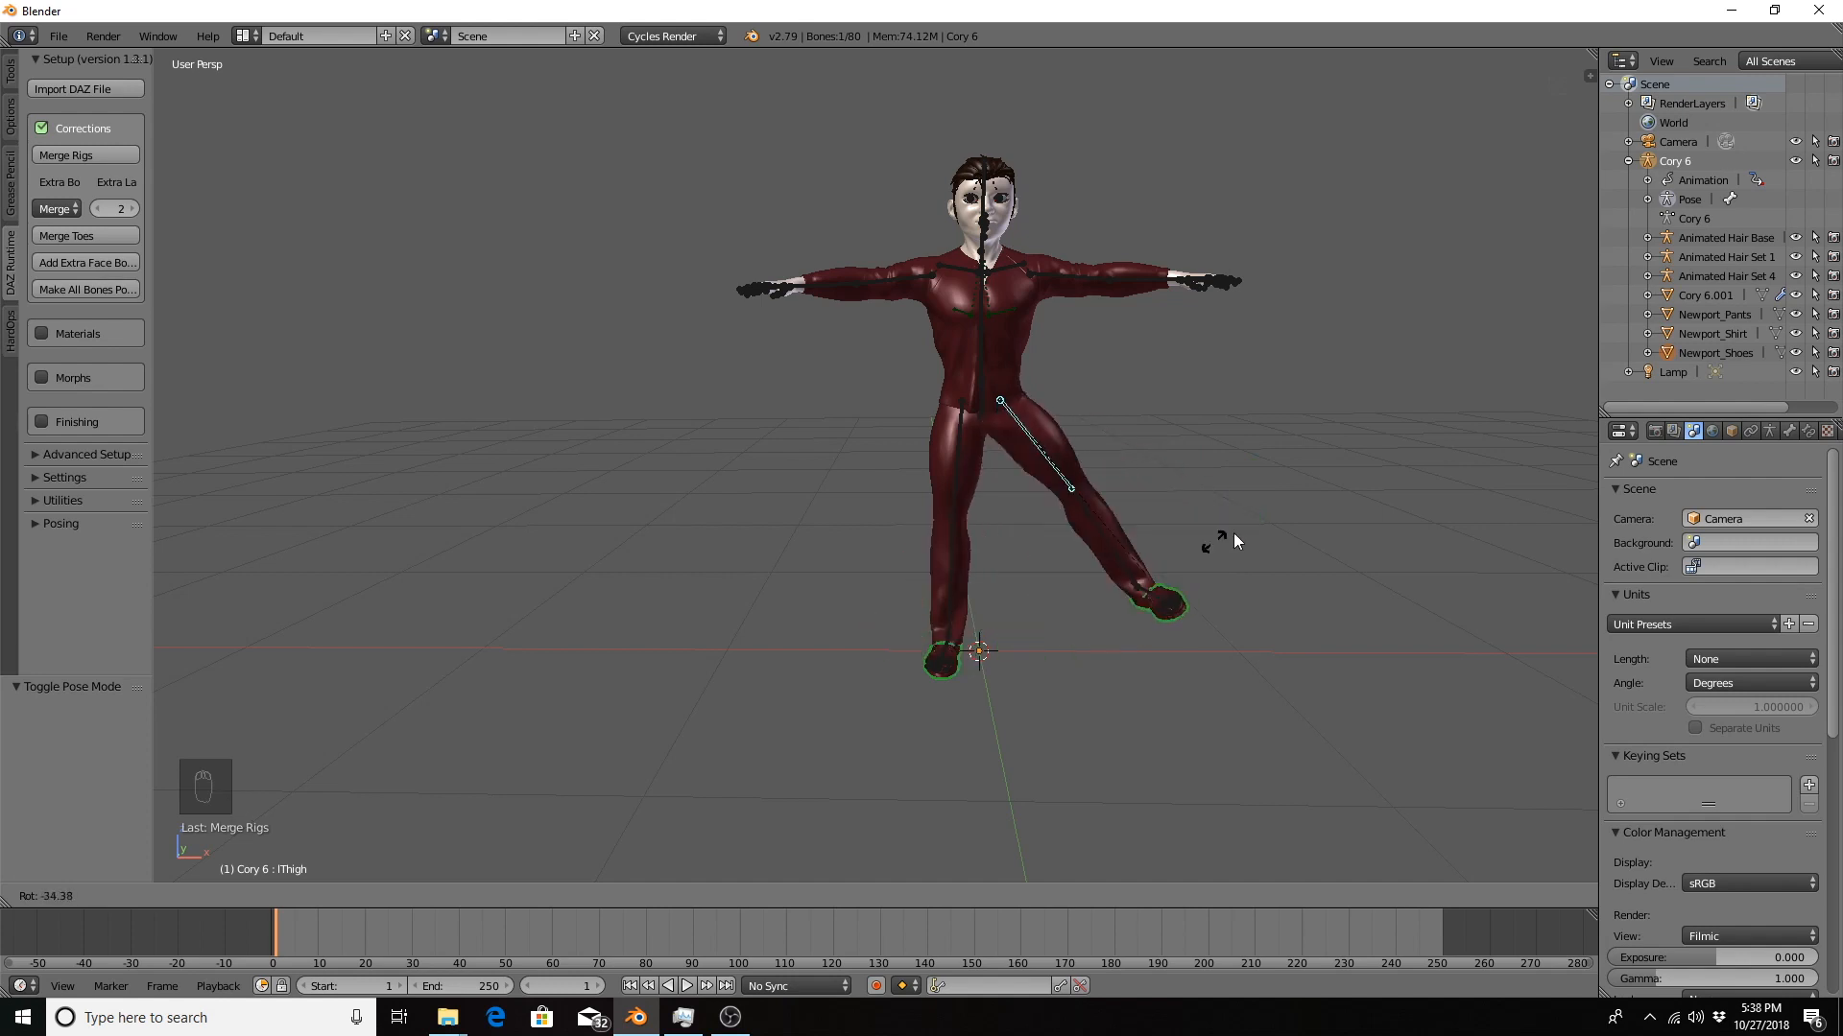
key(Escape)
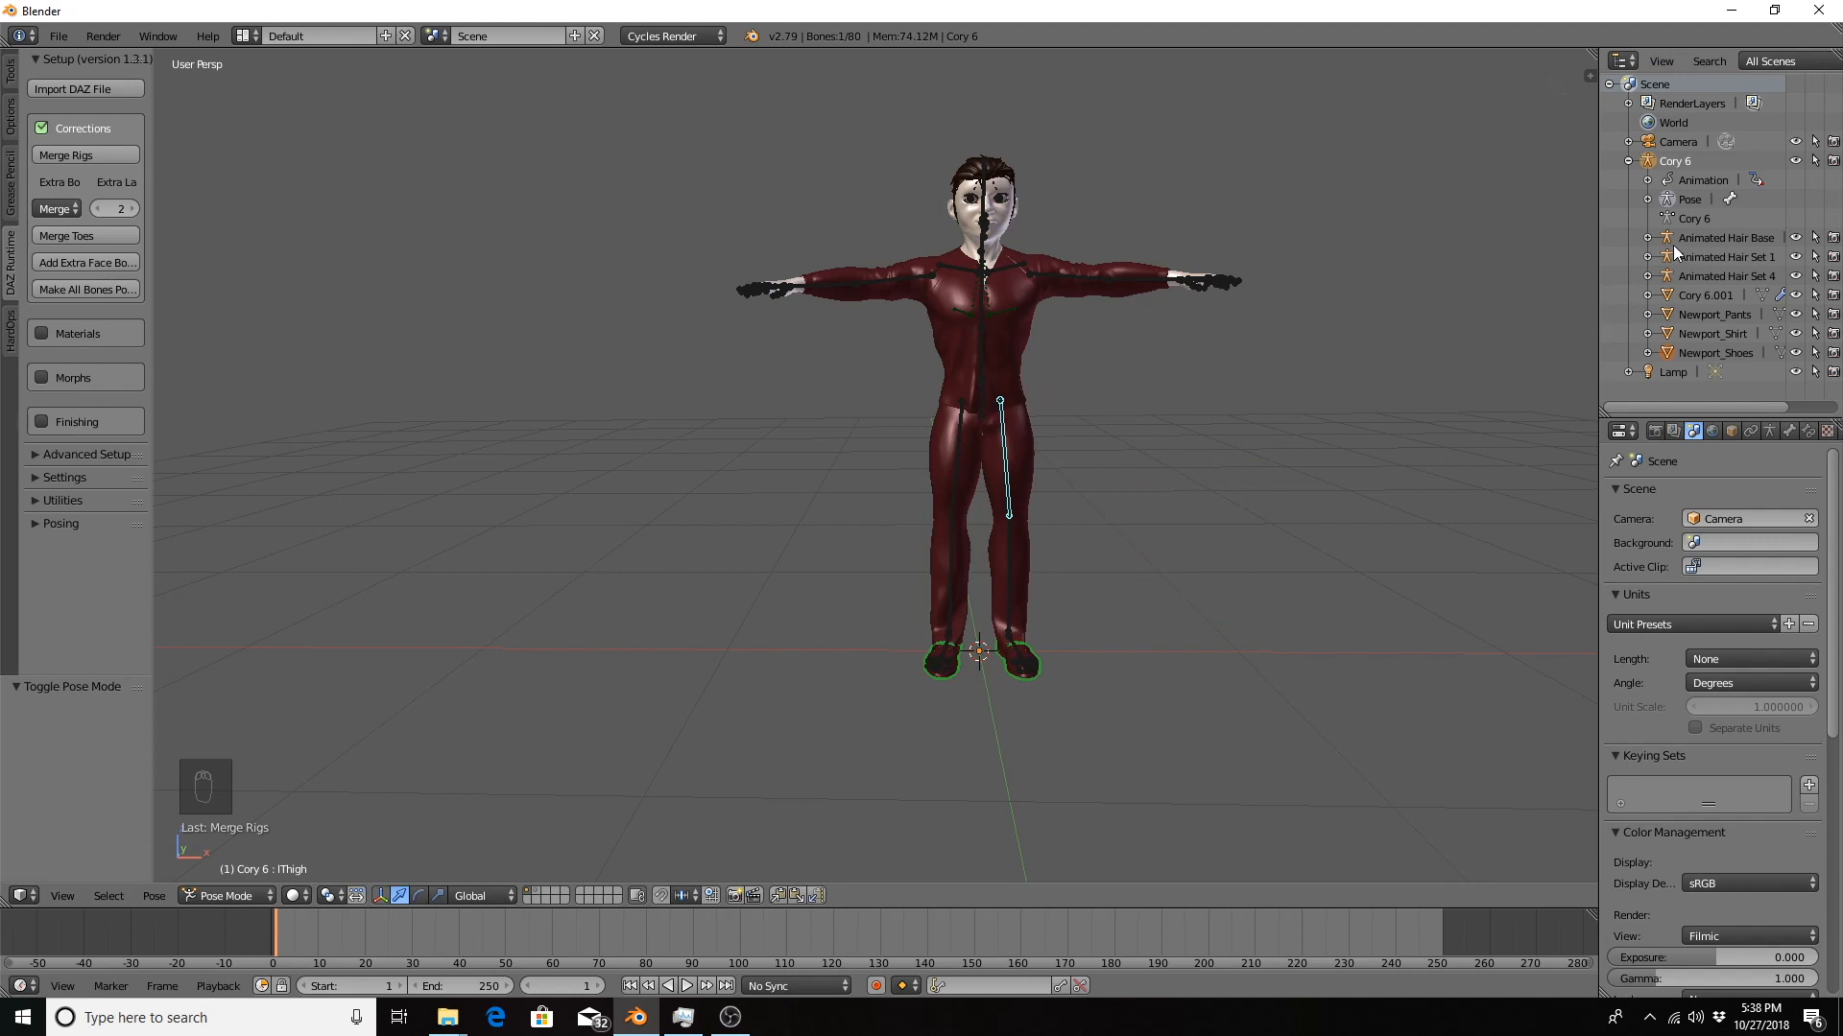
Merge the Animated Hair Set 4, Animated Hair Set 1 and Animated Hair Base rigs into the Cory 6 armature.
click(1674, 273)
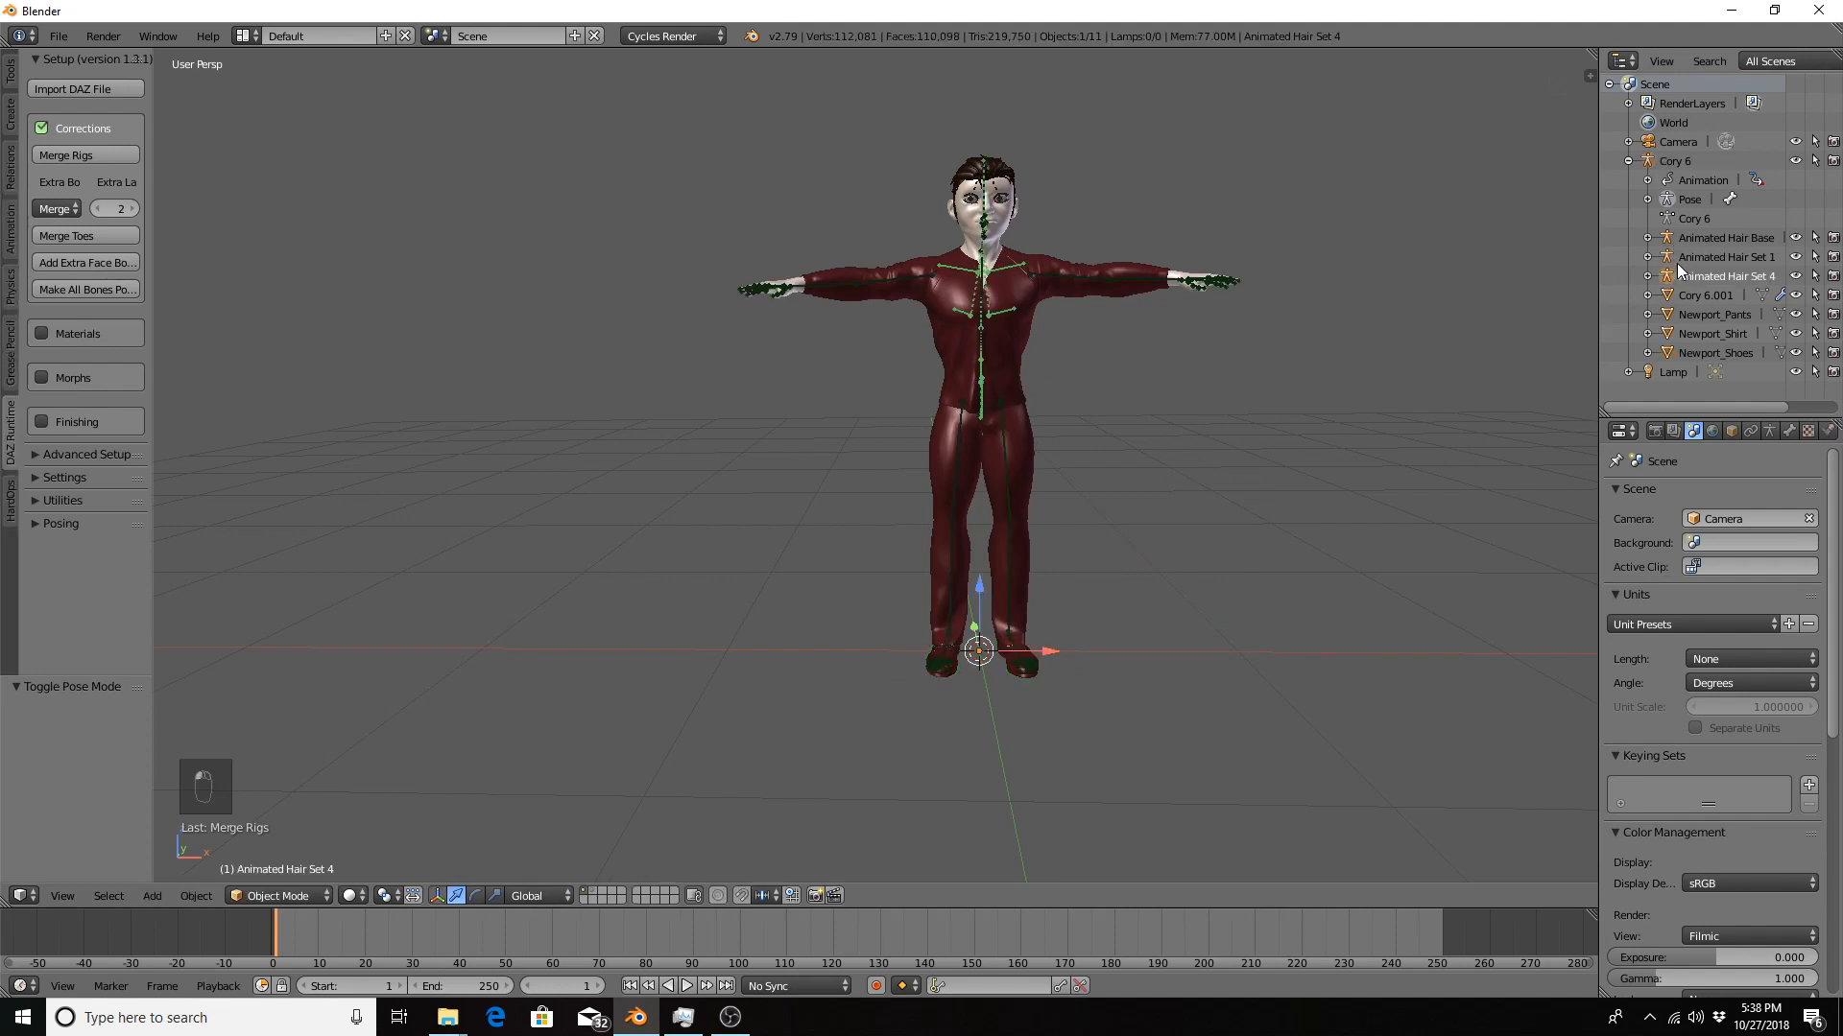
click(1680, 256)
click(1677, 242)
click(1676, 161)
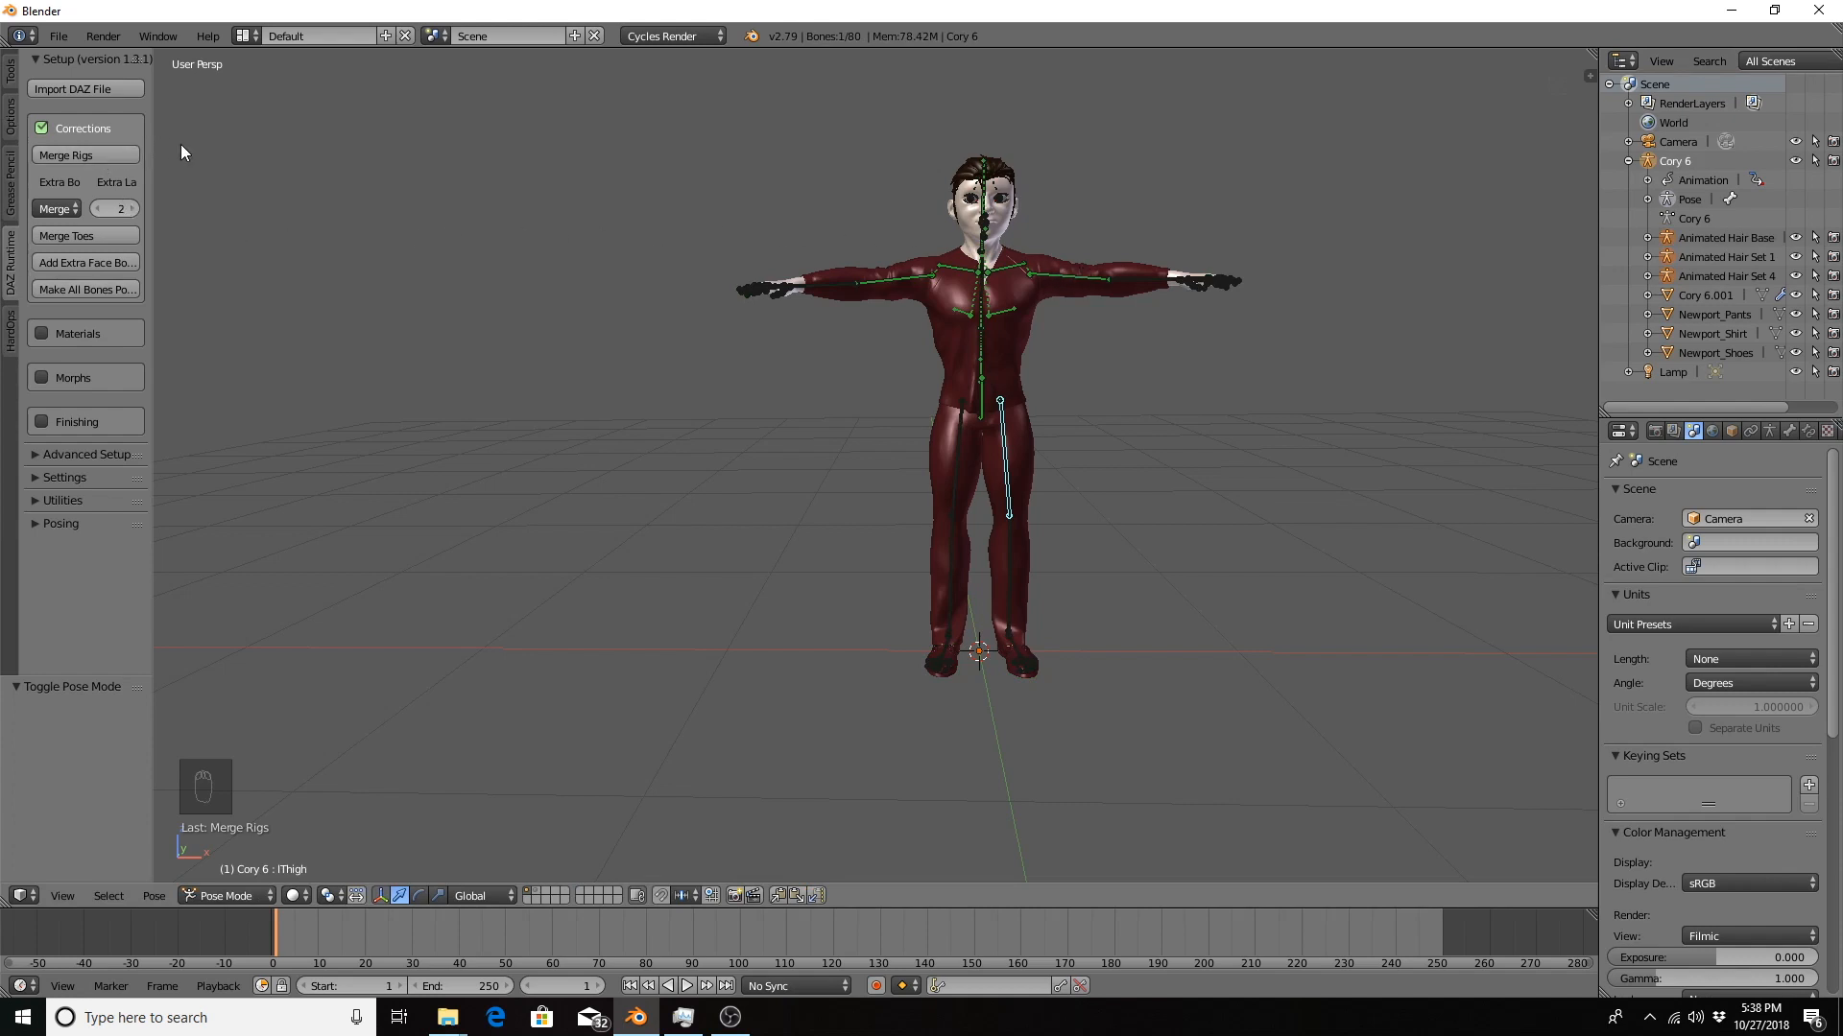
click(106, 153)
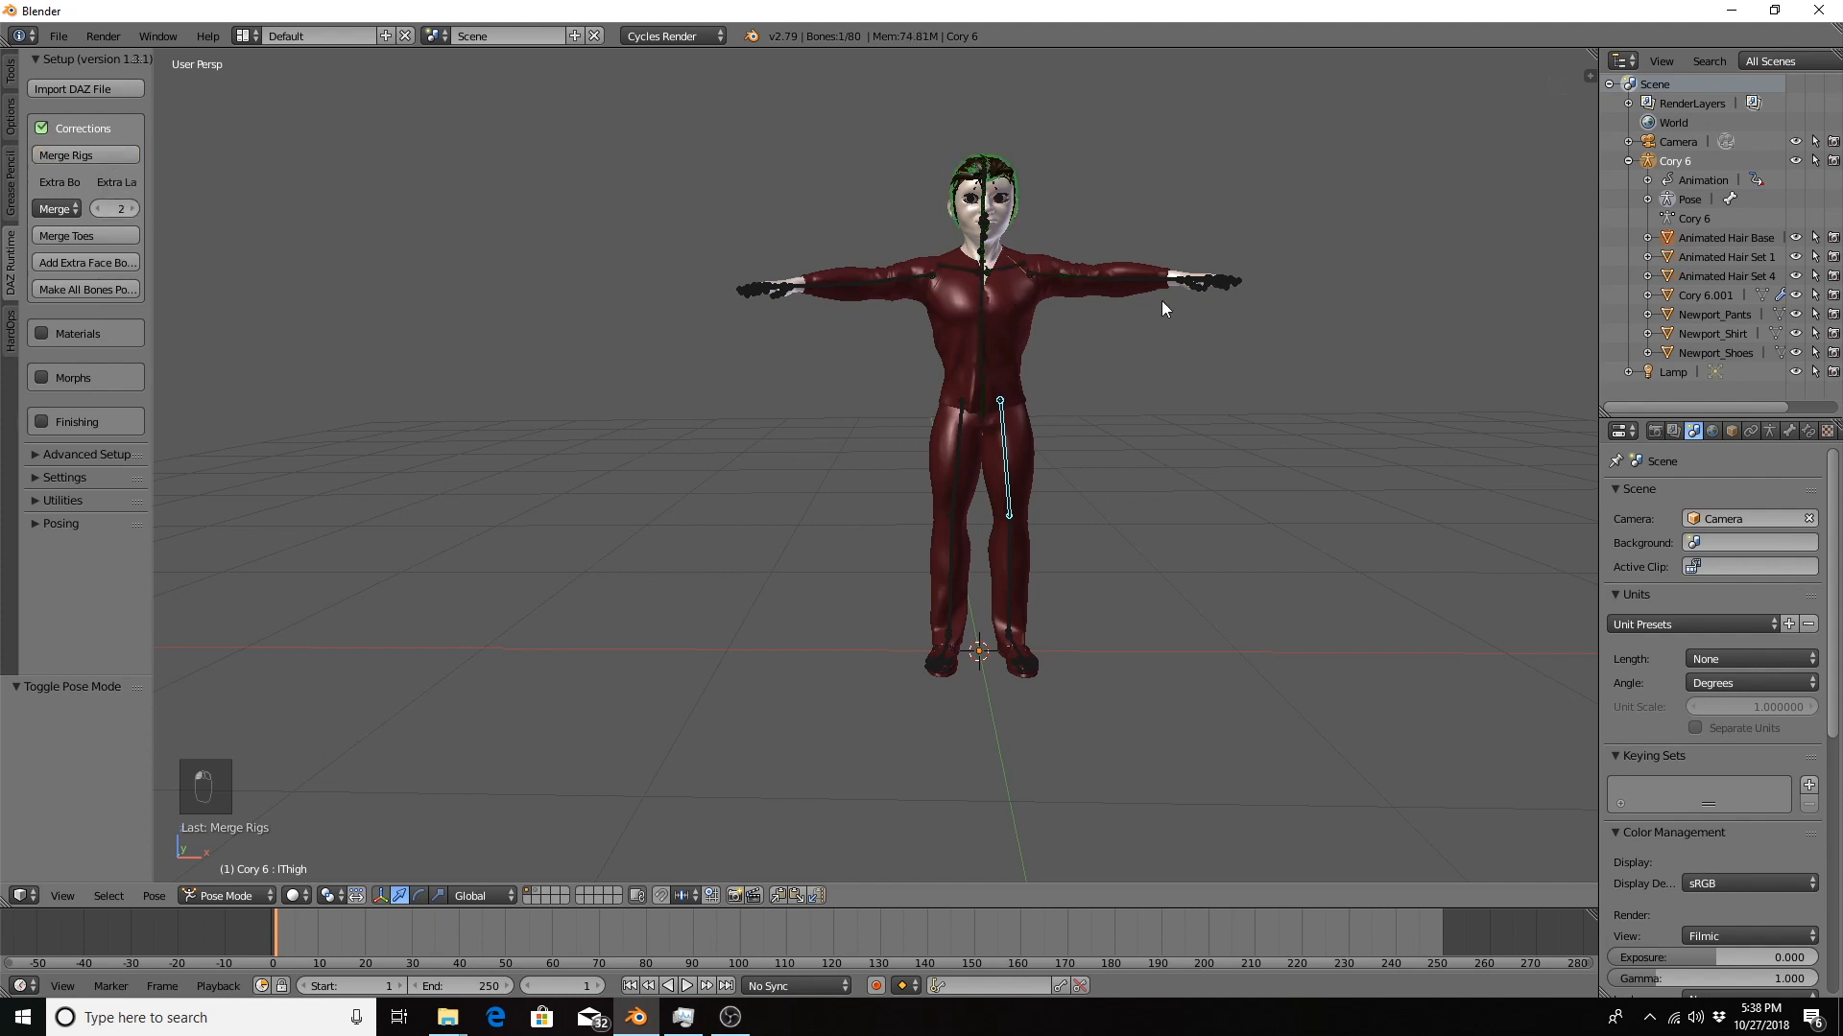
Try rotating the head and chest bones to test the merged hair and clothing, cancelling each rotation.
right_click(985, 209)
key(r)
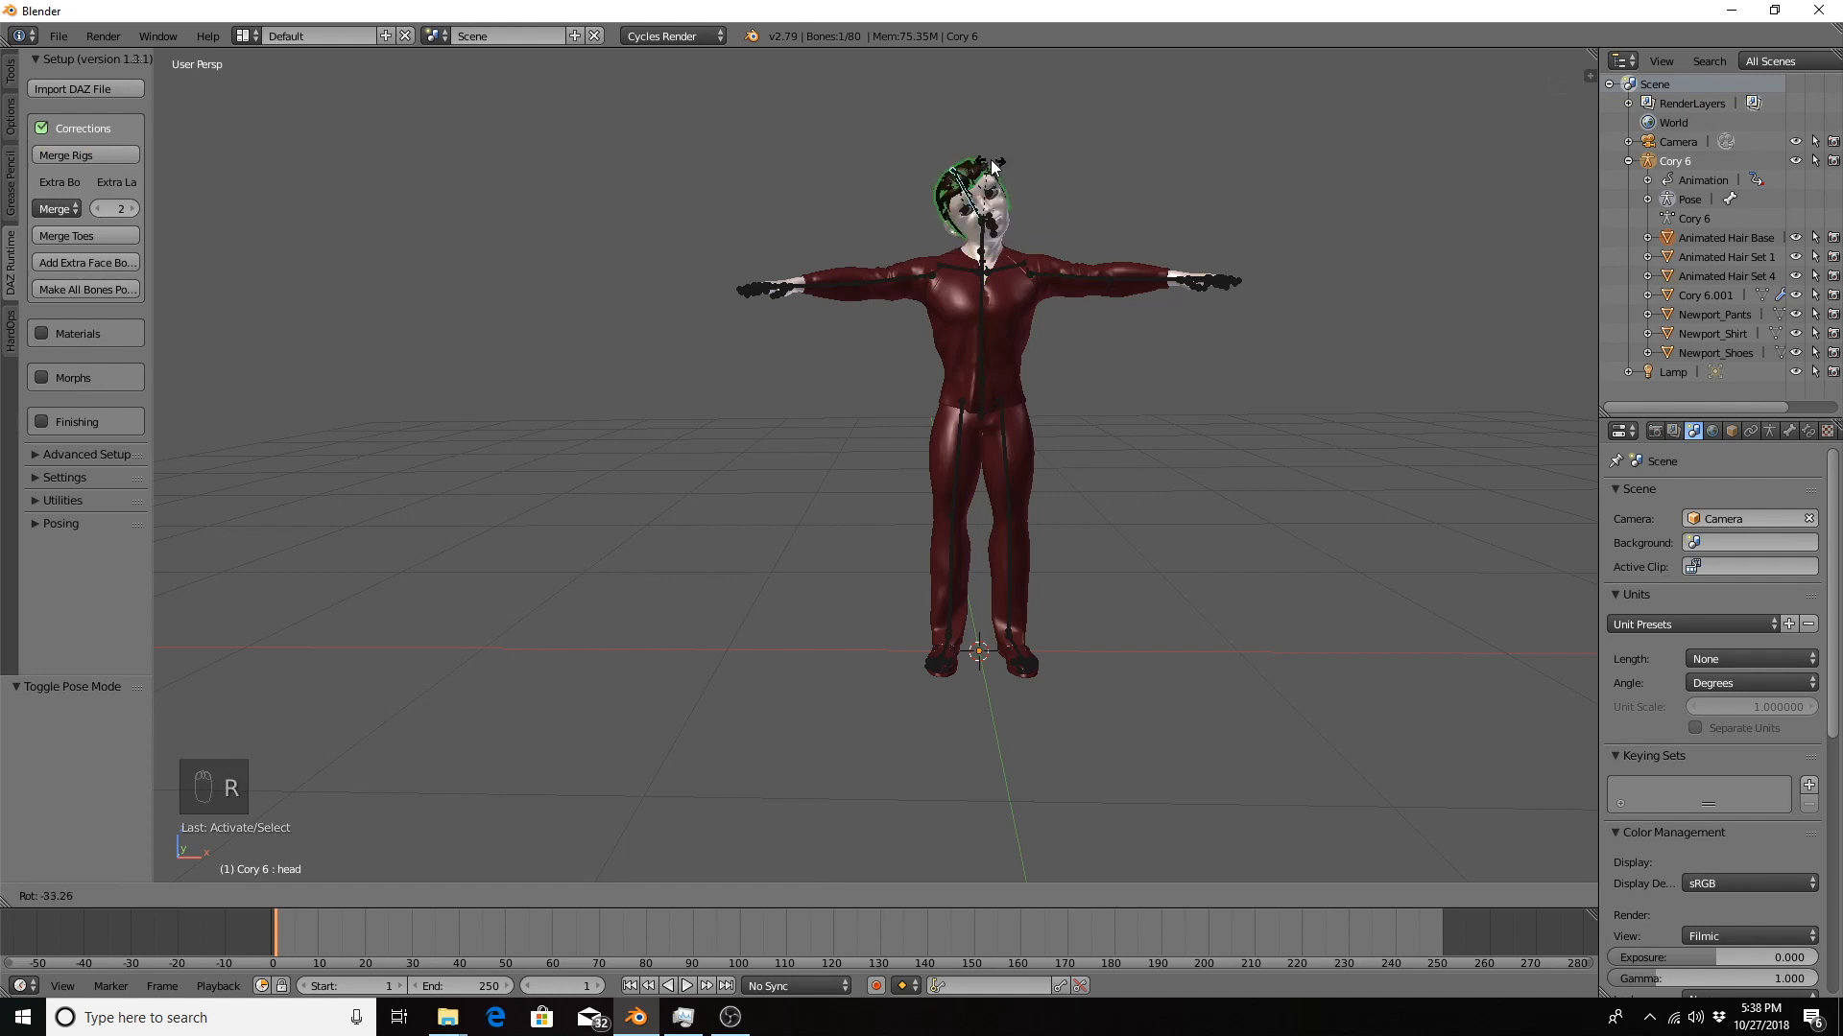
right_click(998, 291)
right_click(988, 326)
key(r)
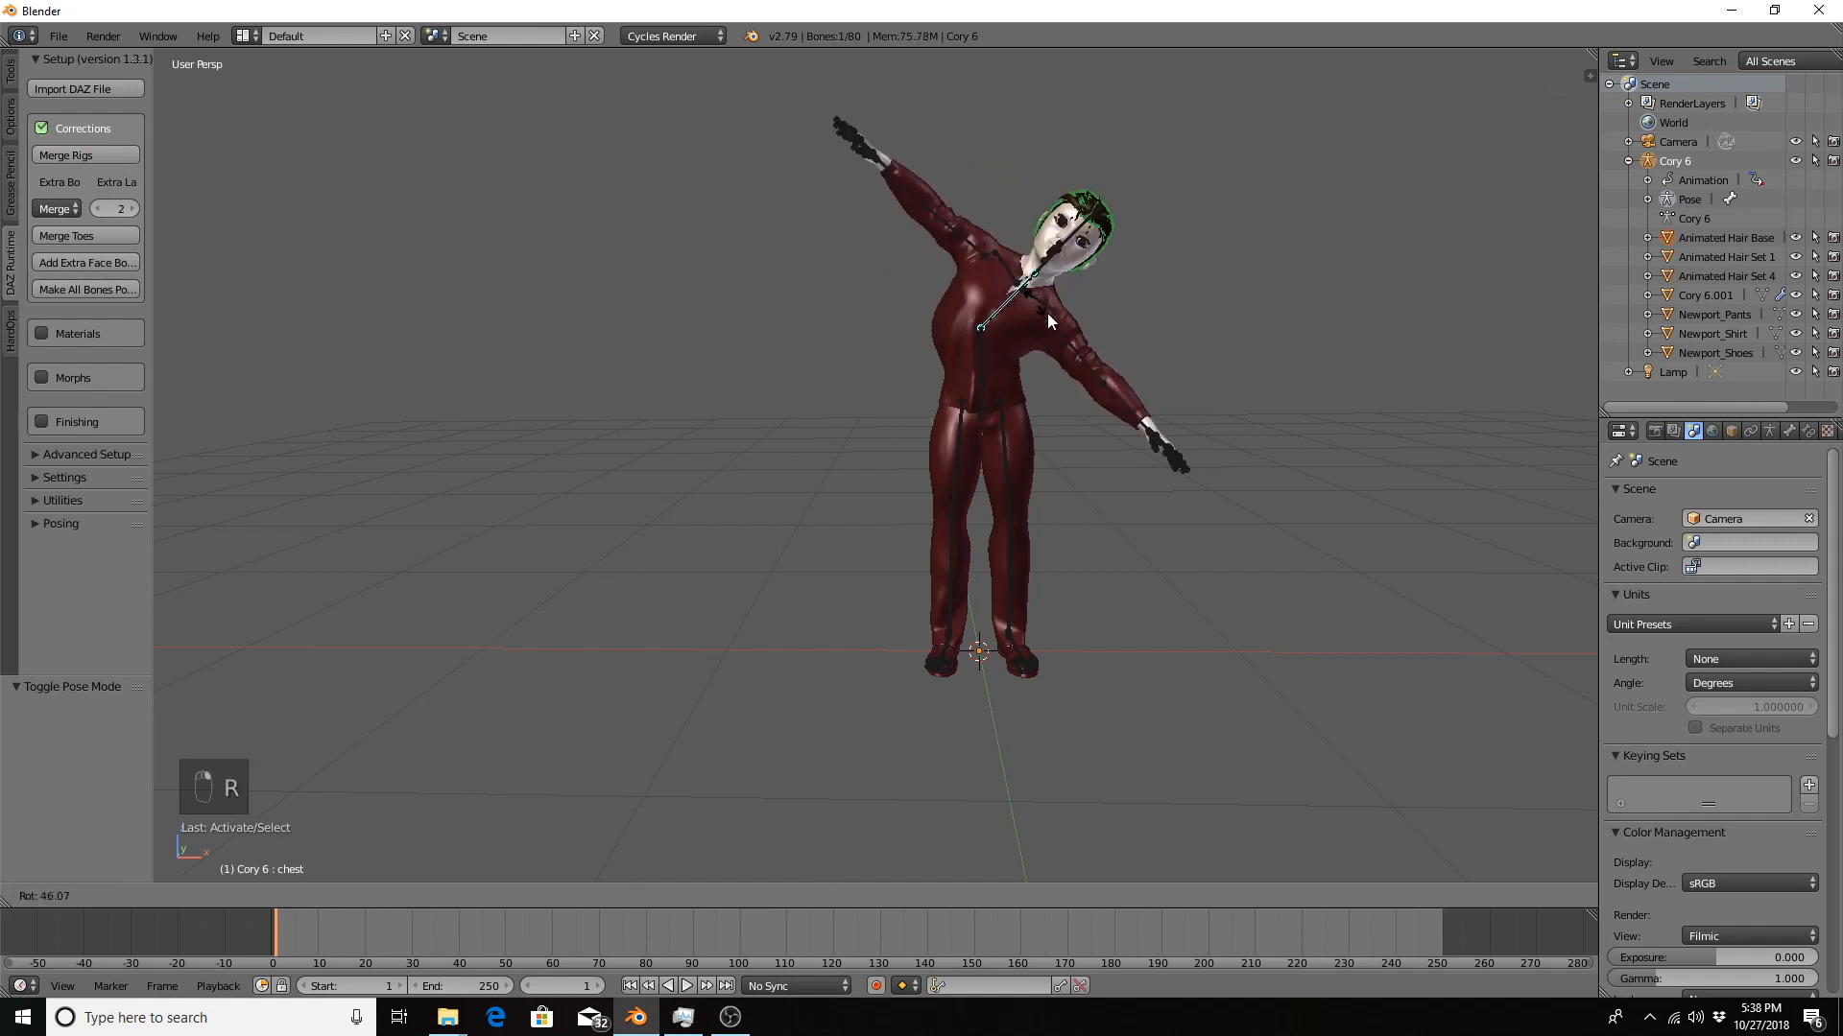
right_click(1102, 282)
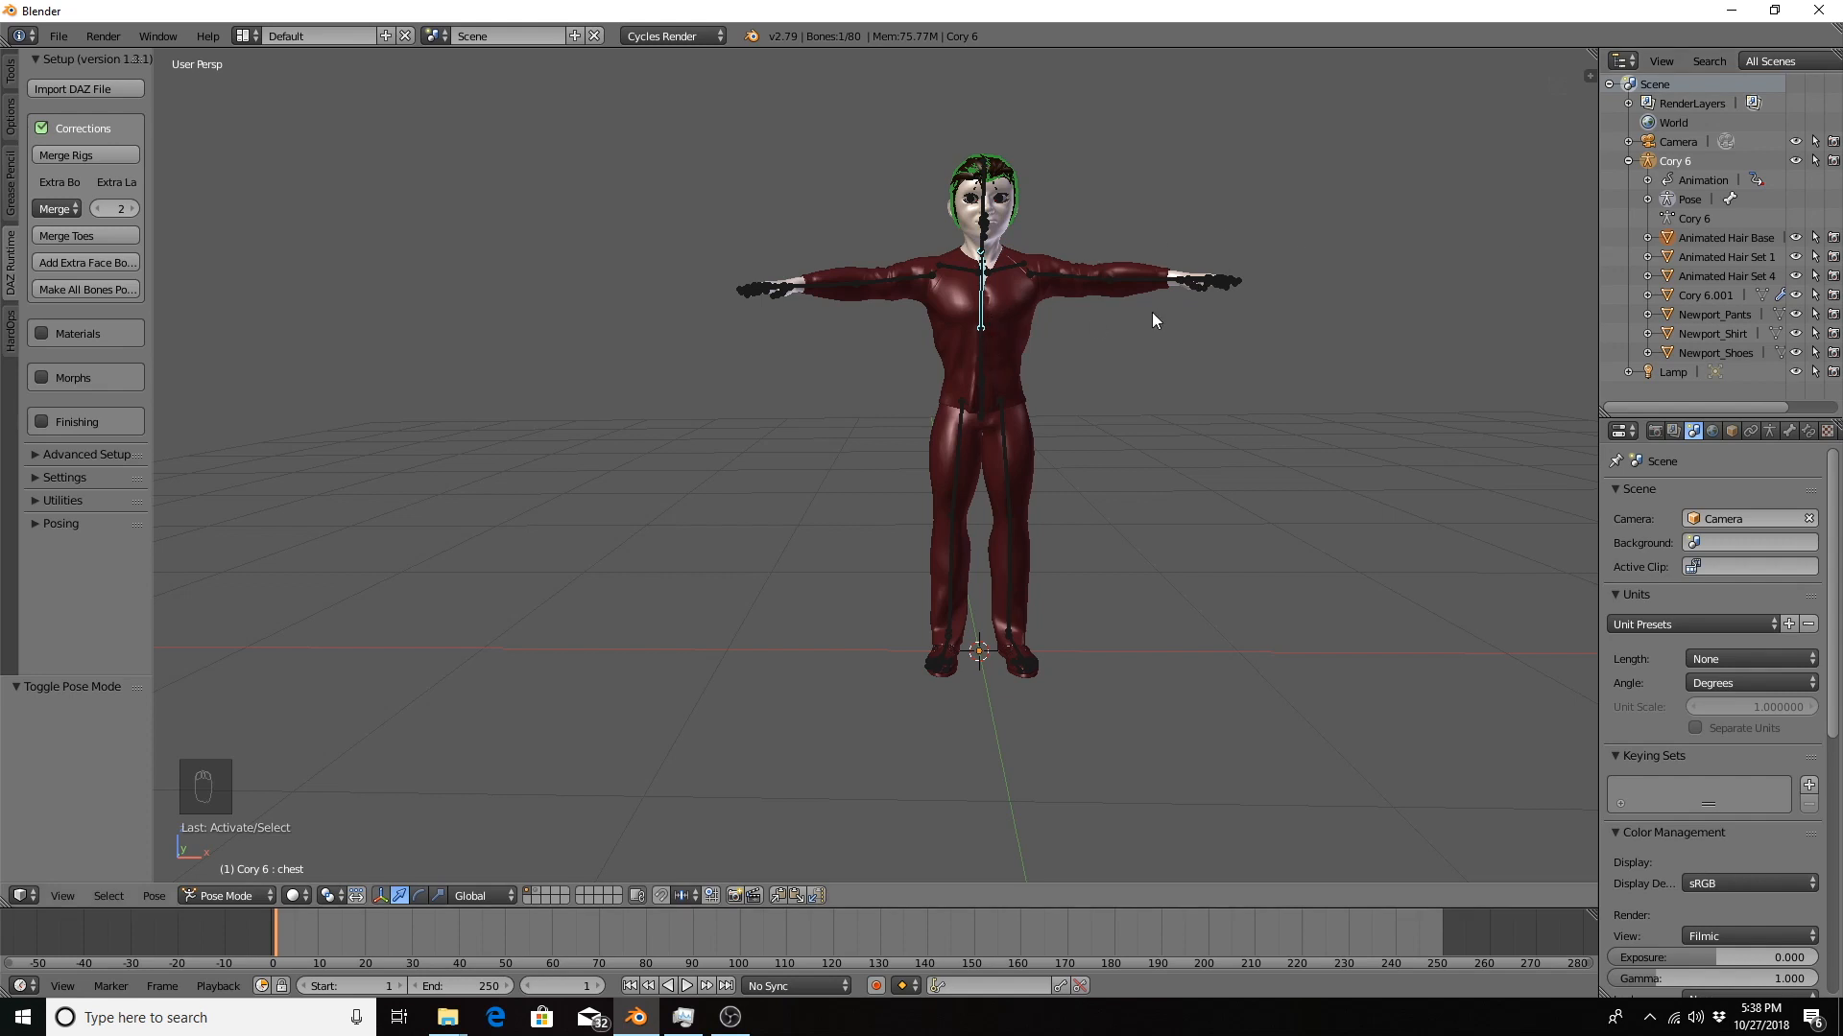
Hide the Corrections tools, reveal the Materials tools and widen the tool shelf.
middle_drag(1075, 380, 921, 336)
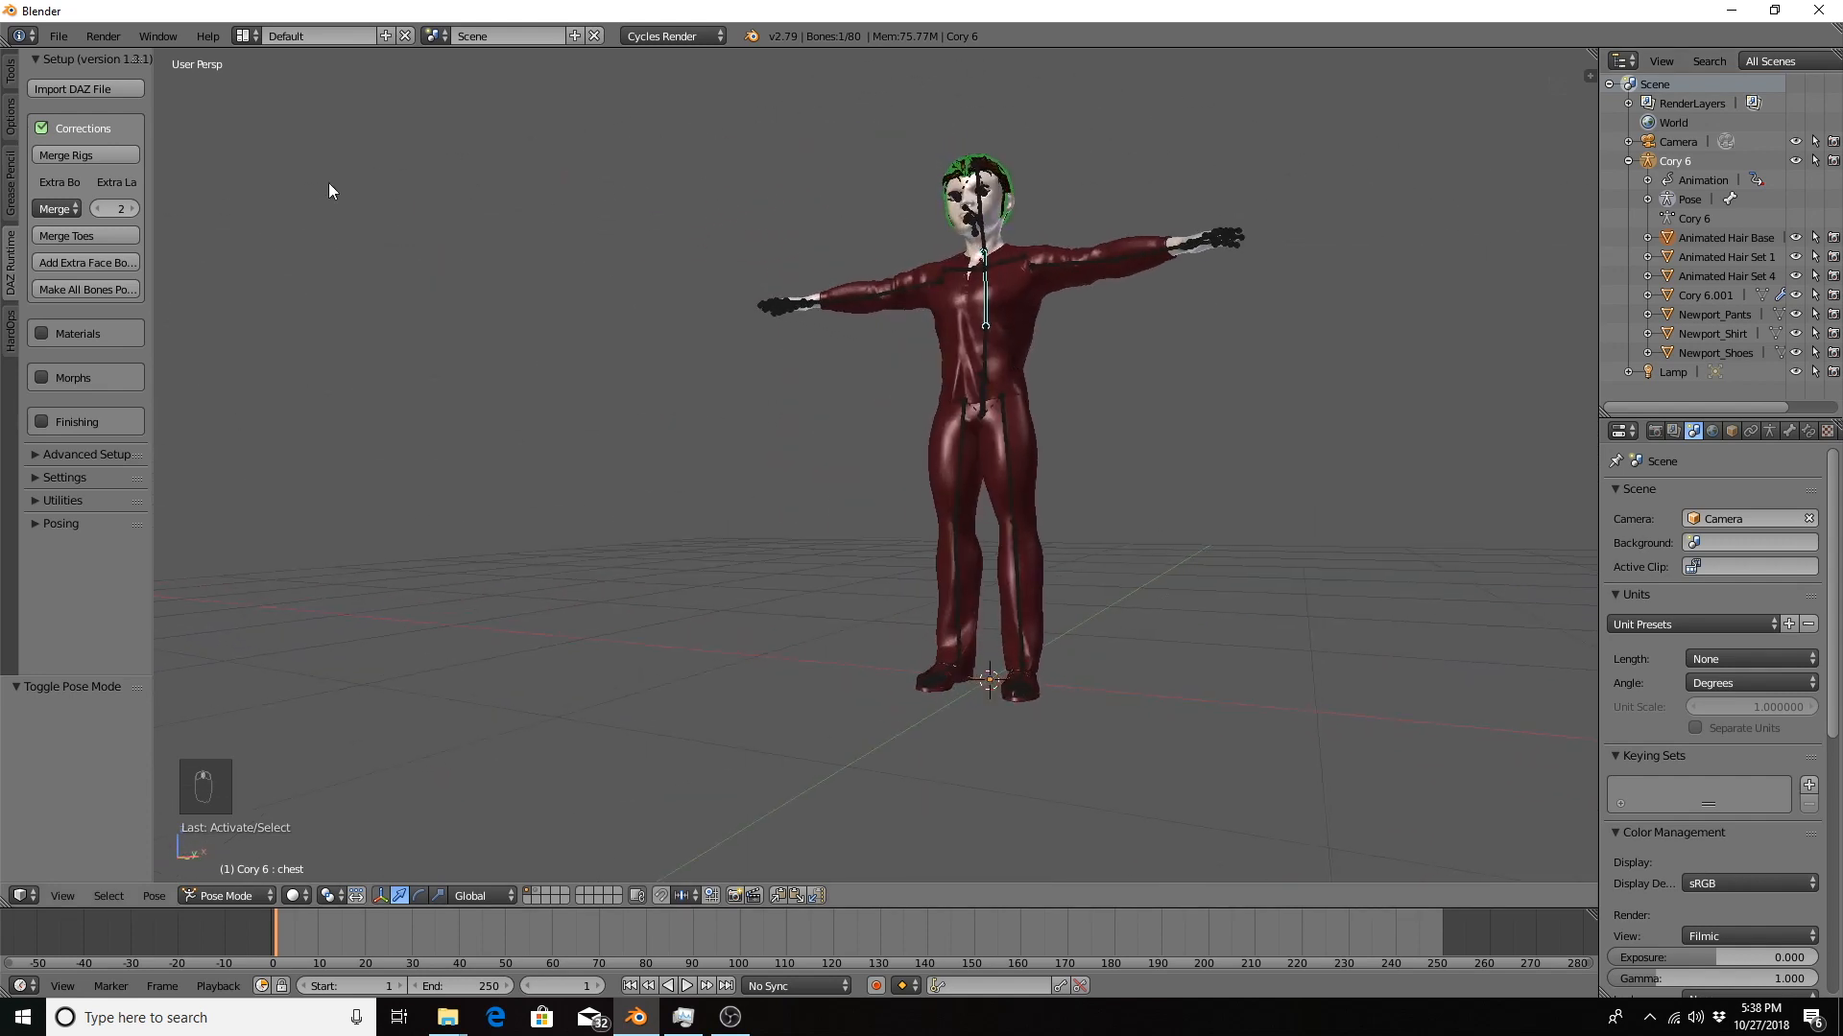
click(47, 128)
click(42, 174)
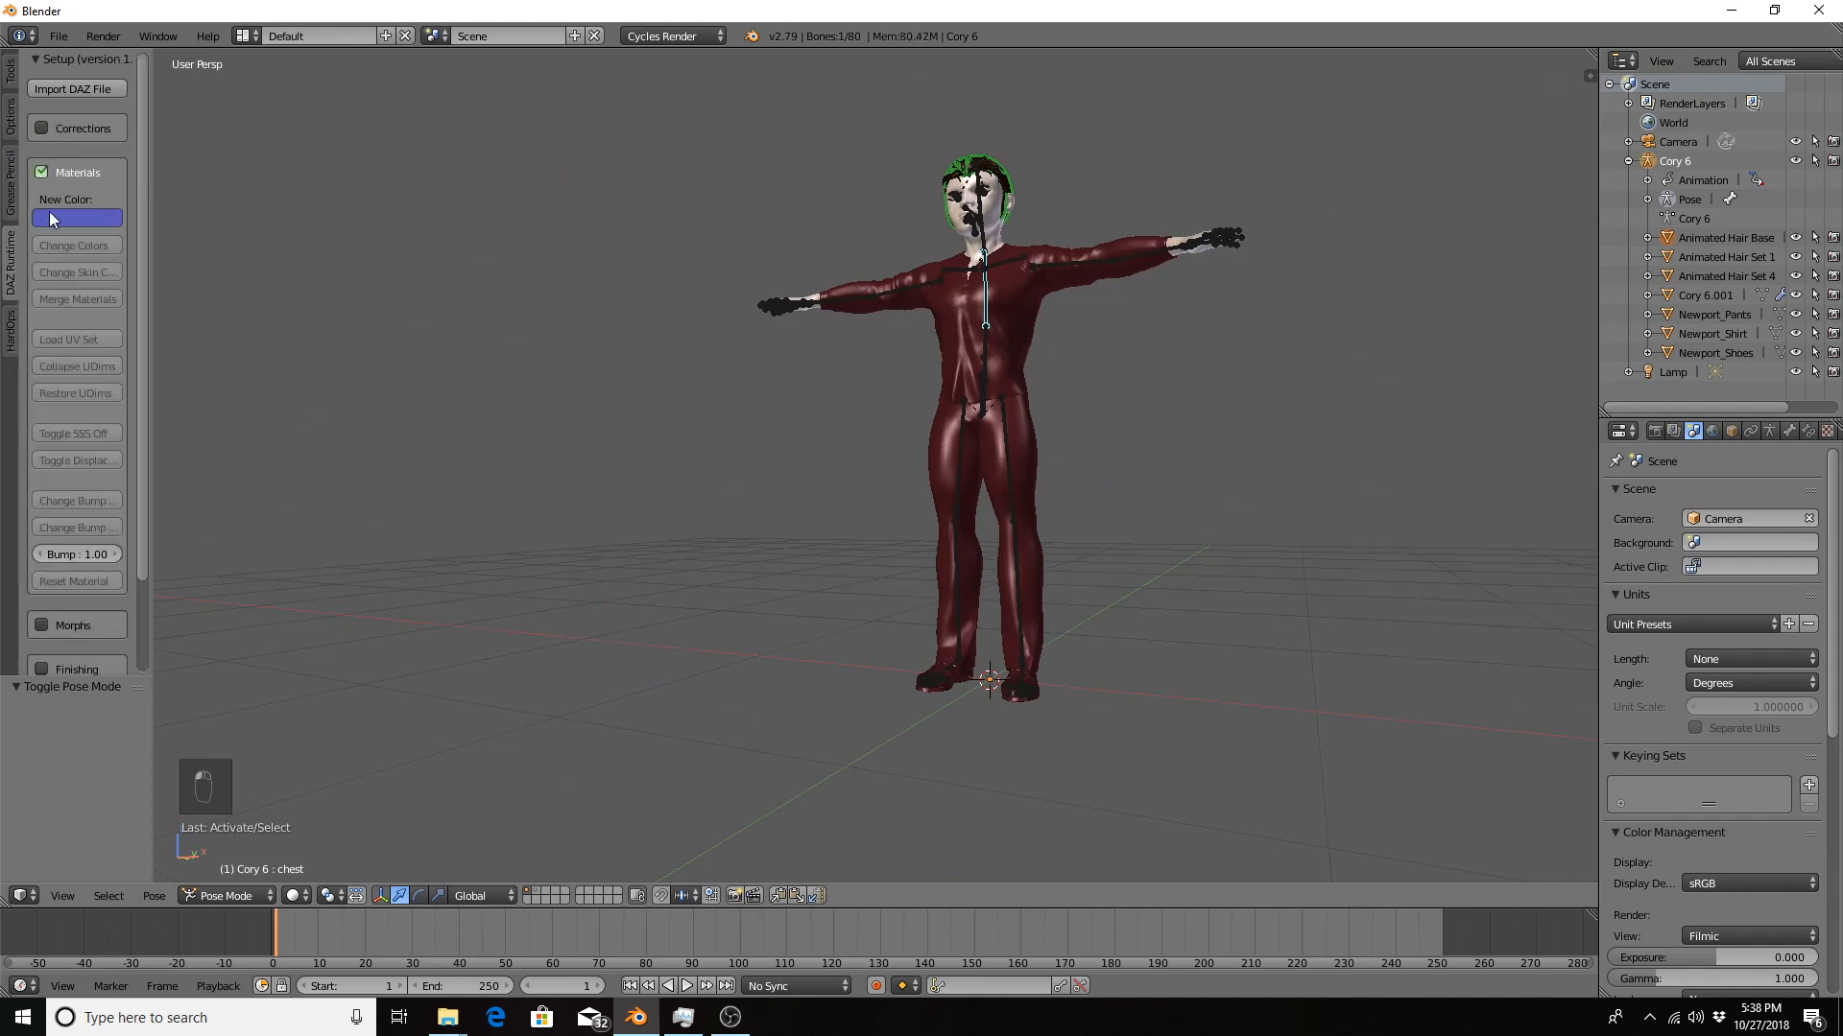
drag(148, 220, 336, 231)
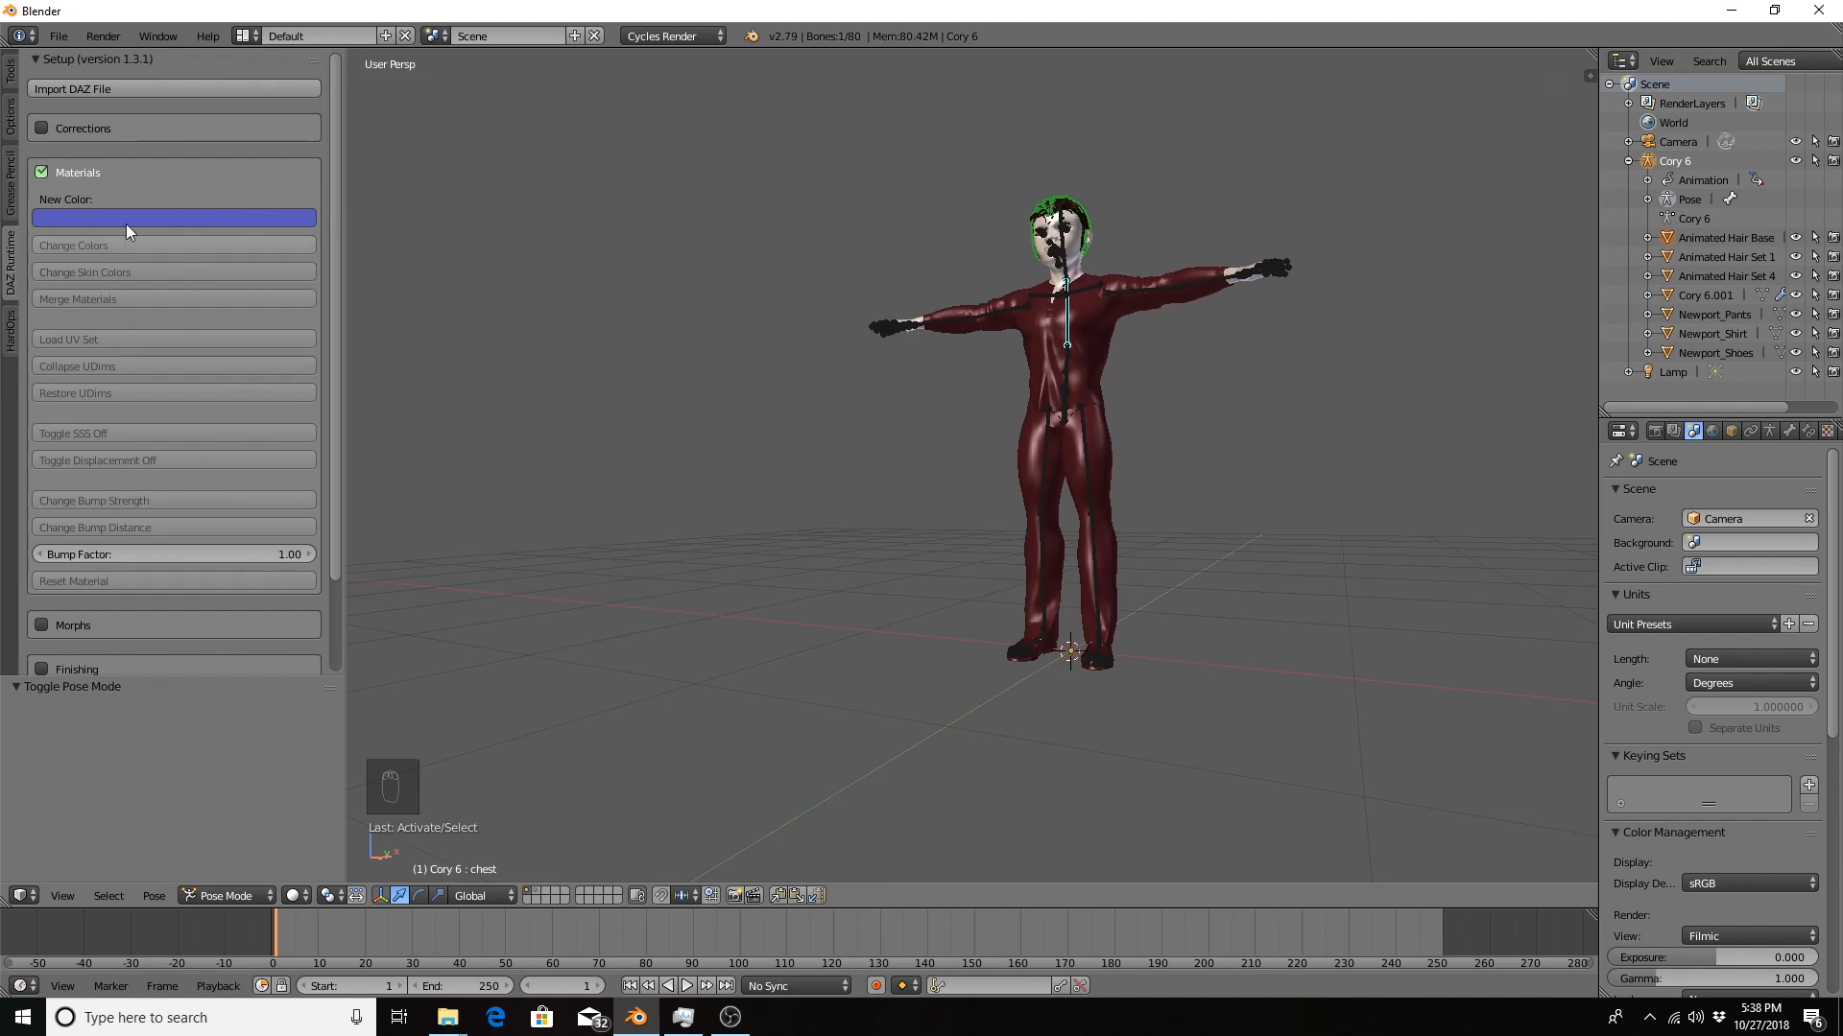
Select Newport_Shirt, set the new color to green and apply it to the shirt's materials.
right_click(1042, 346)
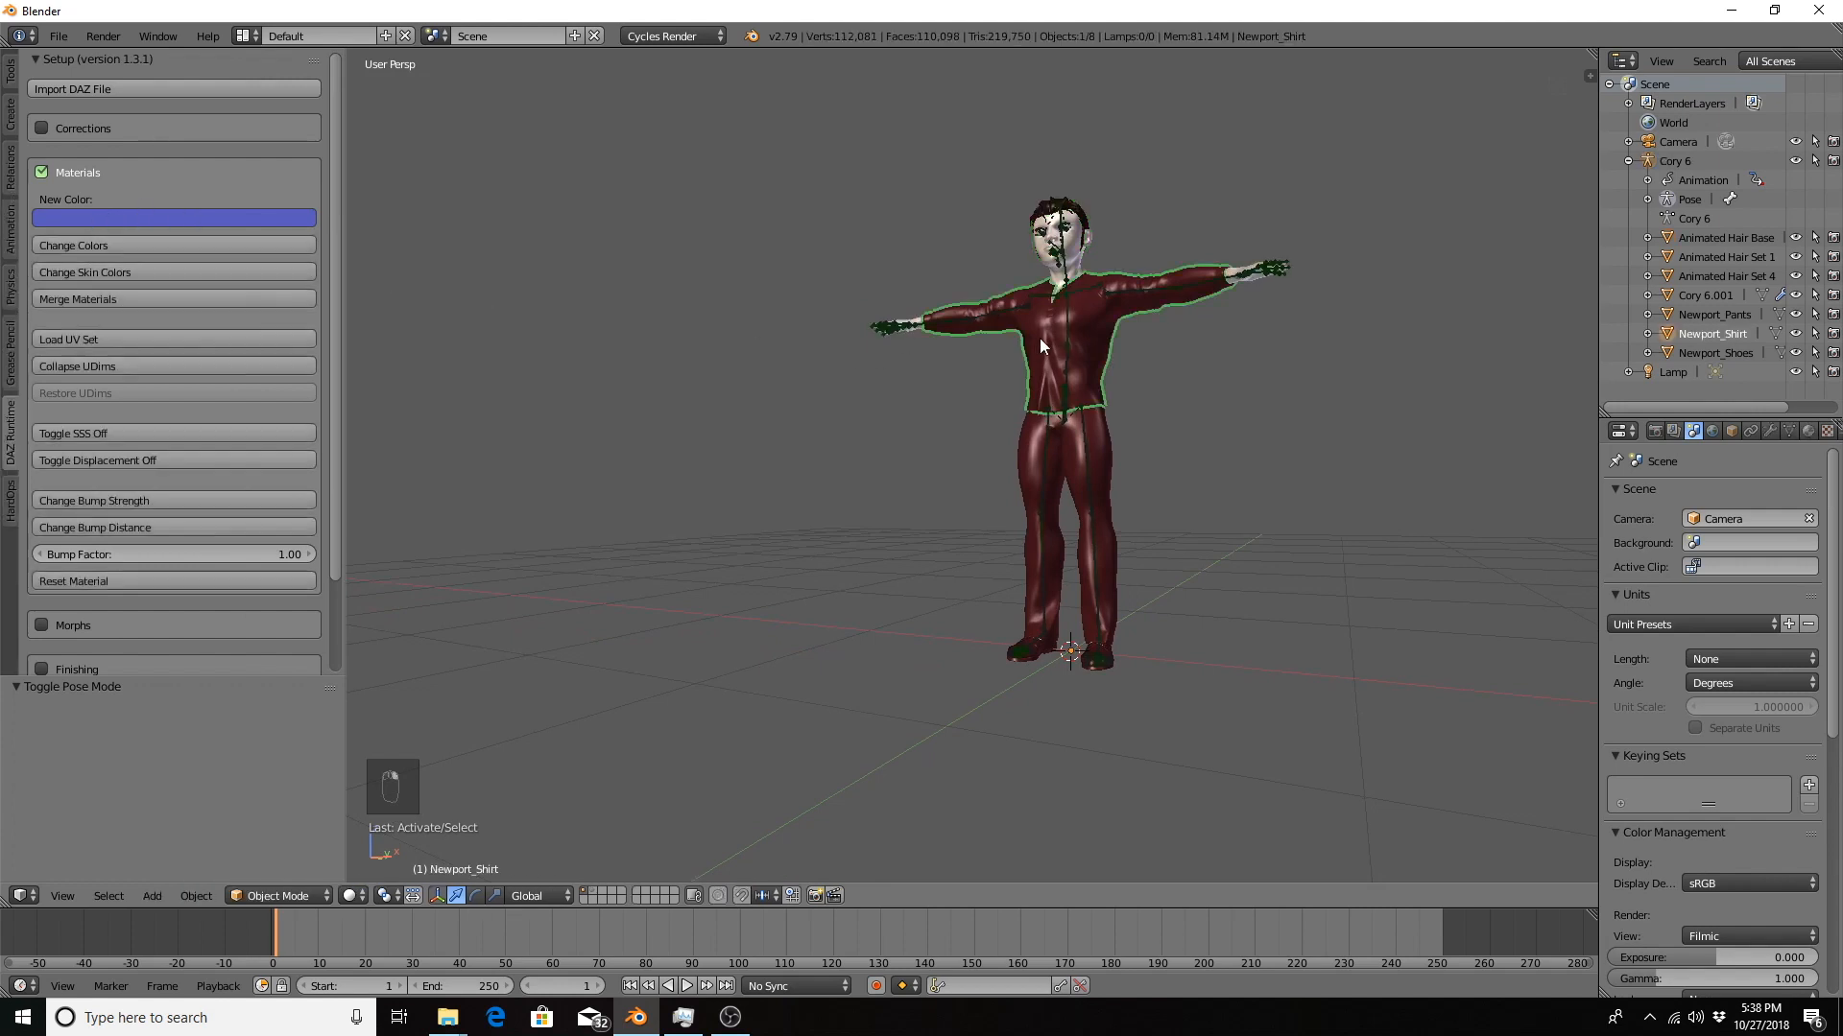
click(162, 217)
click(100, 303)
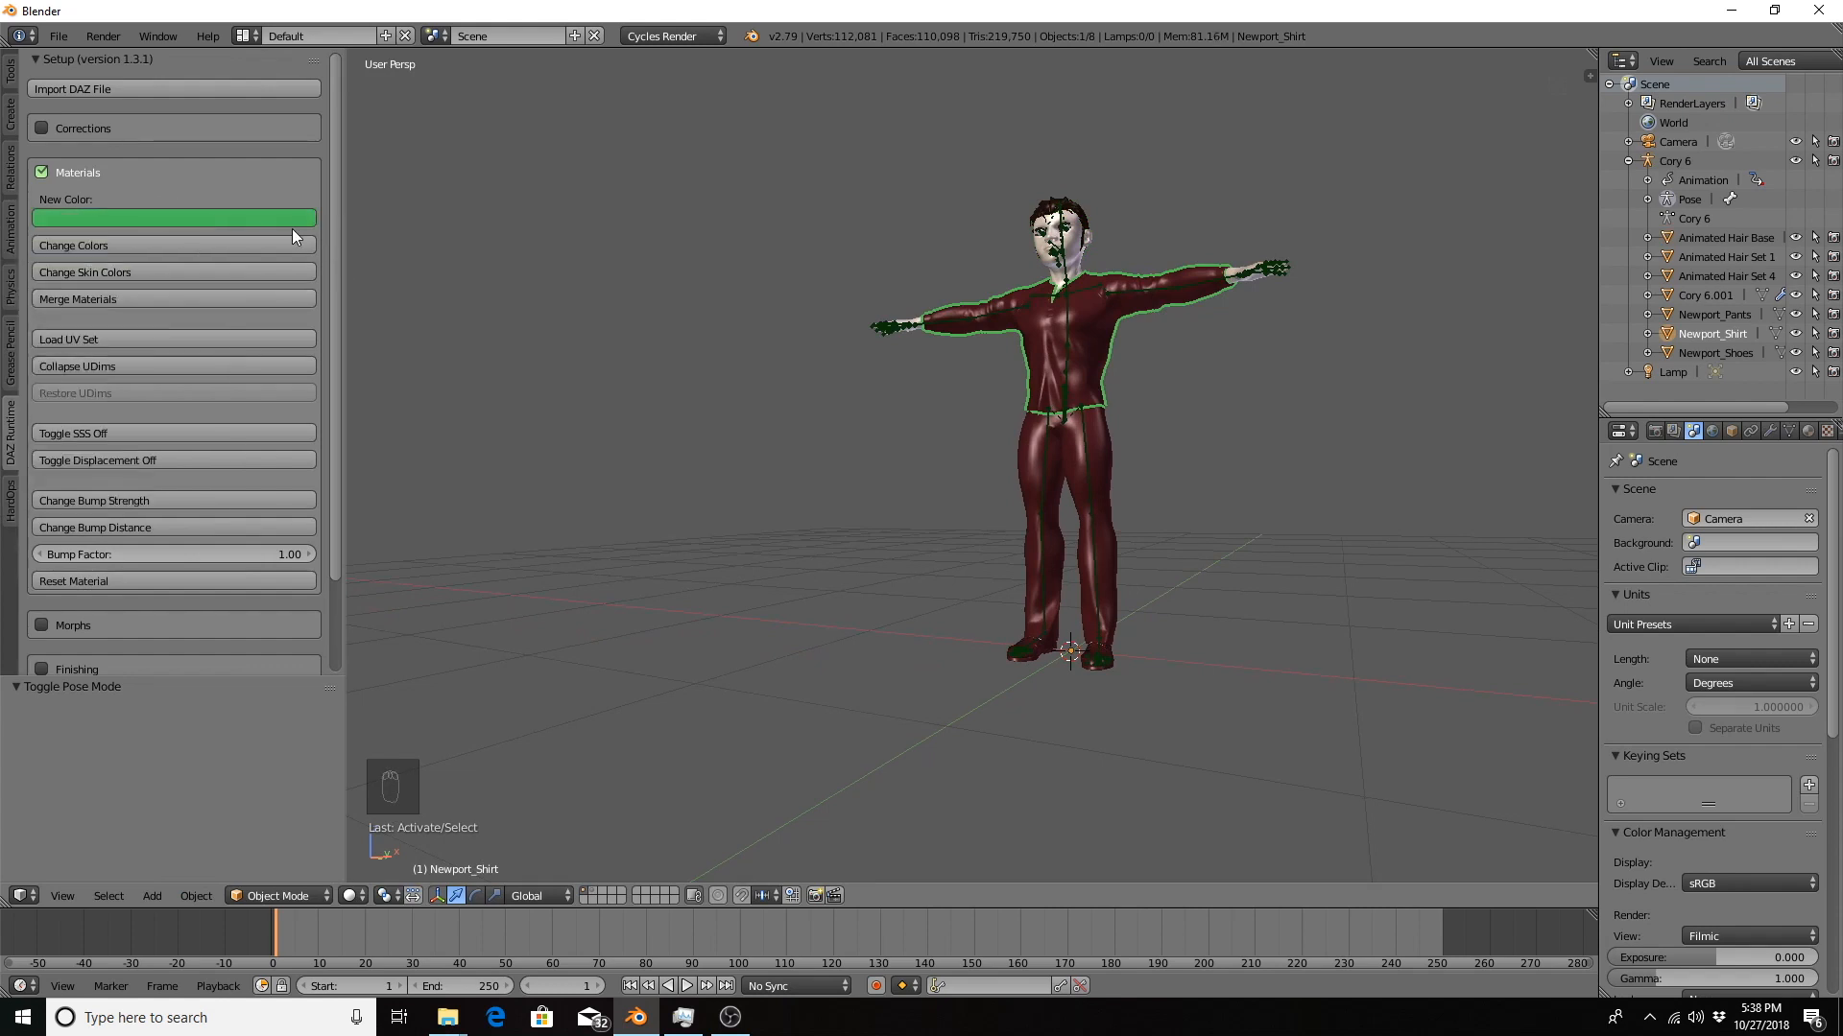
click(106, 247)
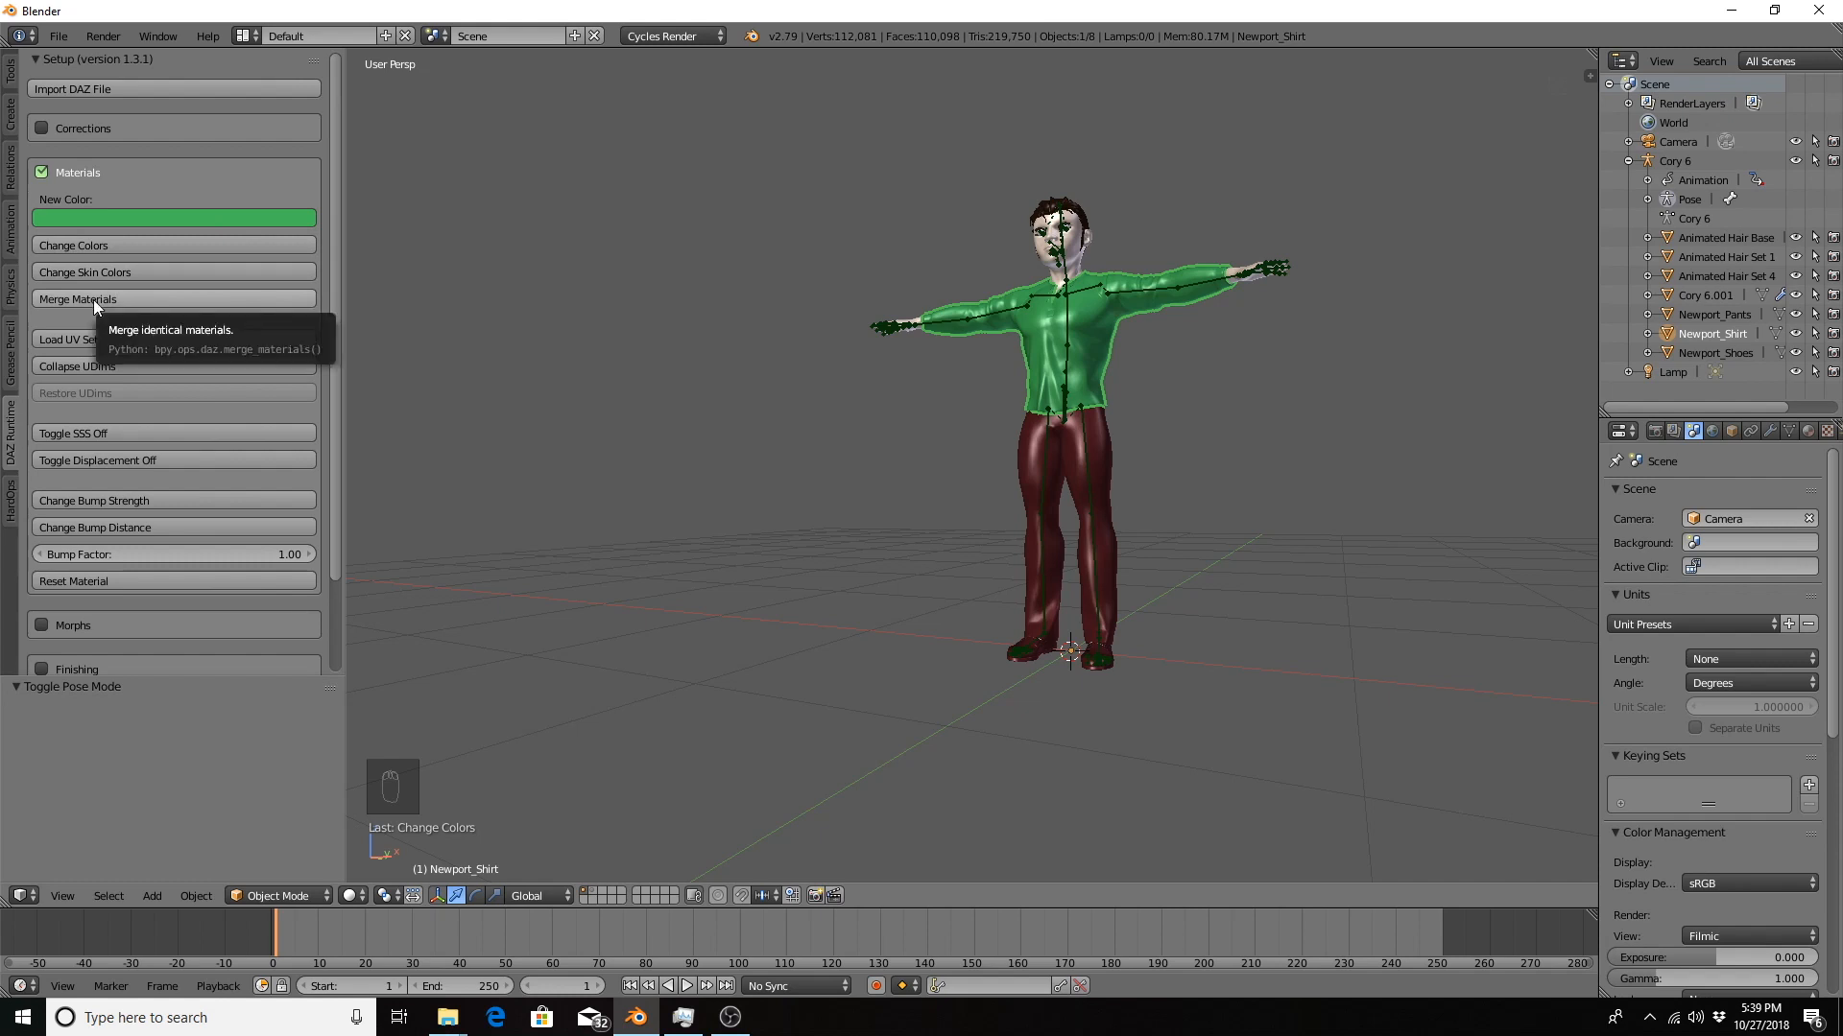
Show the Newport_Shirt material settings with the preview expanded in a widened properties editor.
middle_drag(959, 267, 894, 533)
scroll(841, 515, up, 3)
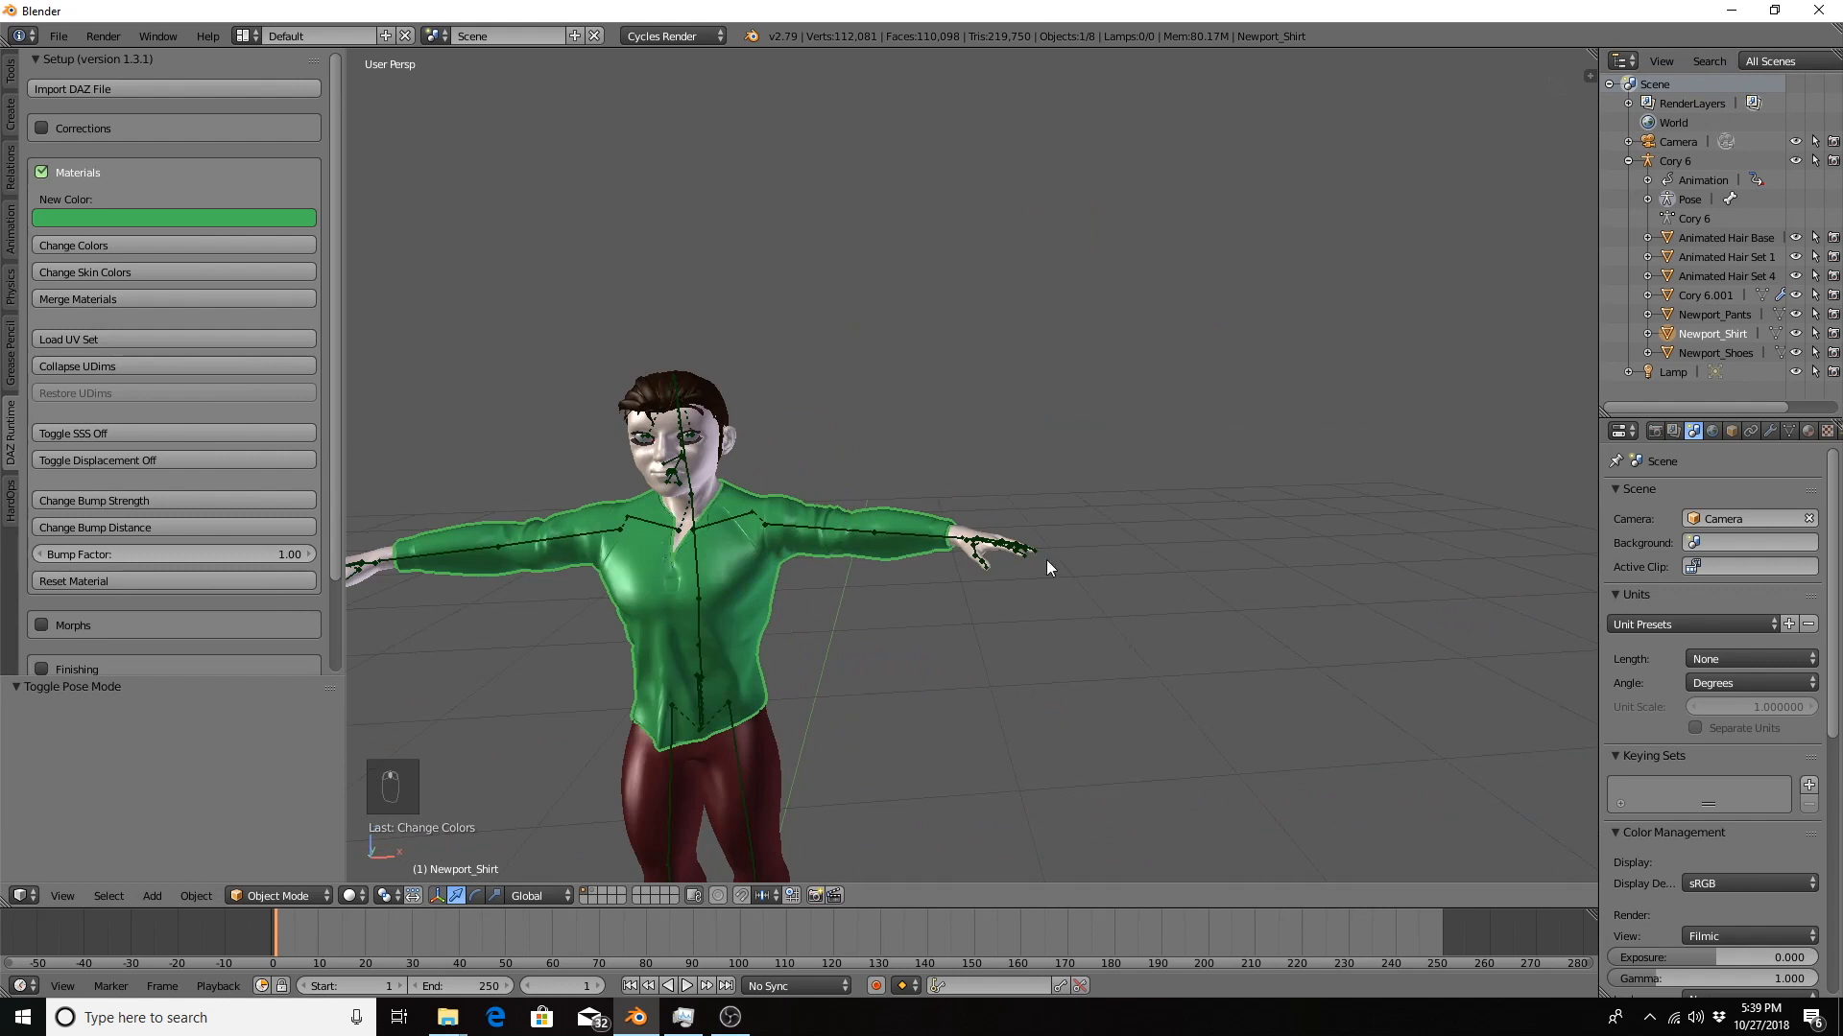
click(1807, 431)
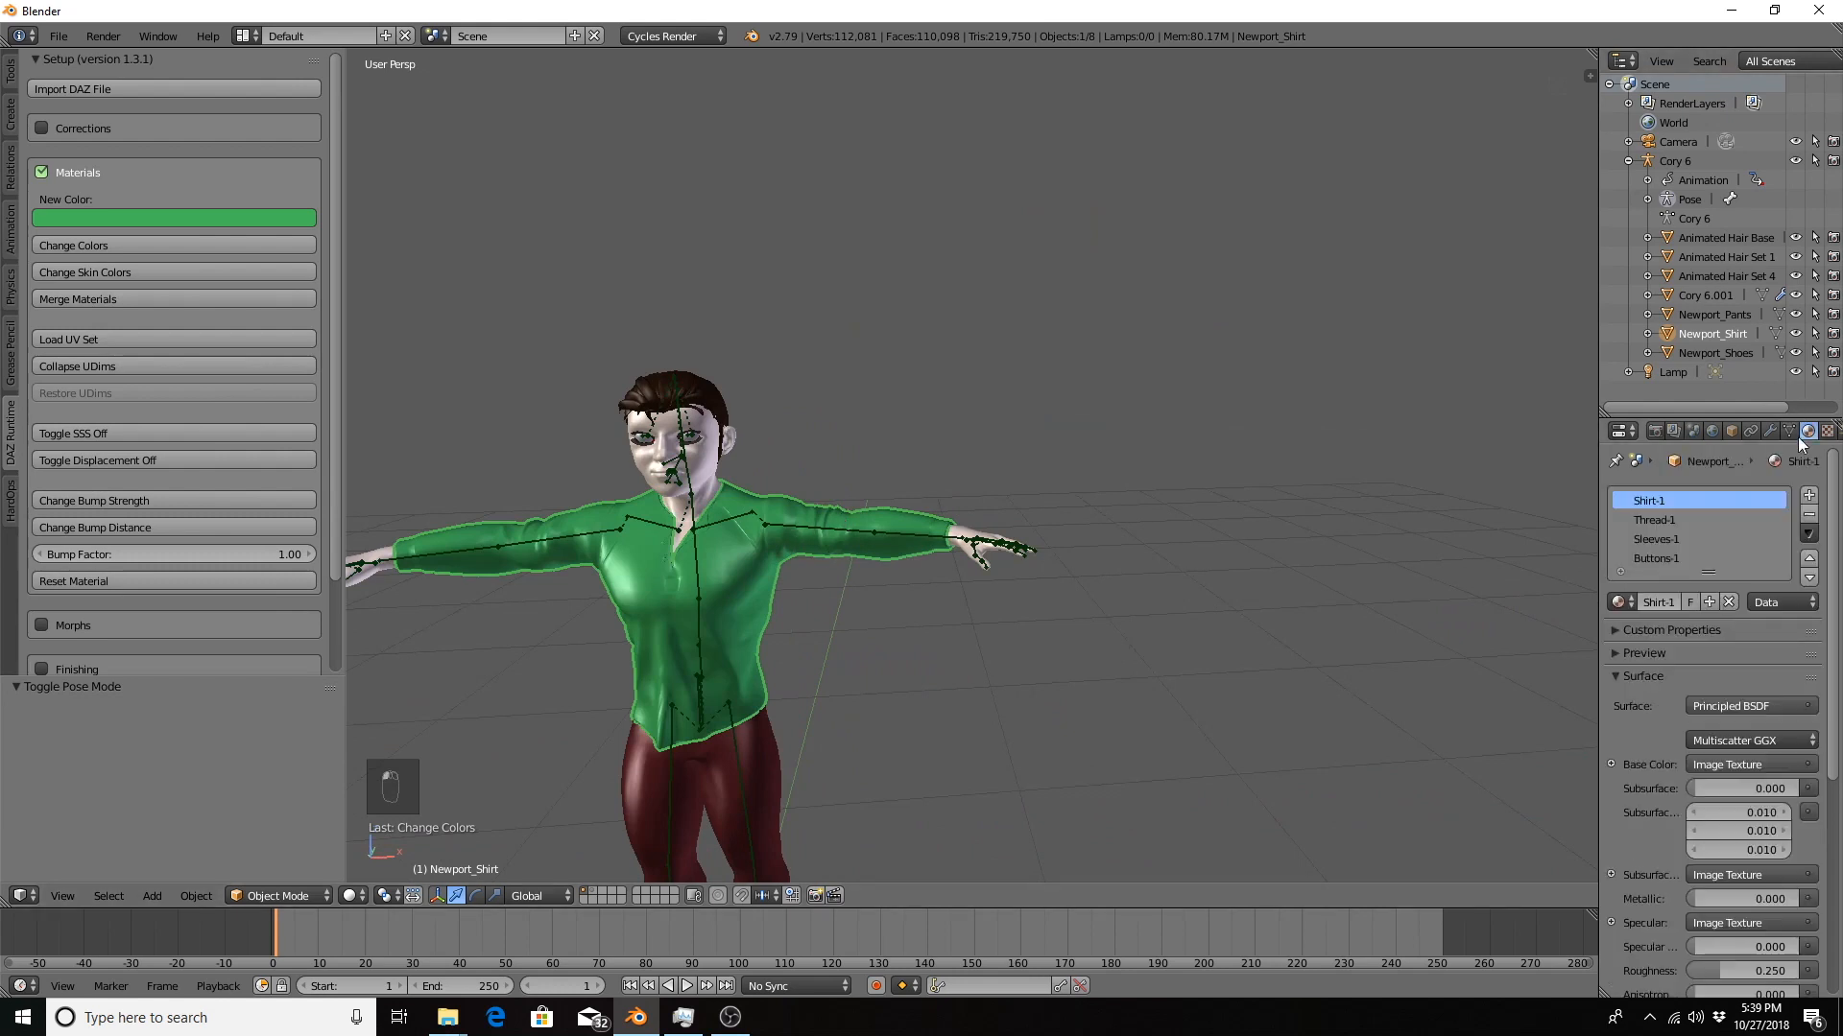
click(1637, 654)
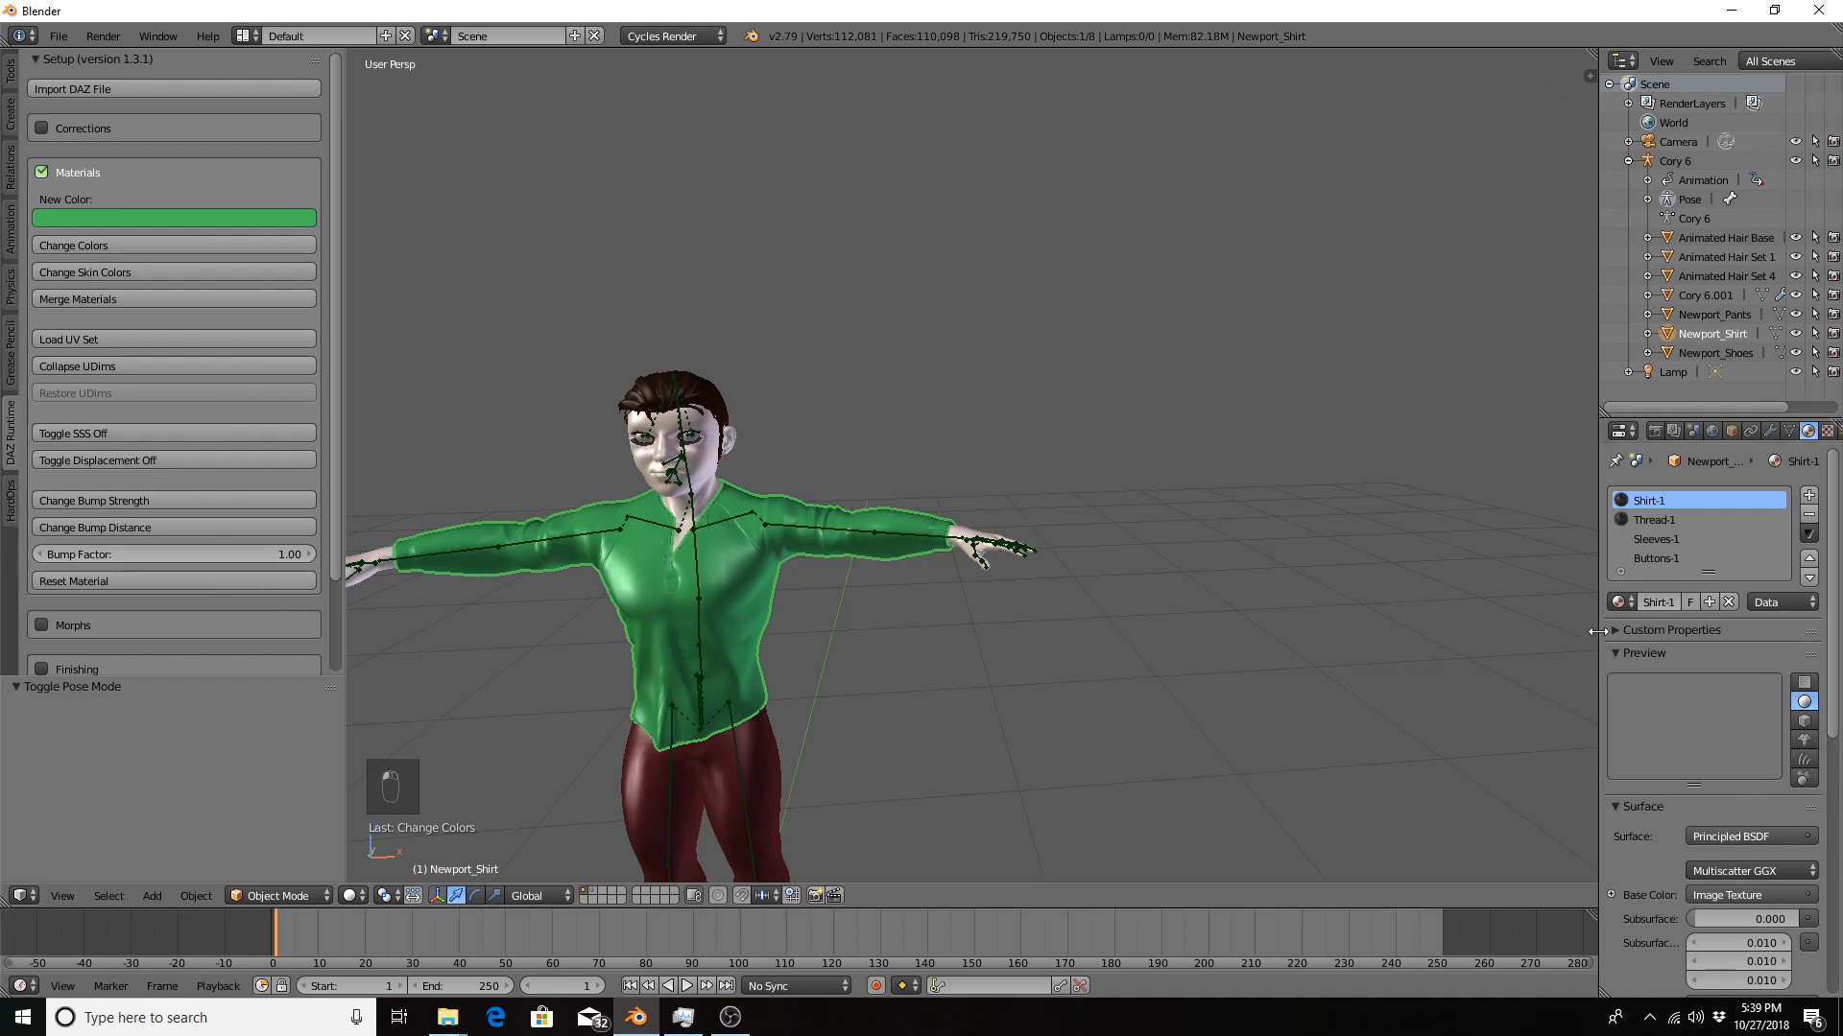
drag(1596, 631, 1378, 589)
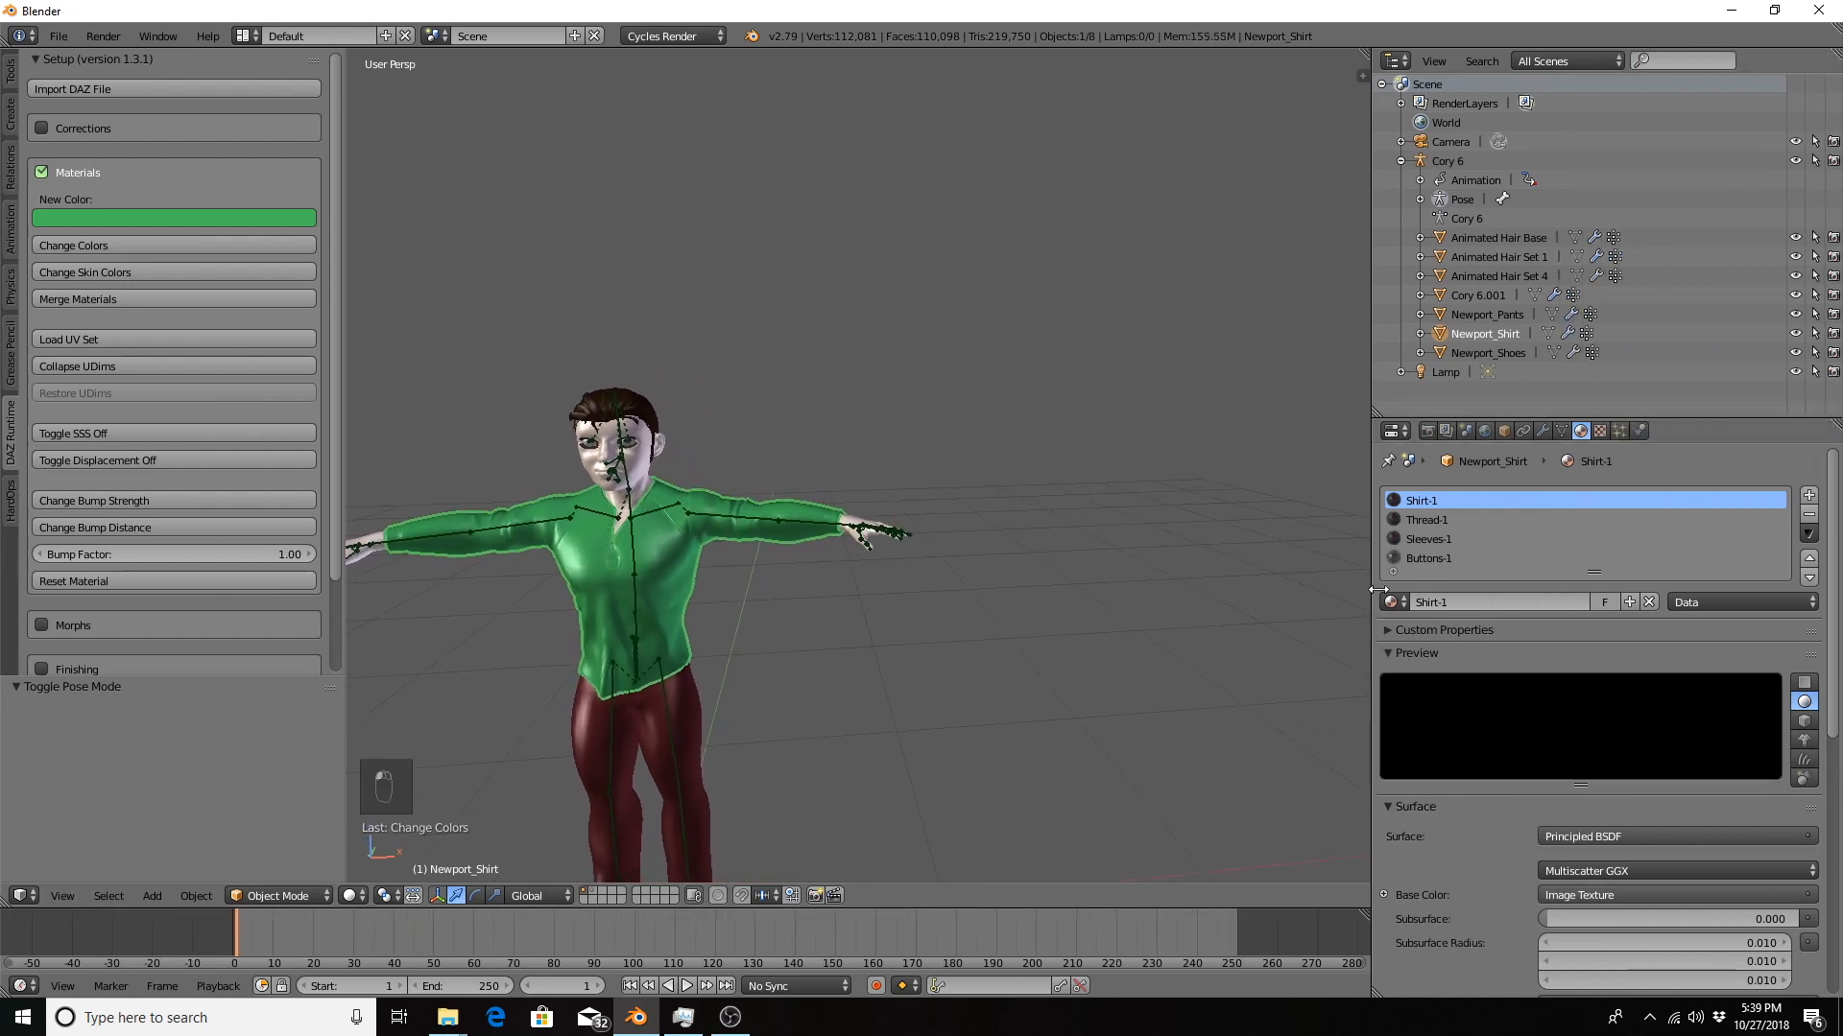
Set the render device to GPU Compute.
click(1427, 431)
click(1560, 591)
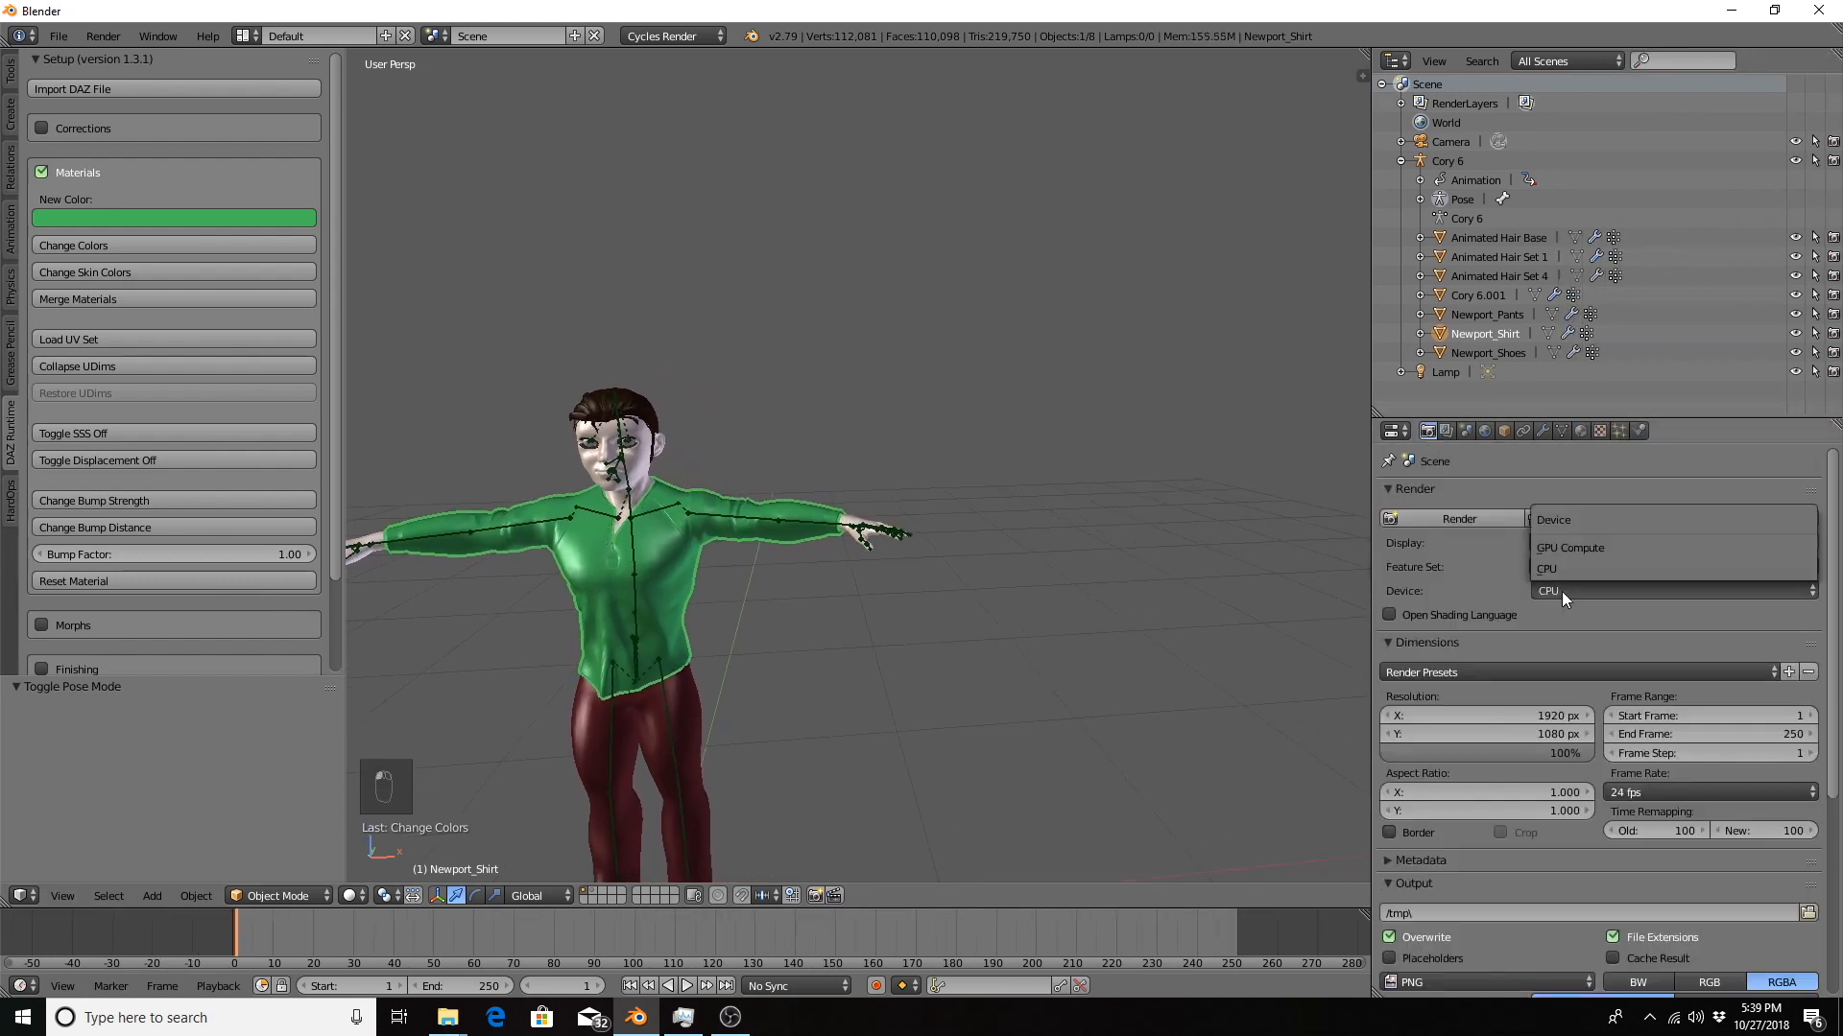
click(1564, 552)
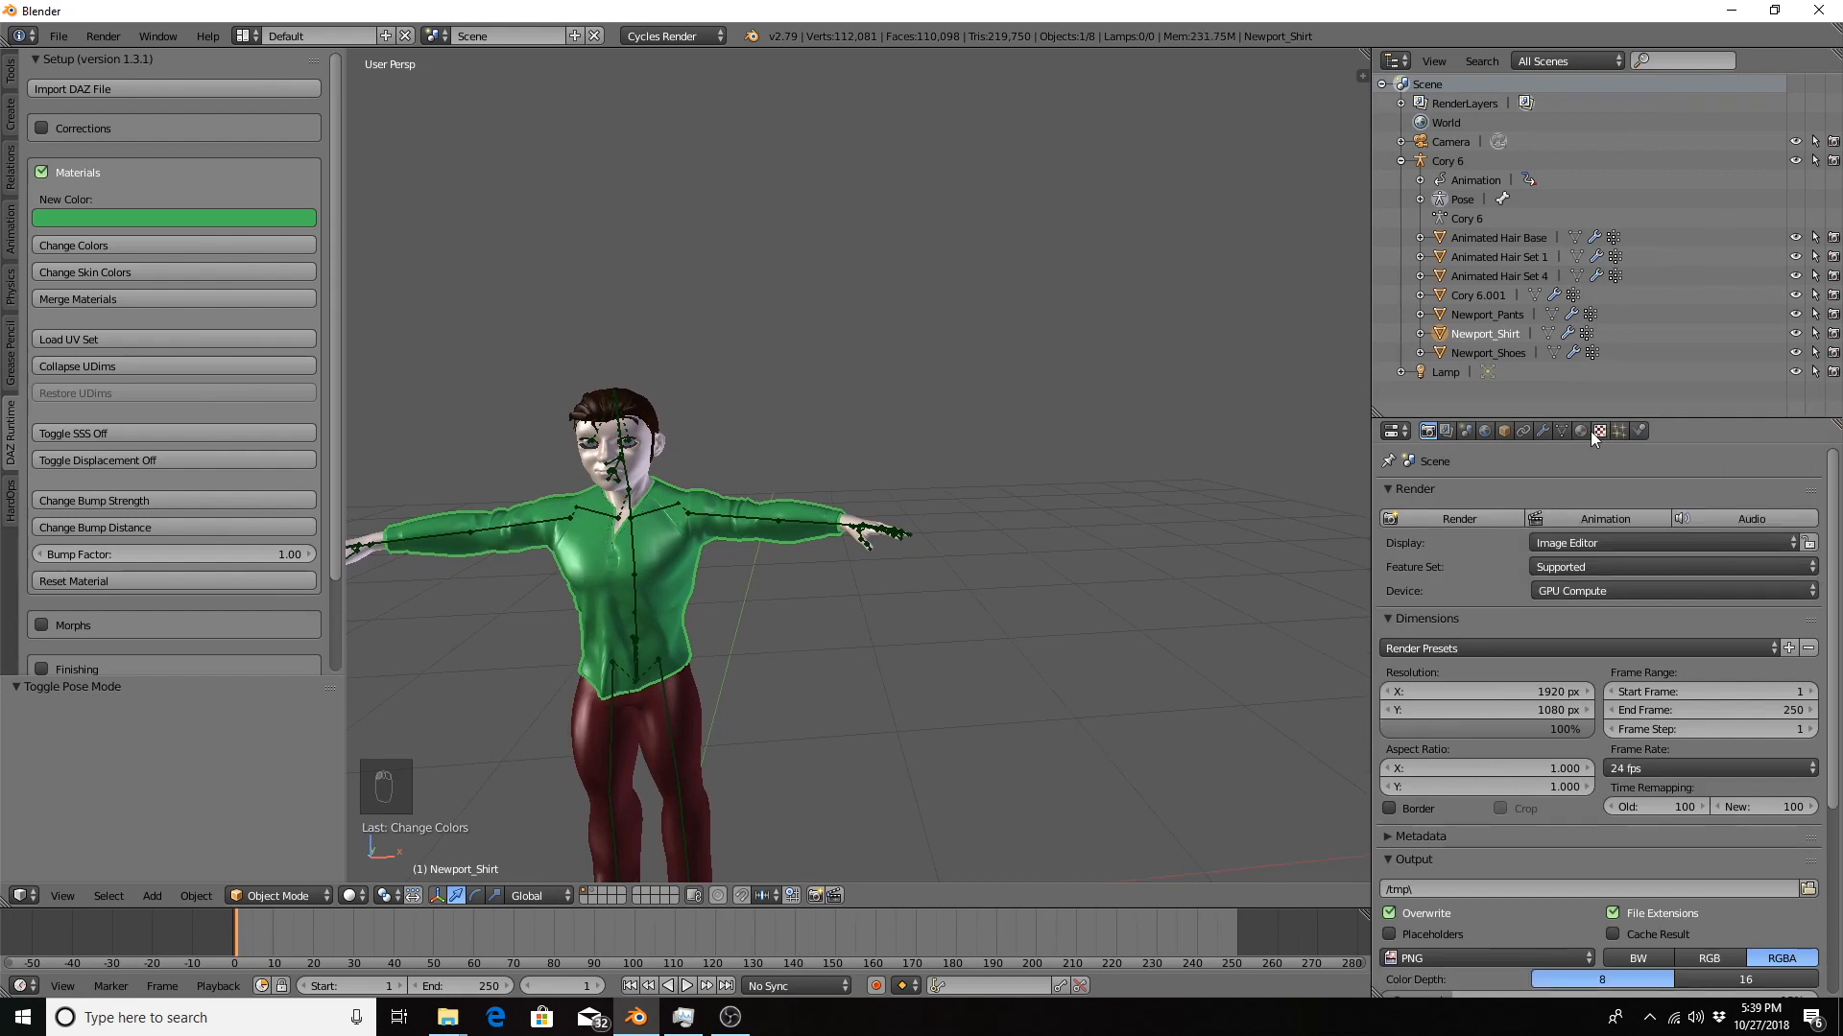
Examine the previews of the shirt's Shirt-1, Thread-1, Sleeves-1 and Buttons-1 materials, ending on Shirt-1.
click(1580, 431)
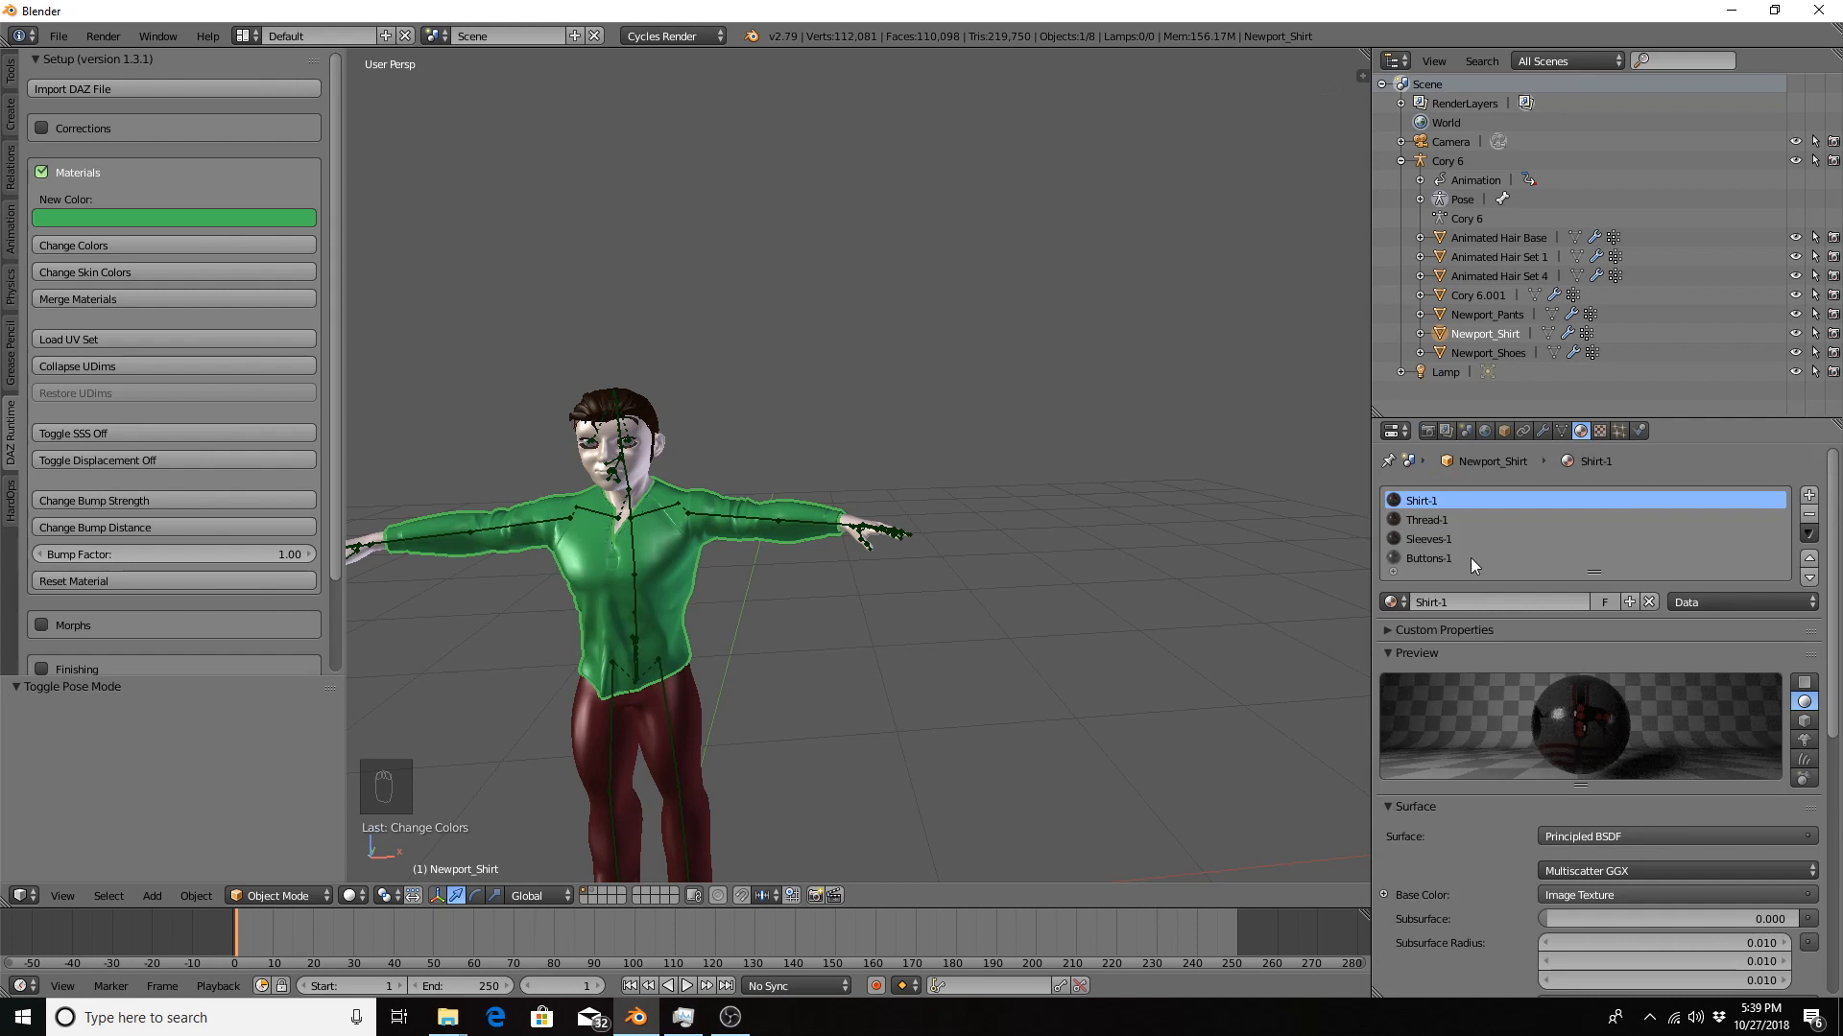
click(1448, 523)
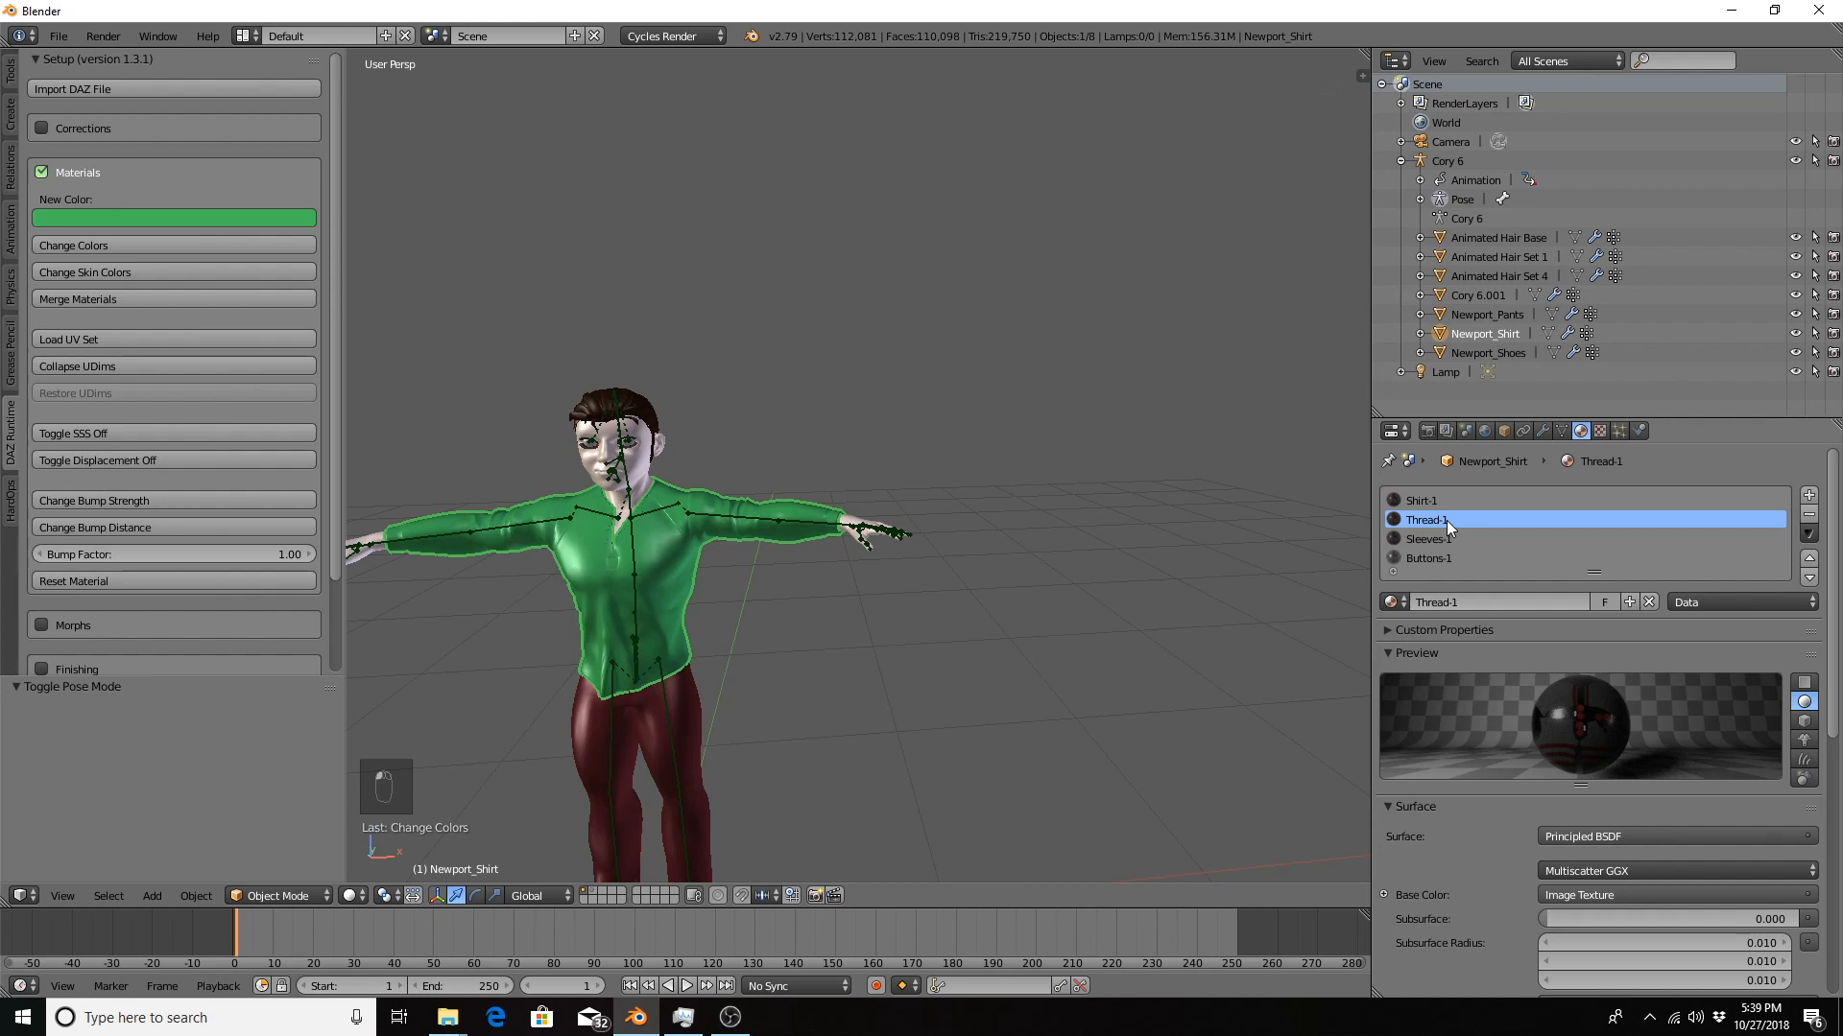
key(Down)
key(Down)
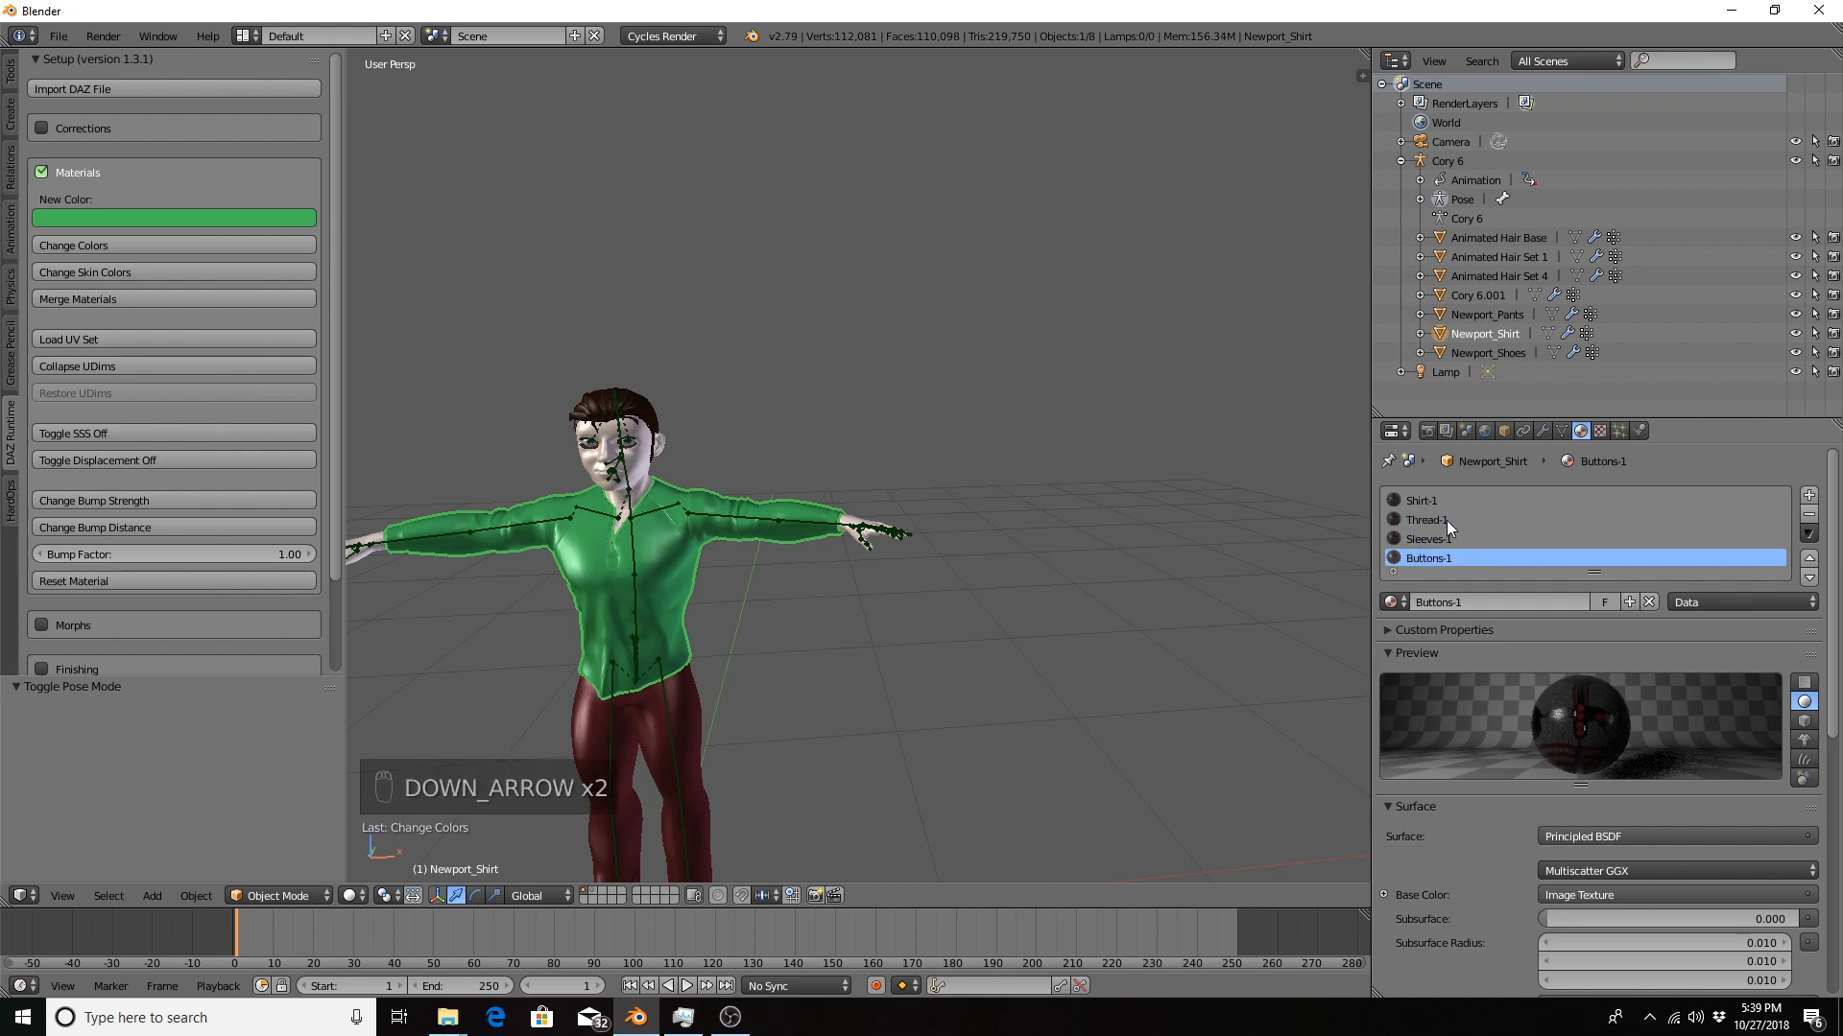
key(Up)
key(Up)
key(Up)
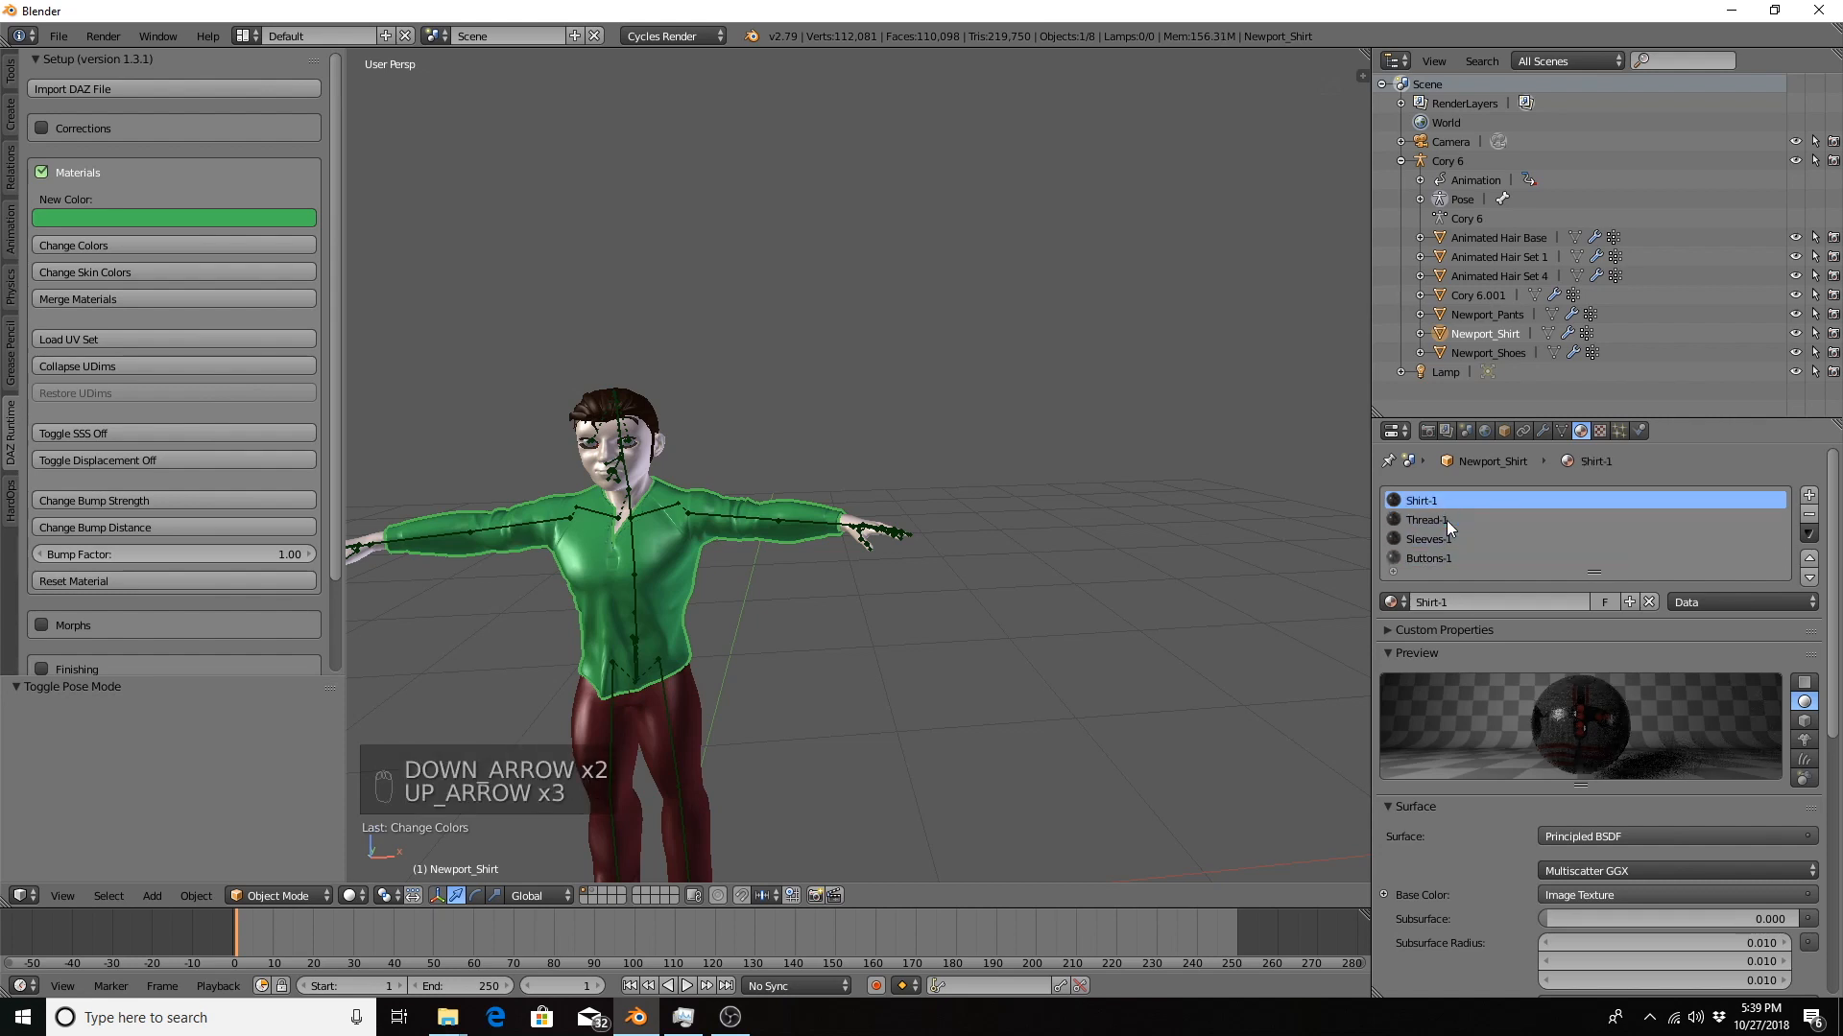
Examine the shirt's Thread-1, Sleeves-1 and Buttons-1 materials and the shirt's front up close.
key(Down)
key(Down)
key(Down)
key(Down)
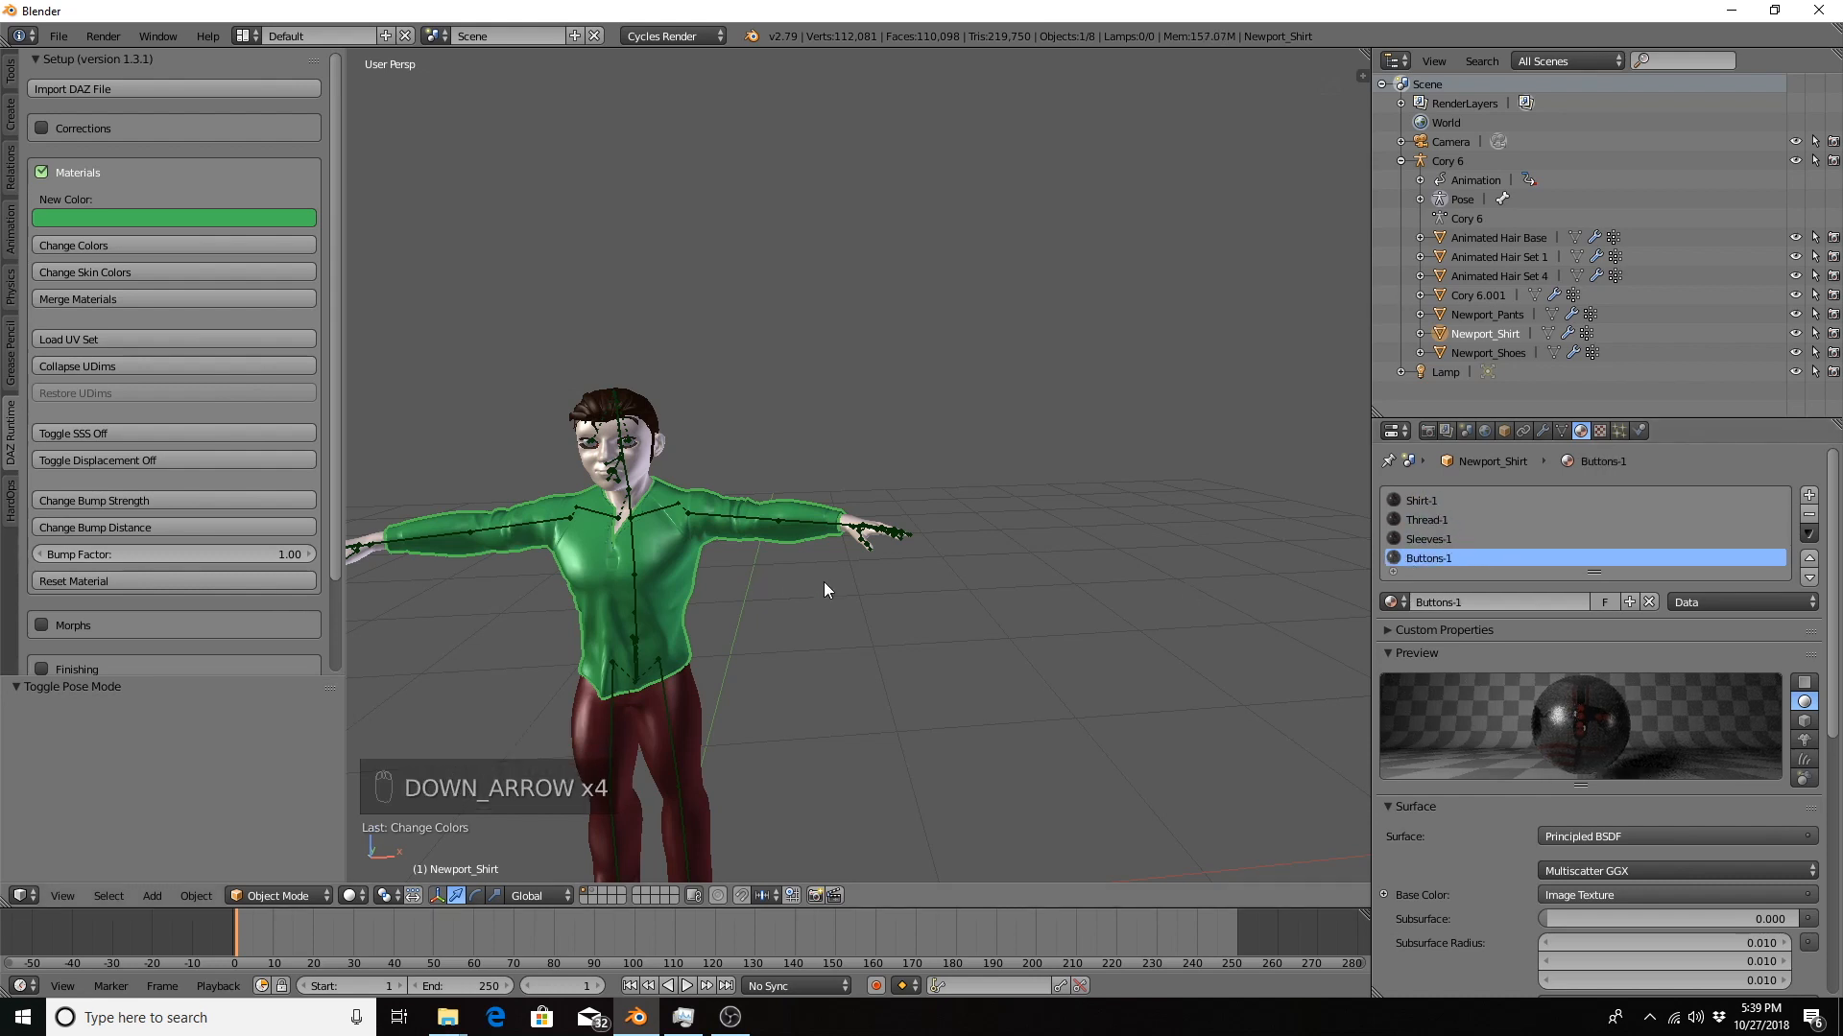
middle_drag(823, 581, 1057, 574)
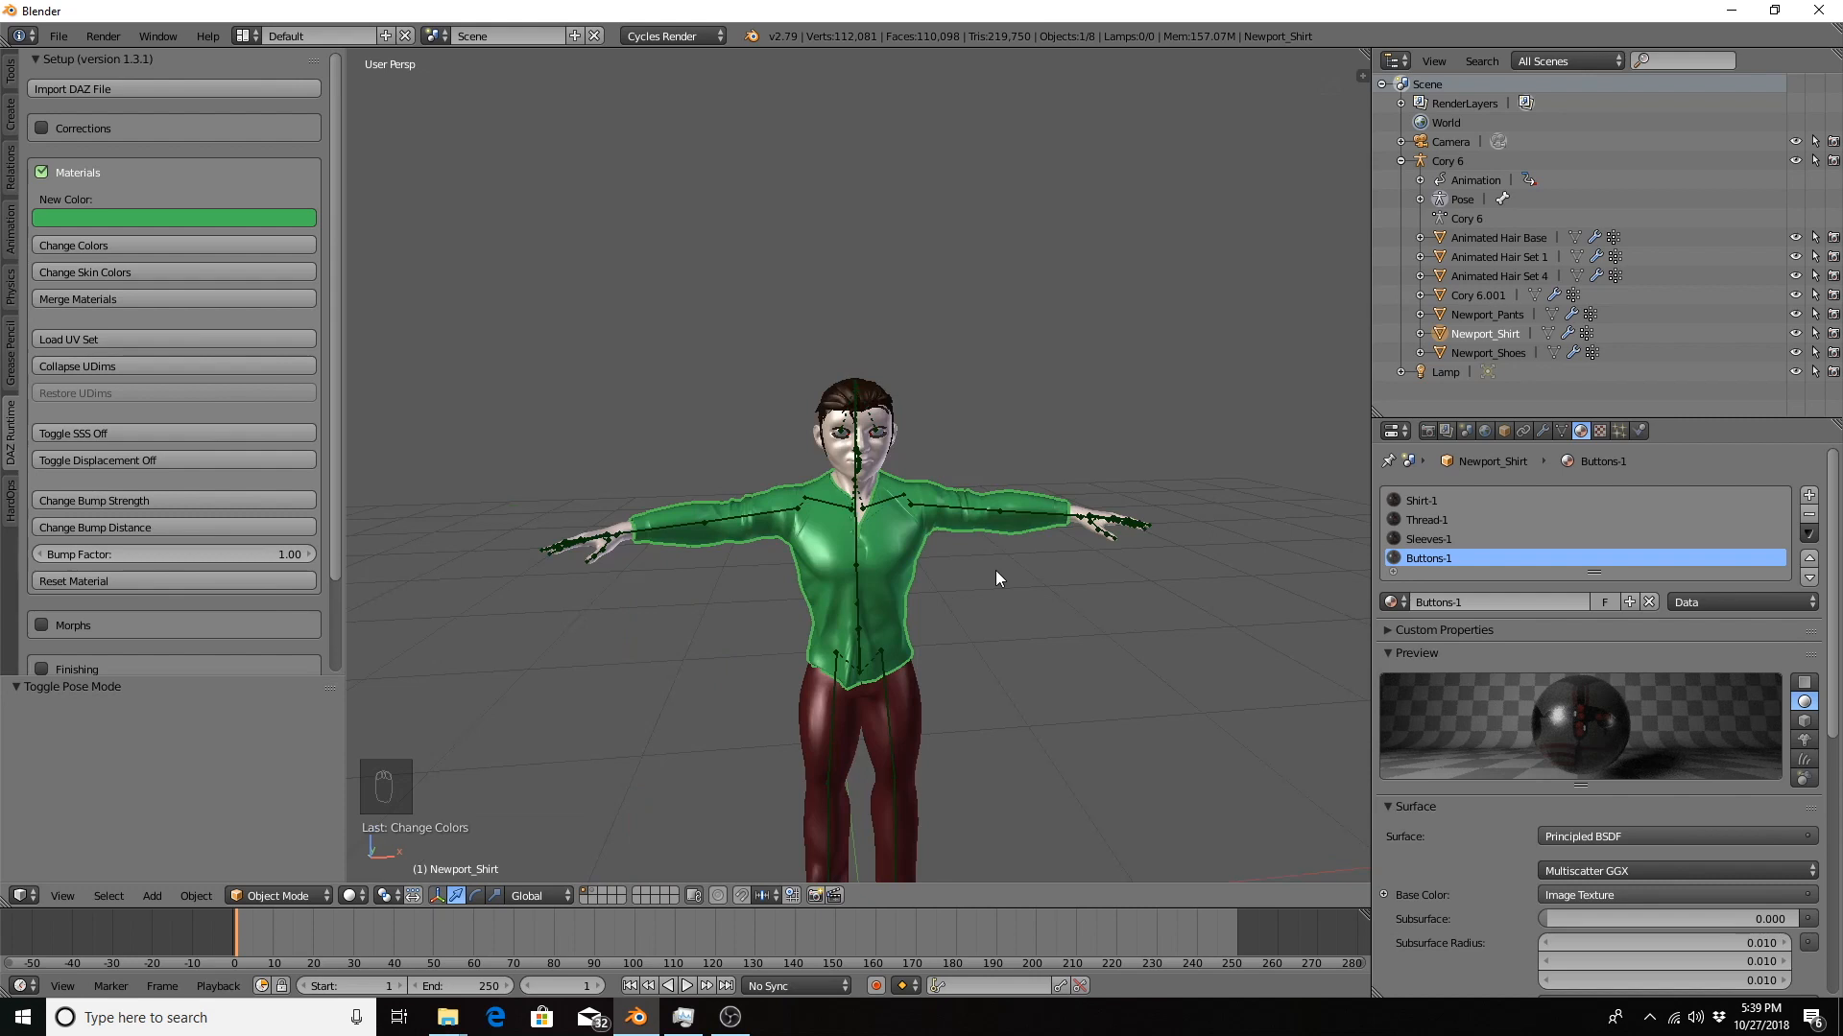
scroll(994, 570, up, 3)
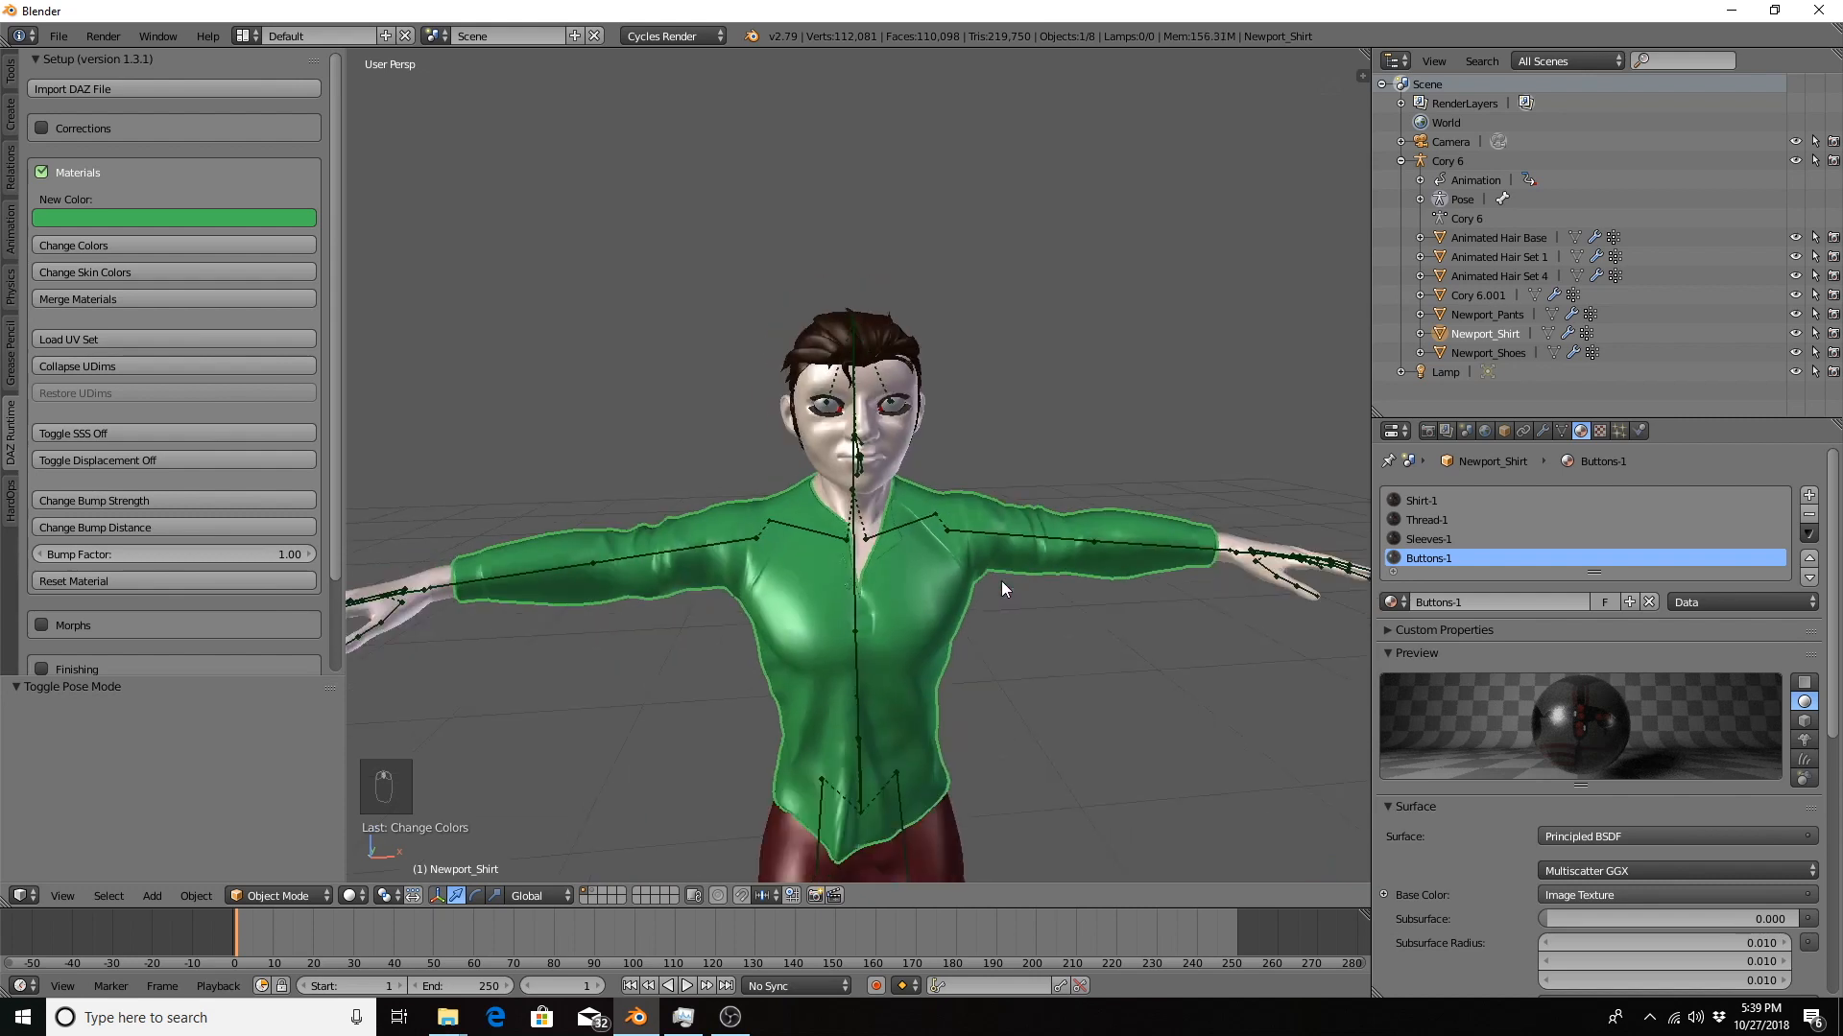
click(1460, 520)
click(1455, 549)
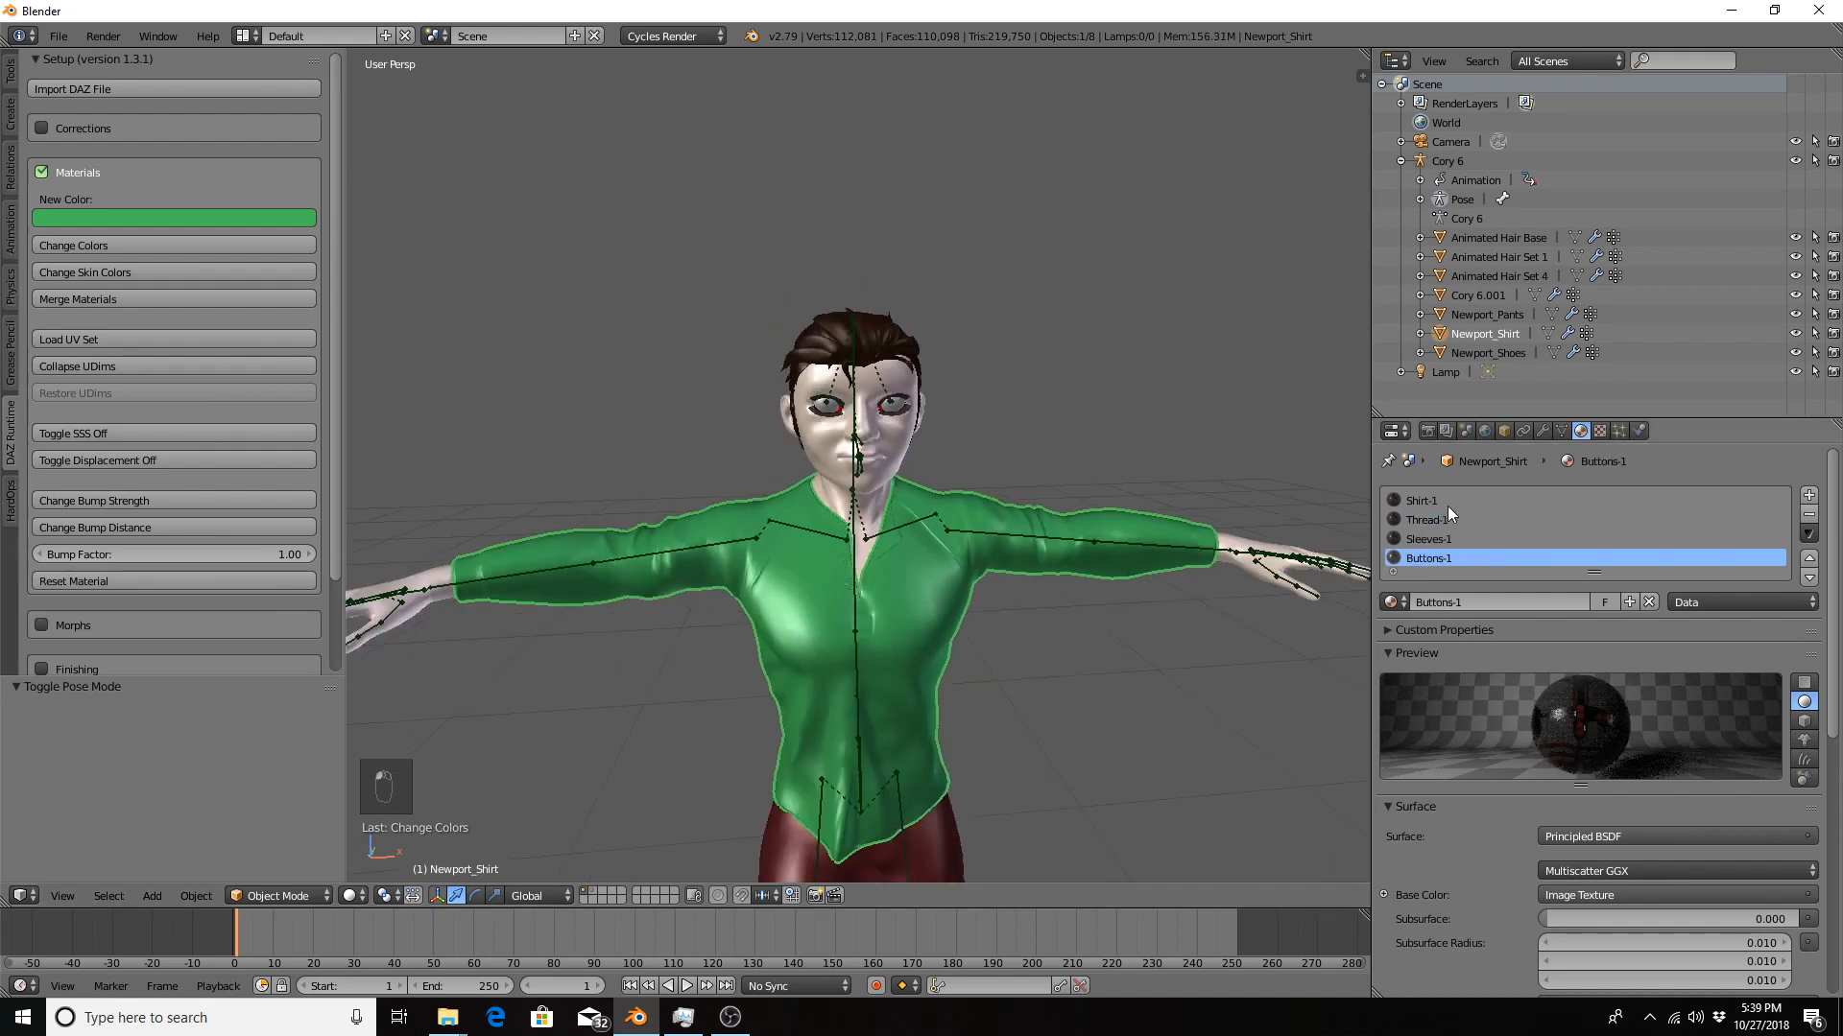
click(1443, 539)
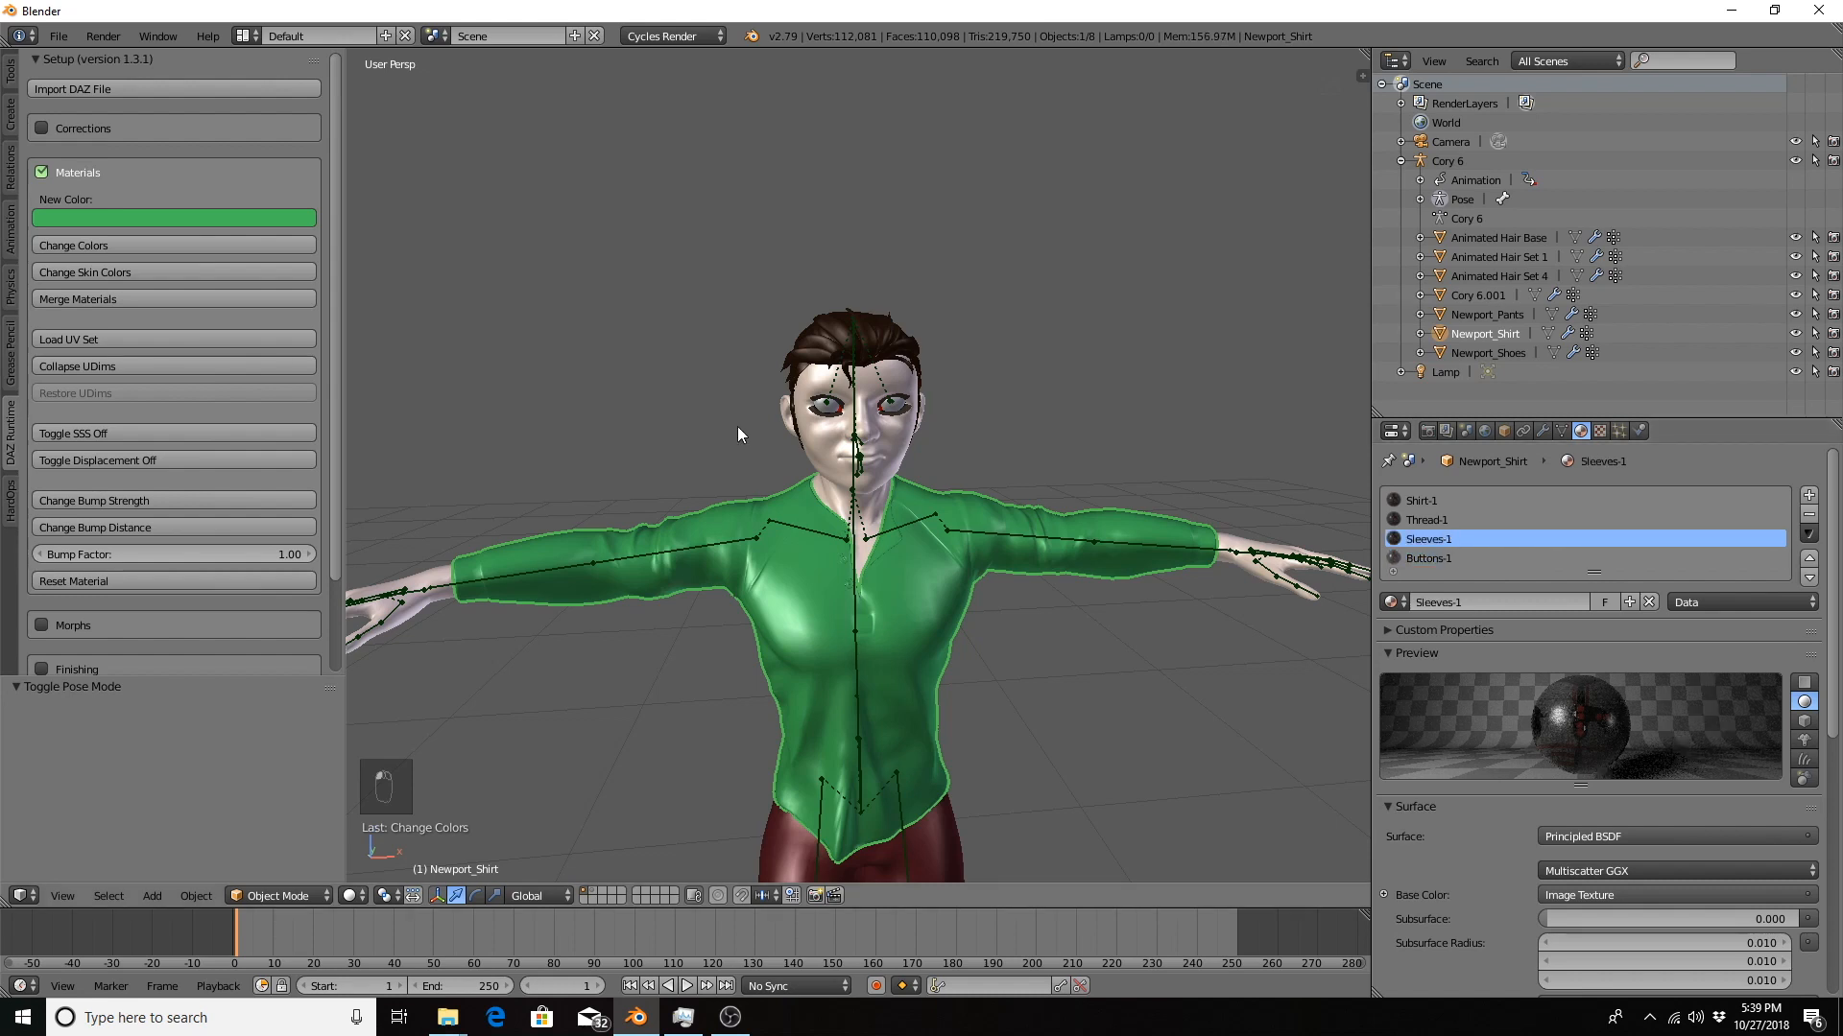
Merge the duplicate materials of Newport_Shirt and check the remaining Shirt-1 and Buttons-1 slots.
click(163, 299)
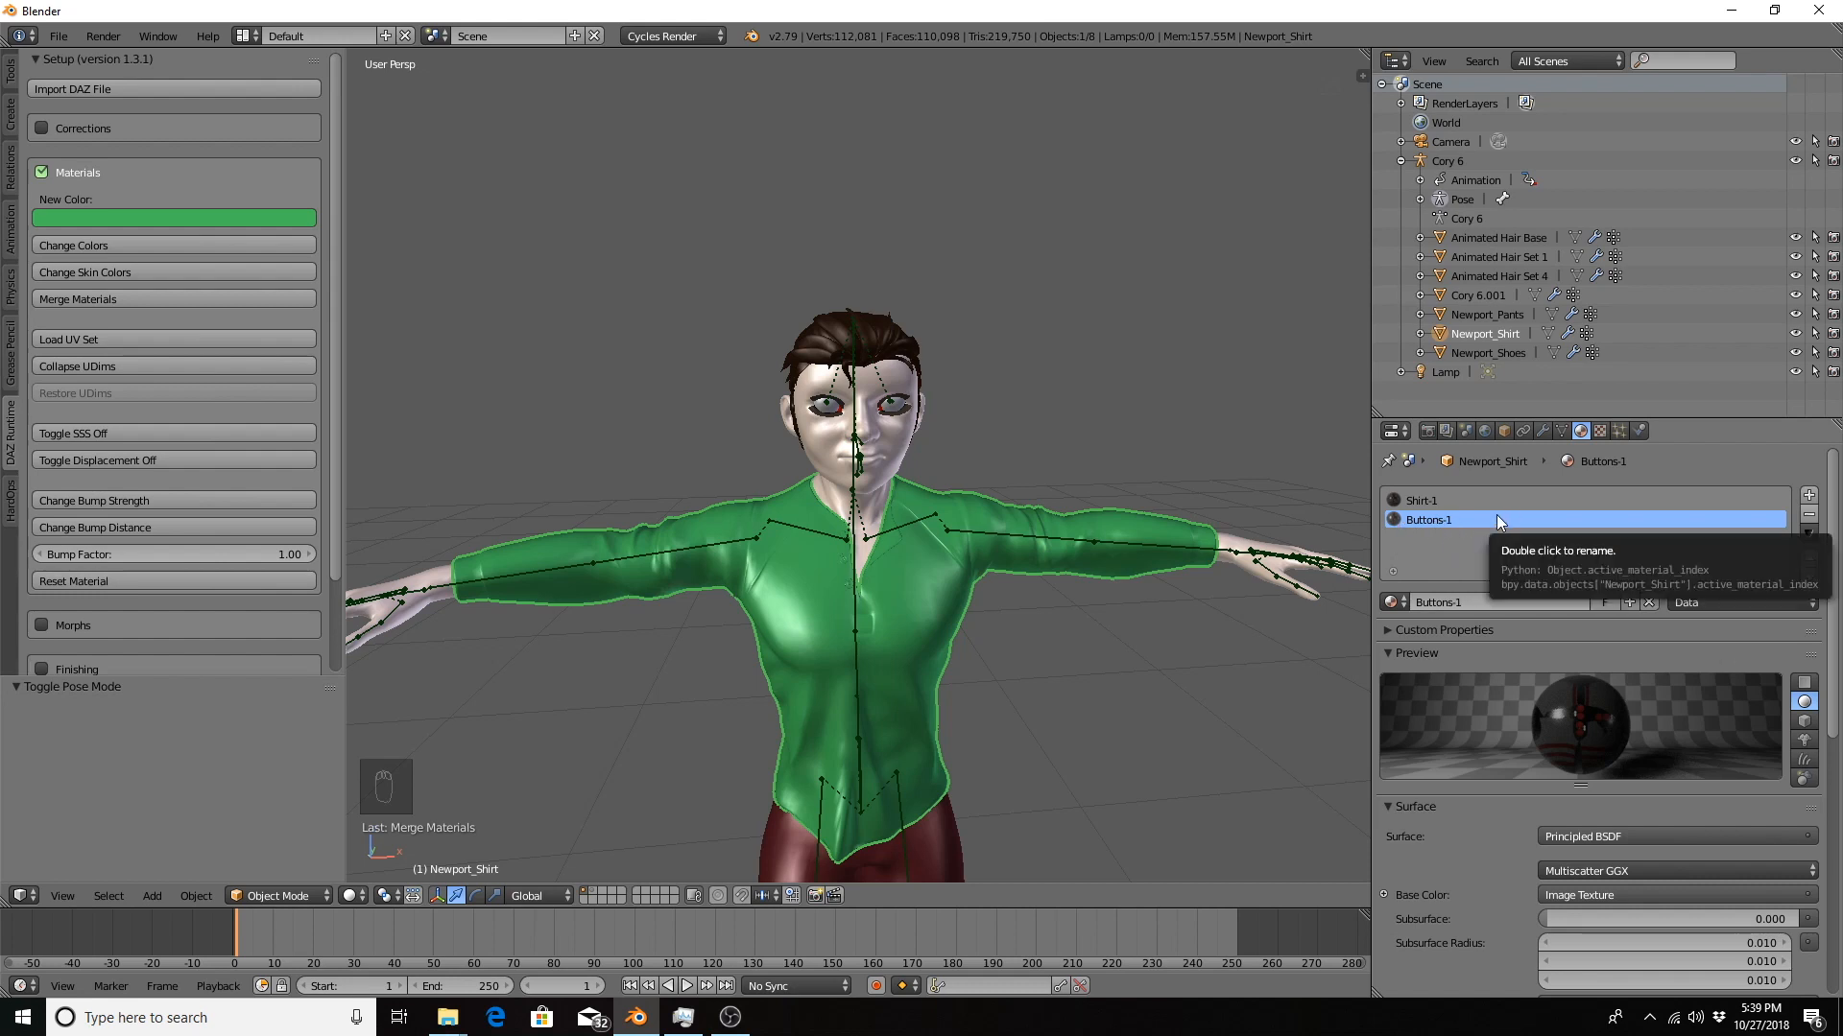
click(1434, 503)
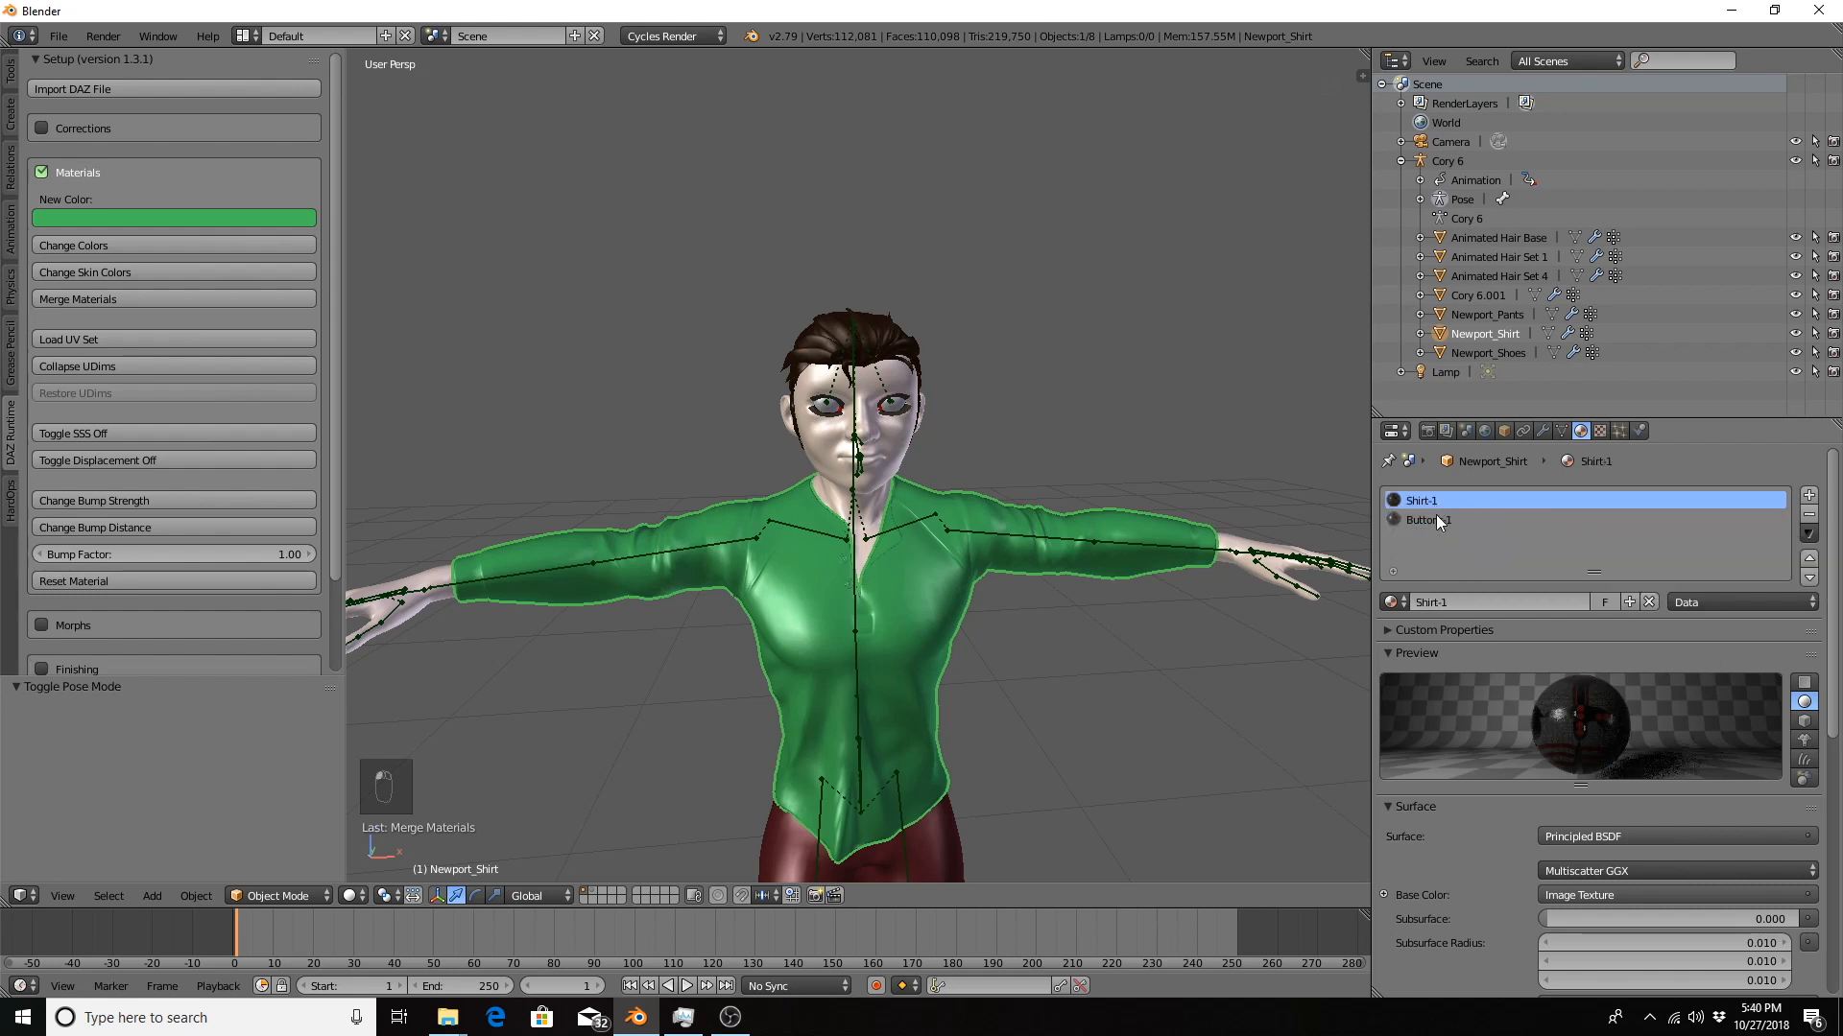
click(1436, 518)
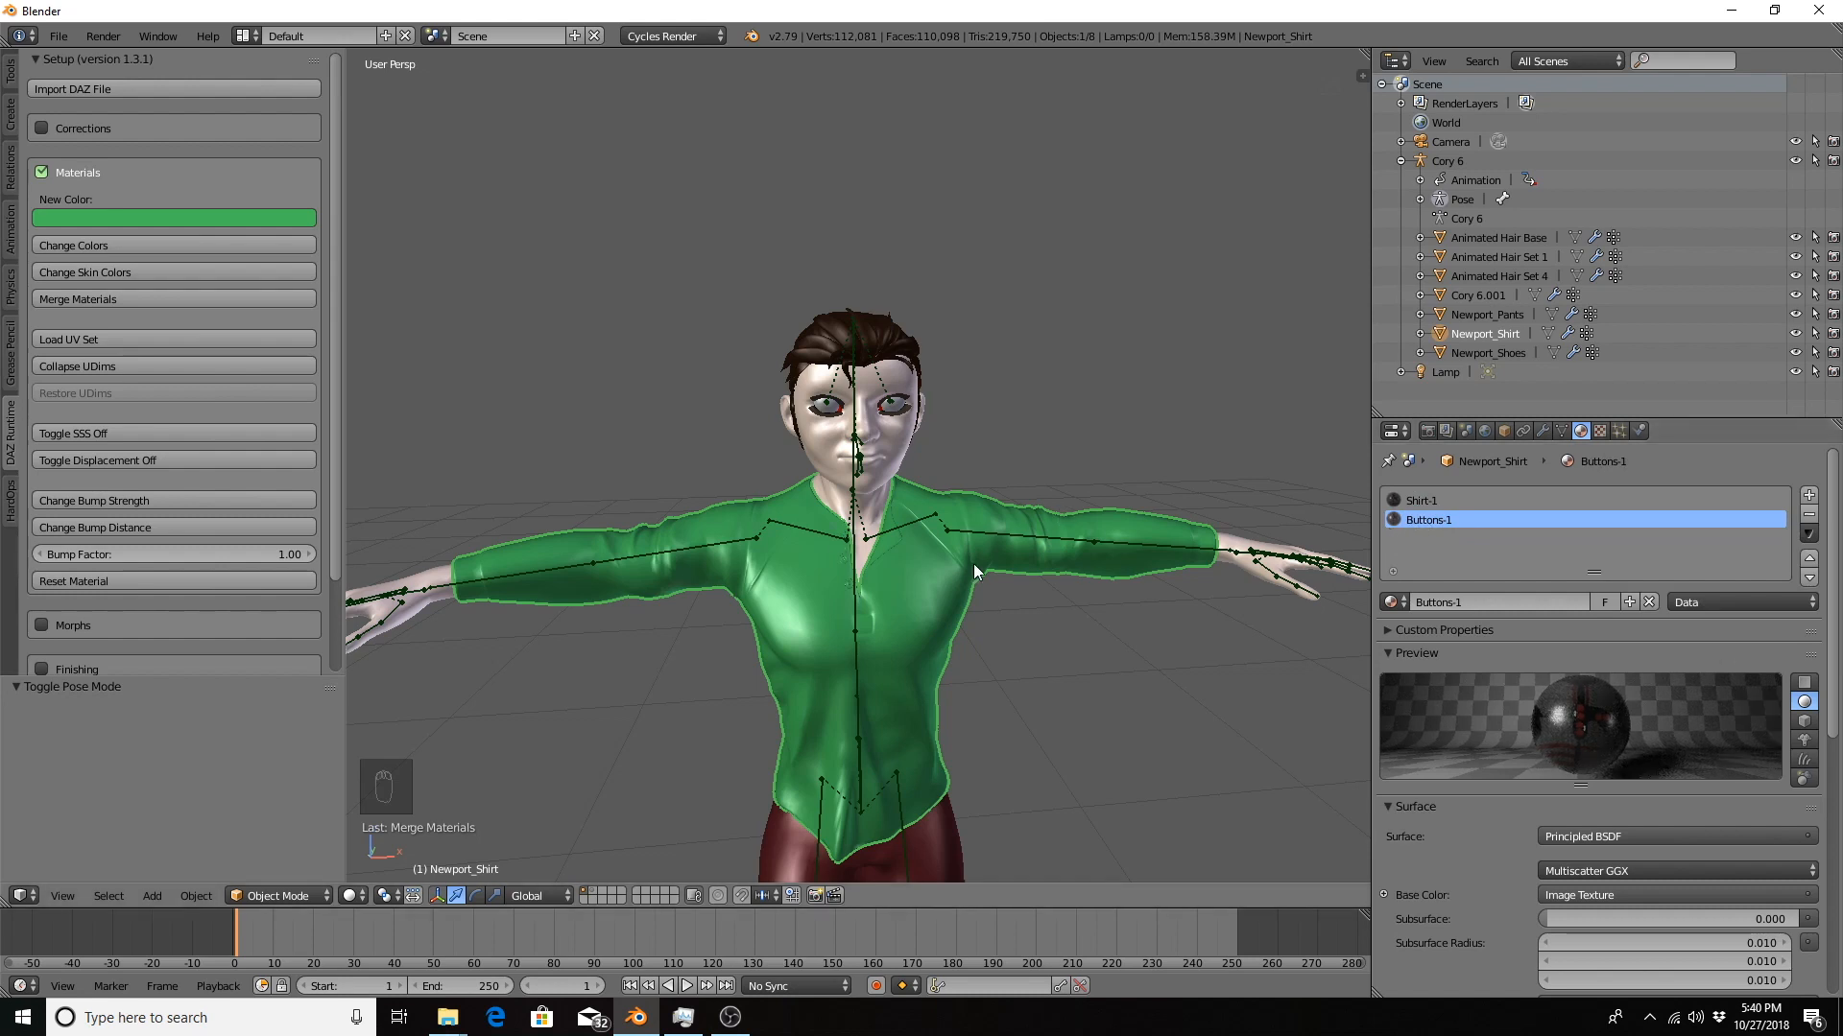
Select the Cory 6.001 body mesh and review its material slots, from Eyelashes-1 back through Forearms to Torso.
right_click(912, 436)
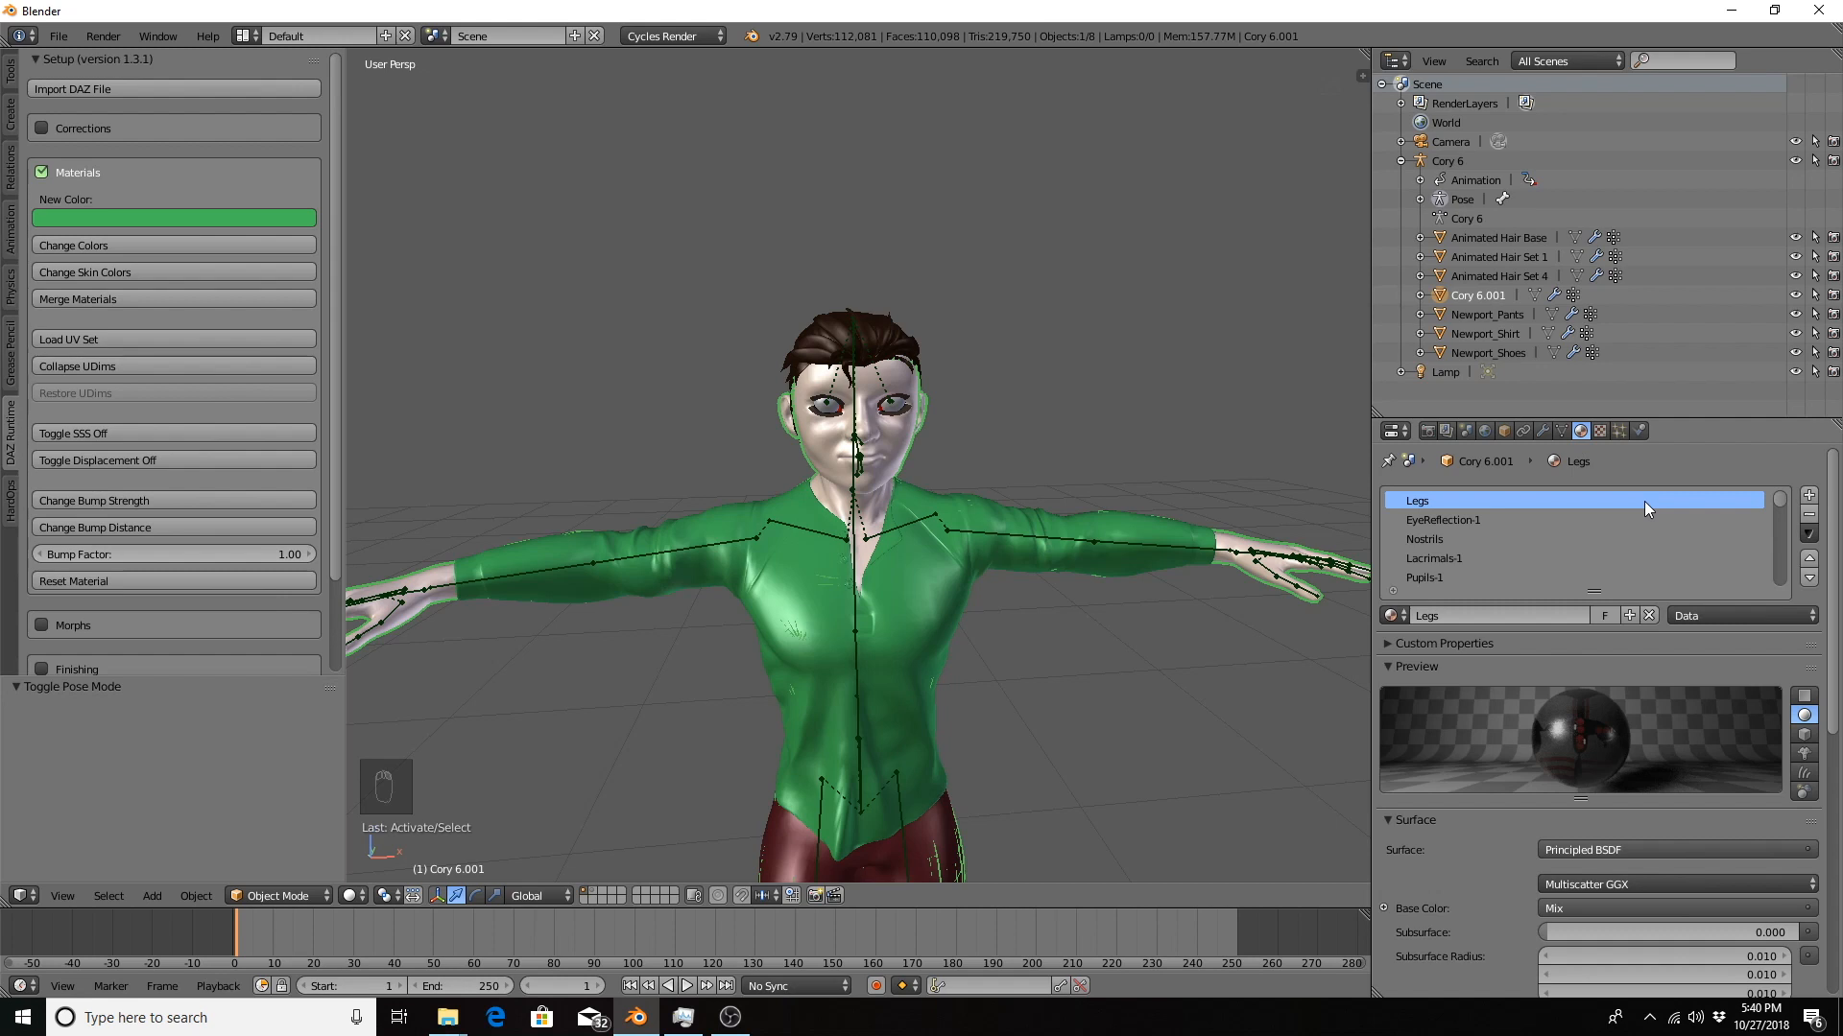
scroll(1490, 576, down, 5)
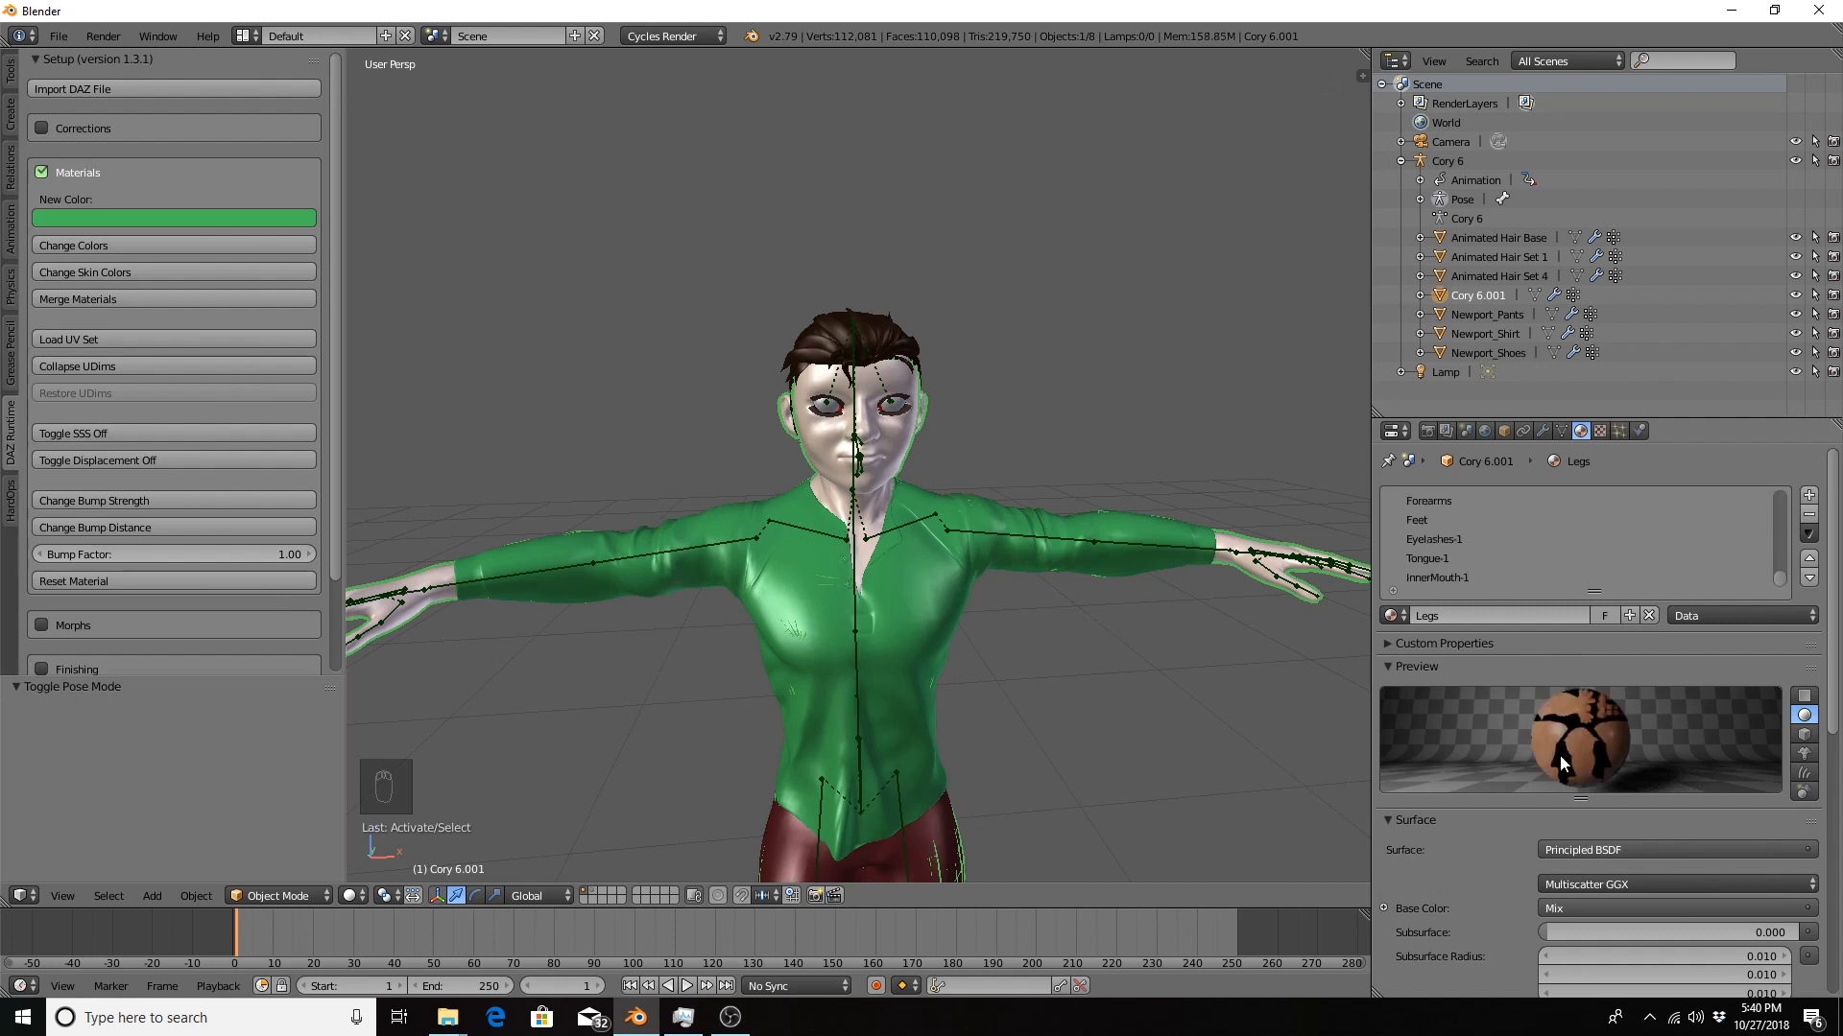
click(1459, 543)
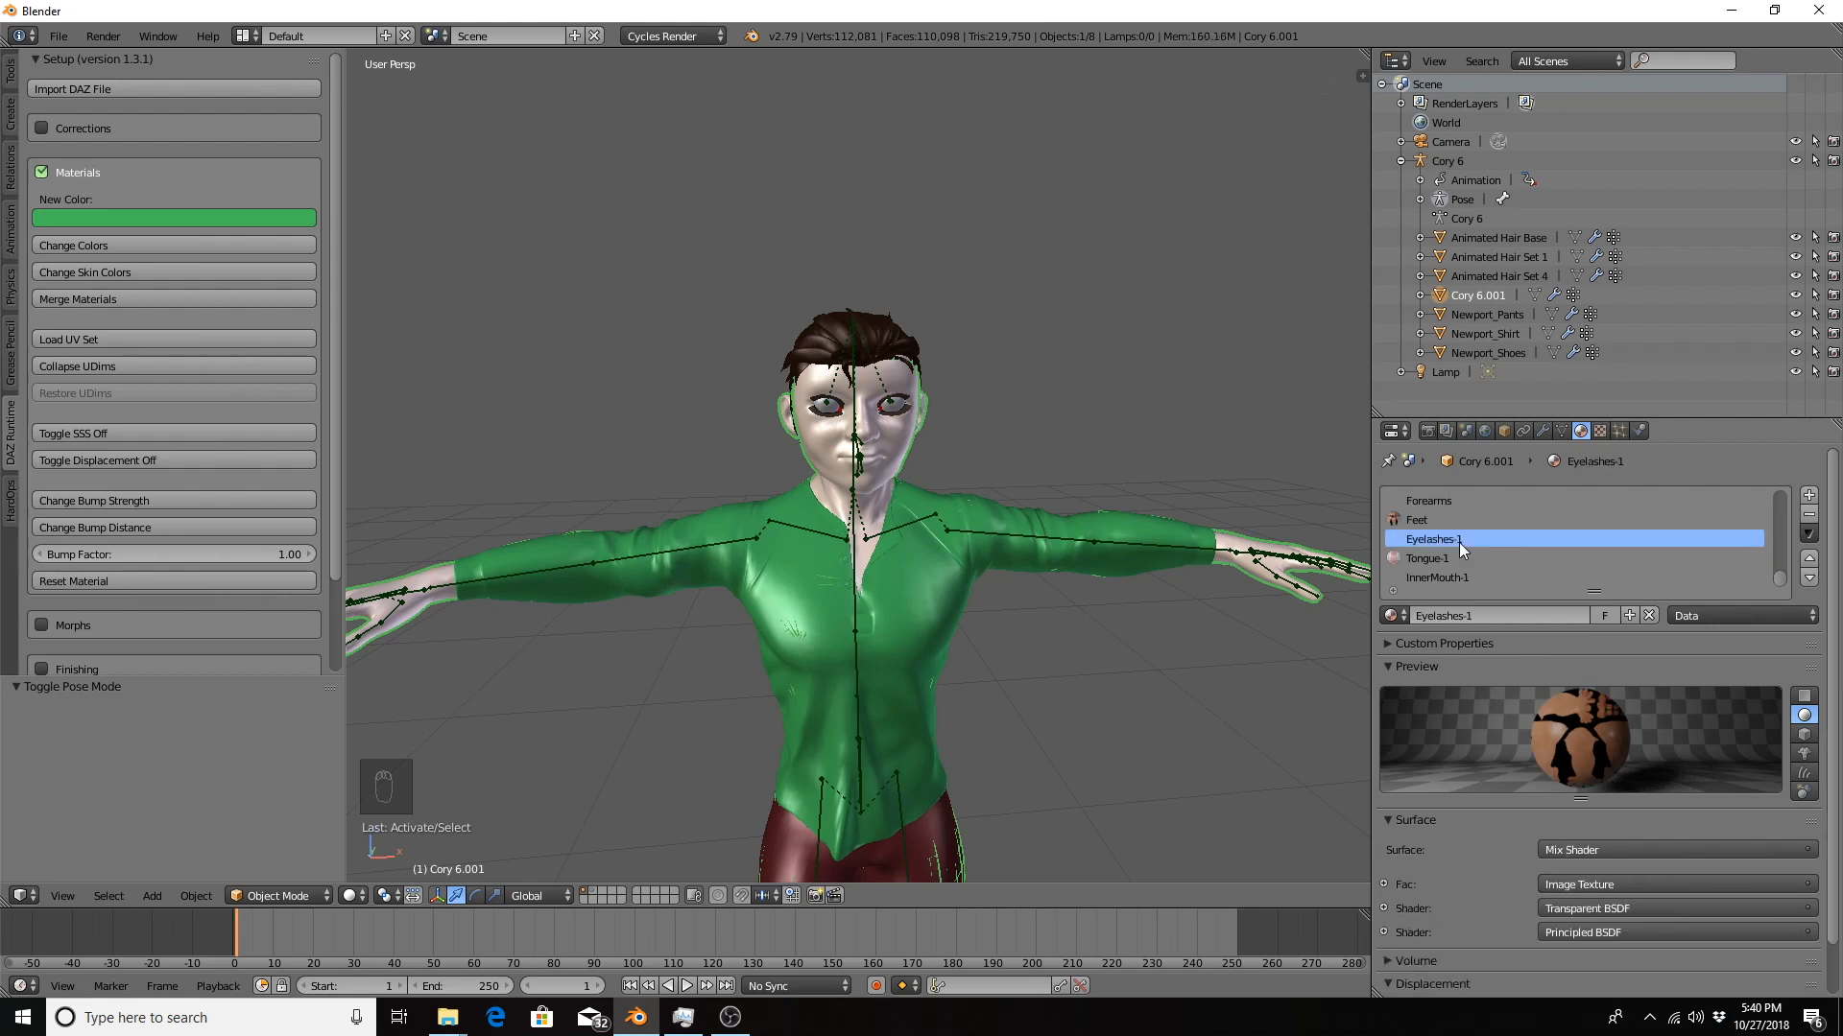
key(Down)
key(Up)
key(Up)
key(Up)
key(Up)
key(Up)
key(Up)
key(Up)
key(Up)
key(Up)
key(Up)
key(Up)
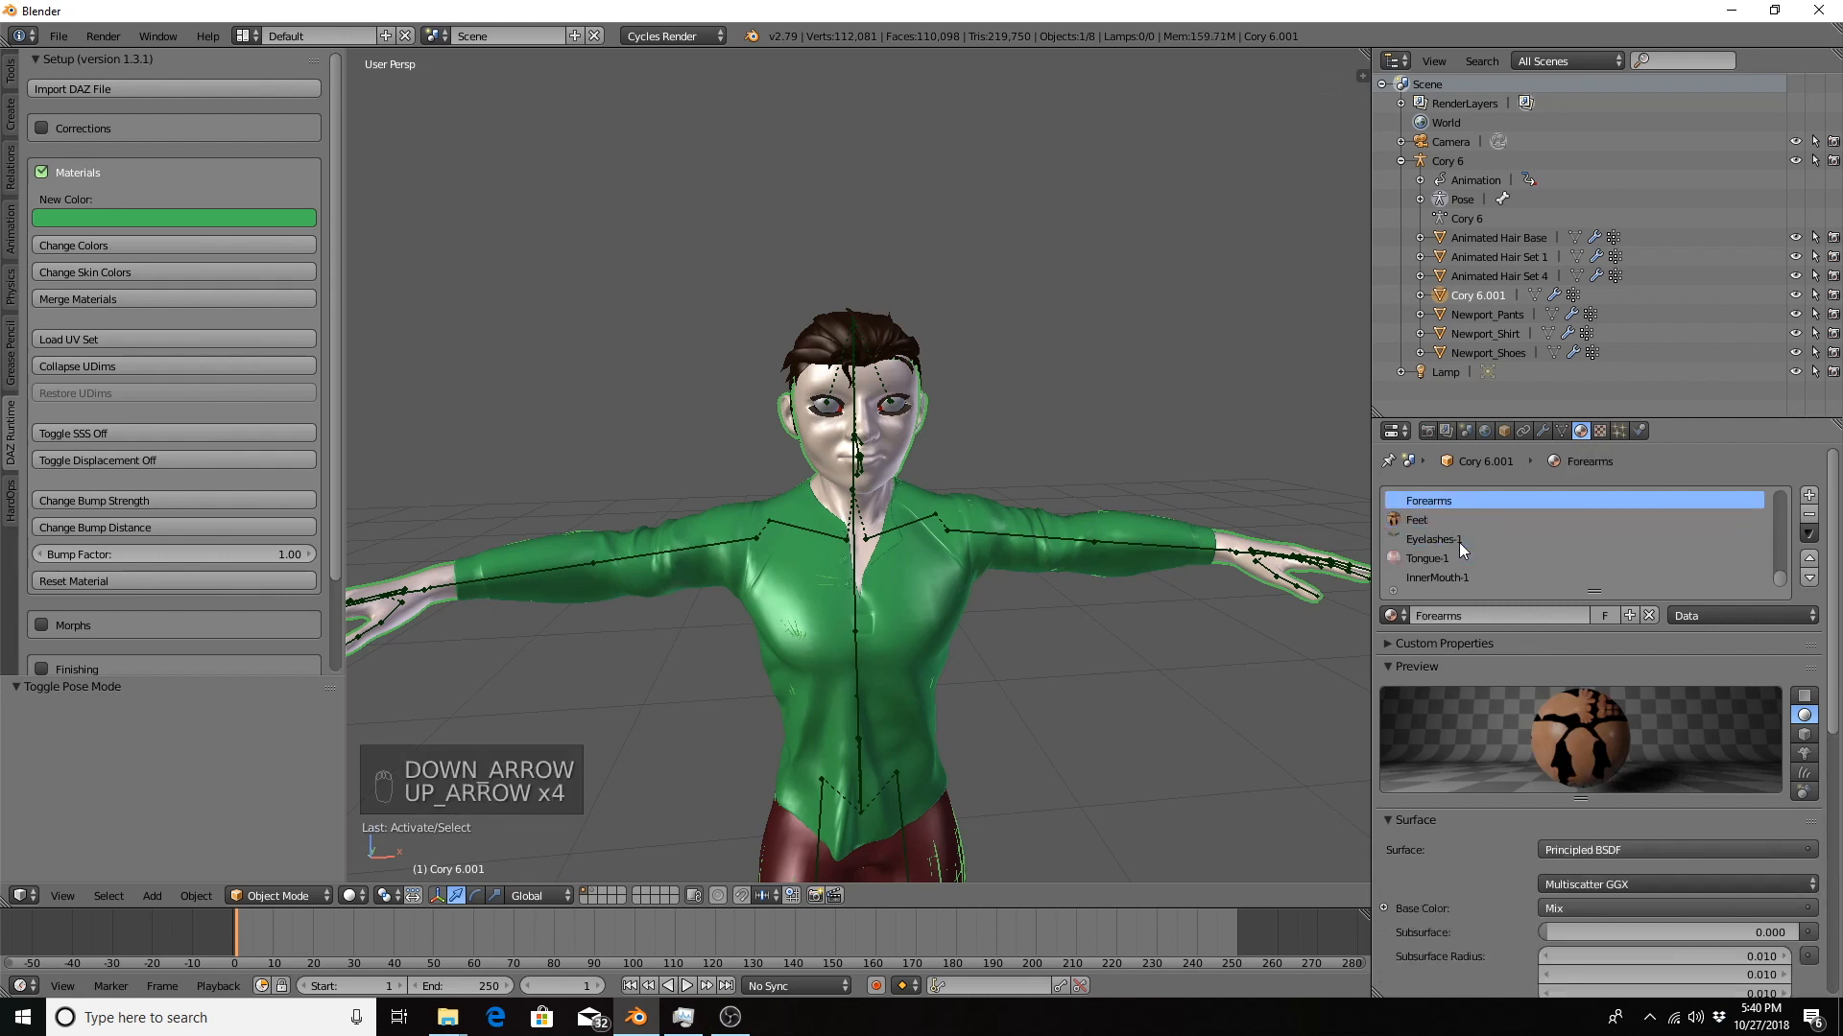
key(Down)
key(Down)
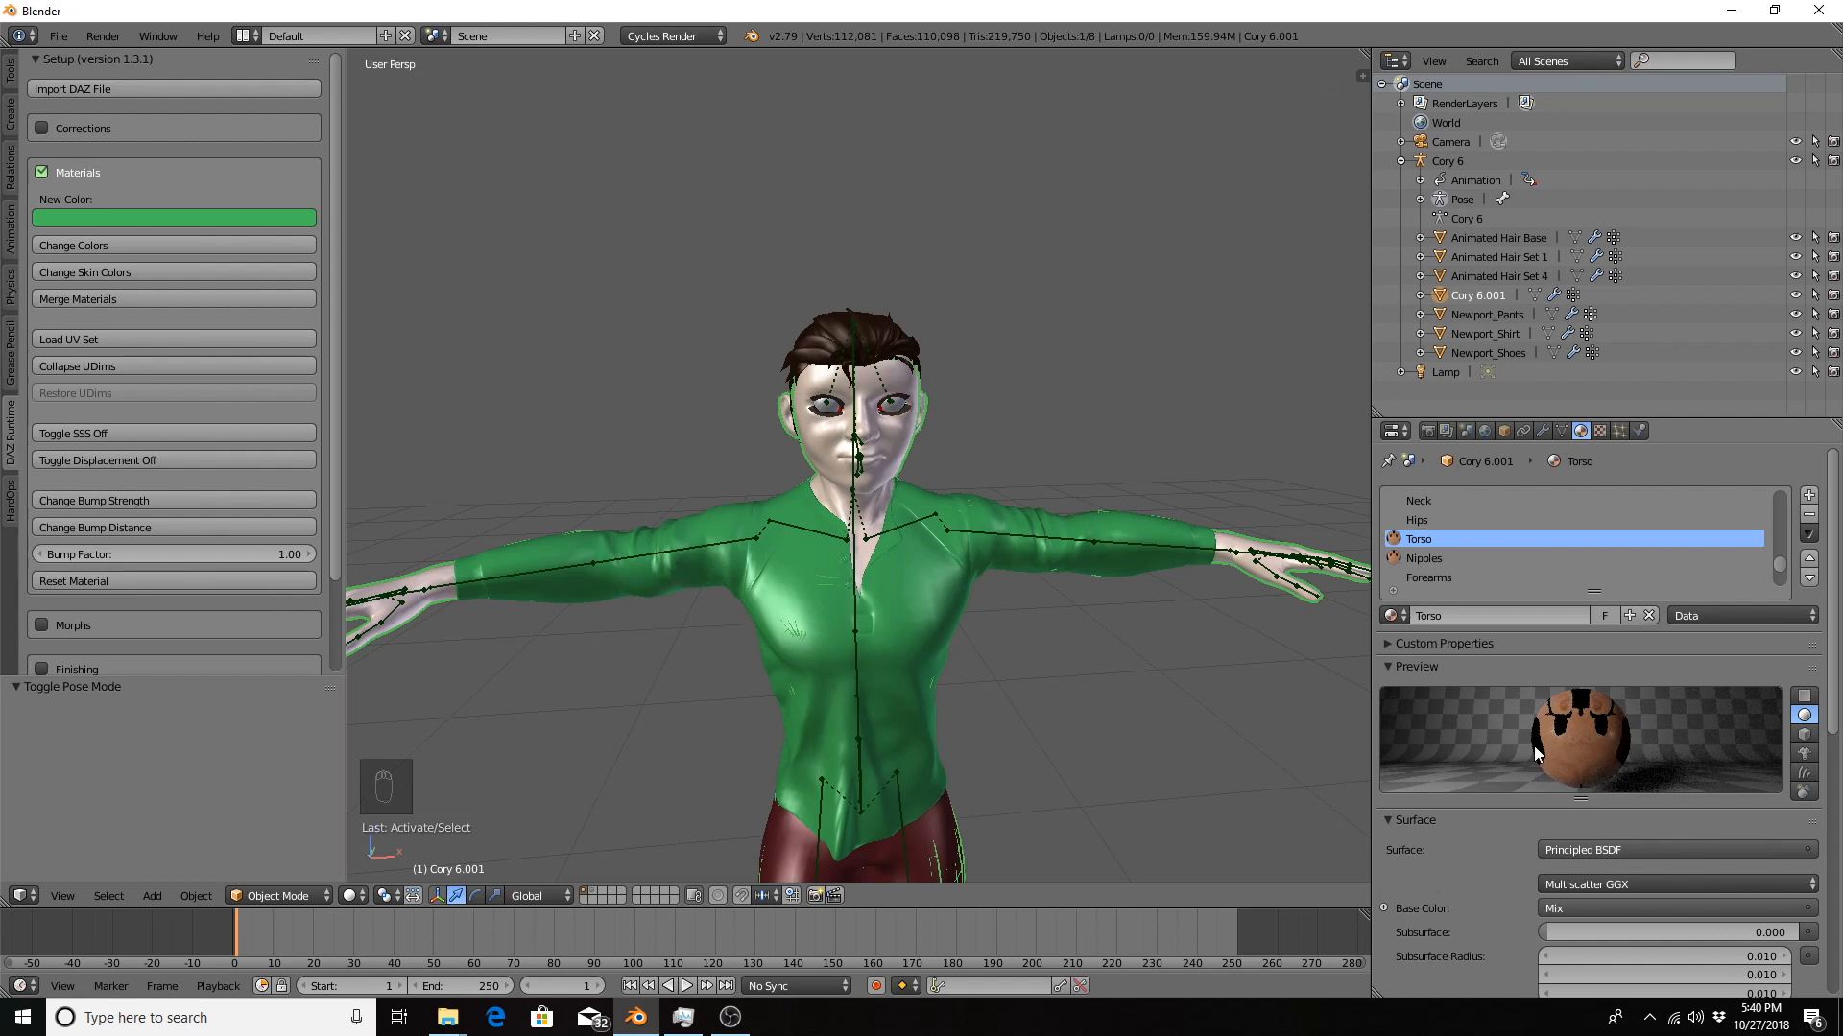
Compare the body's Nipples and Face materials in the material preview.
click(1424, 560)
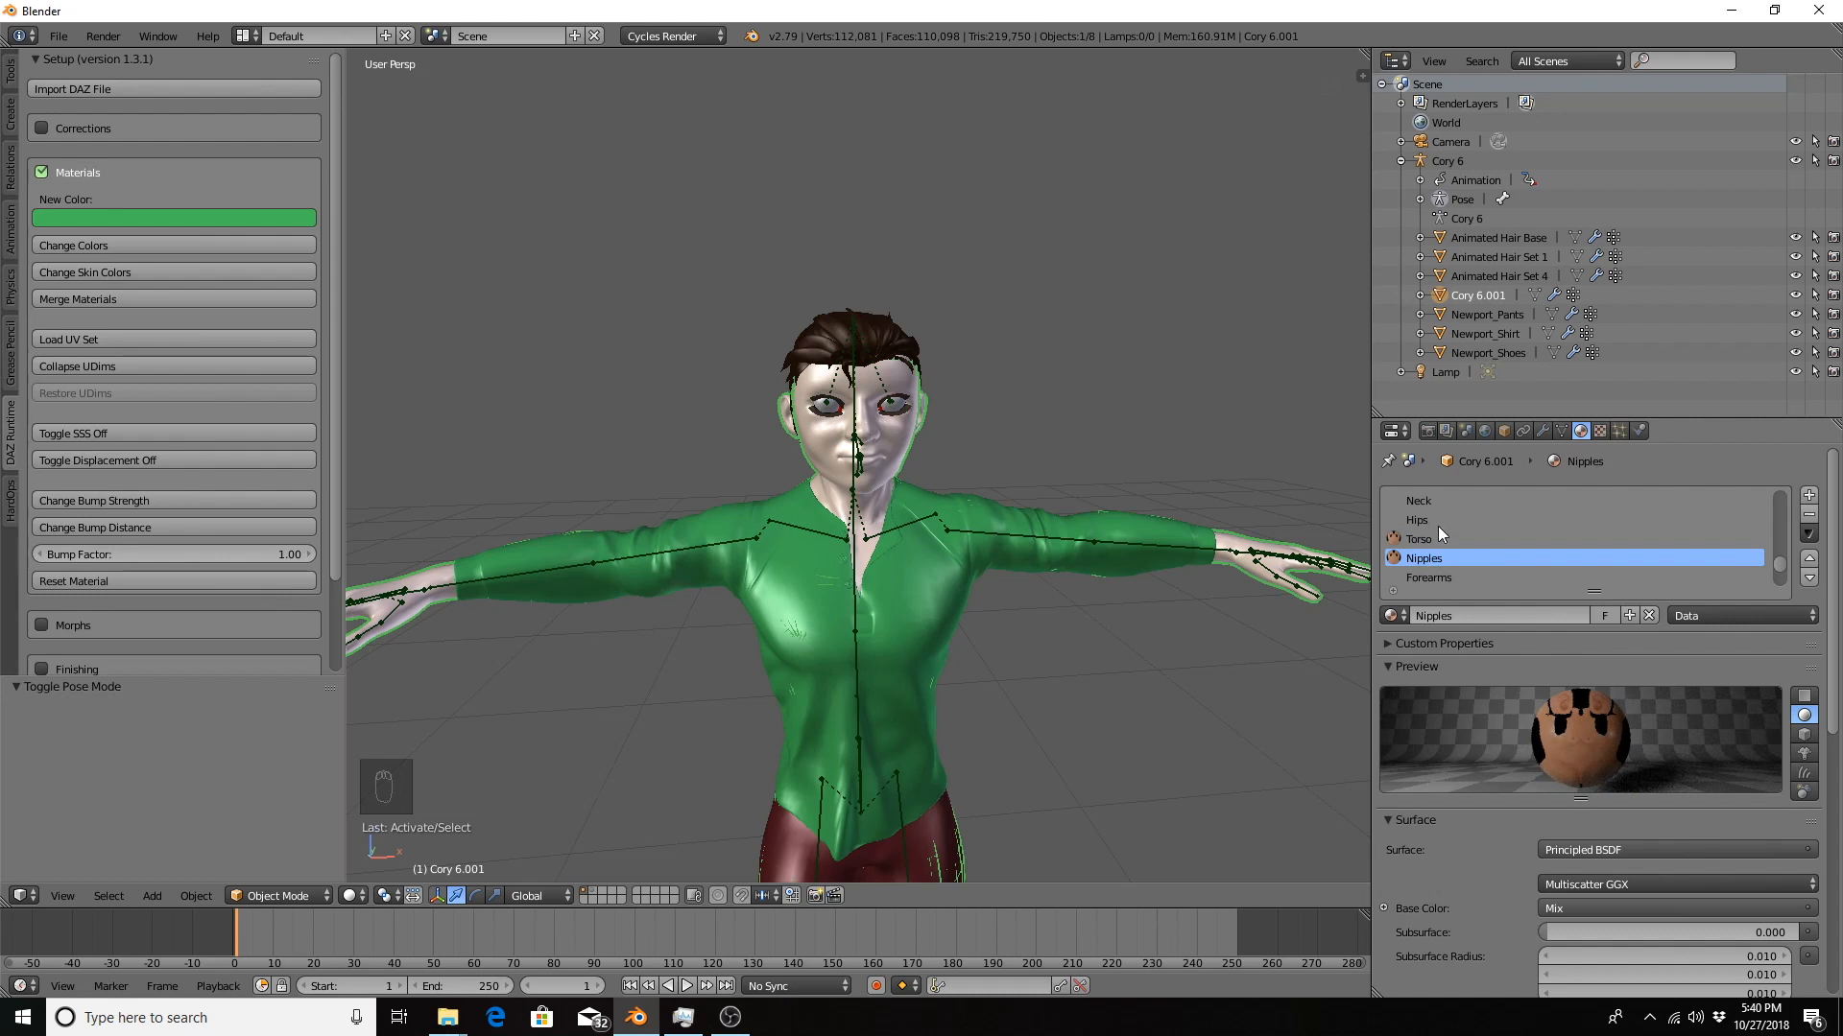
scroll(1438, 526, up, 5)
scroll(1443, 518, up, 2)
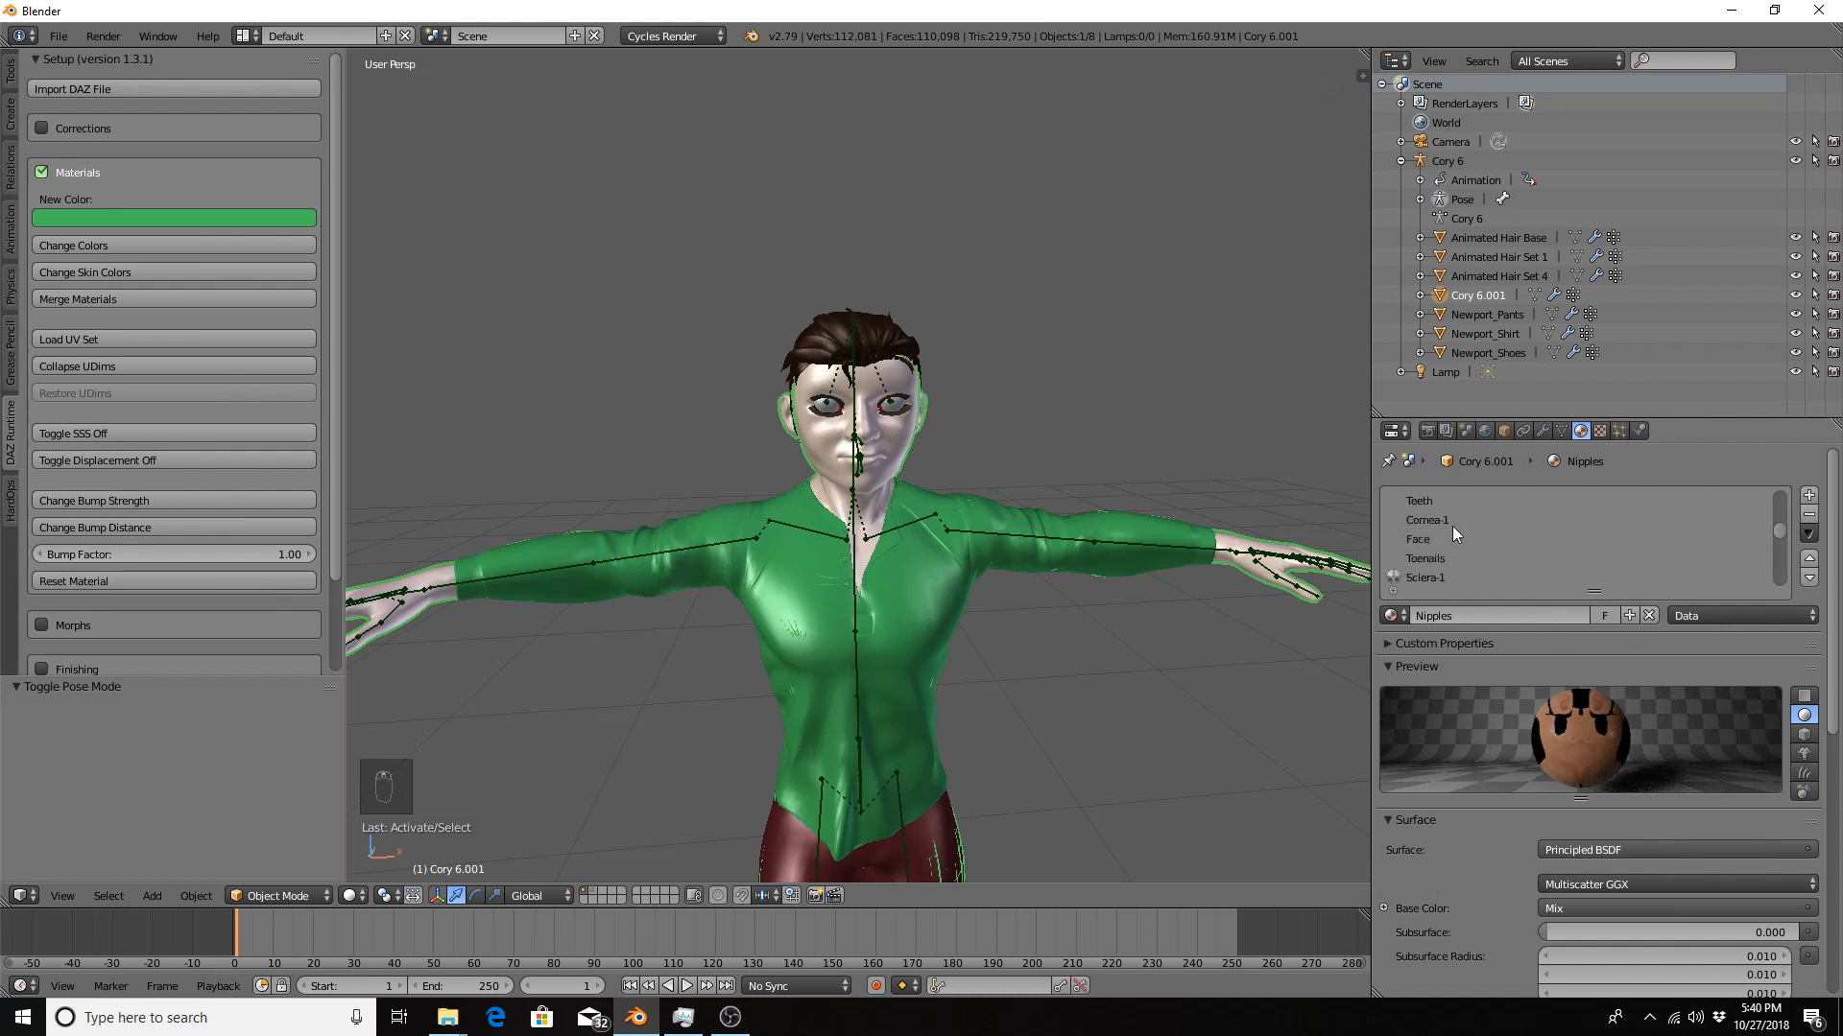
click(1451, 535)
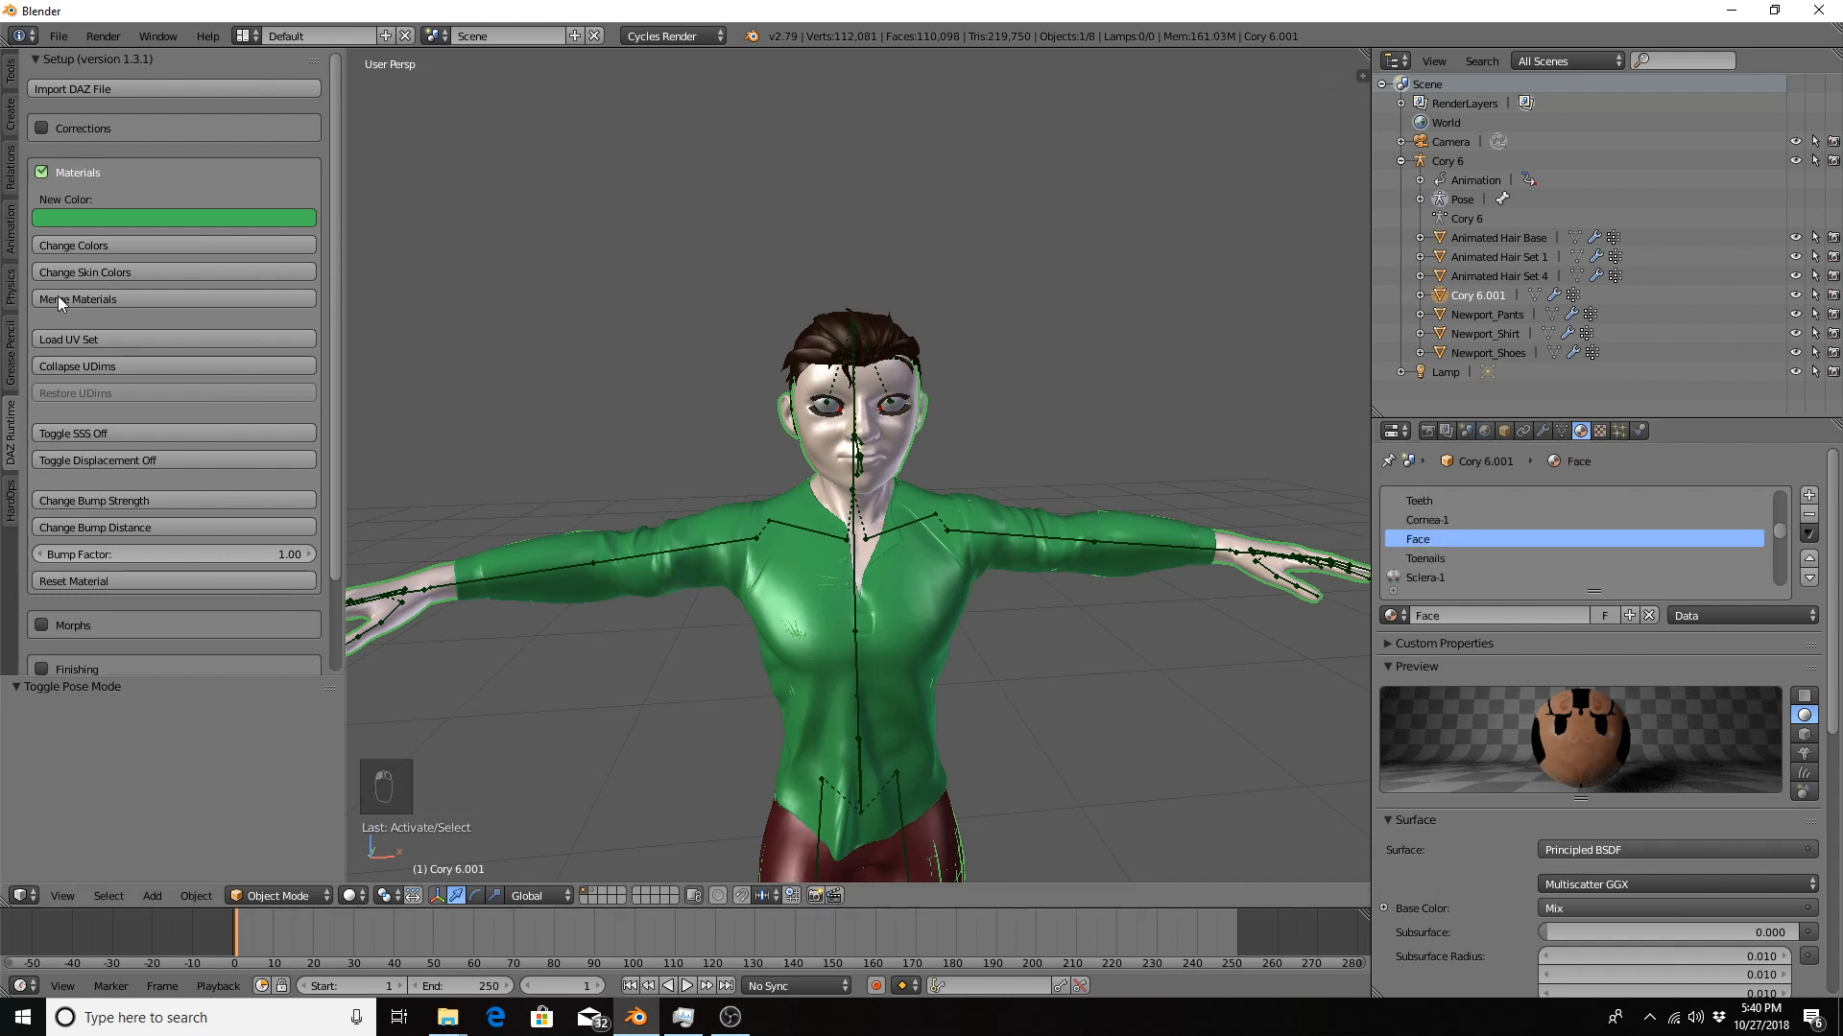
Merge the duplicate materials of the Cory 6.001 body mesh and review the material list from its start down to Nostrils.
click(156, 294)
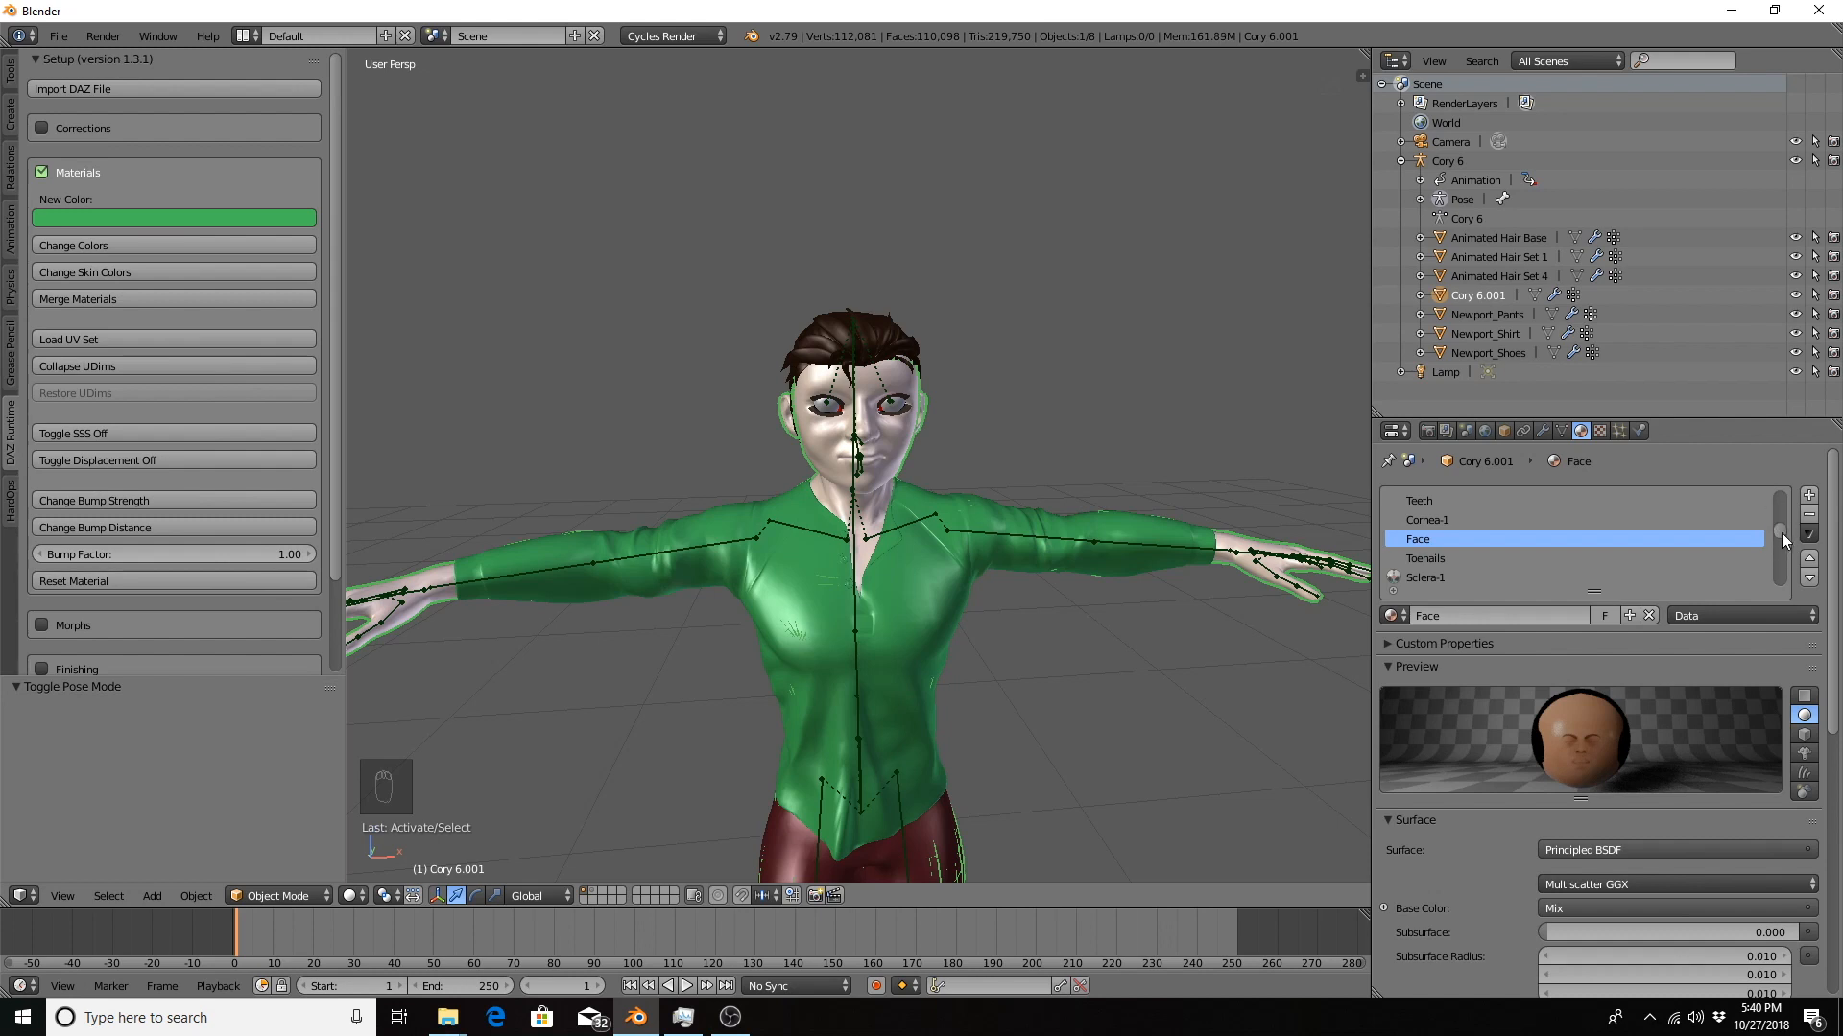
click(135, 298)
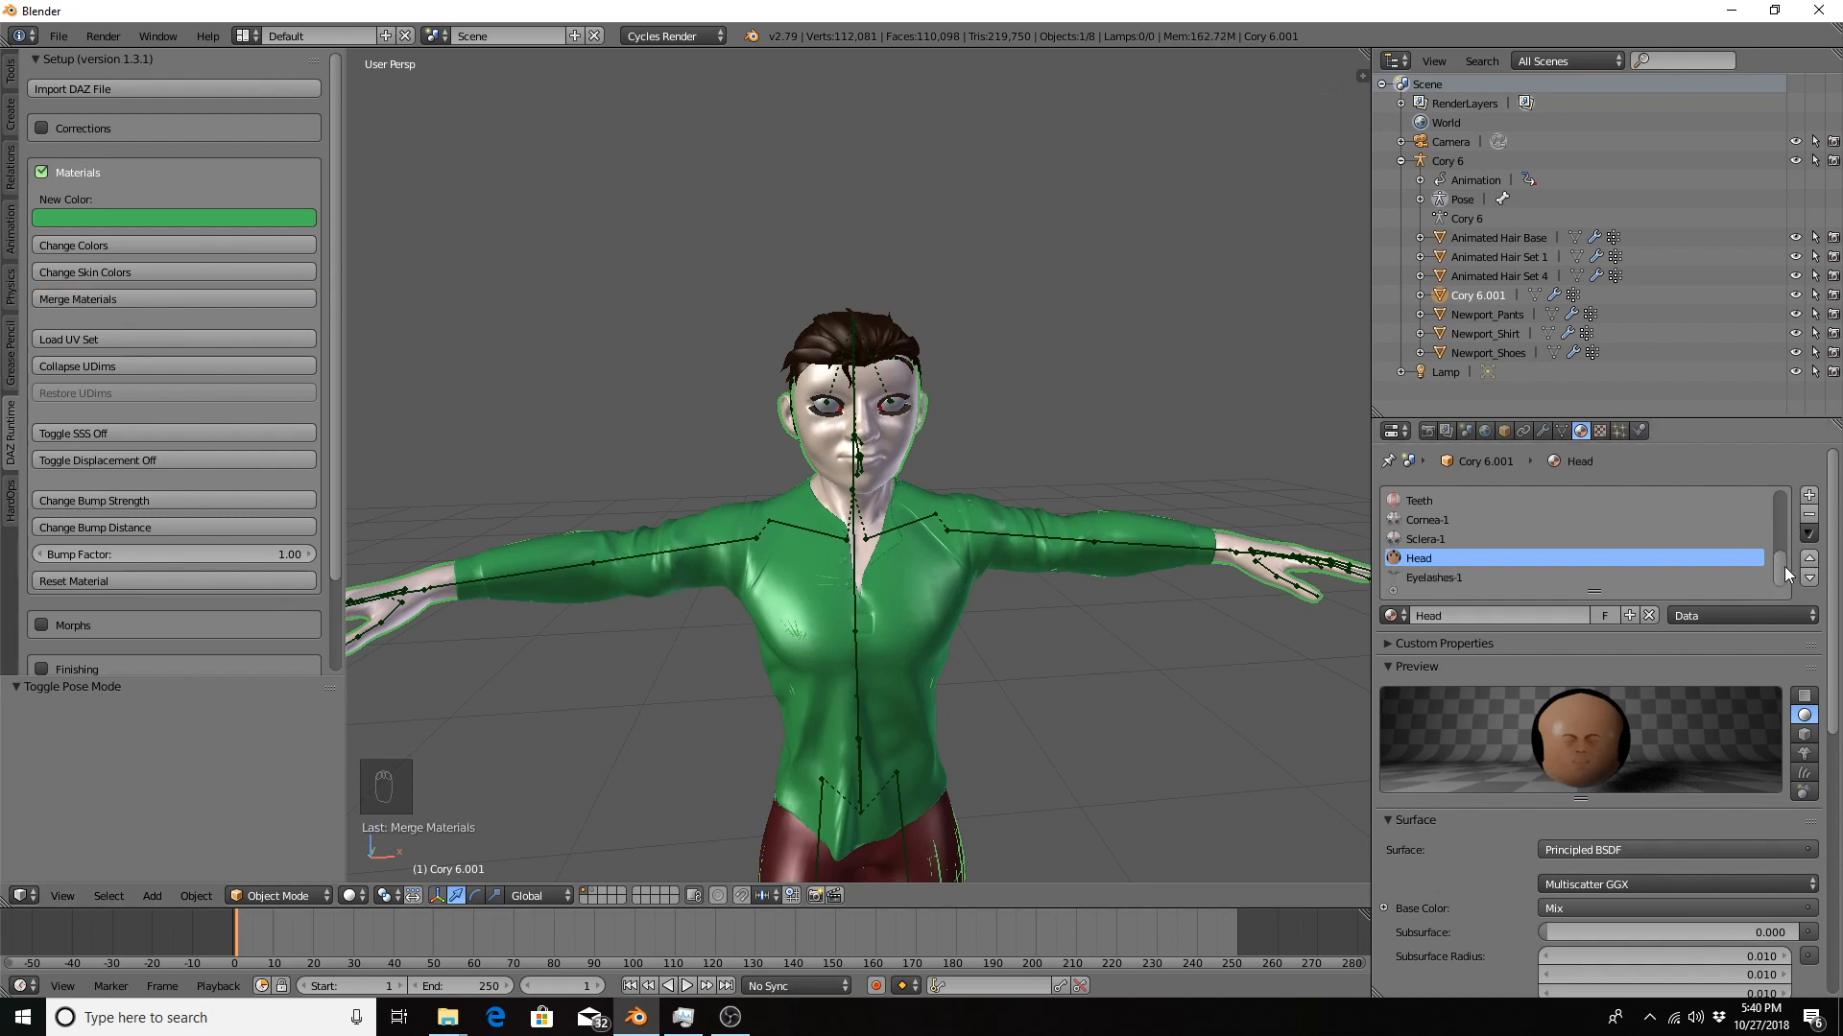
drag(1784, 566, 1781, 501)
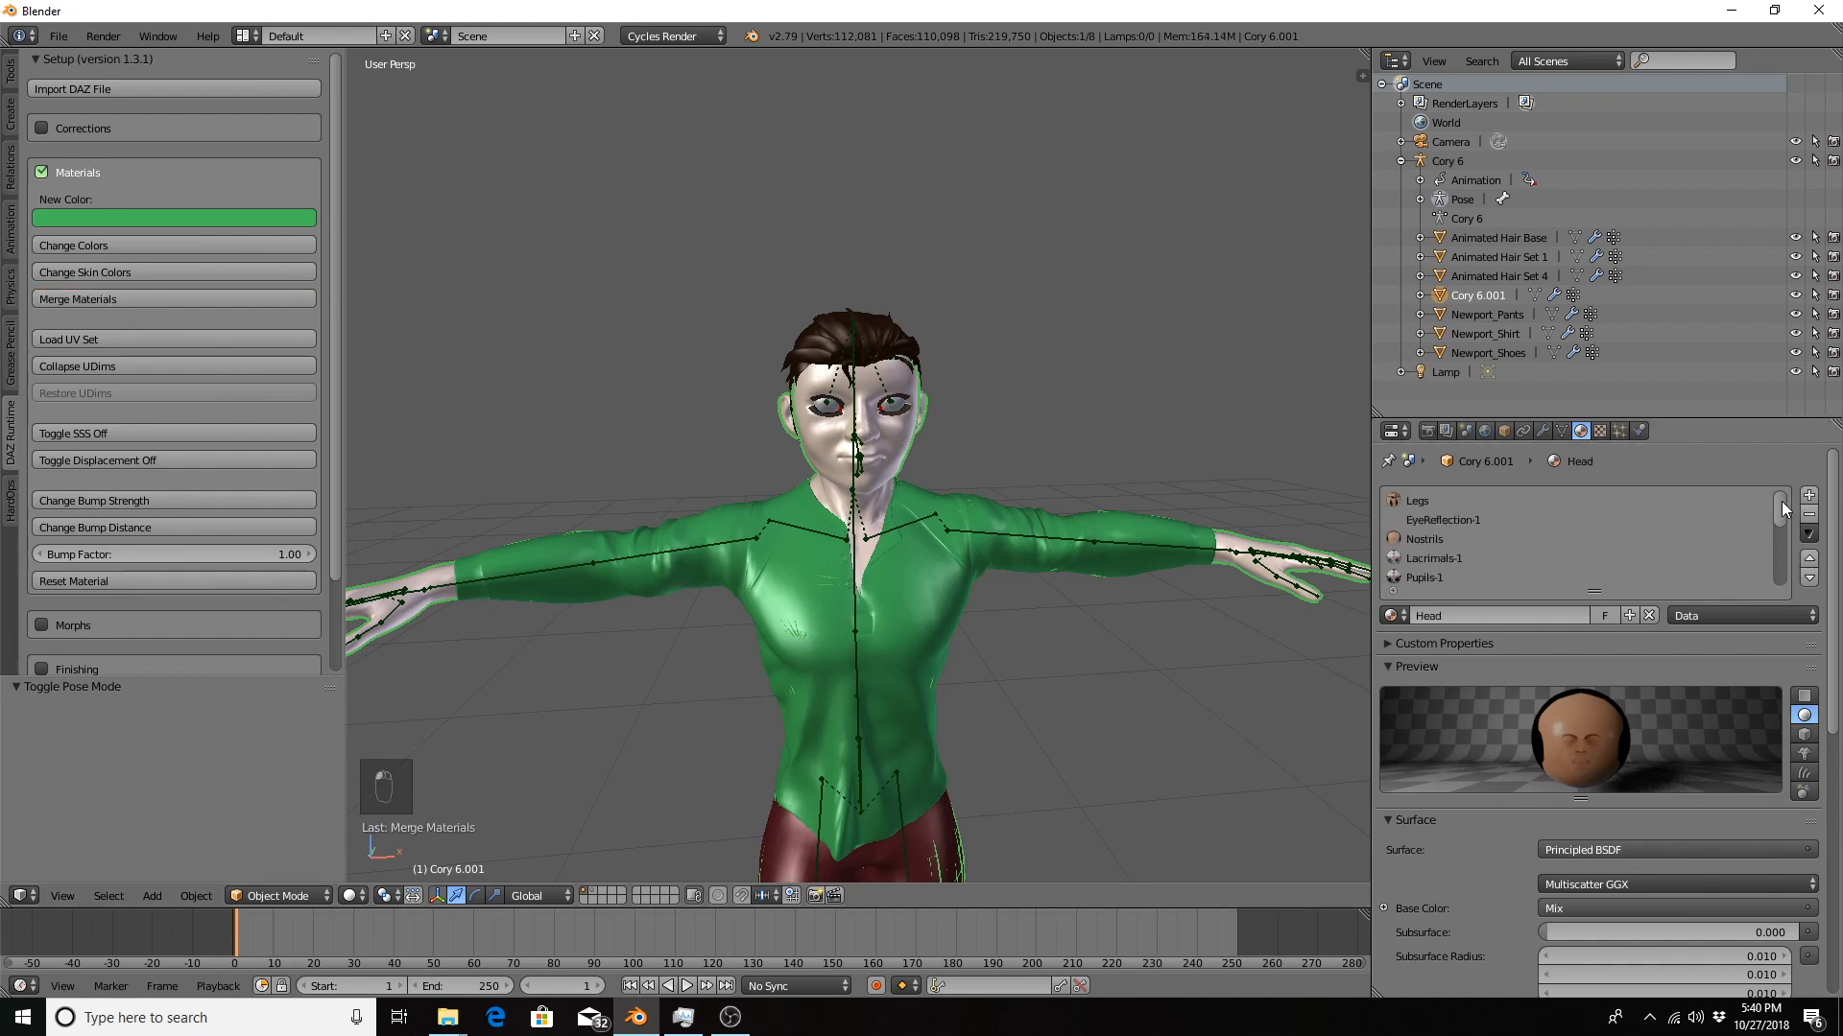
click(1464, 520)
click(1454, 540)
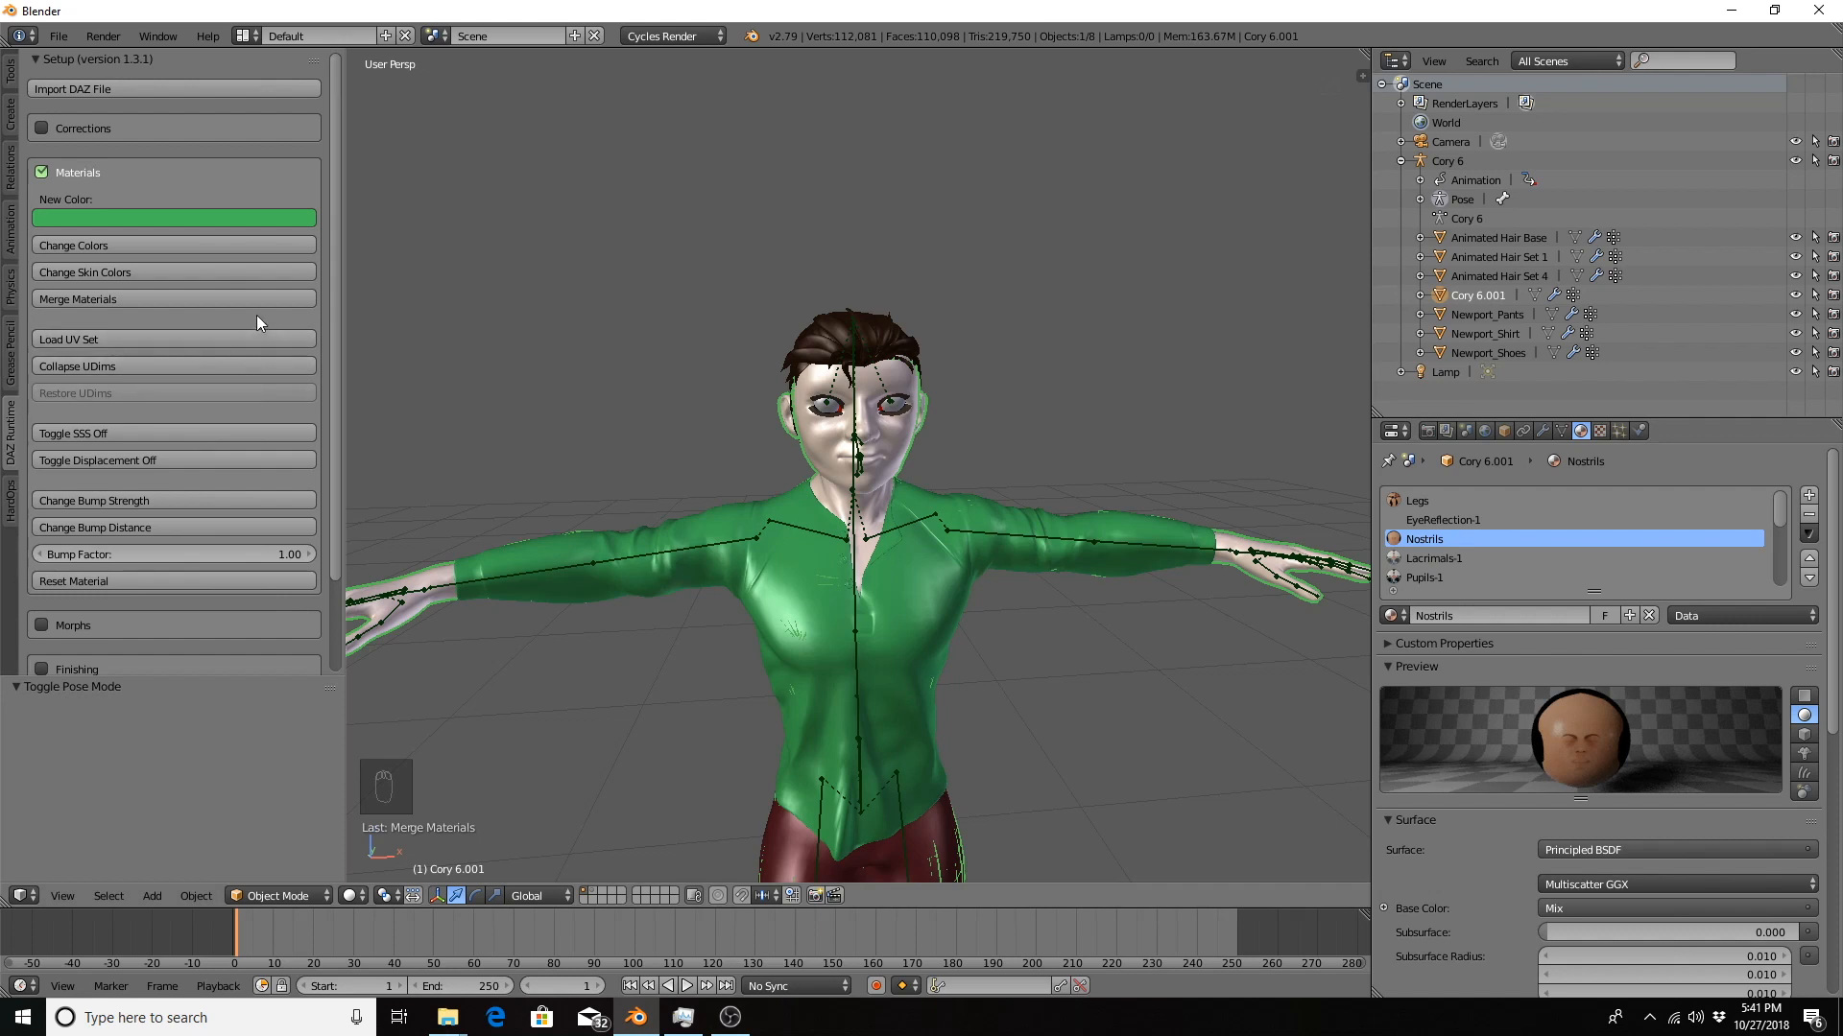
Hide the Materials options, show the Morphs options and look at the morph import folder without importing anything.
scroll(261, 365, down, 2)
scroll(266, 374, down, 1)
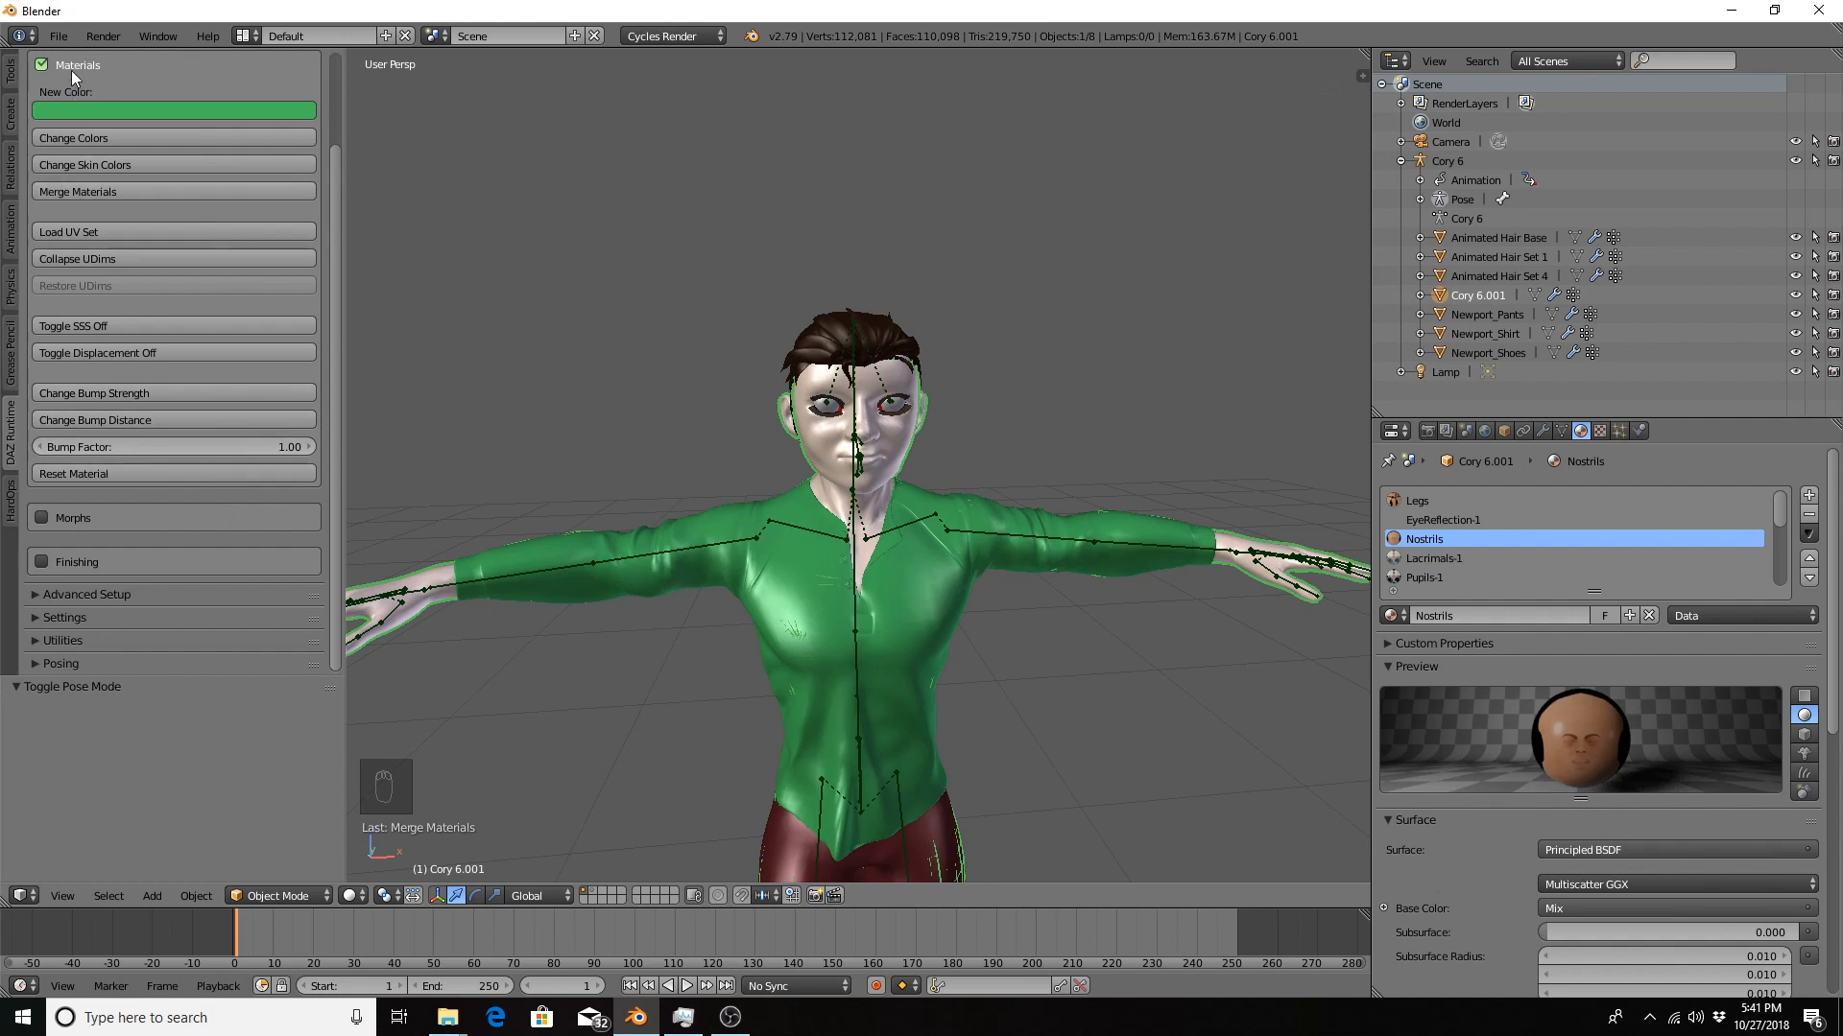
click(48, 63)
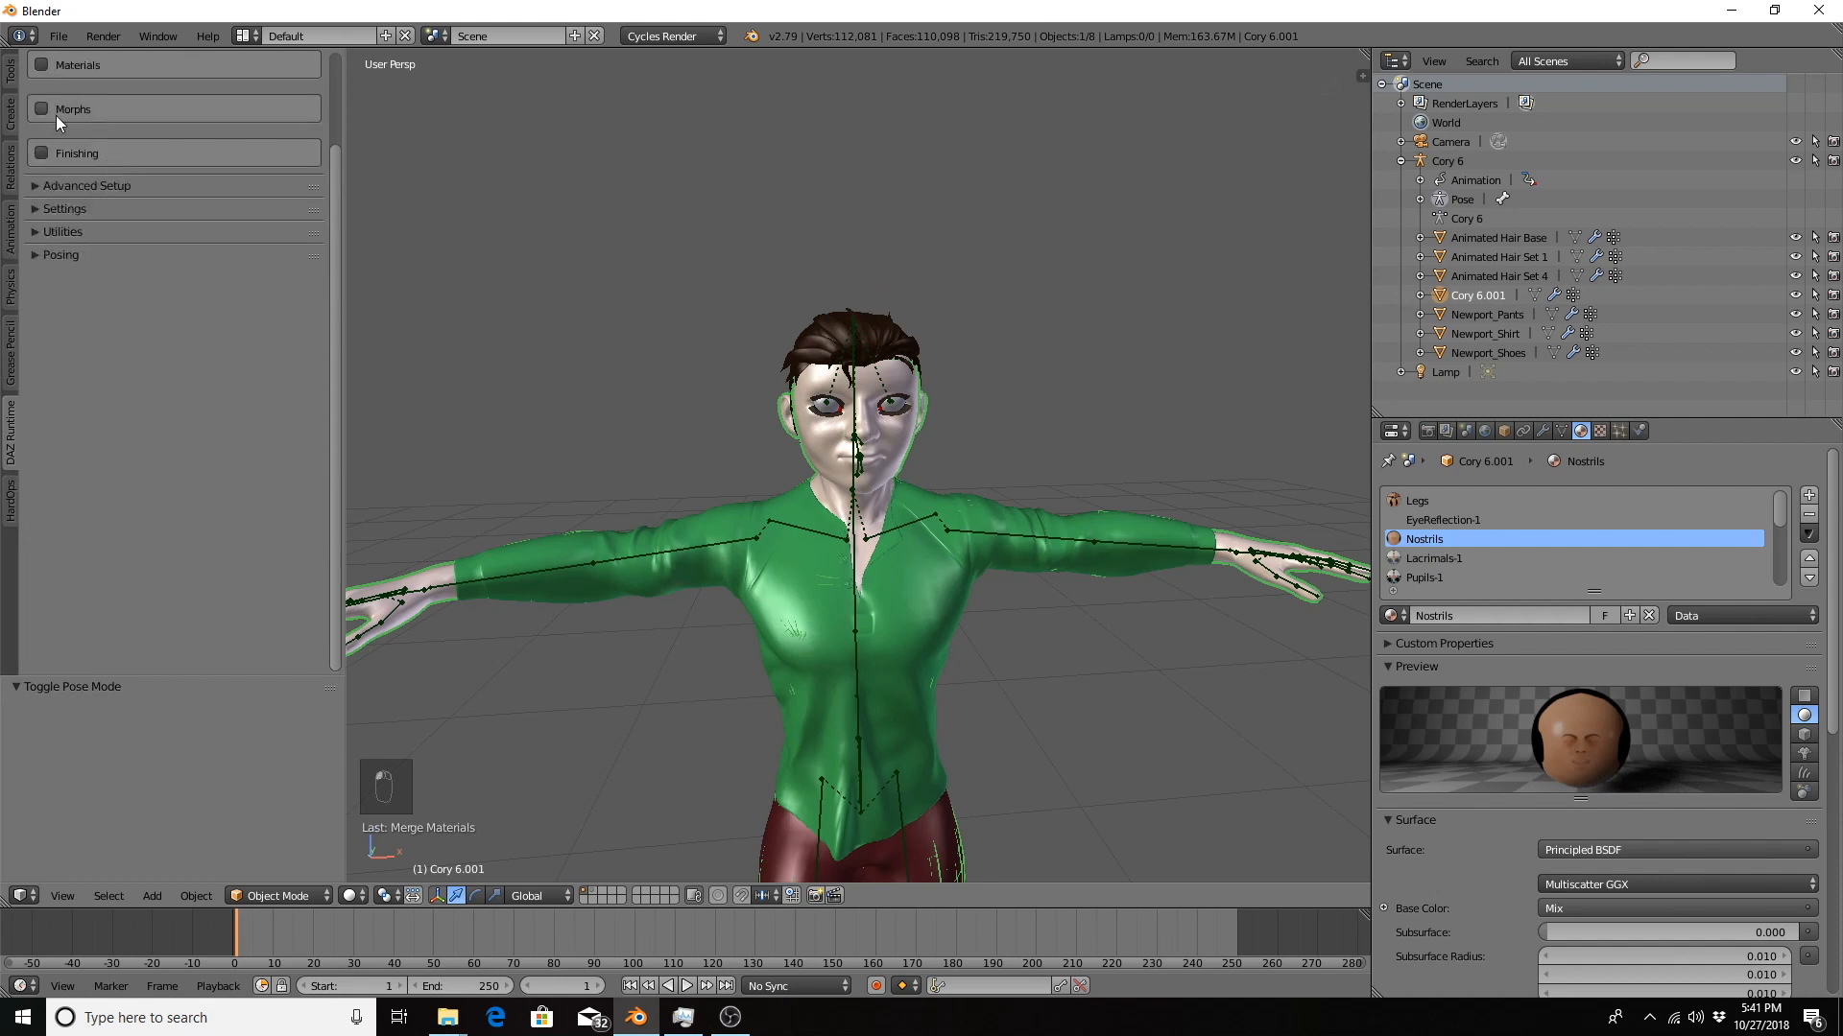
click(43, 109)
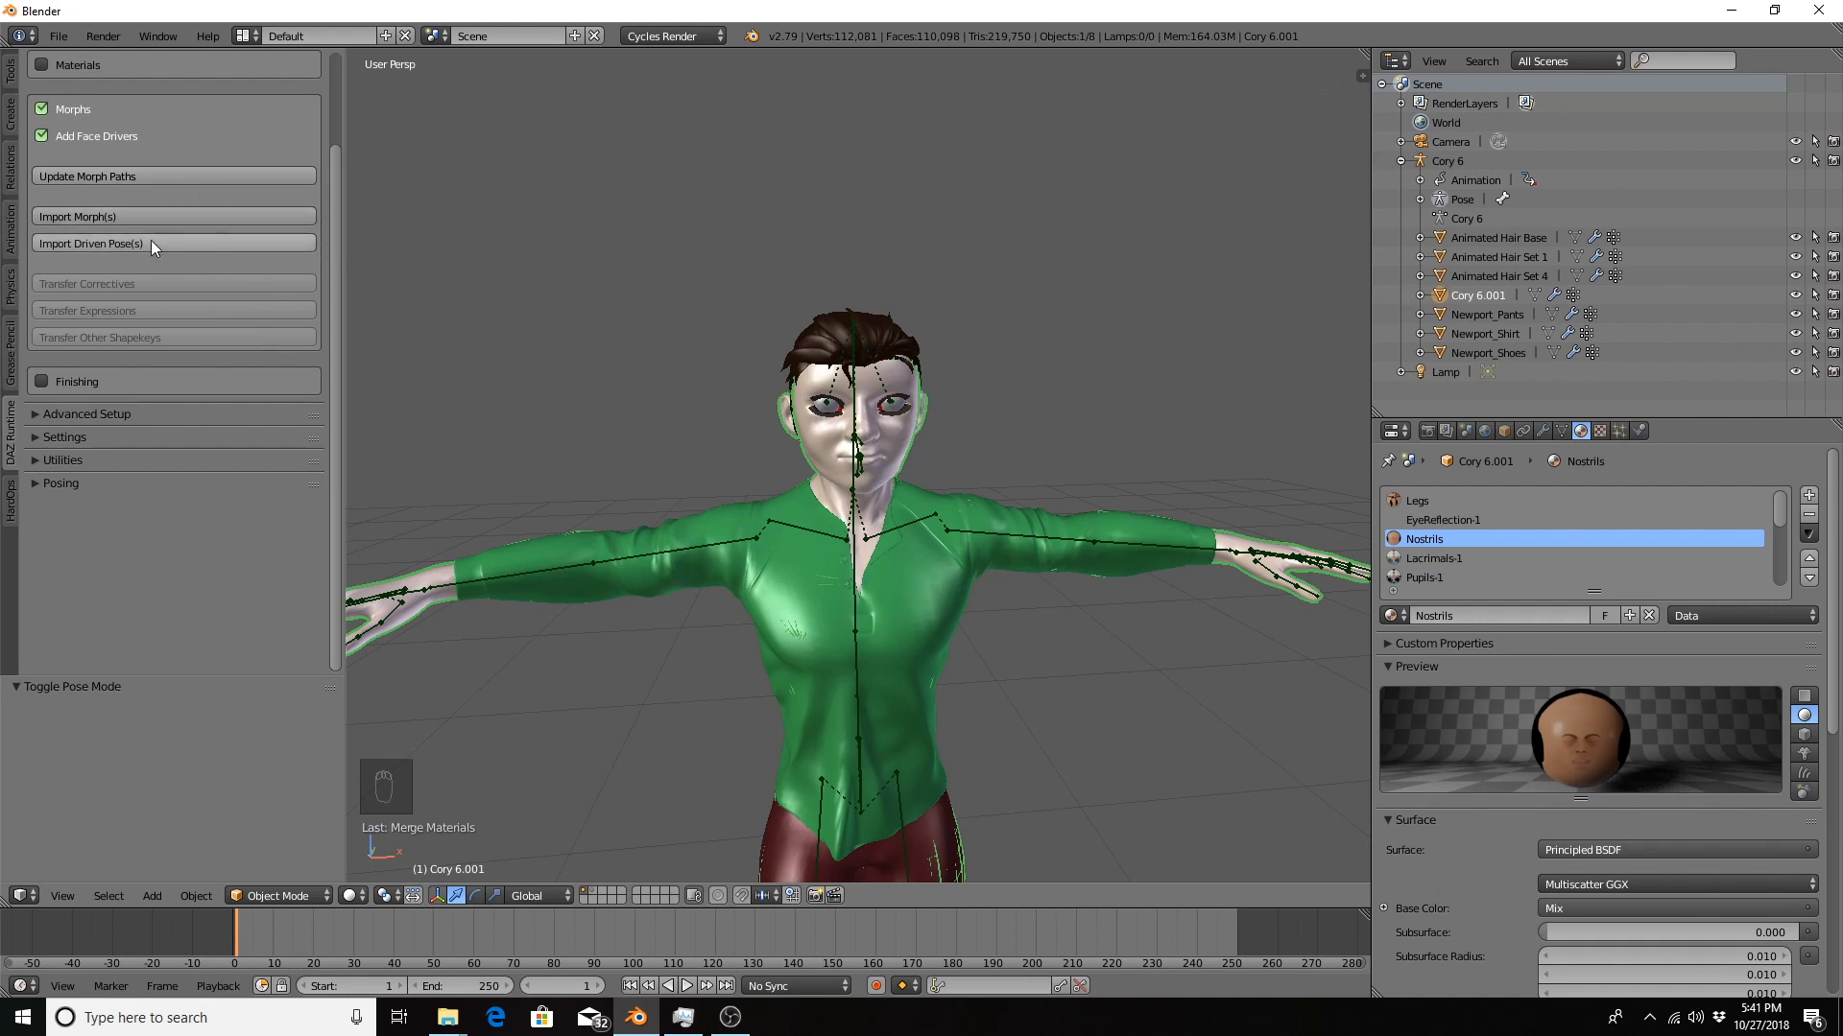
click(173, 217)
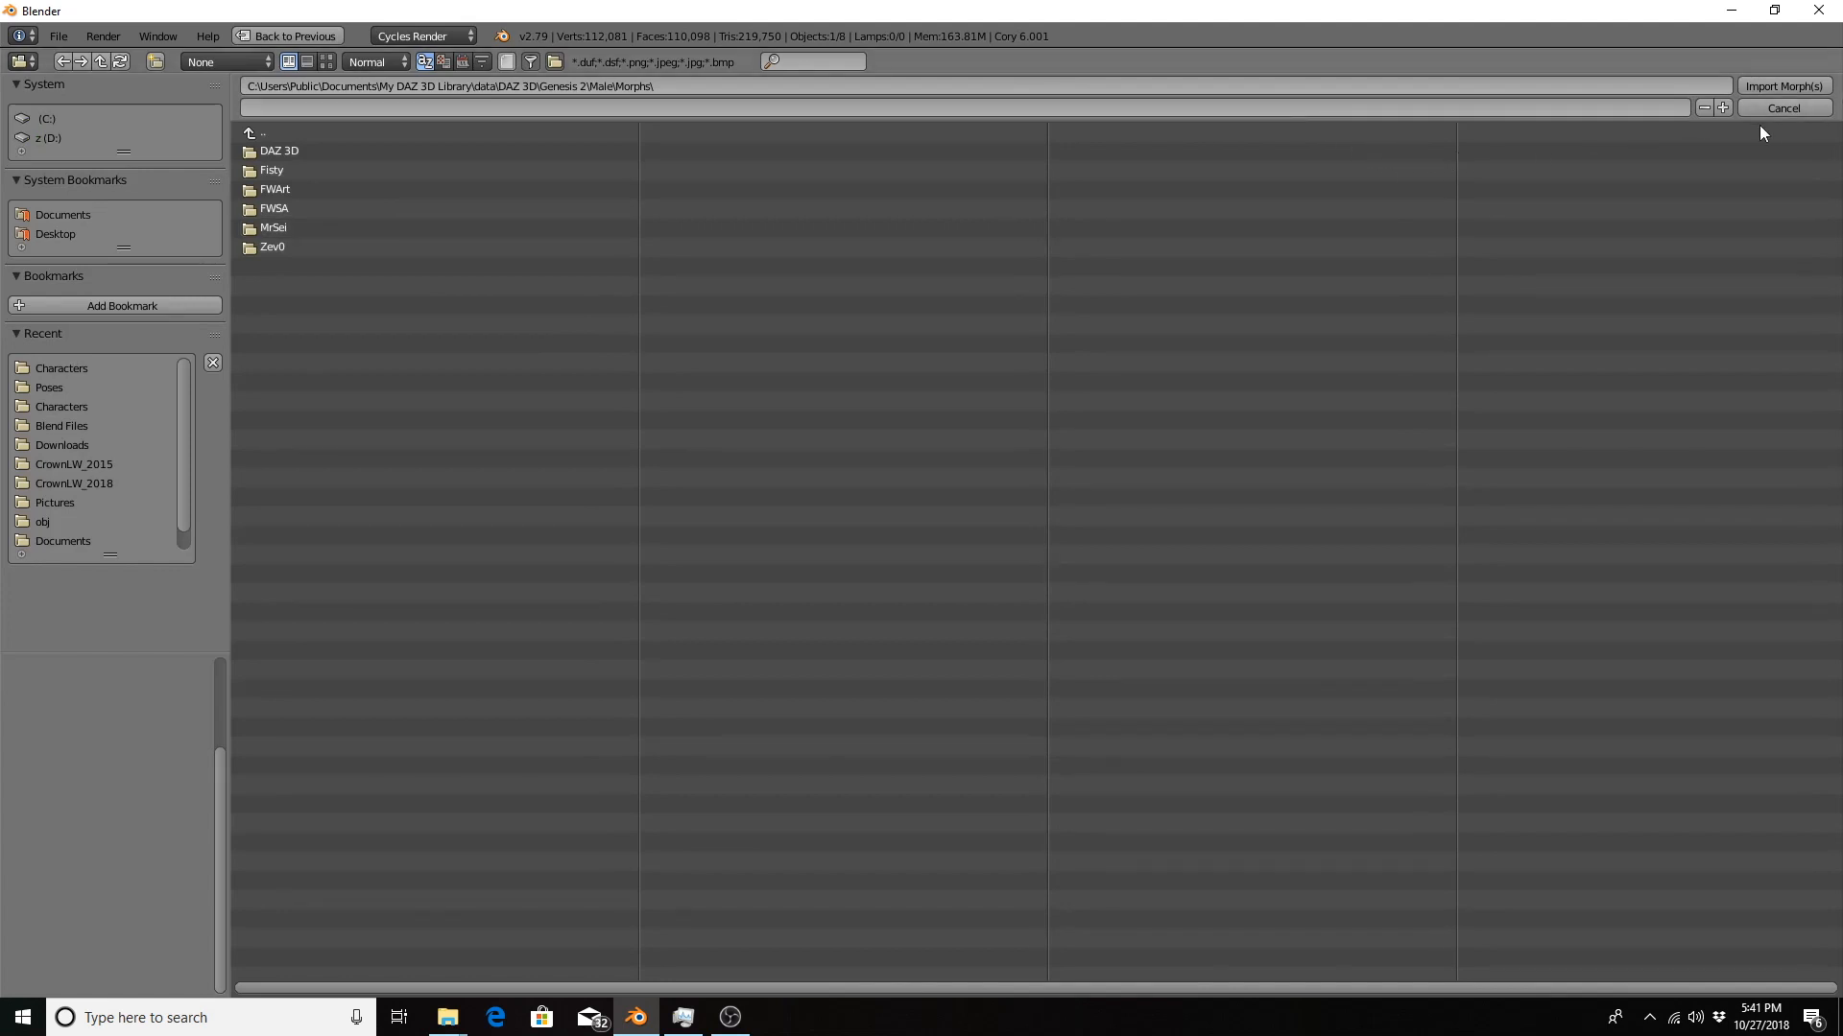
click(1781, 110)
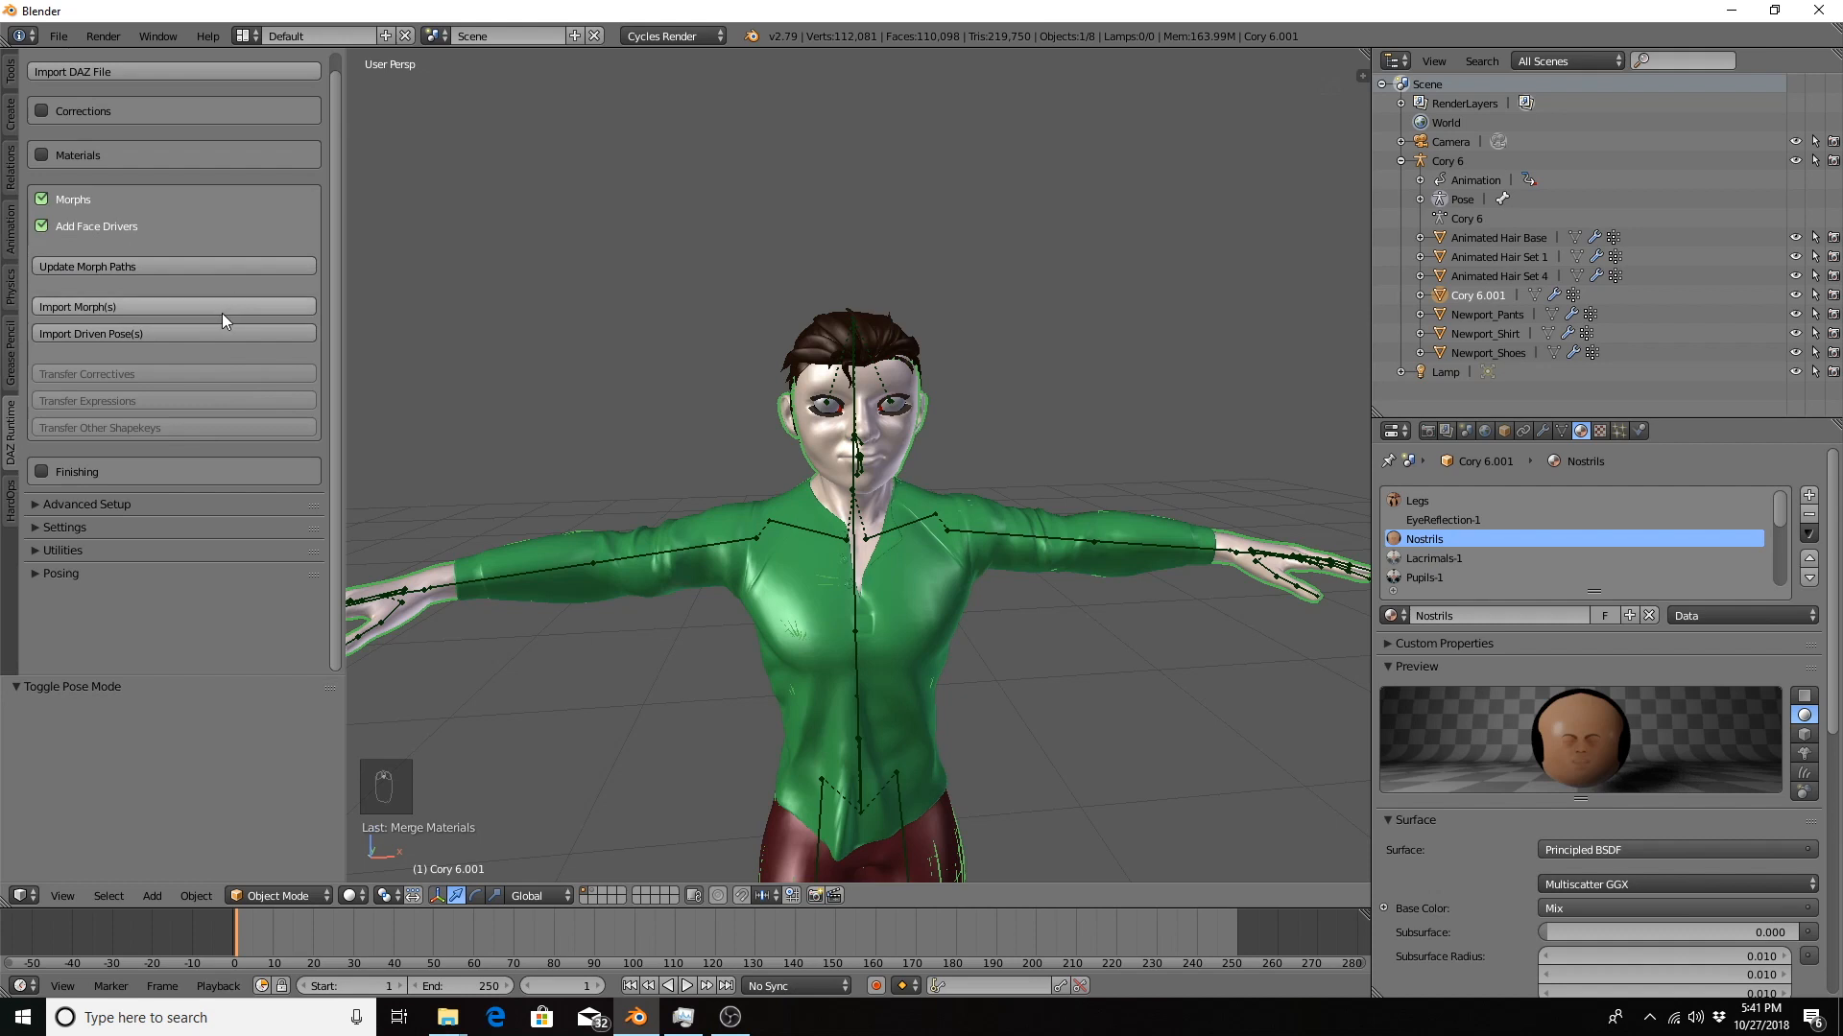
Select the Cory 6 armature and update its morph paths.
scroll(222, 313, up, 2)
click(1461, 163)
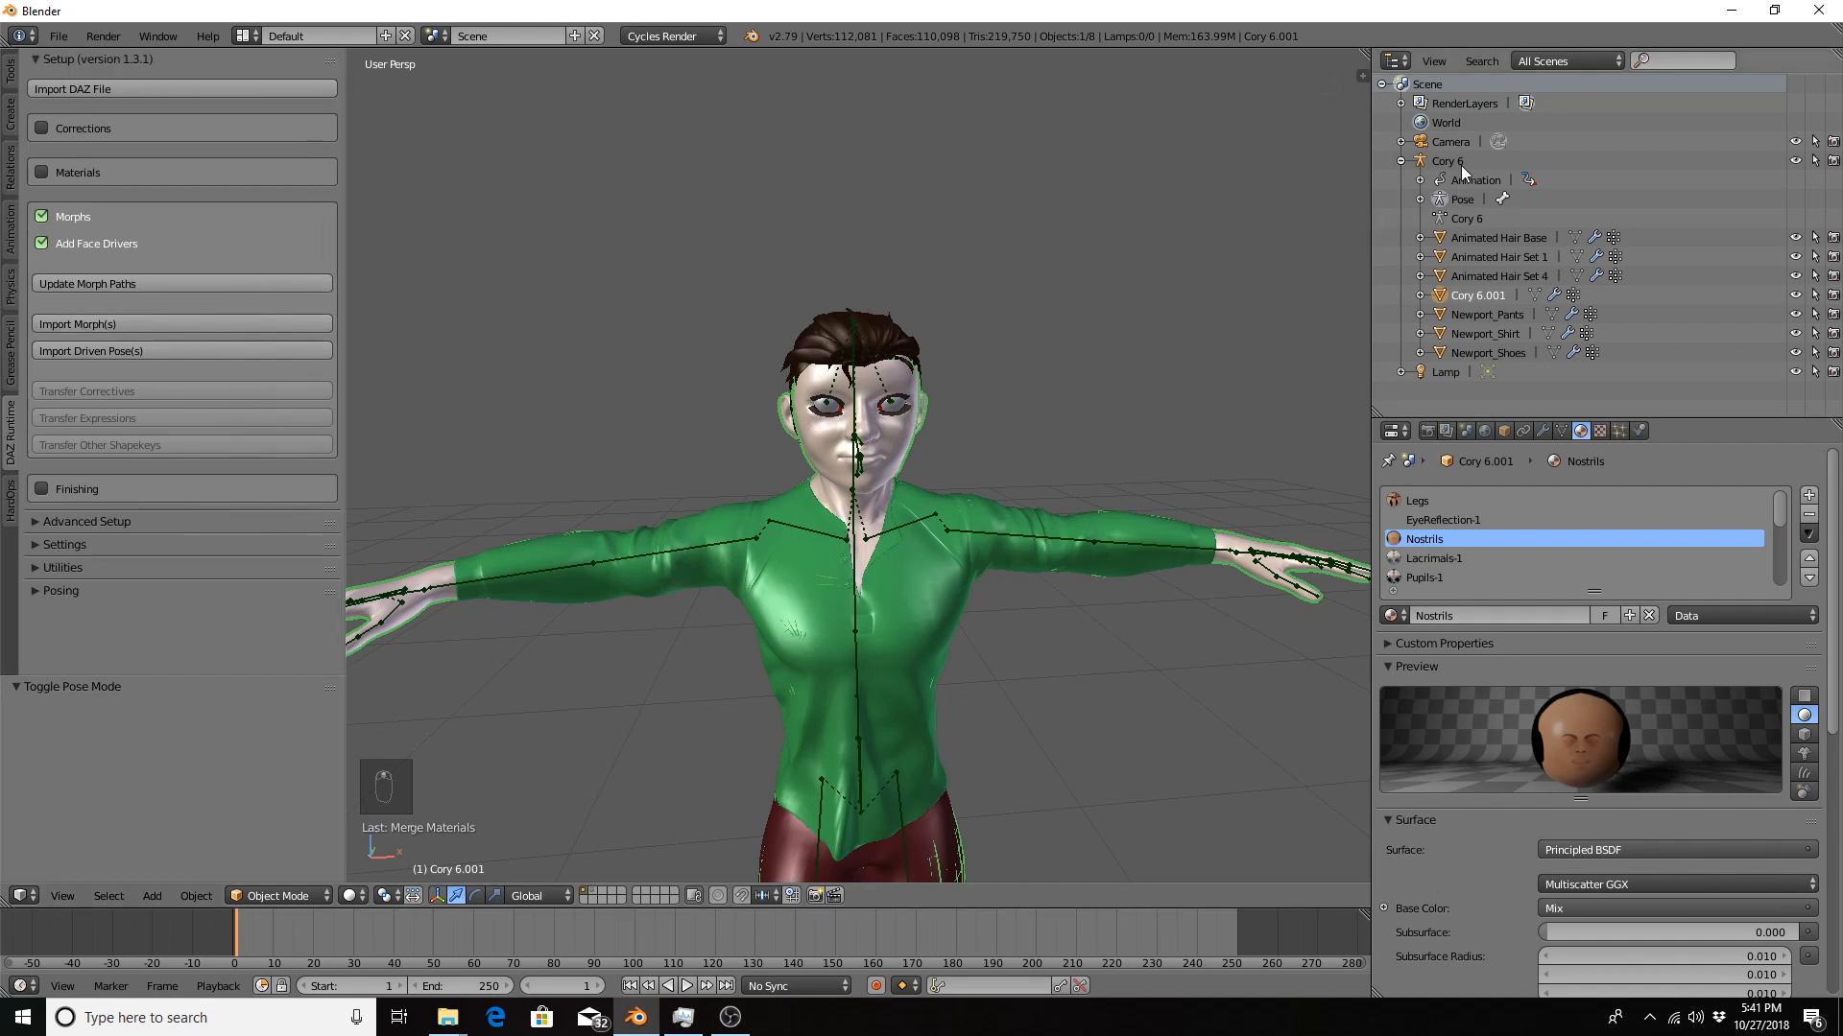
click(1481, 217)
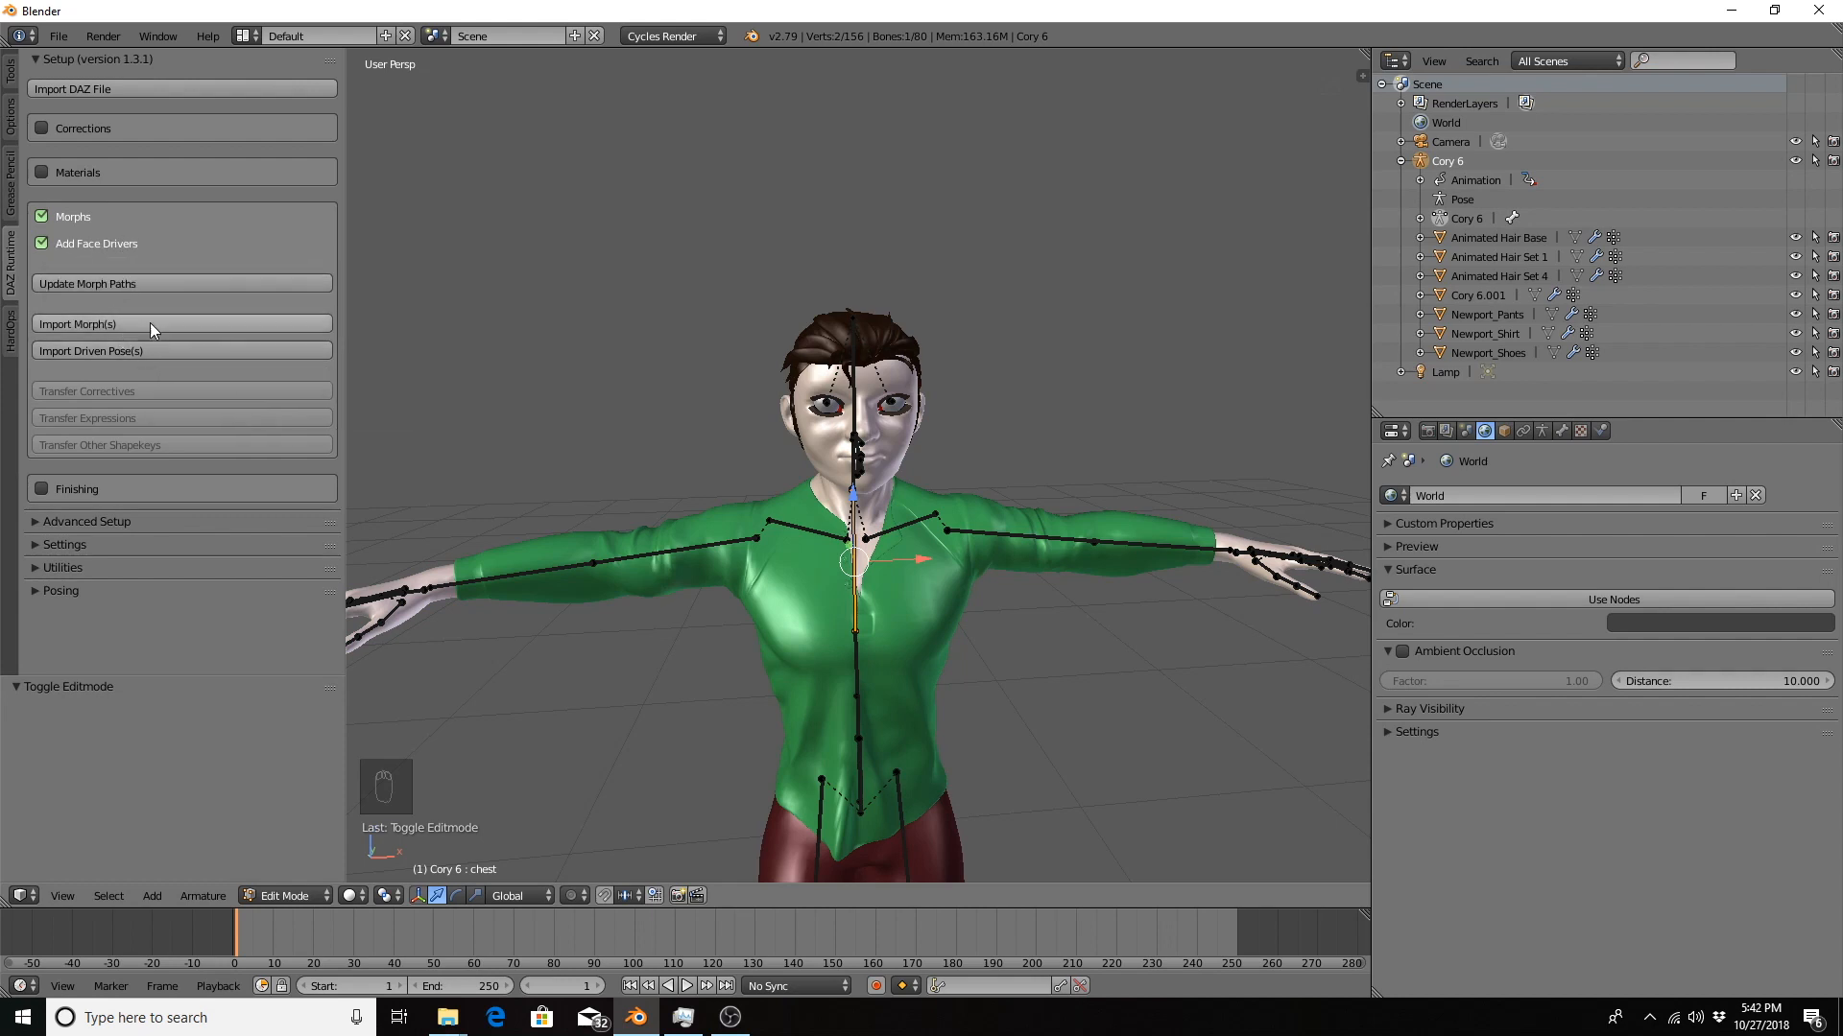
click(157, 283)
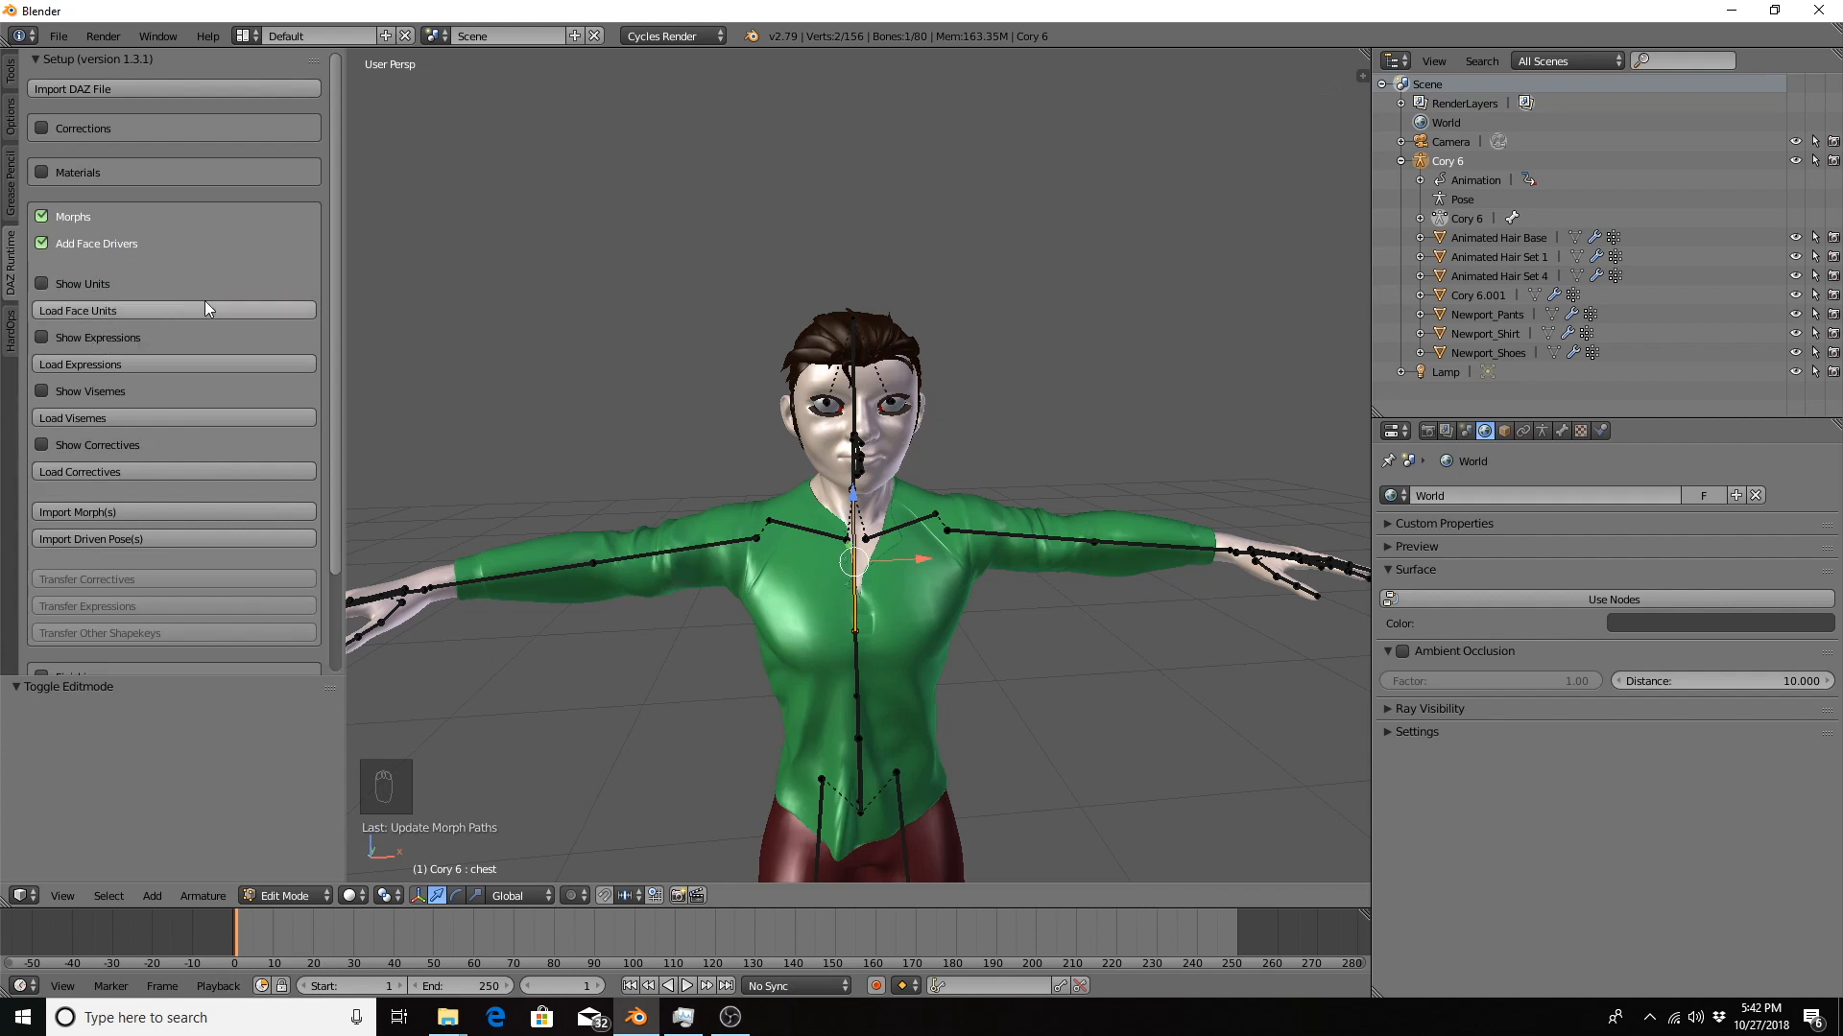
Frame the character's face and return the Cory 6 armature to Object Mode.
middle_drag(987, 492, 1067, 477)
scroll(1062, 538, up, 4)
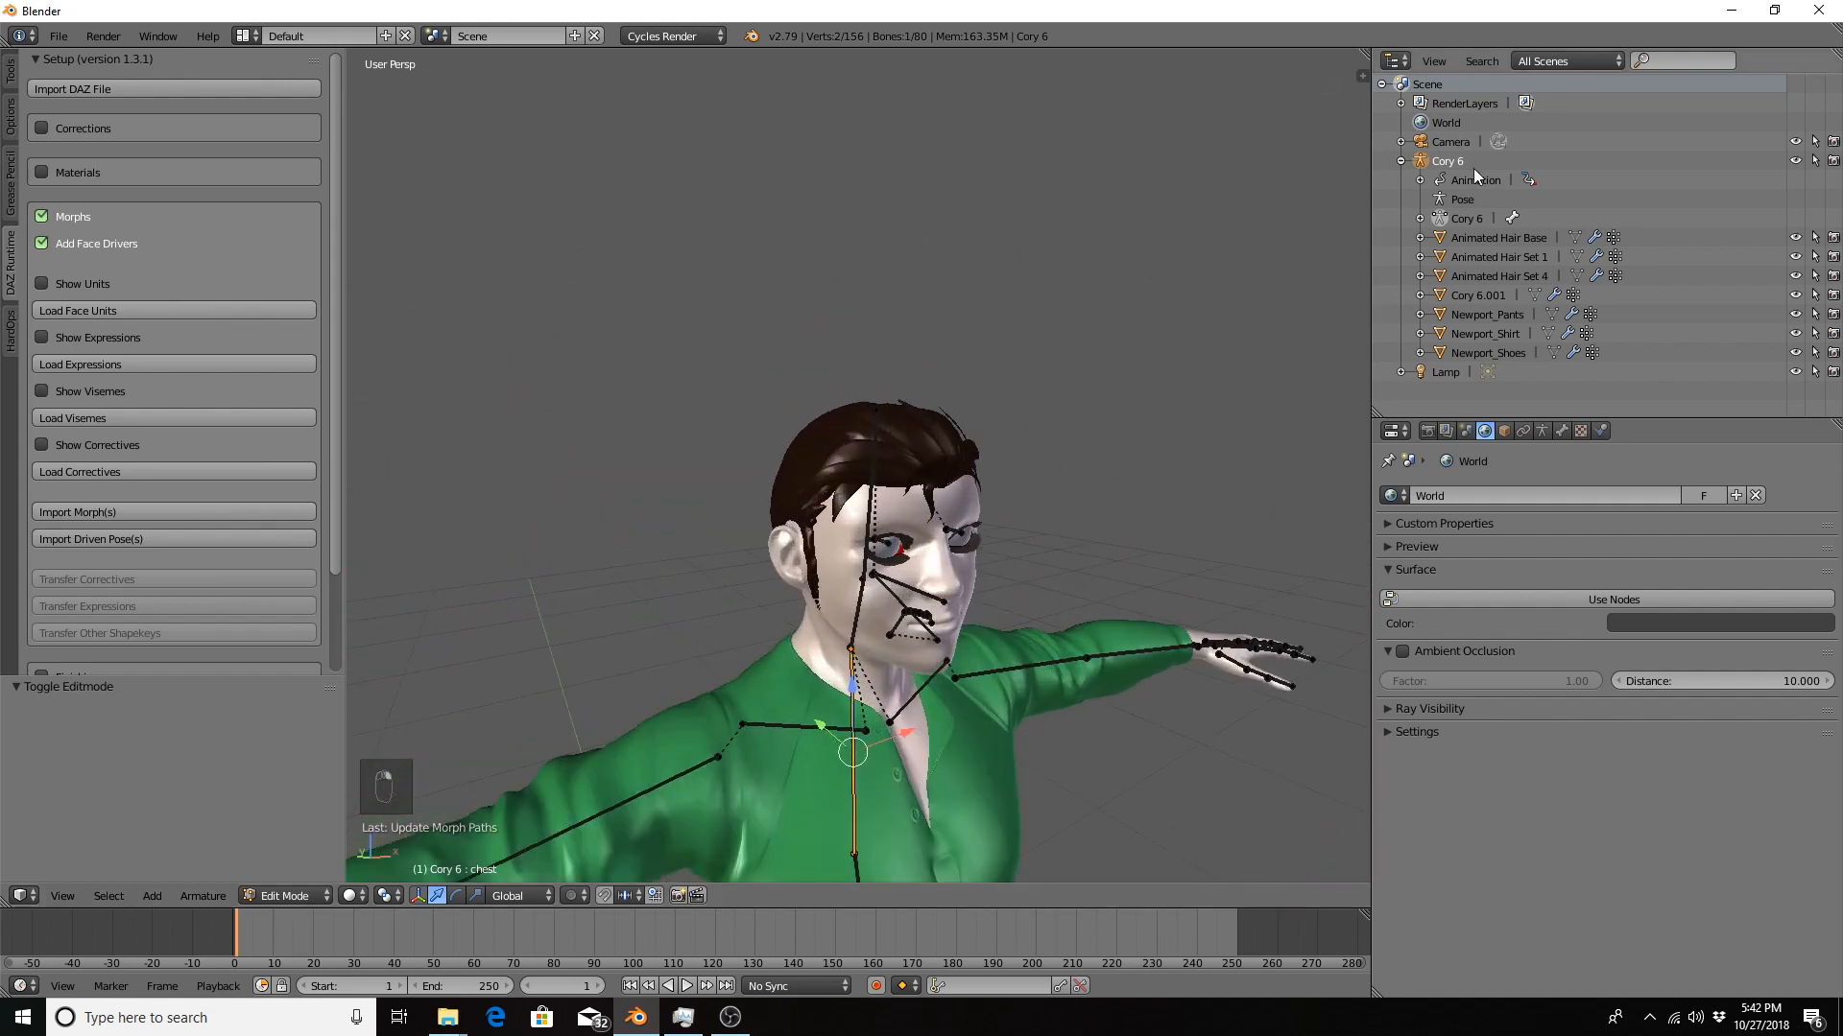
key(ctrl+Tab)
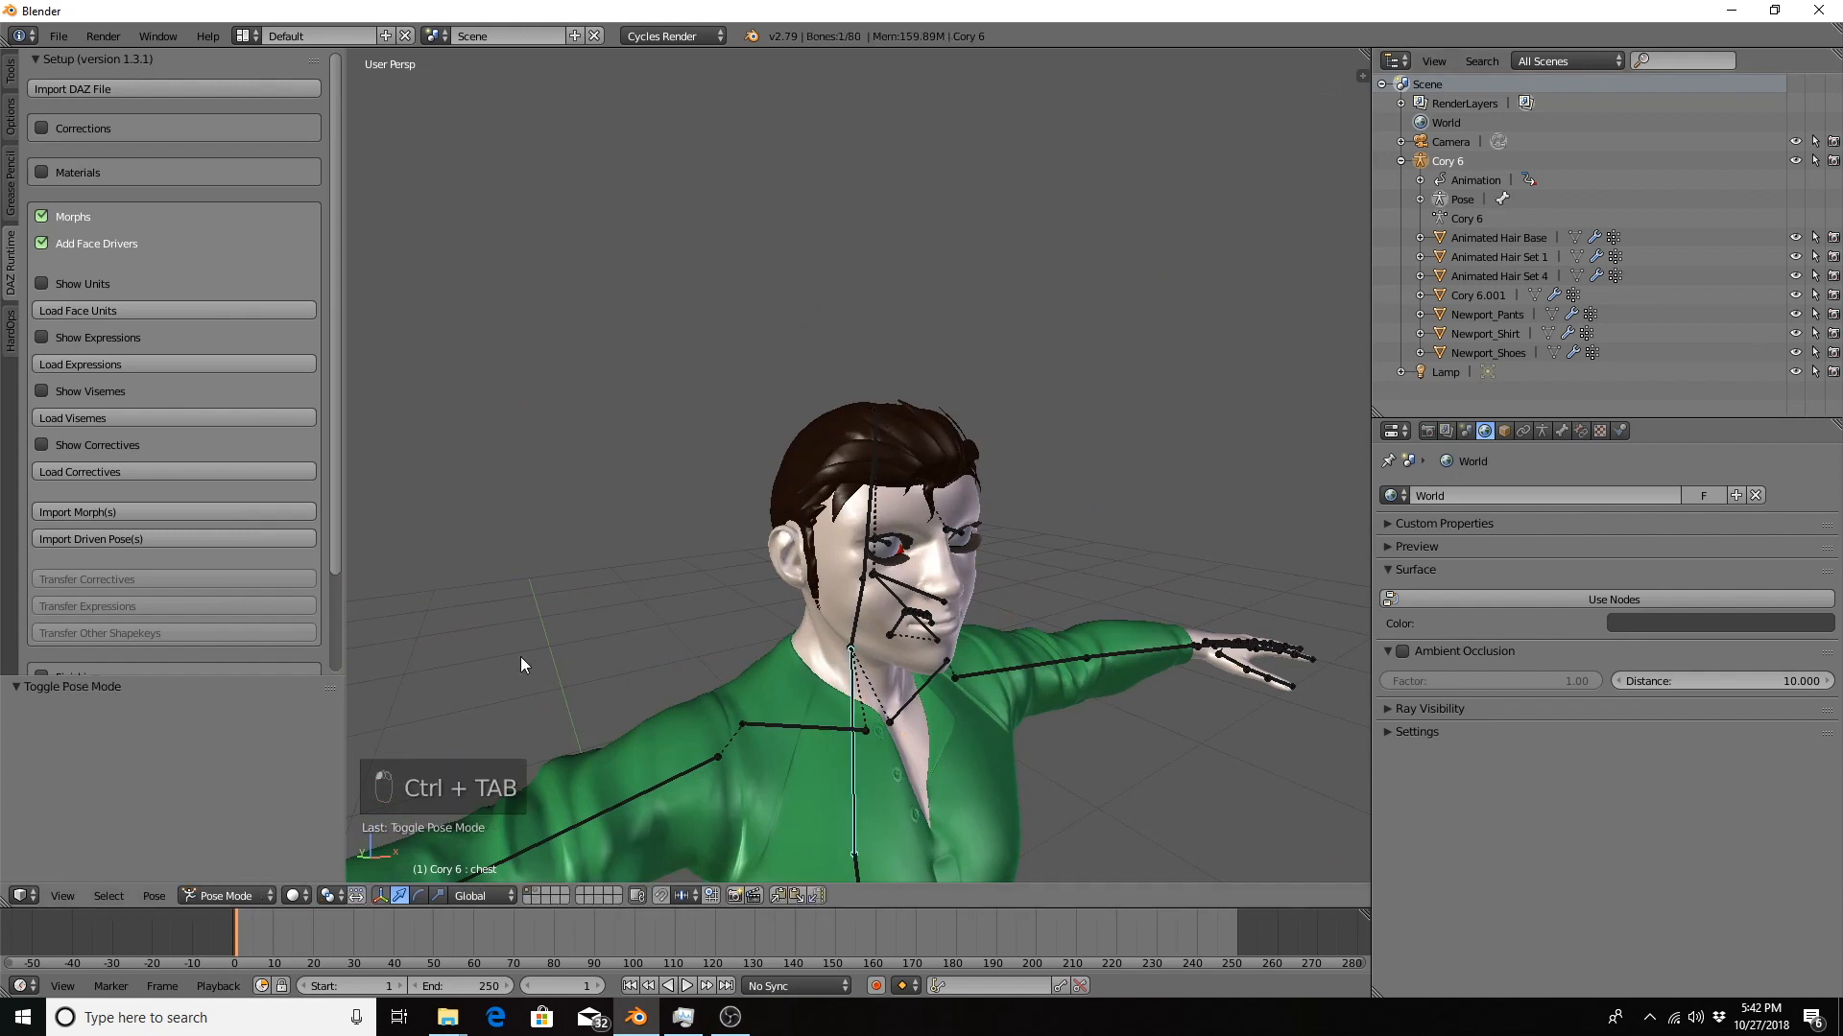
click(246, 894)
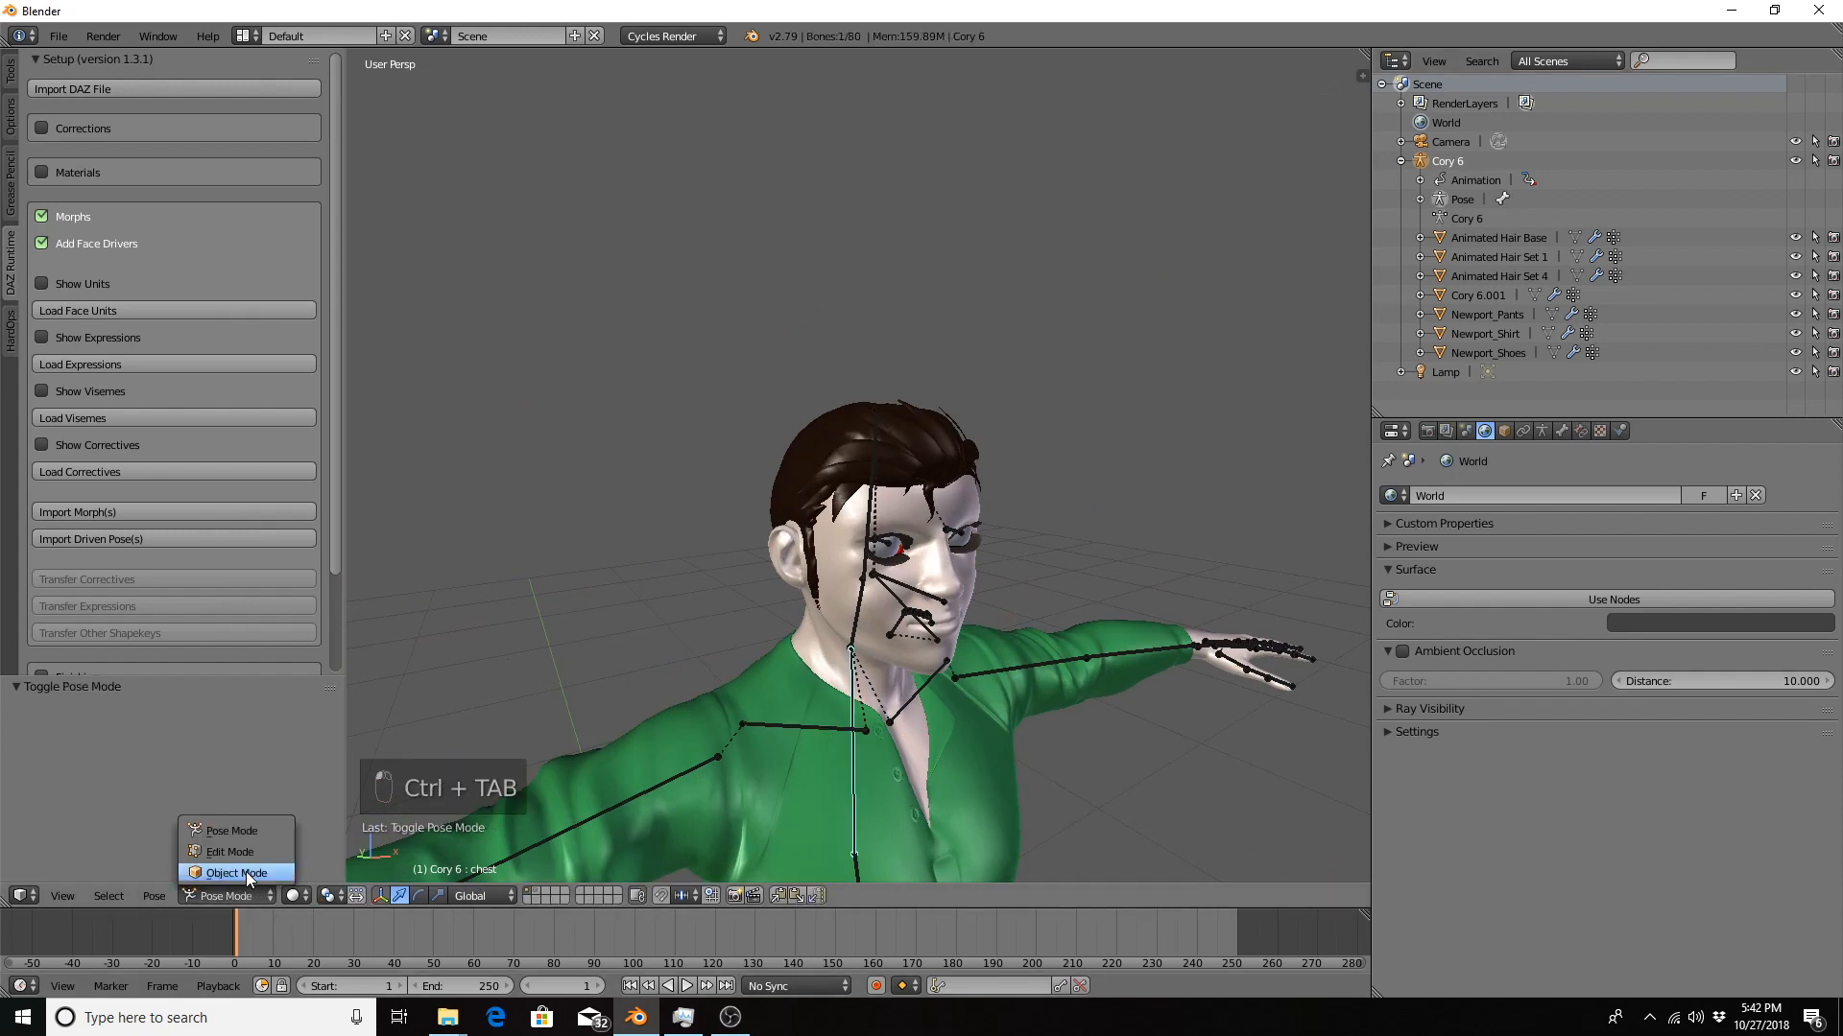
click(246, 872)
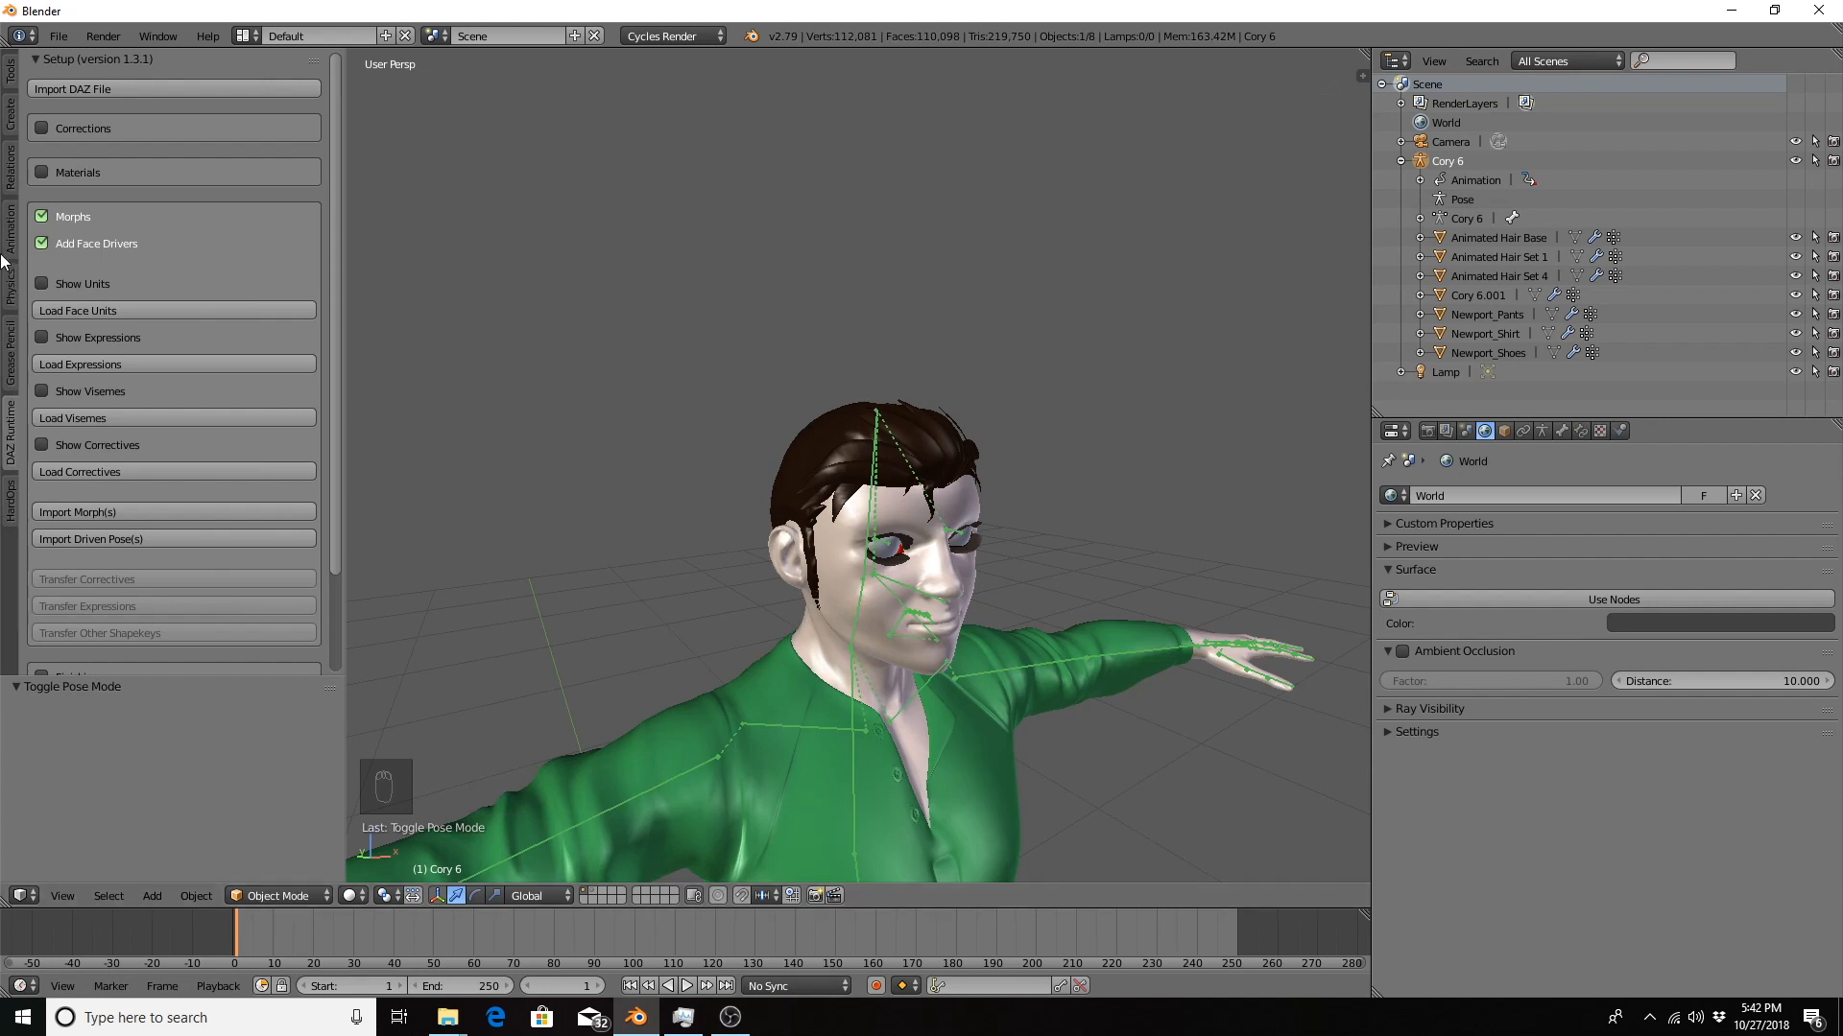
Show the face unit morphs available for loading and review the list down to the jaw morphs.
click(41, 284)
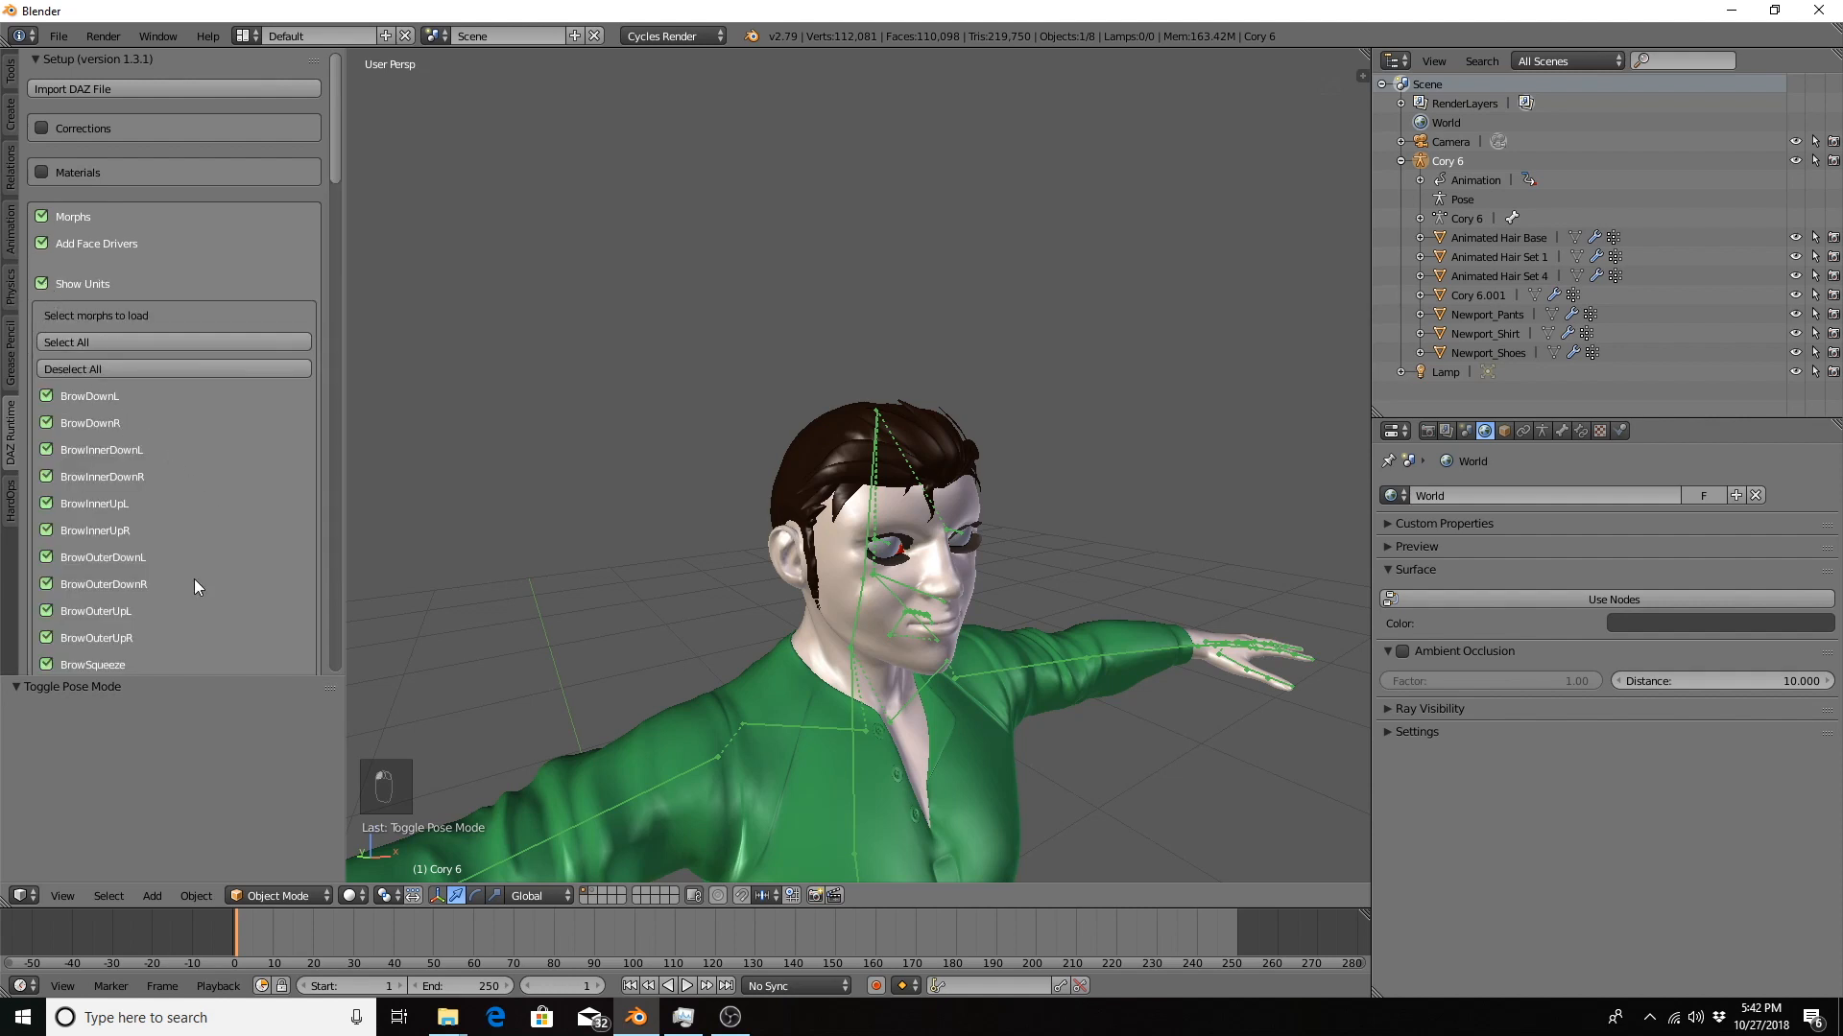
middle_drag(669, 643, 549, 486)
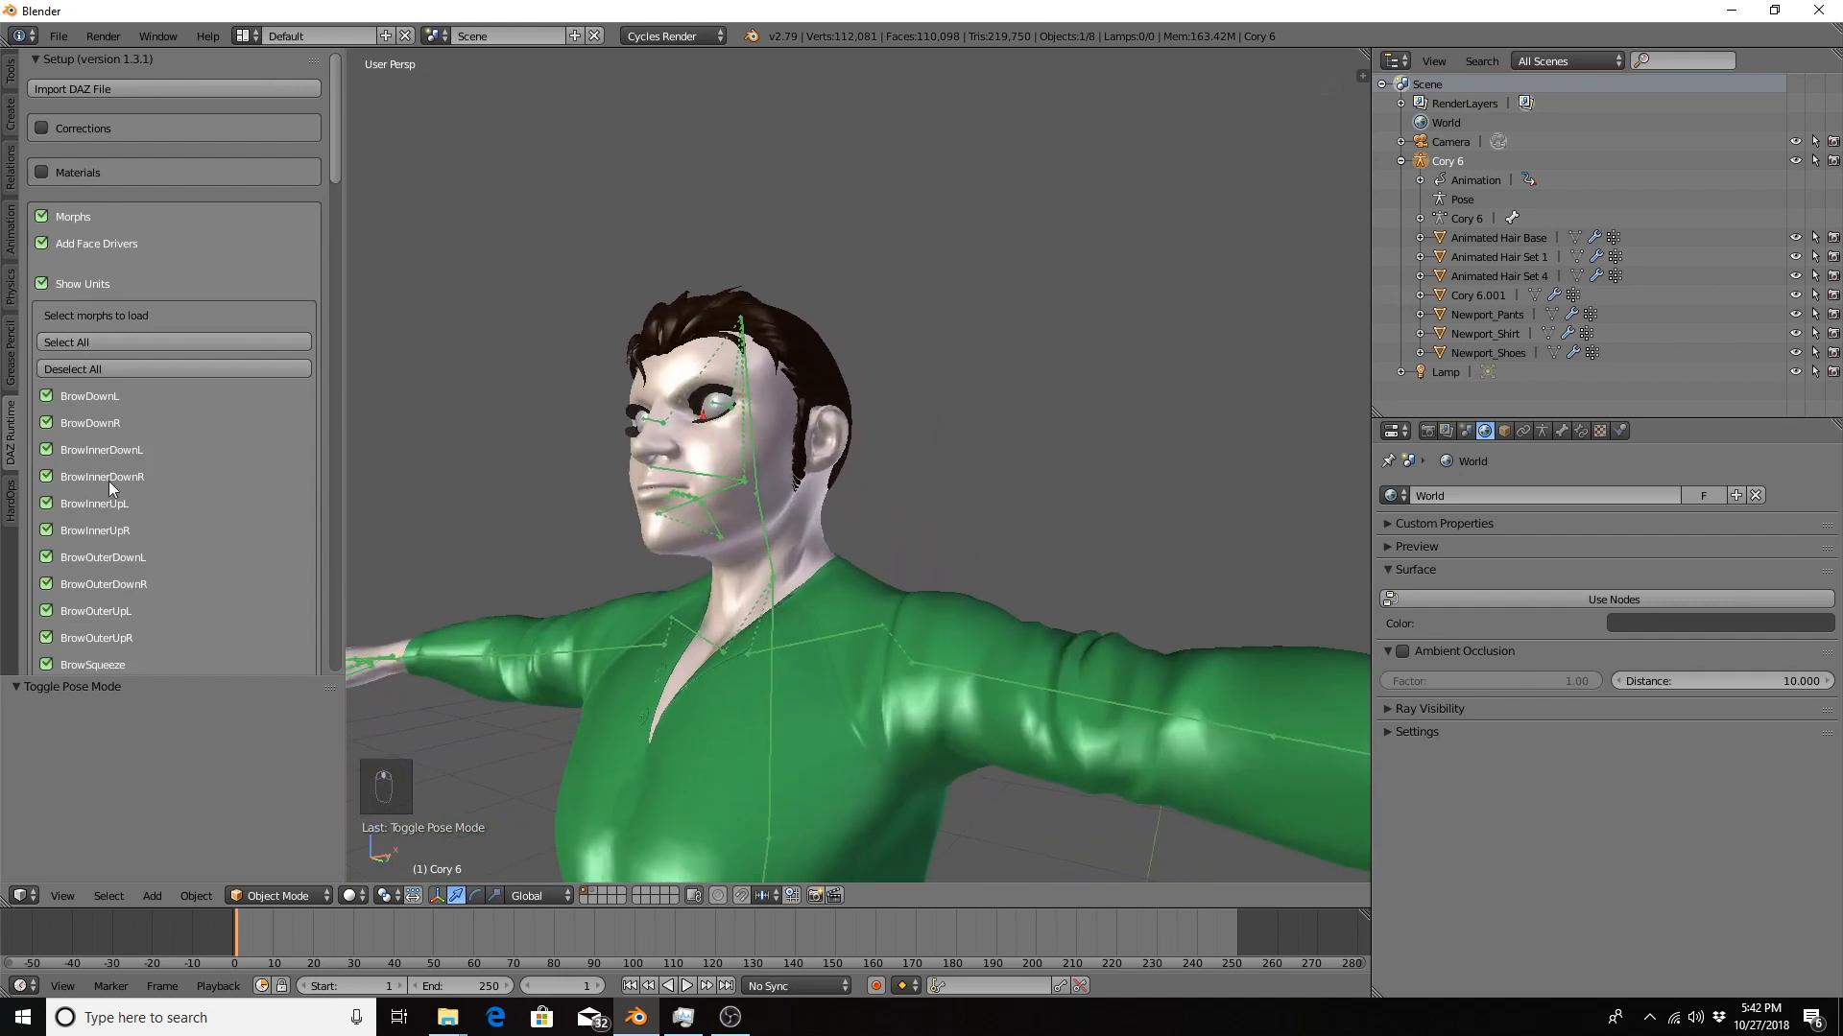
scroll(117, 518, down, 15)
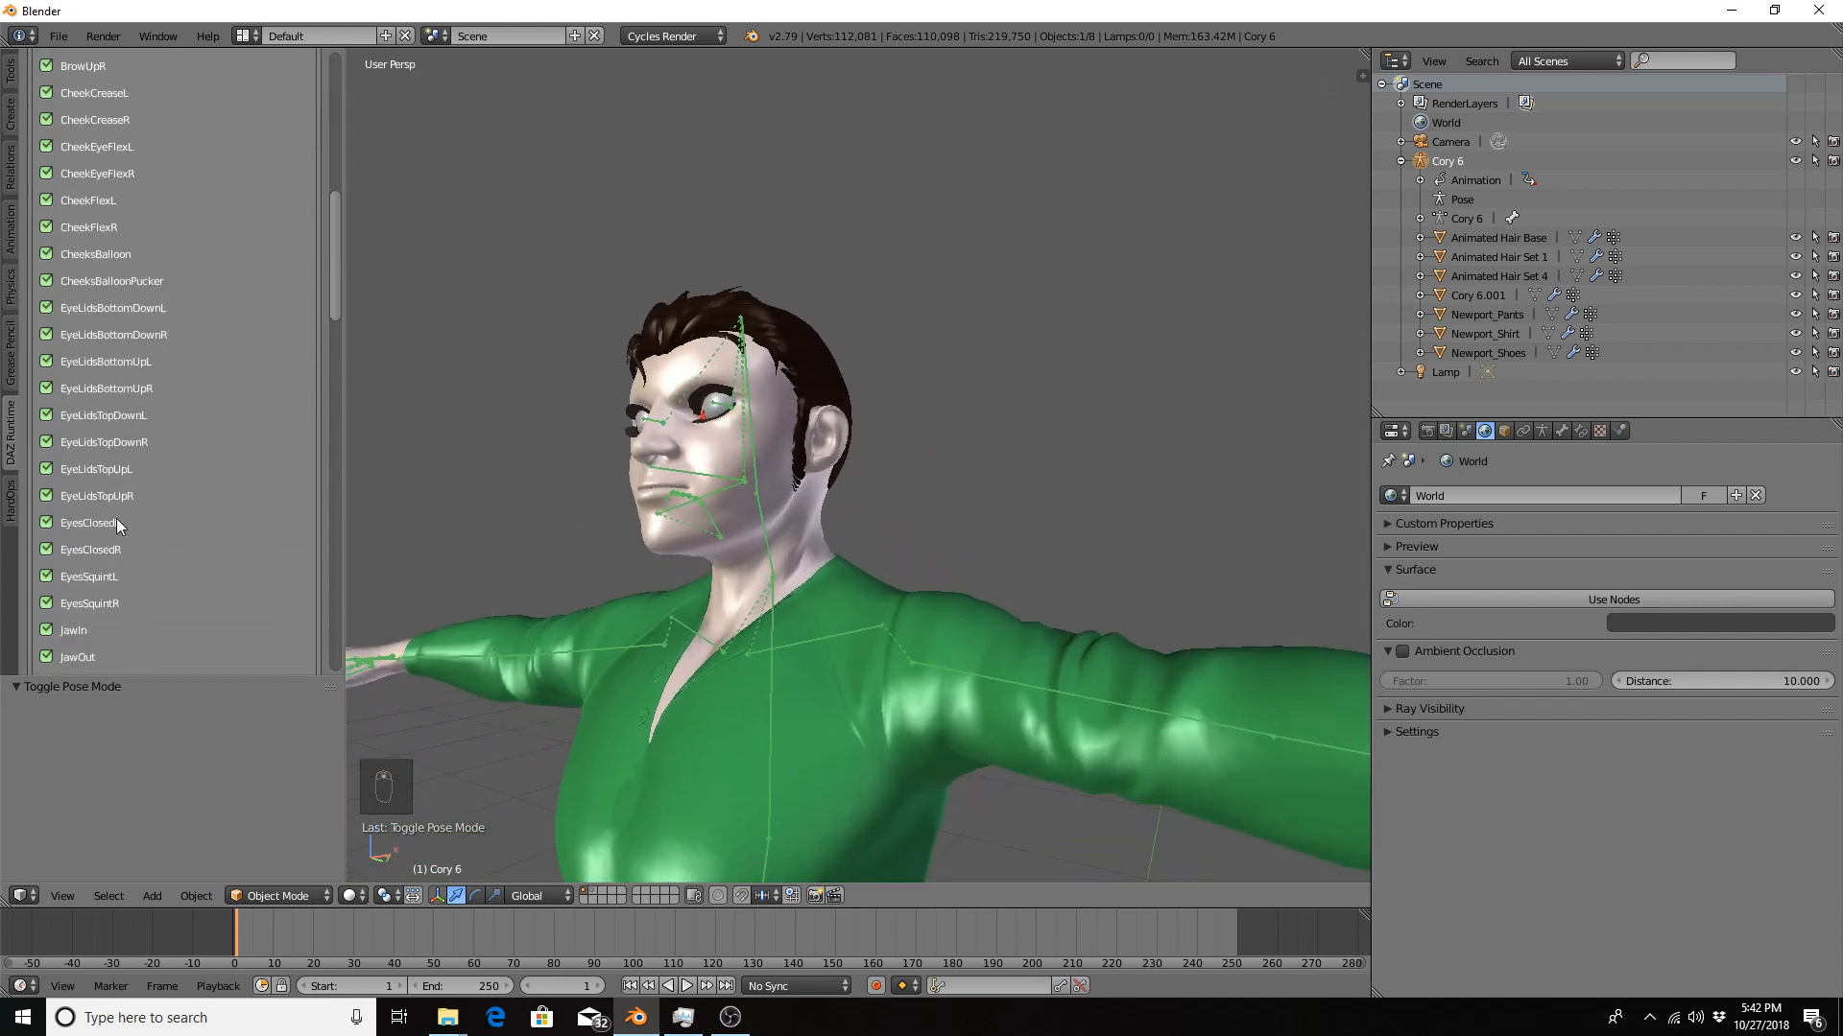
Review the remaining face unit morphs down to the upper teeth entries, and hide the face unit list.
scroll(117, 519, down, 15)
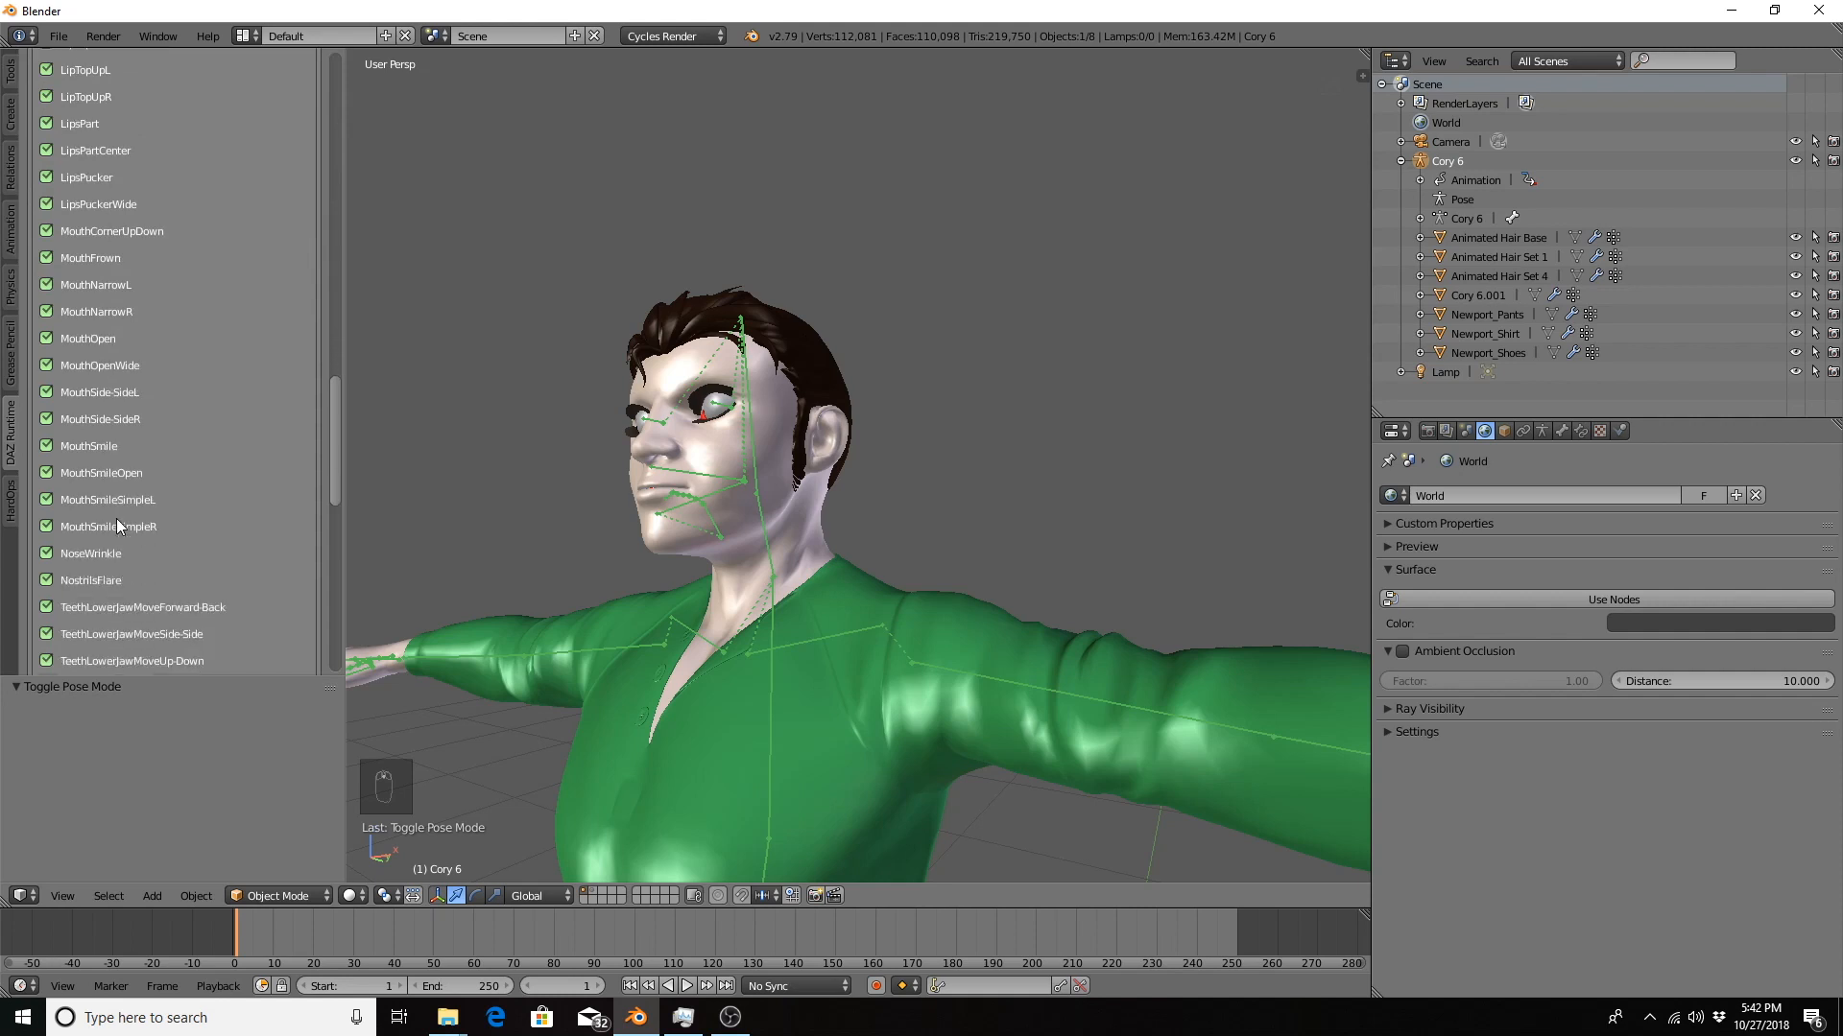
scroll(117, 526, down, 4)
scroll(129, 325, down, 2)
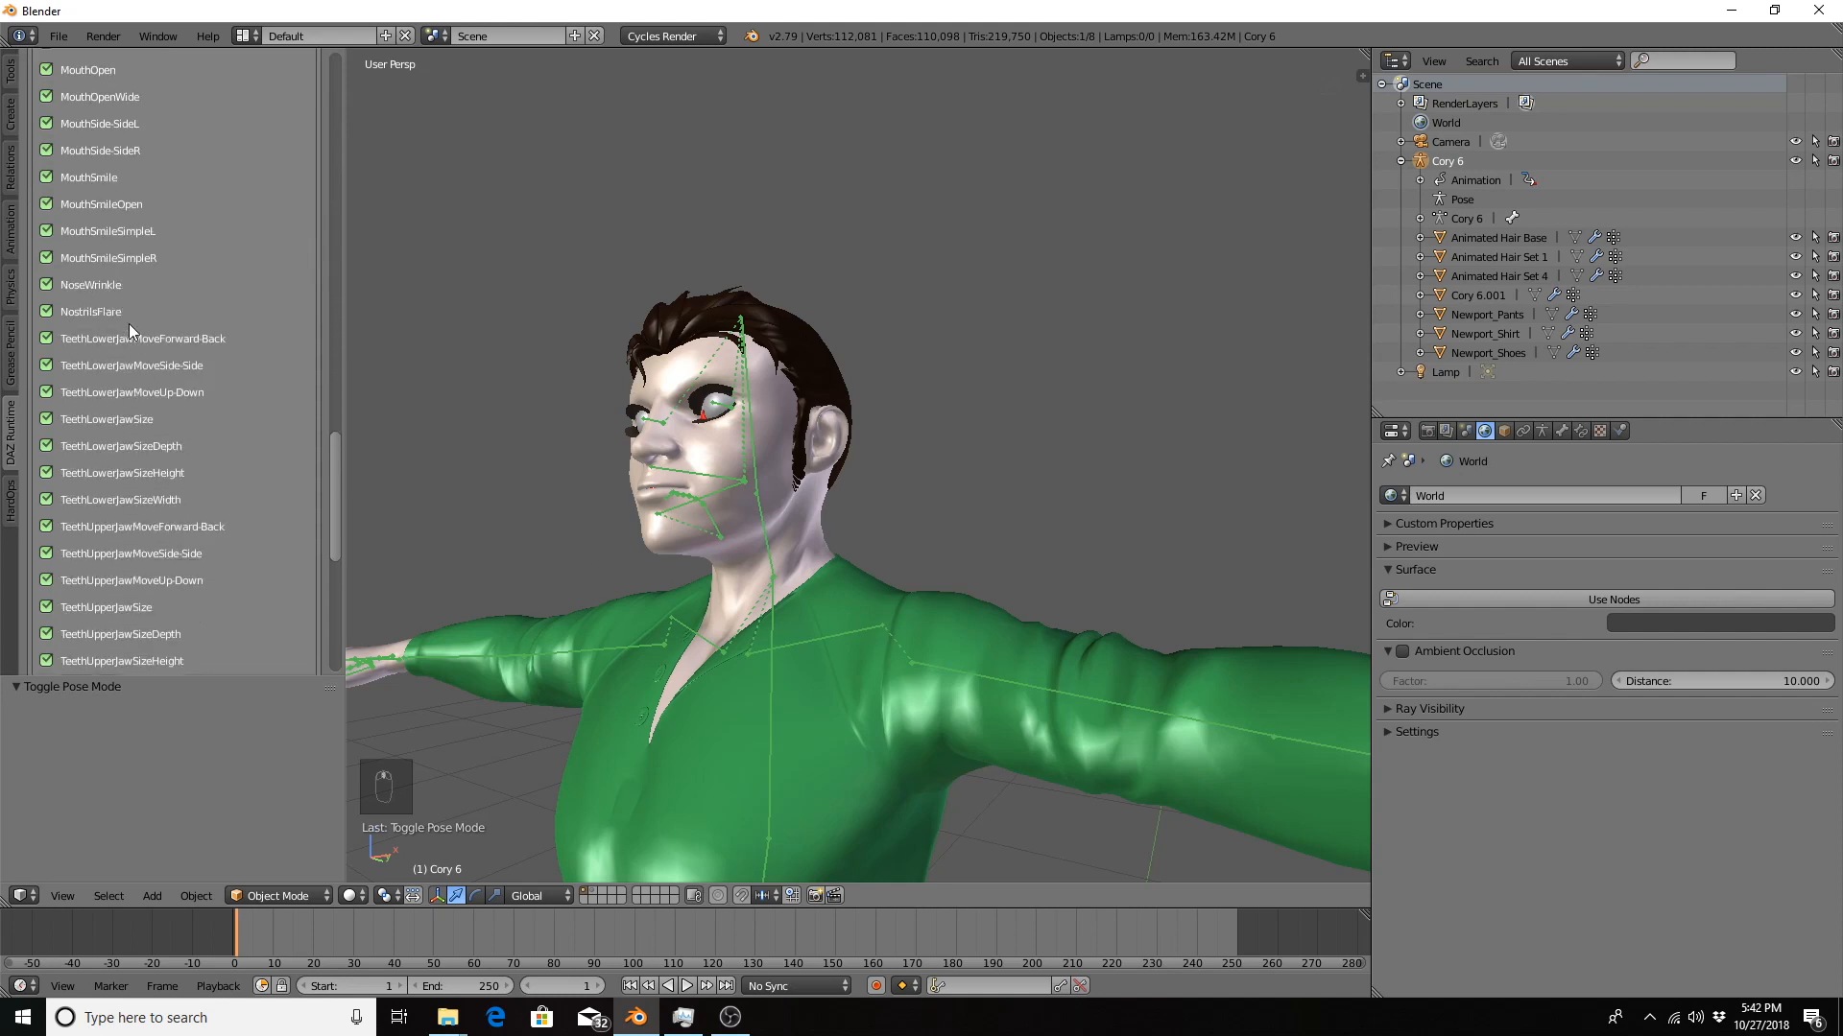
scroll(130, 331, up, 1)
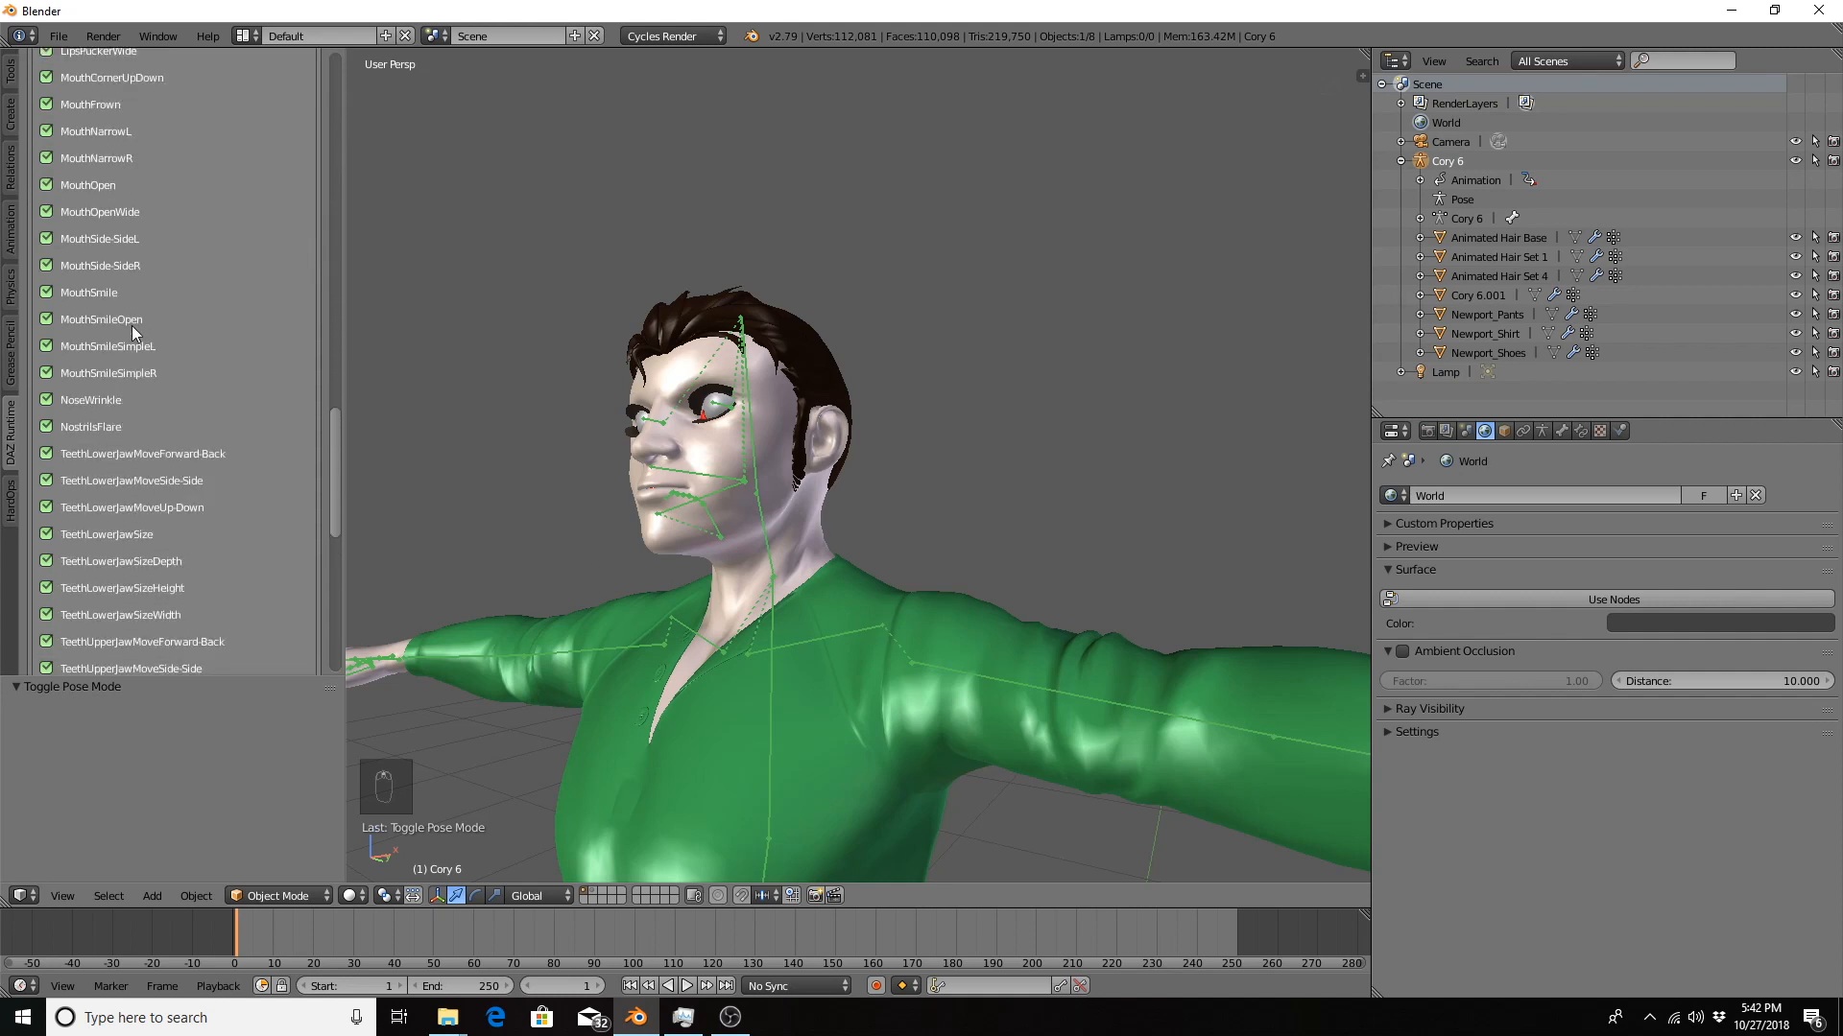
scroll(134, 326, down, 8)
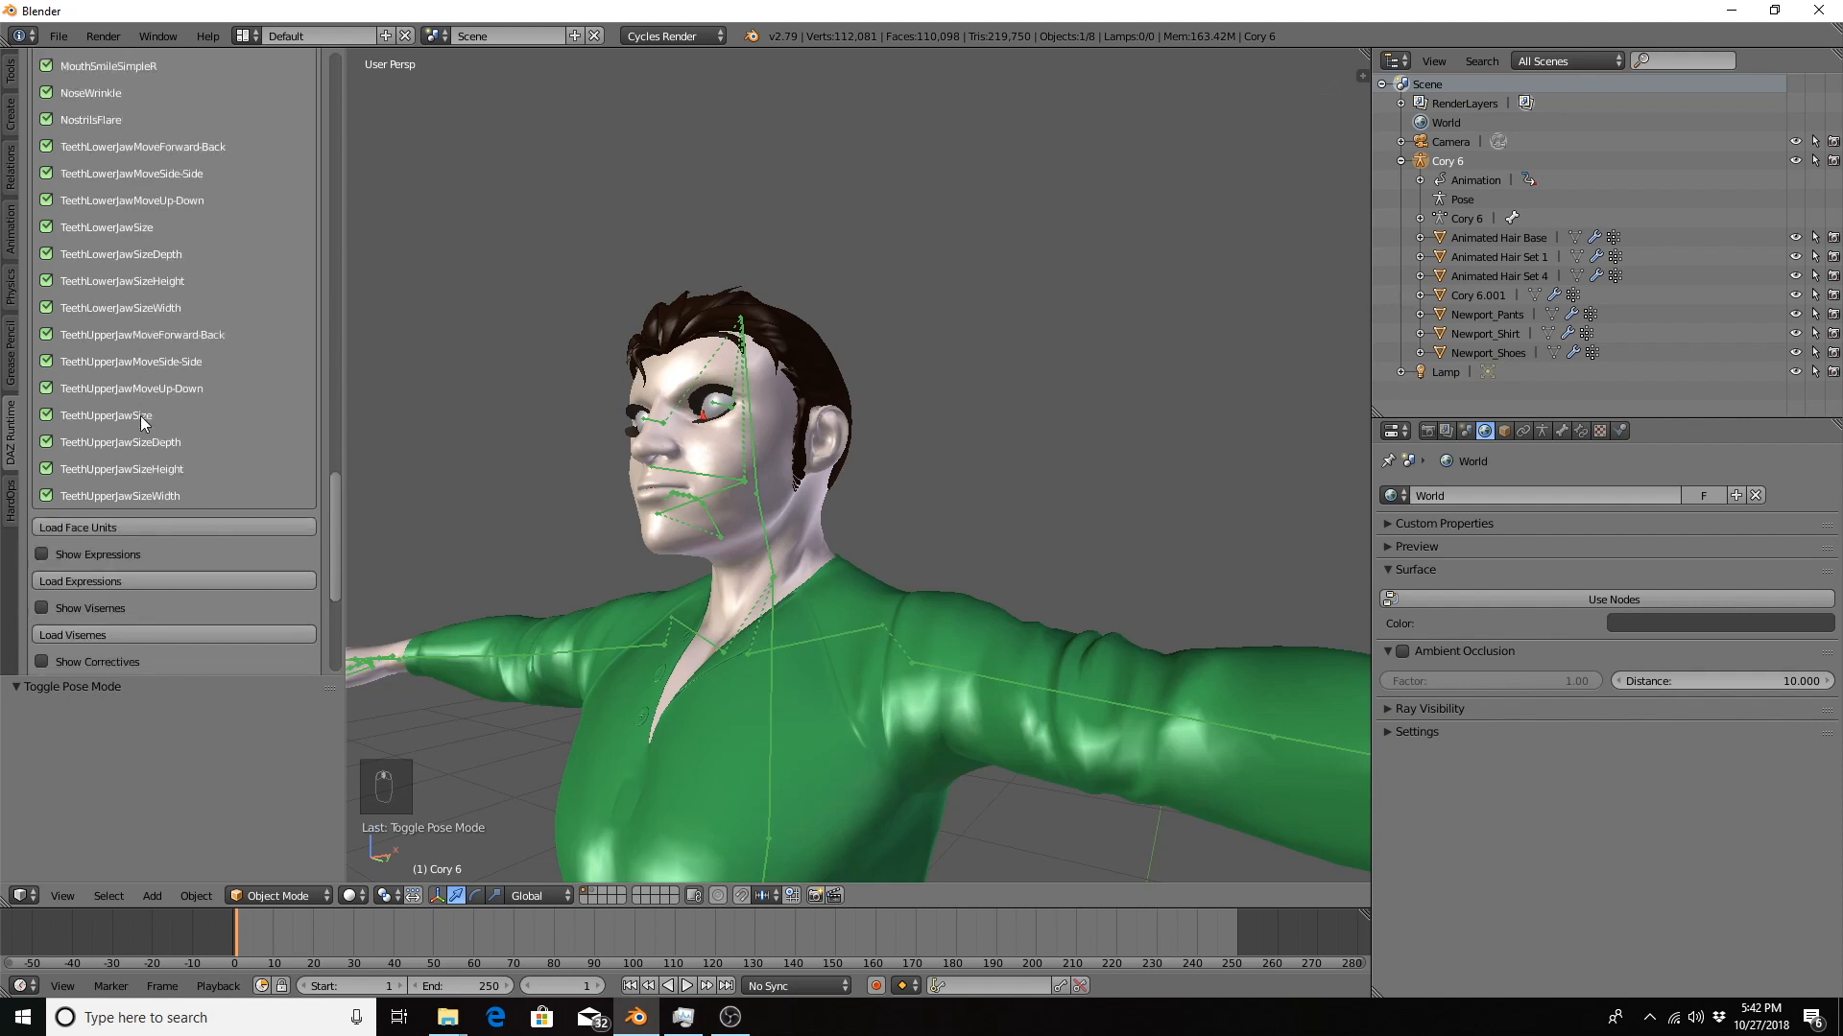
scroll(142, 422, up, 20)
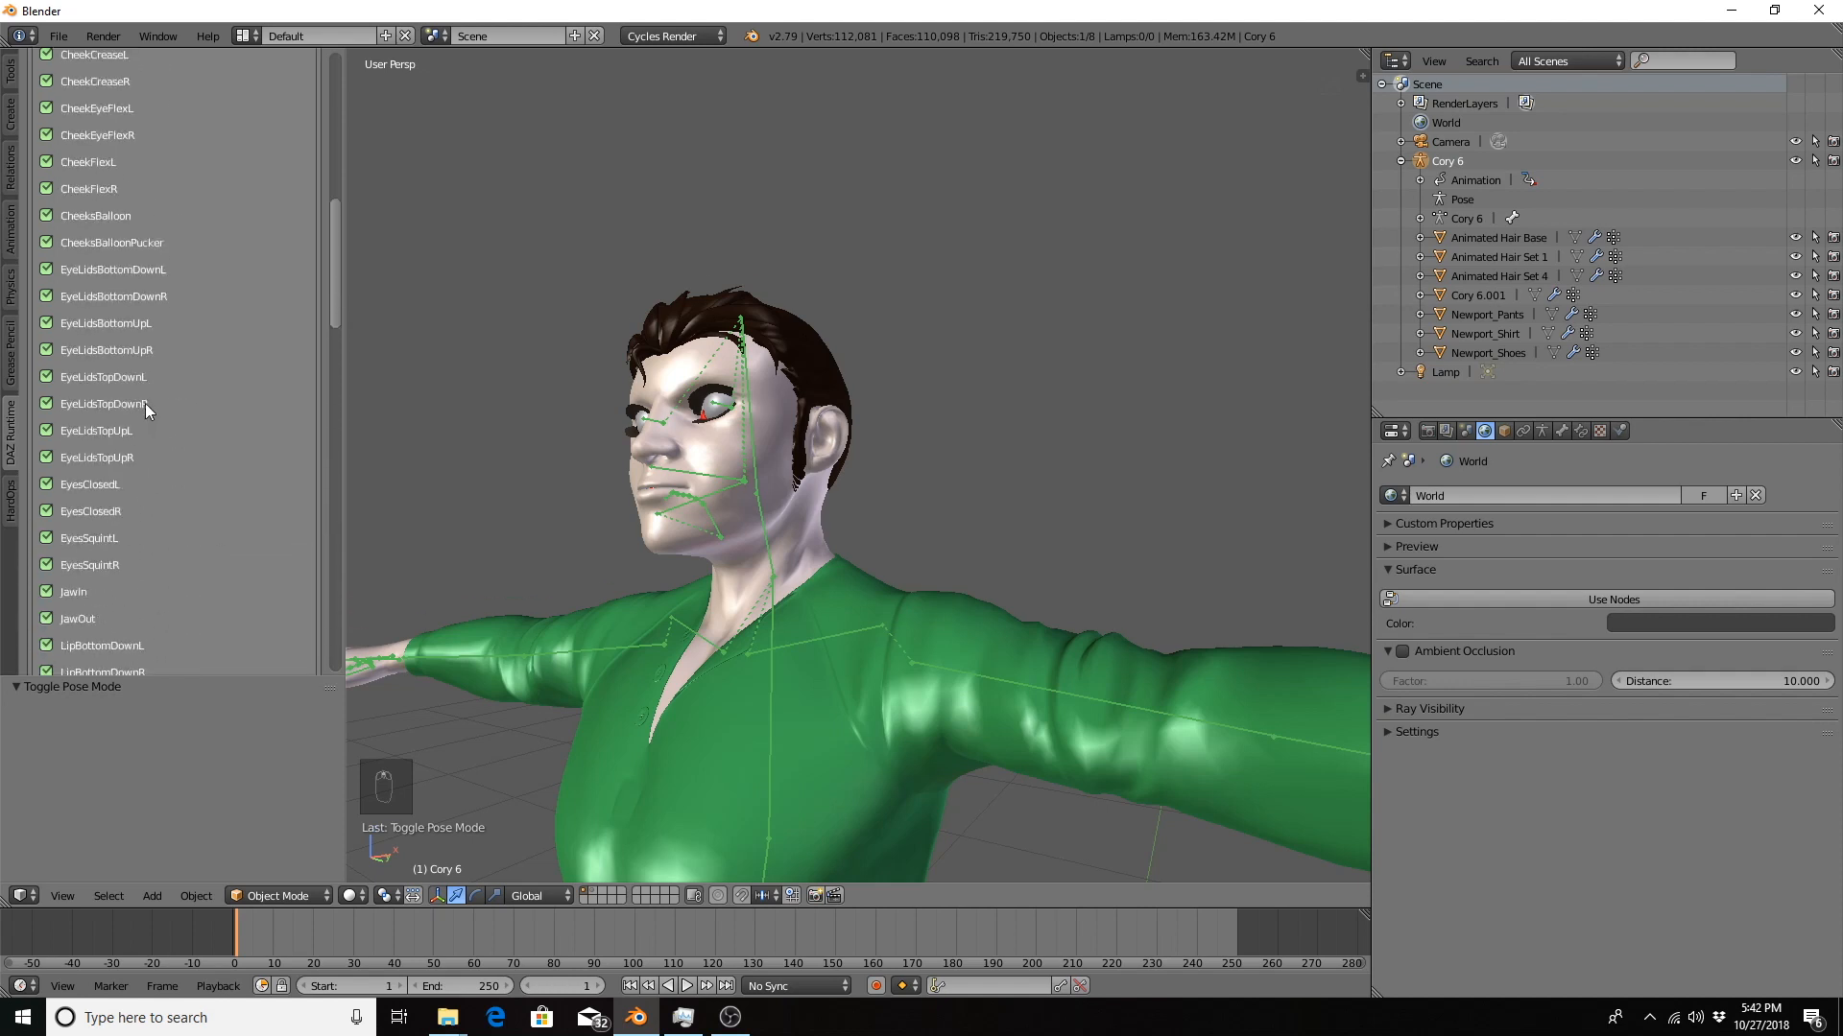
scroll(145, 393, up, 15)
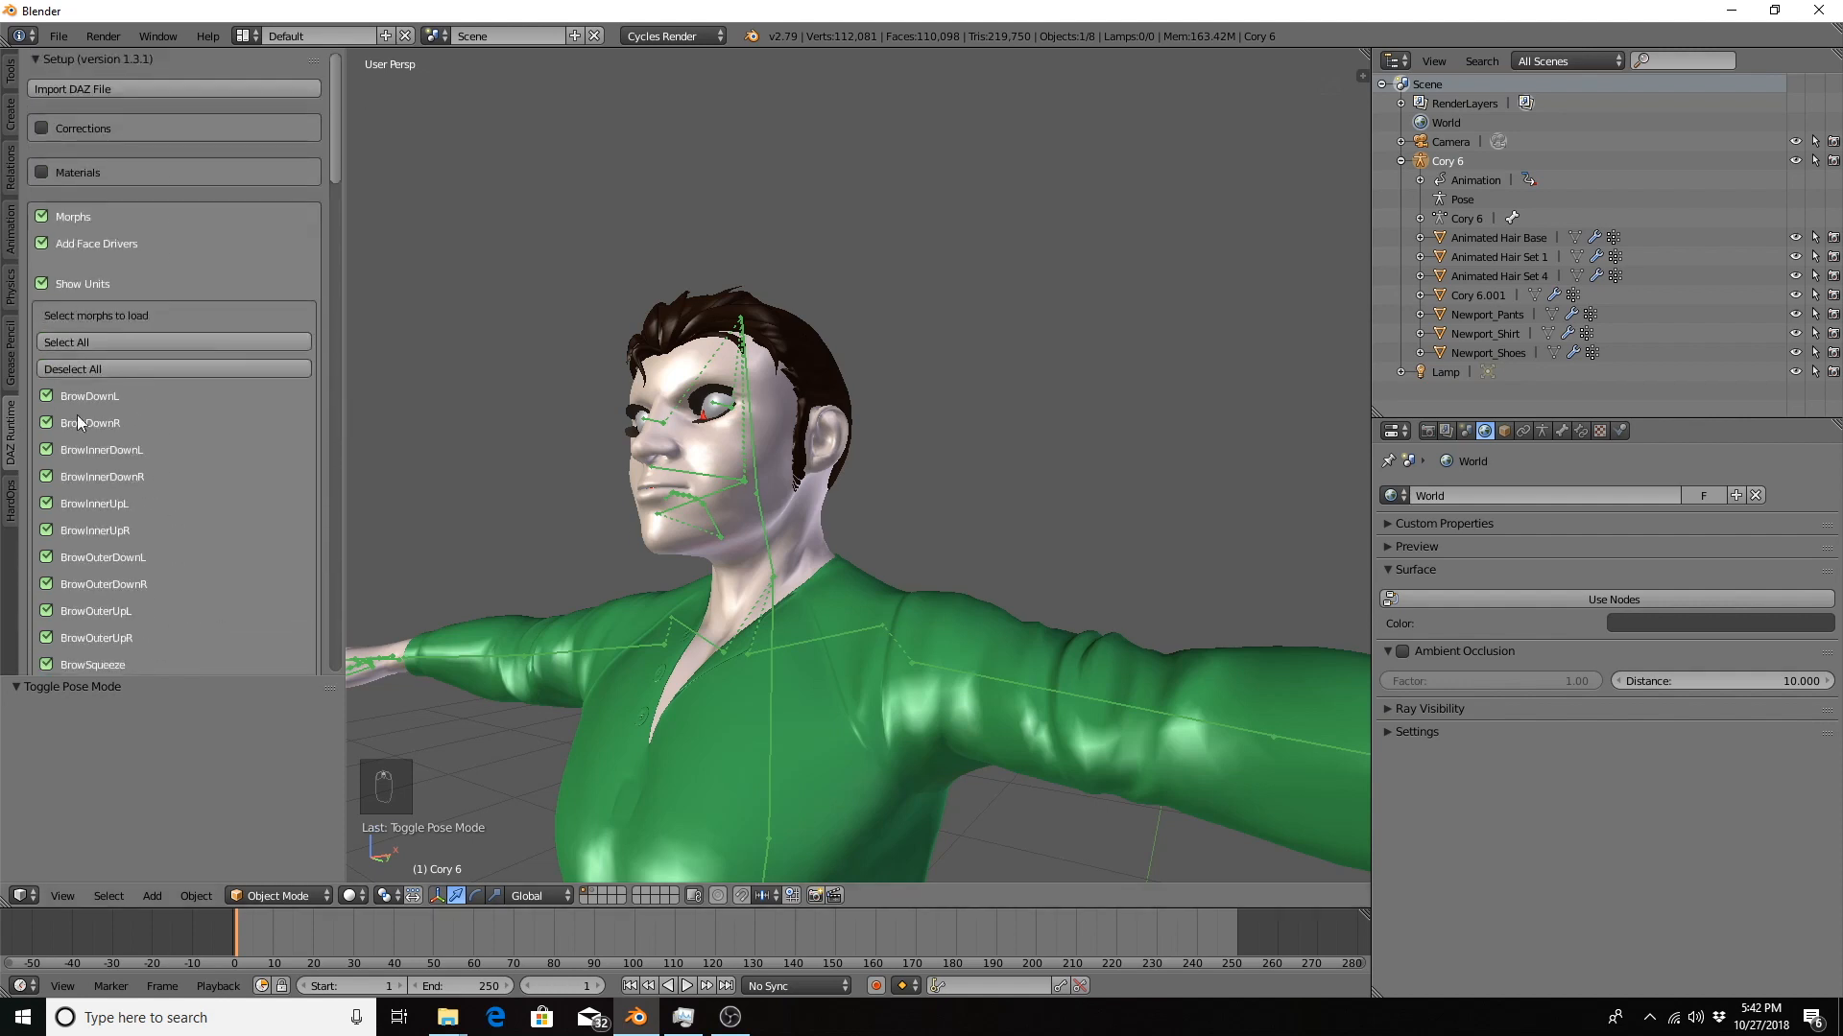
click(42, 284)
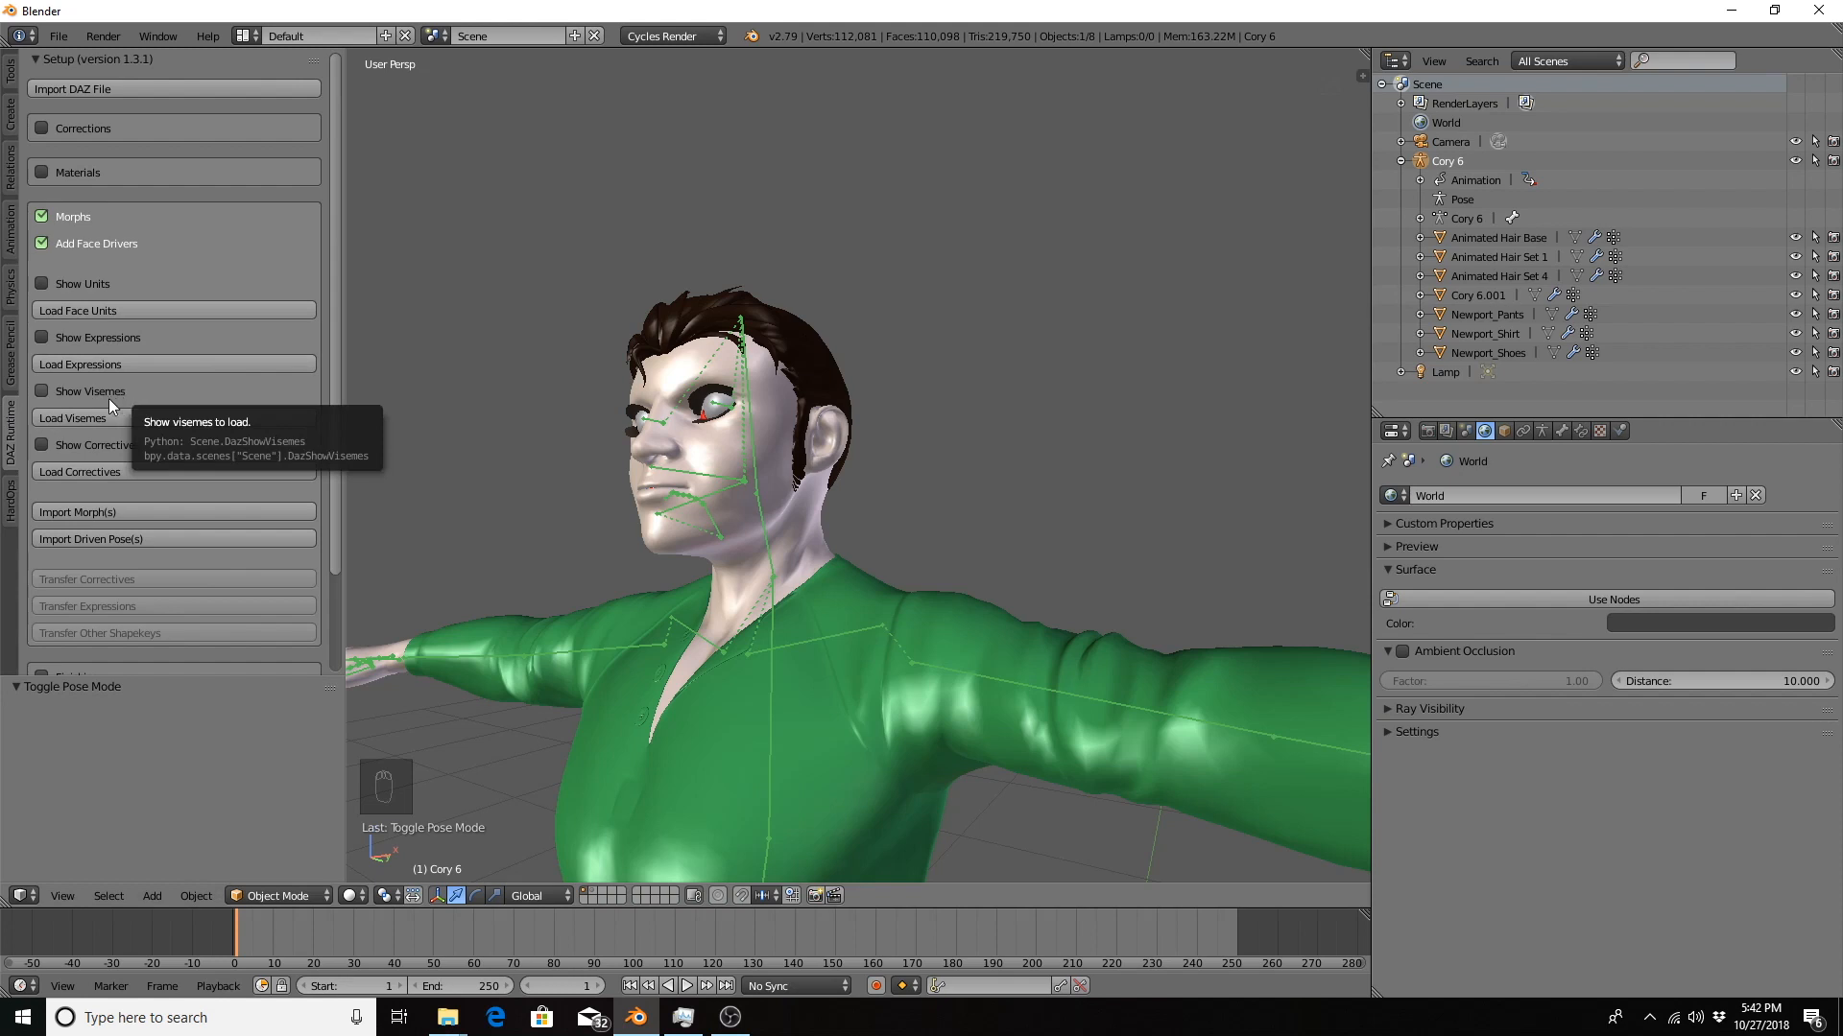
Show the expression morphs available for loading and review the list from Afraid to Surprise.
click(48, 337)
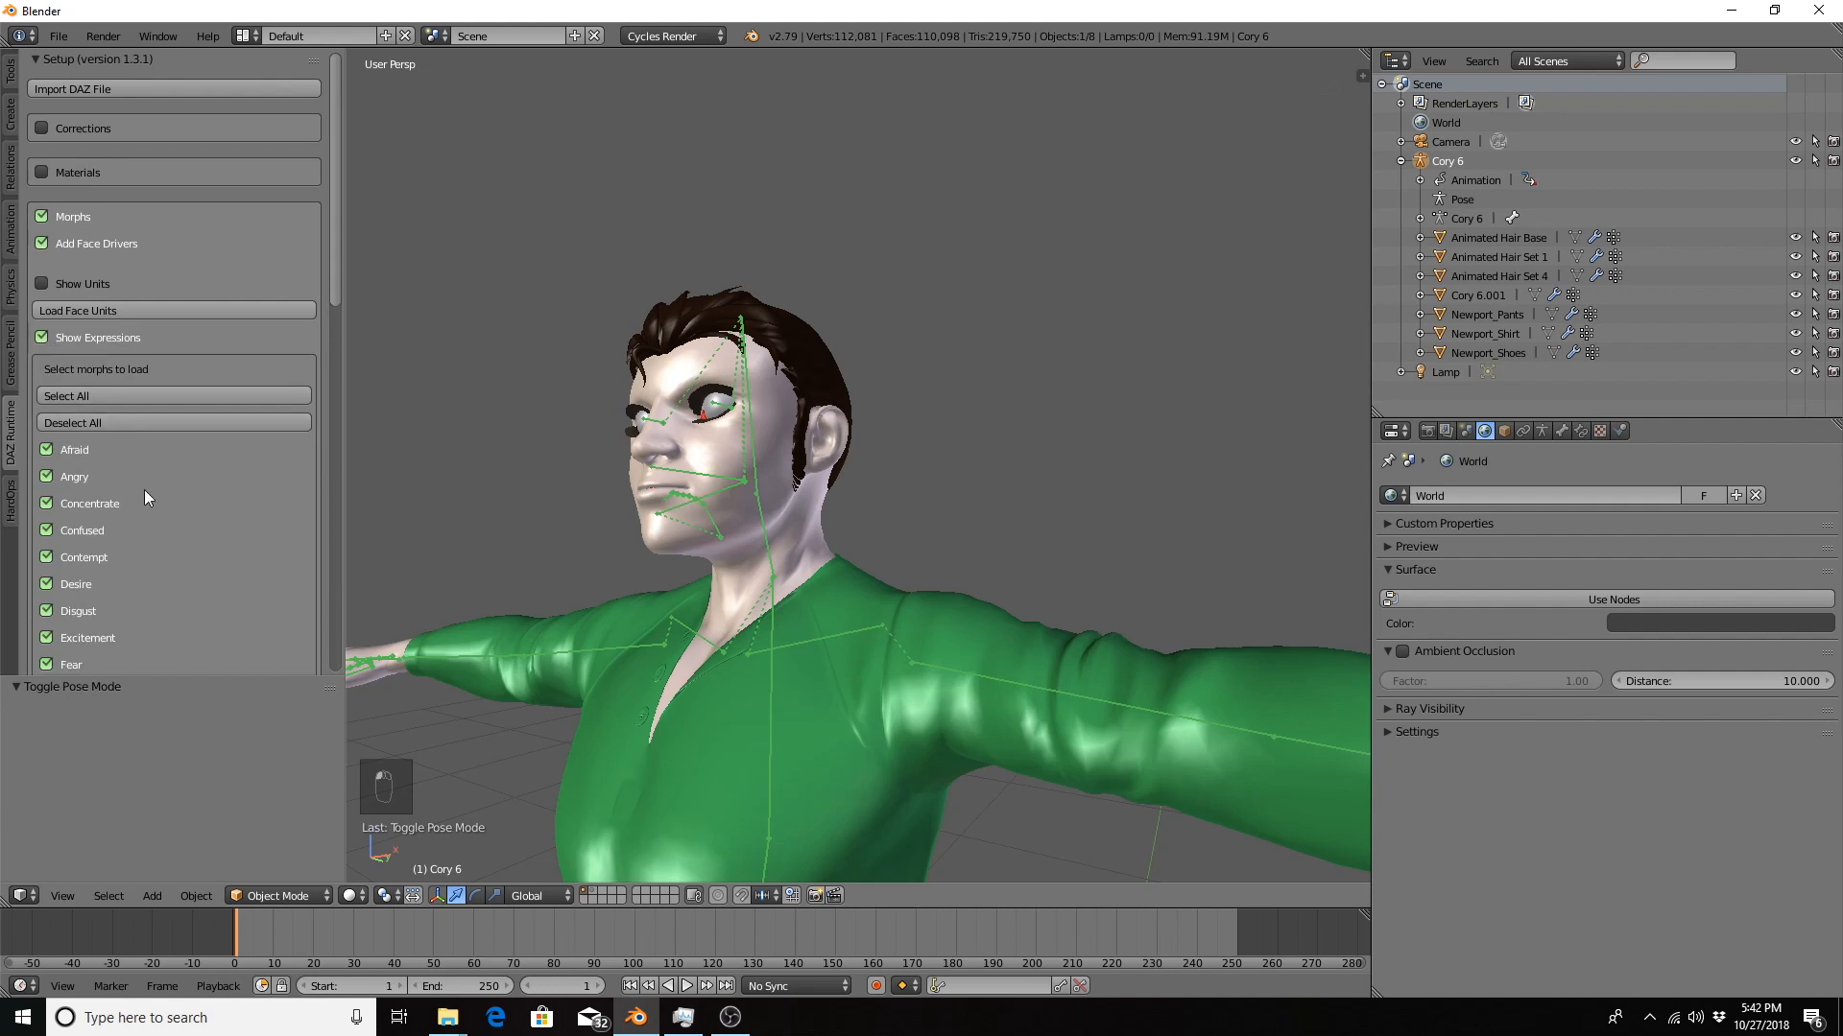
scroll(151, 591, down, 2)
scroll(151, 591, down, 11)
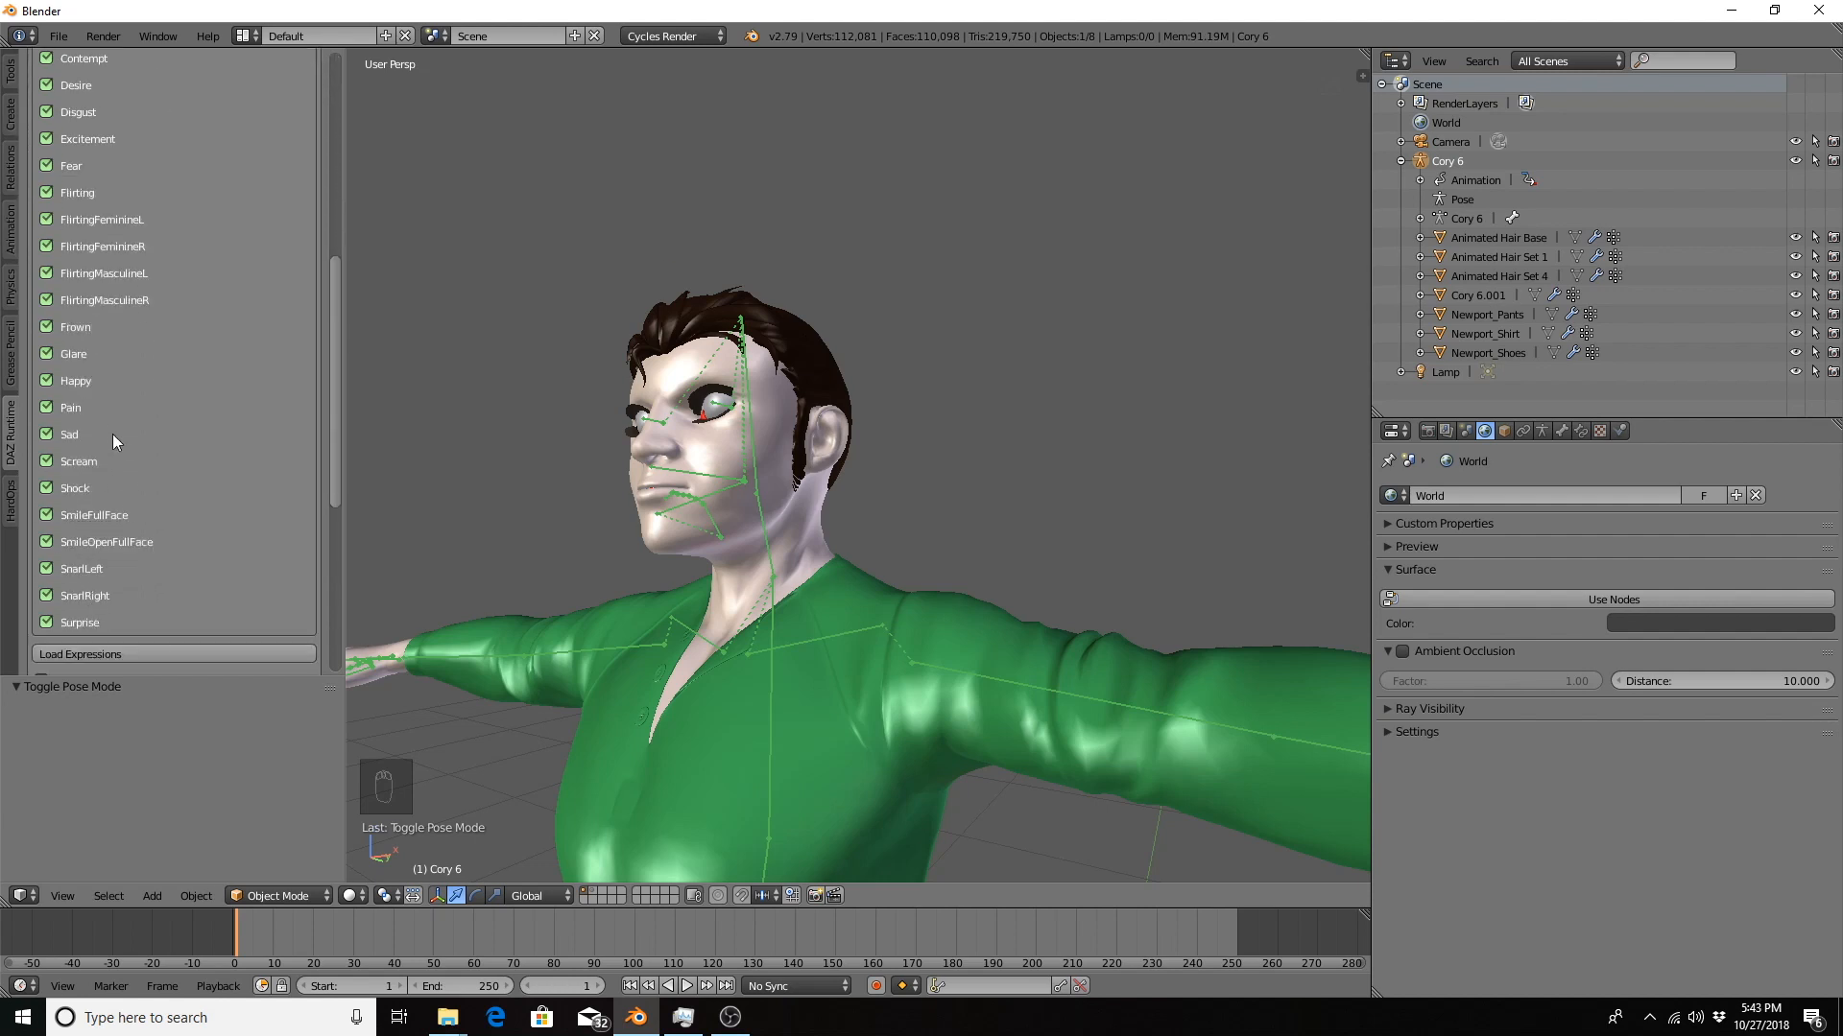
scroll(115, 430, up, 3)
scroll(123, 435, down, 2)
scroll(123, 438, up, 12)
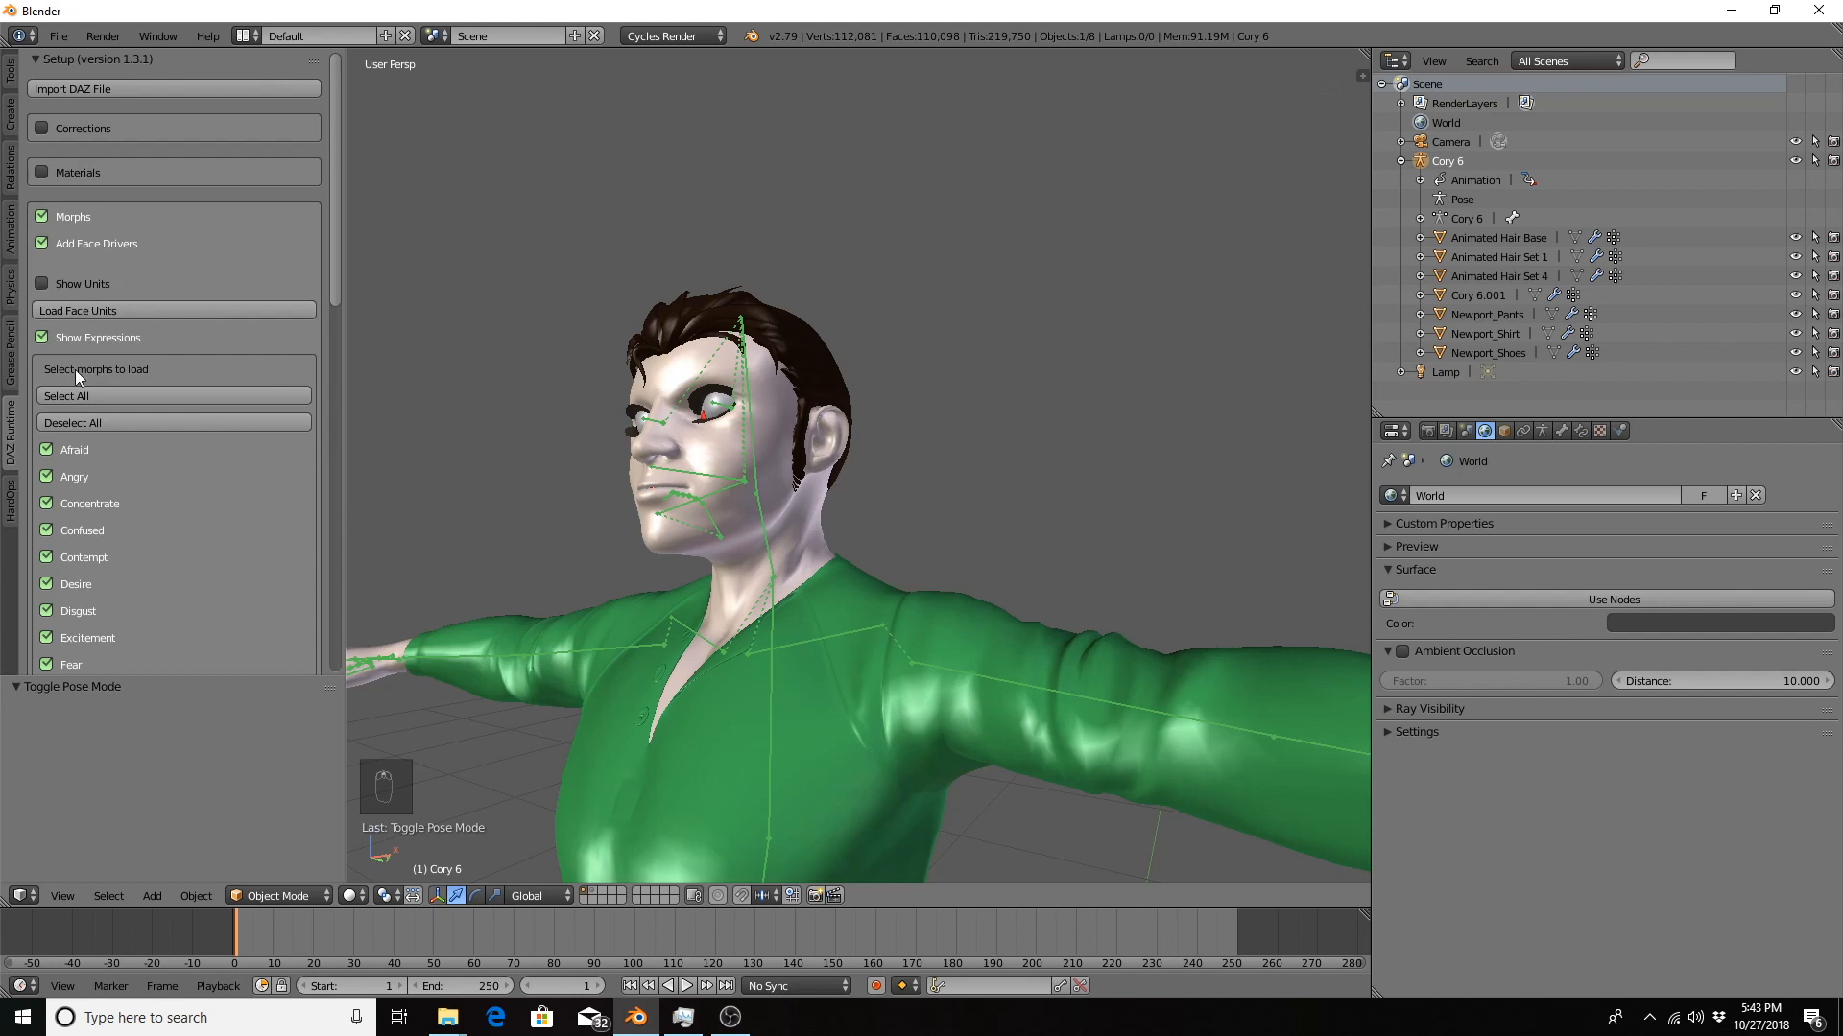
Recheck the face unit morph list, hide it, and load all the face units onto the Cory 6 armature.
scroll(207, 576, down, 20)
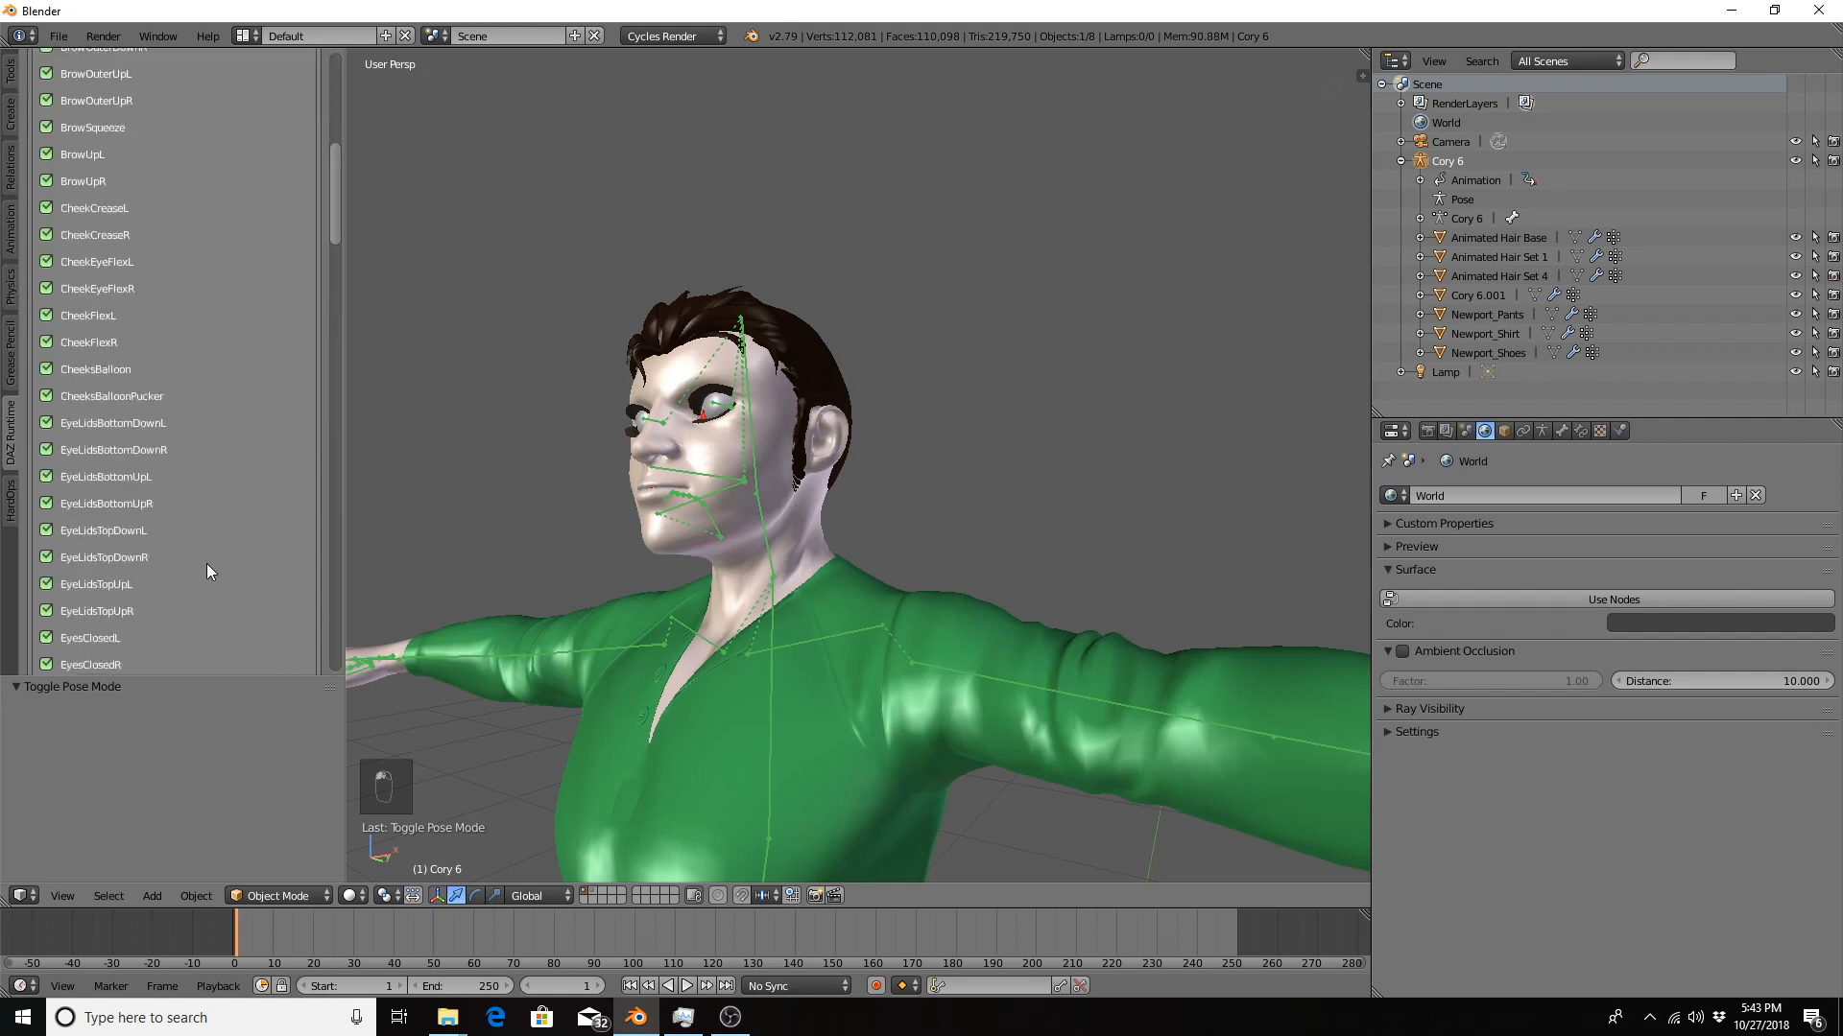
scroll(205, 561, down, 6)
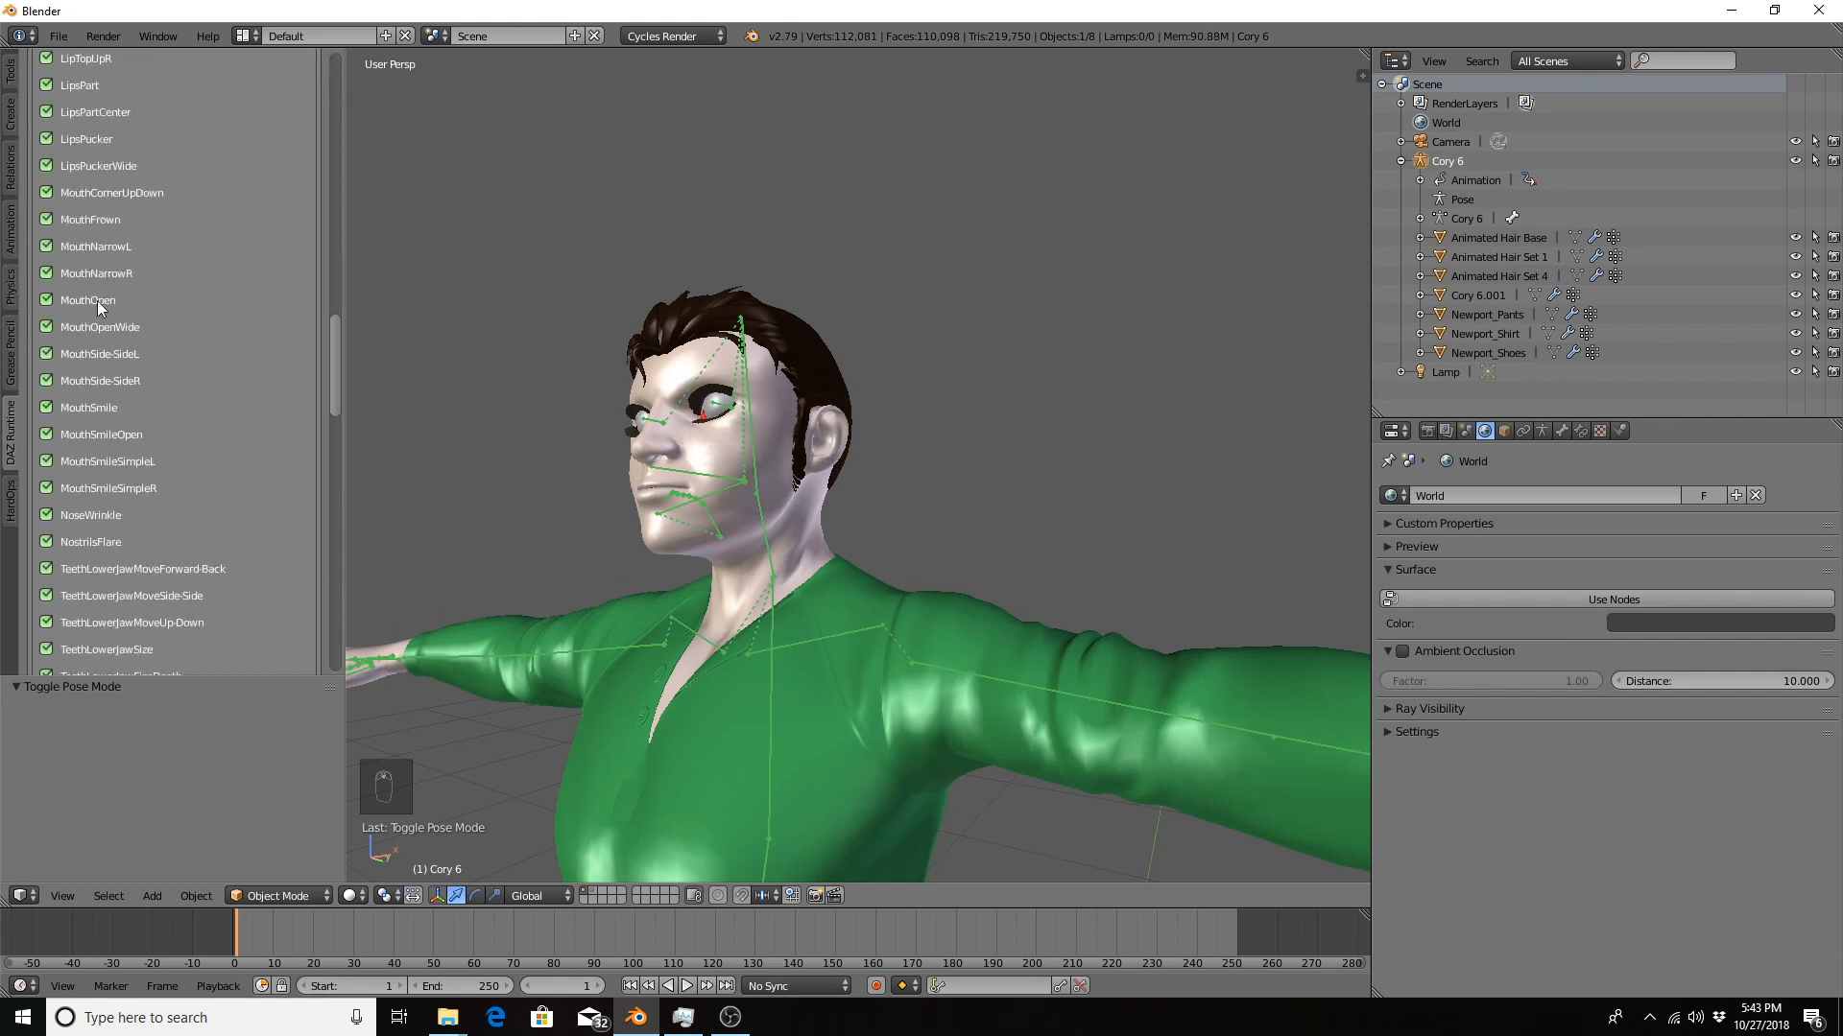
scroll(115, 420, down, 10)
scroll(116, 423, up, 4)
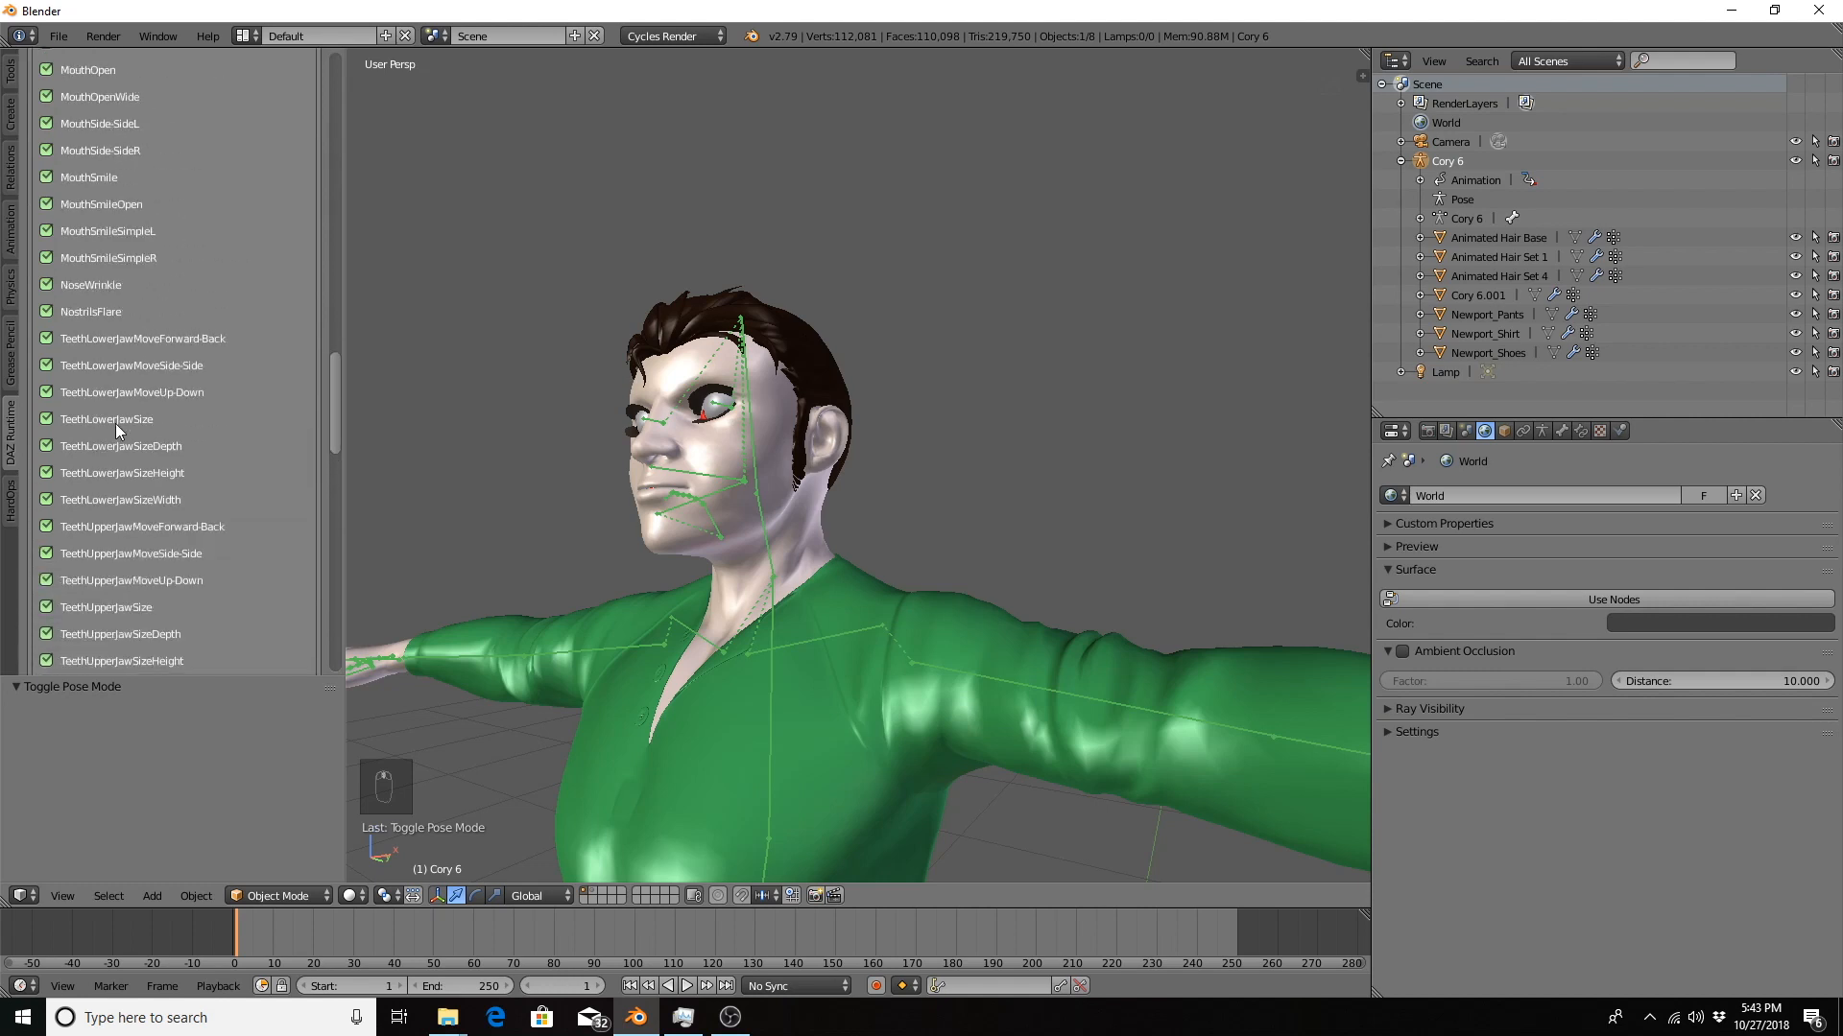
scroll(115, 423, up, 8)
scroll(119, 429, up, 10)
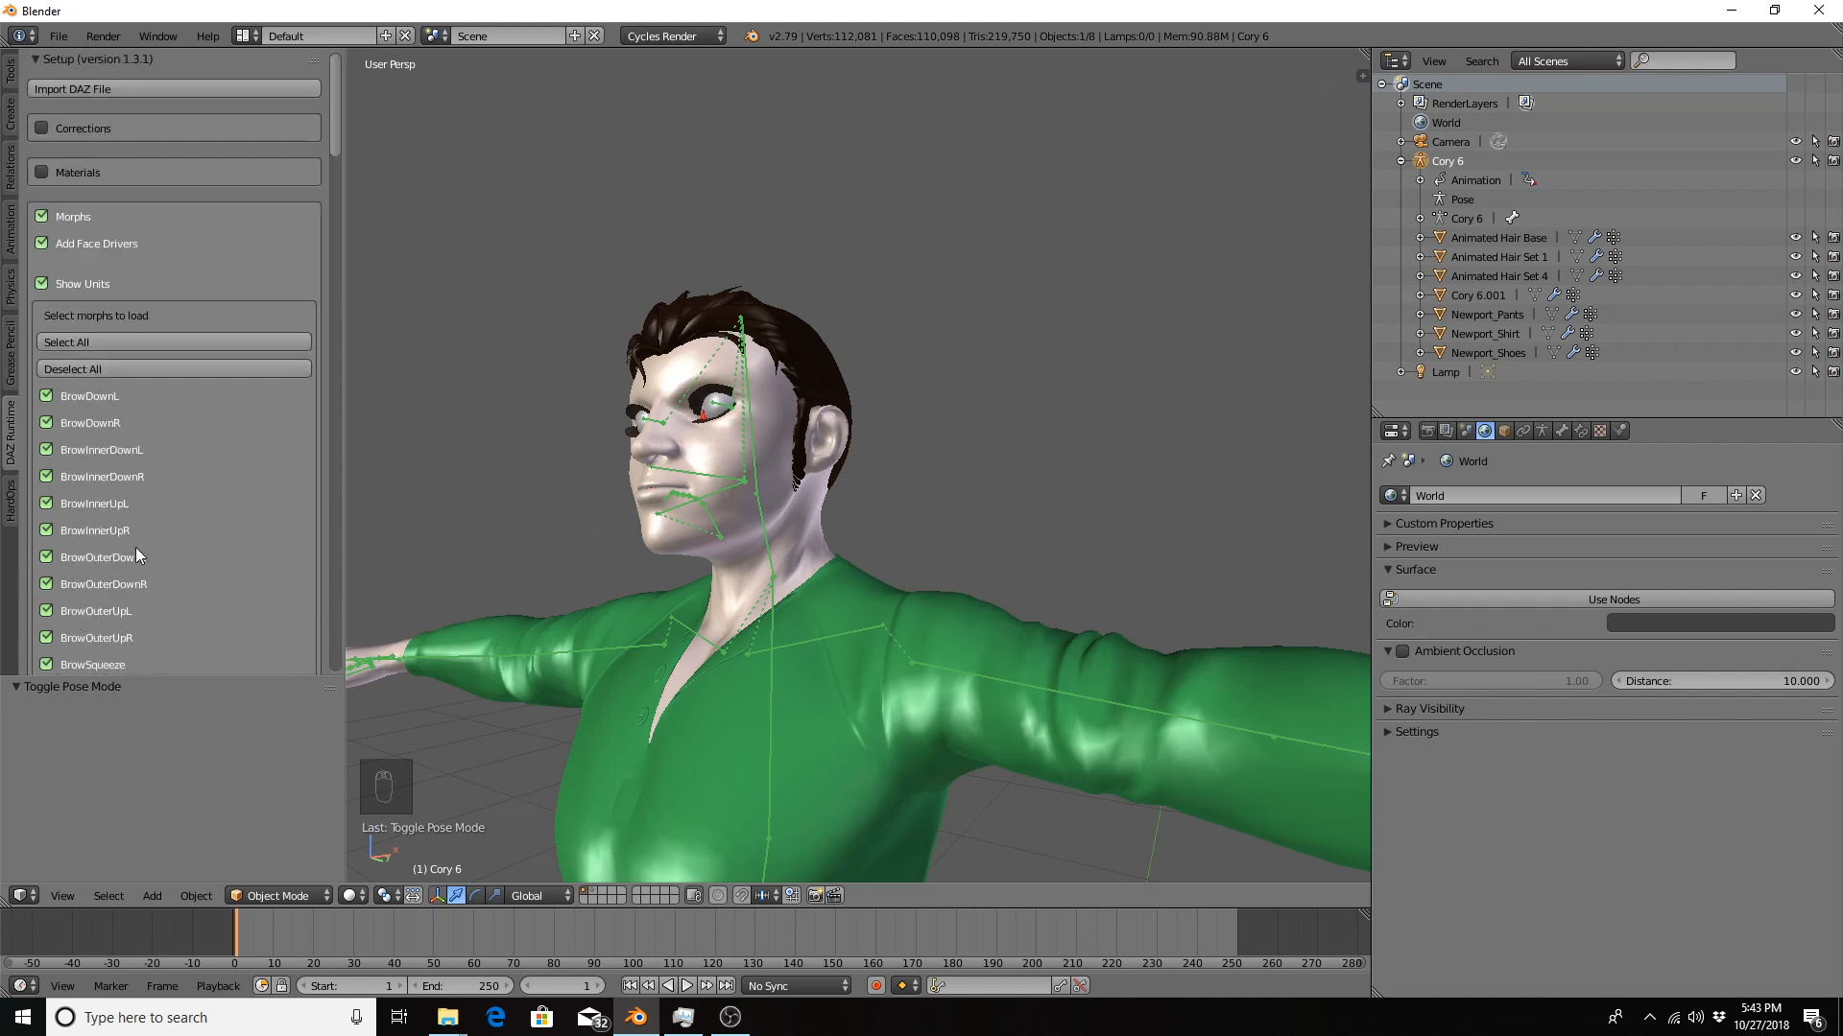
click(42, 284)
click(149, 311)
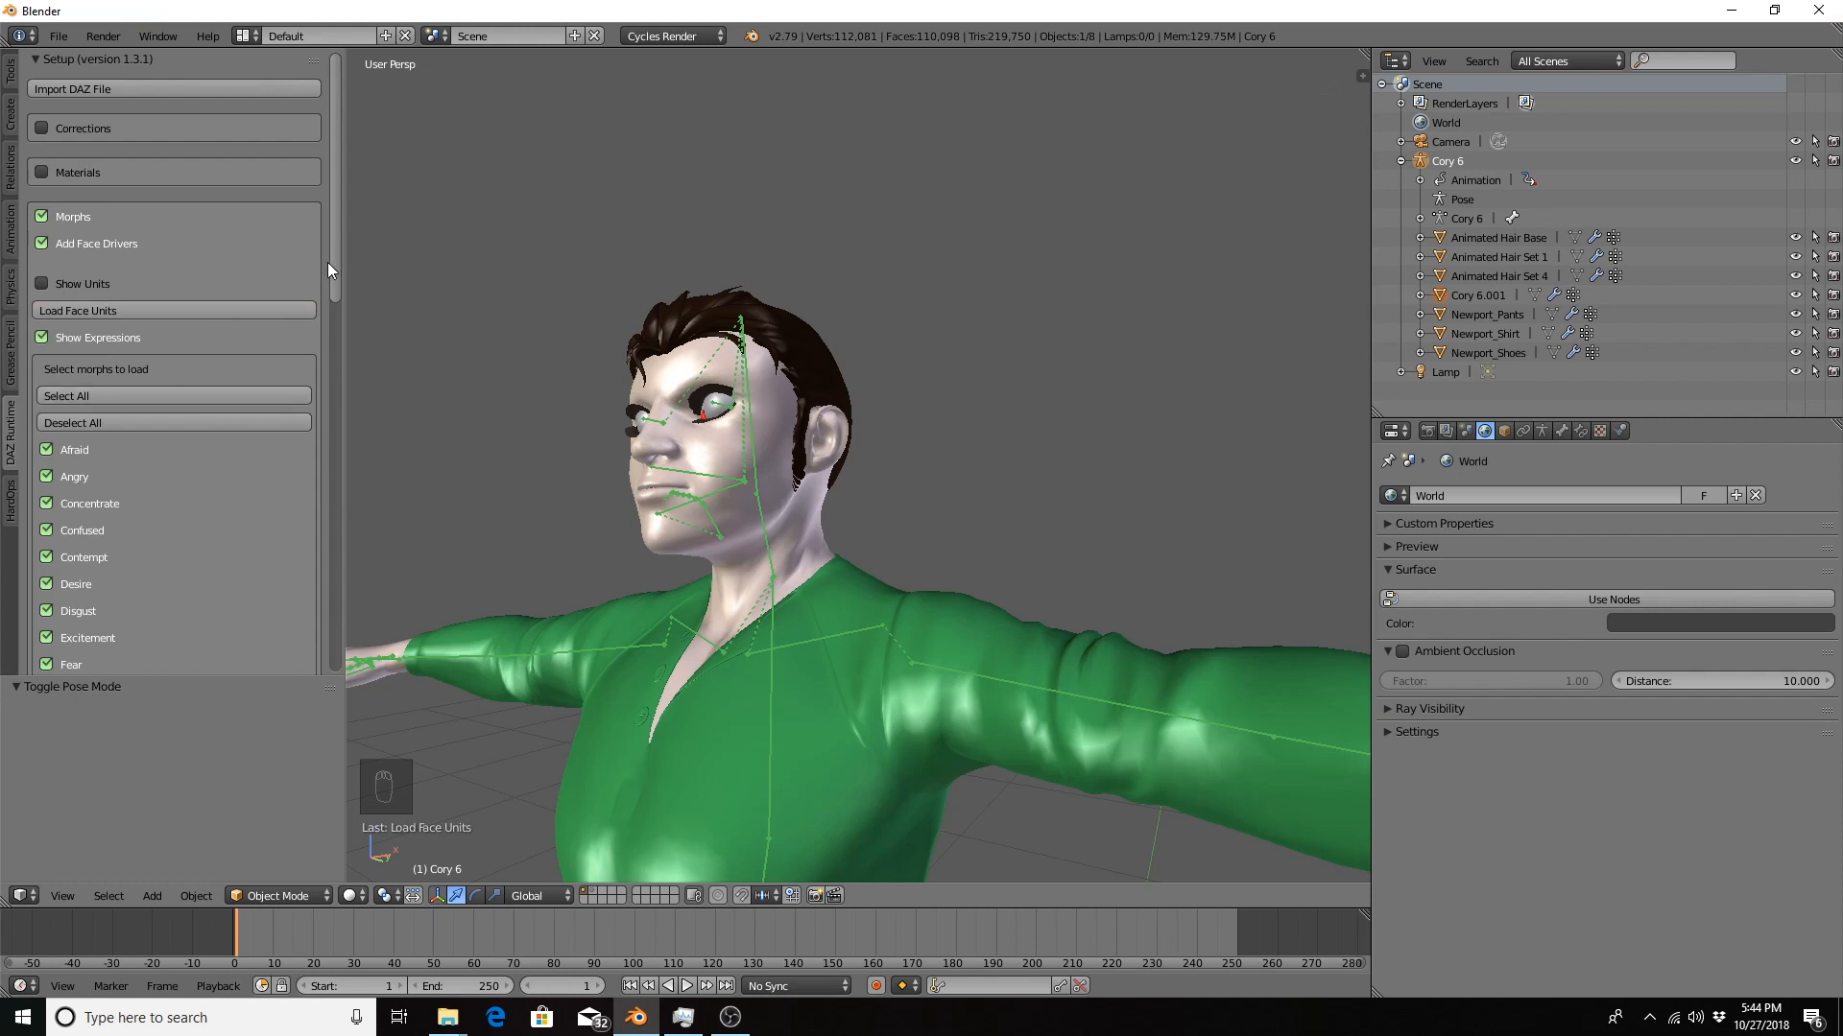
Show the loaded Face Units sliders and frame the character's face from the front.
drag(336, 267, 359, 672)
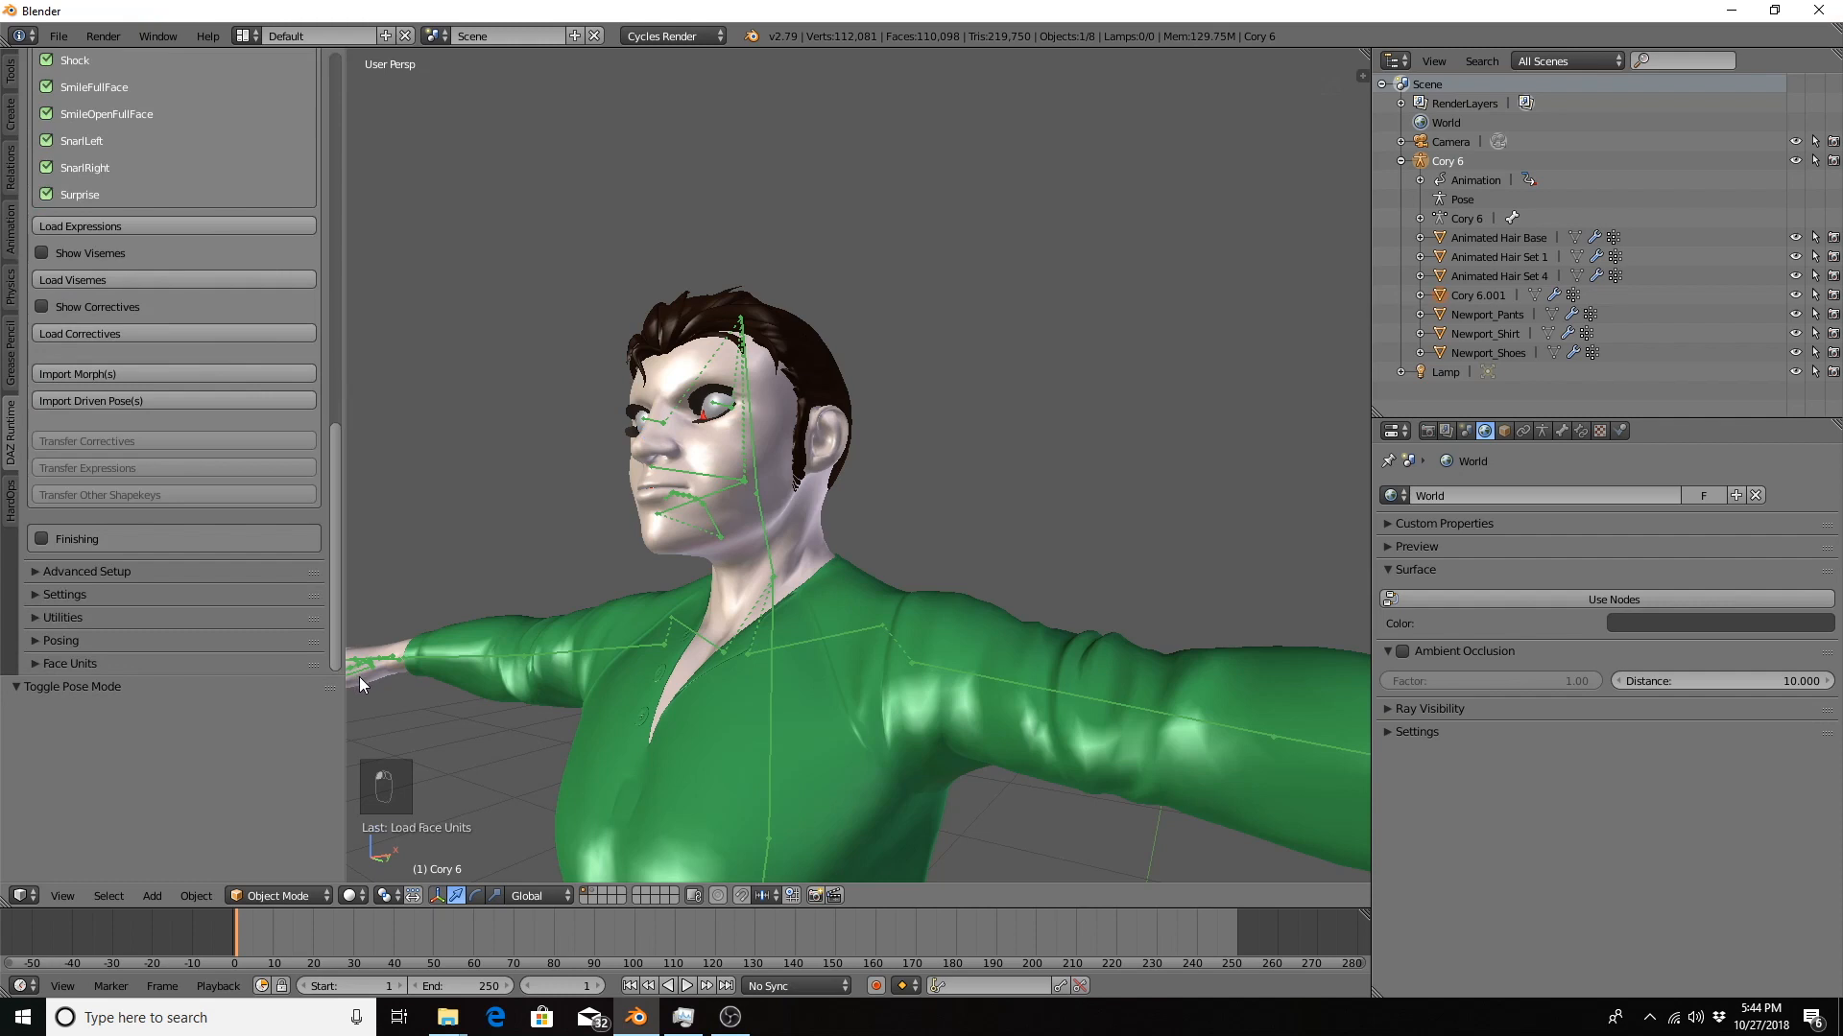
click(39, 663)
scroll(648, 465, down, 3)
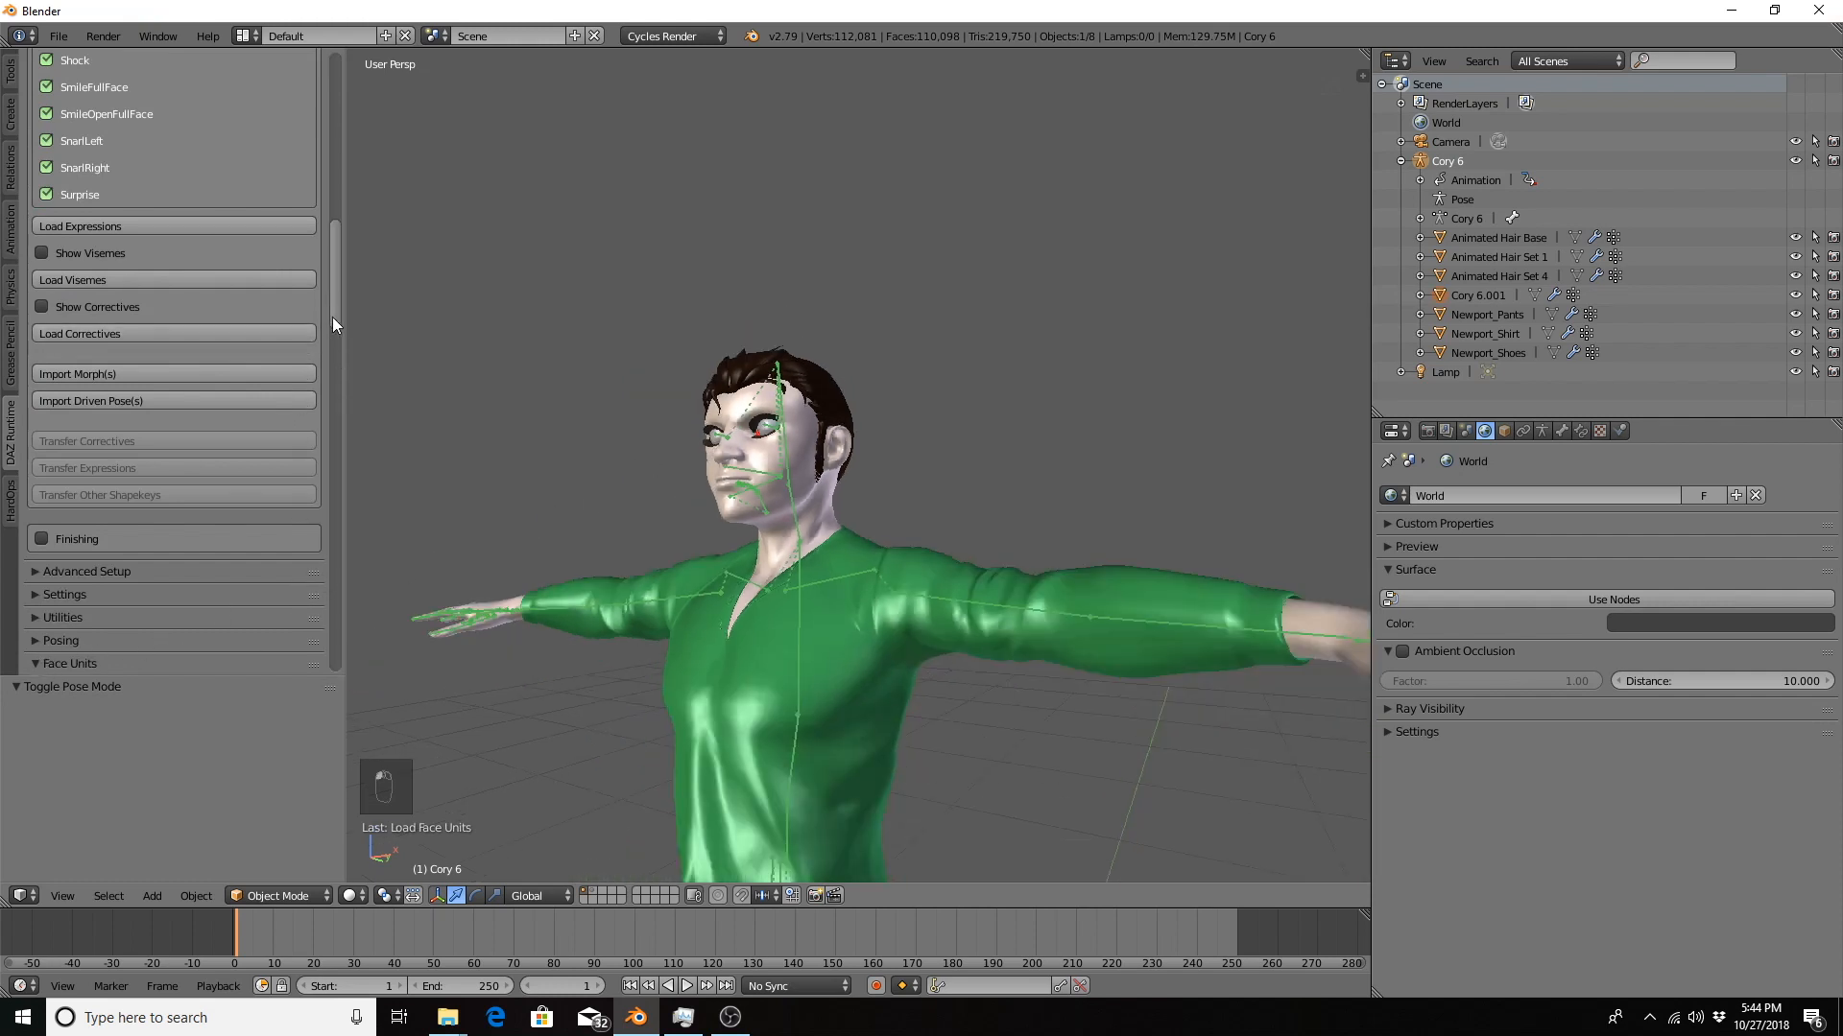
drag(332, 317, 337, 441)
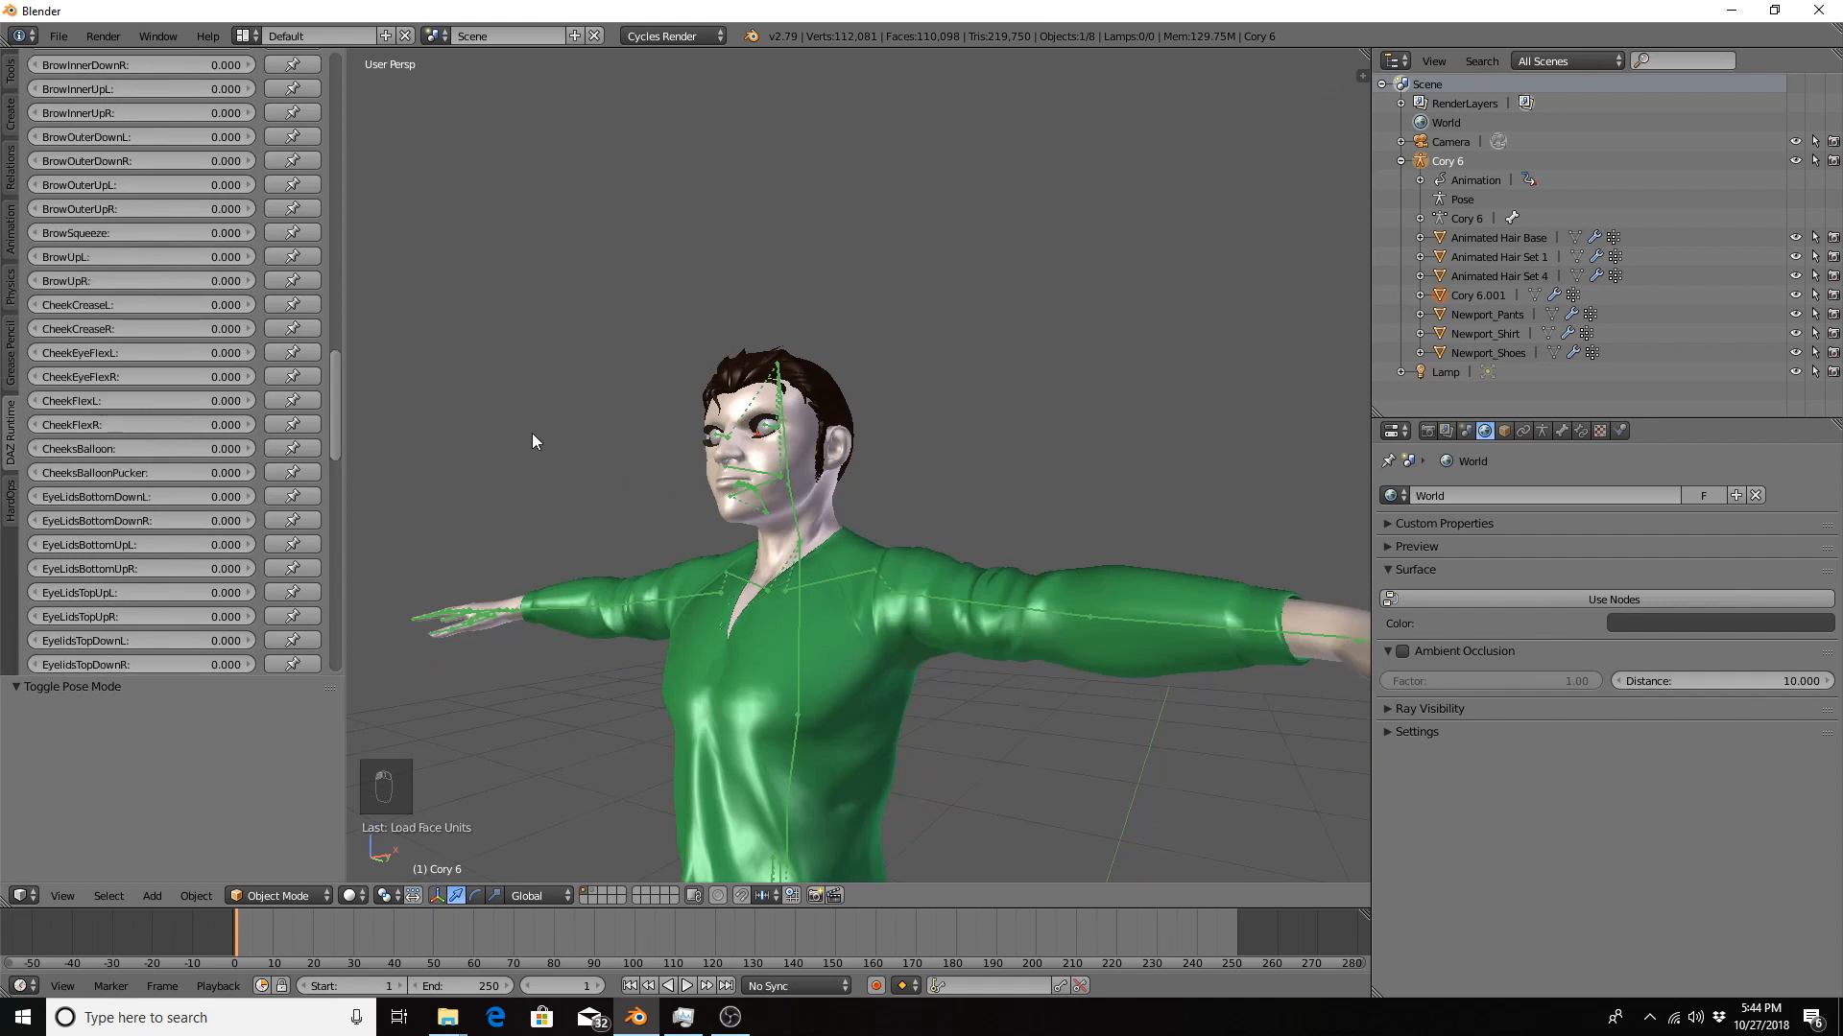
scroll(632, 447, up, 6)
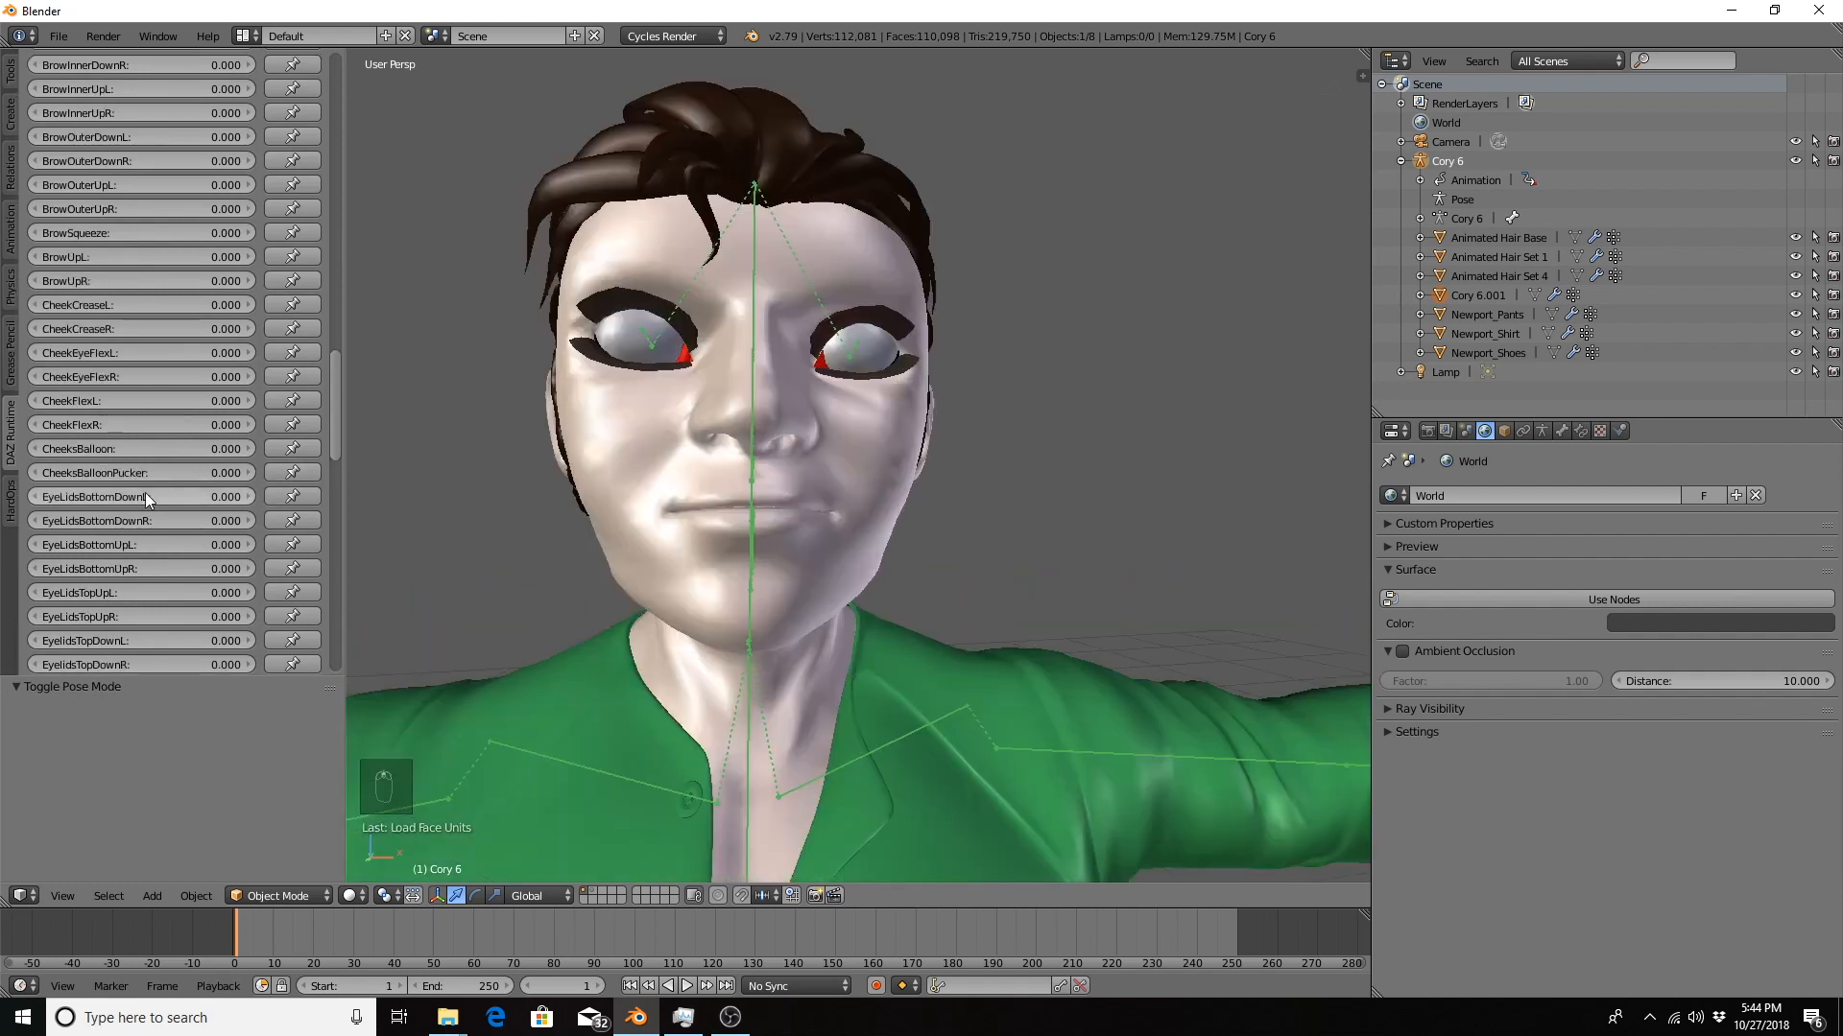
Try the EyeLidsTopUpR and LipsPart face unit sliders and look through the rest, leaving all values at 0.000.
mouse_move(84, 617)
mouse_down()
mouse_move(309, 617)
mouse_move(84, 618)
mouse_up()
scroll(84, 618, down, 8)
scroll(86, 608, down, 15)
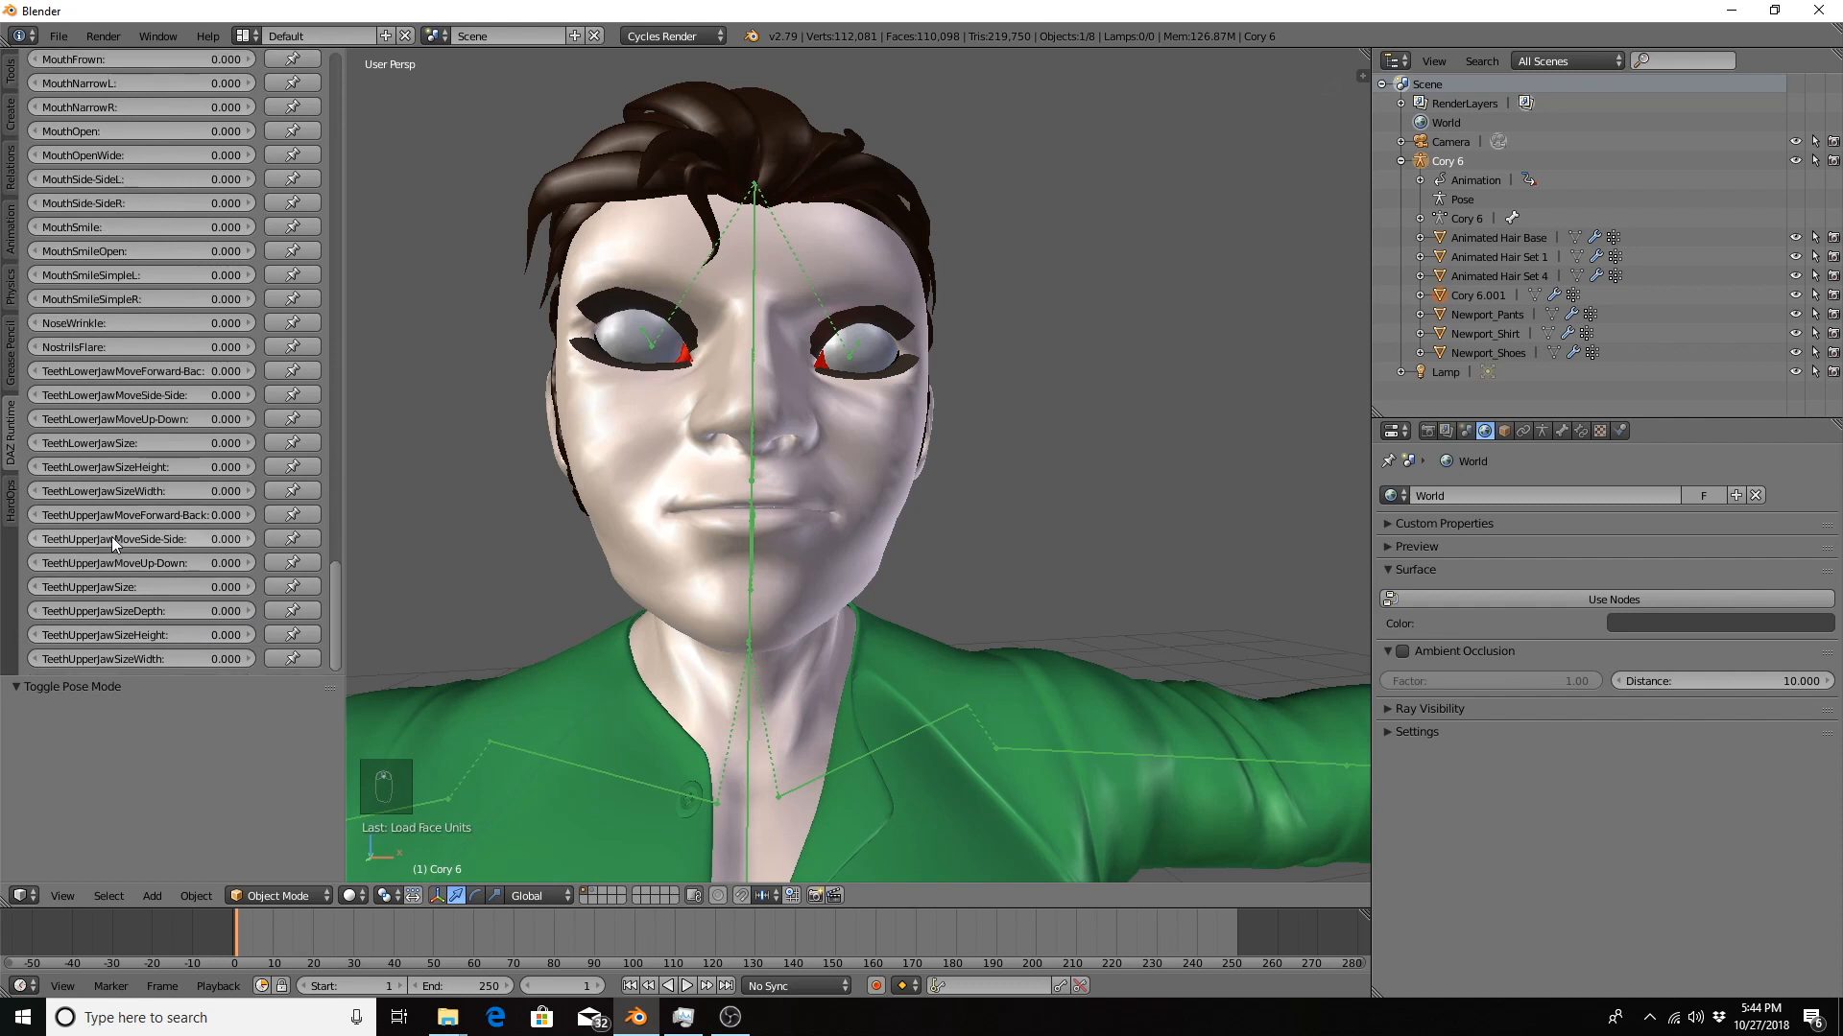
scroll(113, 564, up, 10)
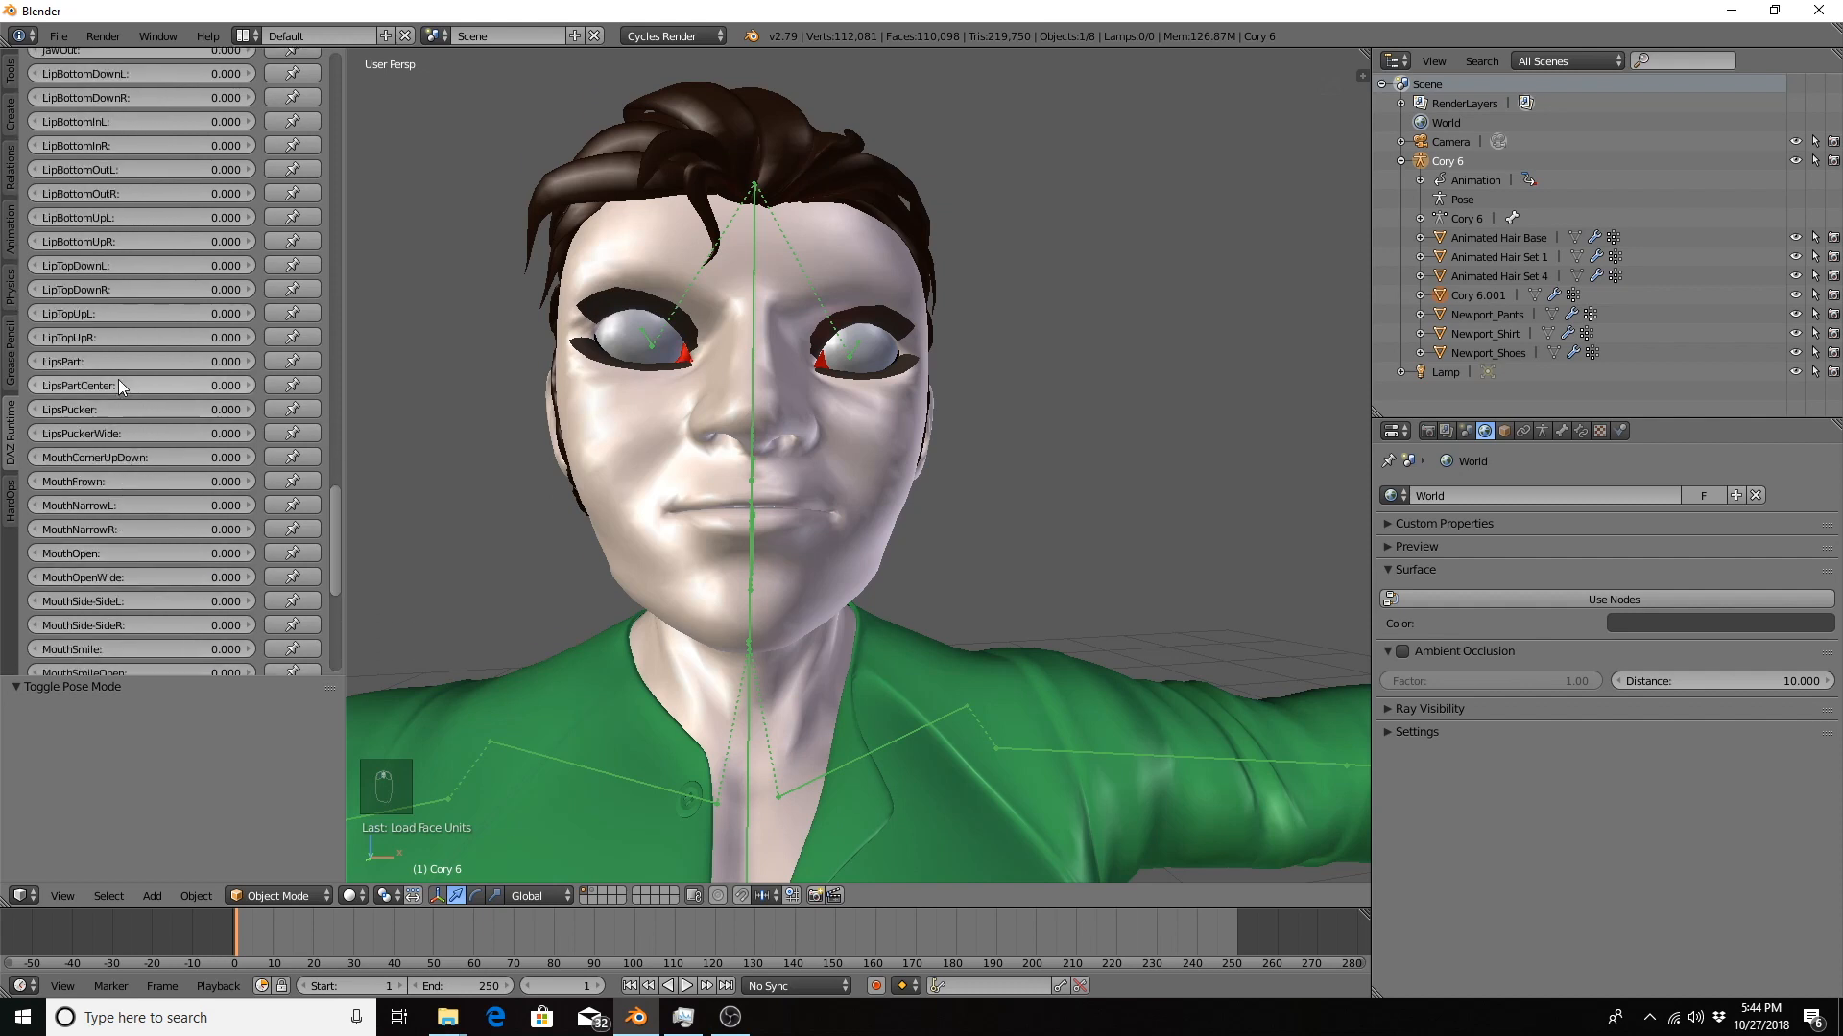
mouse_move(112, 363)
mouse_down()
mouse_move(251, 363)
mouse_move(113, 363)
mouse_up()
scroll(113, 368, up, 12)
scroll(113, 369, up, 15)
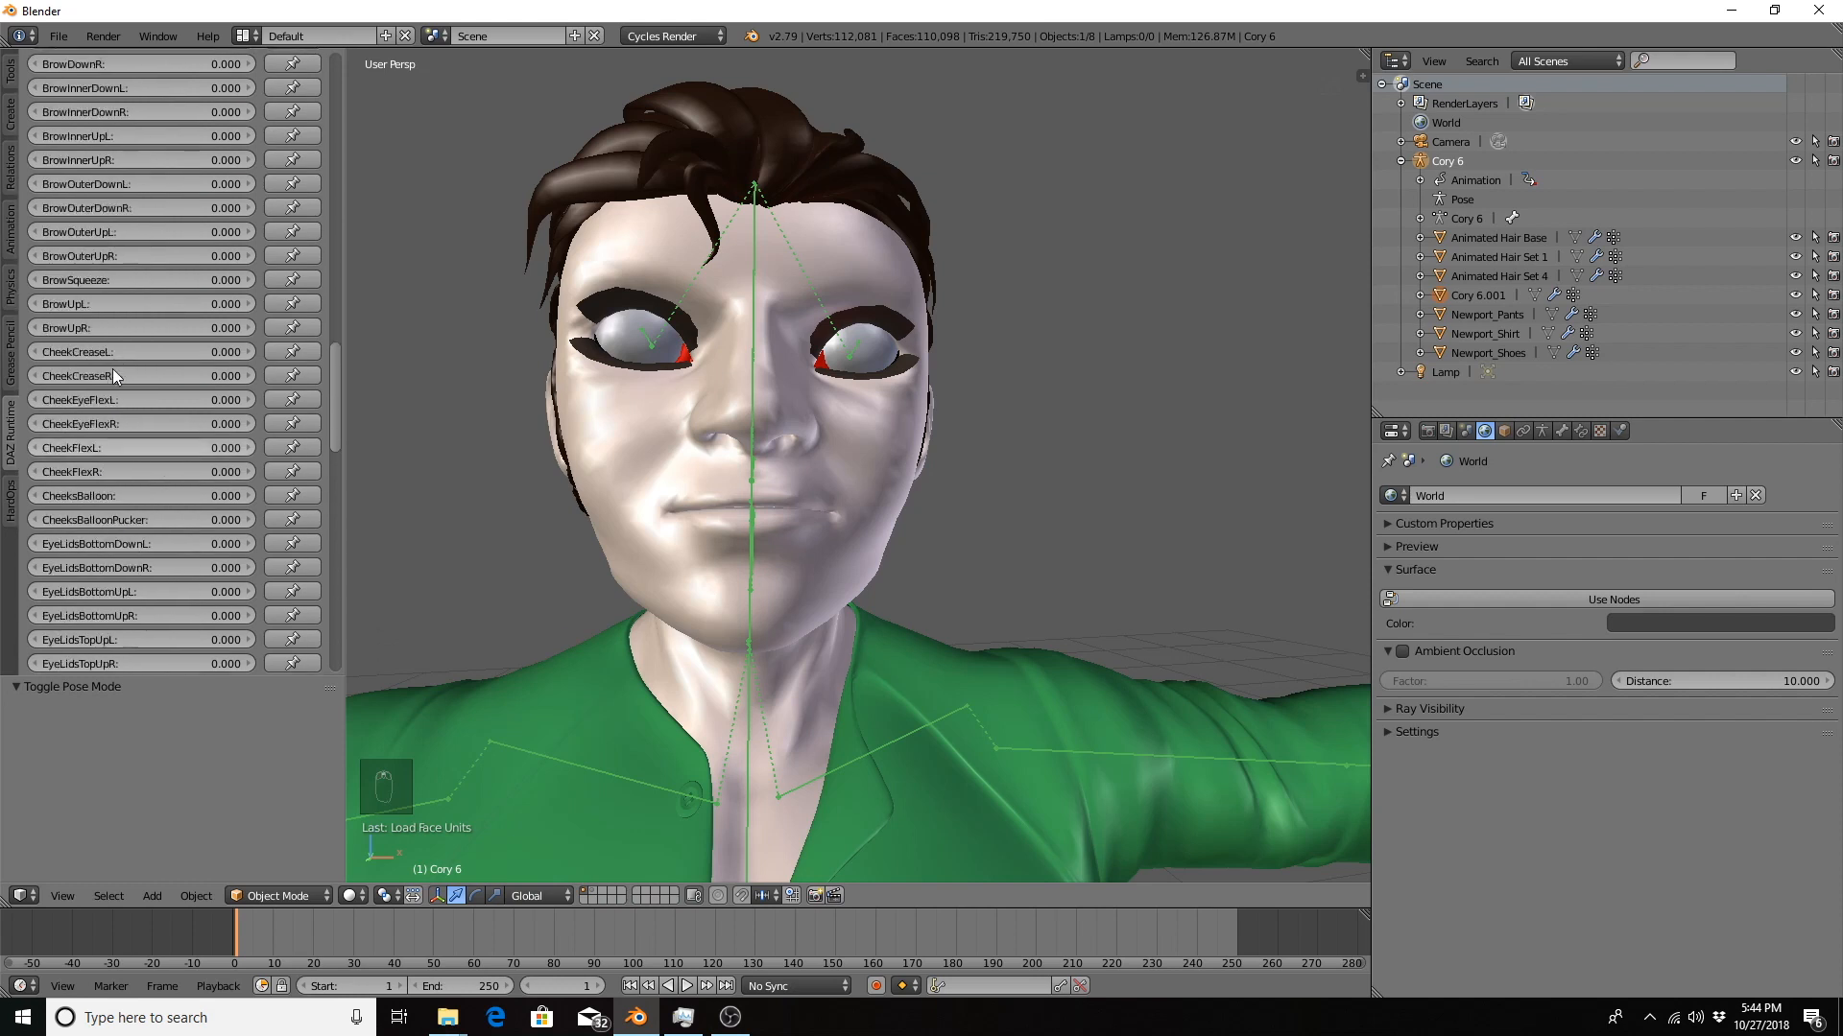
Collapse the Face Units sliders, hide the expression list, and load the expressions onto the Cory 6 armature.
click(36, 475)
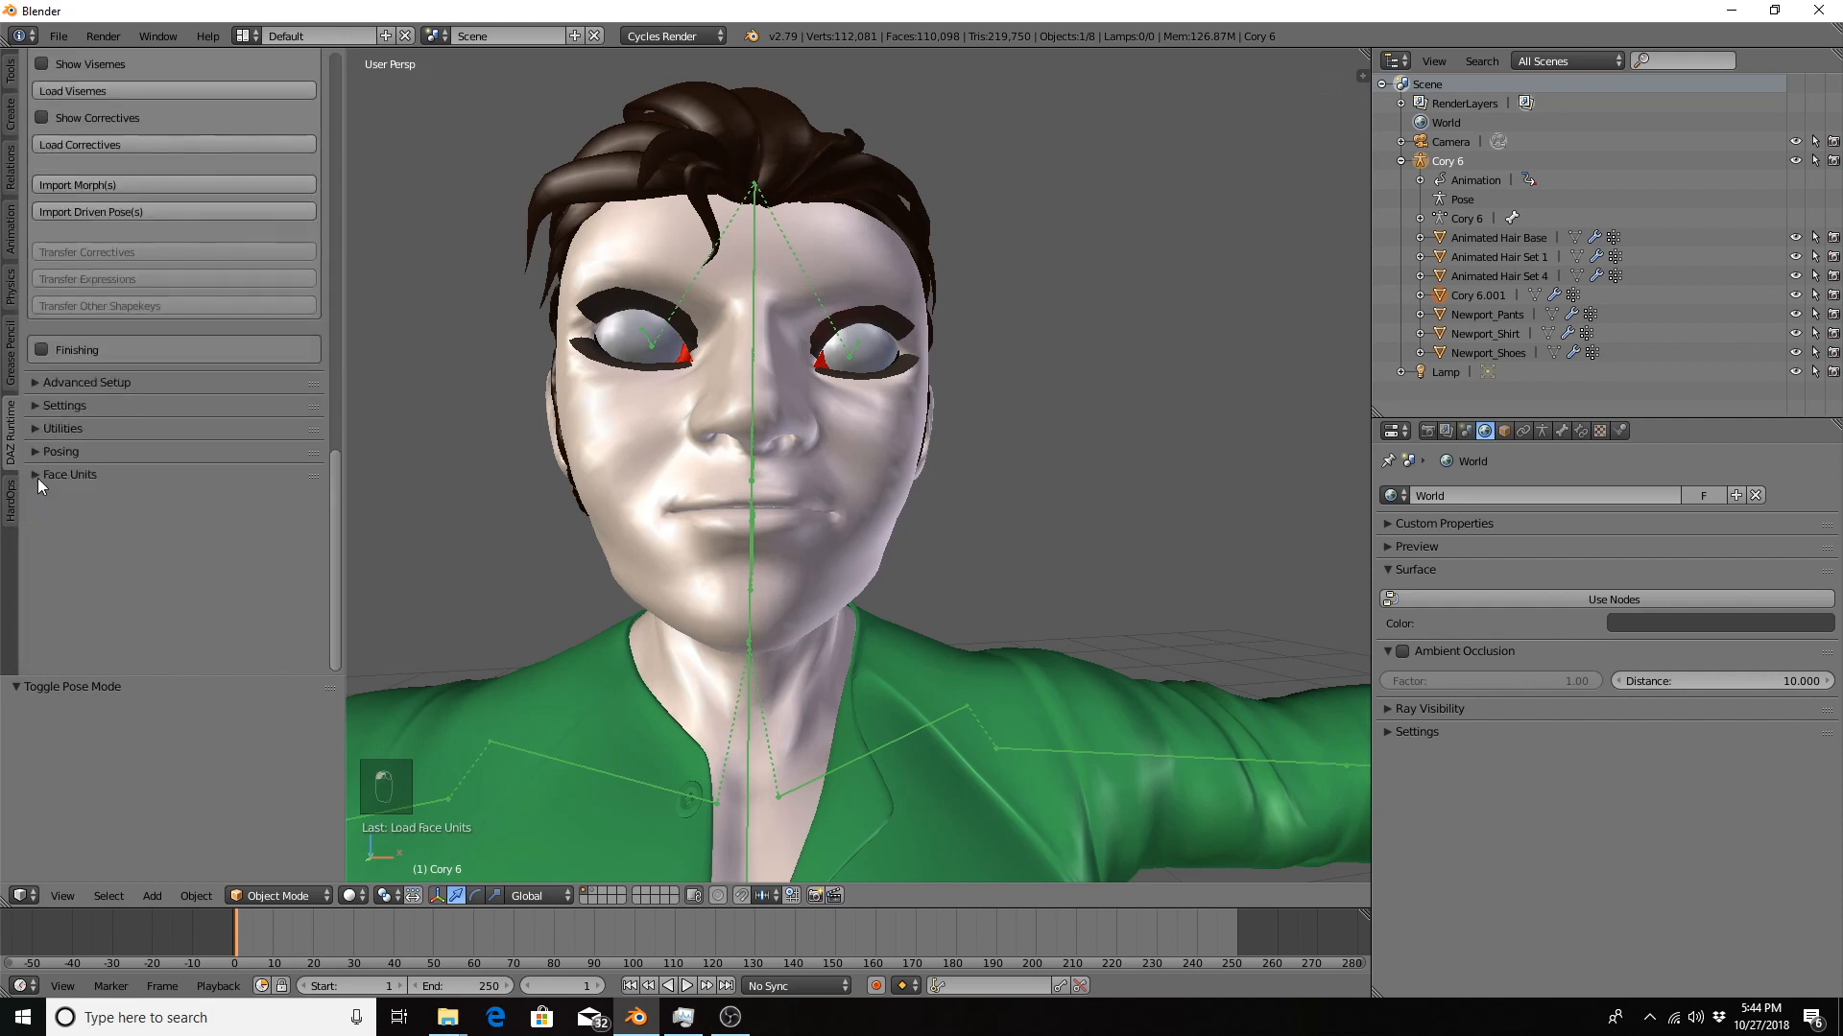
scroll(77, 411, up, 20)
scroll(80, 376, up, 5)
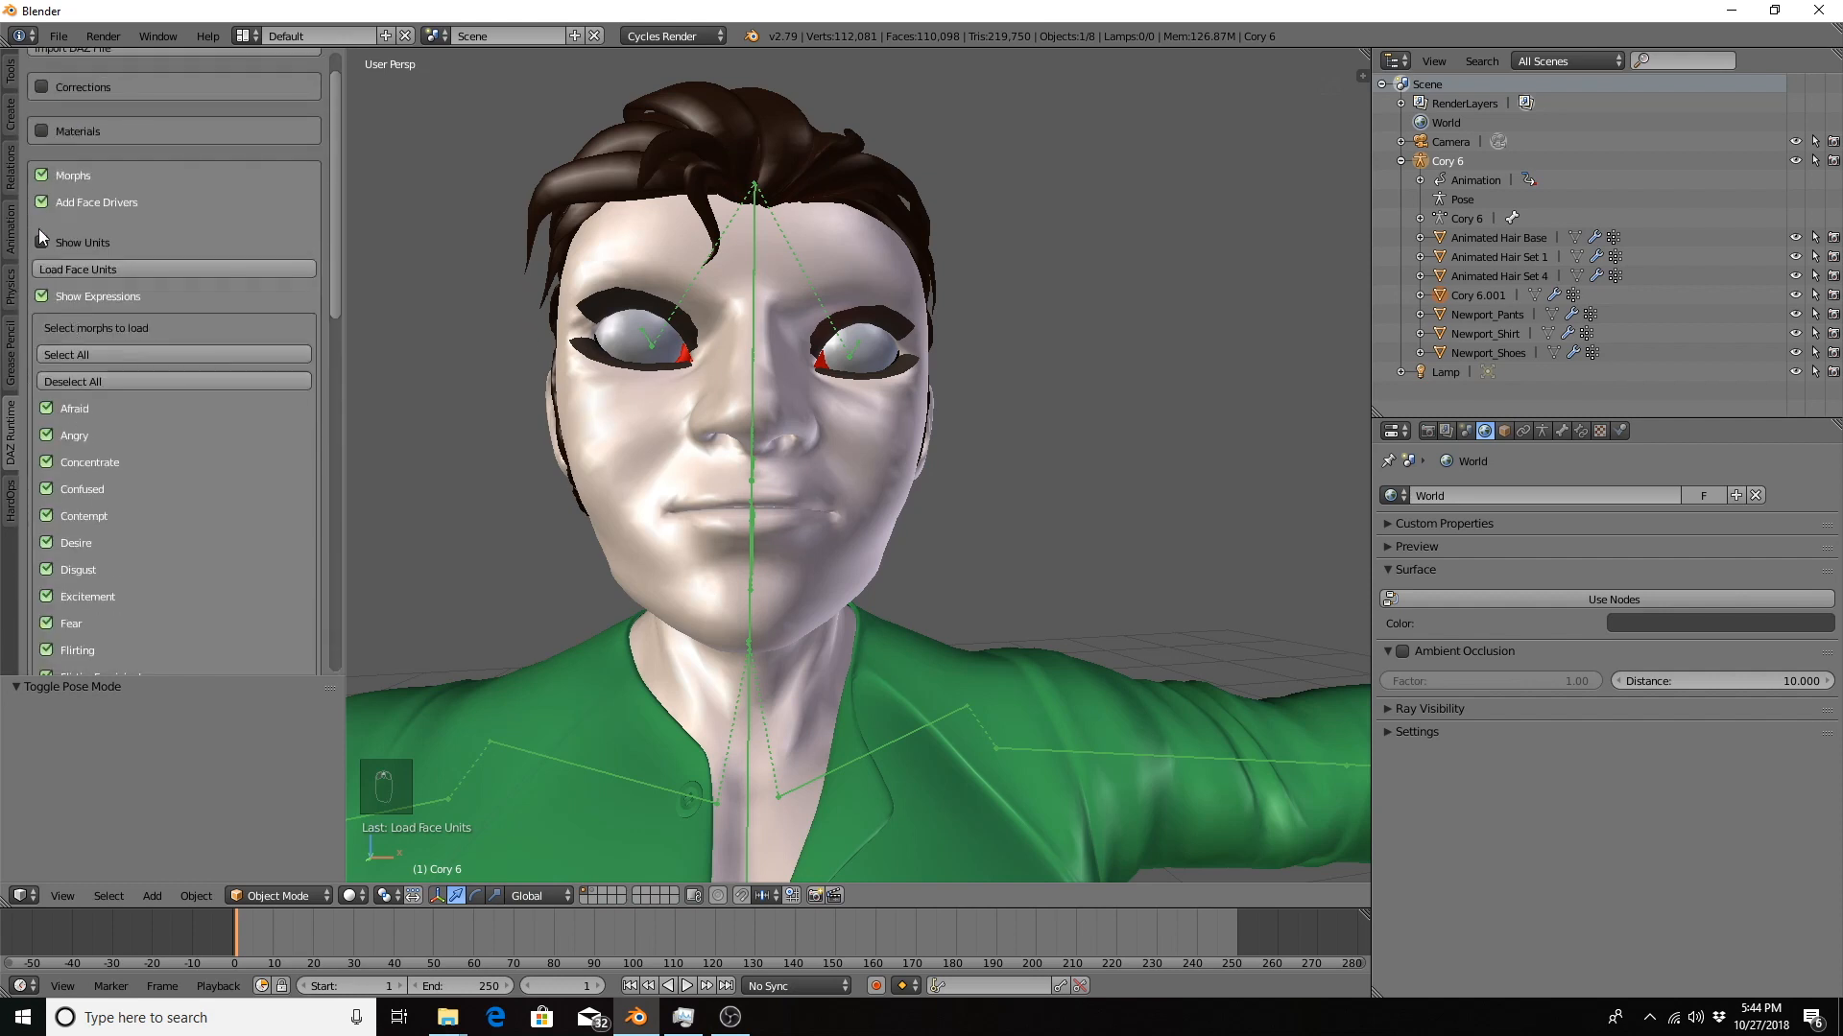
click(42, 298)
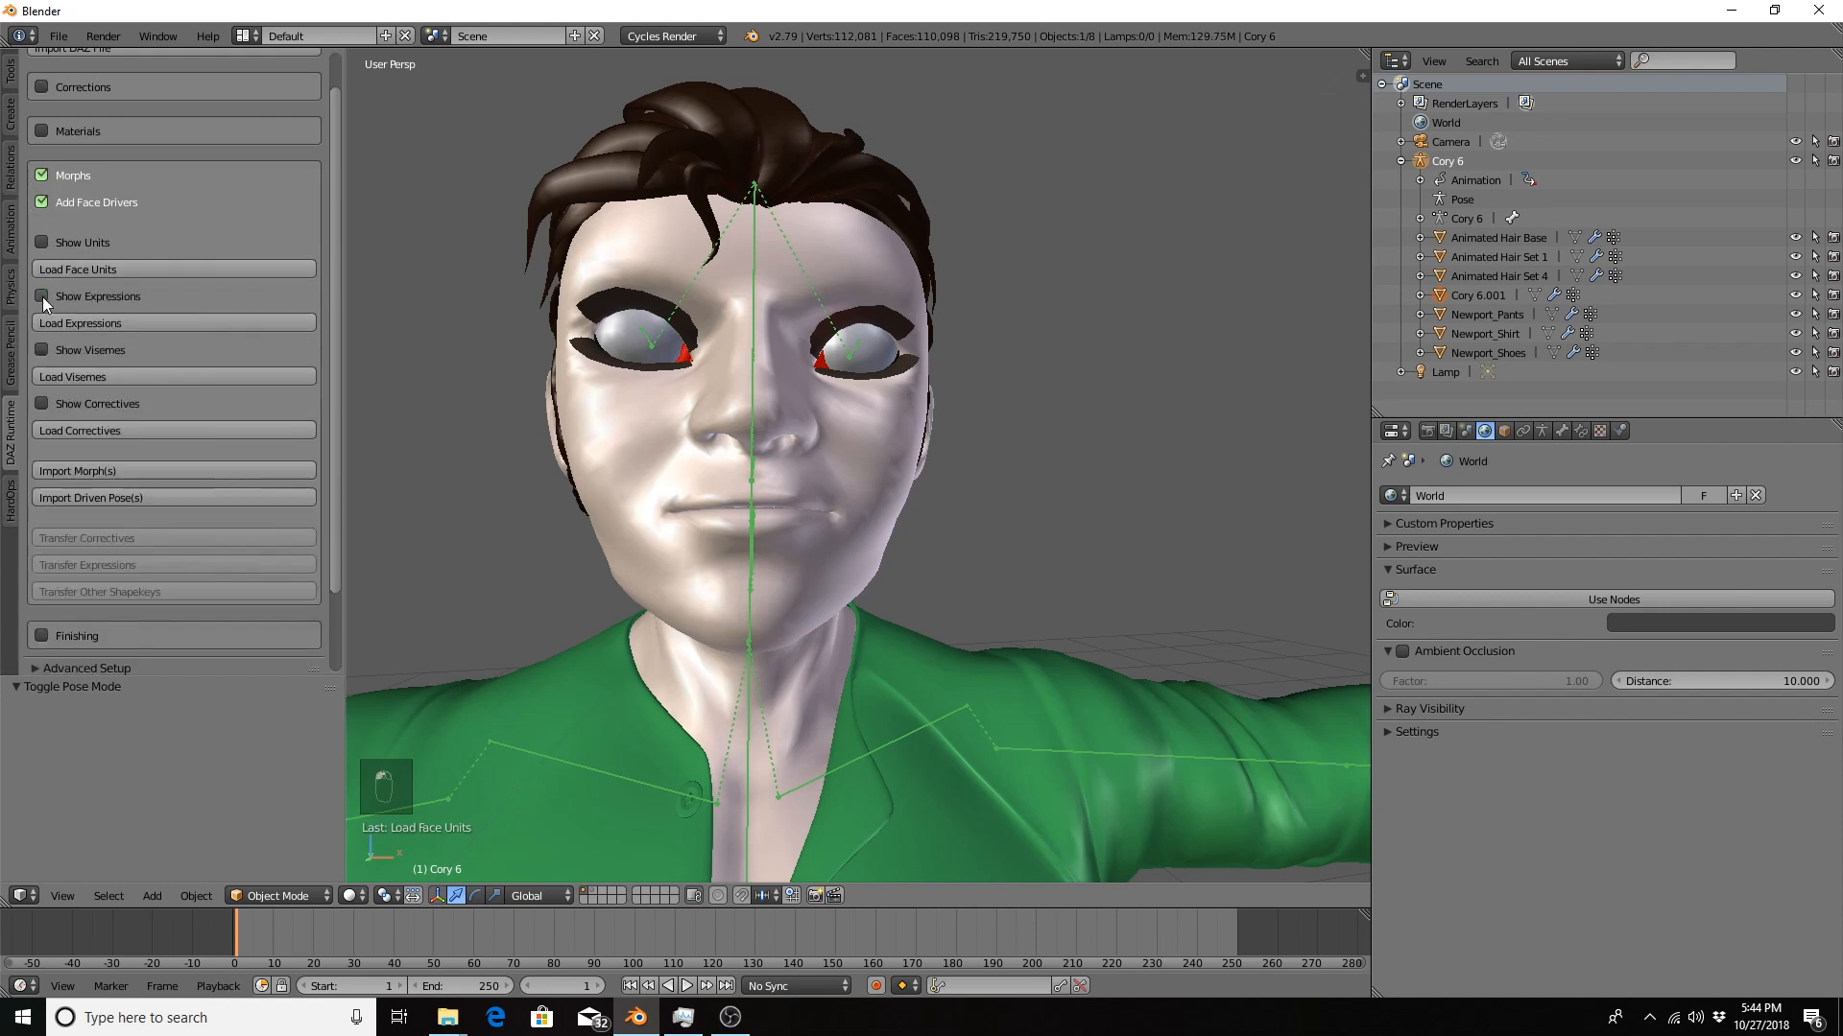
click(140, 323)
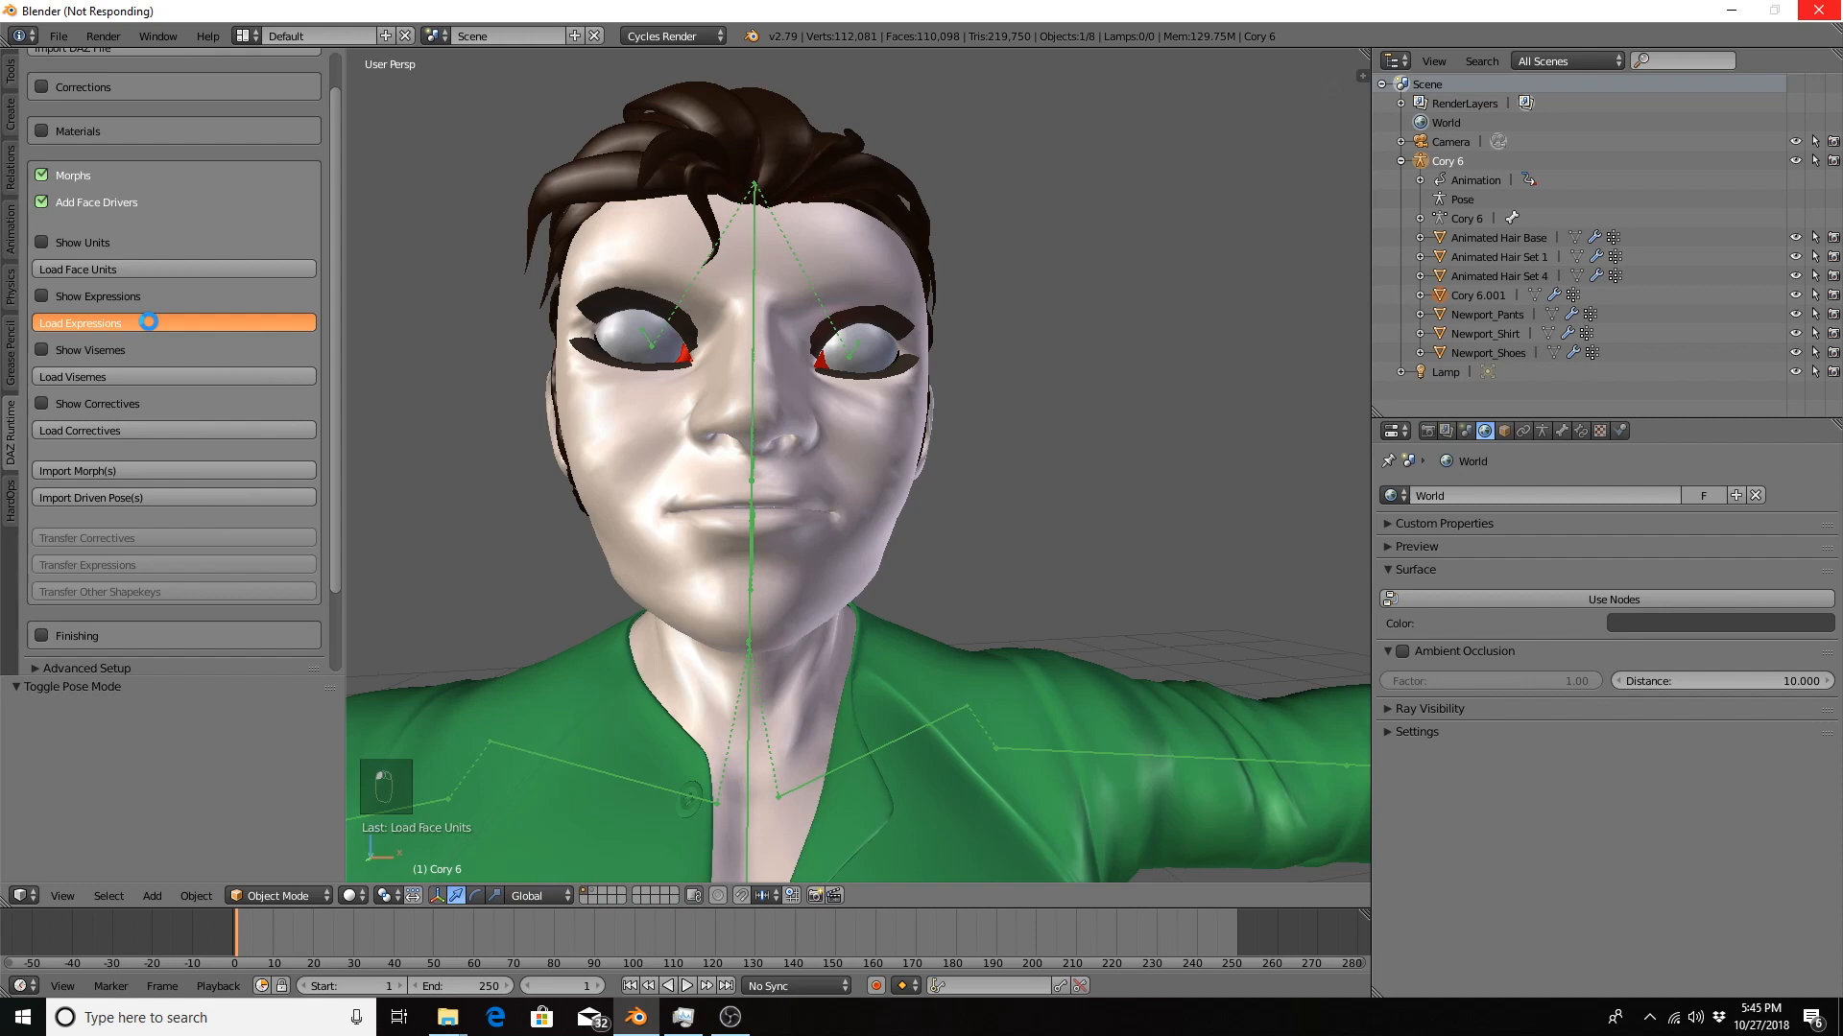
Show the loaded Expressions sliders, test Happy at 1.000, and set it to -0.310.
drag(337, 243, 341, 411)
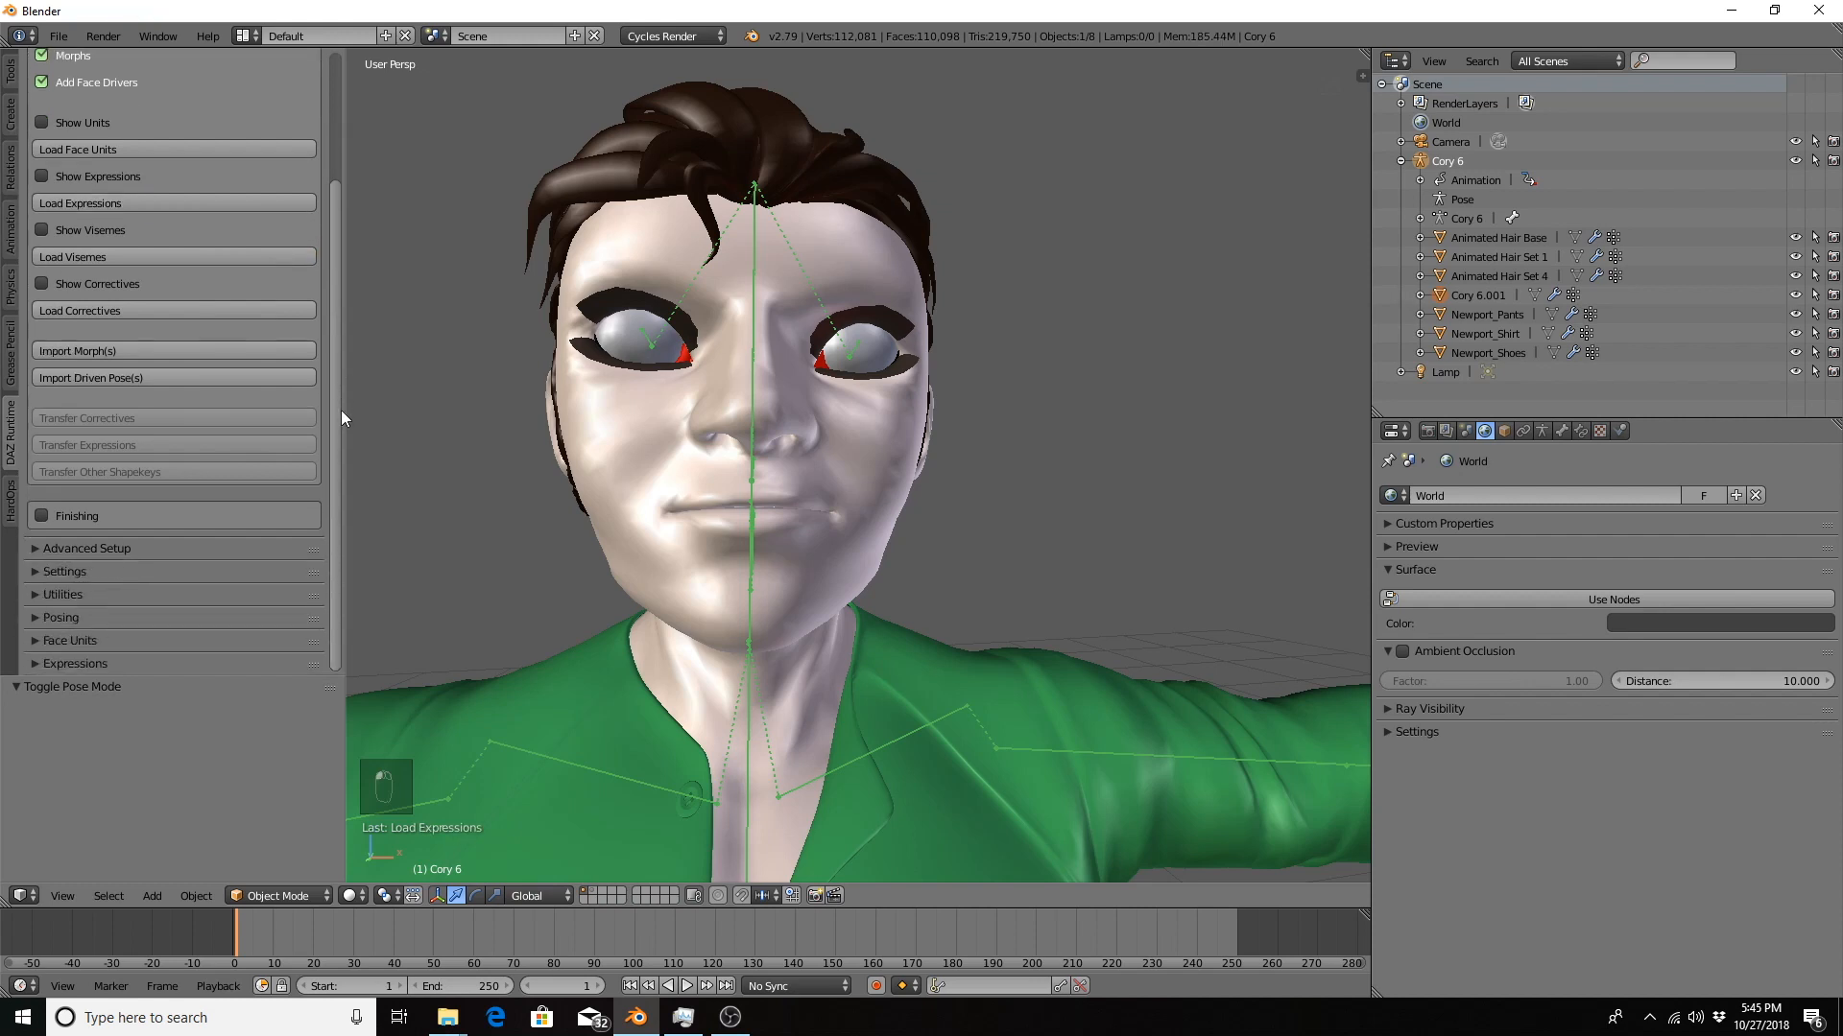
click(67, 661)
scroll(132, 564, down, 10)
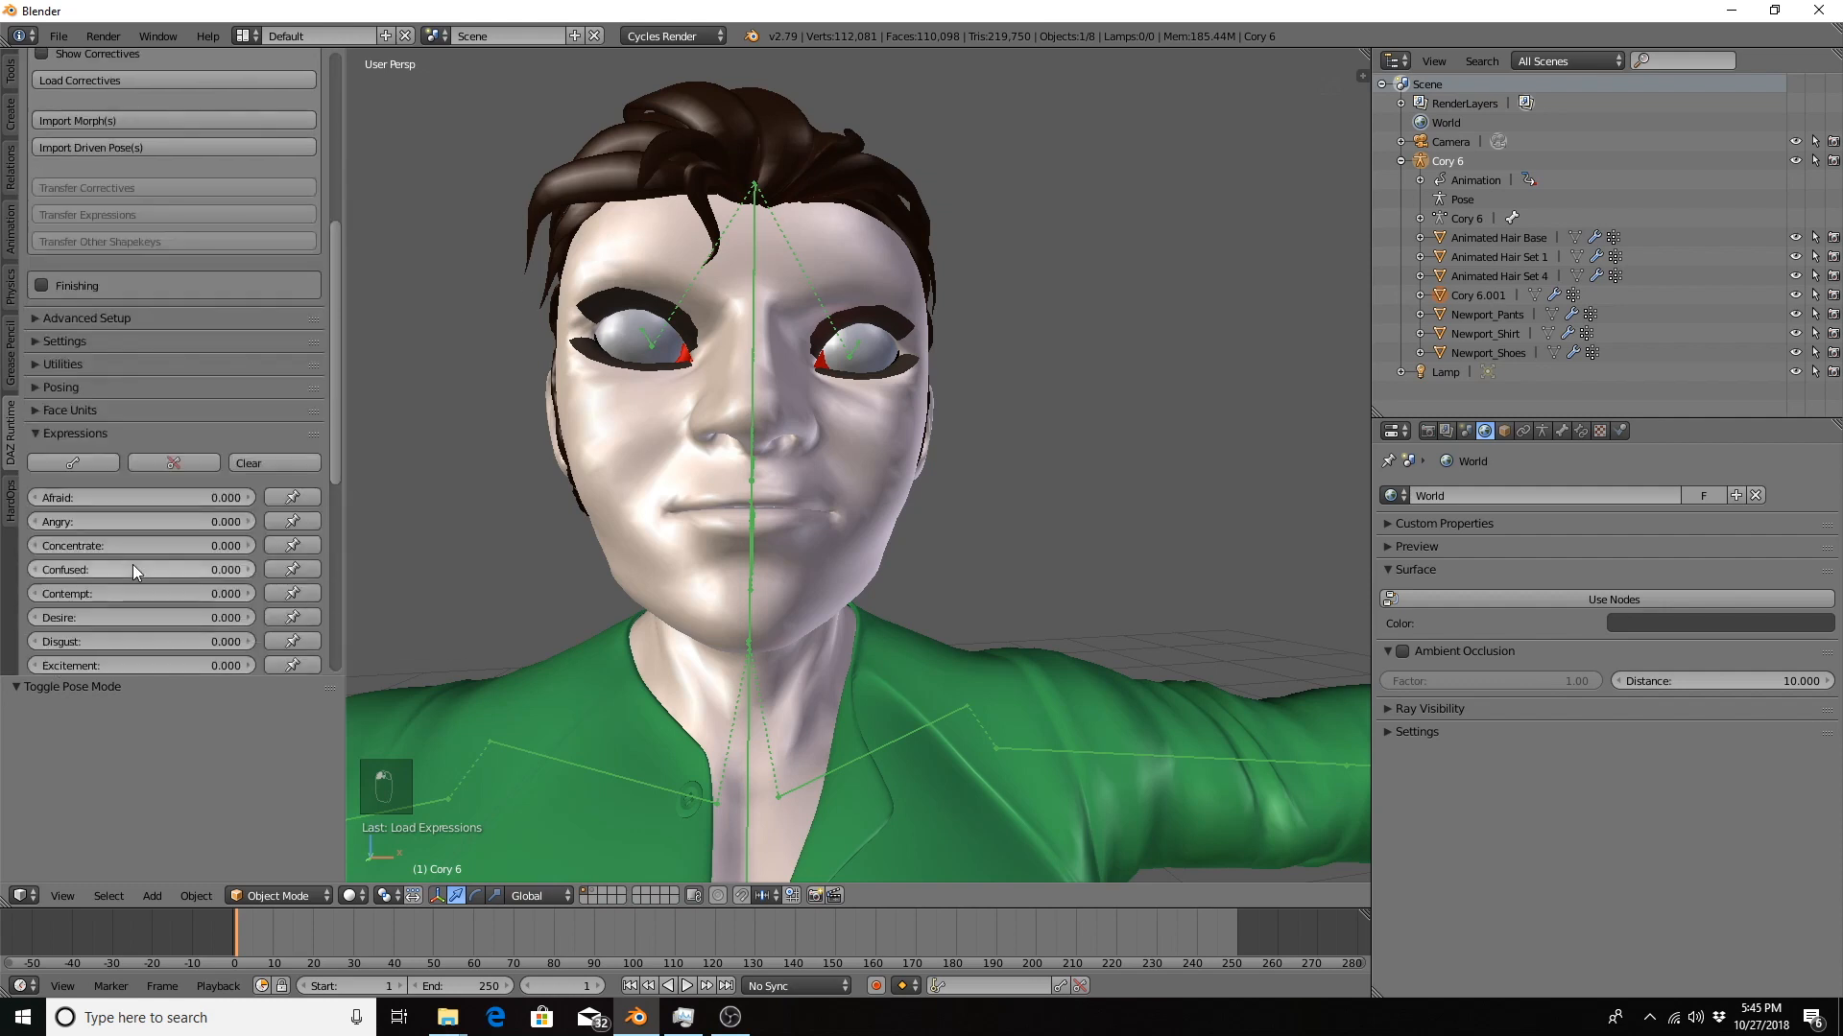
drag(113, 459, 249, 459)
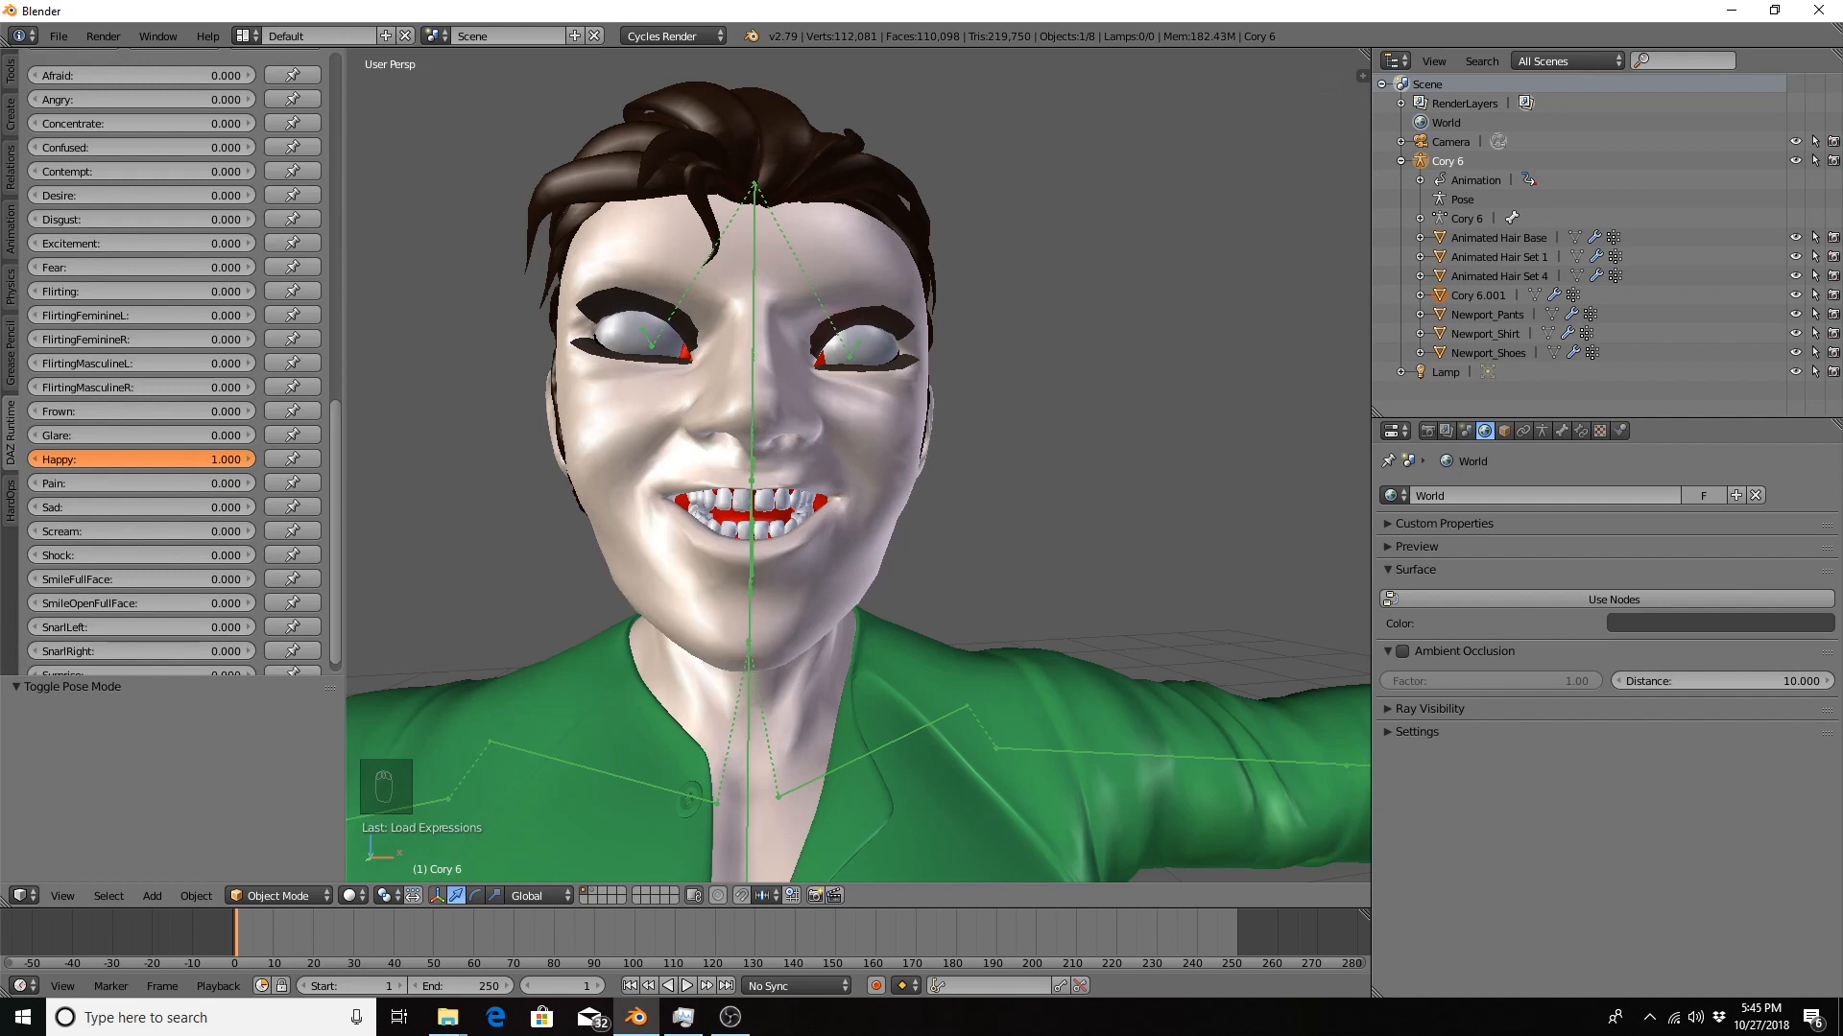
drag(250, 459, 71, 459)
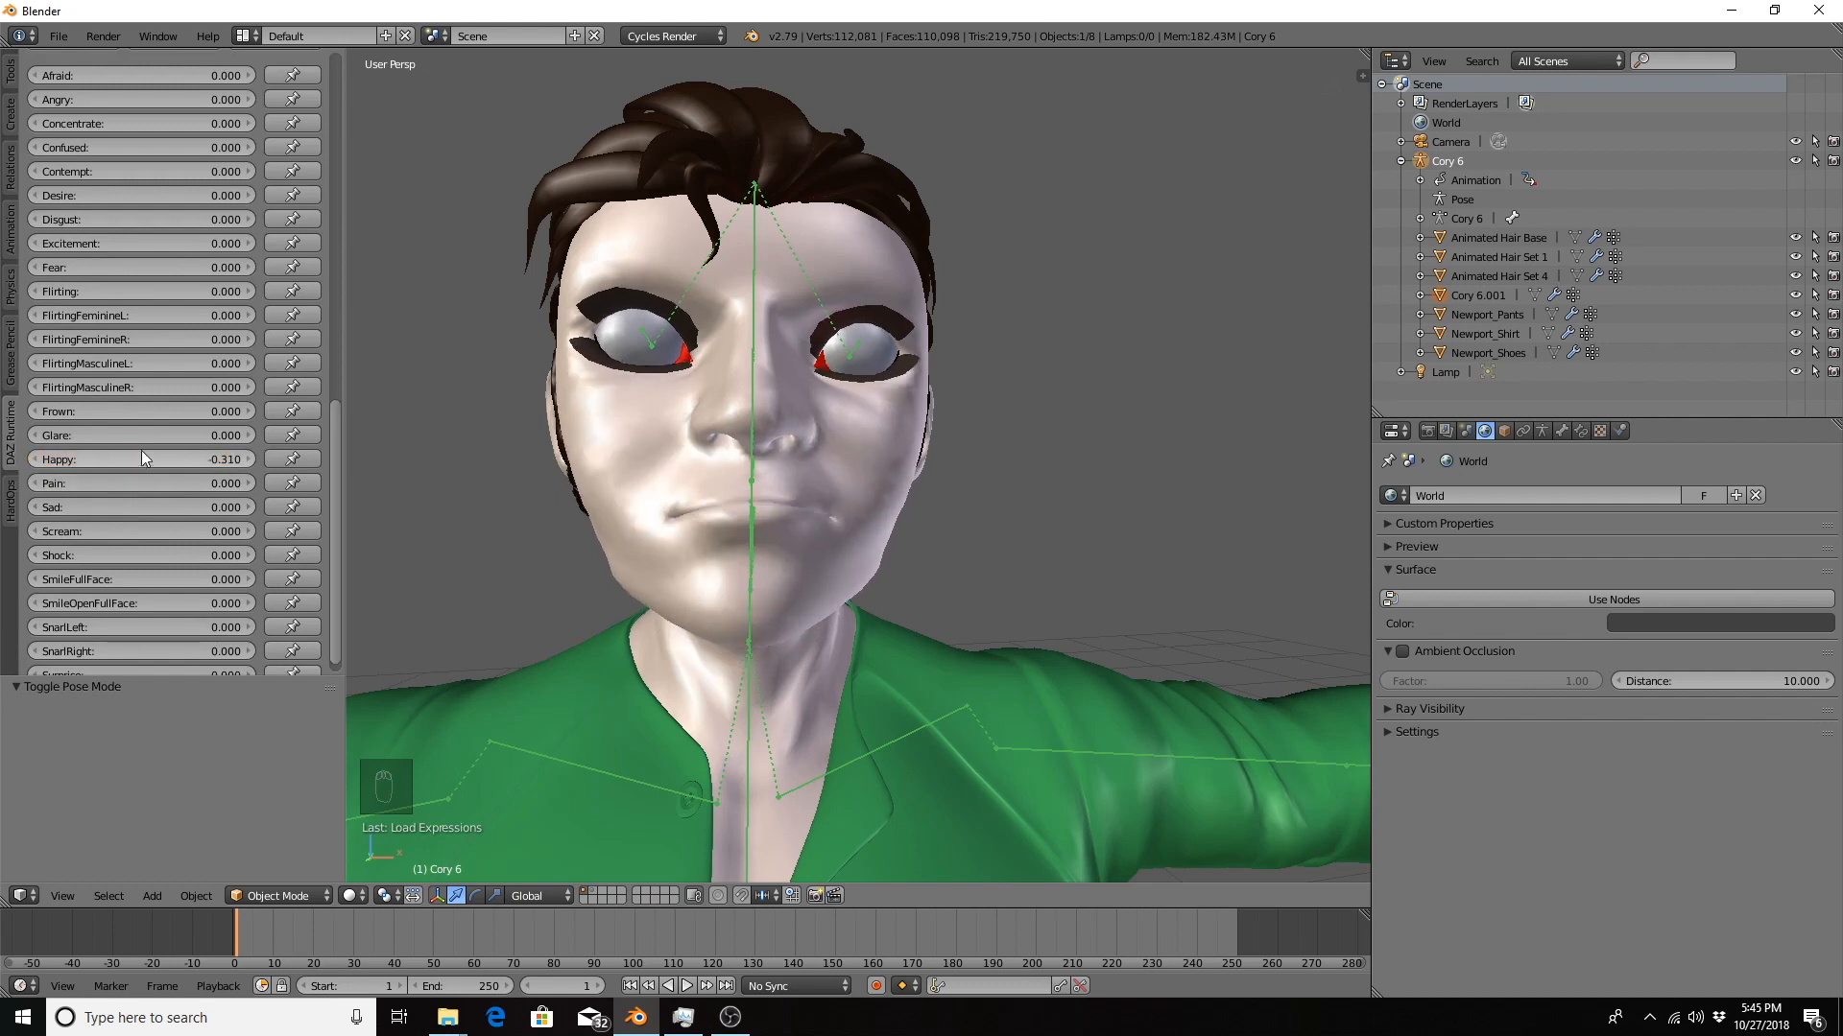
Keyframe the Glare expression at 0.000 on frame 1 and at 0.970 on frame 111.
key(i)
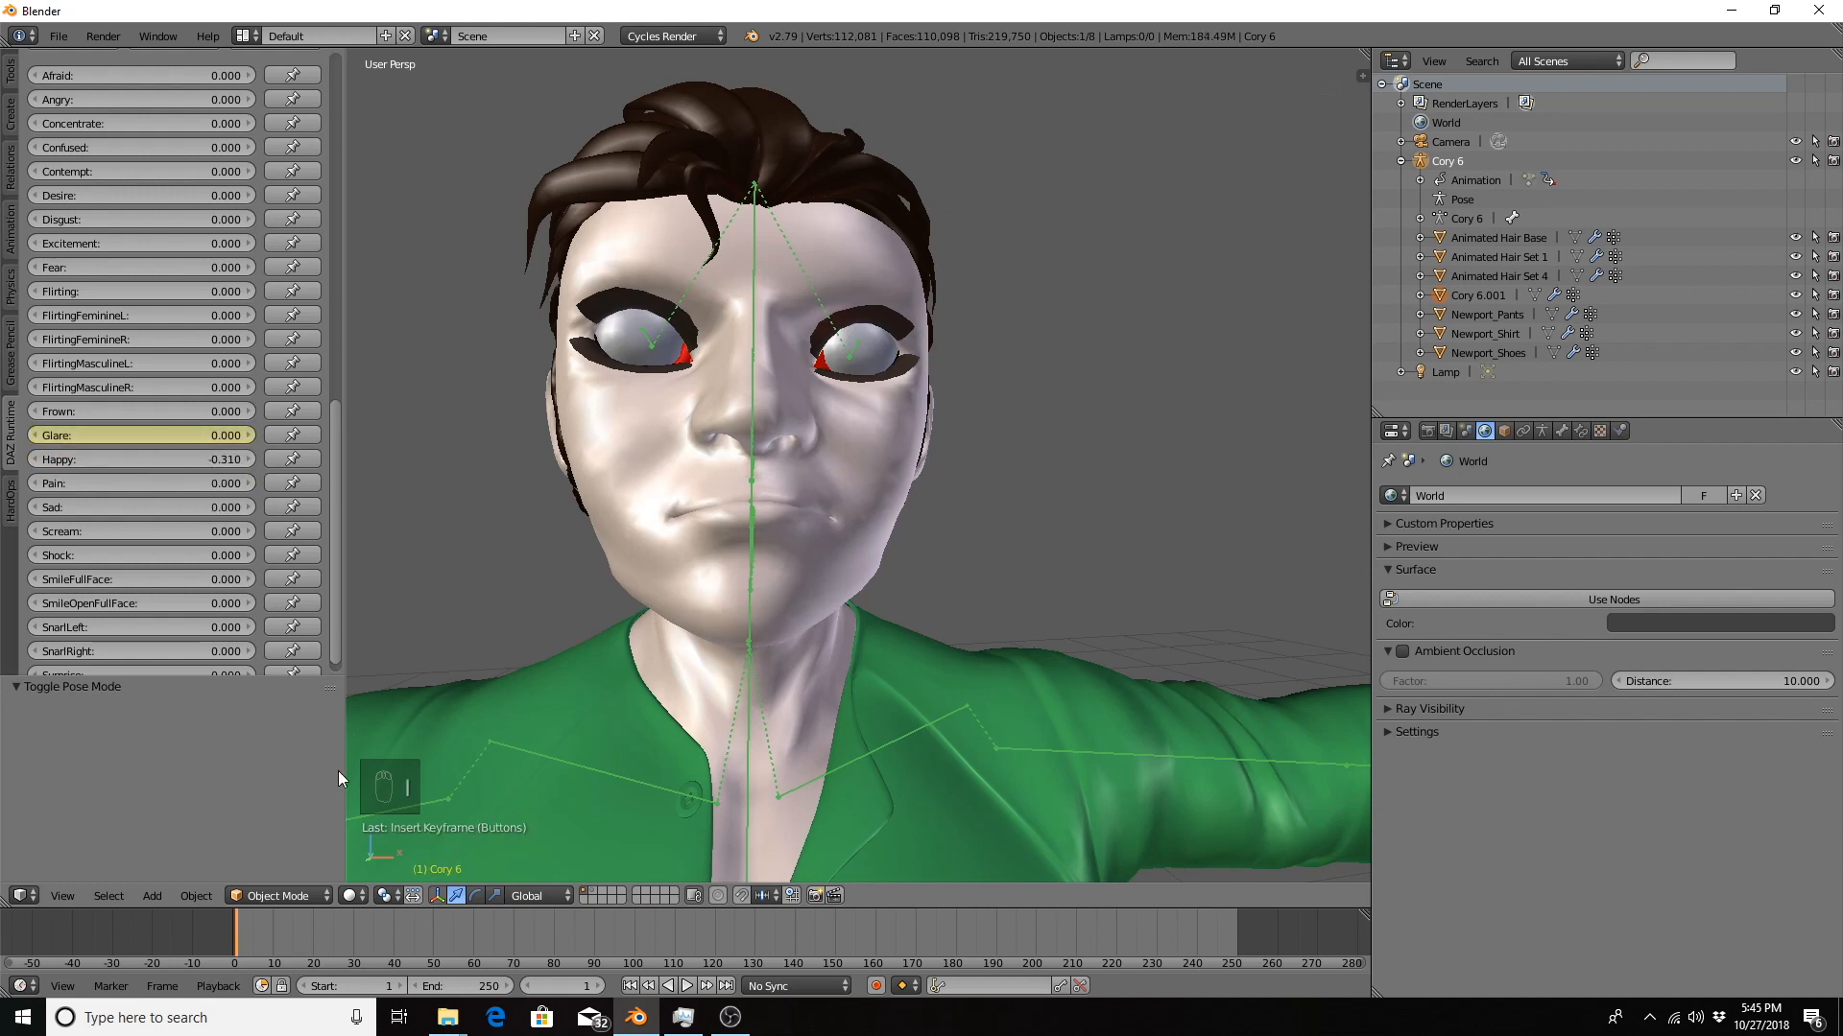
drag(276, 923, 679, 931)
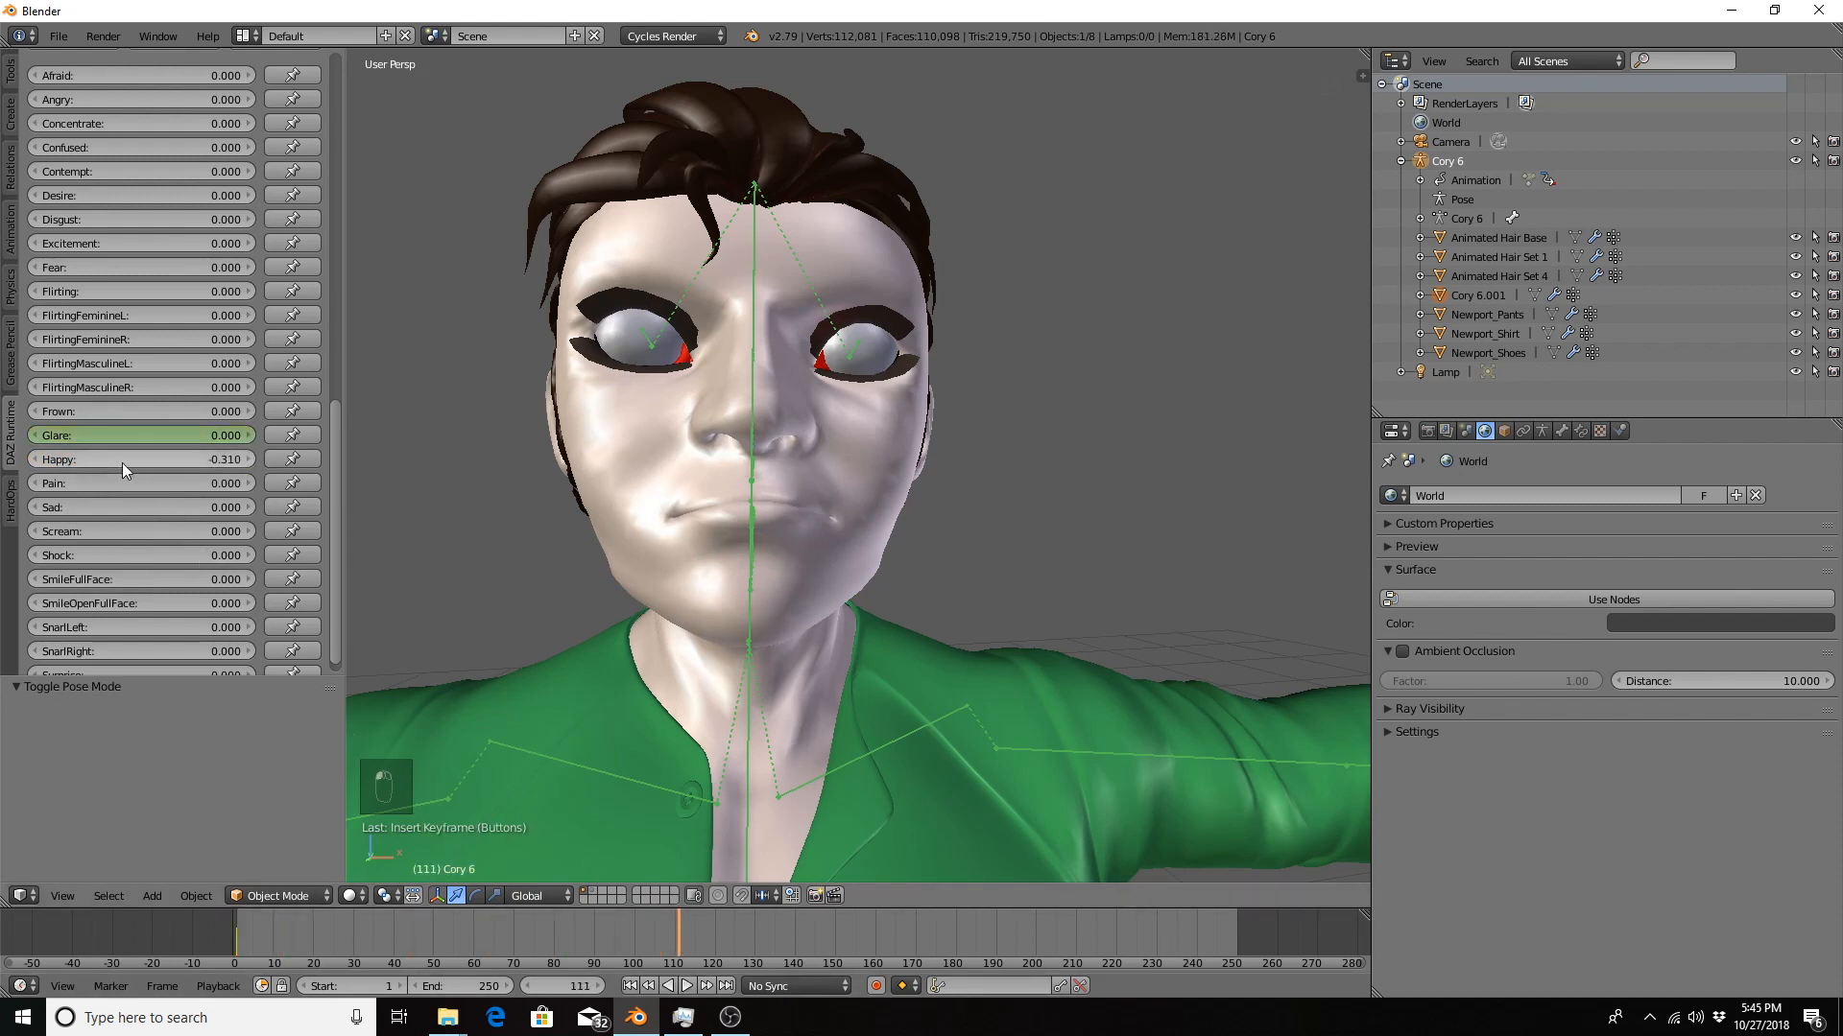
drag(124, 441, 211, 441)
key(i)
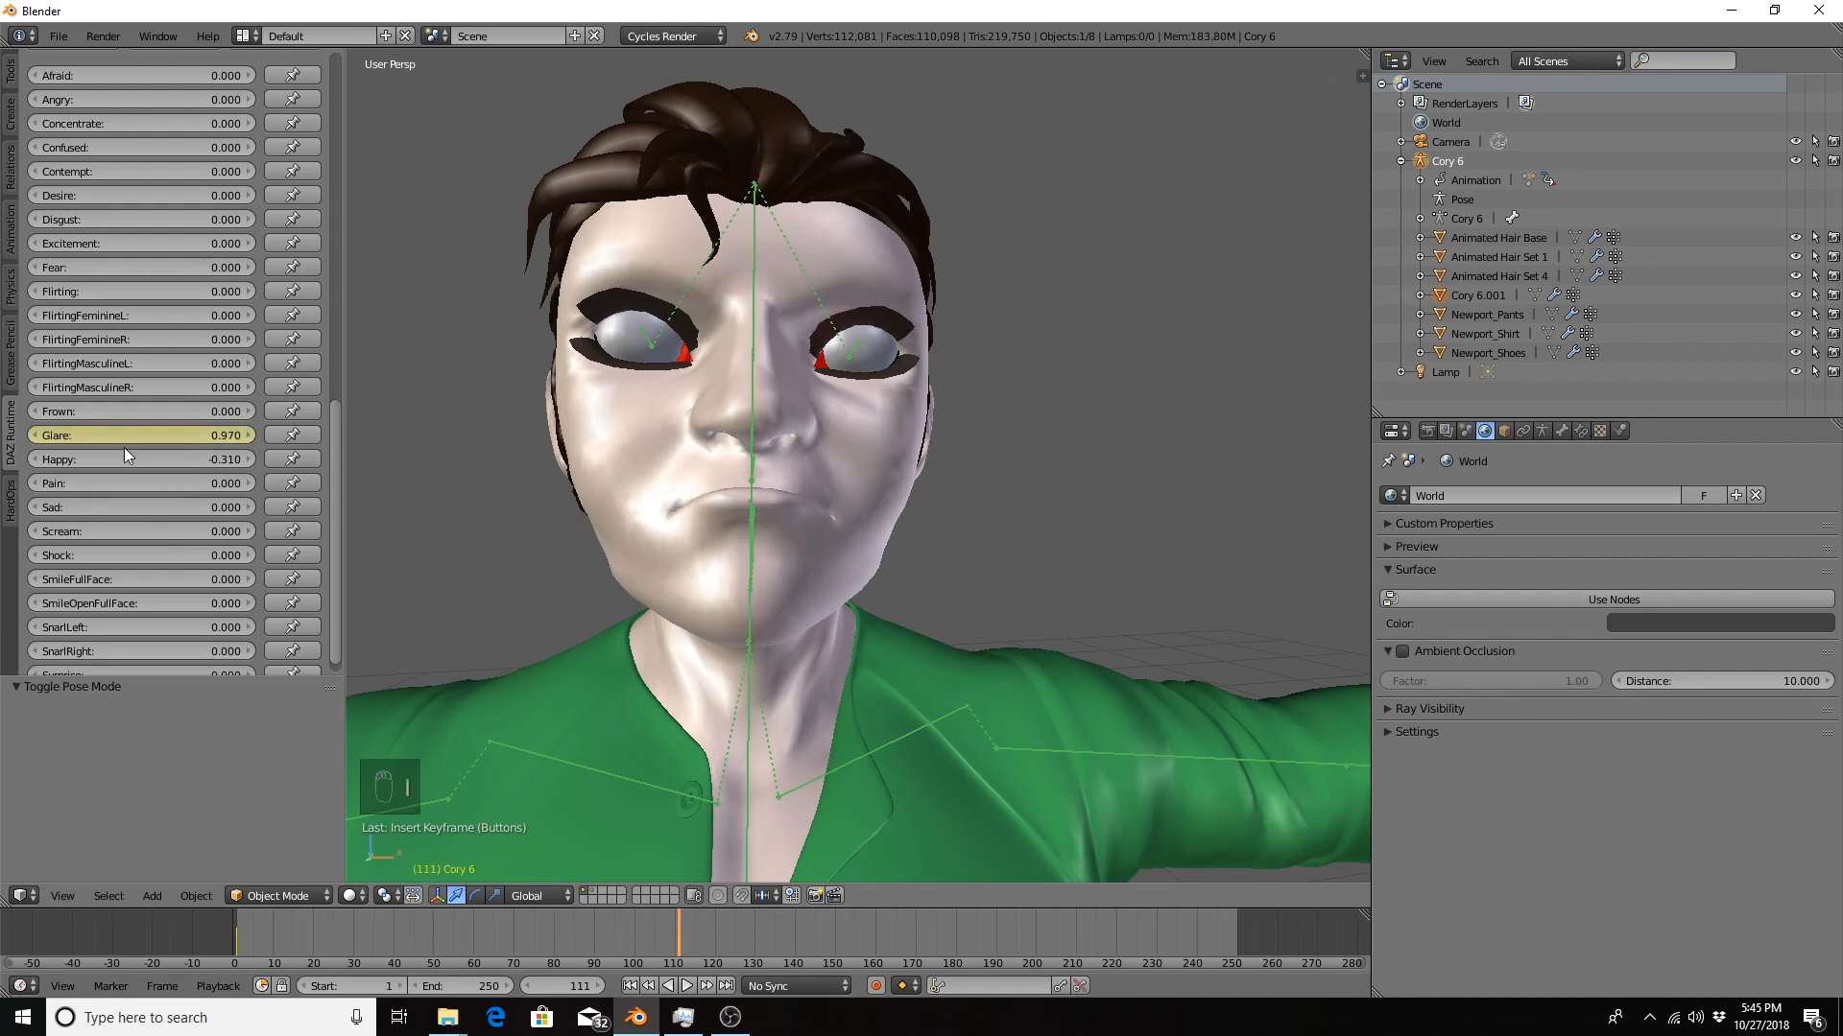
Play back the Glare animation from the start and scrub through the timeline to check the facial movement.
click(231, 924)
key(alt+a)
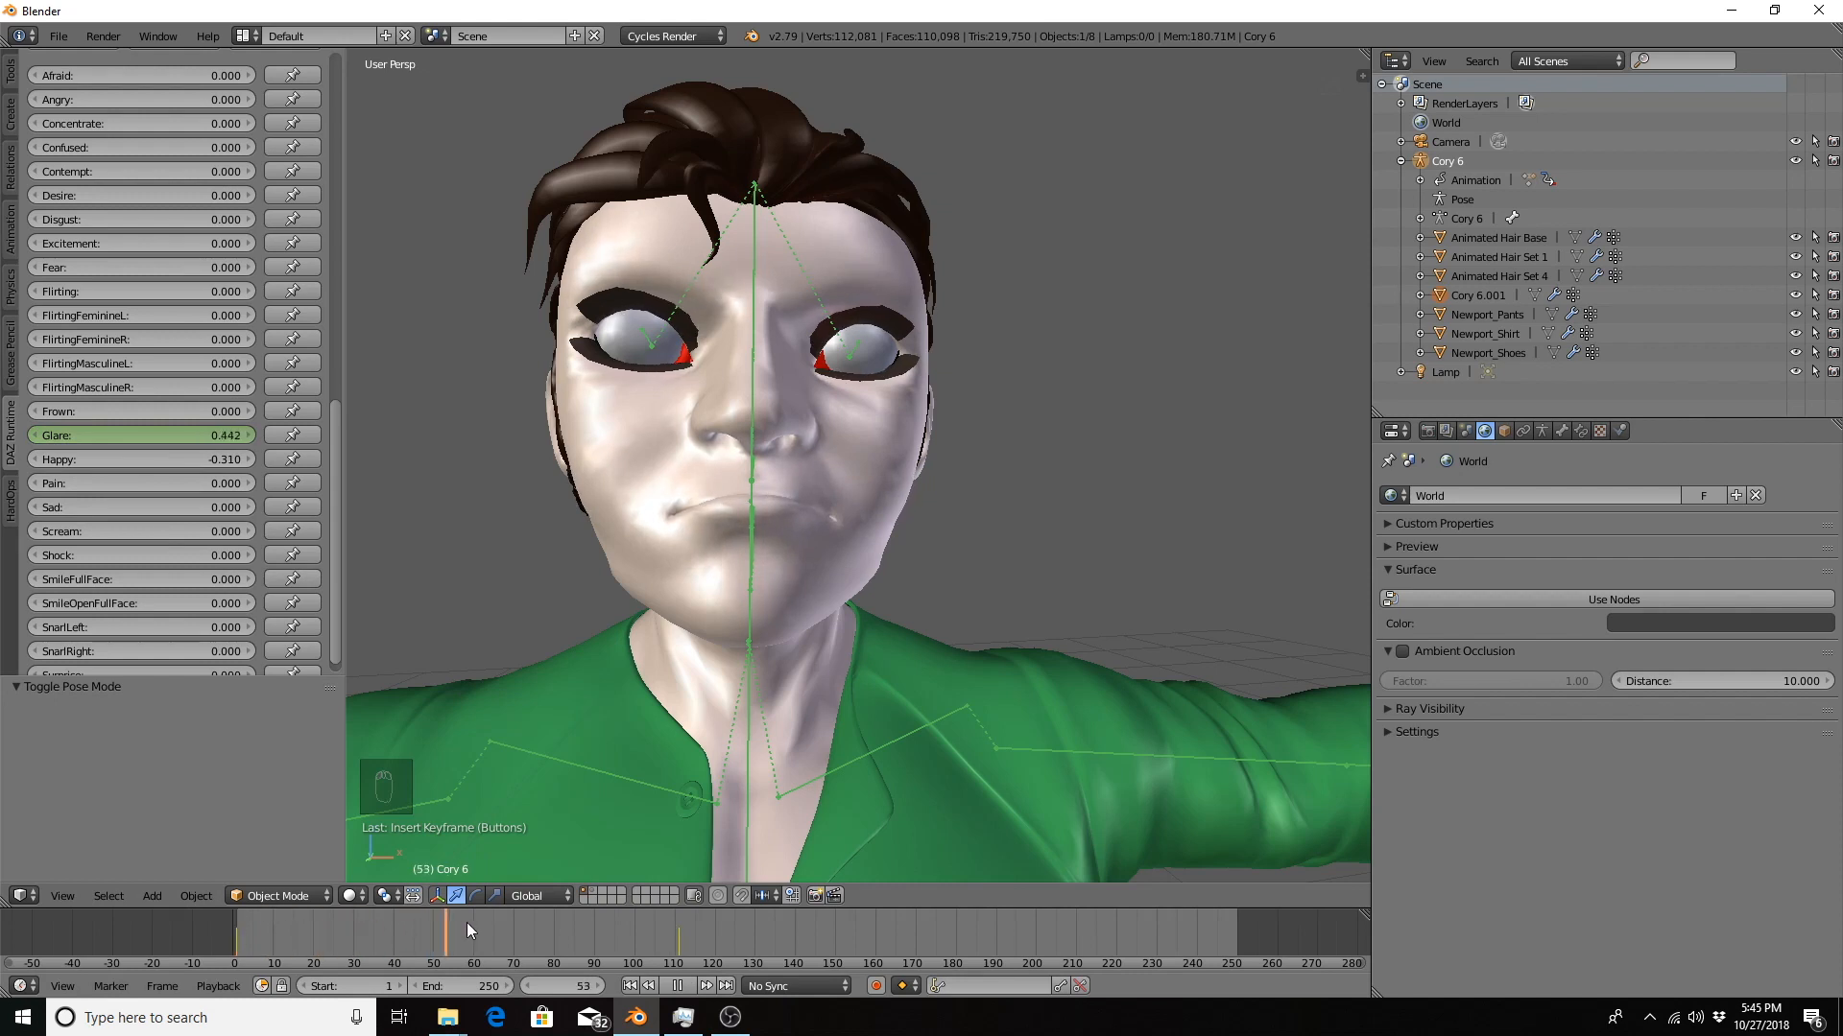
drag(466, 924, 223, 918)
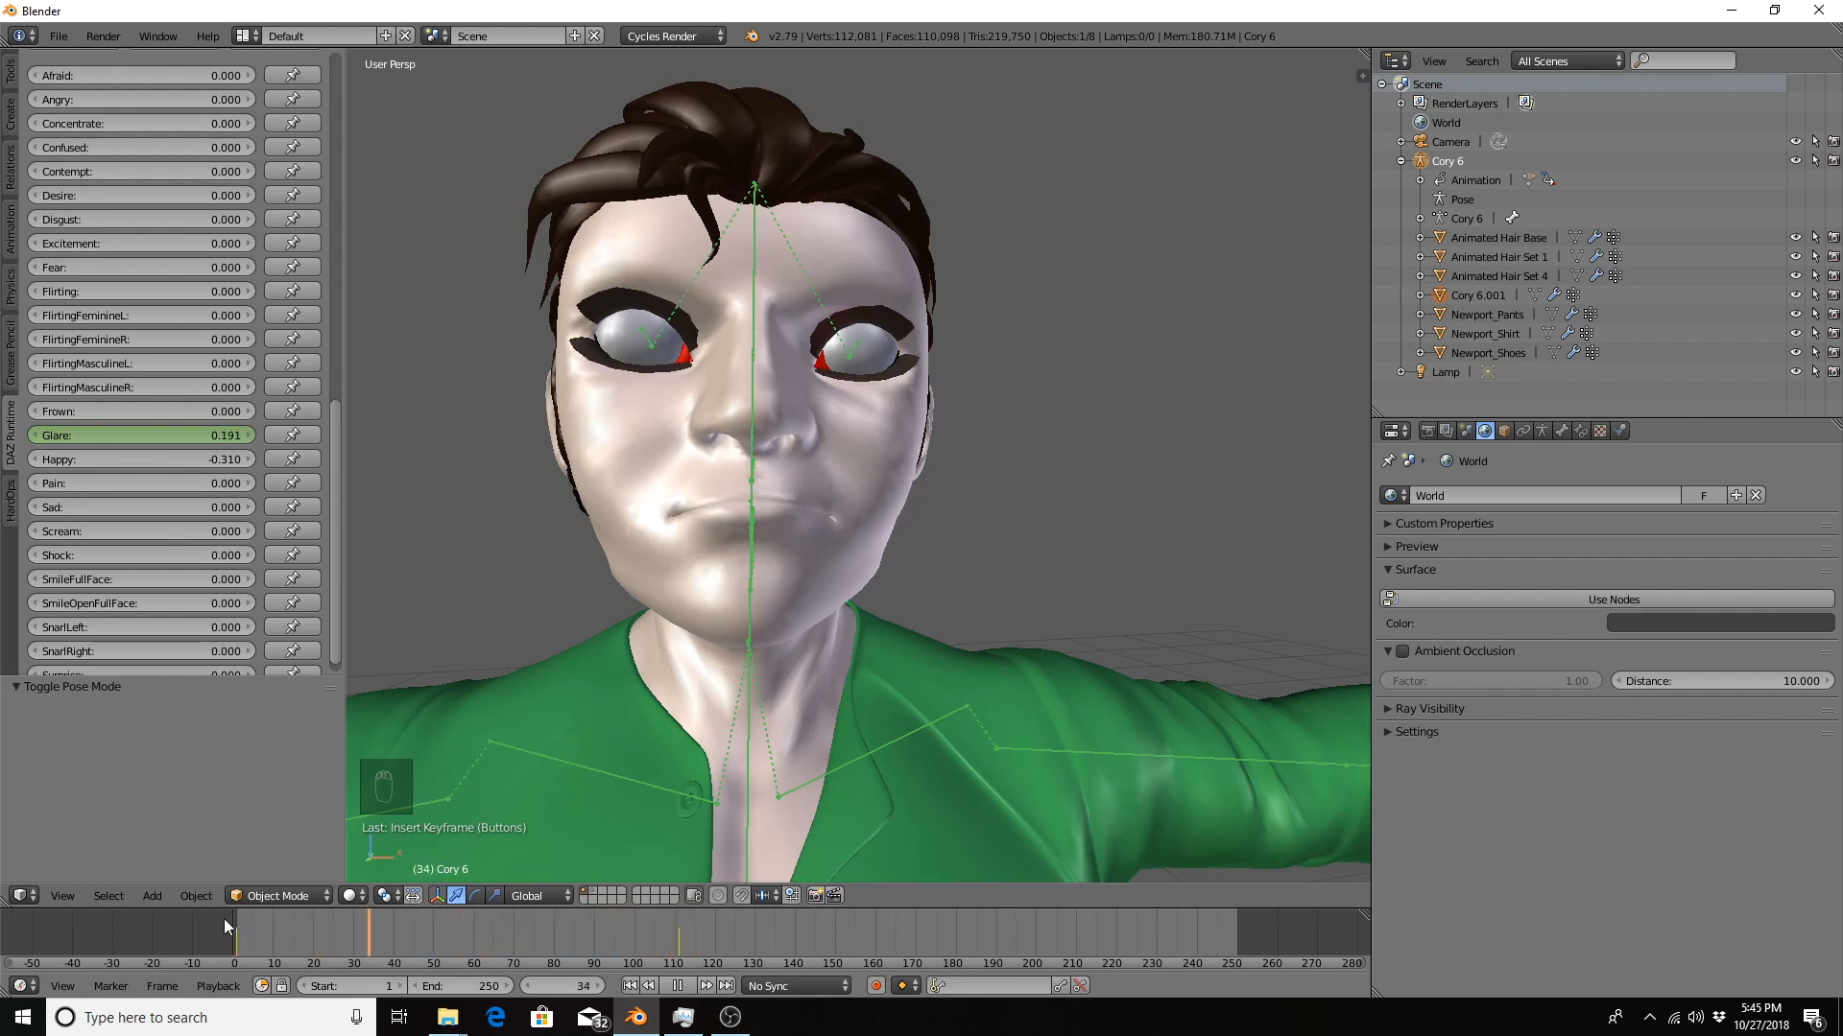
Stop the playback, reset the Happy expression to 0, and replay the Glare animation from the start.
key(Escape)
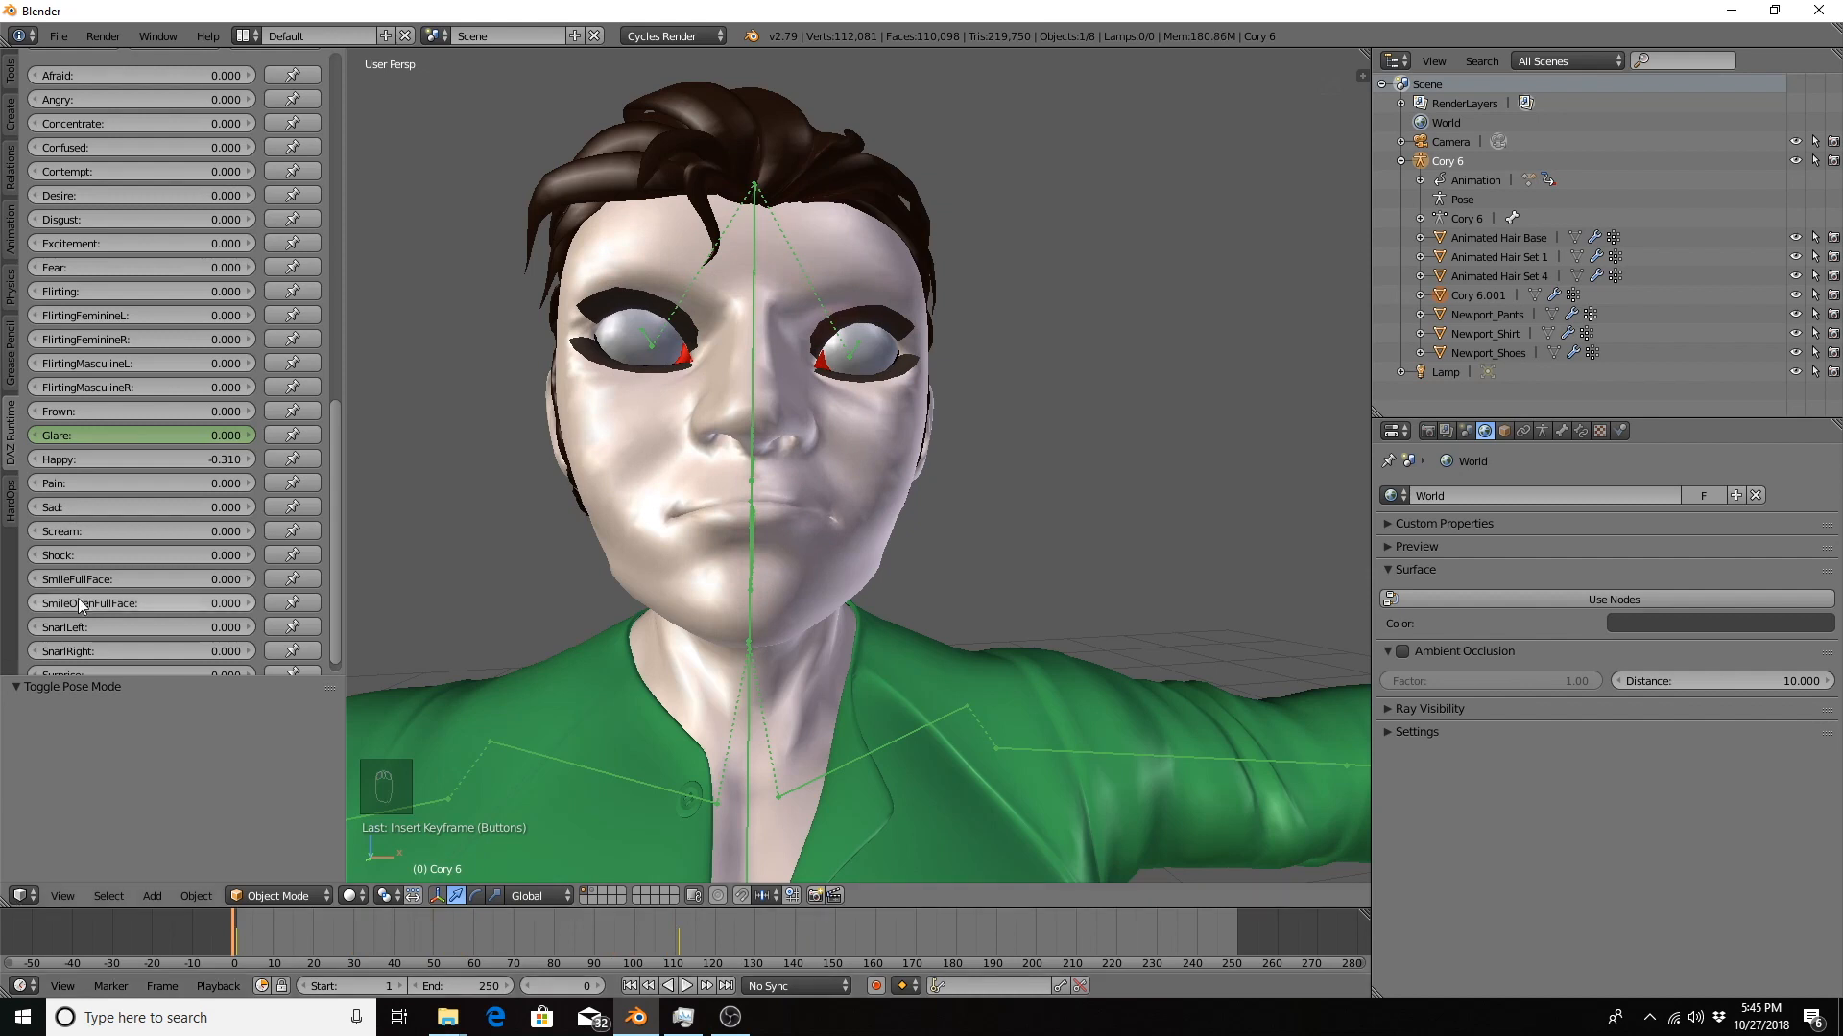
click(179, 461)
text(0)
key(Return)
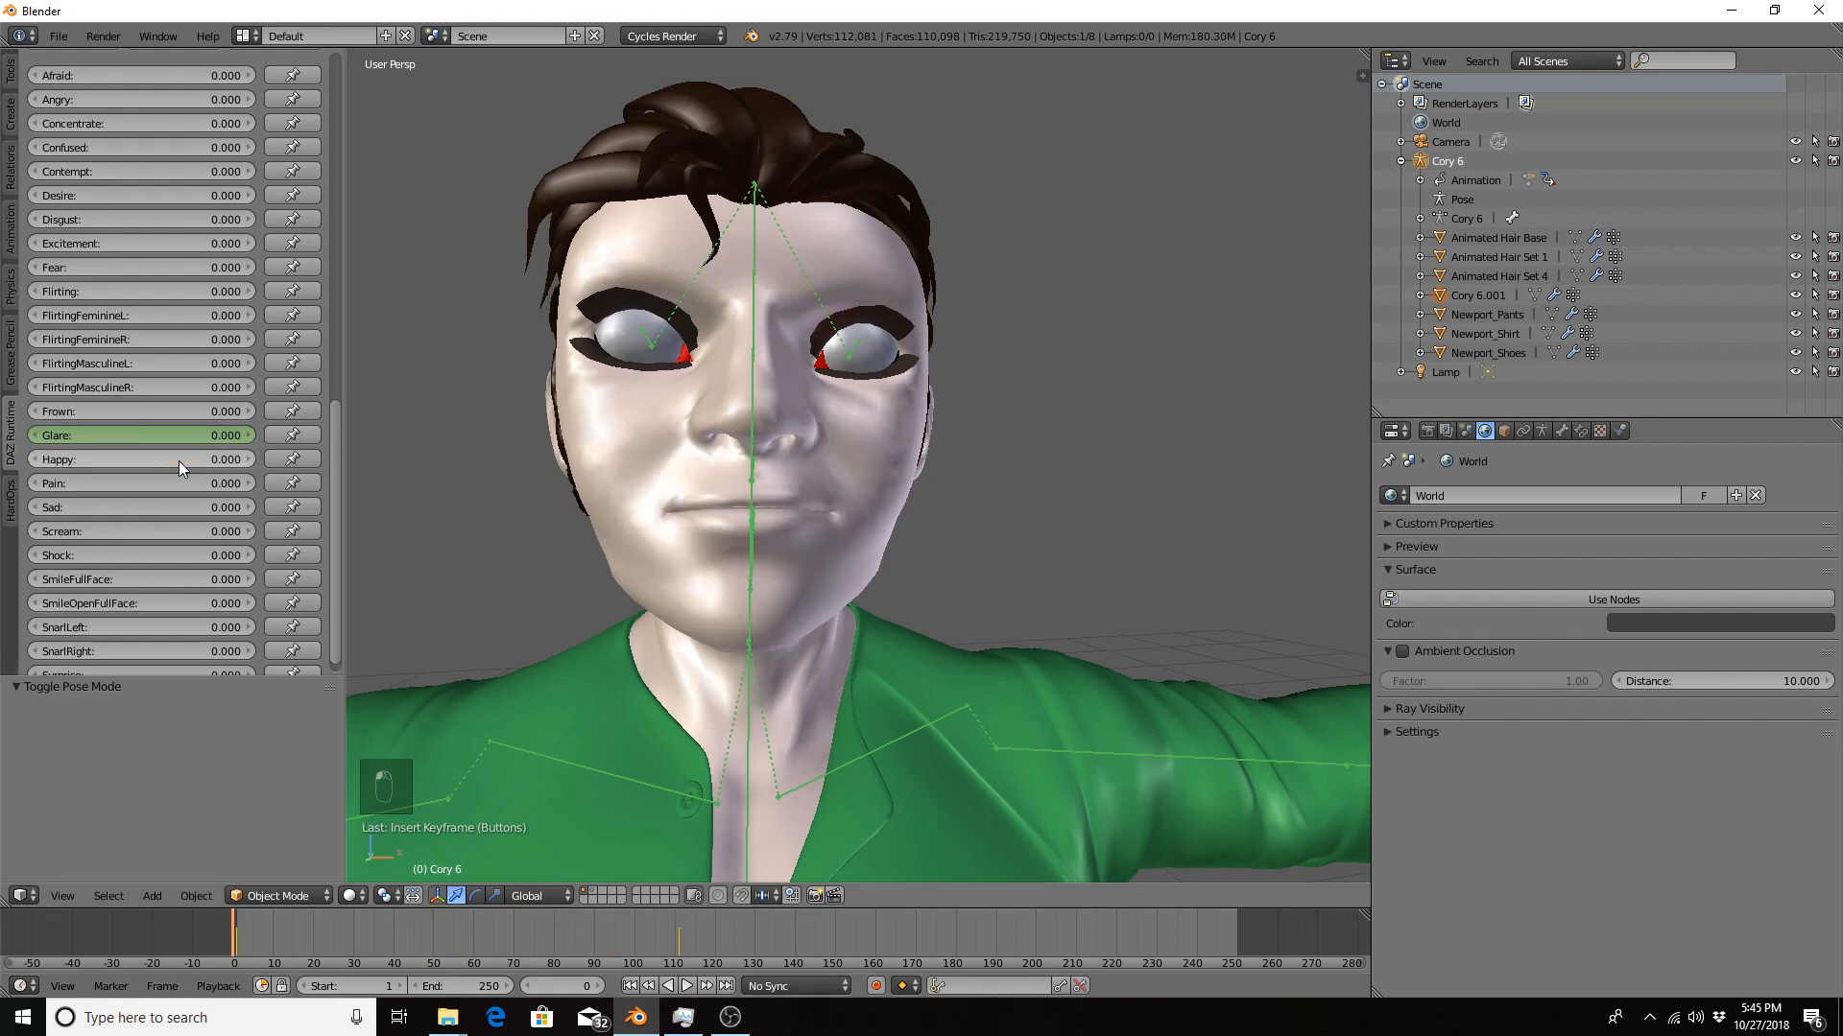
key(alt+a)
drag(422, 924, 130, 950)
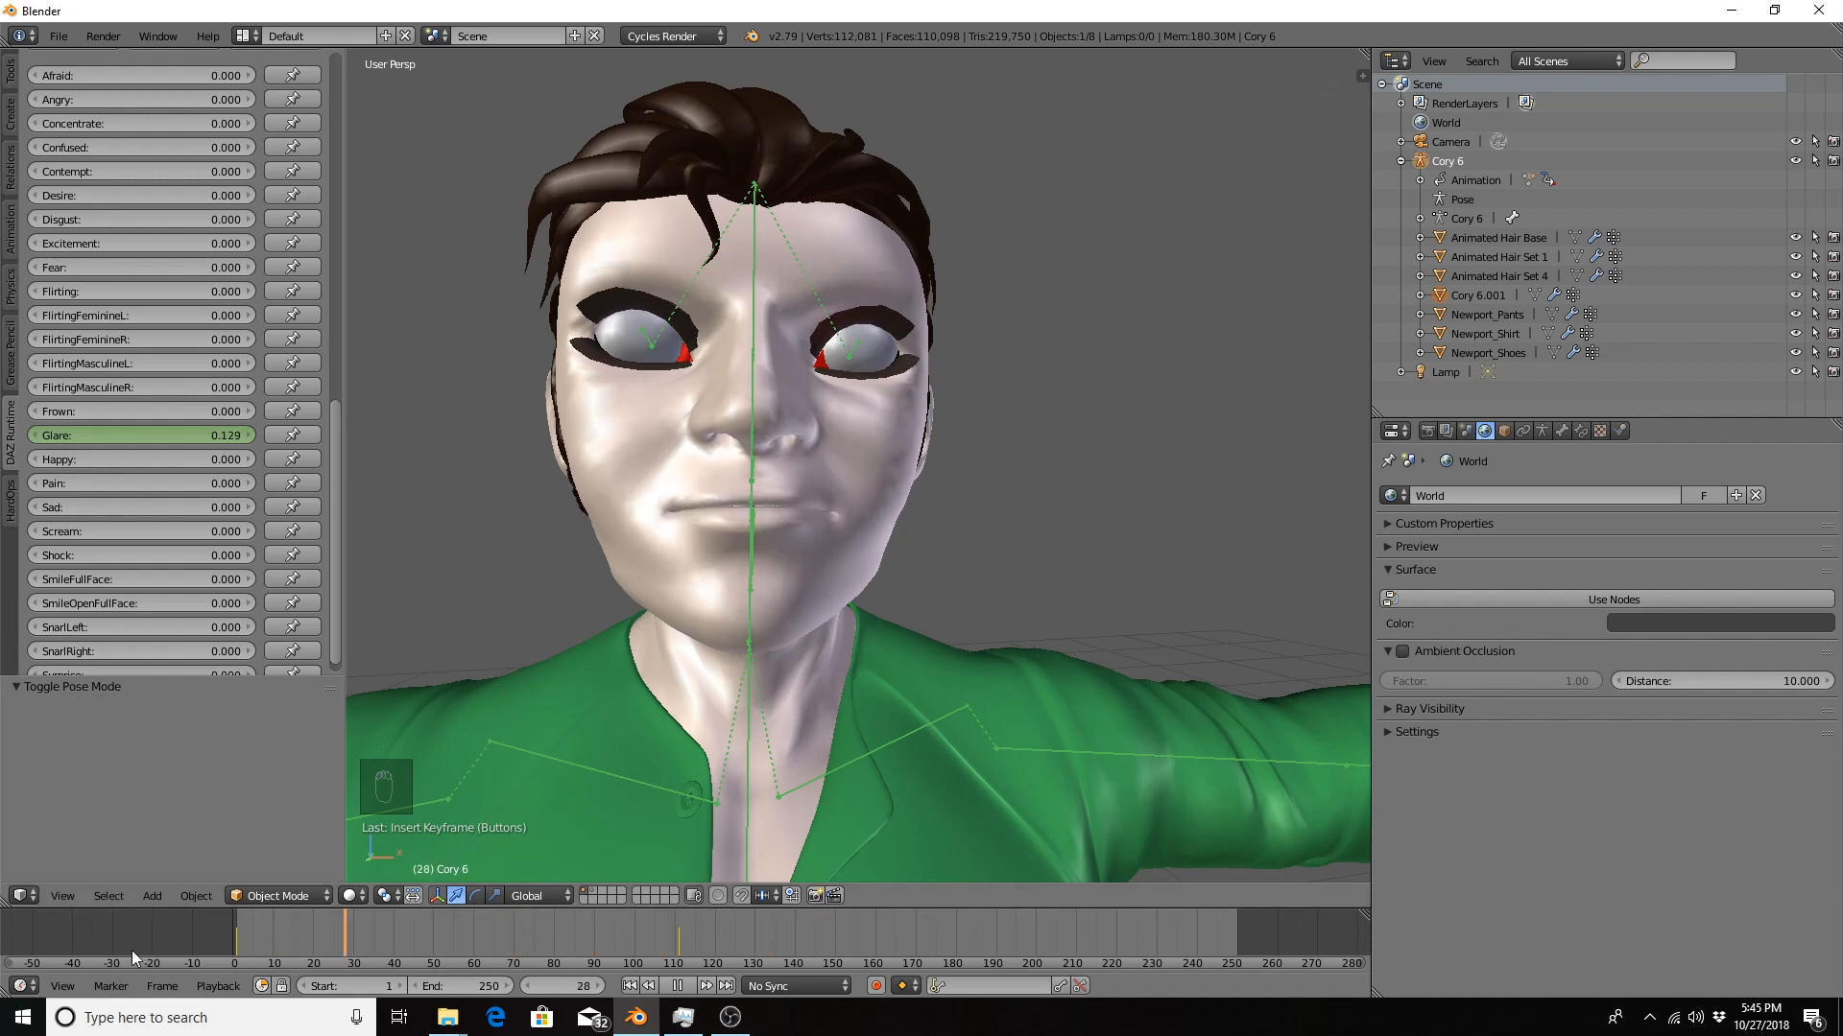
key(Escape)
Return to the DAZ Runtime setup options, collapse the Morphs section, and expand the Finishing section.
scroll(173, 370, up, 15)
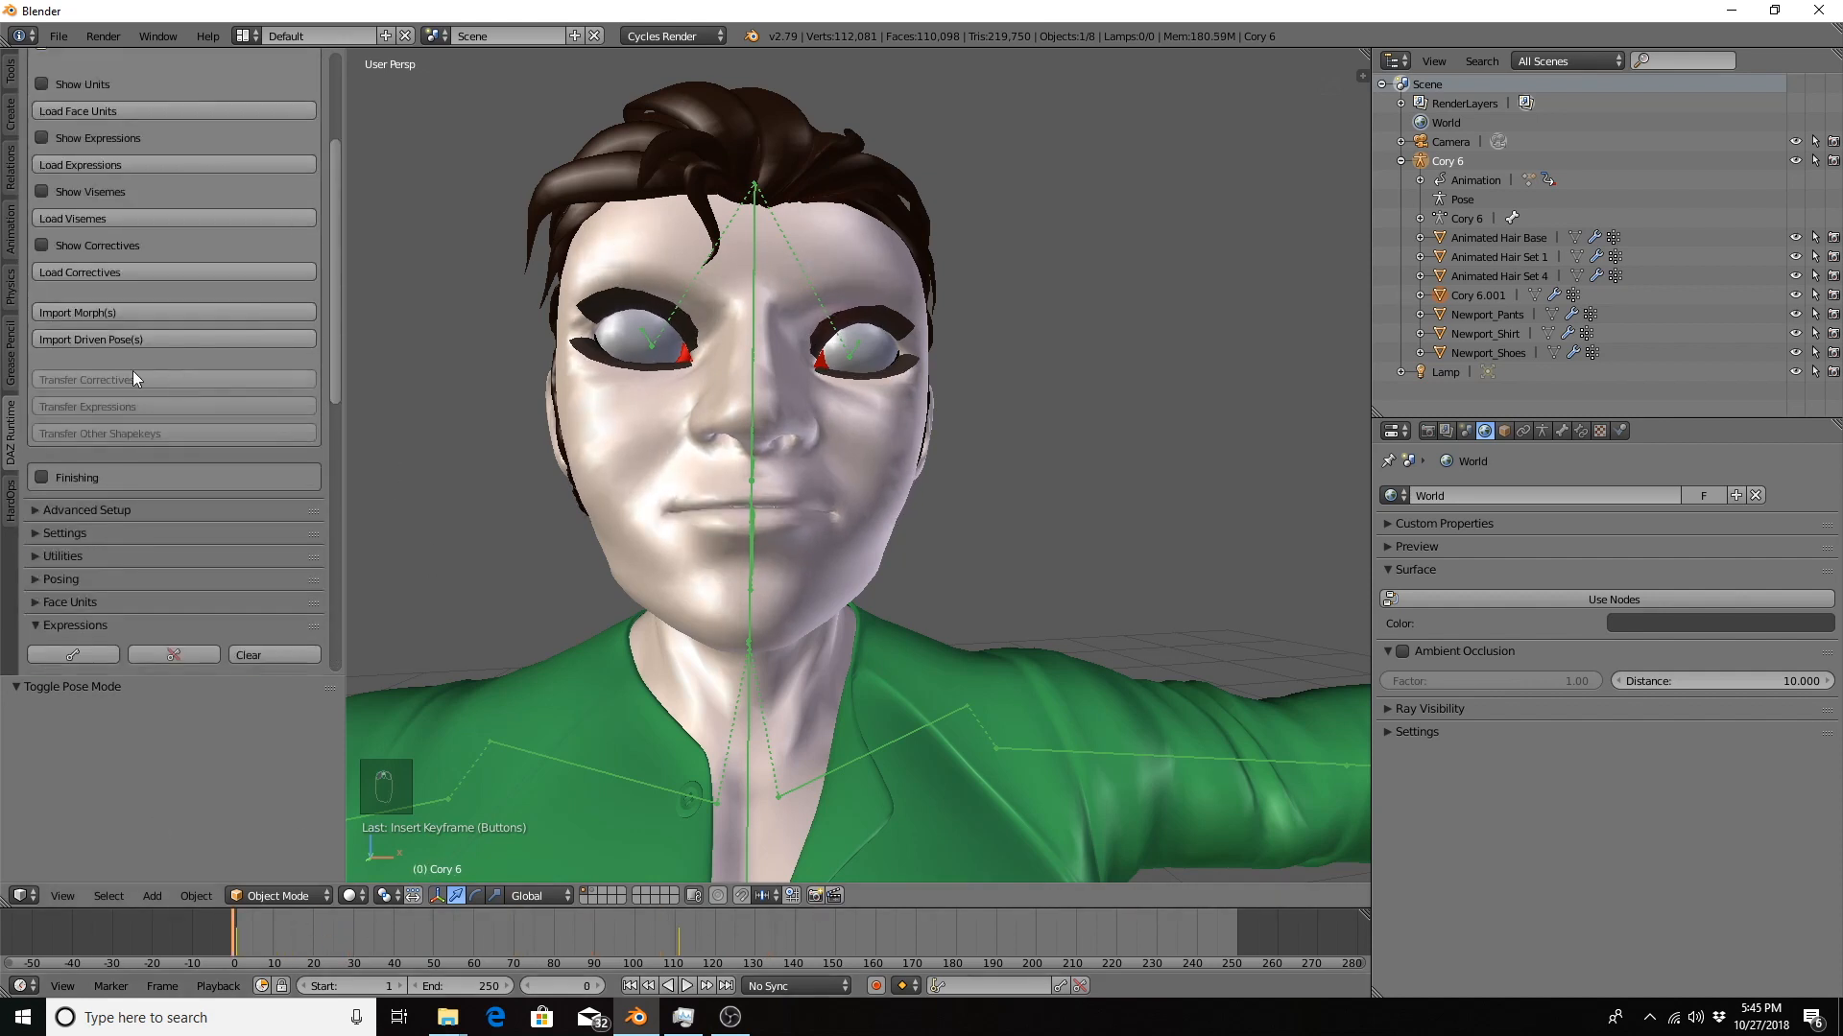
scroll(17, 444, down, 1)
scroll(39, 435, up, 5)
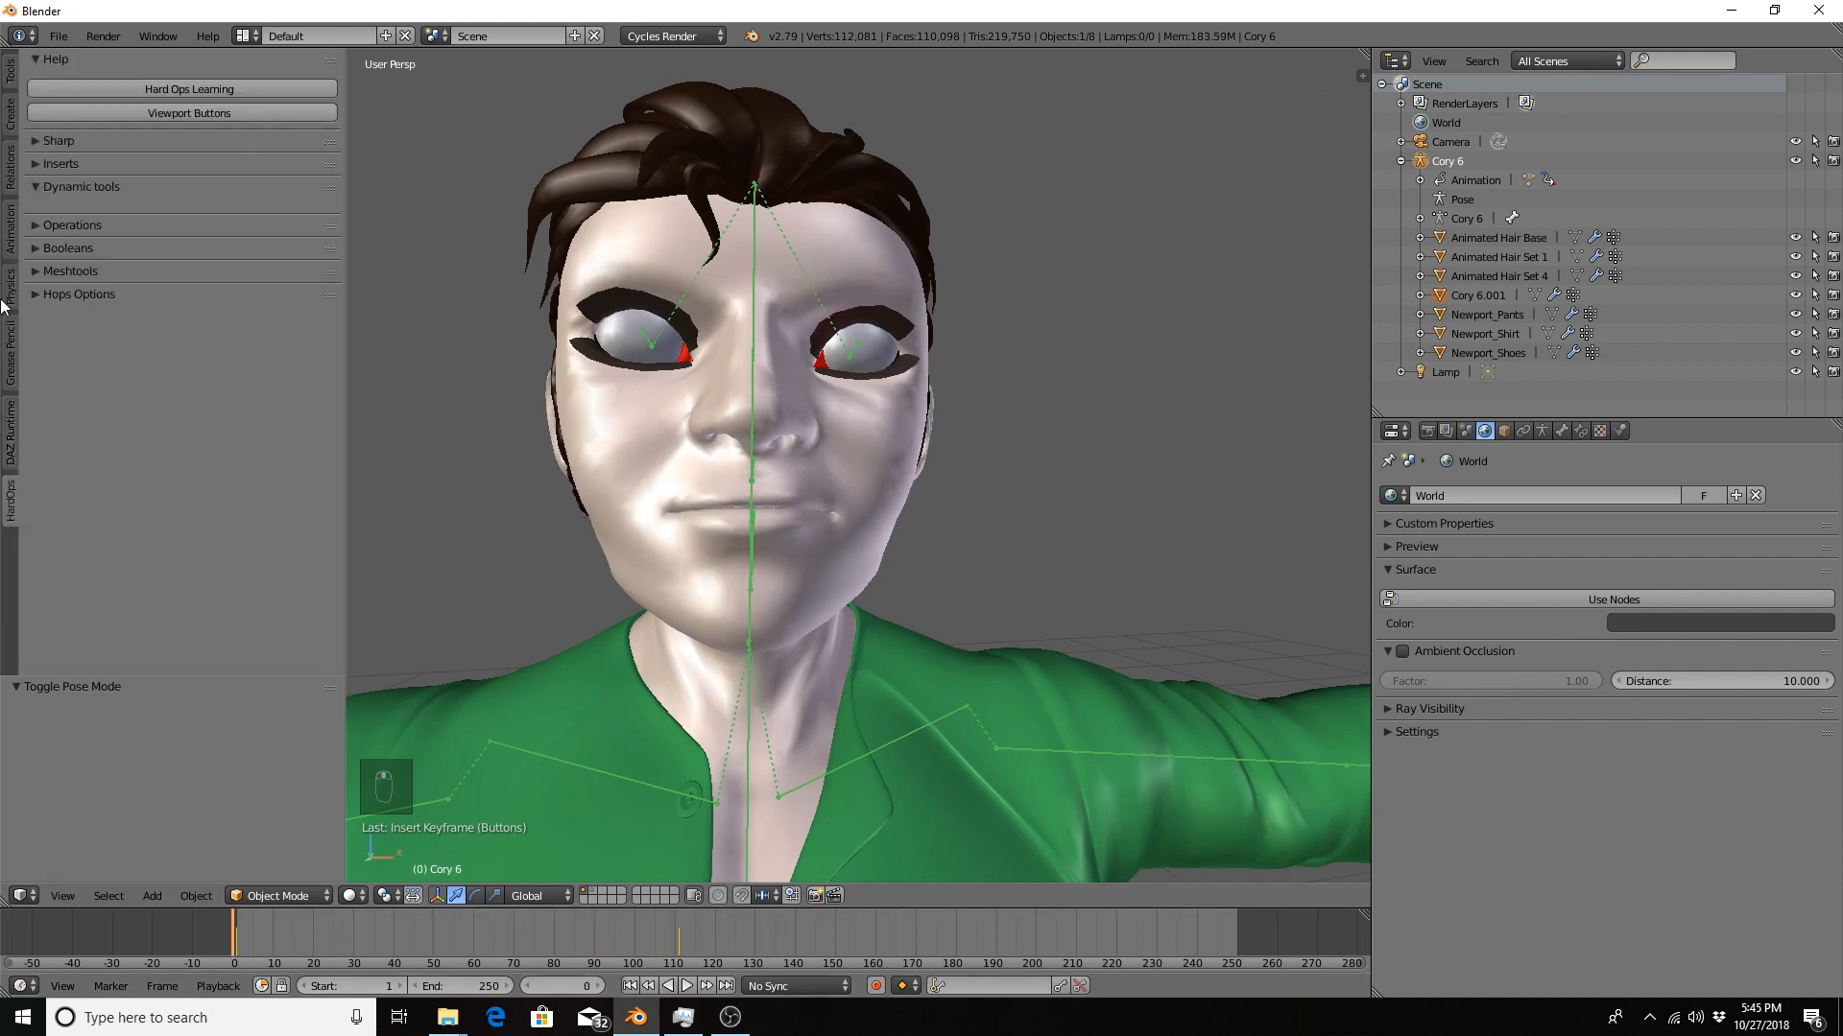
click(15, 433)
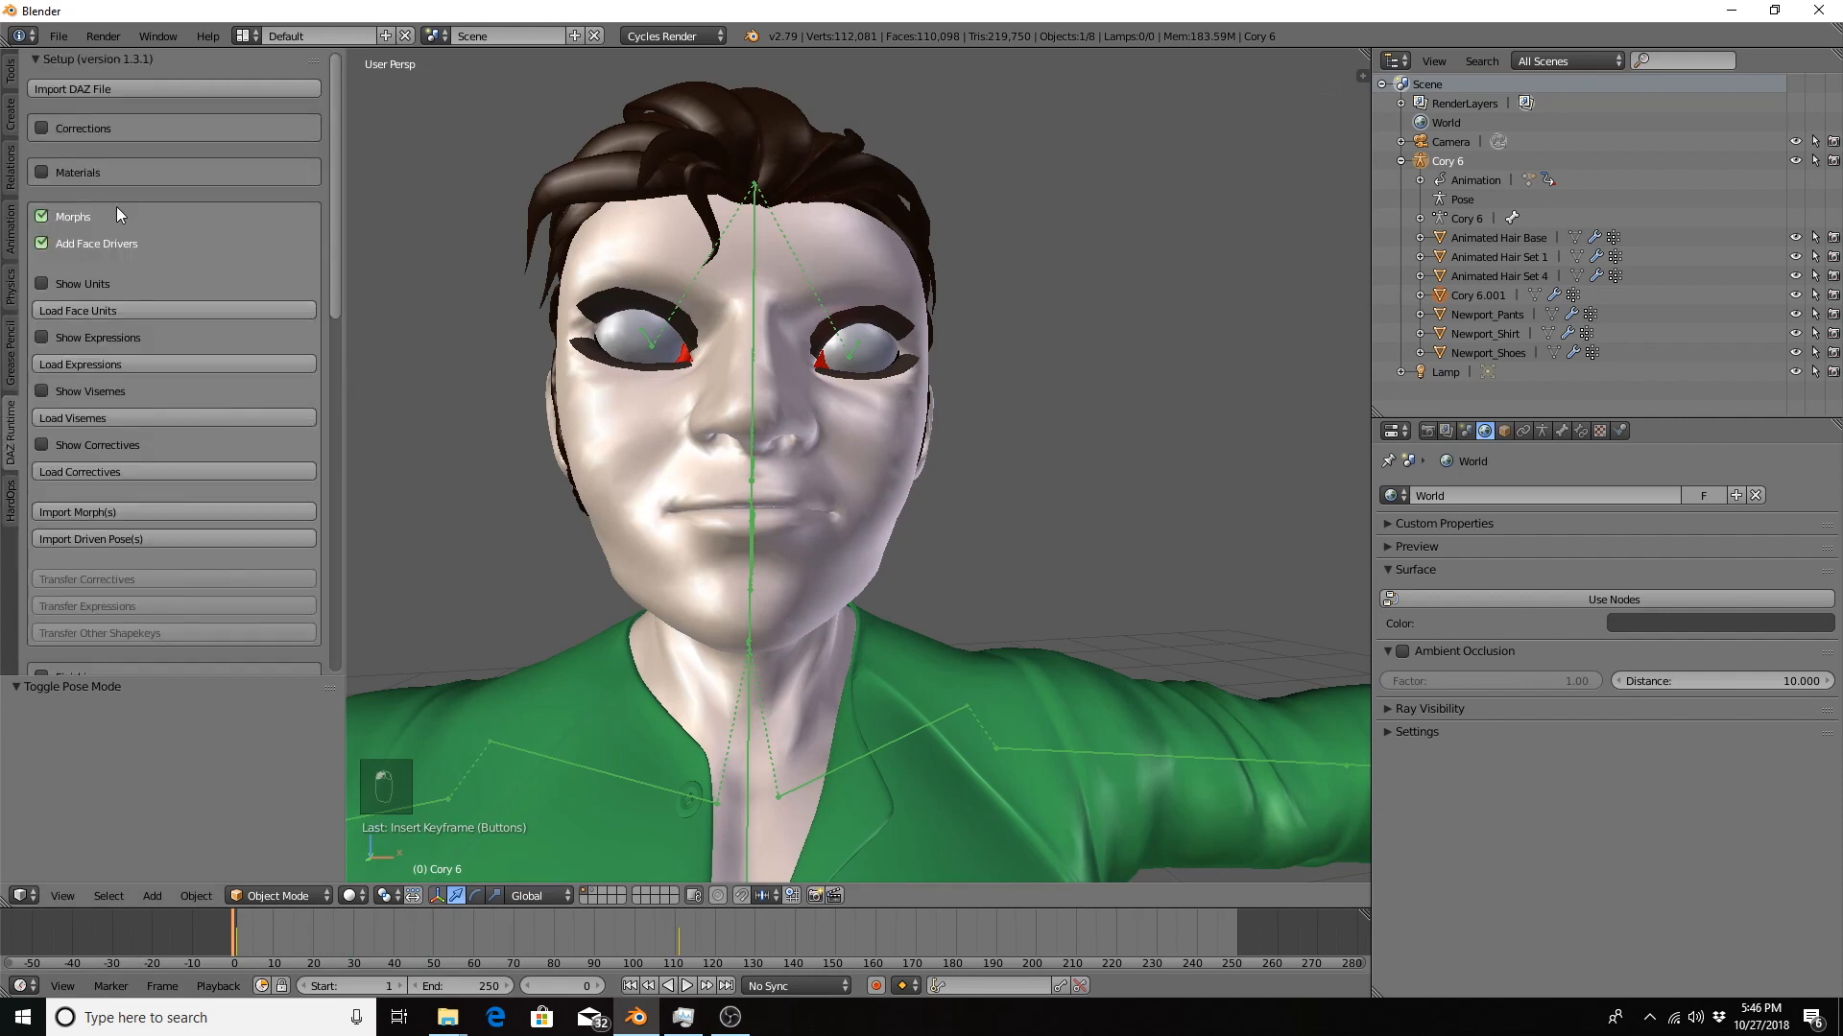
scroll(123, 312, down, 9)
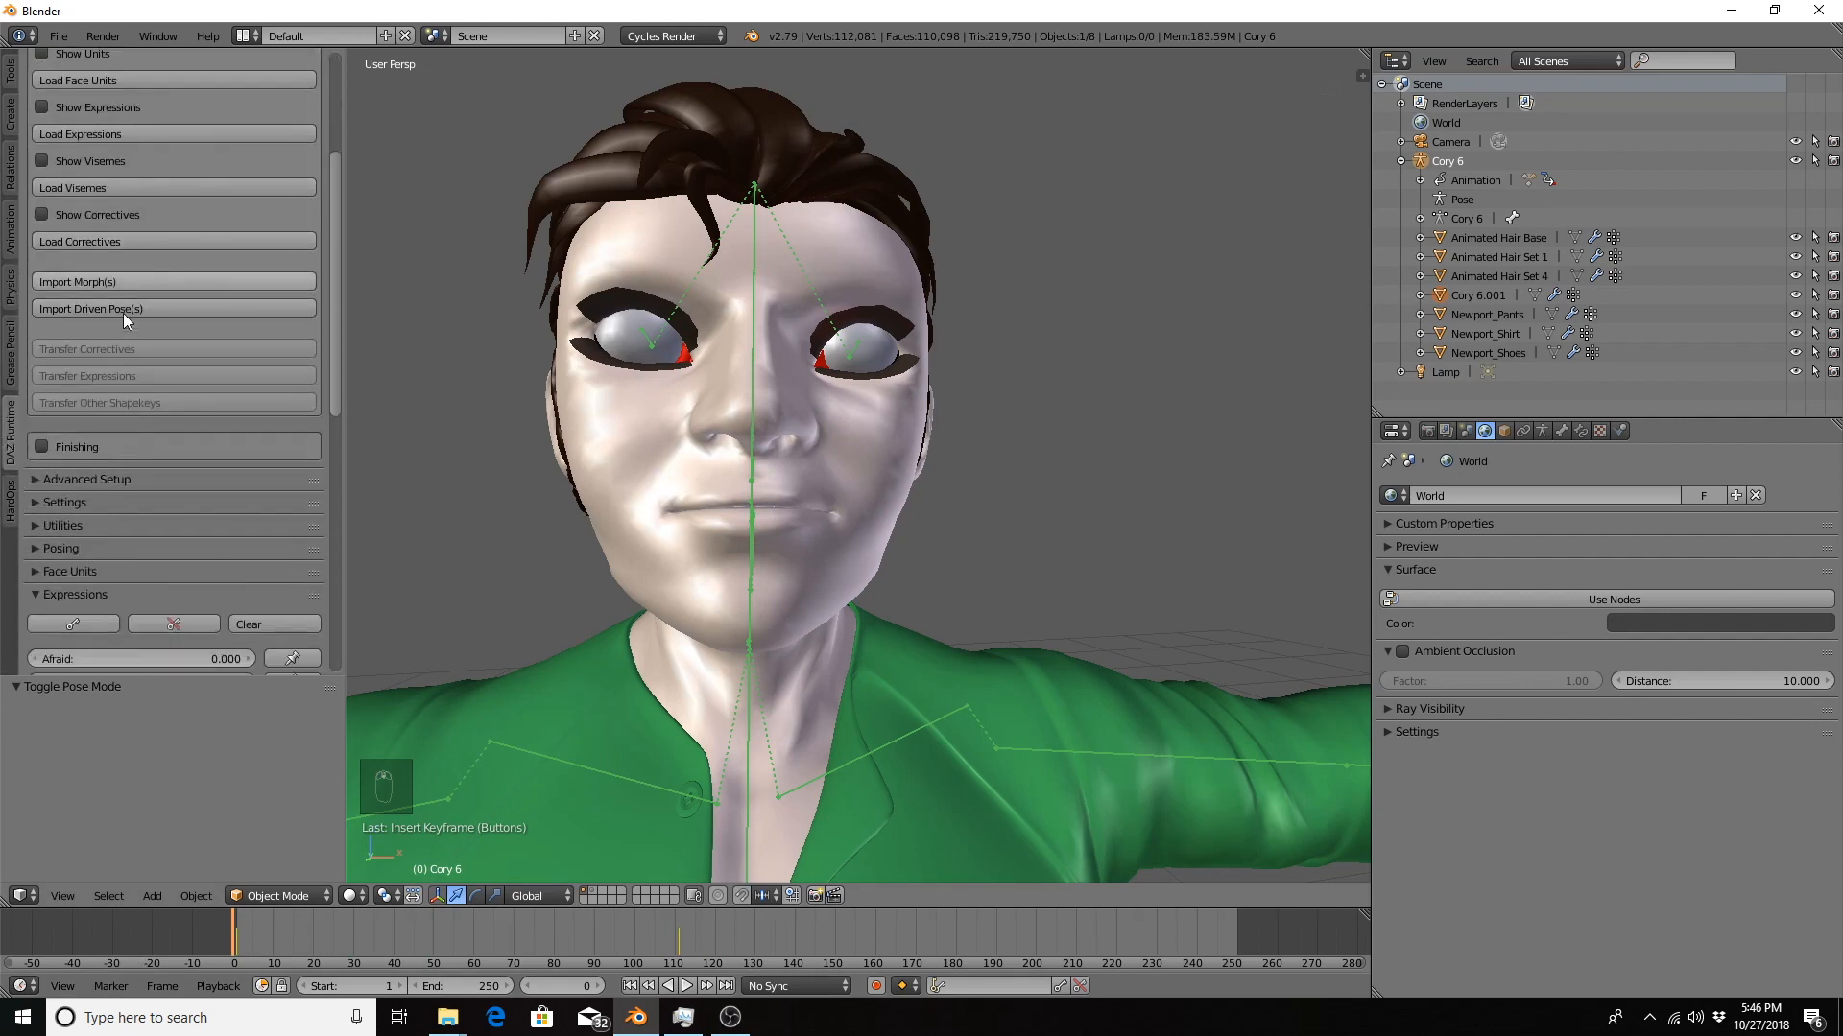
scroll(123, 313, up, 9)
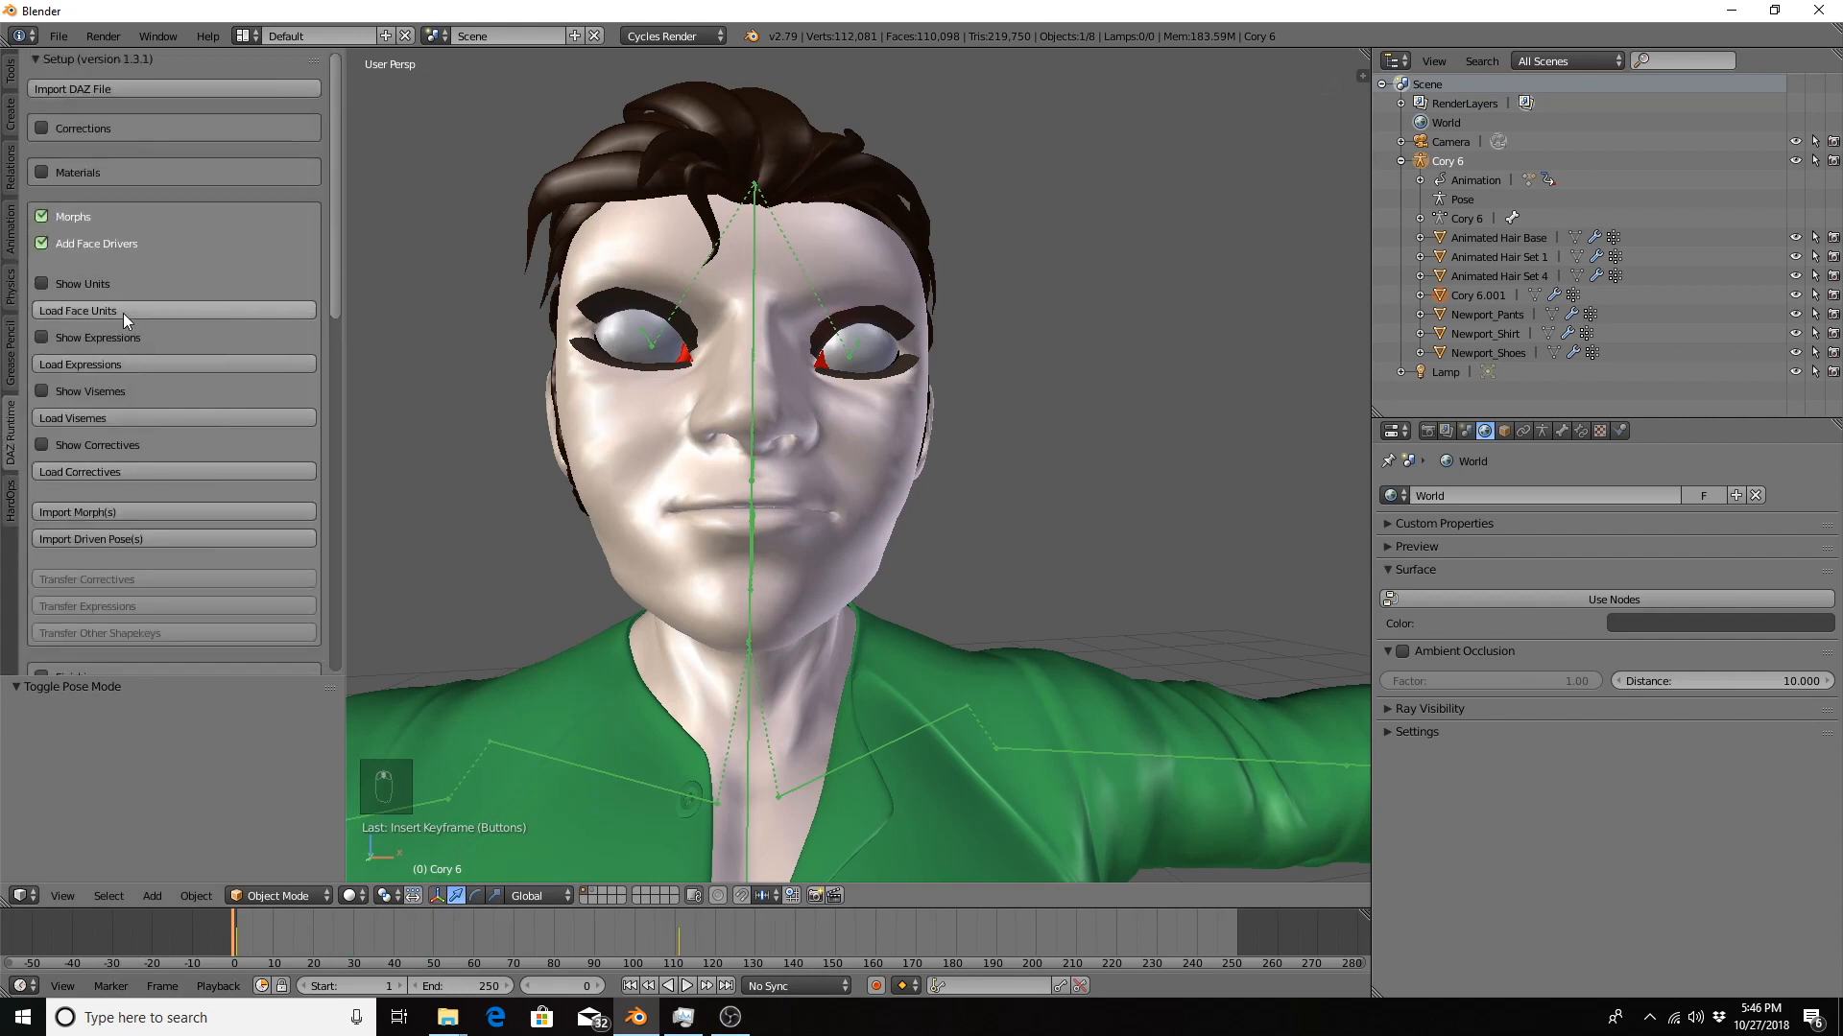
click(46, 215)
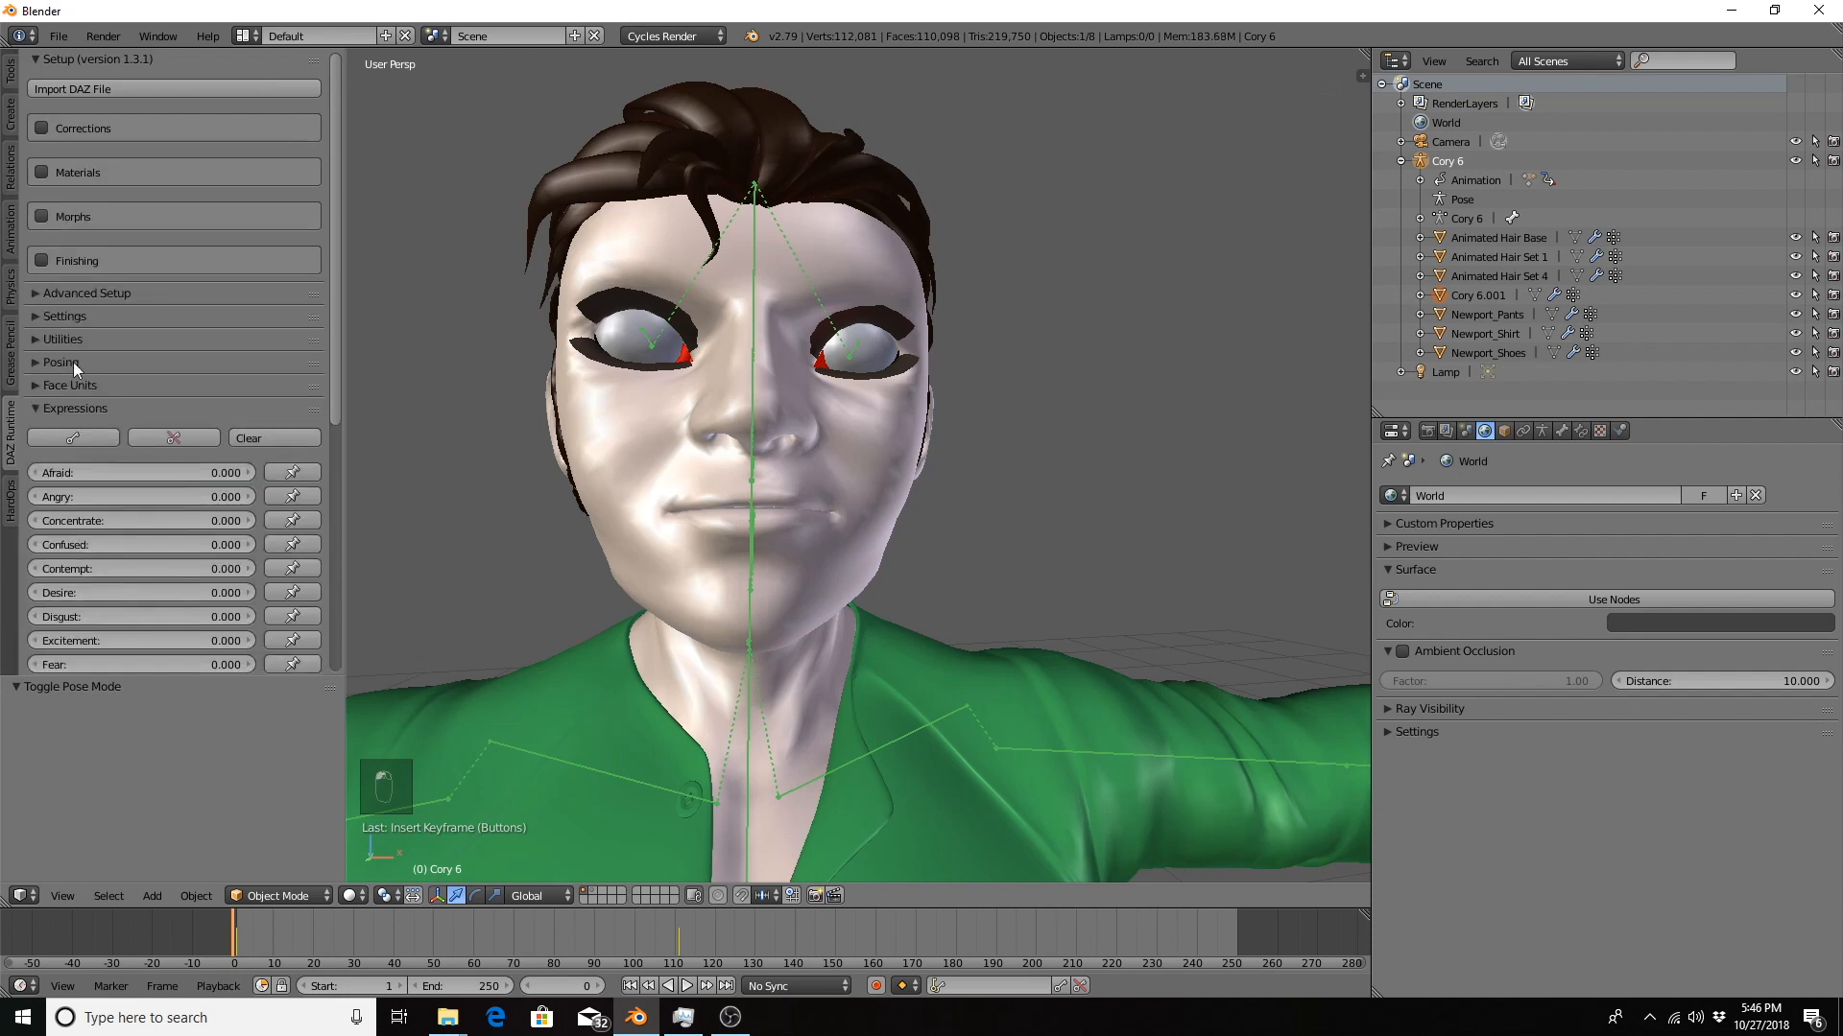
click(44, 259)
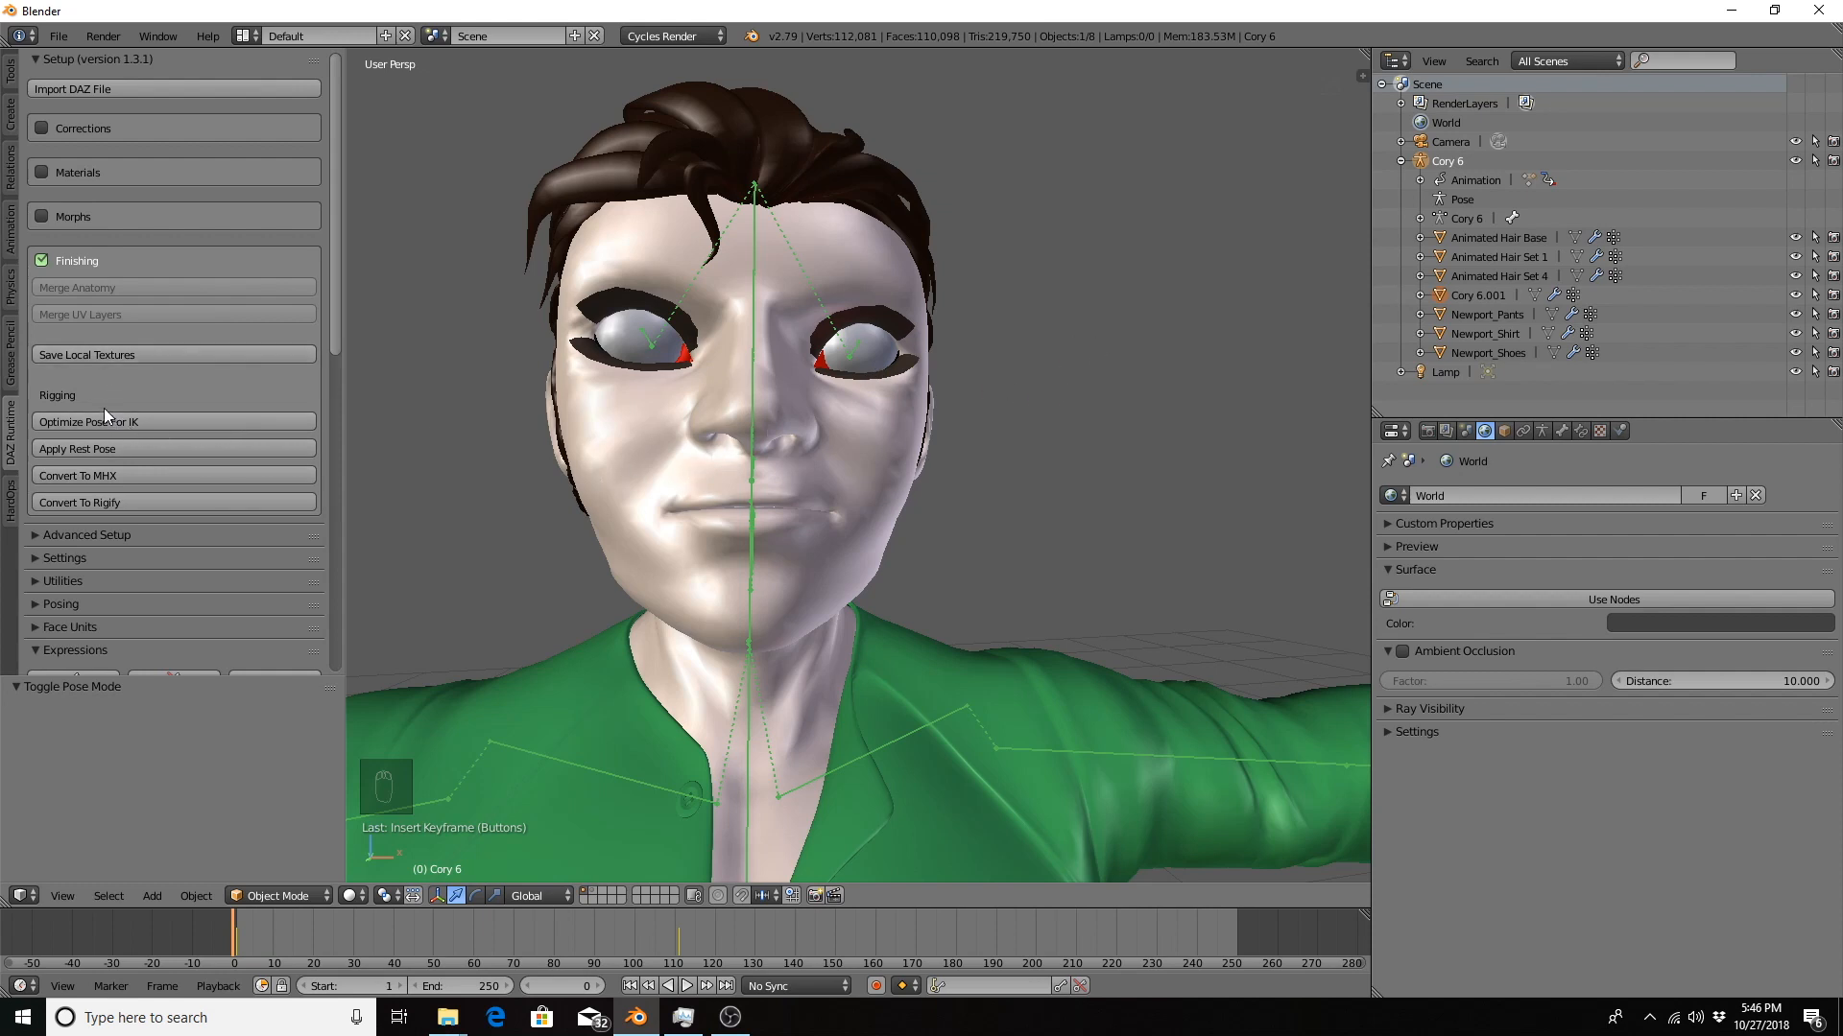
Convert the Cory 6 armature to a Rigify rig.
scroll(722, 455, down, 5)
middle_drag(785, 487, 760, 537)
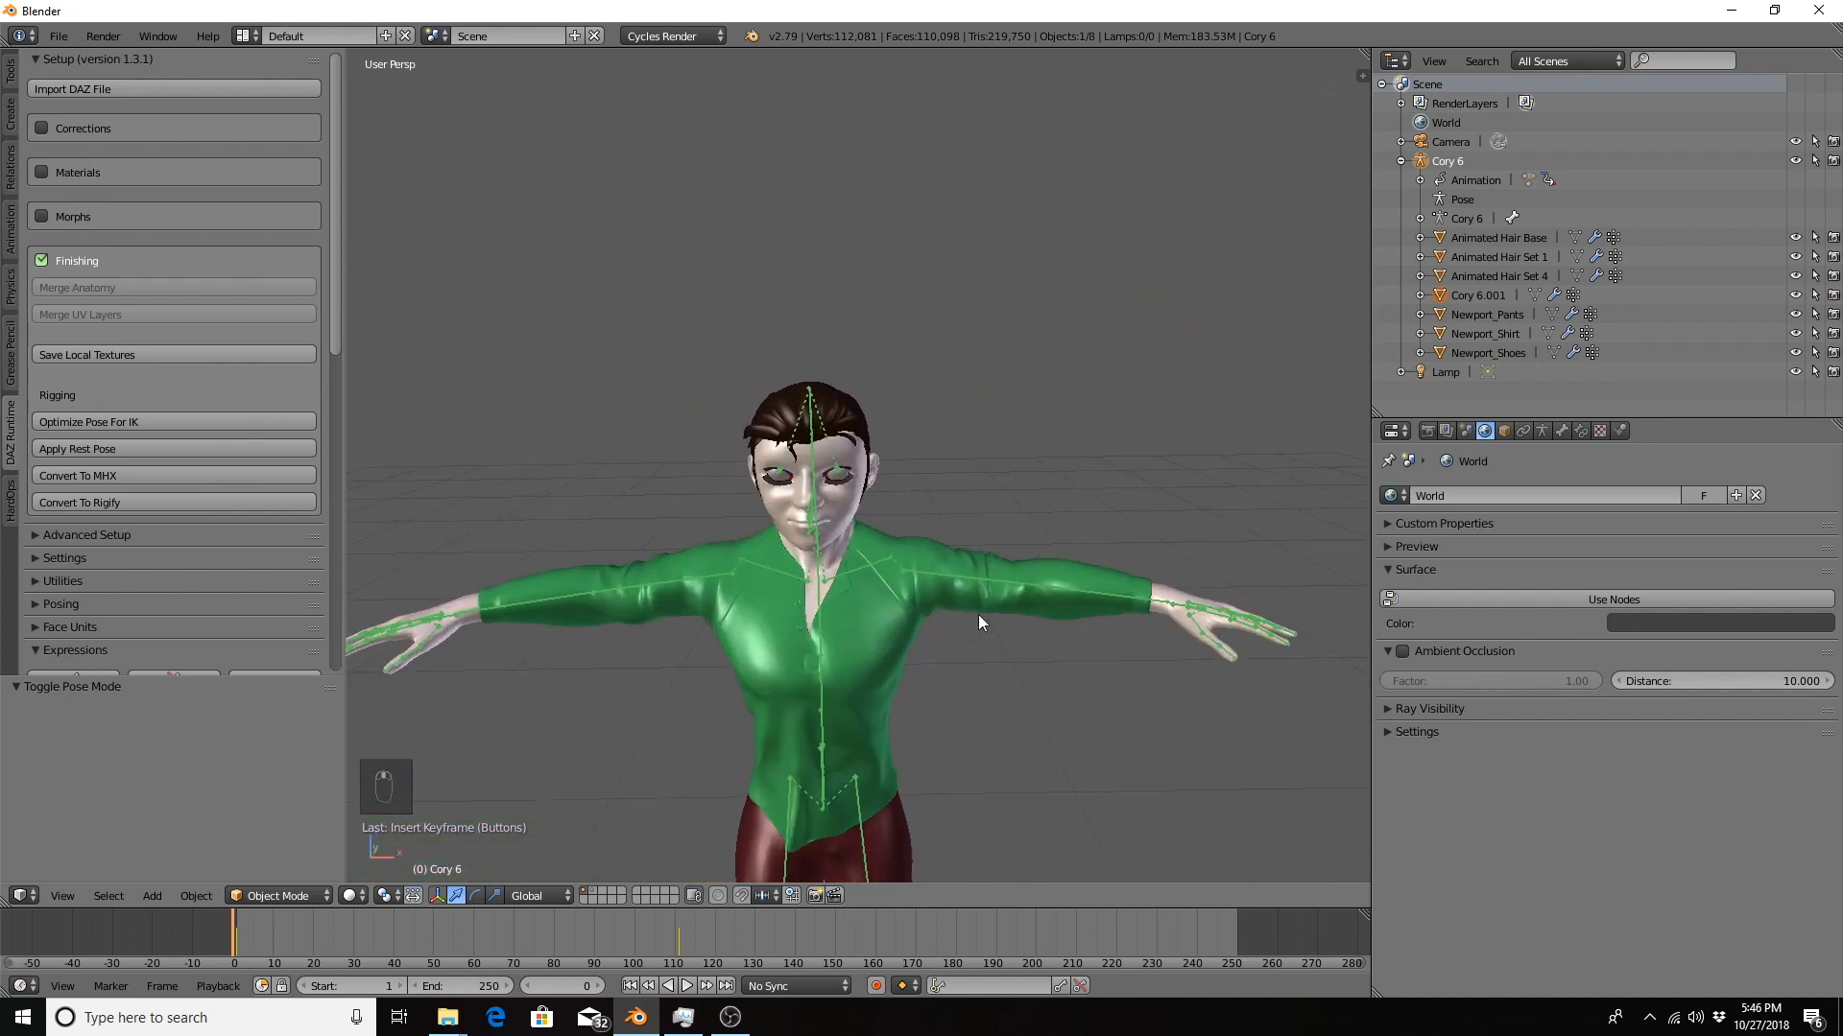
shift+middle_drag(977, 615, 814, 308)
scroll(814, 308, up, 2)
shift+middle_drag(833, 411, 945, 578)
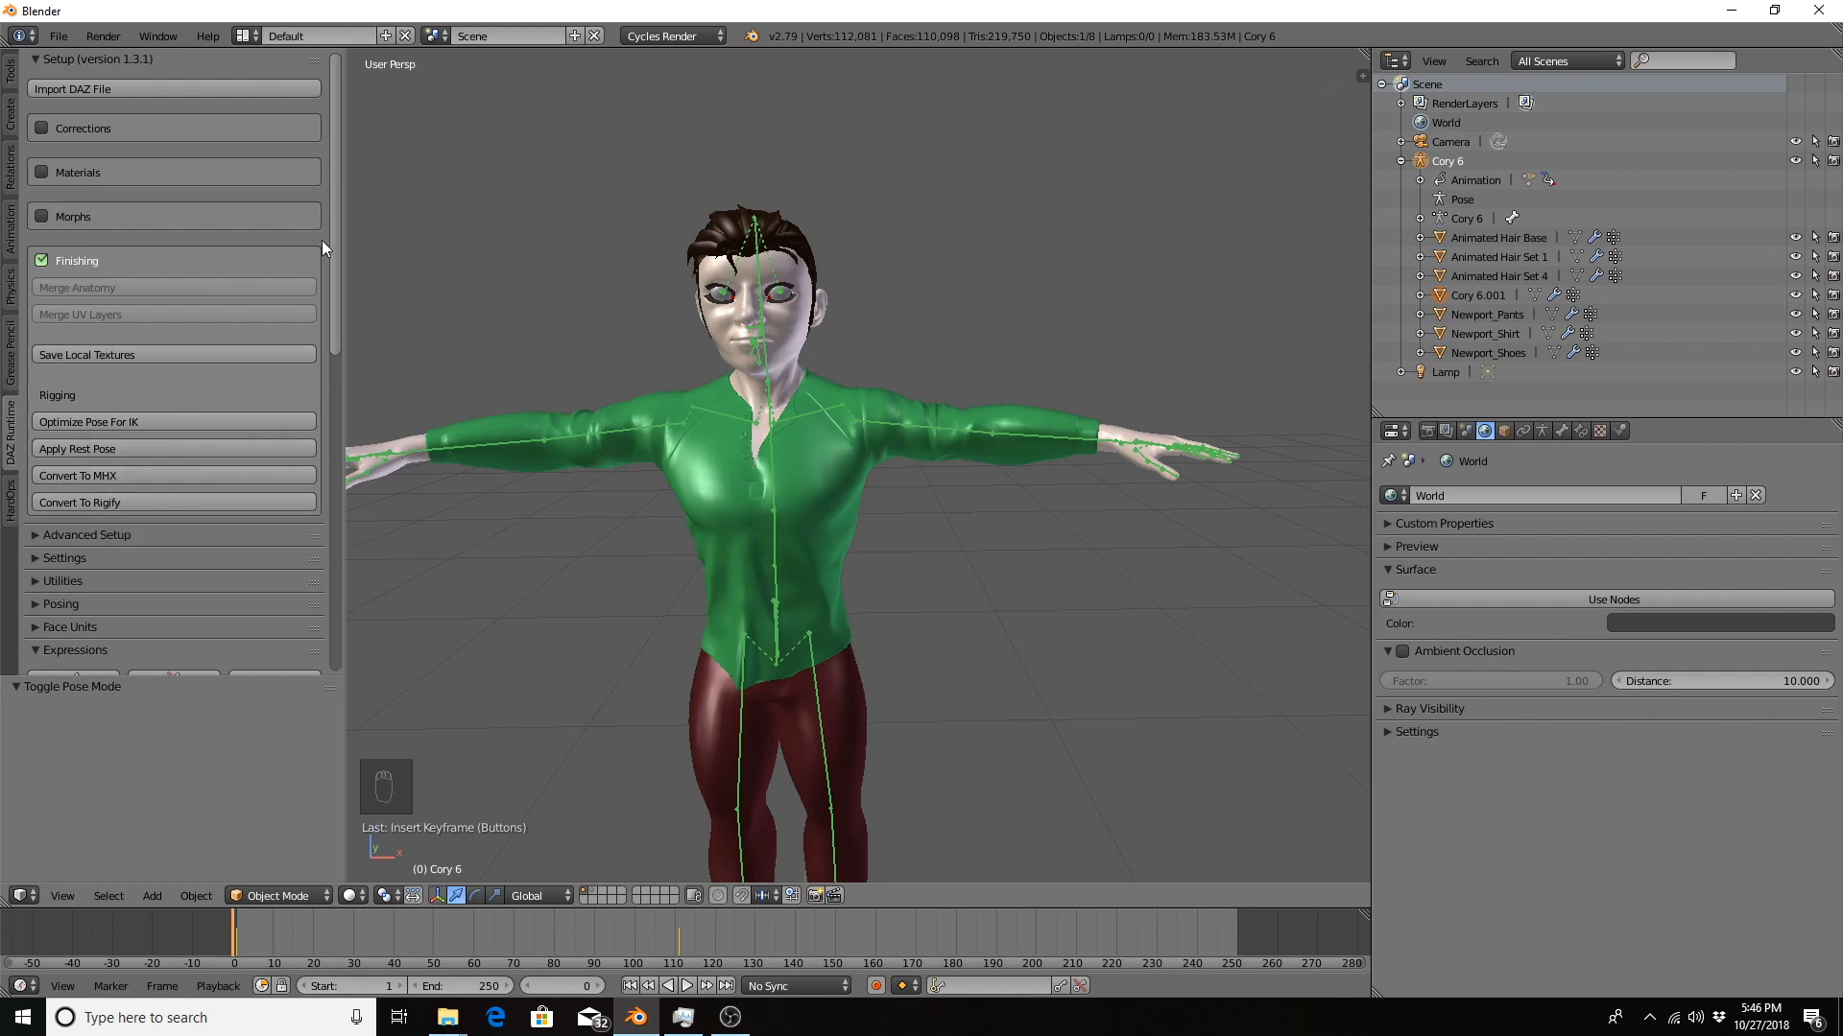
drag(338, 202, 342, 334)
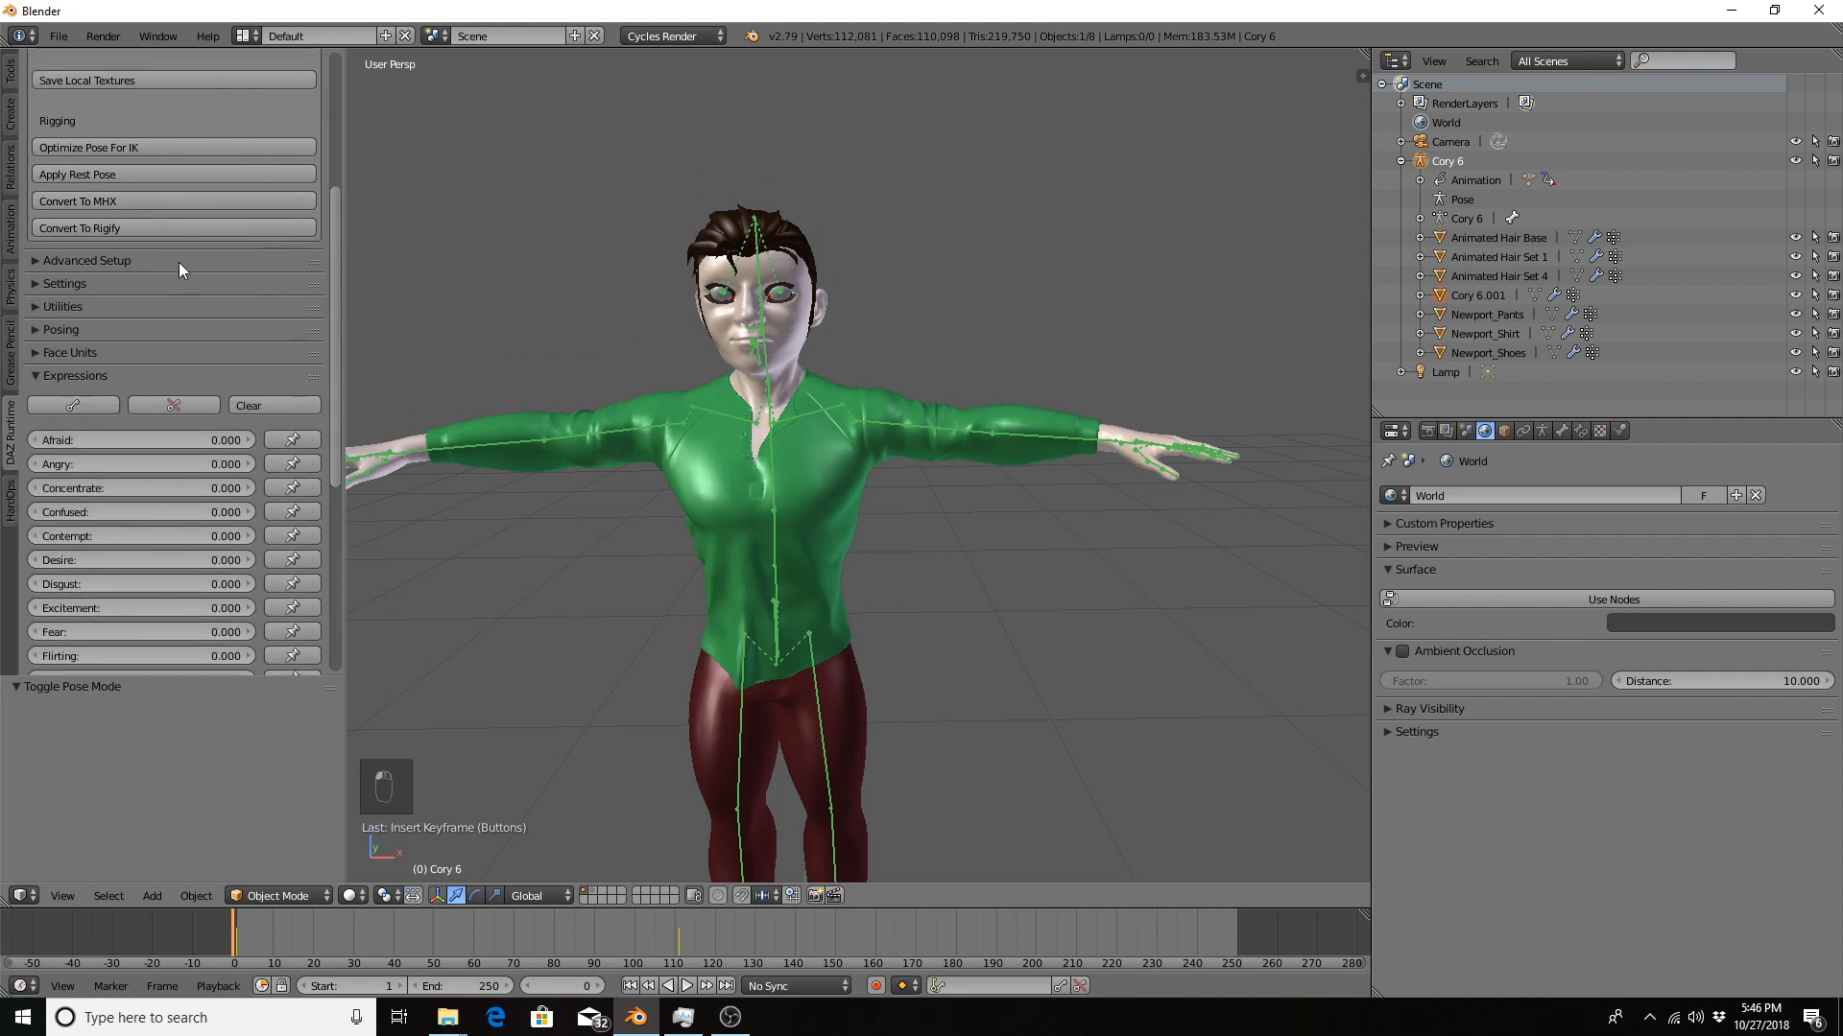
scroll(187, 227, up, 7)
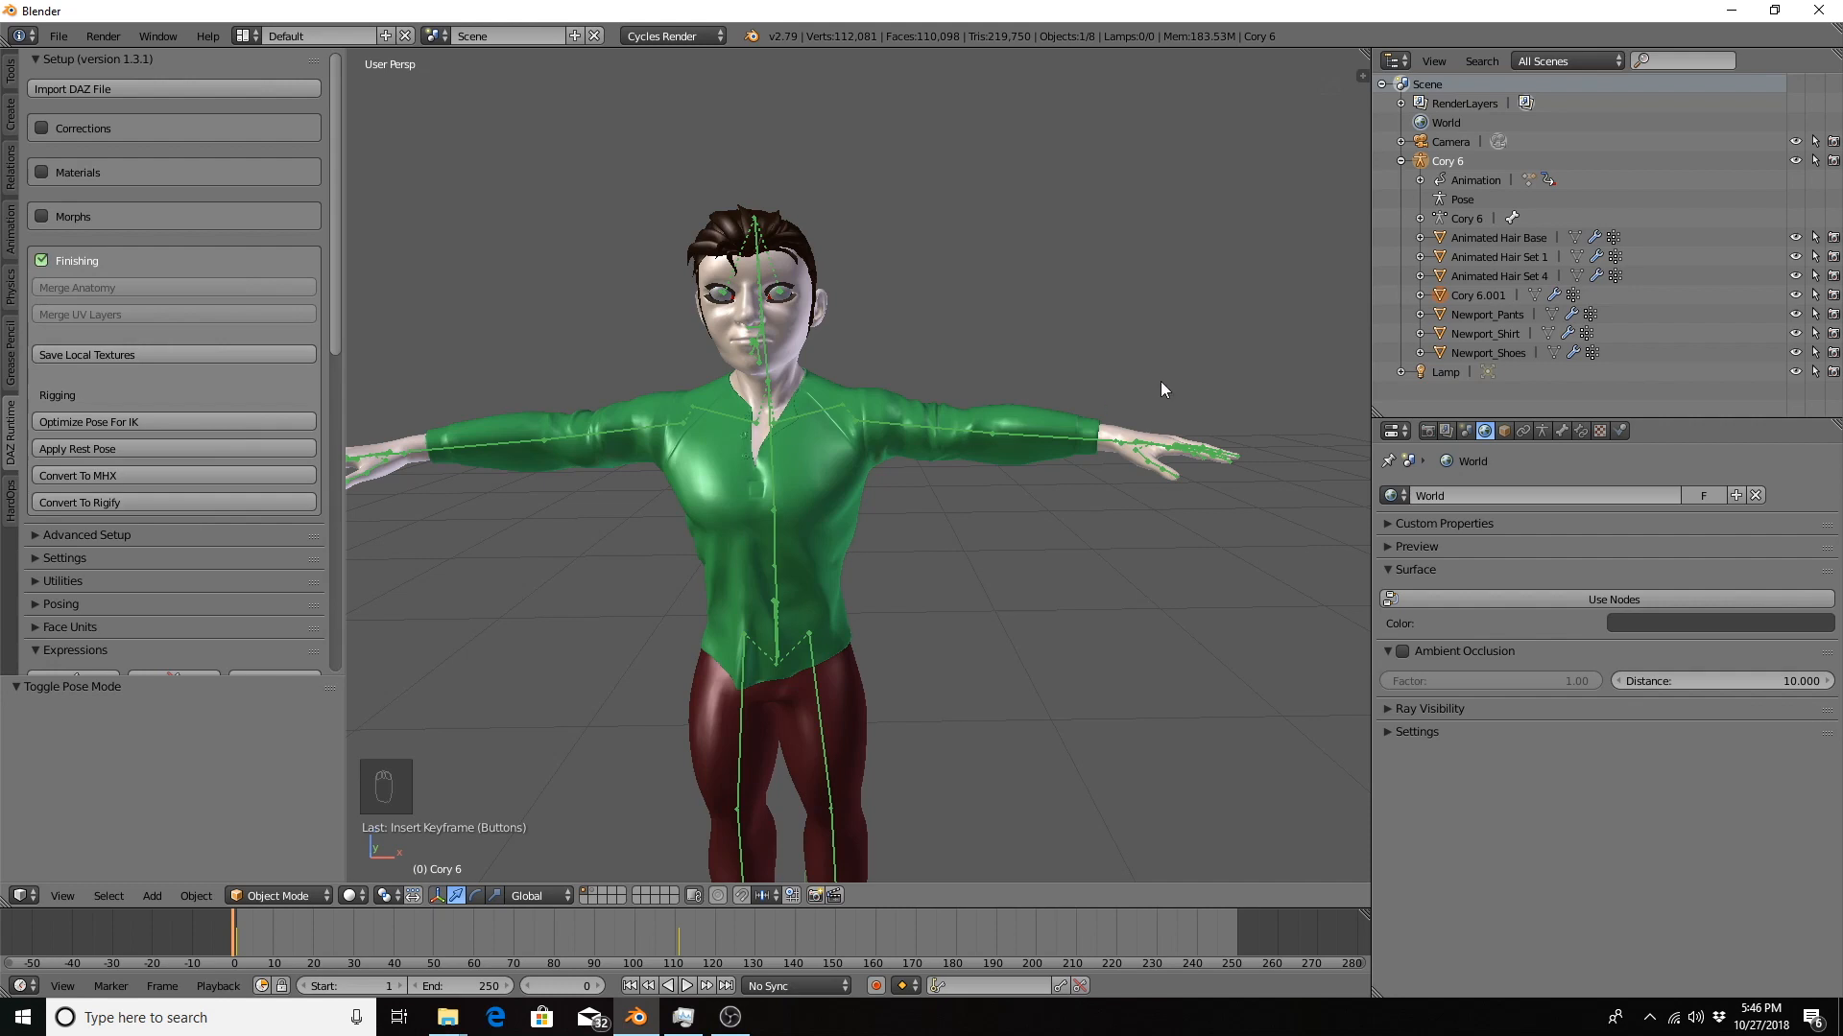
click(88, 503)
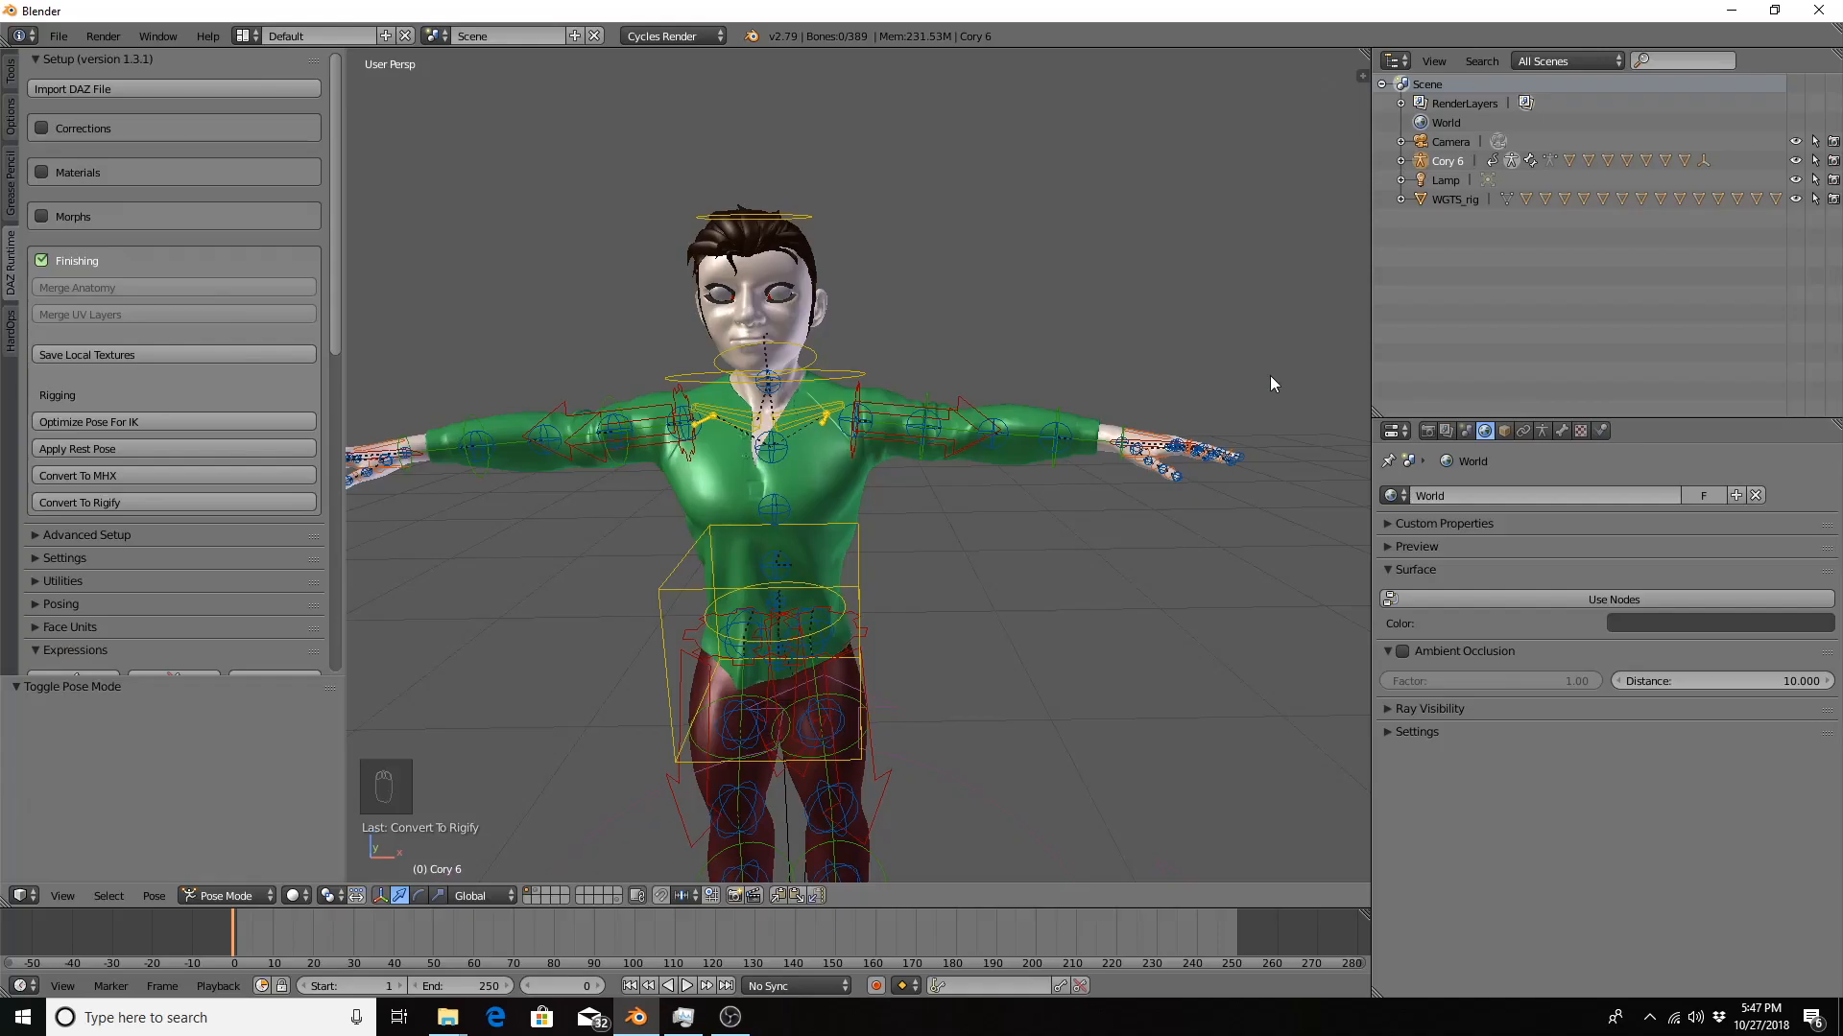
Try posing the left hand with its FK and IK controls, cancelling each transform.
right_click(1127, 442)
key(g)
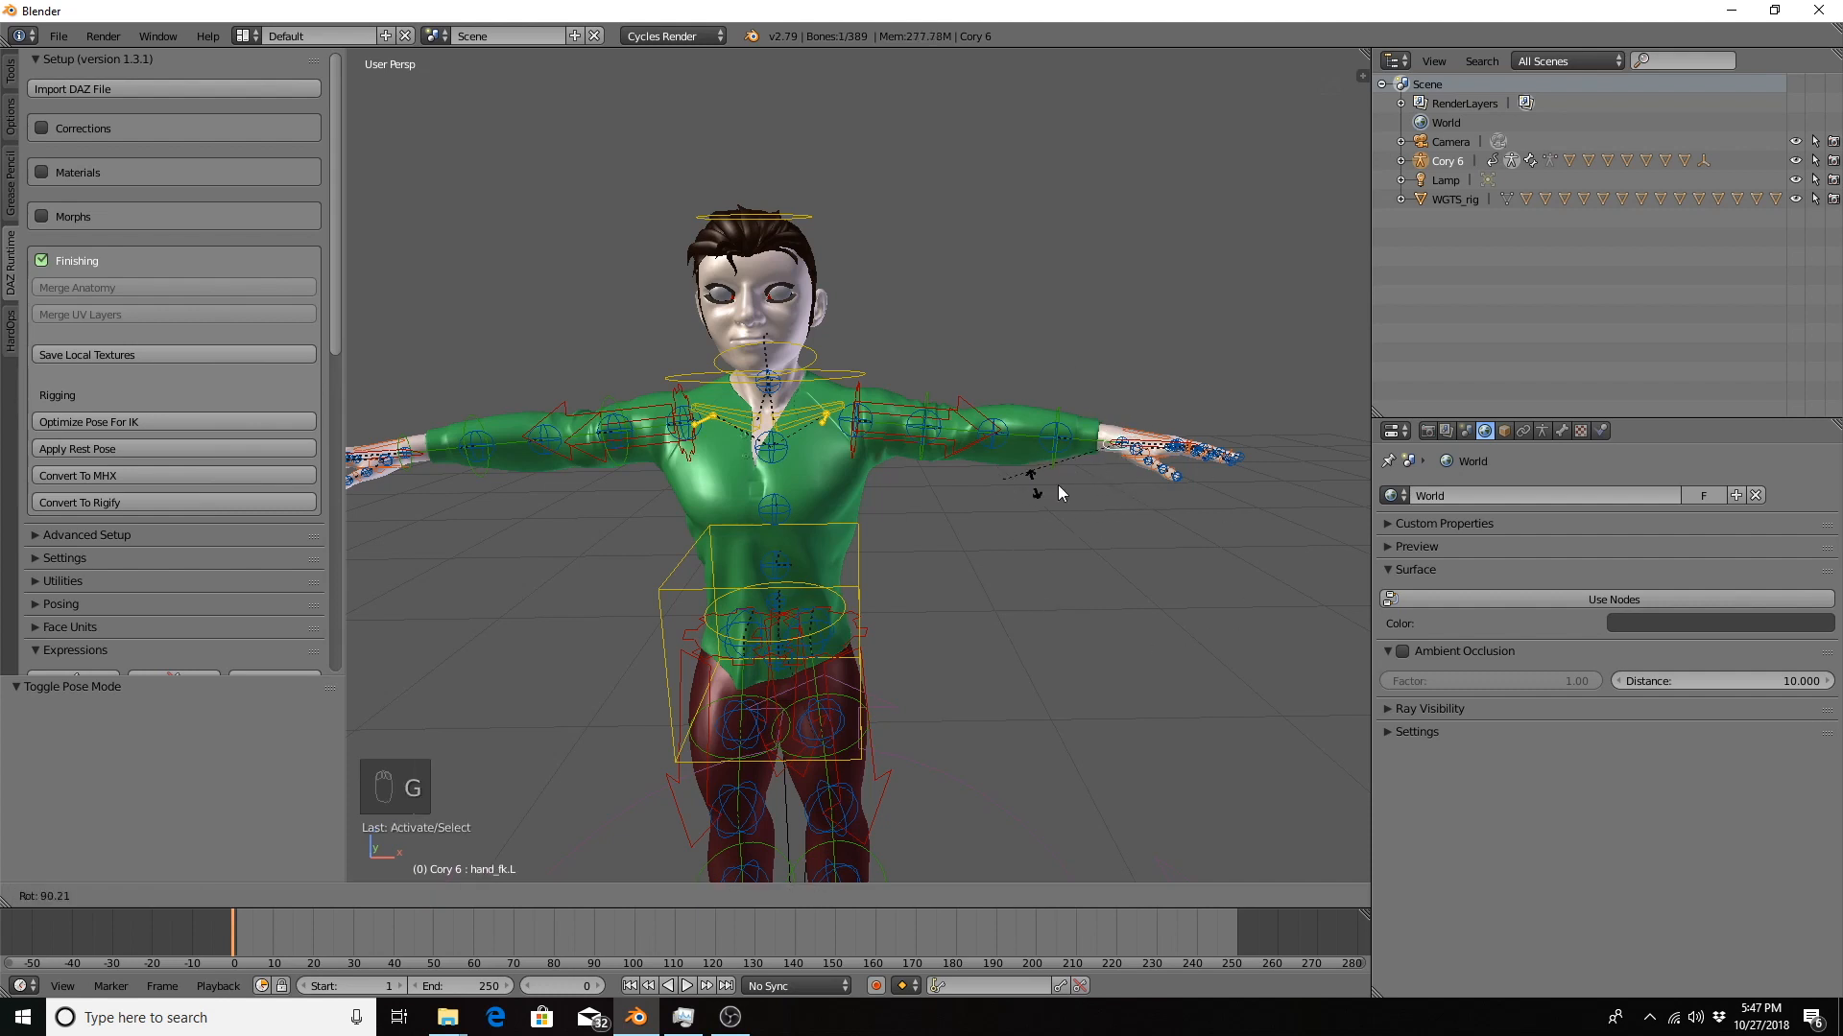
right_click(1150, 492)
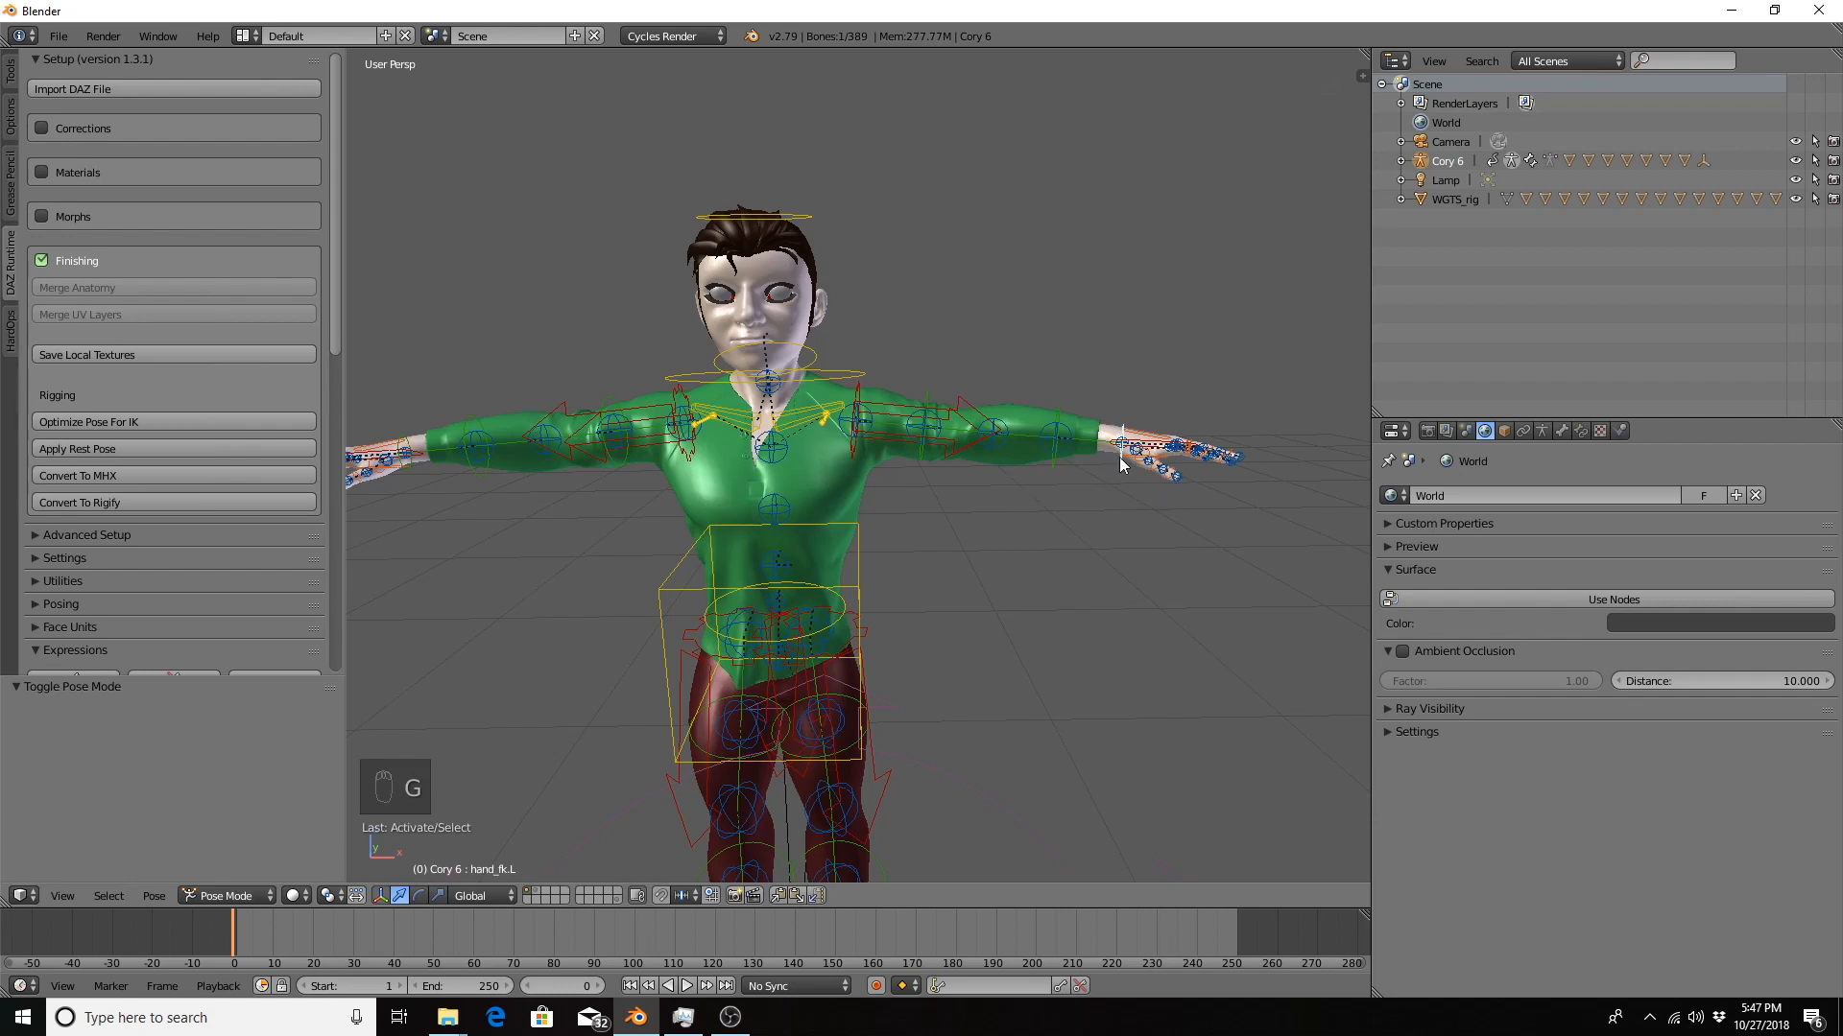
middle_drag(1166, 437, 983, 526)
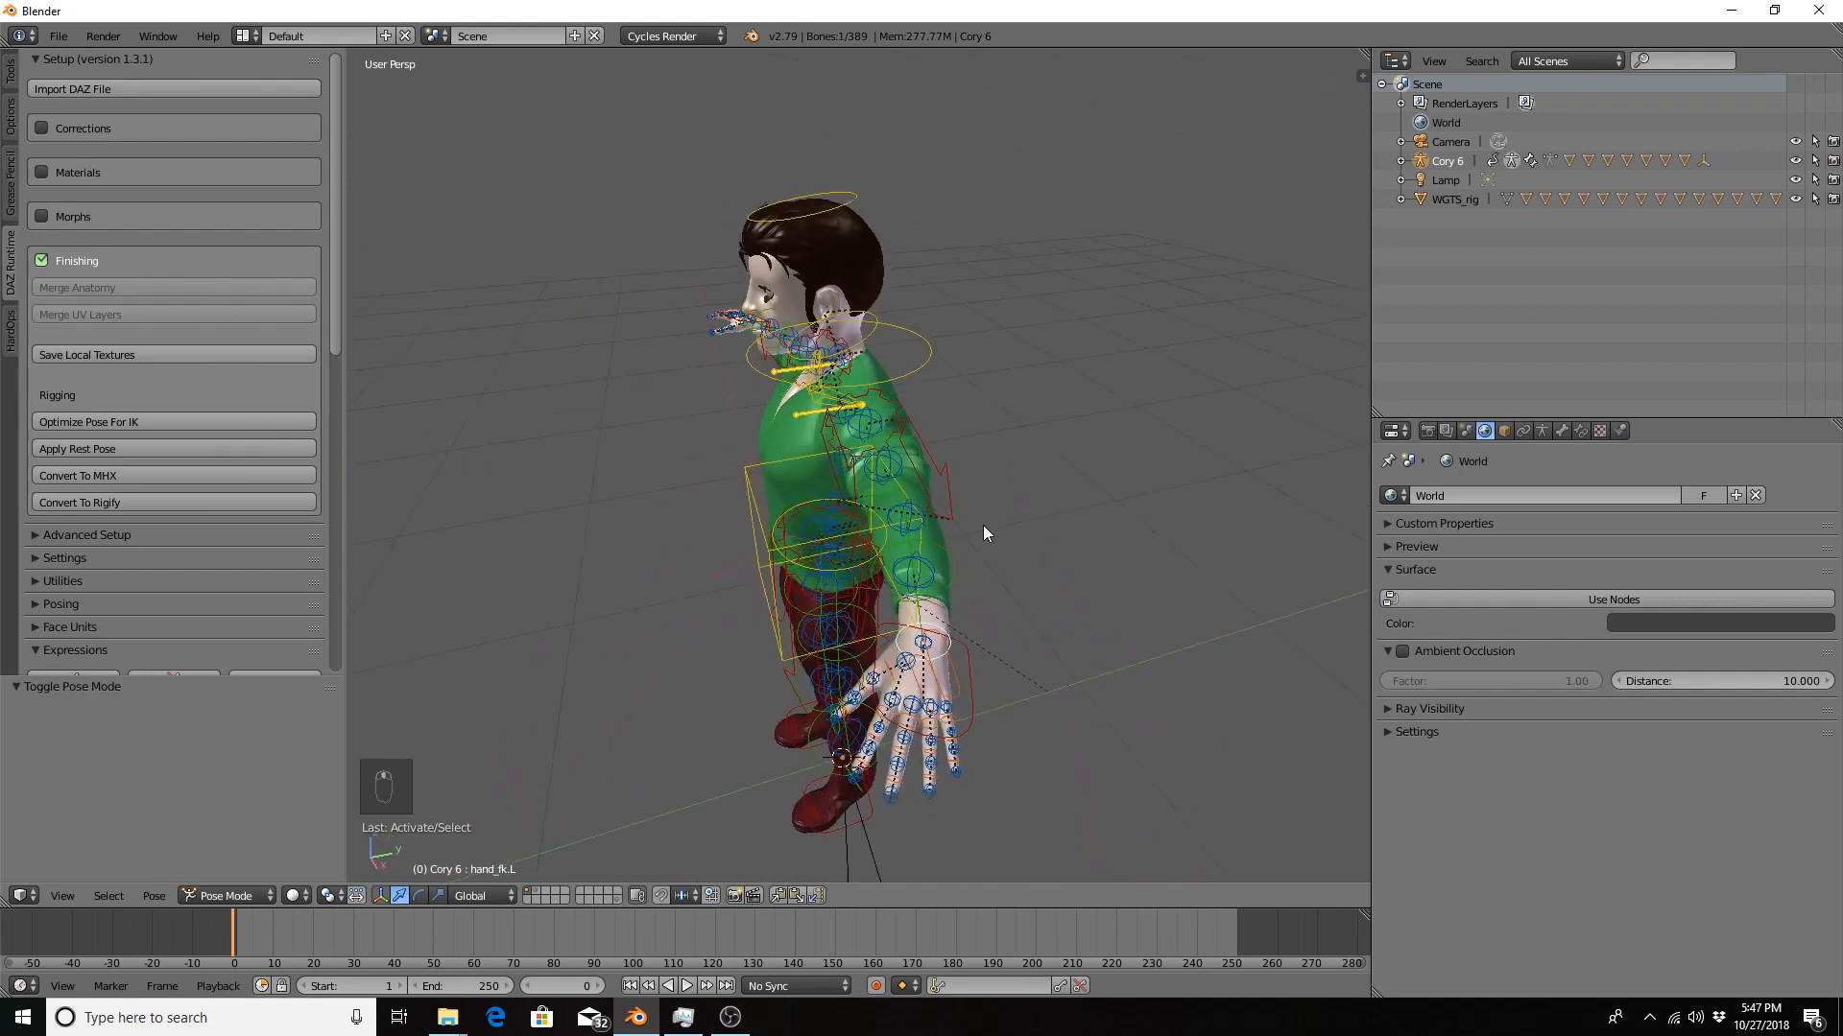
right_click(976, 670)
key(g)
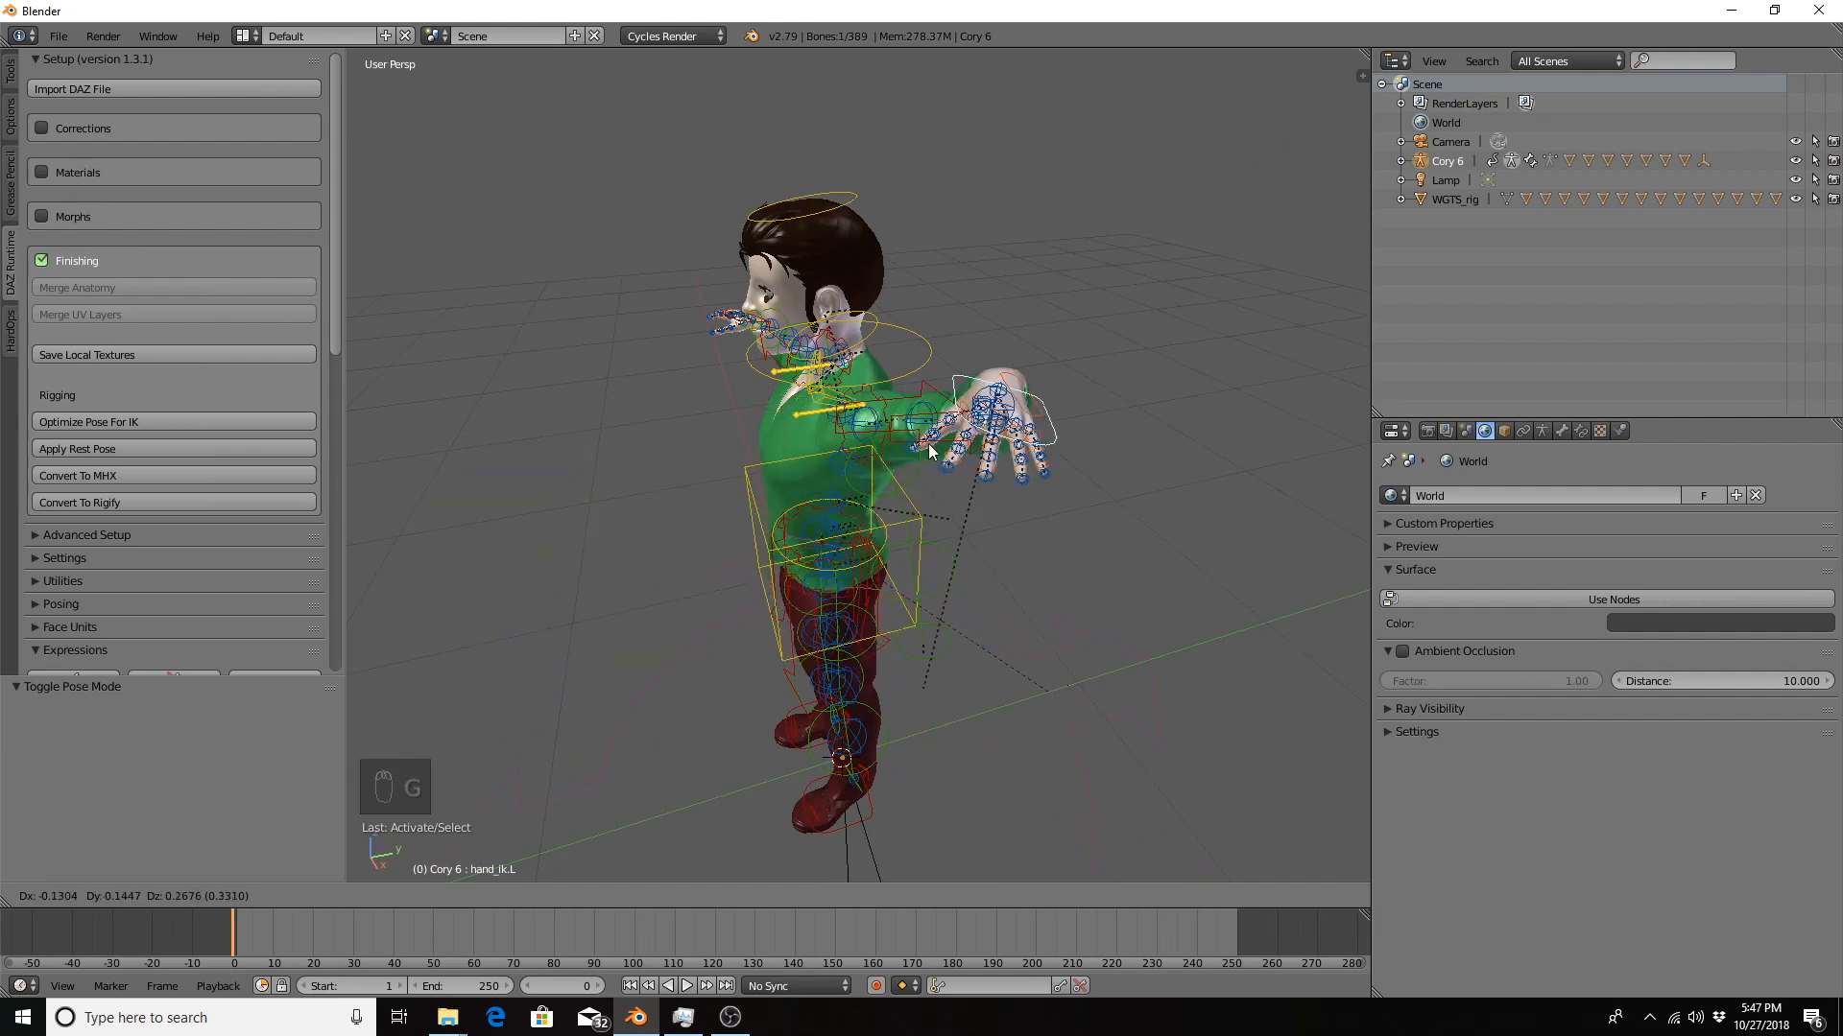
right_click(908, 812)
Try moving the right foot with its IK control and cancel the move.
middle_drag(908, 812, 859, 595)
shift+middle_drag(860, 779, 816, 332)
middle_drag(723, 394, 953, 715)
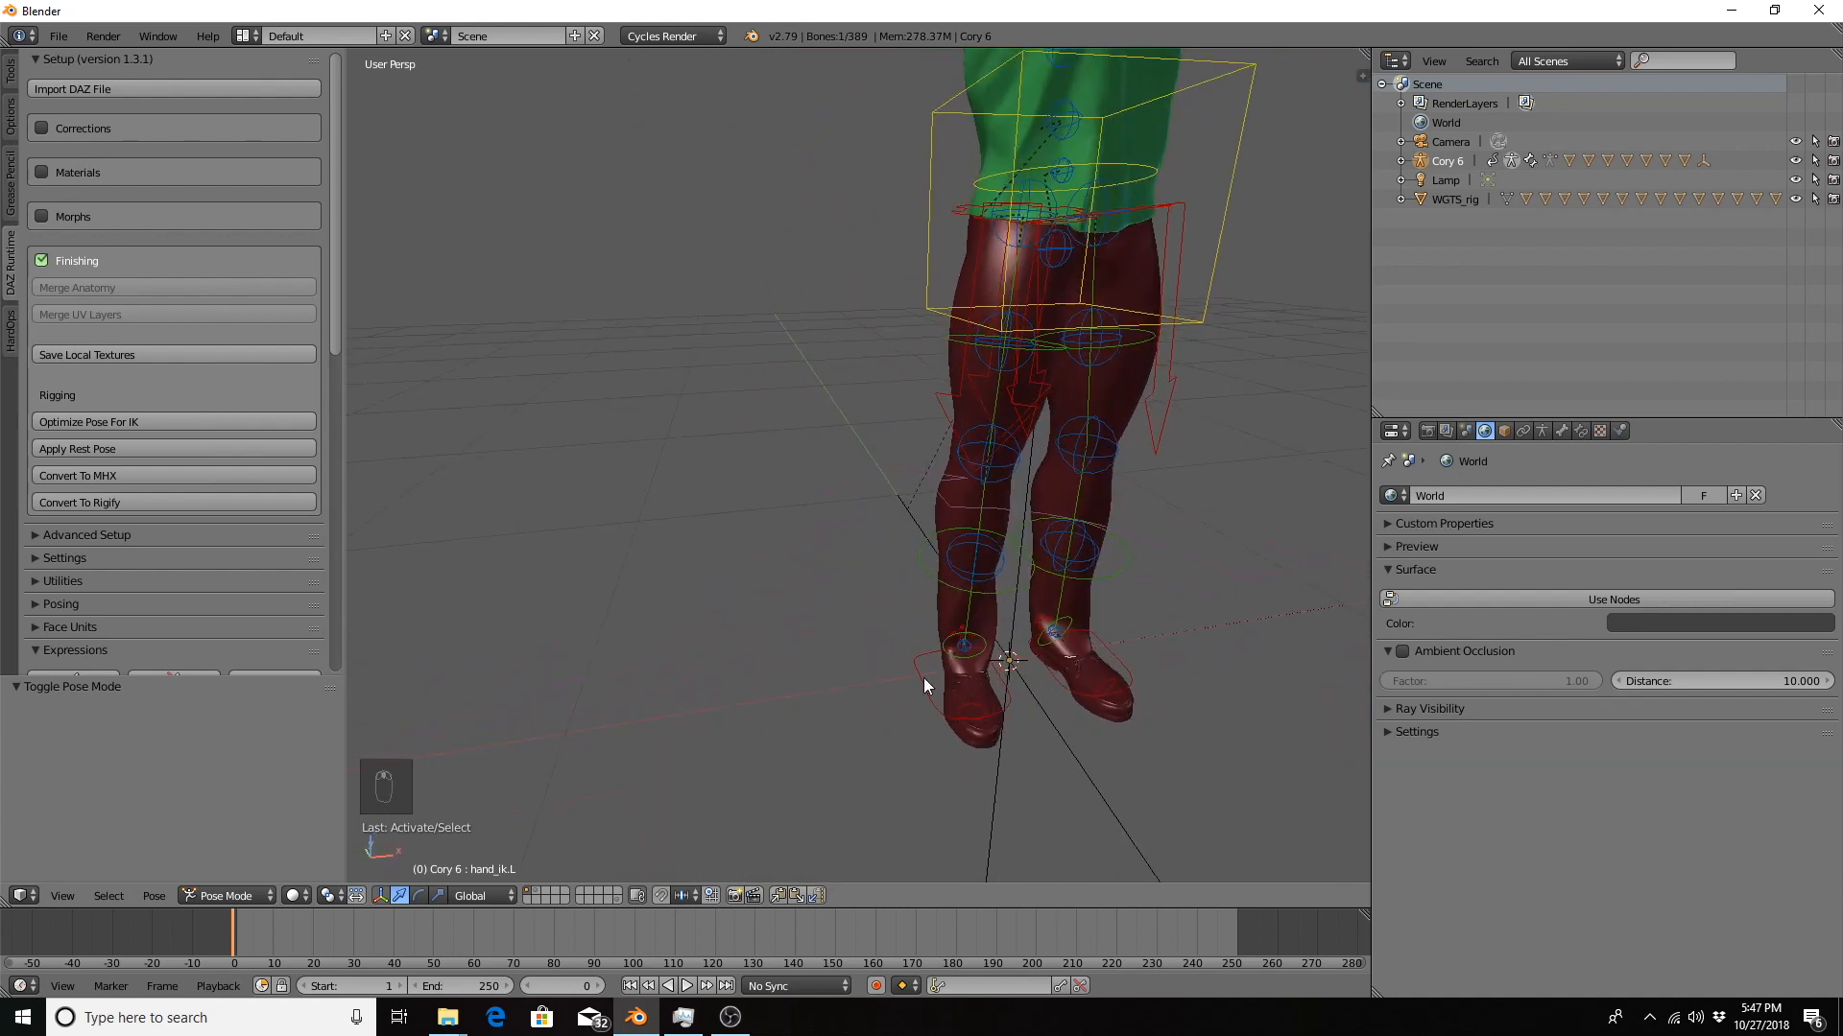
right_click(923, 678)
key(g)
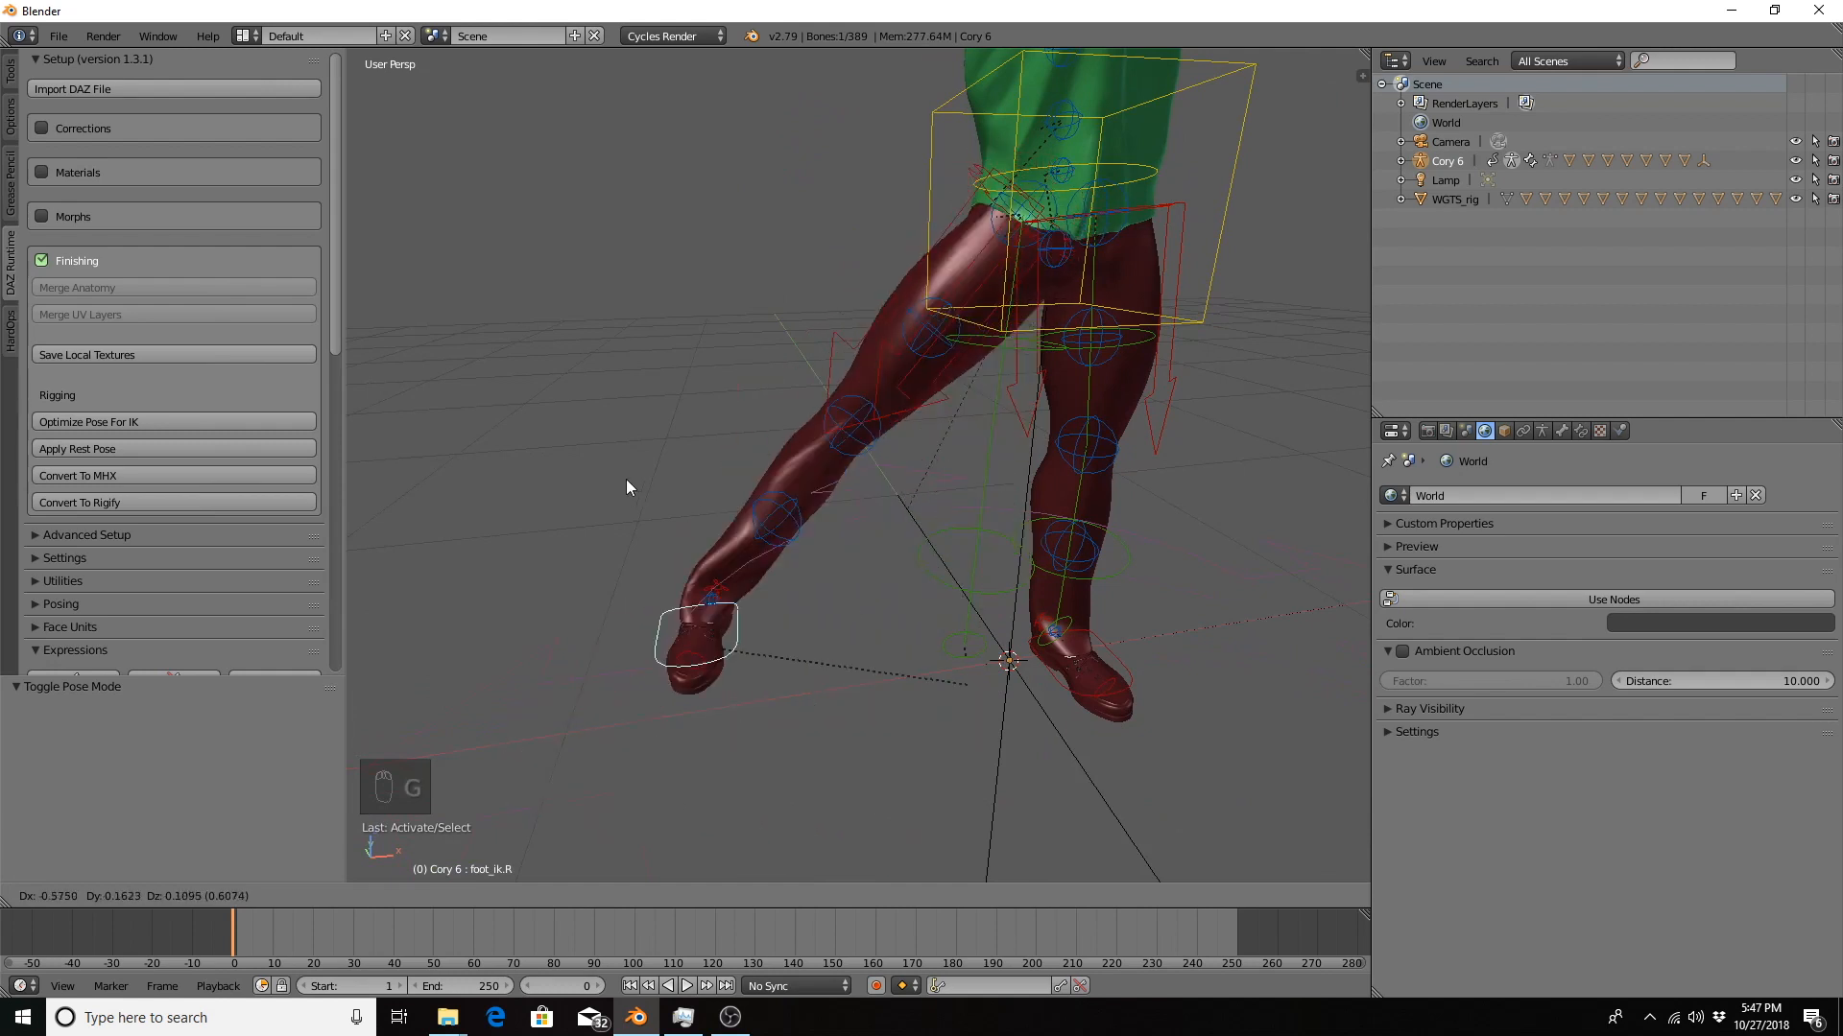
right_click(521, 563)
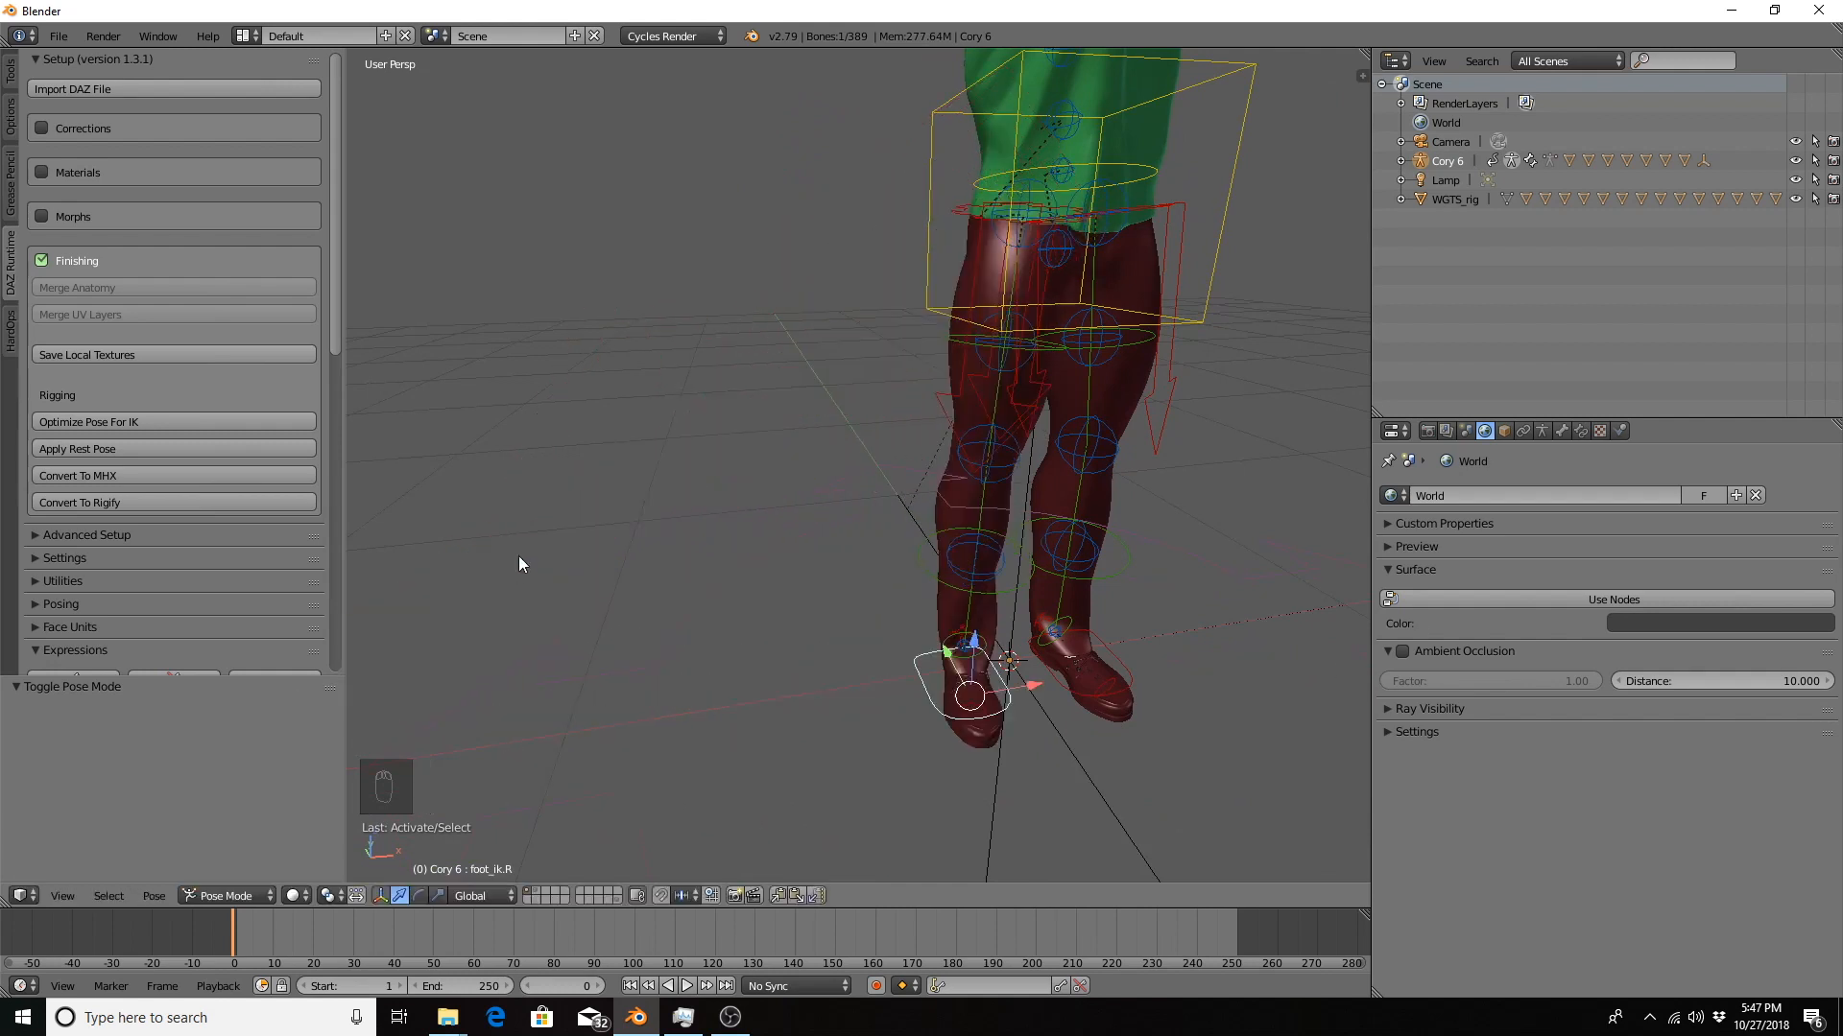
Set IK_Stretch to 0.000 for the right foot's IK control and test the leg with a cancelled move.
key(n)
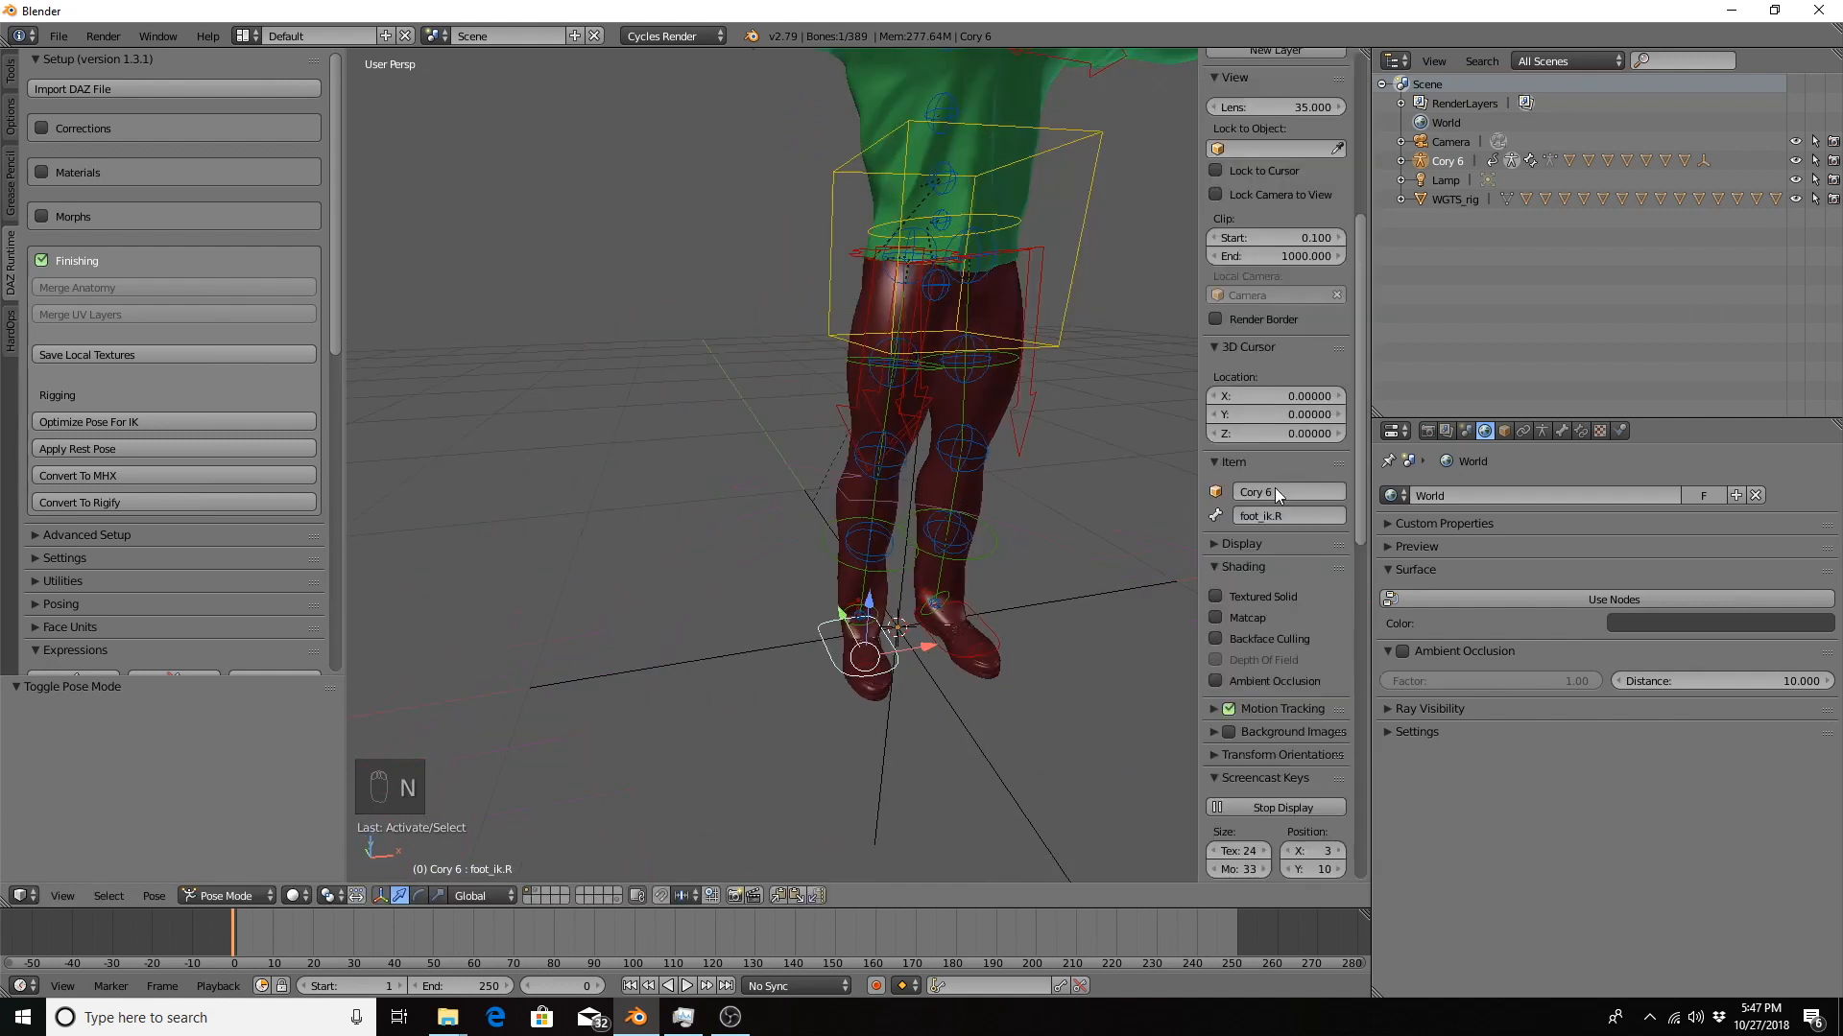
scroll(1311, 544, down, 12)
scroll(1311, 544, down, 6)
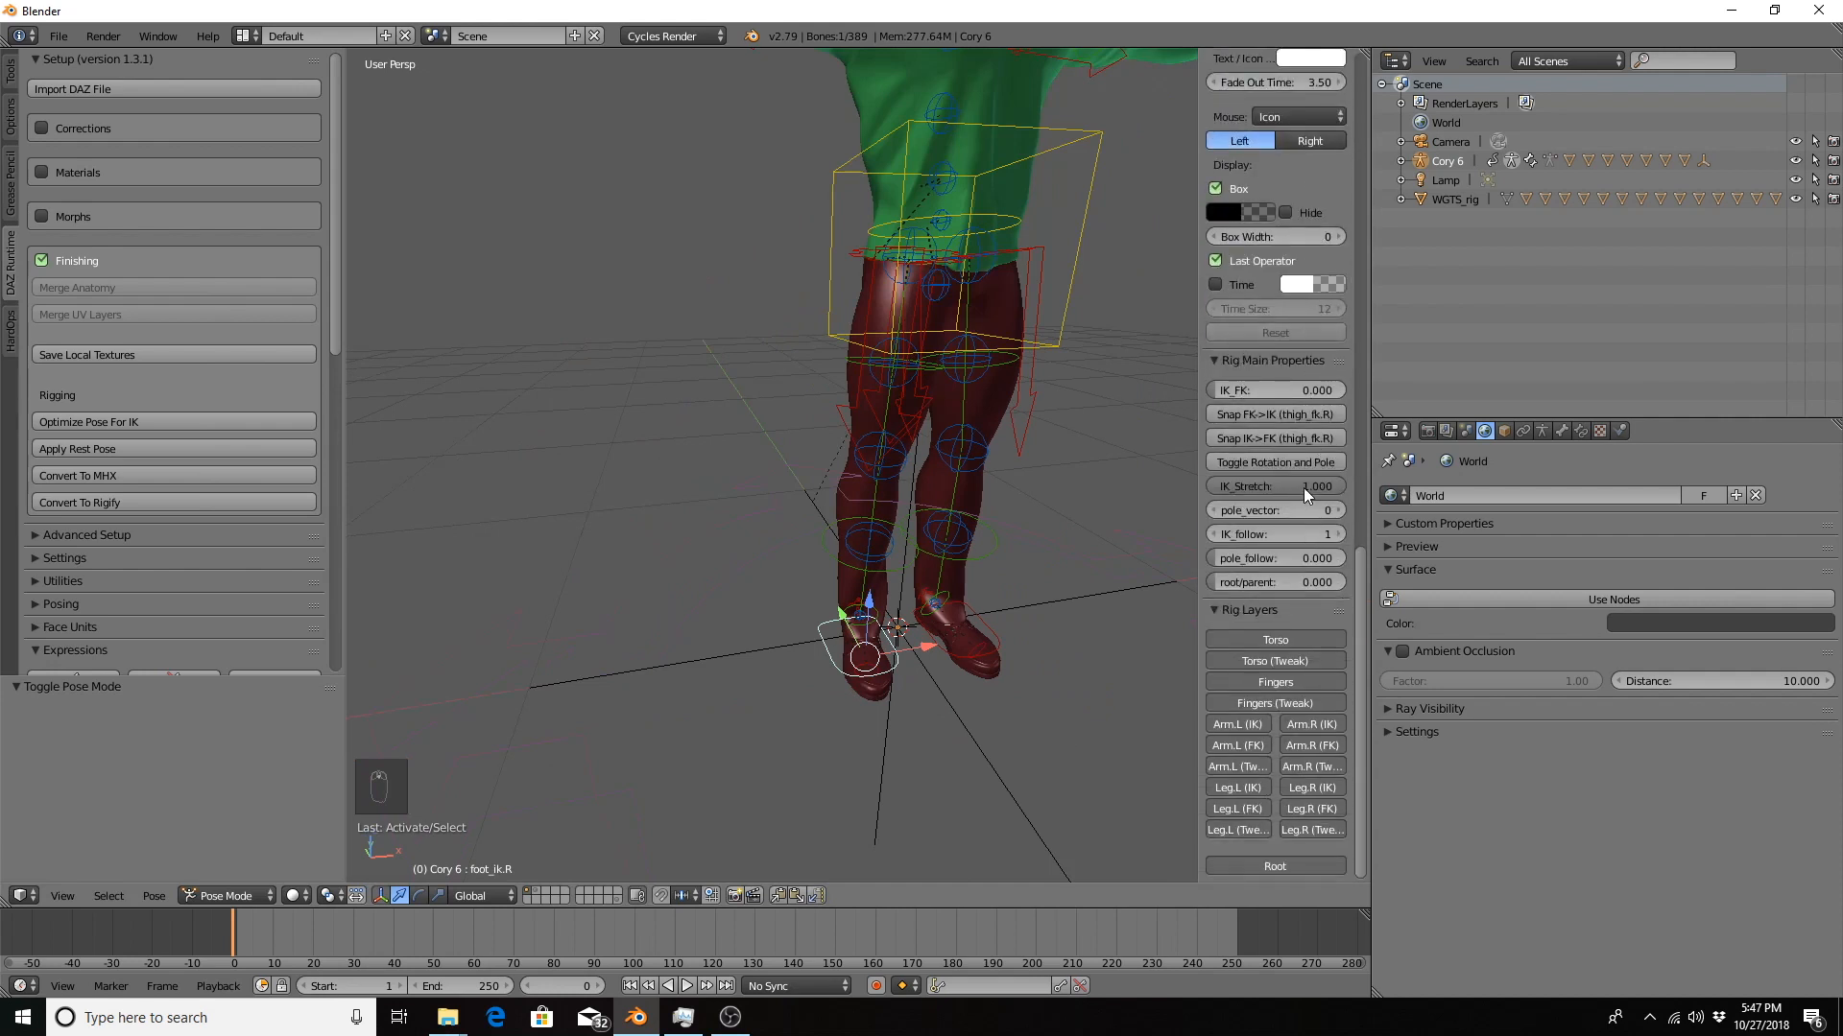
drag(1303, 488, 1156, 487)
key(g)
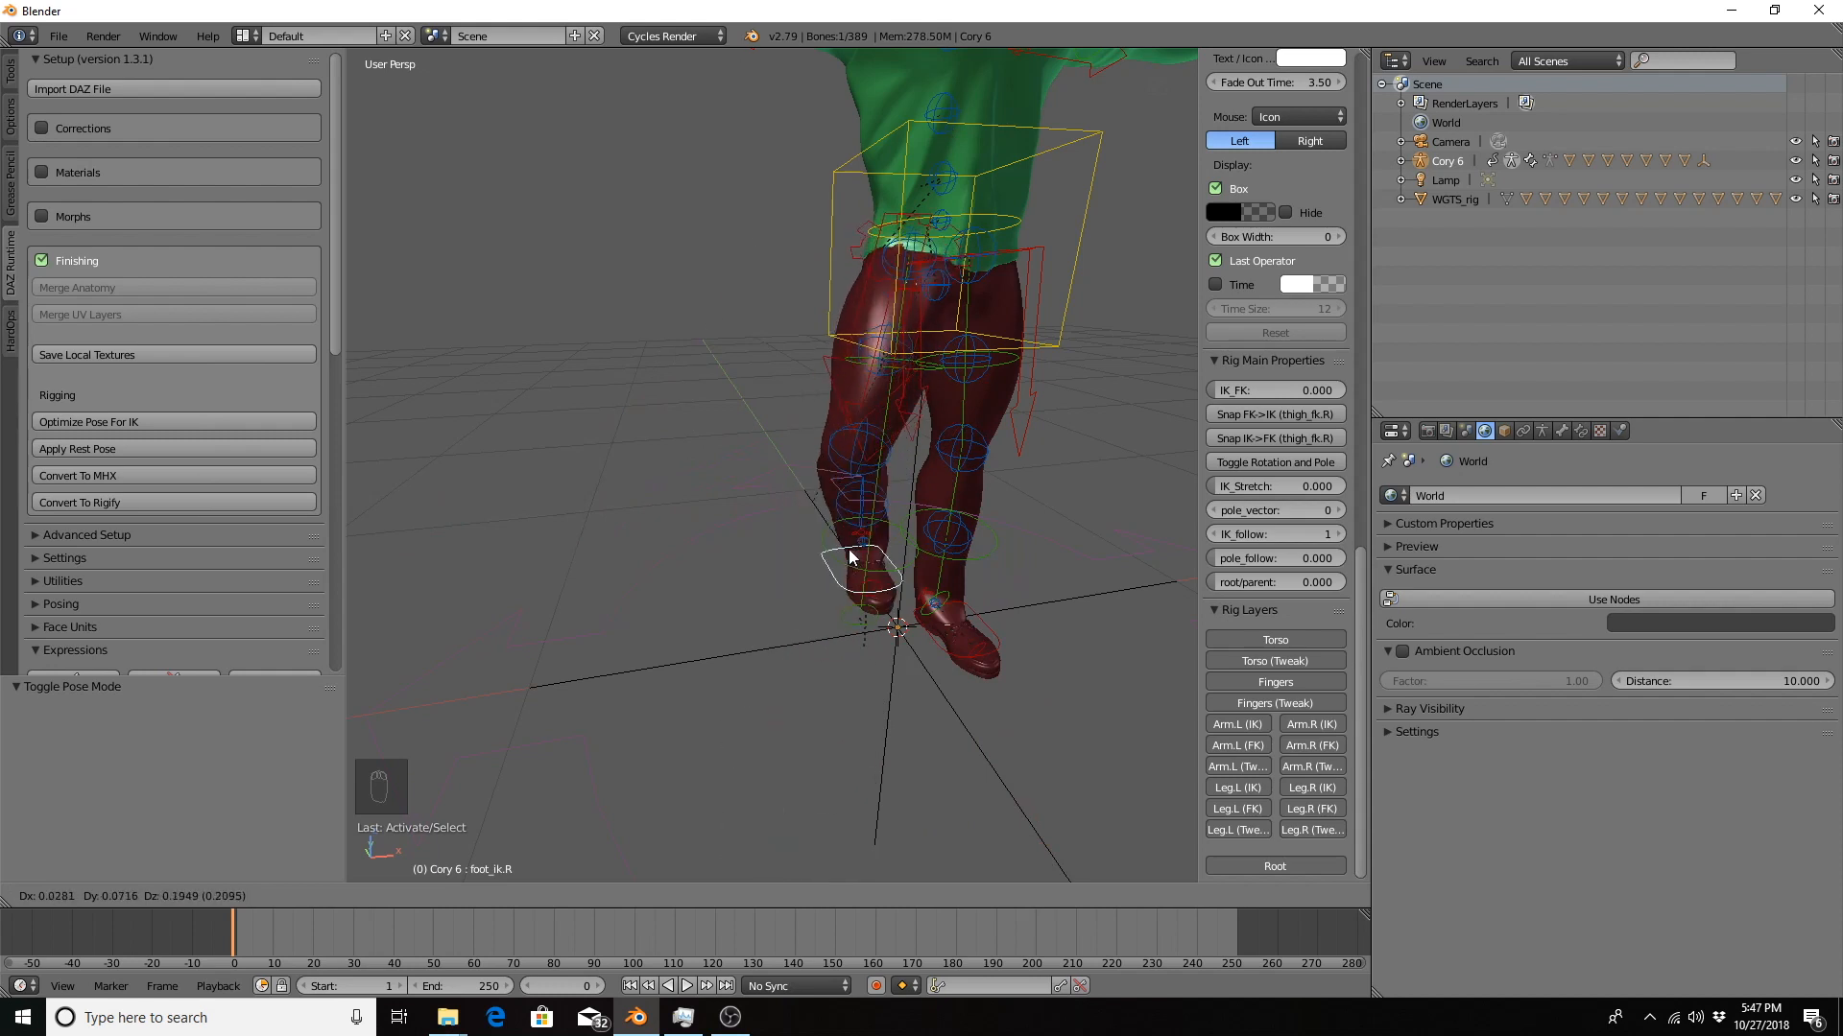
right_click(795, 613)
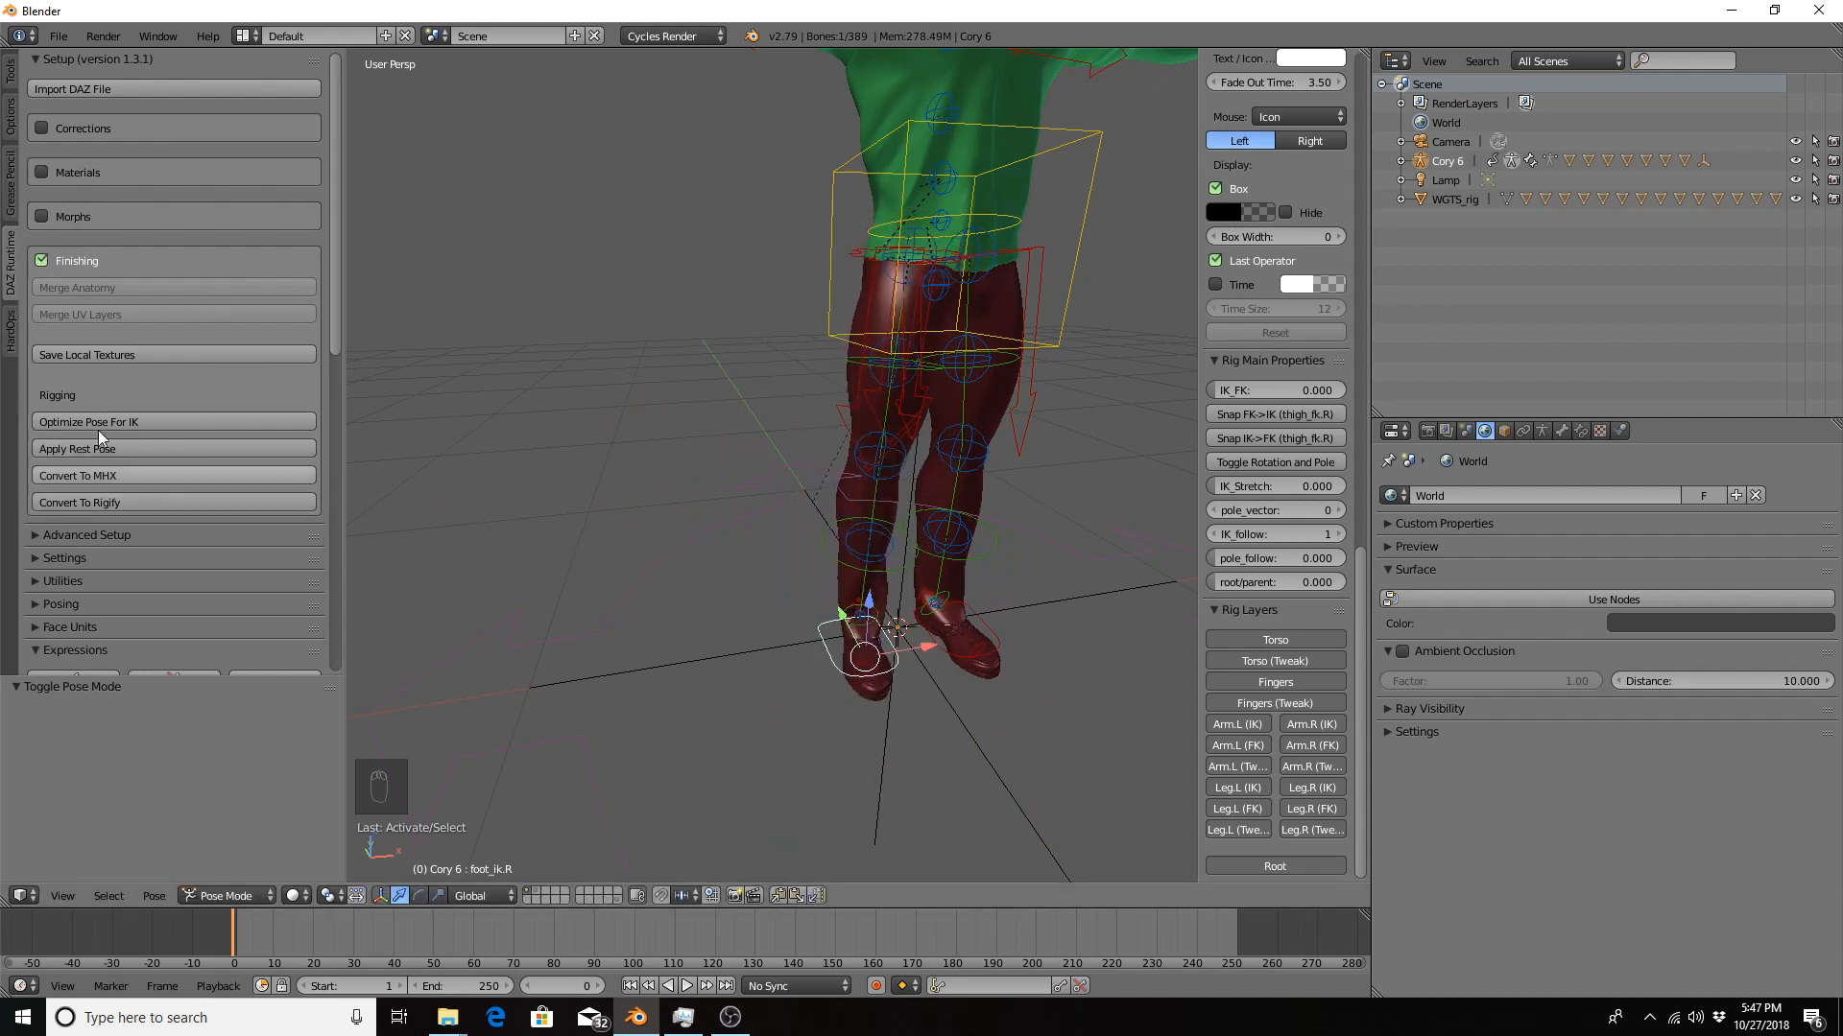
Collapse the Finishing section, expand Advanced Setup, and bring the character's upper body into view.
click(47, 257)
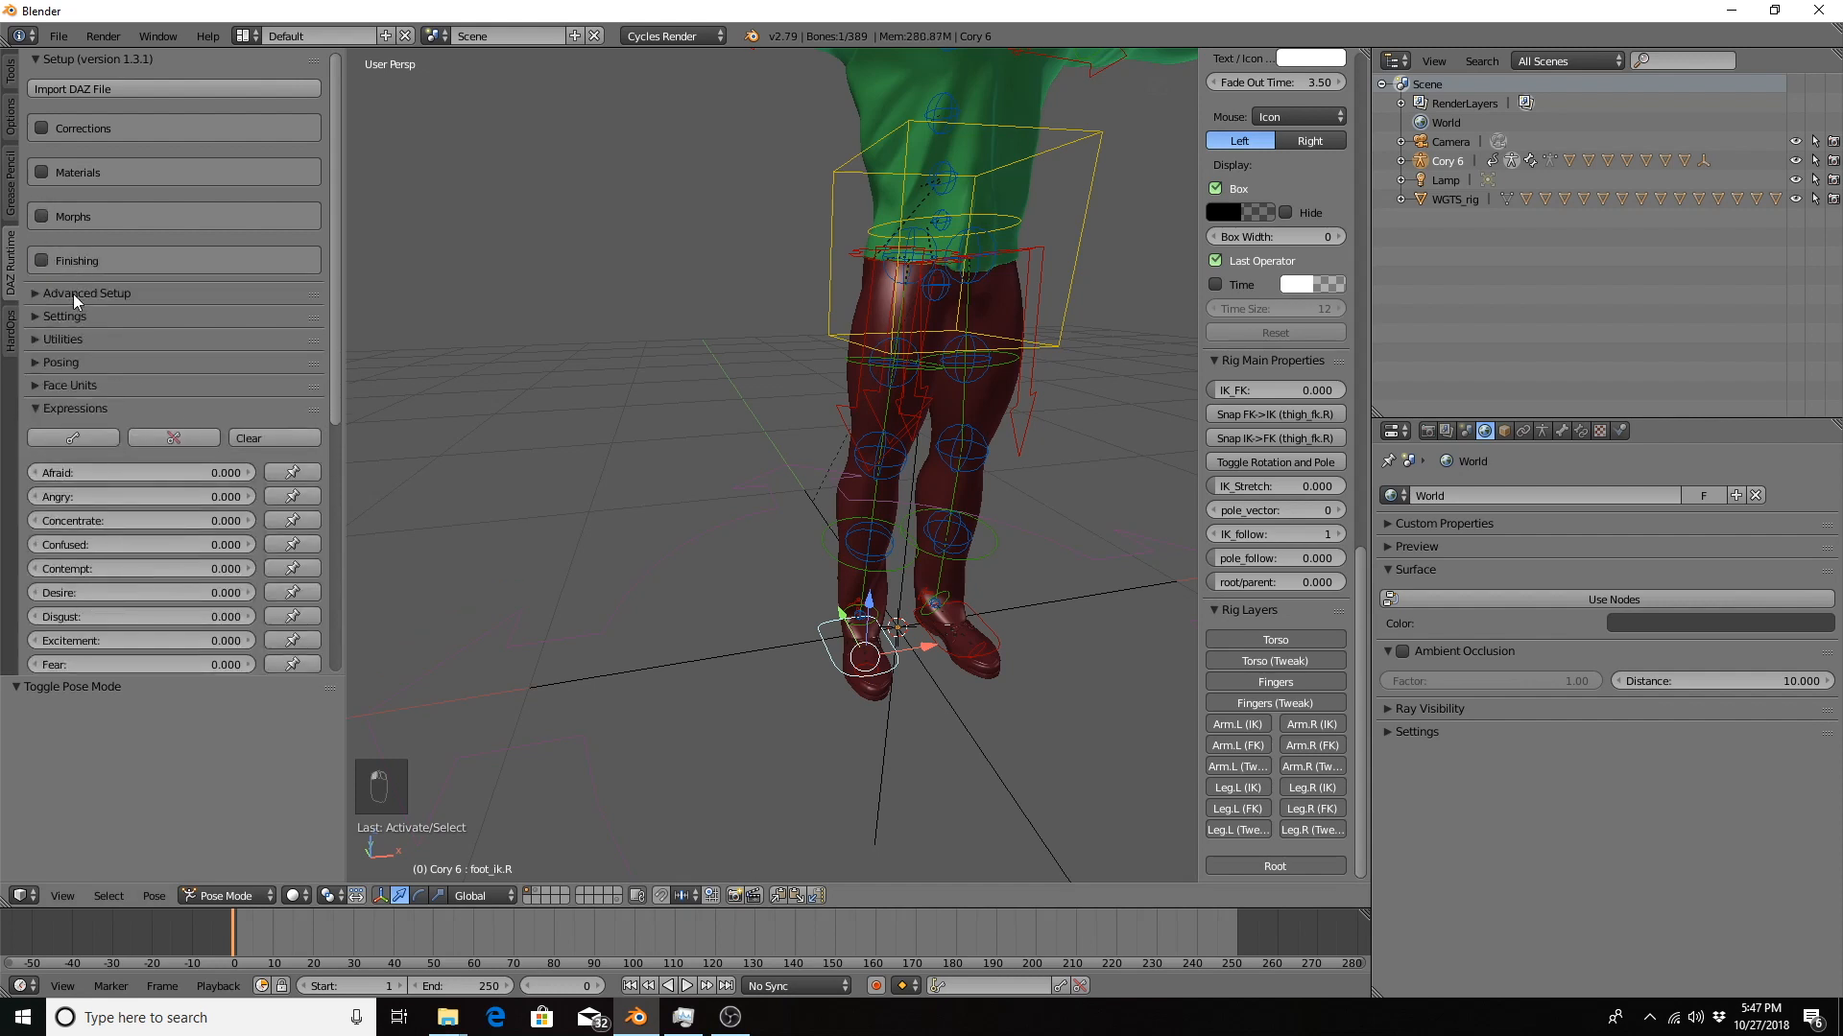
click(65, 294)
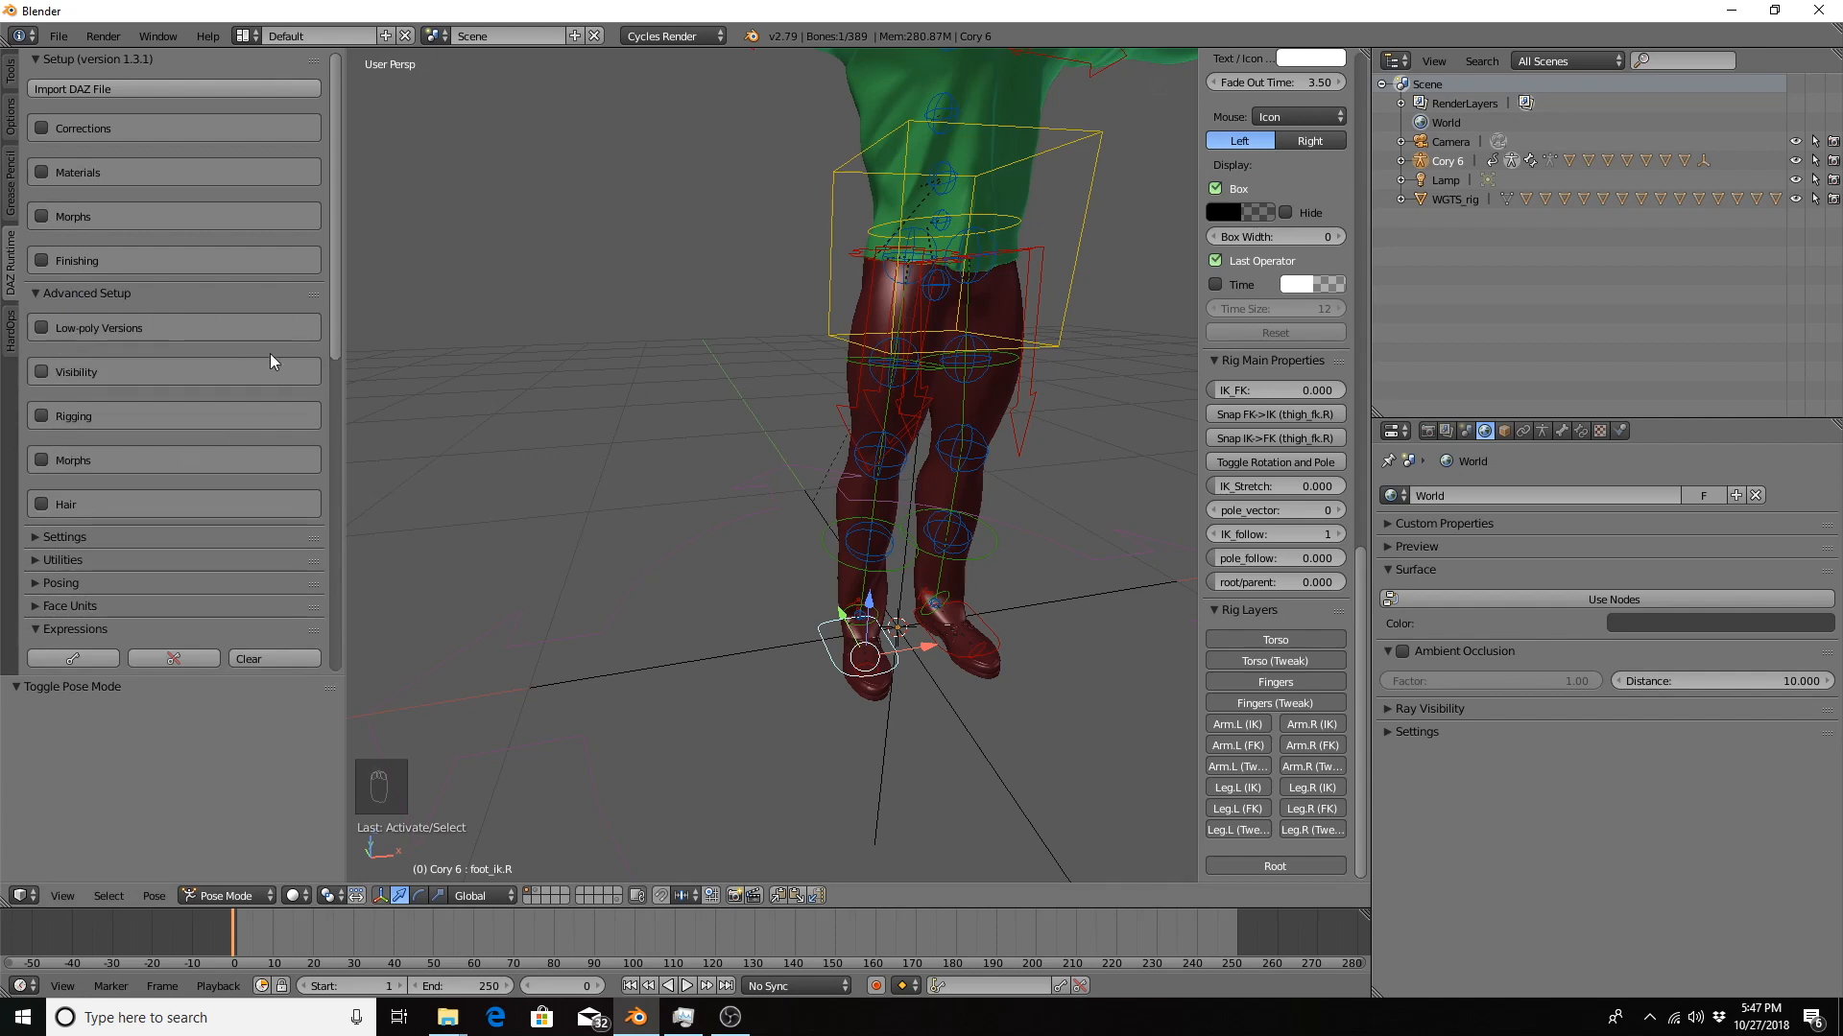
middle_drag(478, 355, 350, 508)
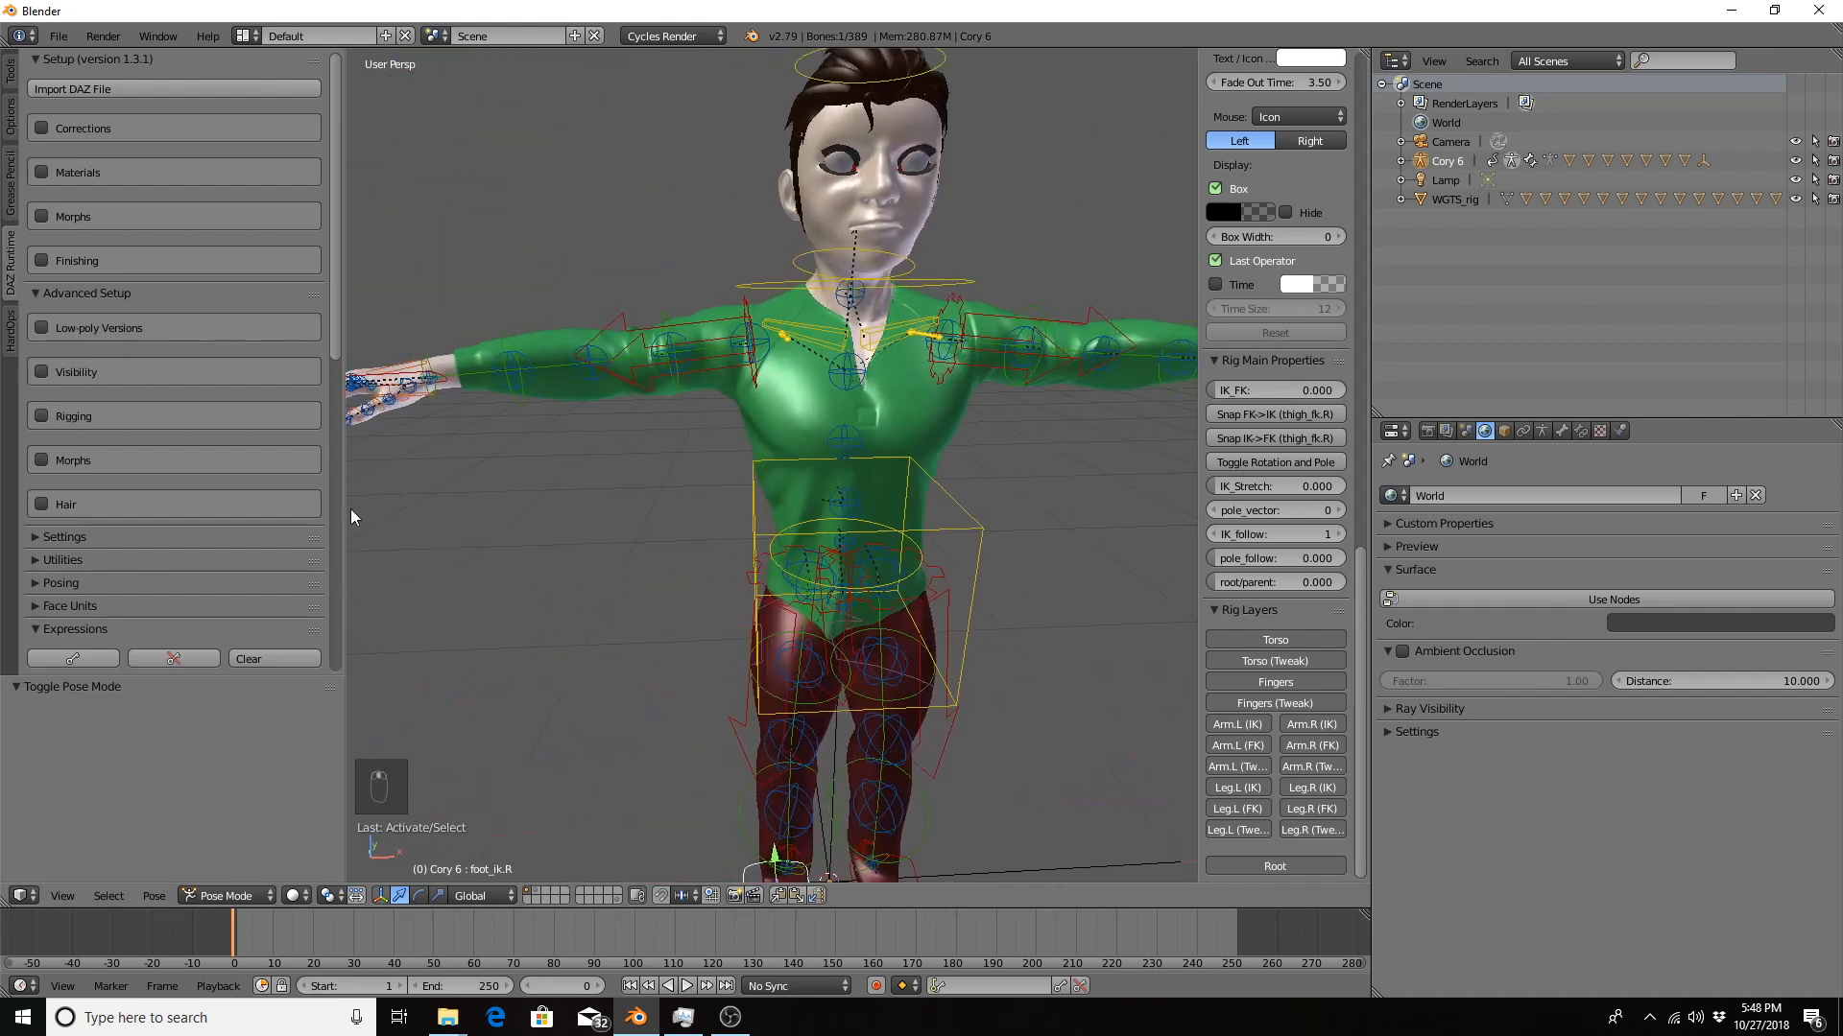
Examine the Low-poly Versions, Visibility and Rigging options of Advanced Setup, leaving only Rigging expanded.
click(42, 328)
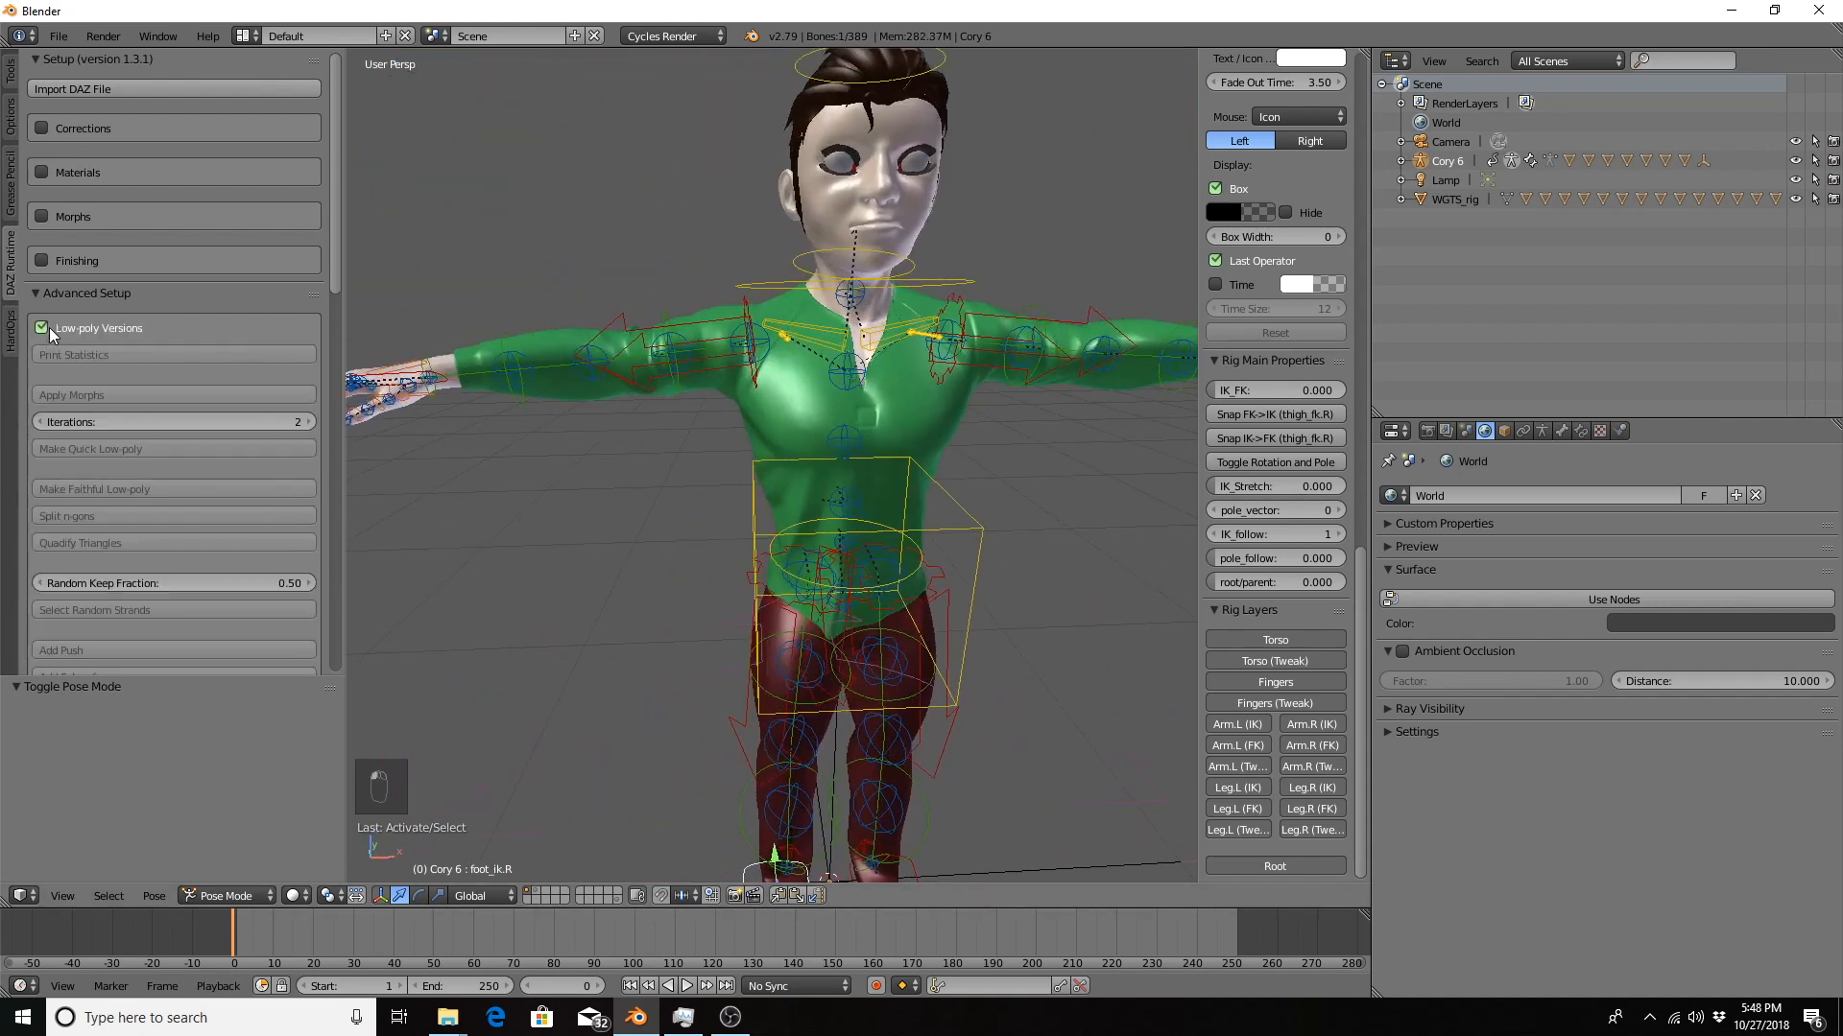
click(49, 326)
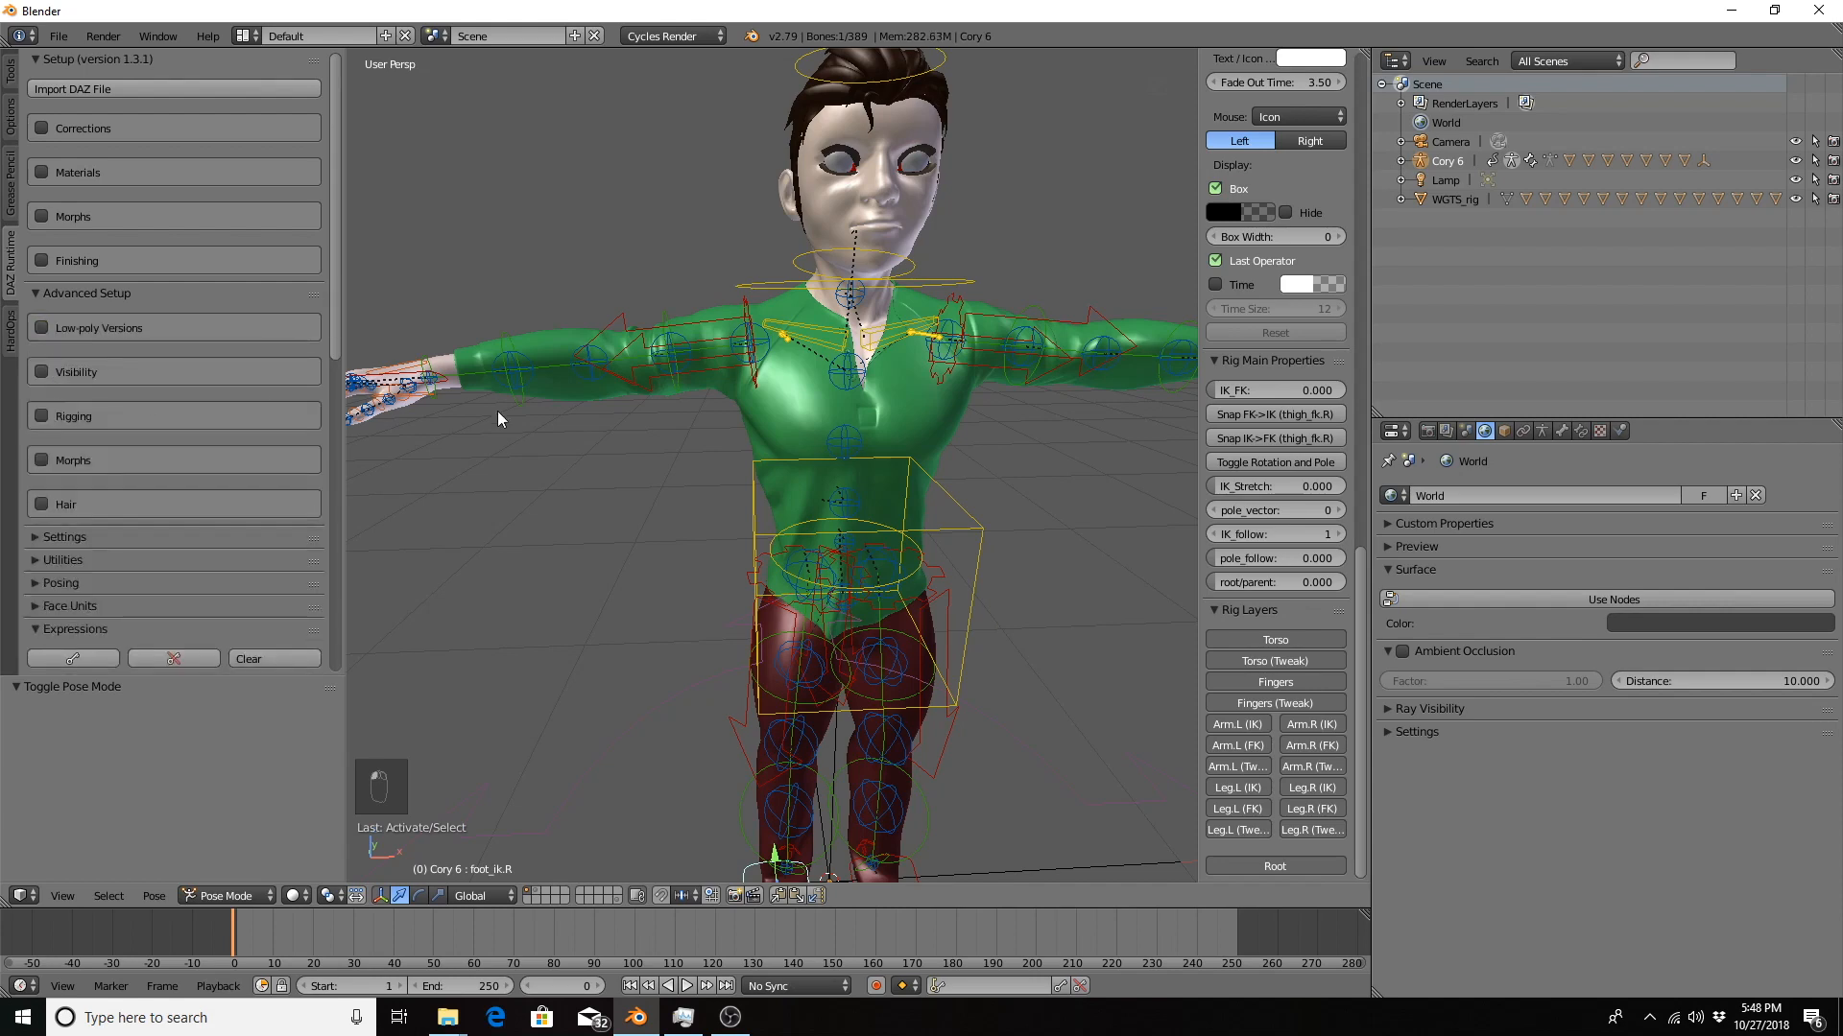
middle_drag(942, 447, 576, 422)
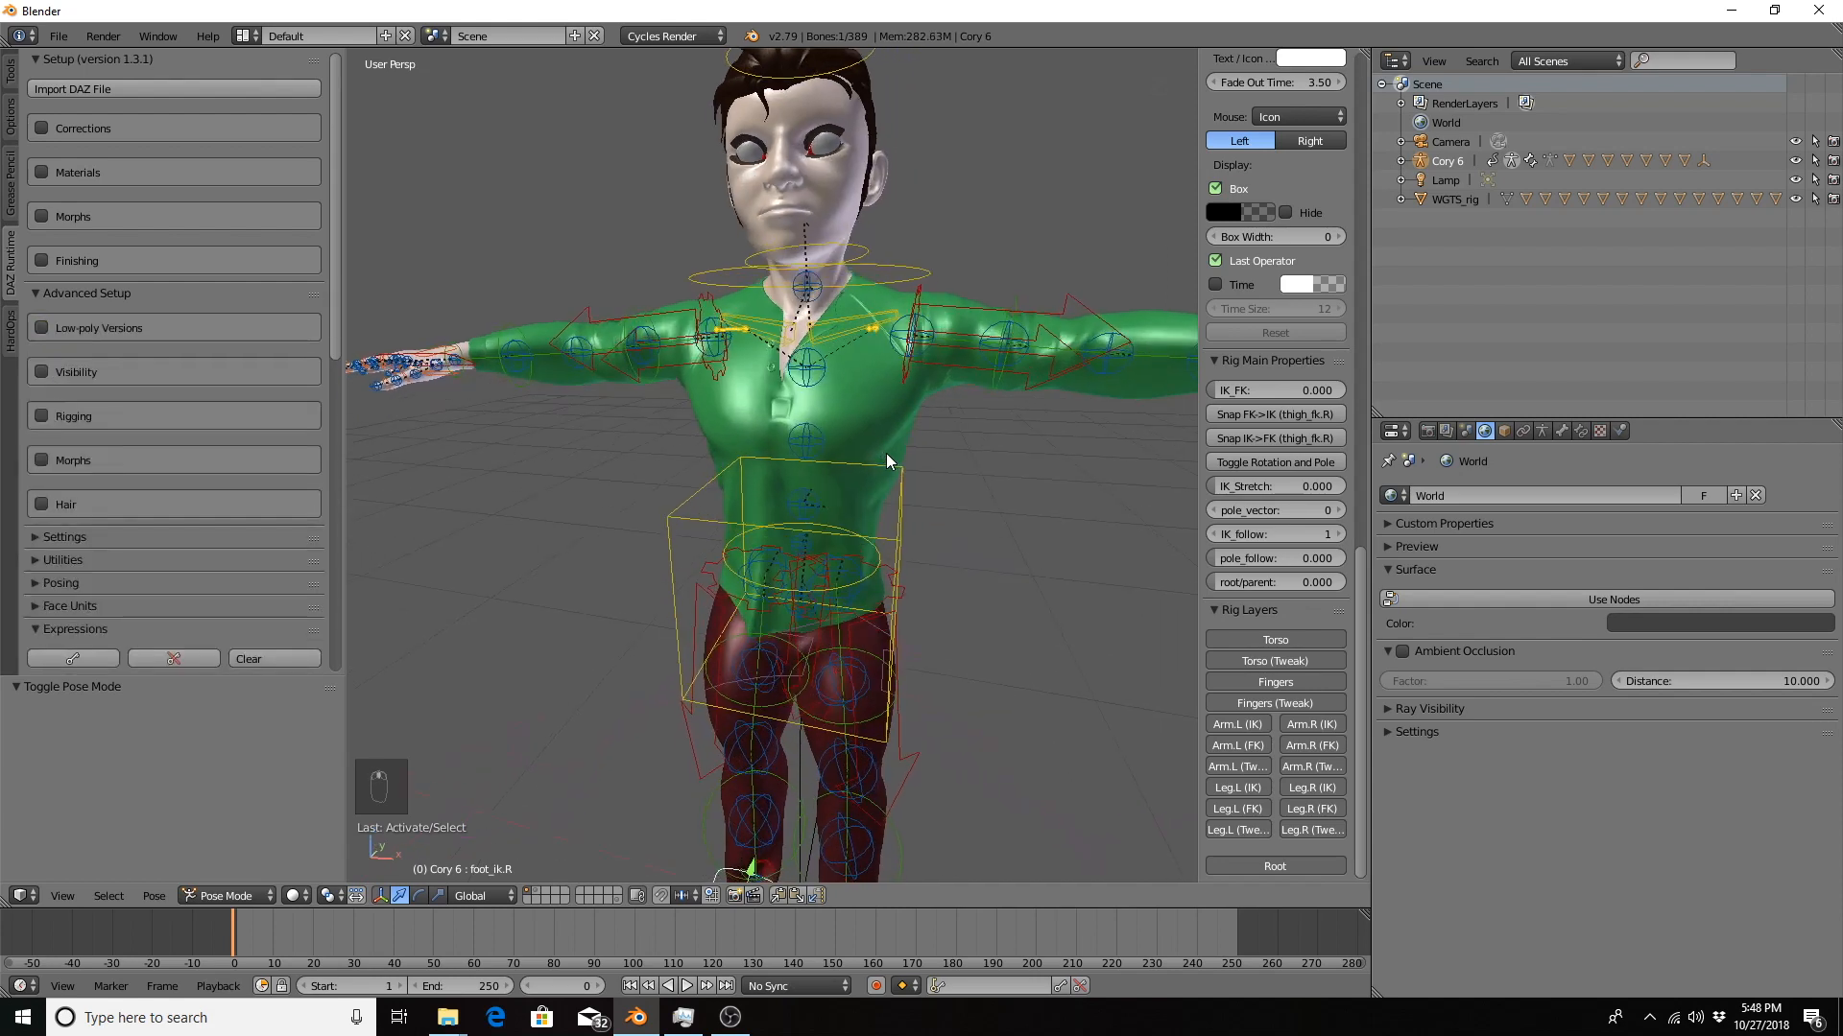
click(52, 366)
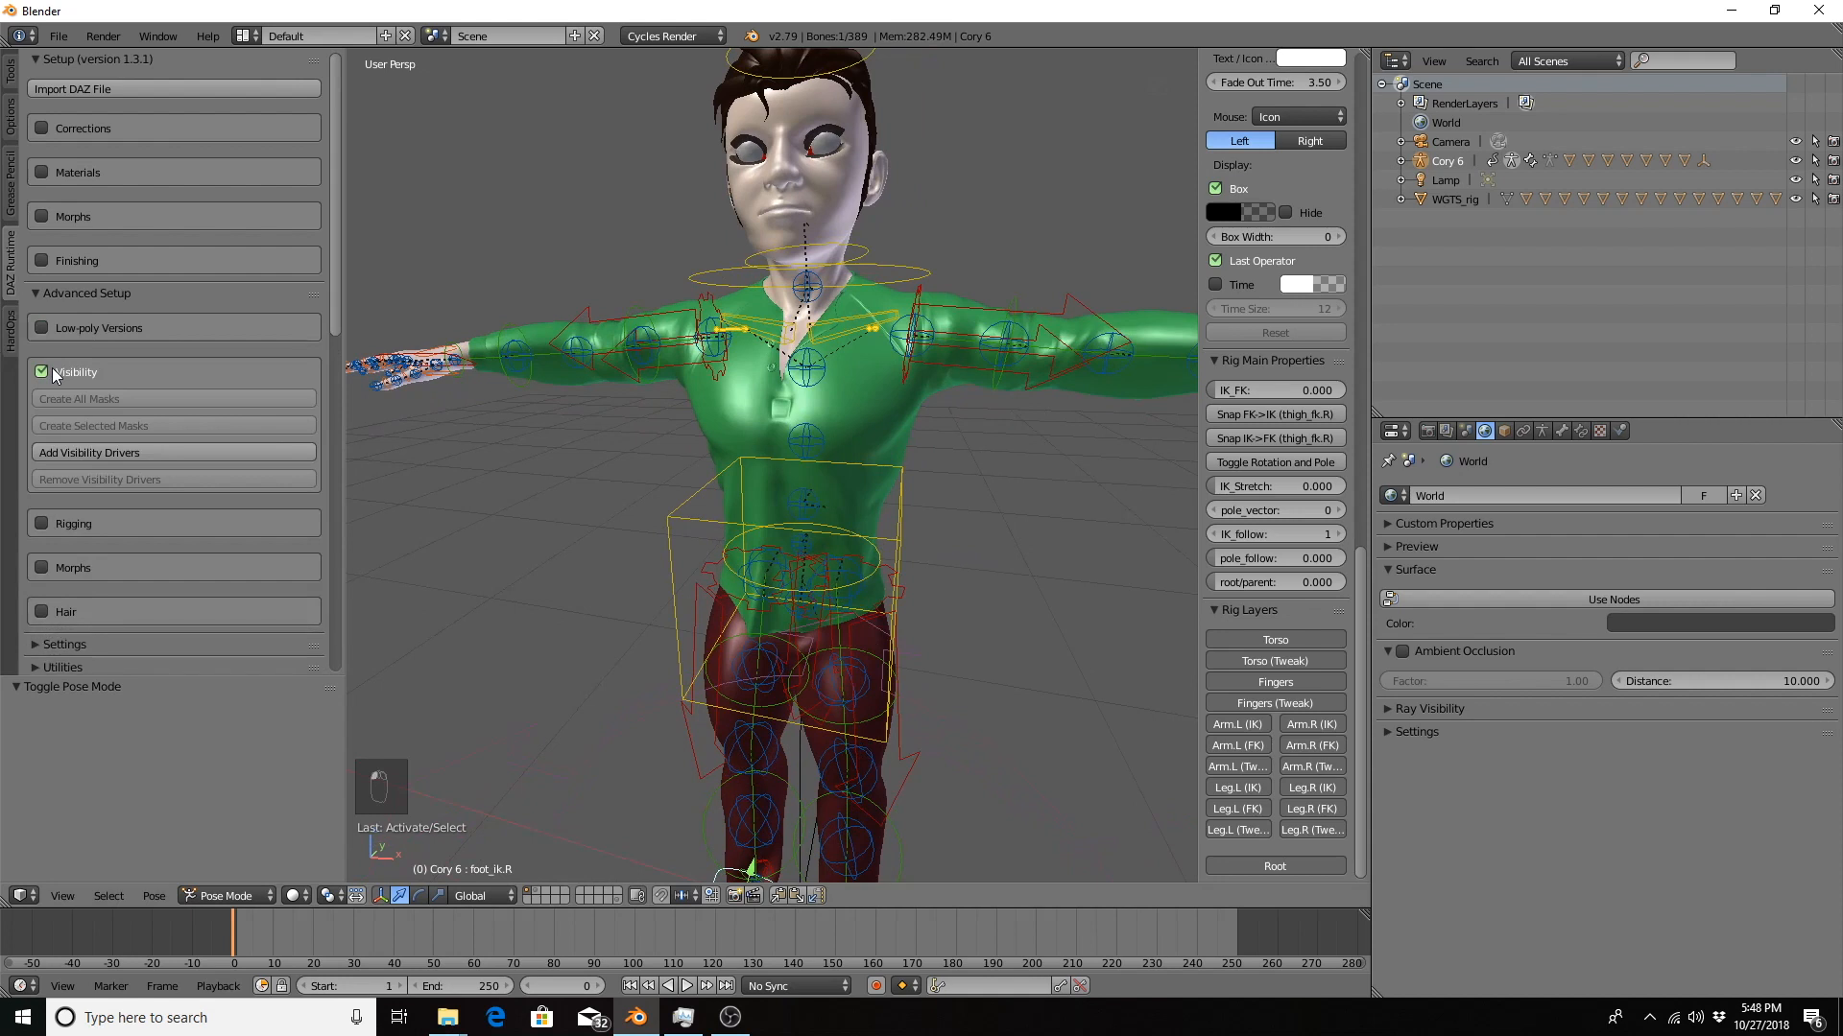
click(52, 374)
click(43, 417)
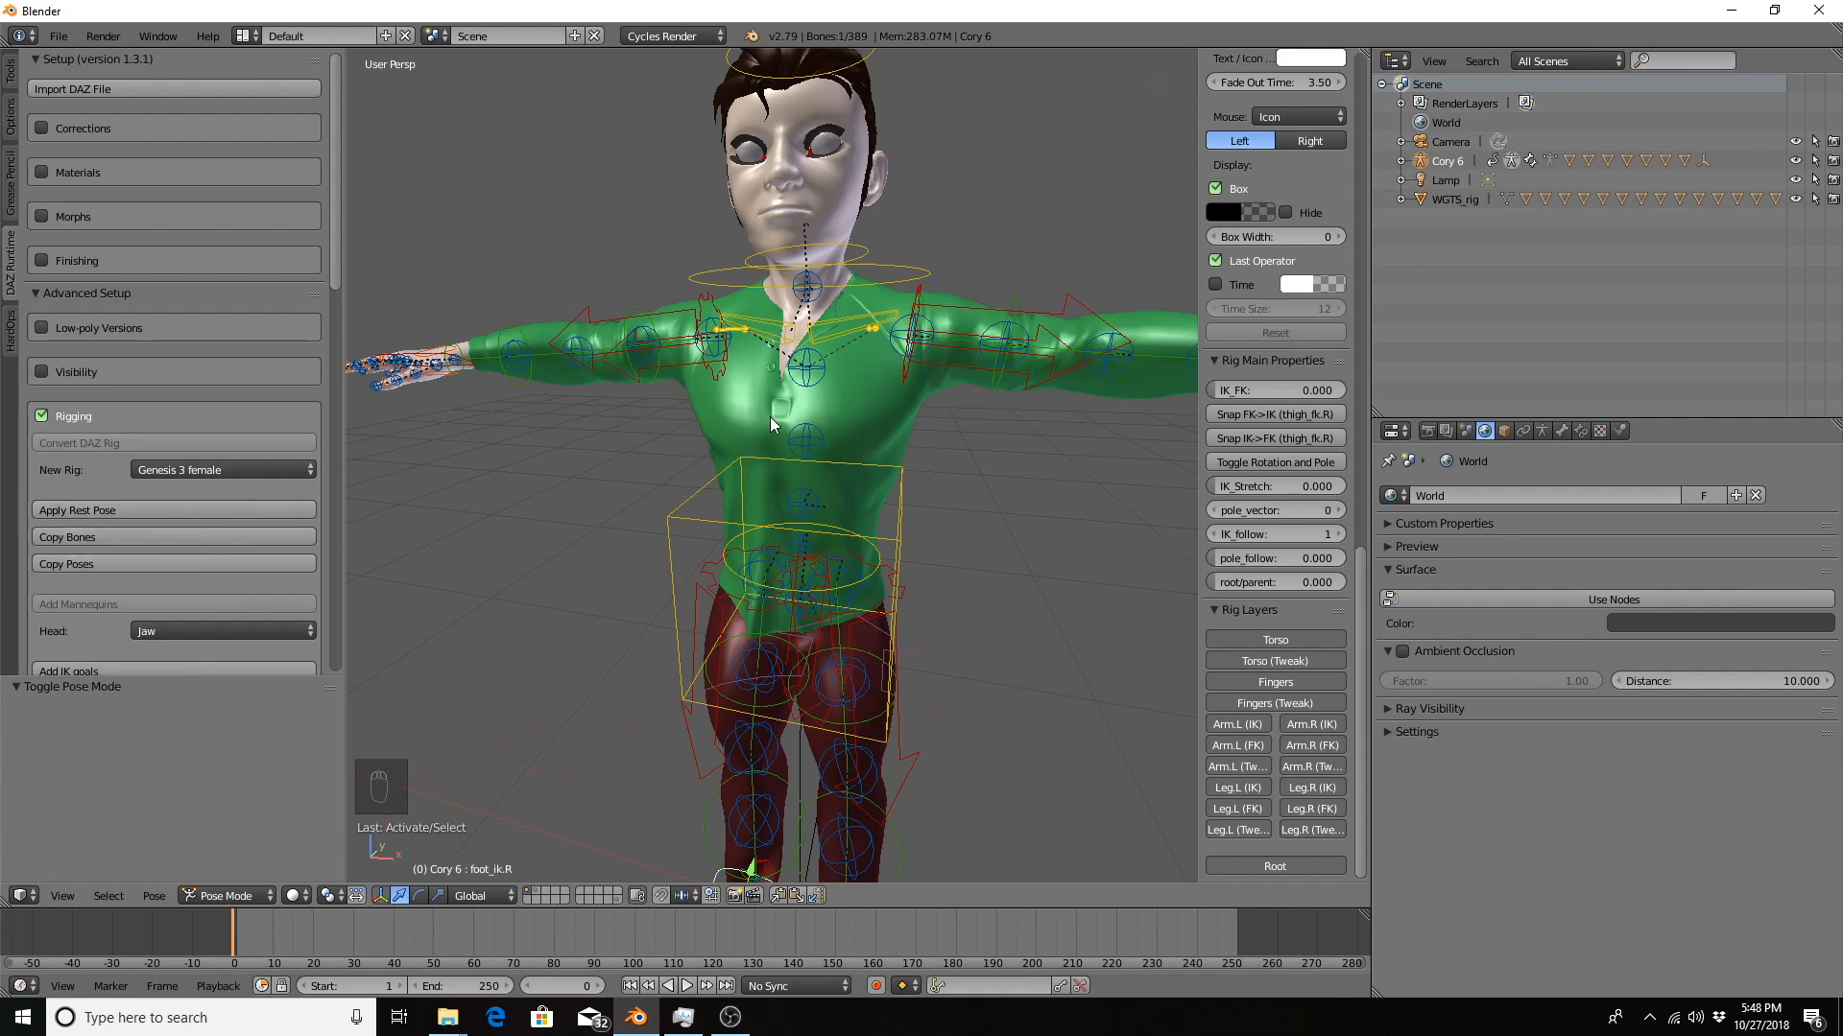
middle_drag(770, 417, 745, 470)
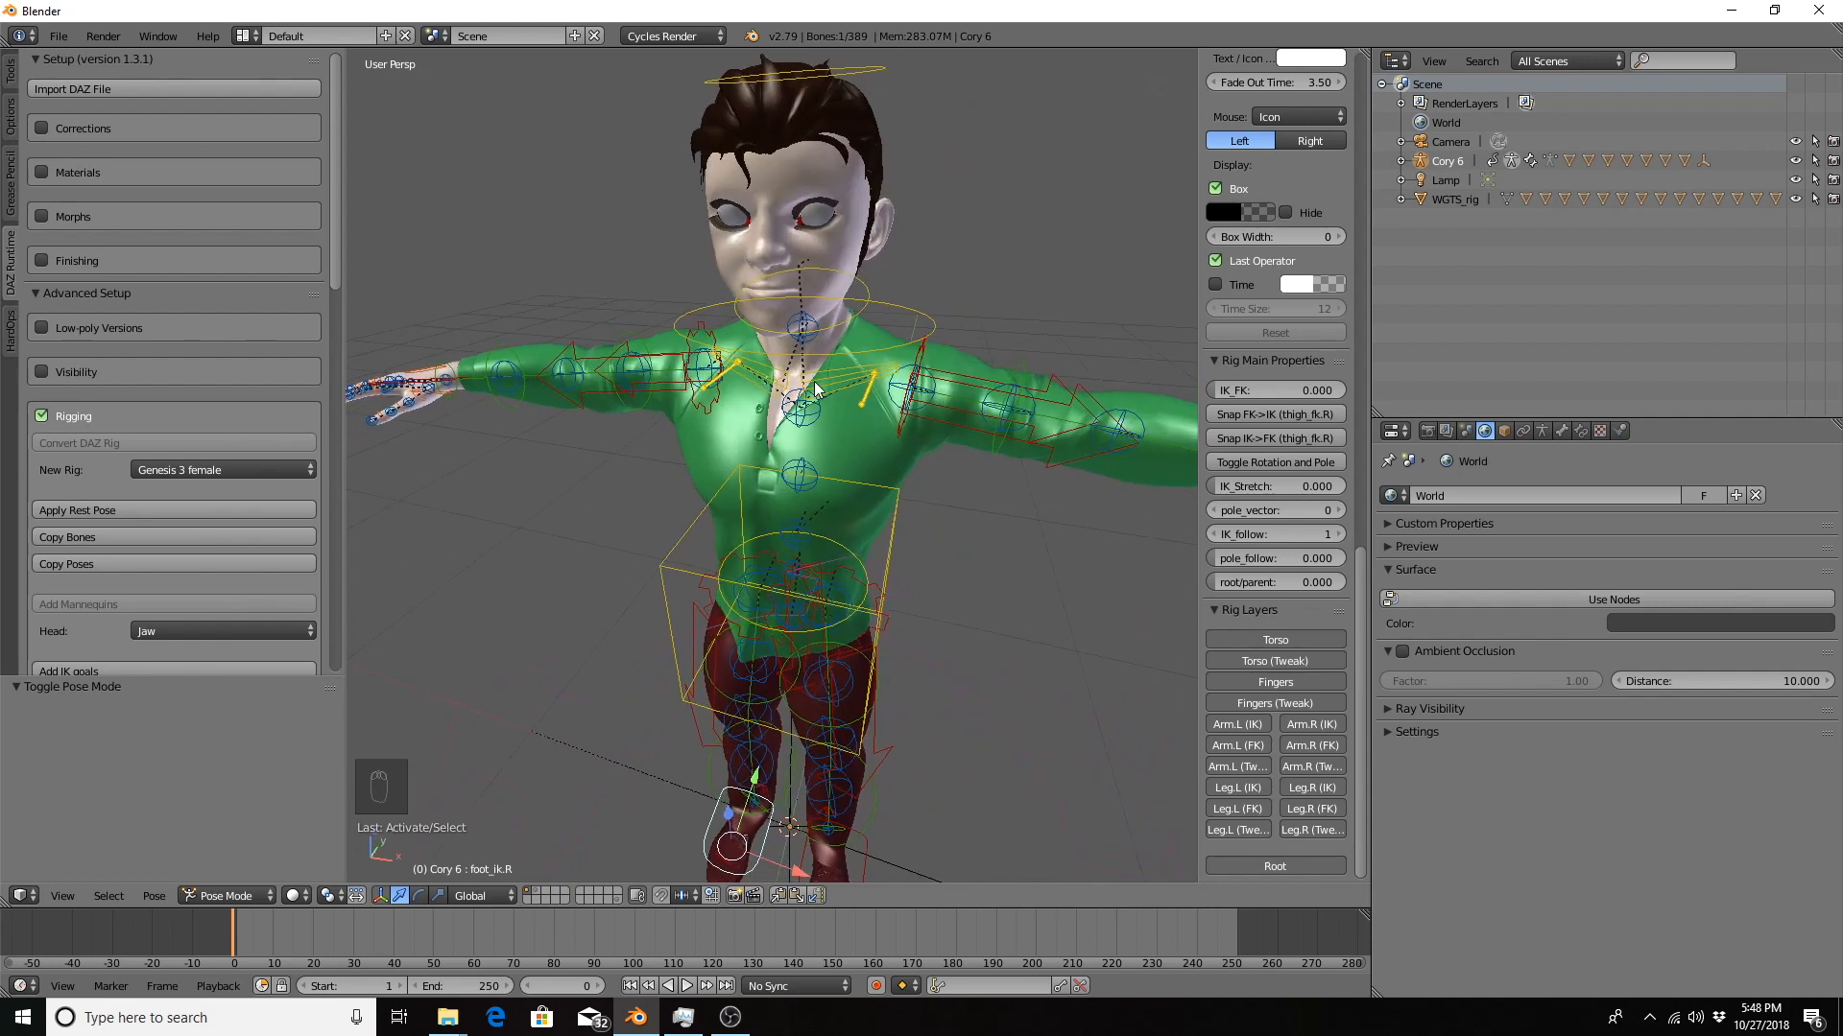
Examine the Rigging options of Advanced Setup, from New Rig down to the group settings, and collapse the section.
click(221, 470)
click(48, 411)
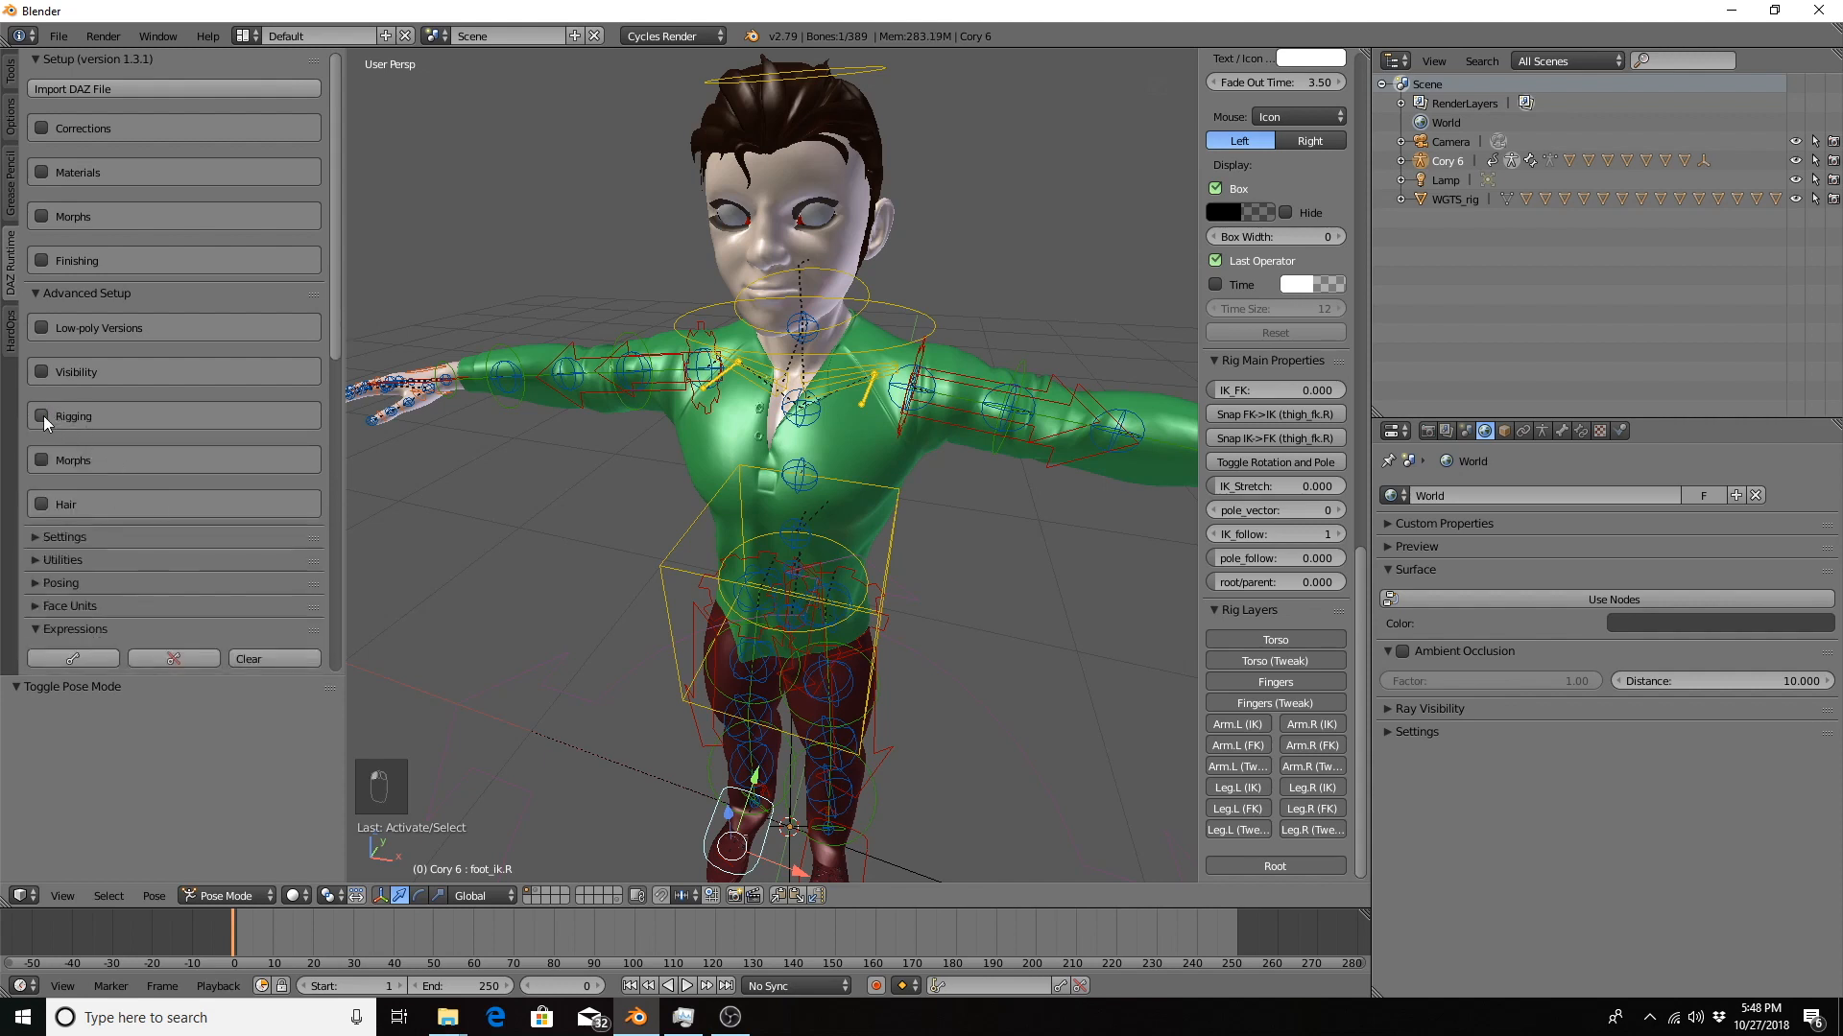
click(42, 415)
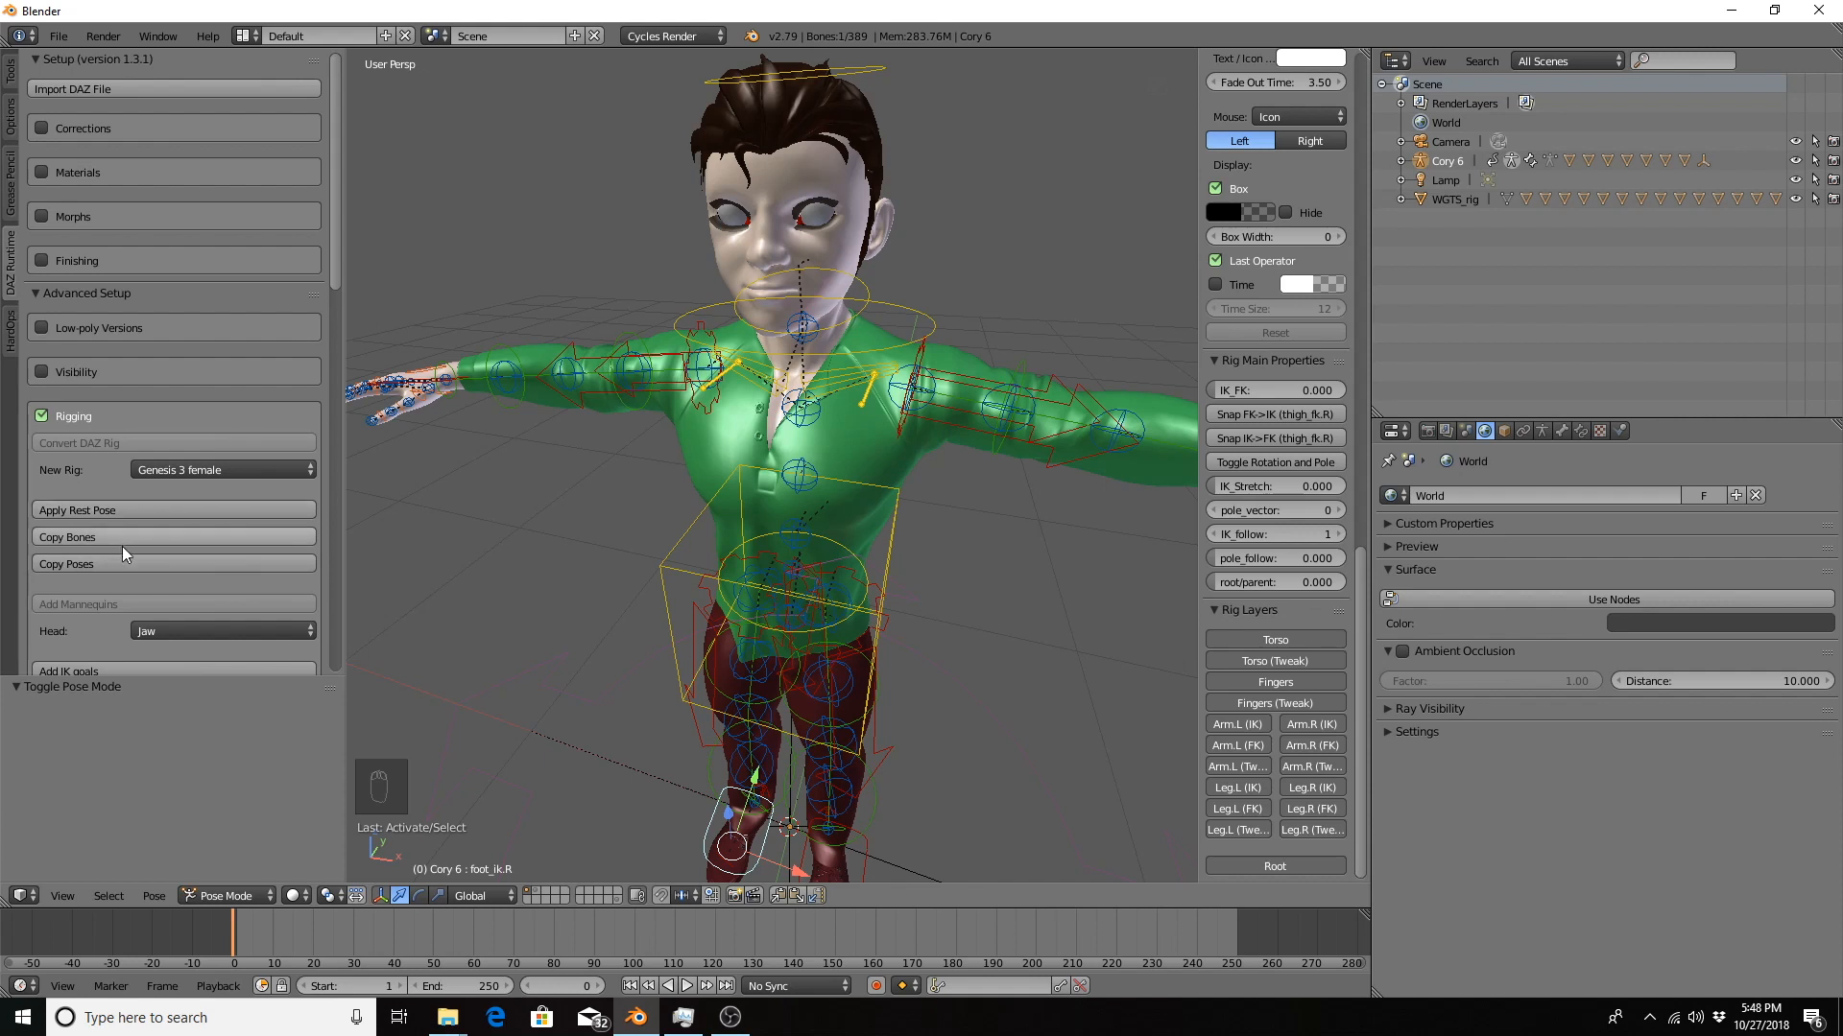
scroll(180, 562, down, 4)
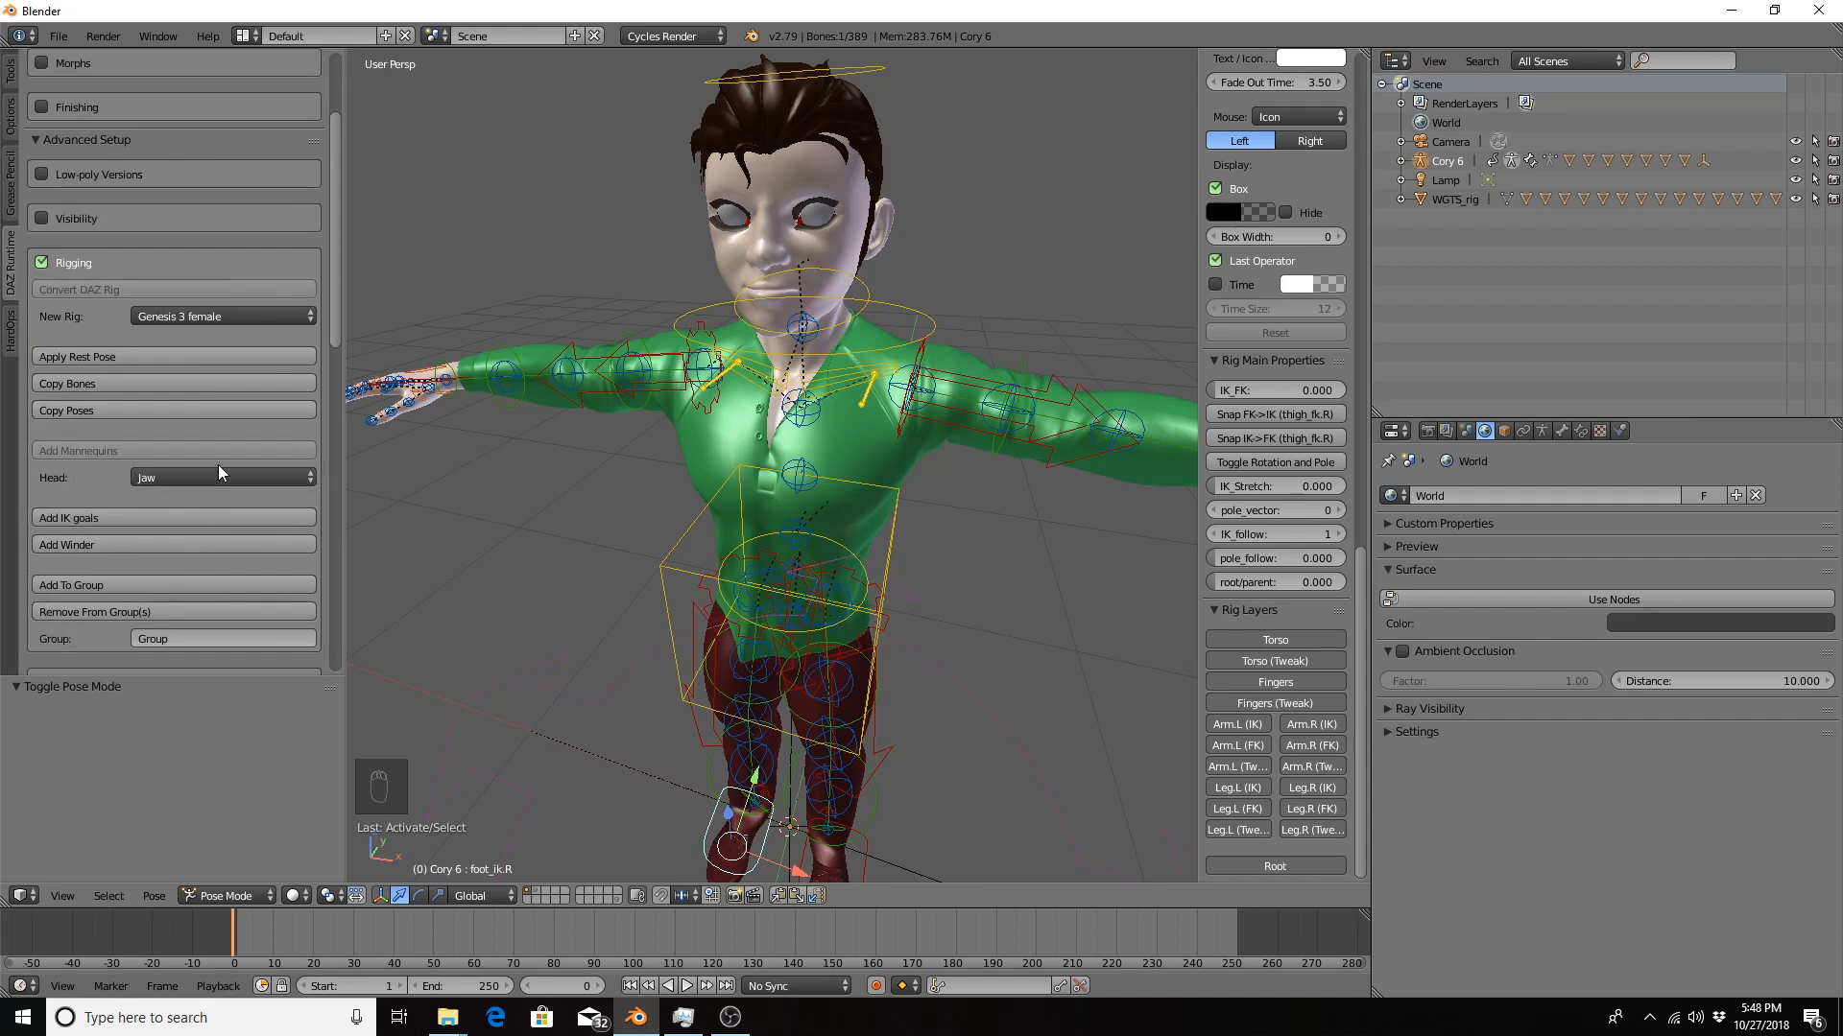
scroll(154, 481, down, 9)
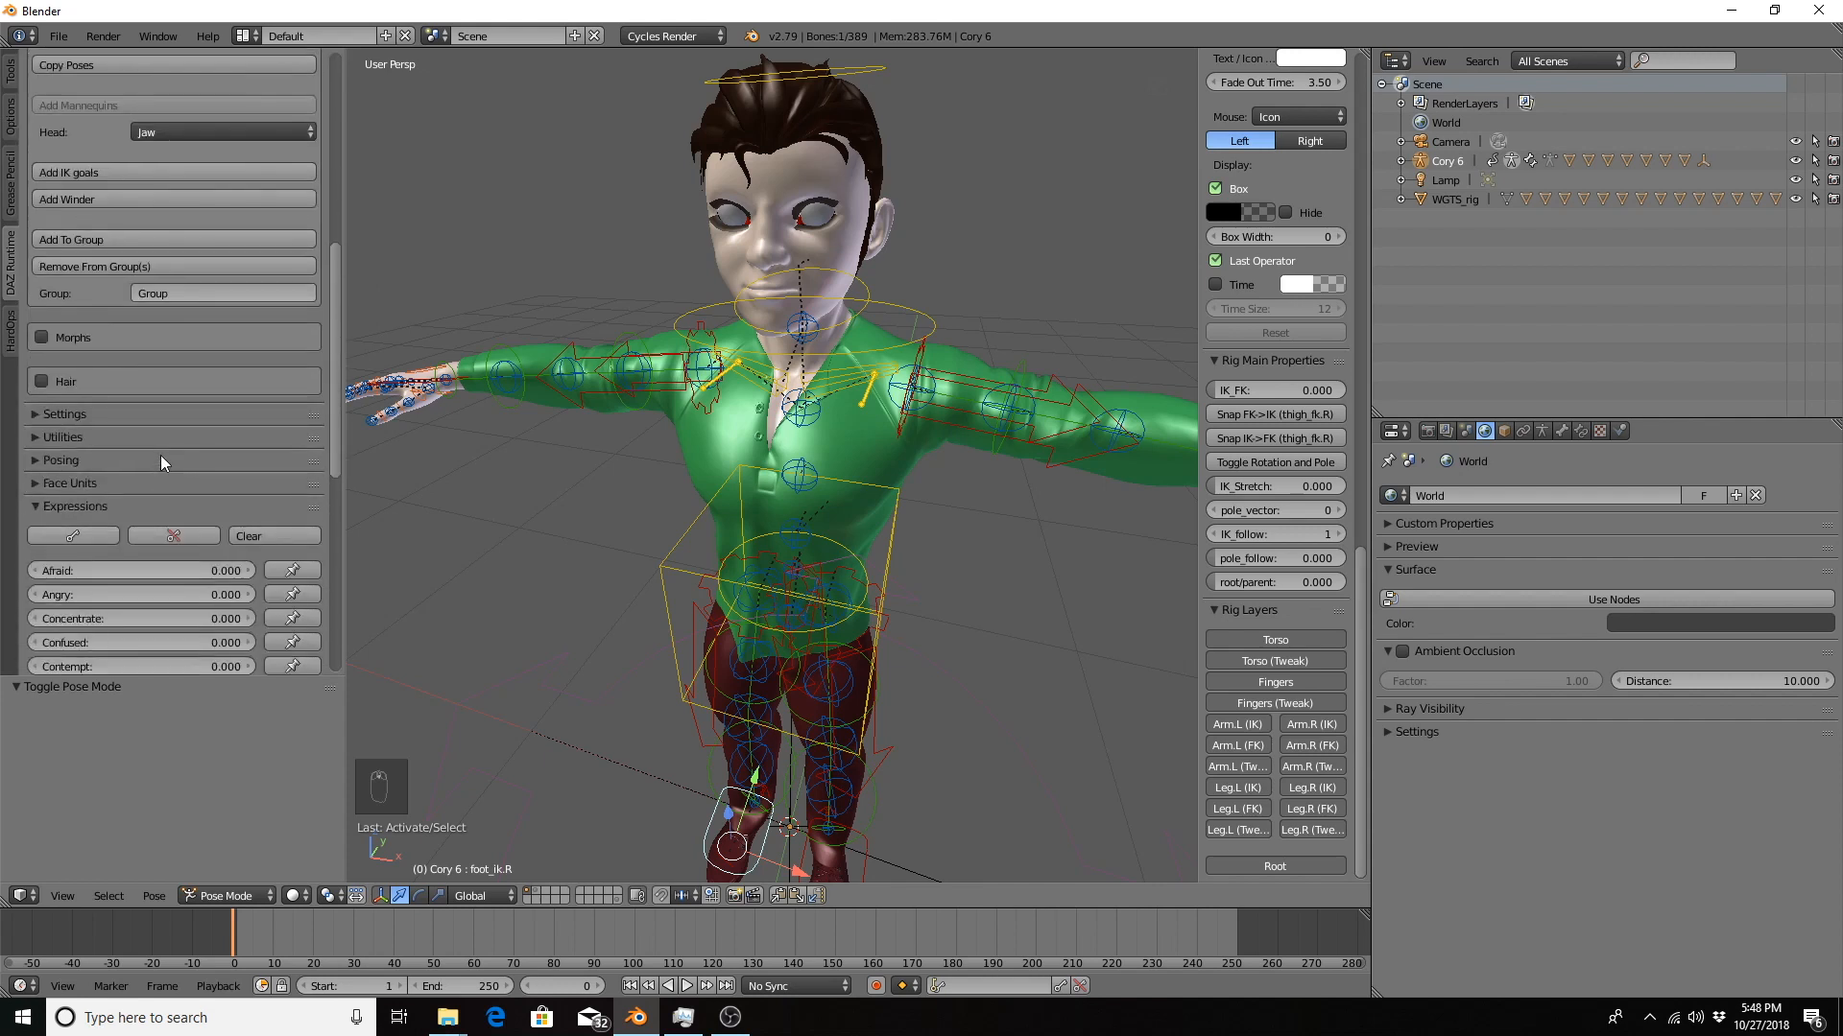
scroll(163, 463, up, 4)
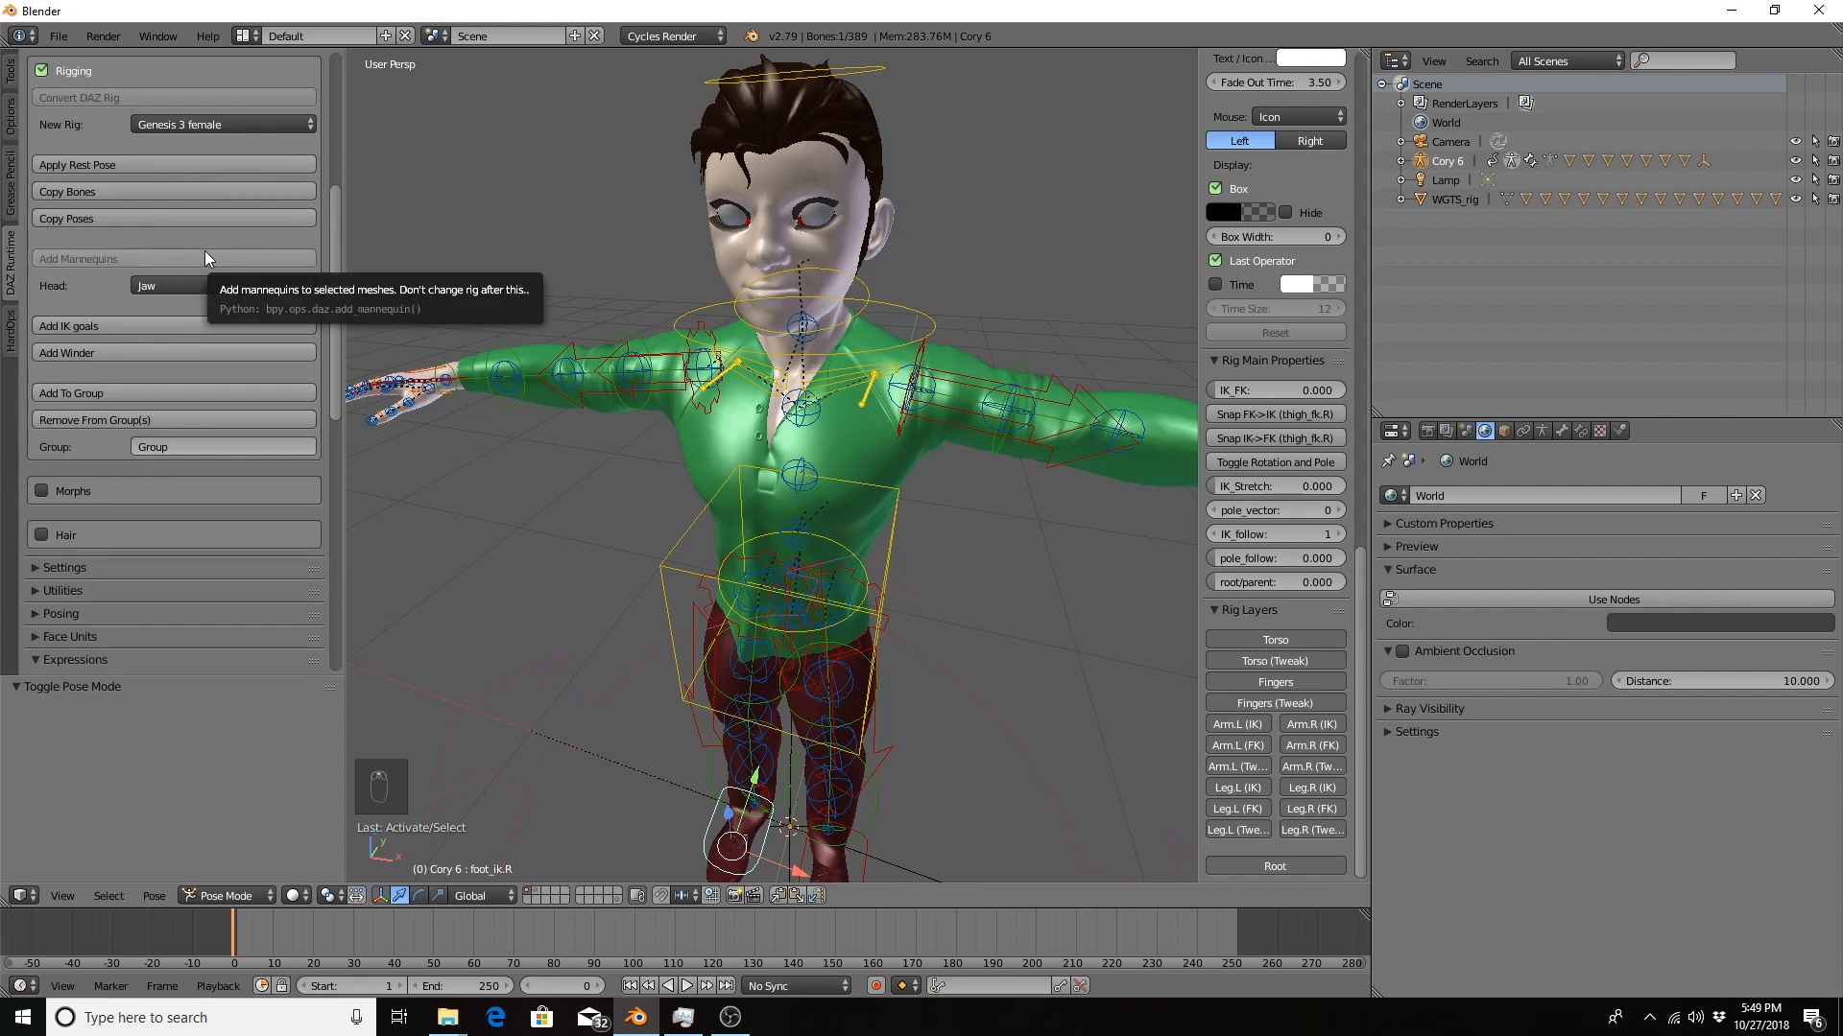
scroll(227, 272, up, 2)
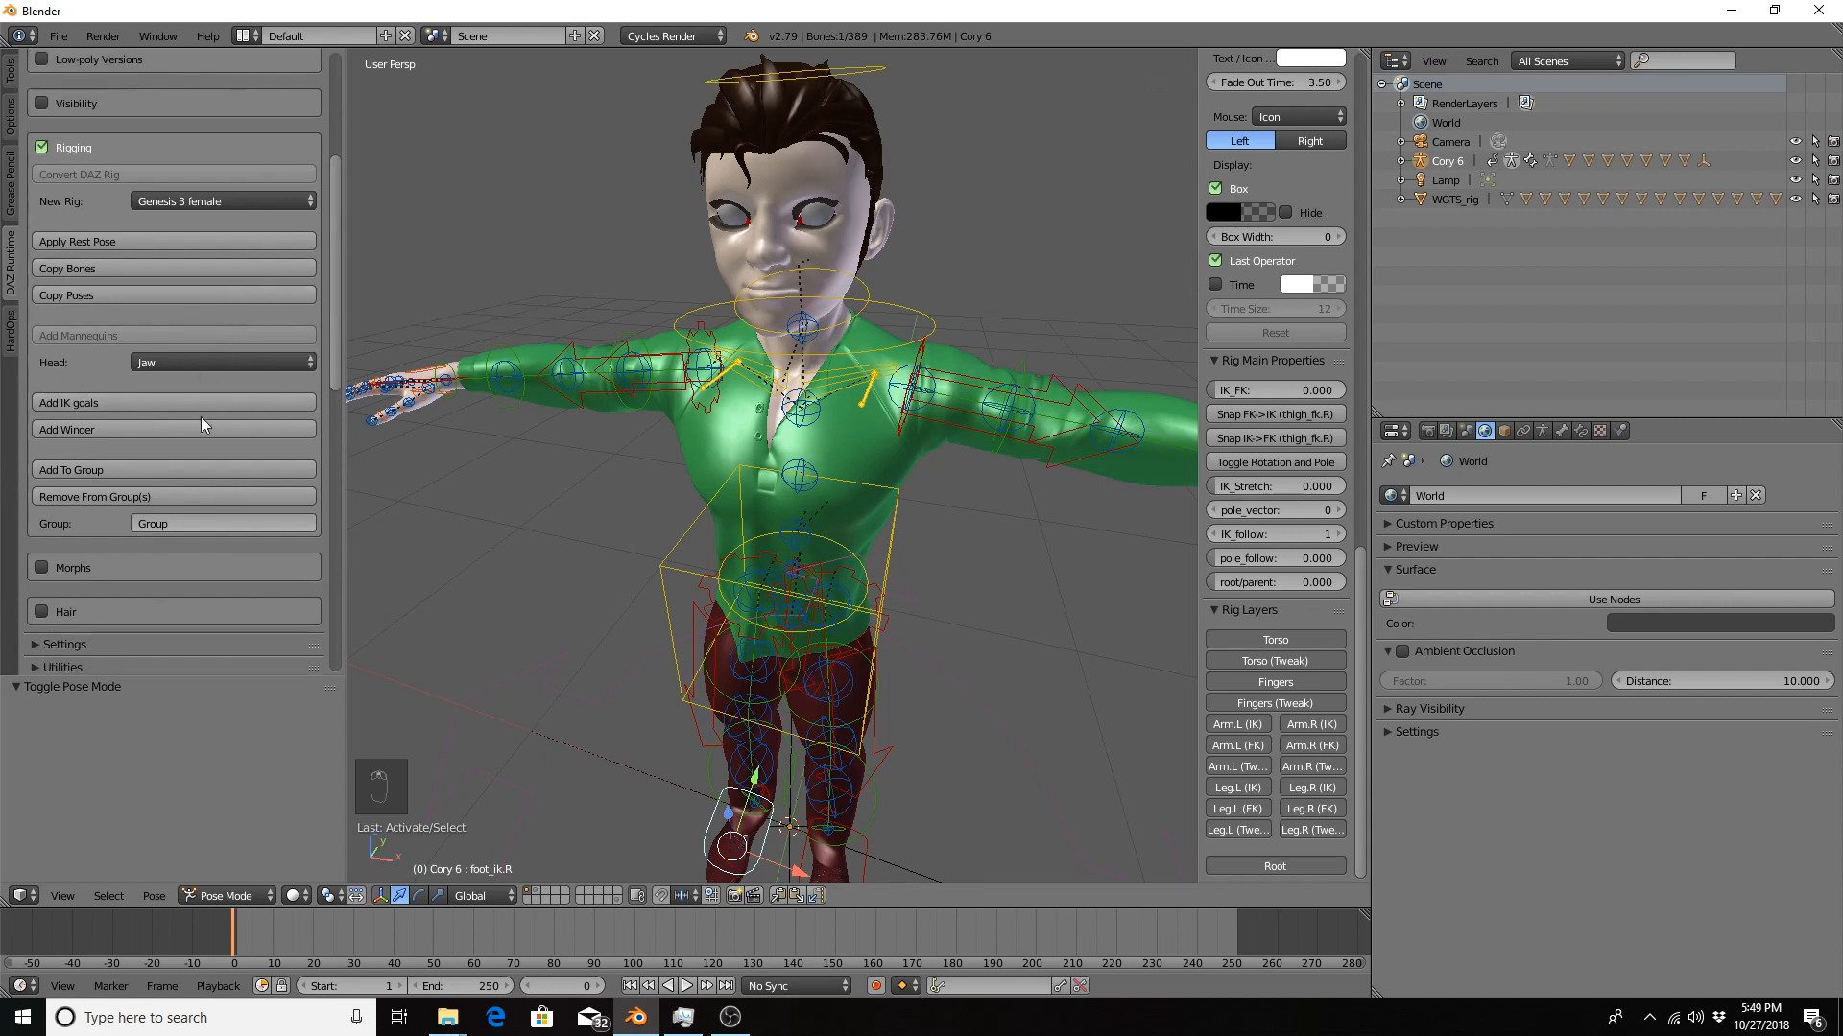
scroll(117, 380, up, 2)
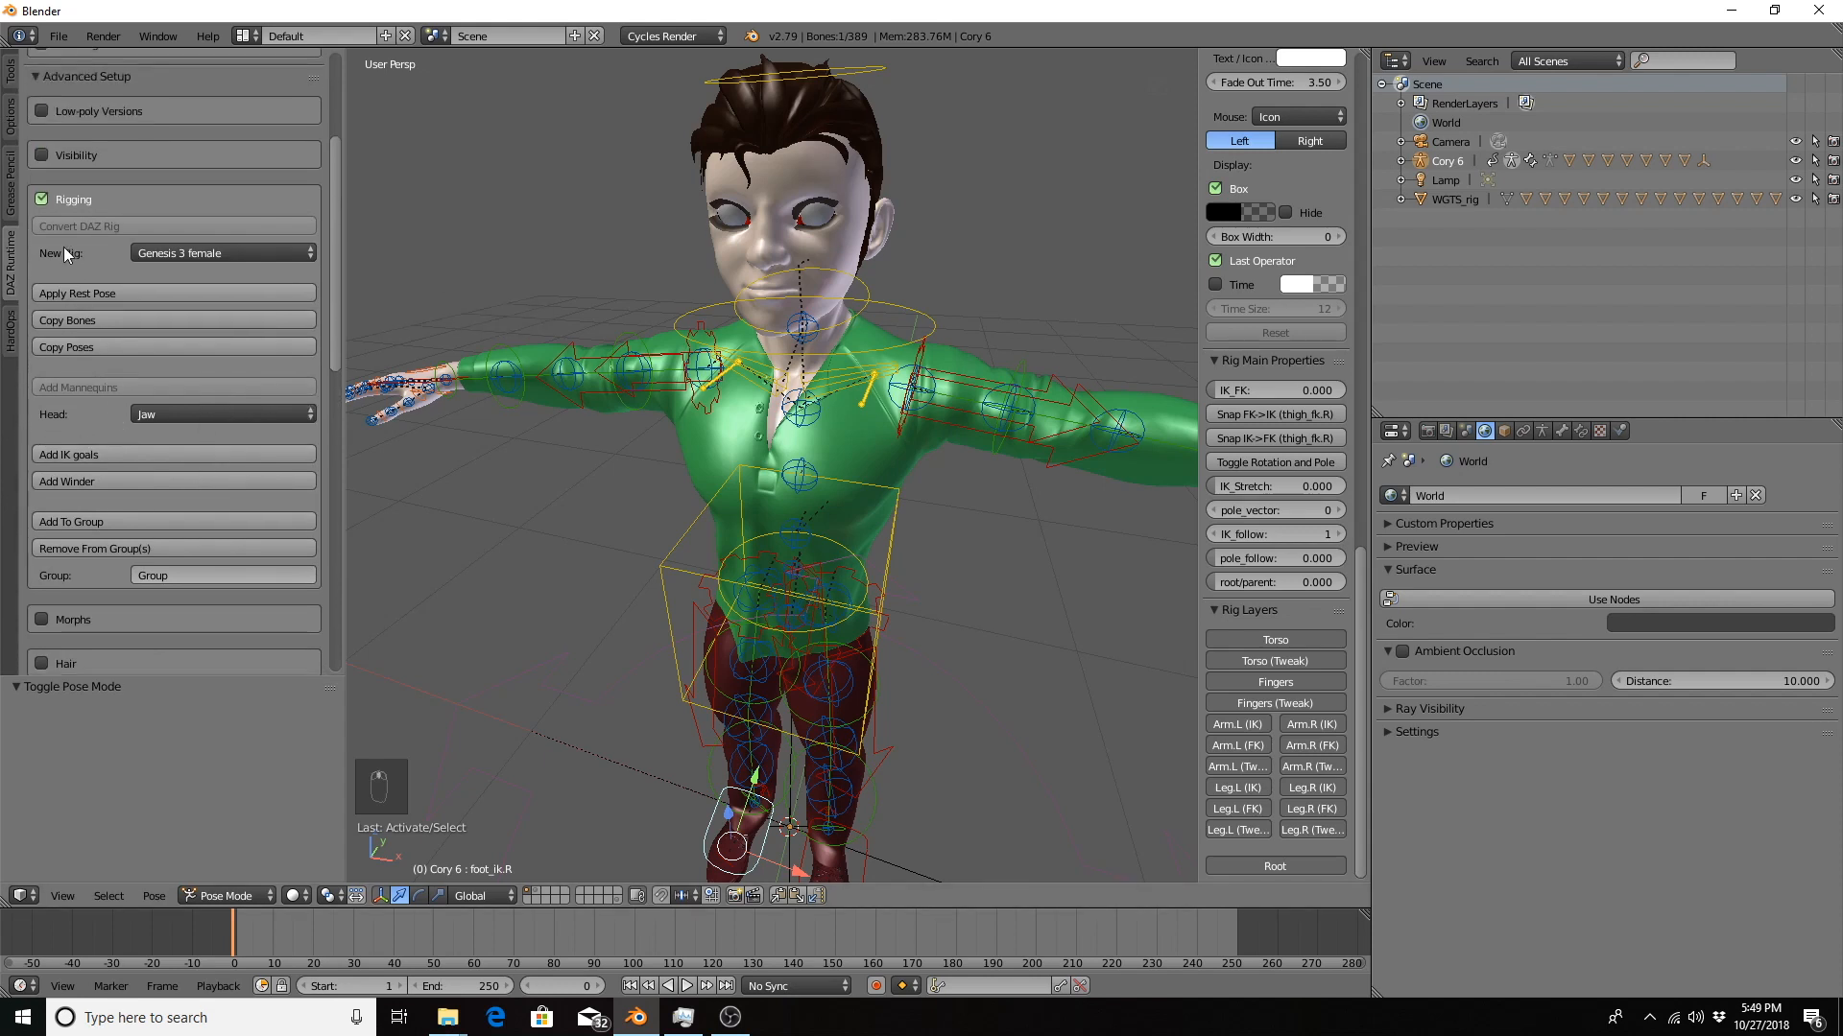
click(46, 198)
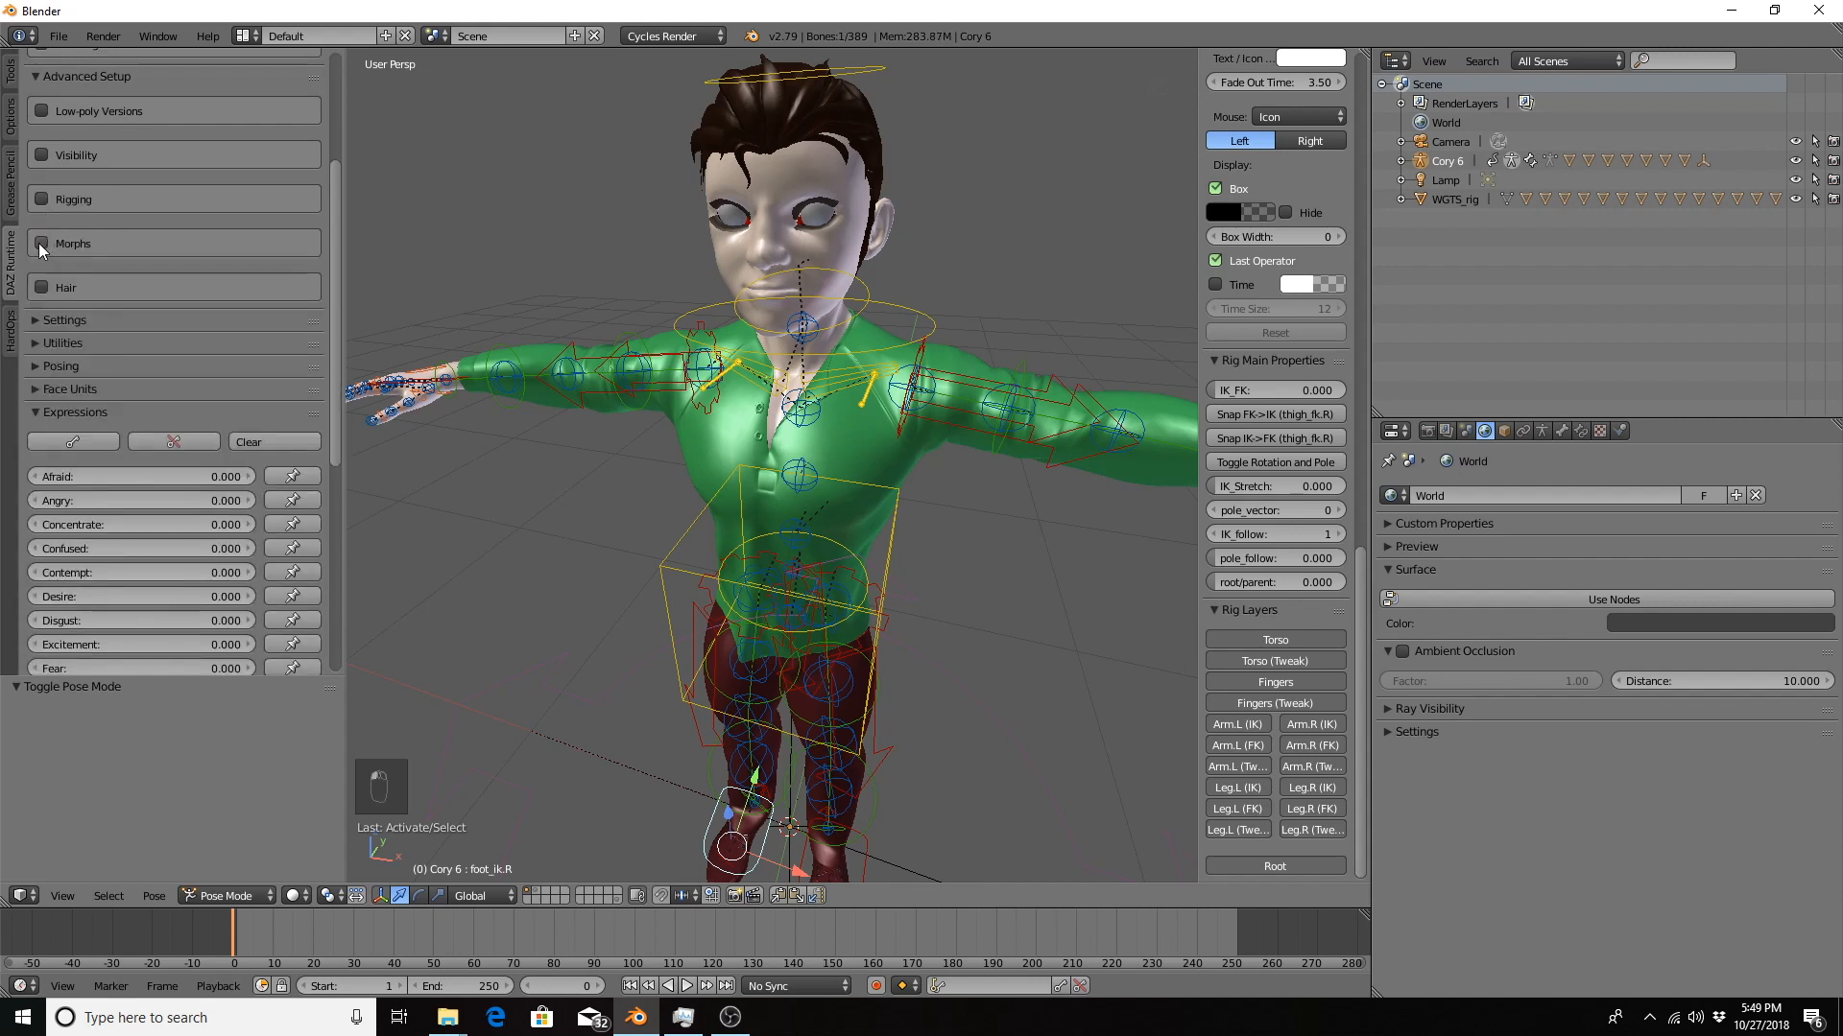
Examine the Morphs options of Advanced Setup, collapse them, and review the Hair options including the Skull Group choices.
click(40, 244)
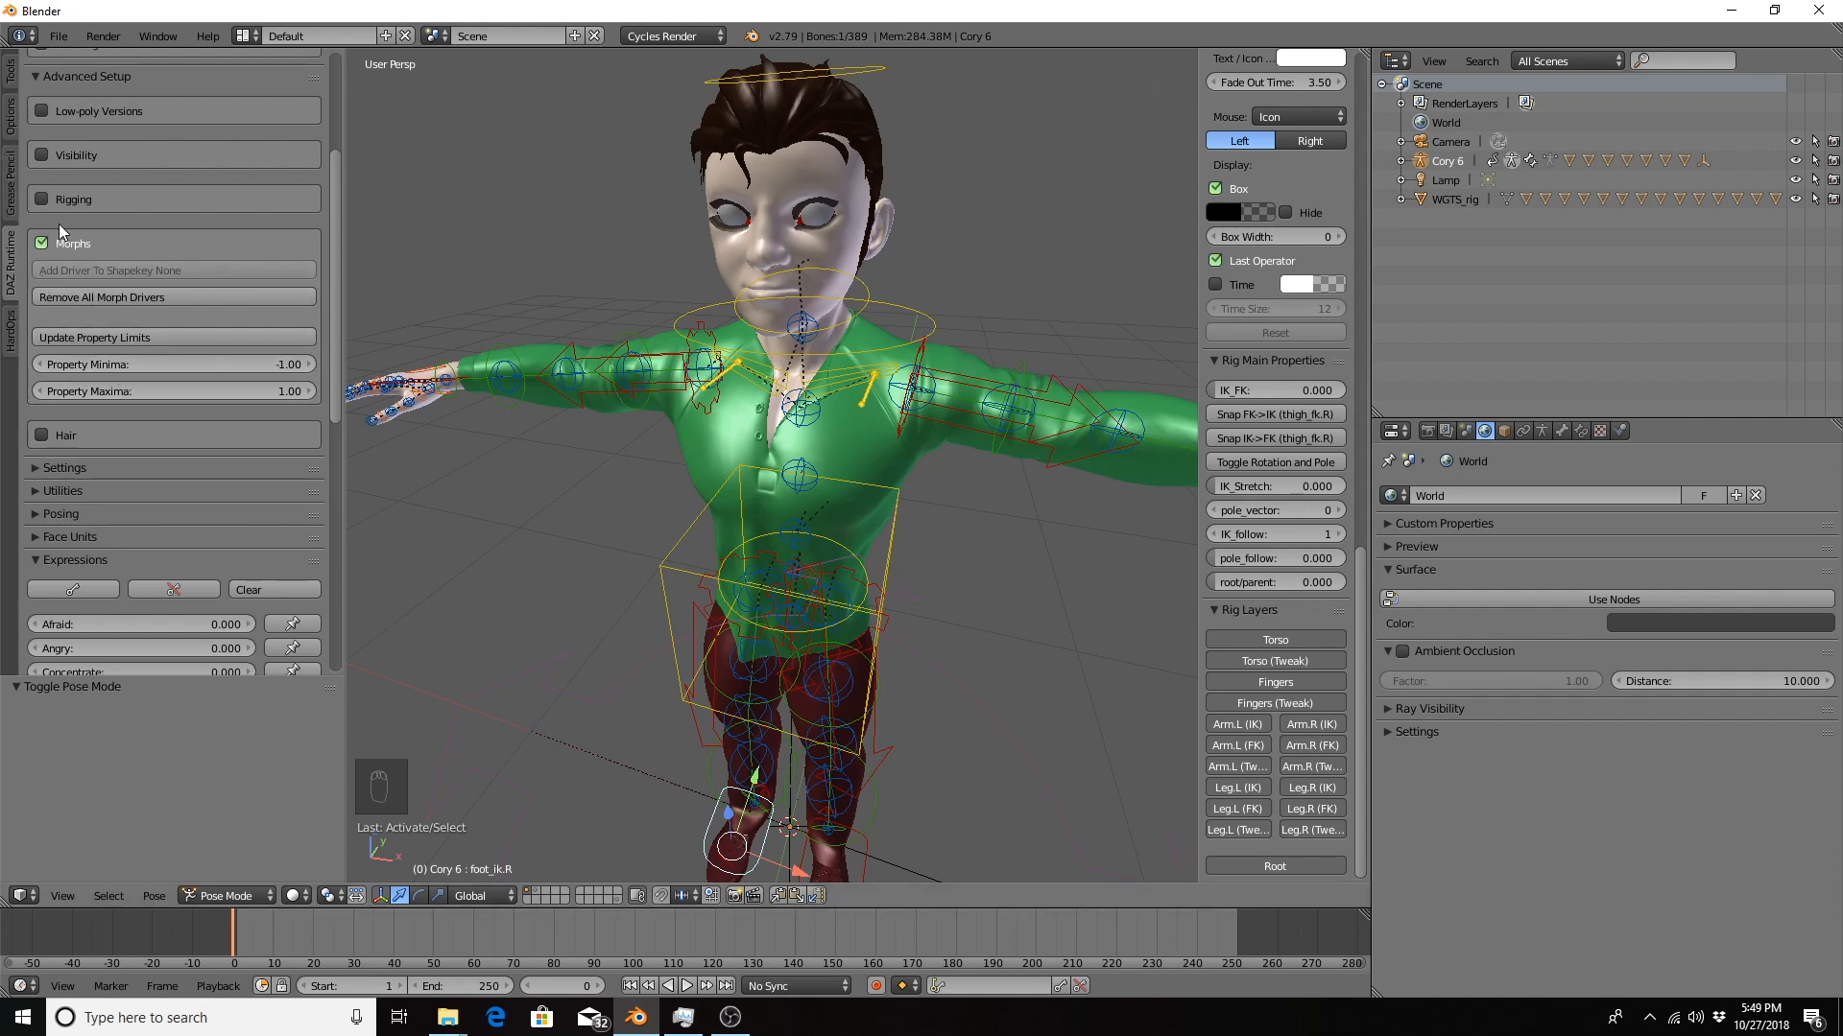
click(42, 243)
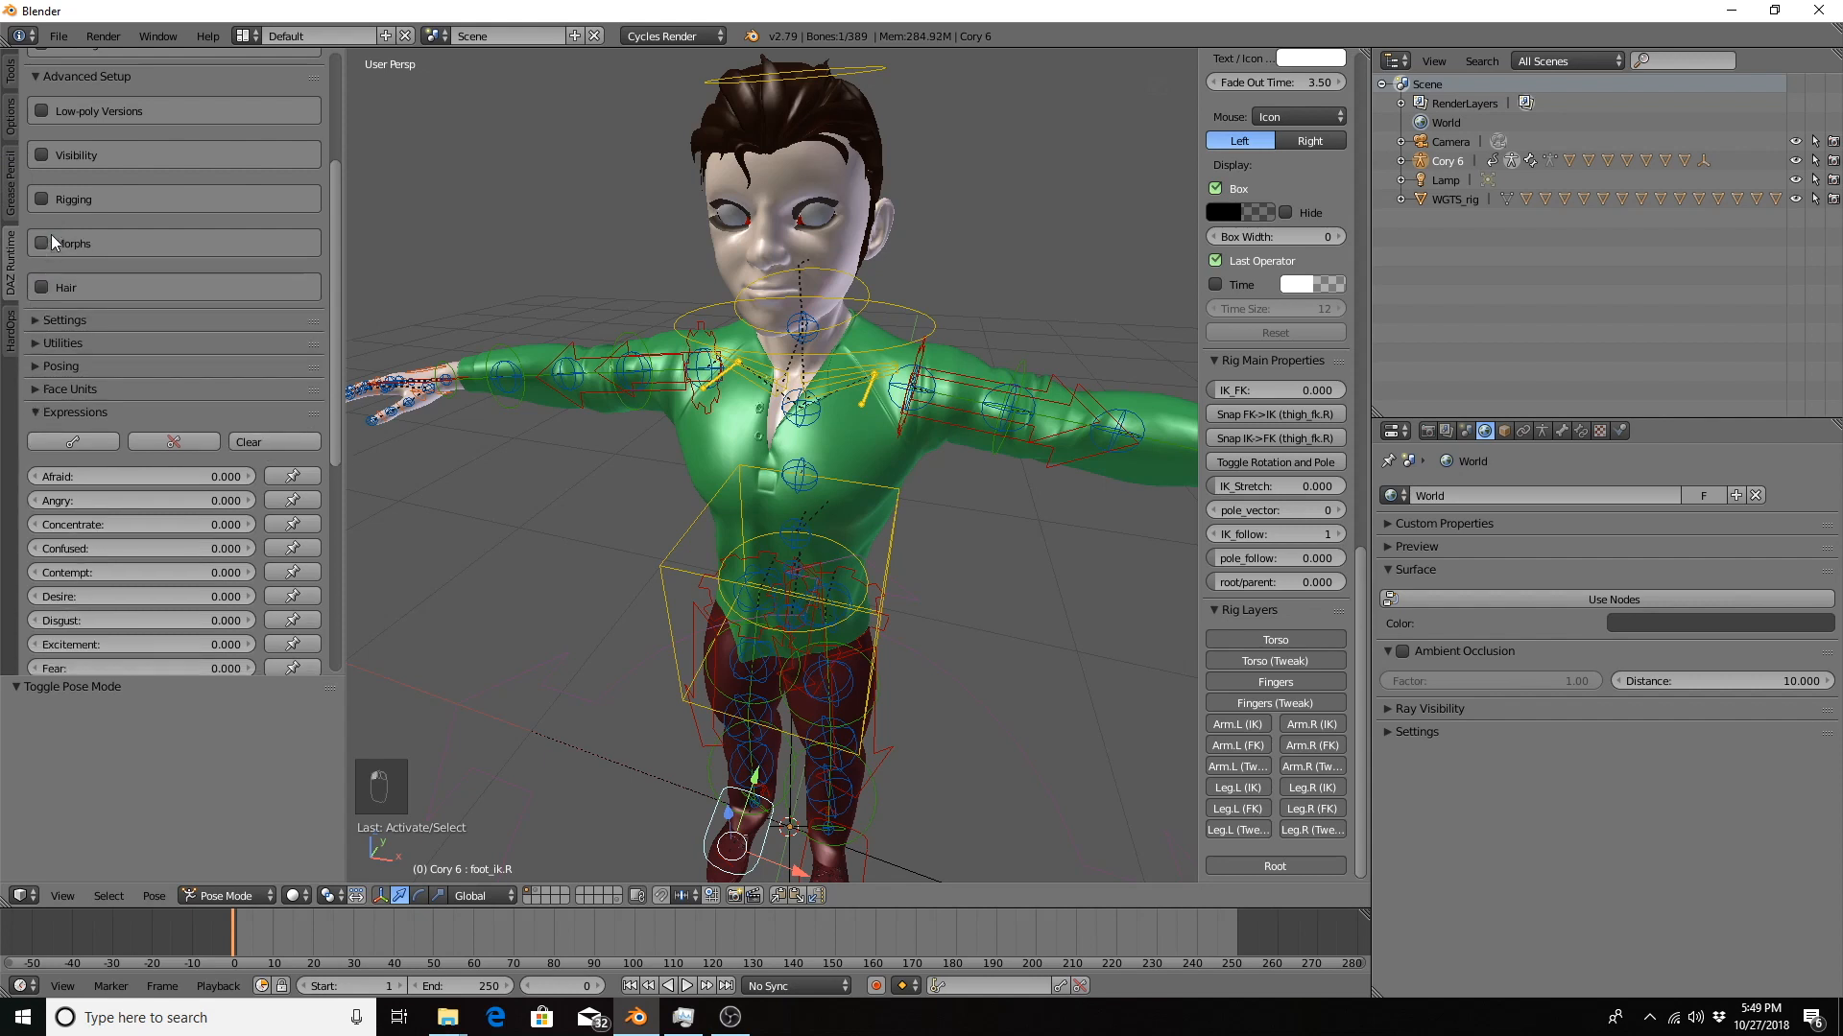
click(54, 286)
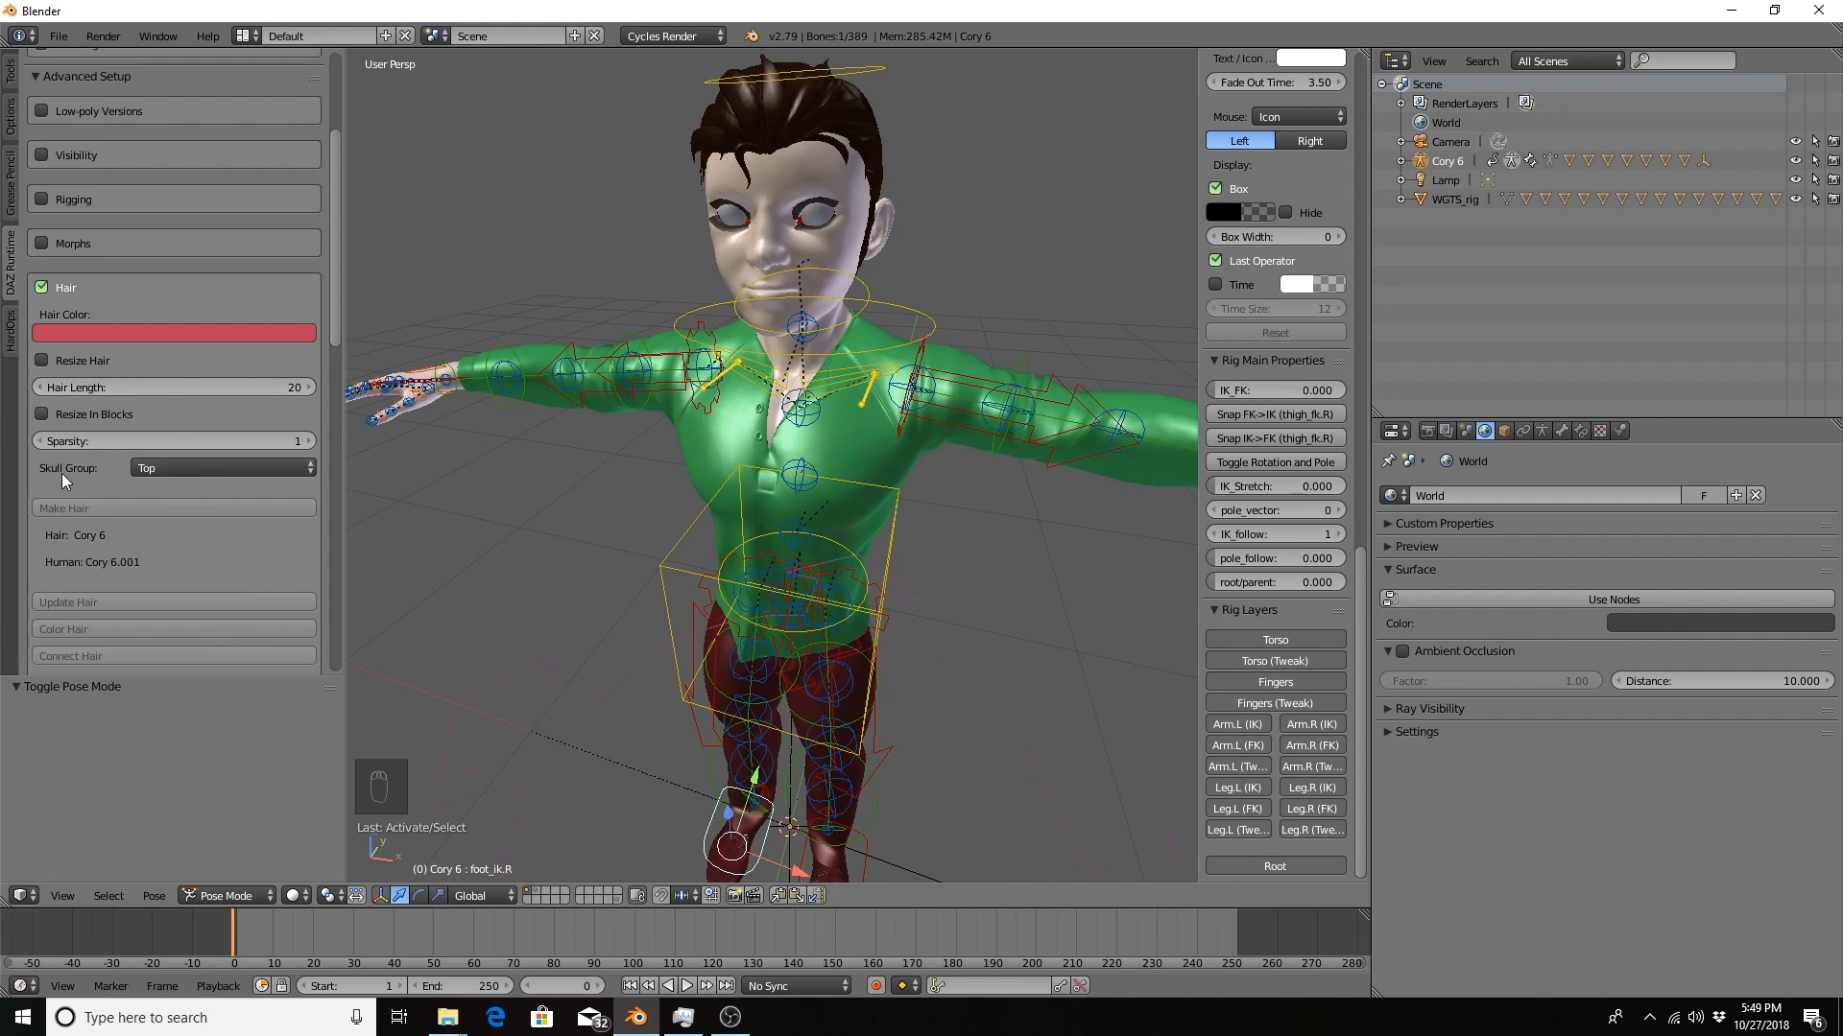
click(205, 465)
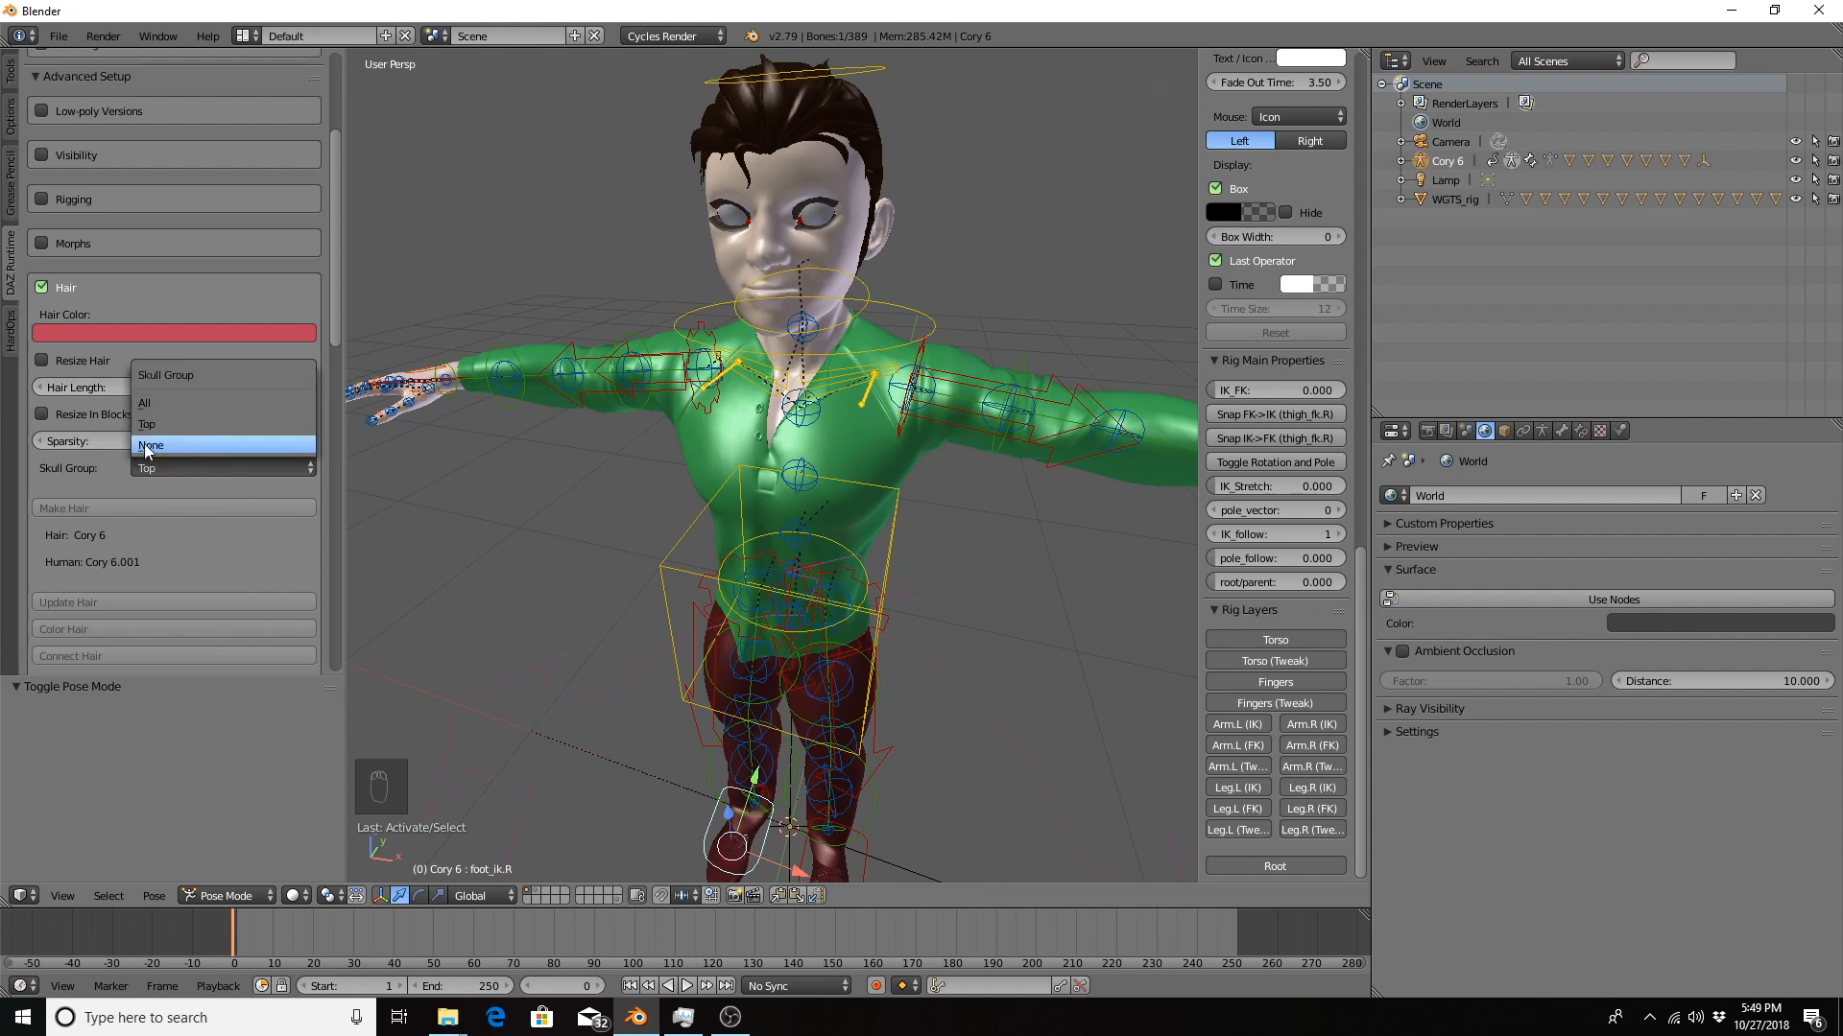
scroll(100, 494, down, 4)
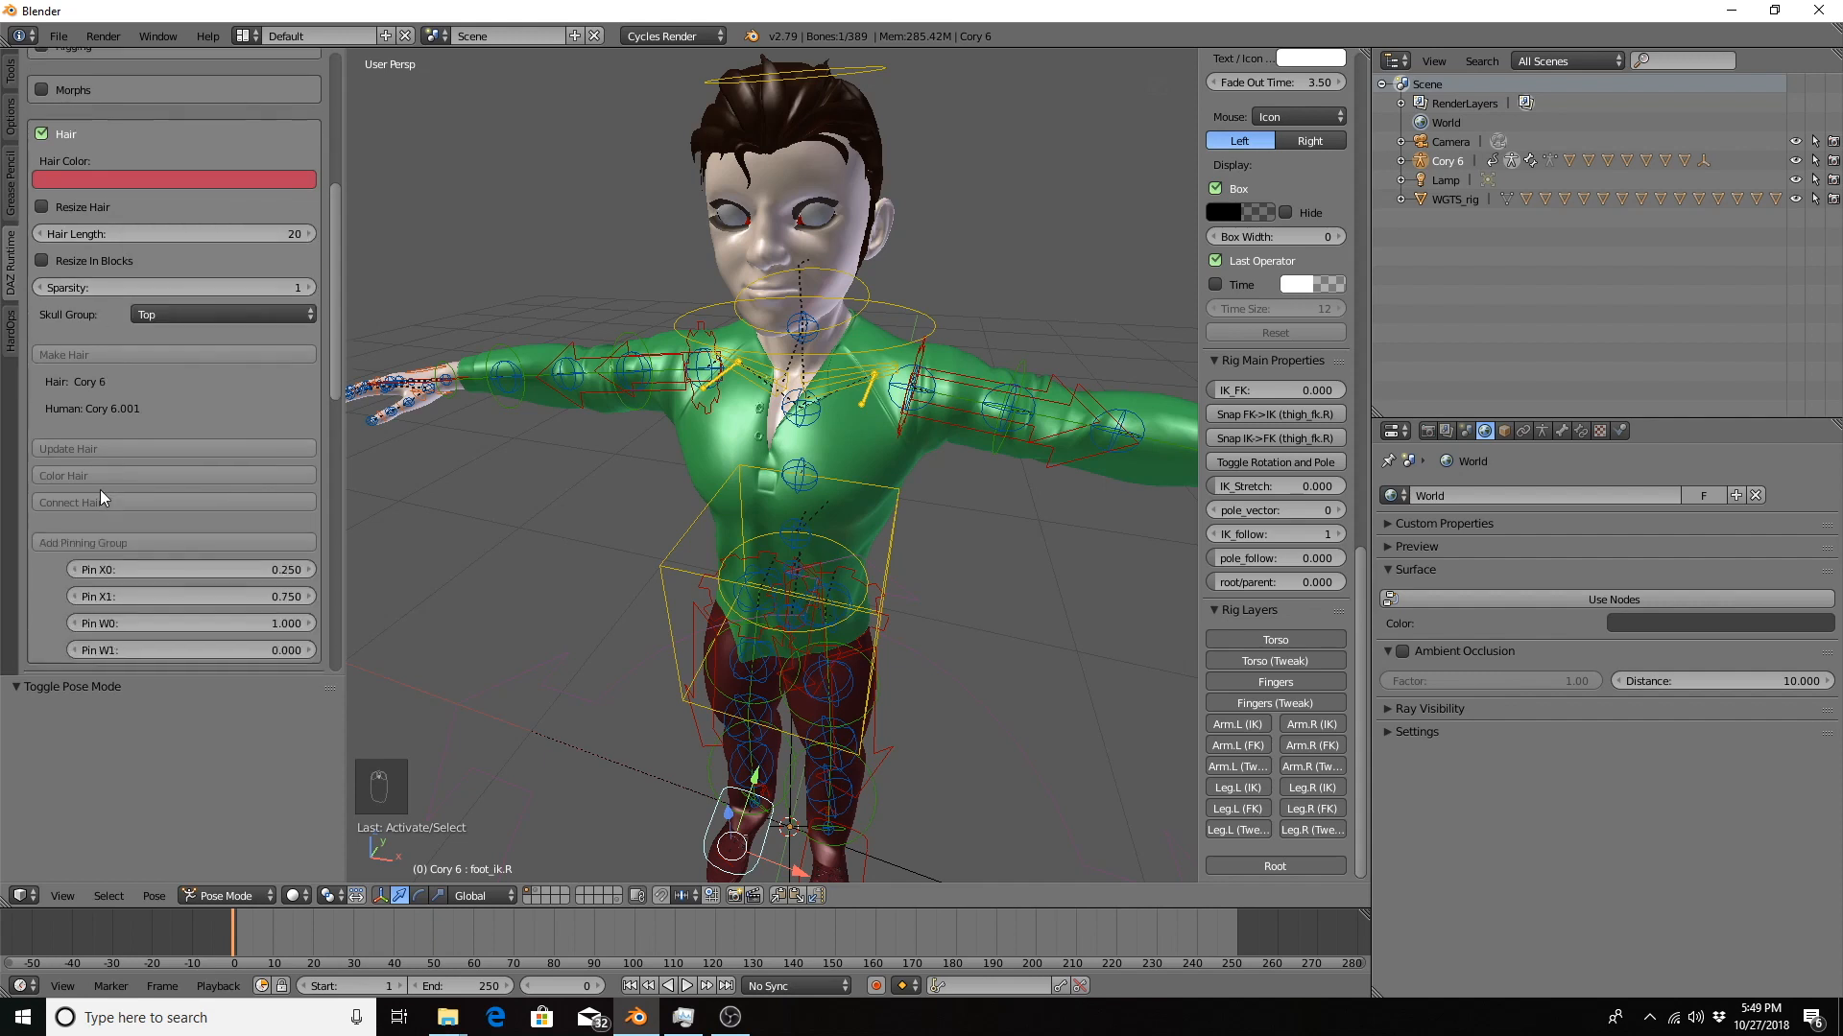
scroll(100, 499, down, 2)
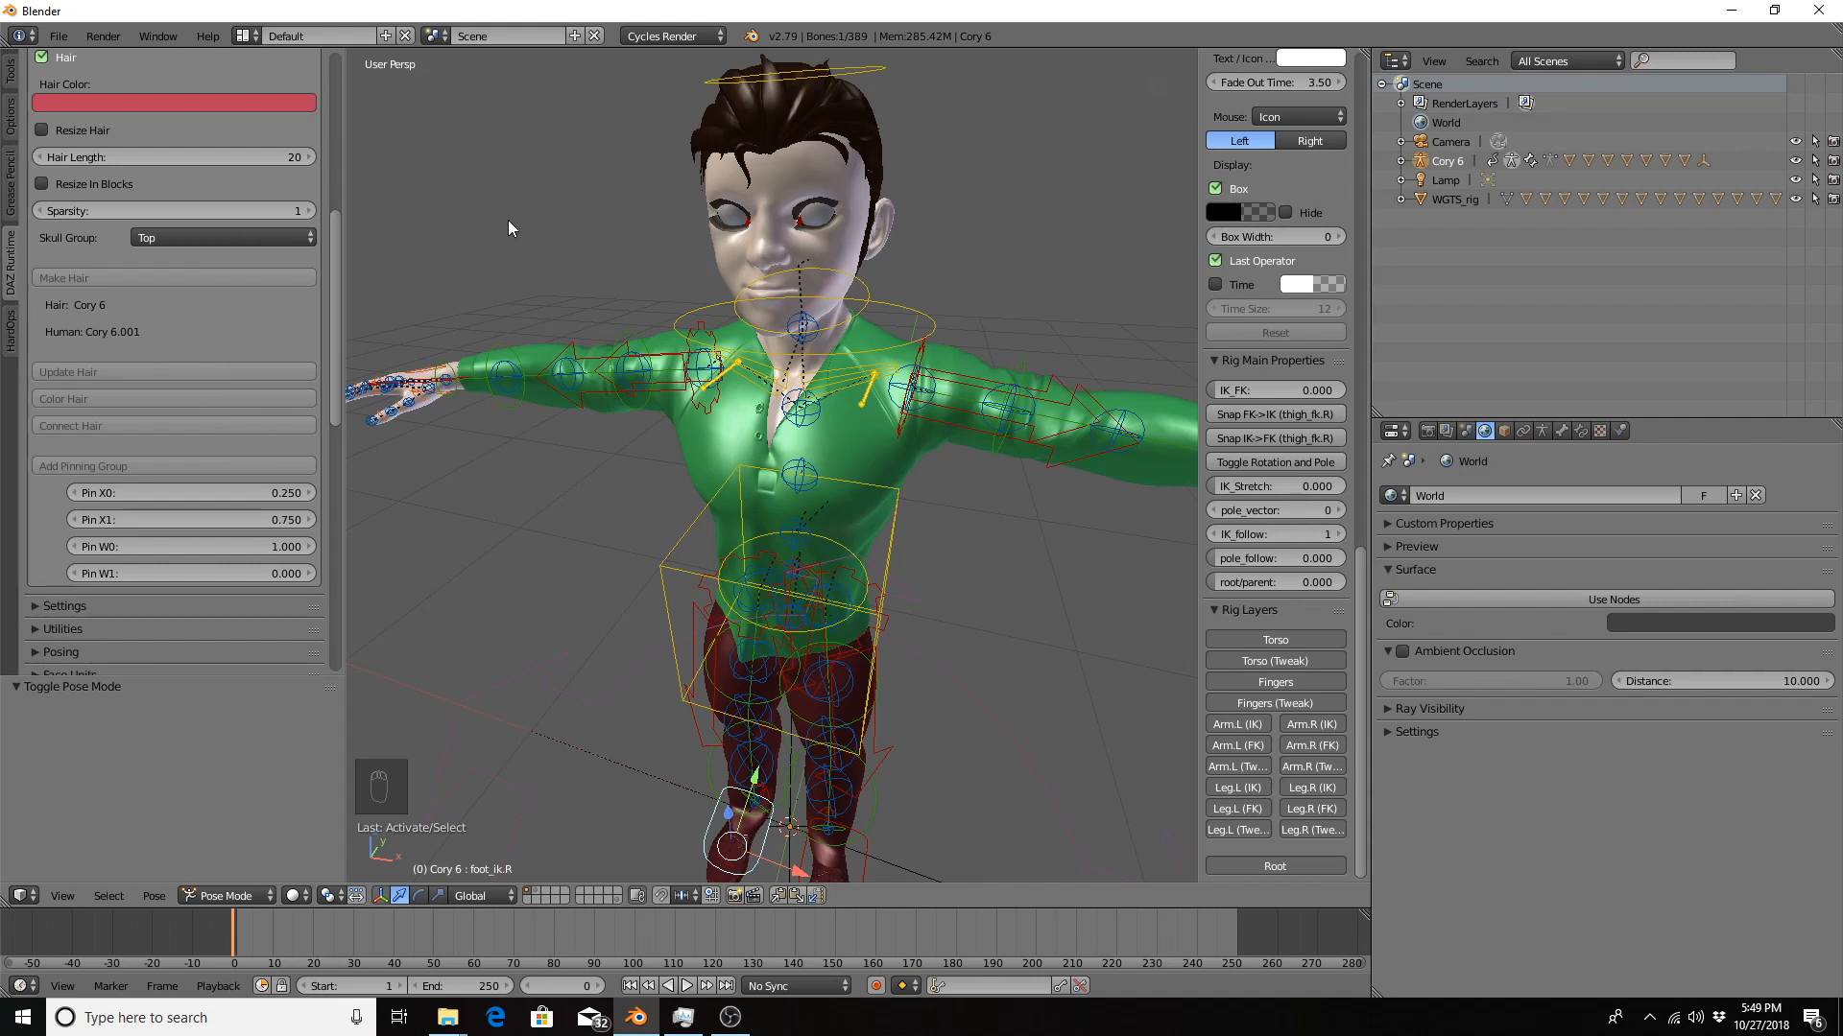
Add a plane, rotate it freehand, and move it about -0.89, 0.93, 1.79 to beside the character's head.
middle_drag(514, 175, 471, 192)
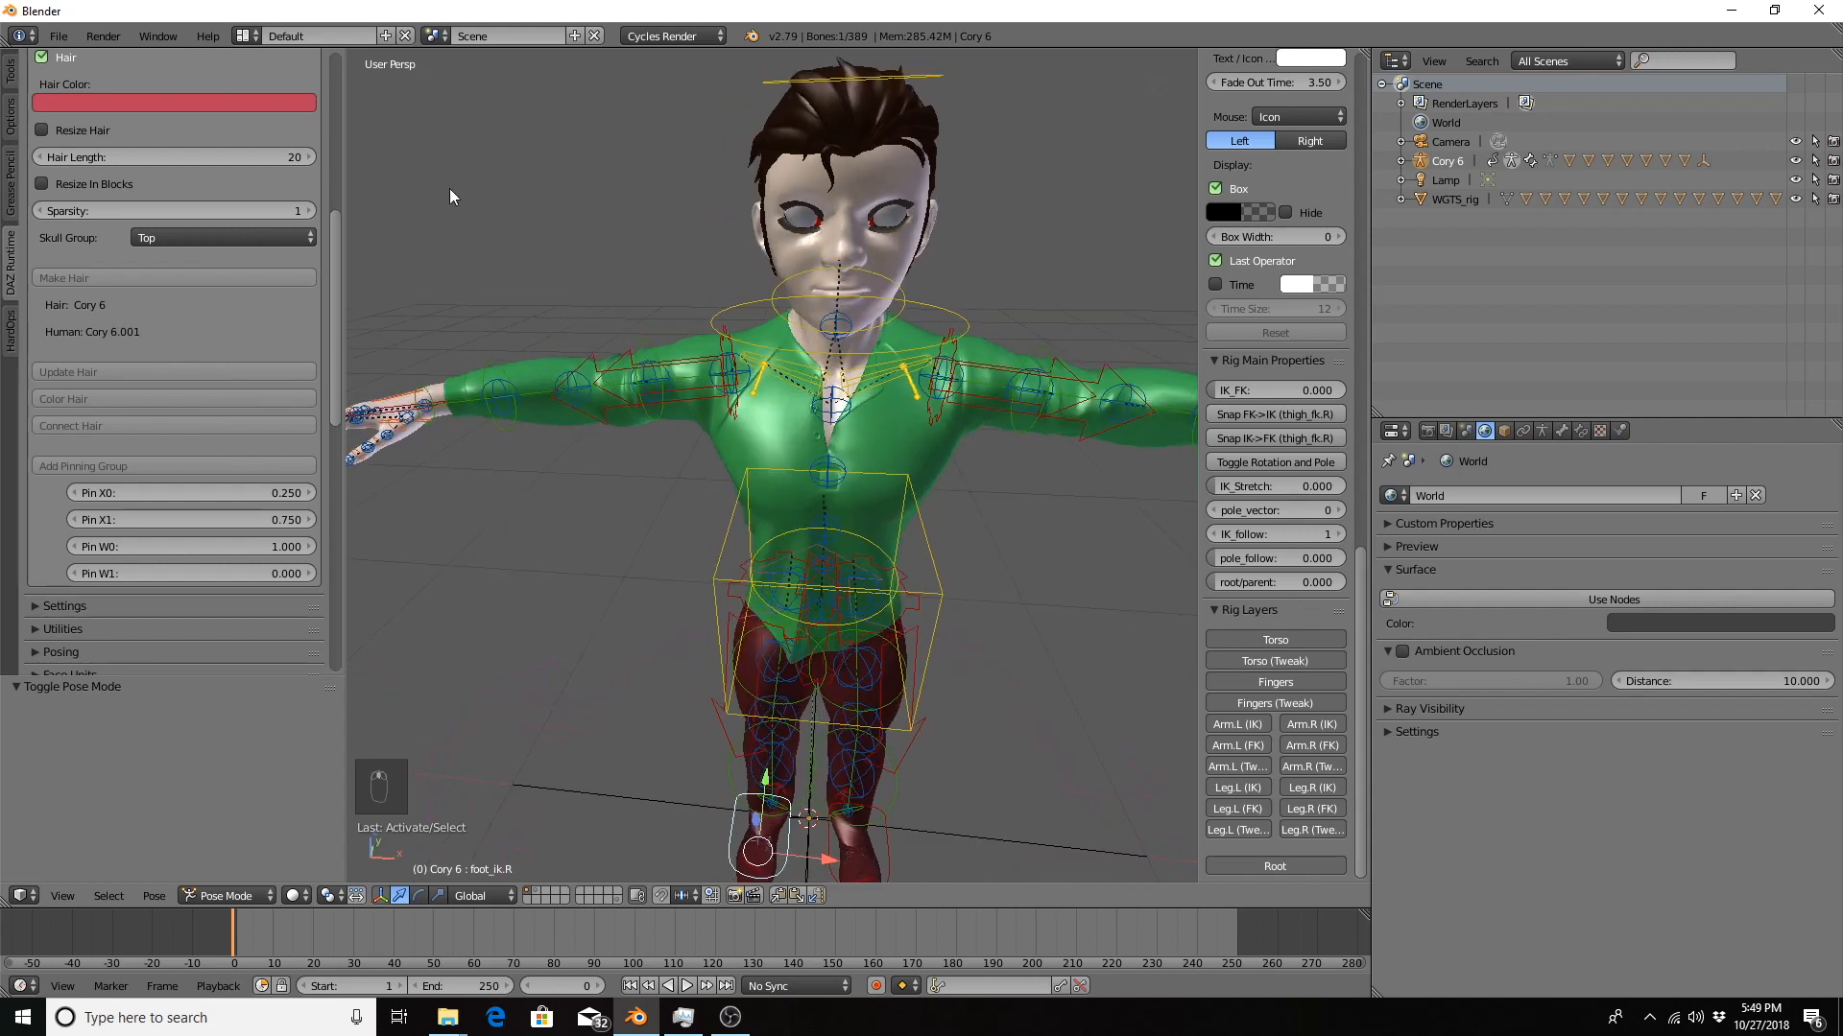
key(shift+a)
mouse_move(451, 192)
click(532, 182)
key(r)
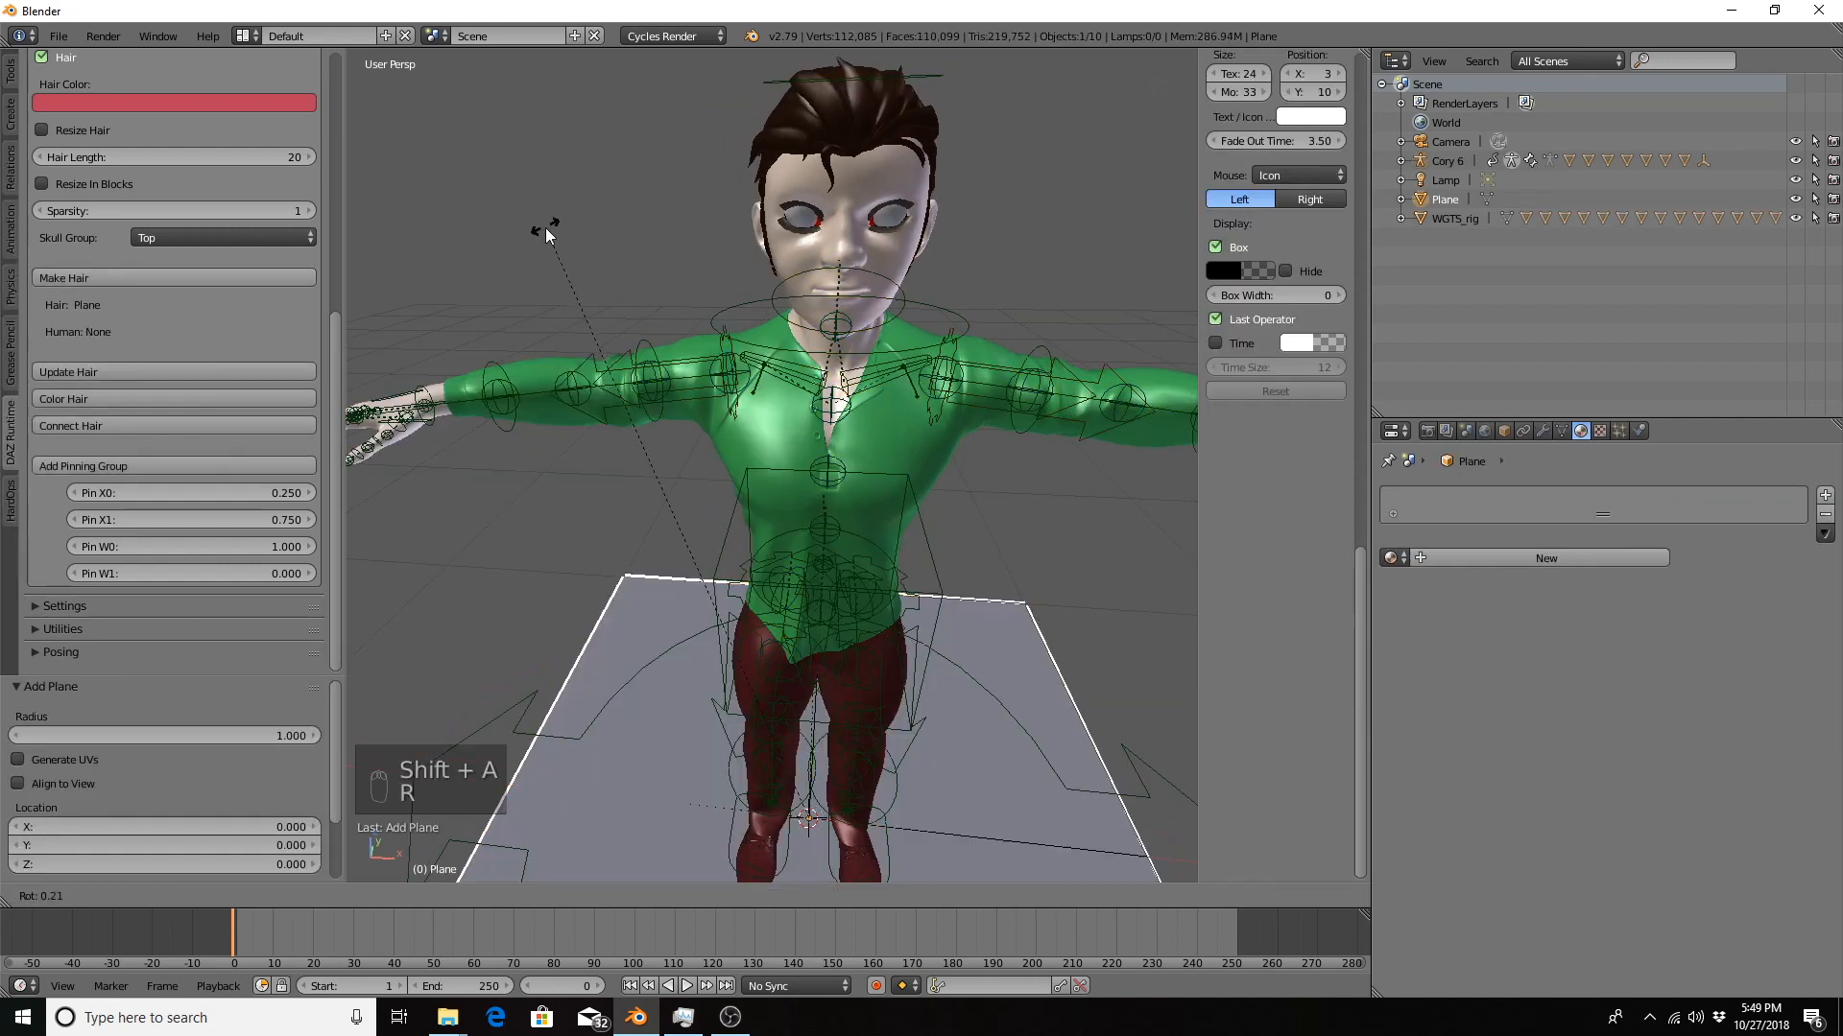
click(995, 802)
key(g)
click(717, 134)
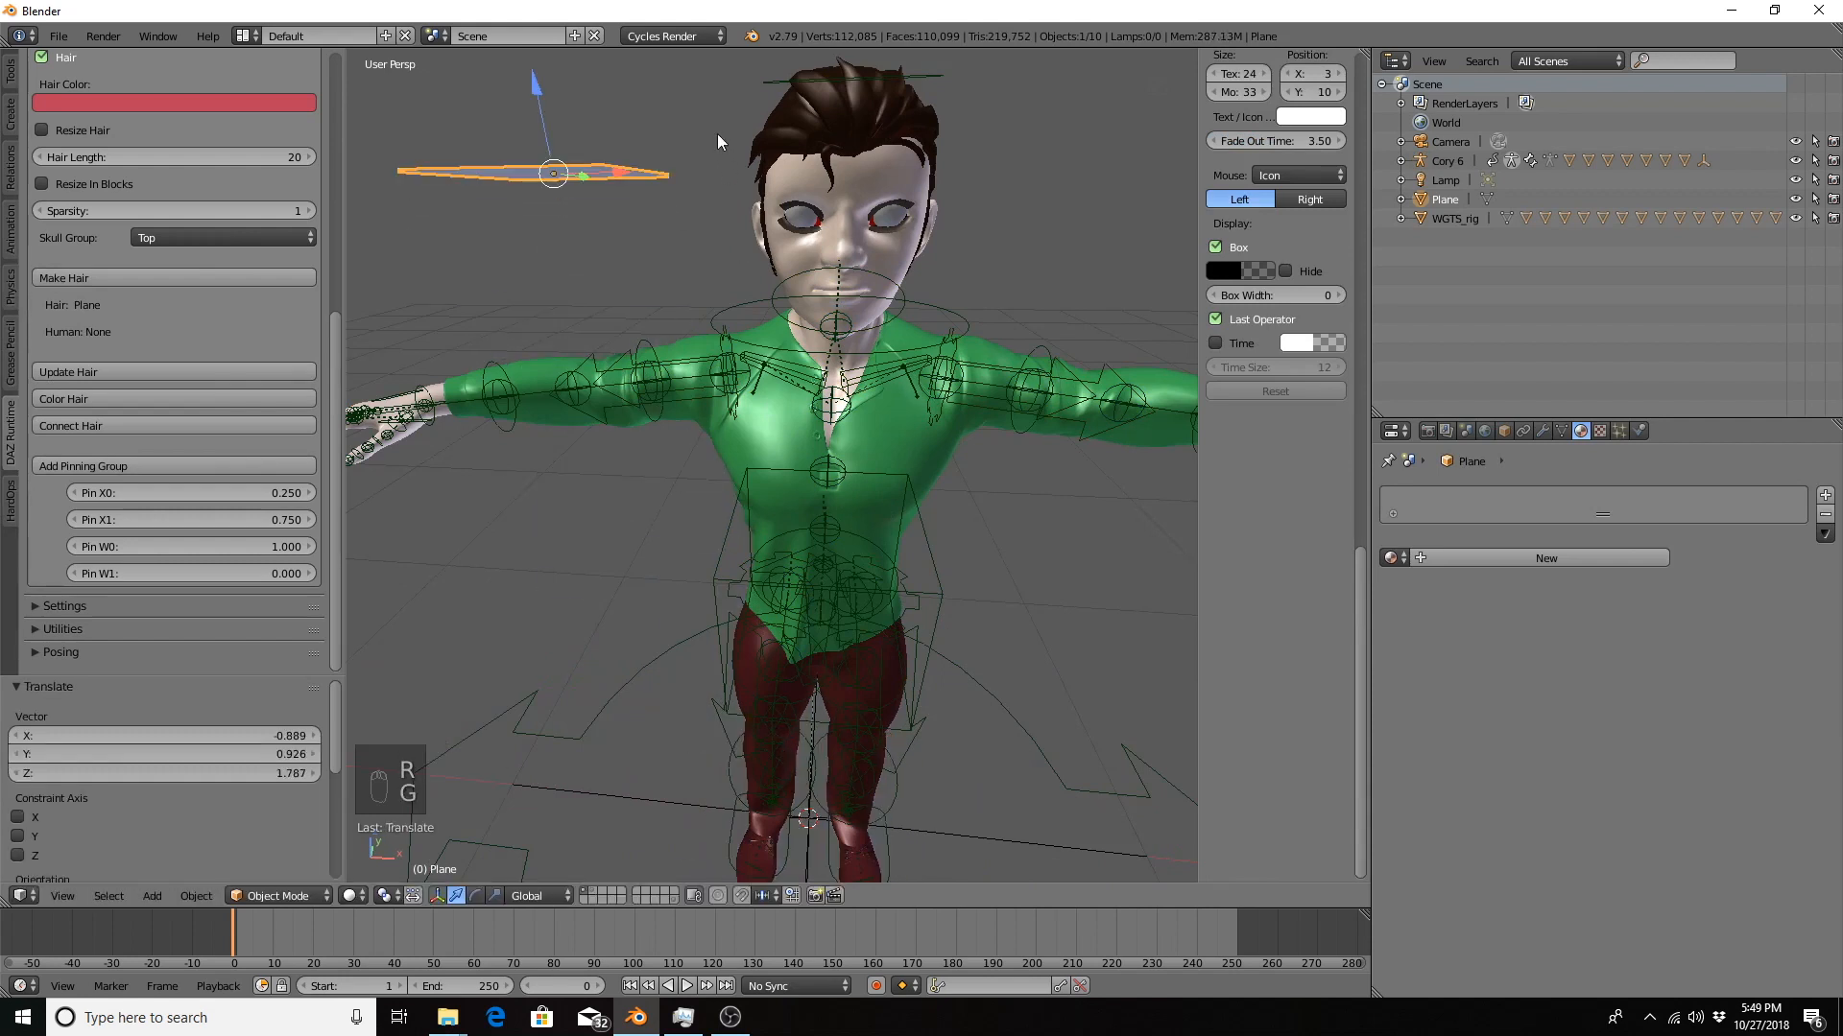
Rotate the plane about the global X axis until it stands upright and scale it to about 0.352.
key(r)
key(x)
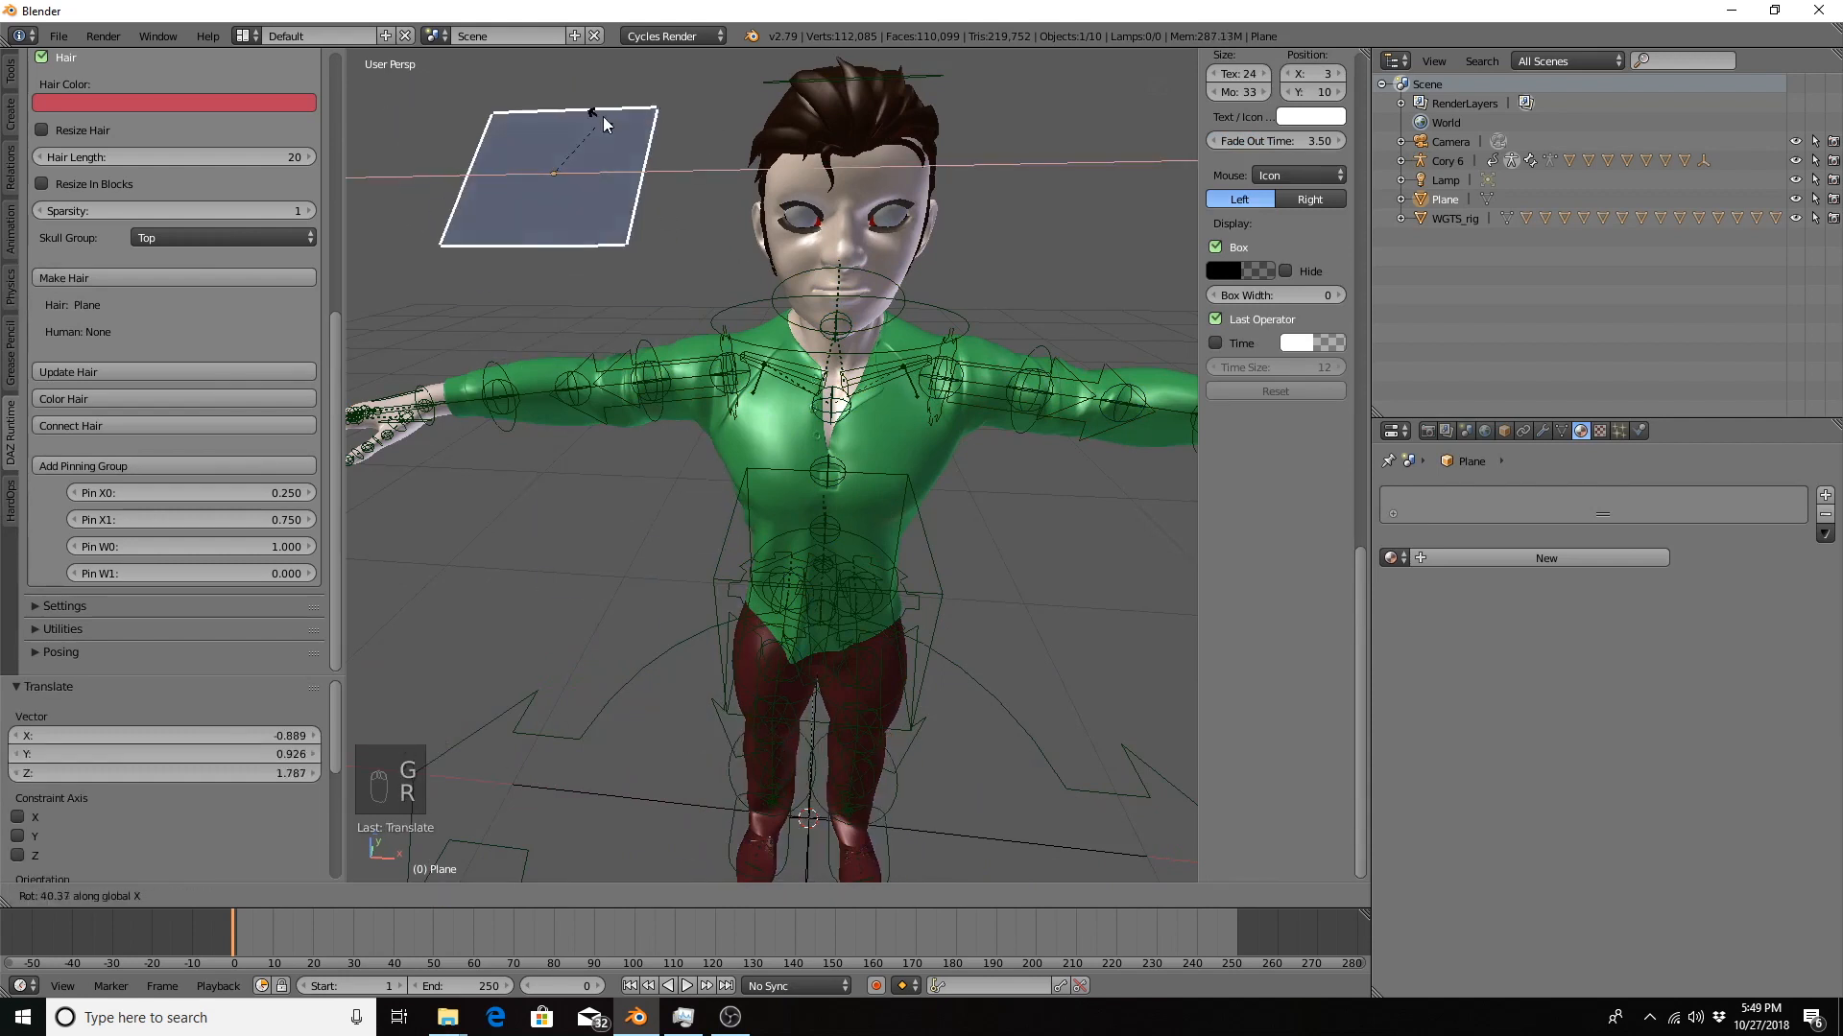
click(563, 89)
key(s)
click(615, 161)
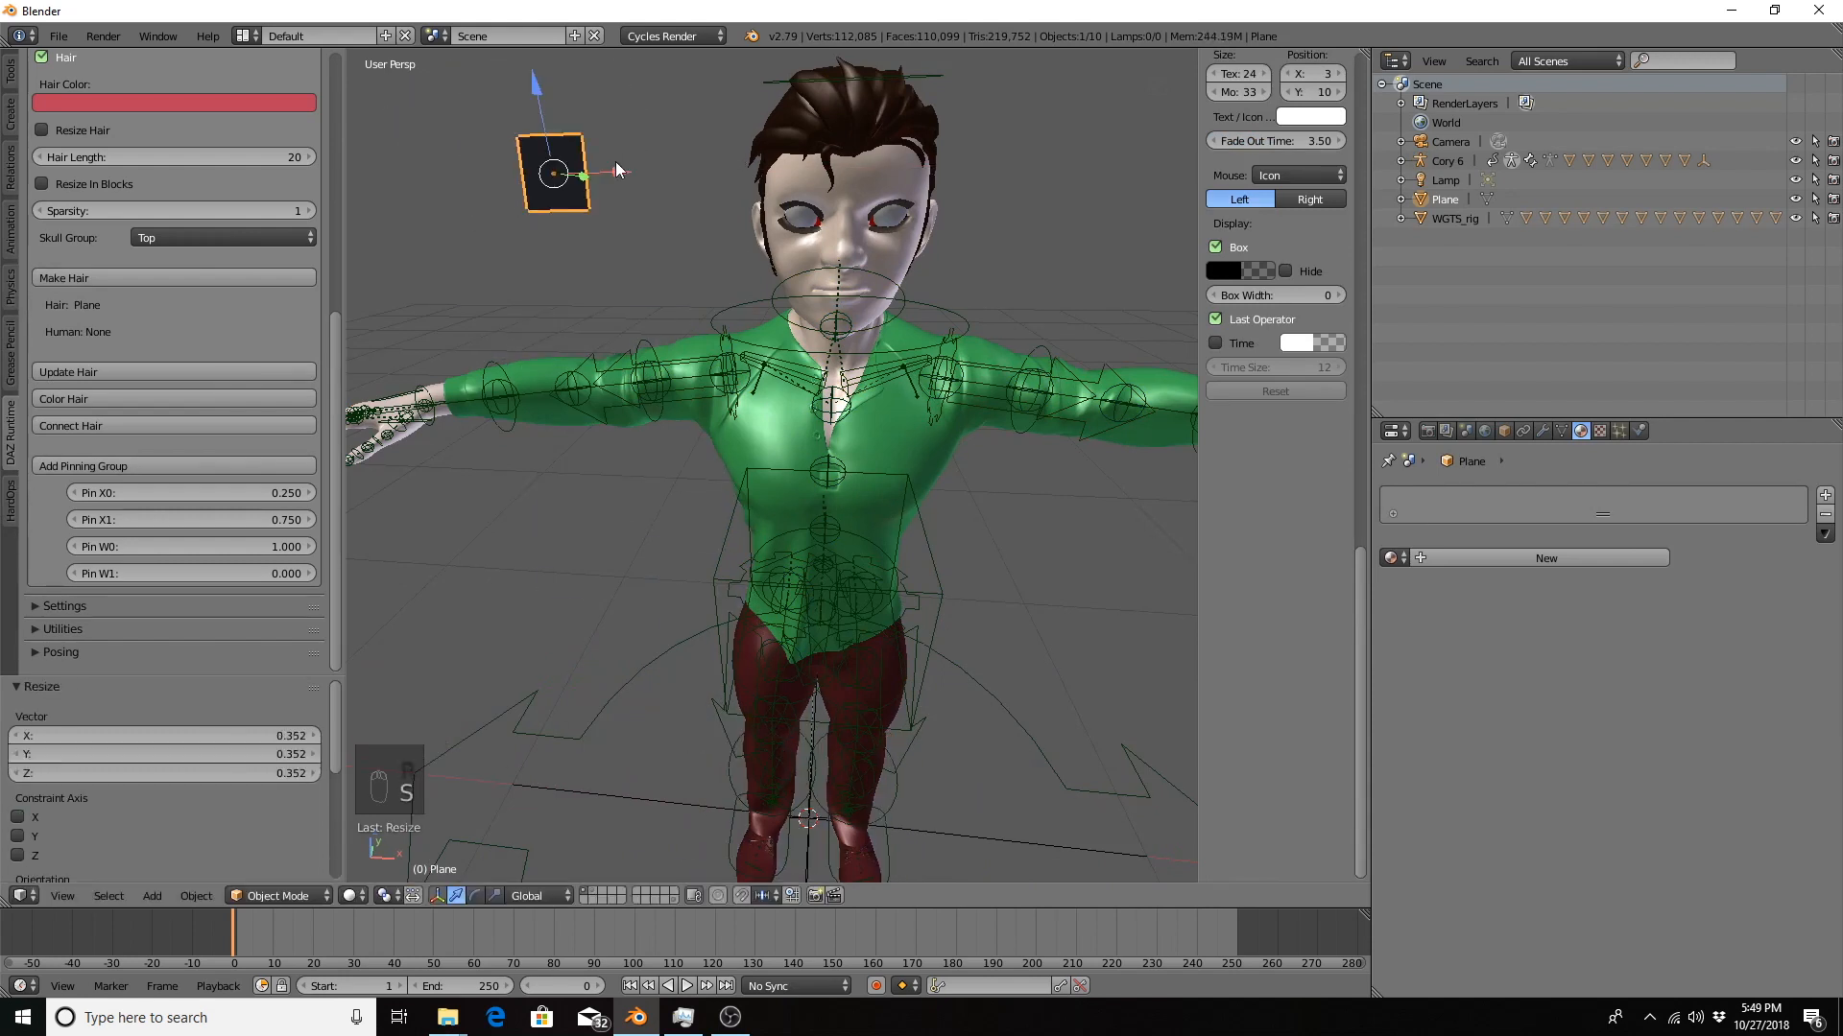
Shape the plane into a narrow hair-like strip by scaling its upper edge to about 0.109 and narrowing its lower edge.
key(Tab)
scroll(594, 136, up, 1)
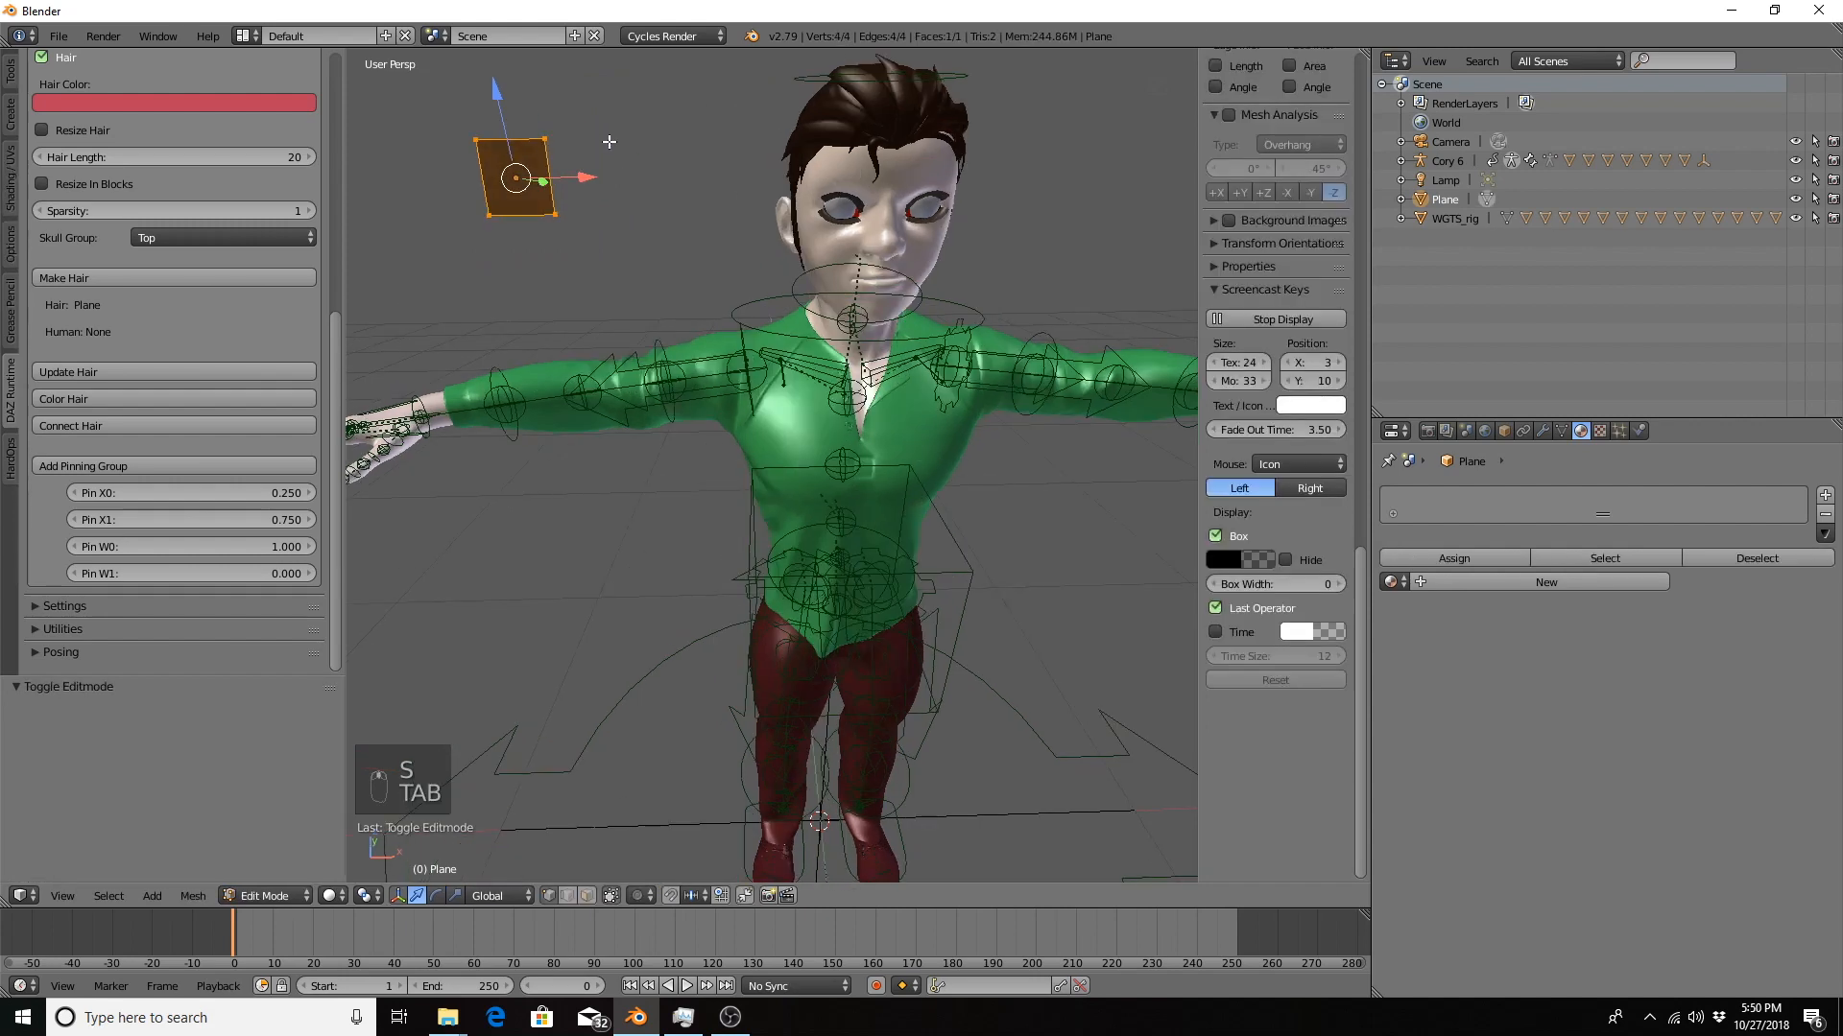
right_click(544, 139)
shift+right_click(496, 138)
key(s)
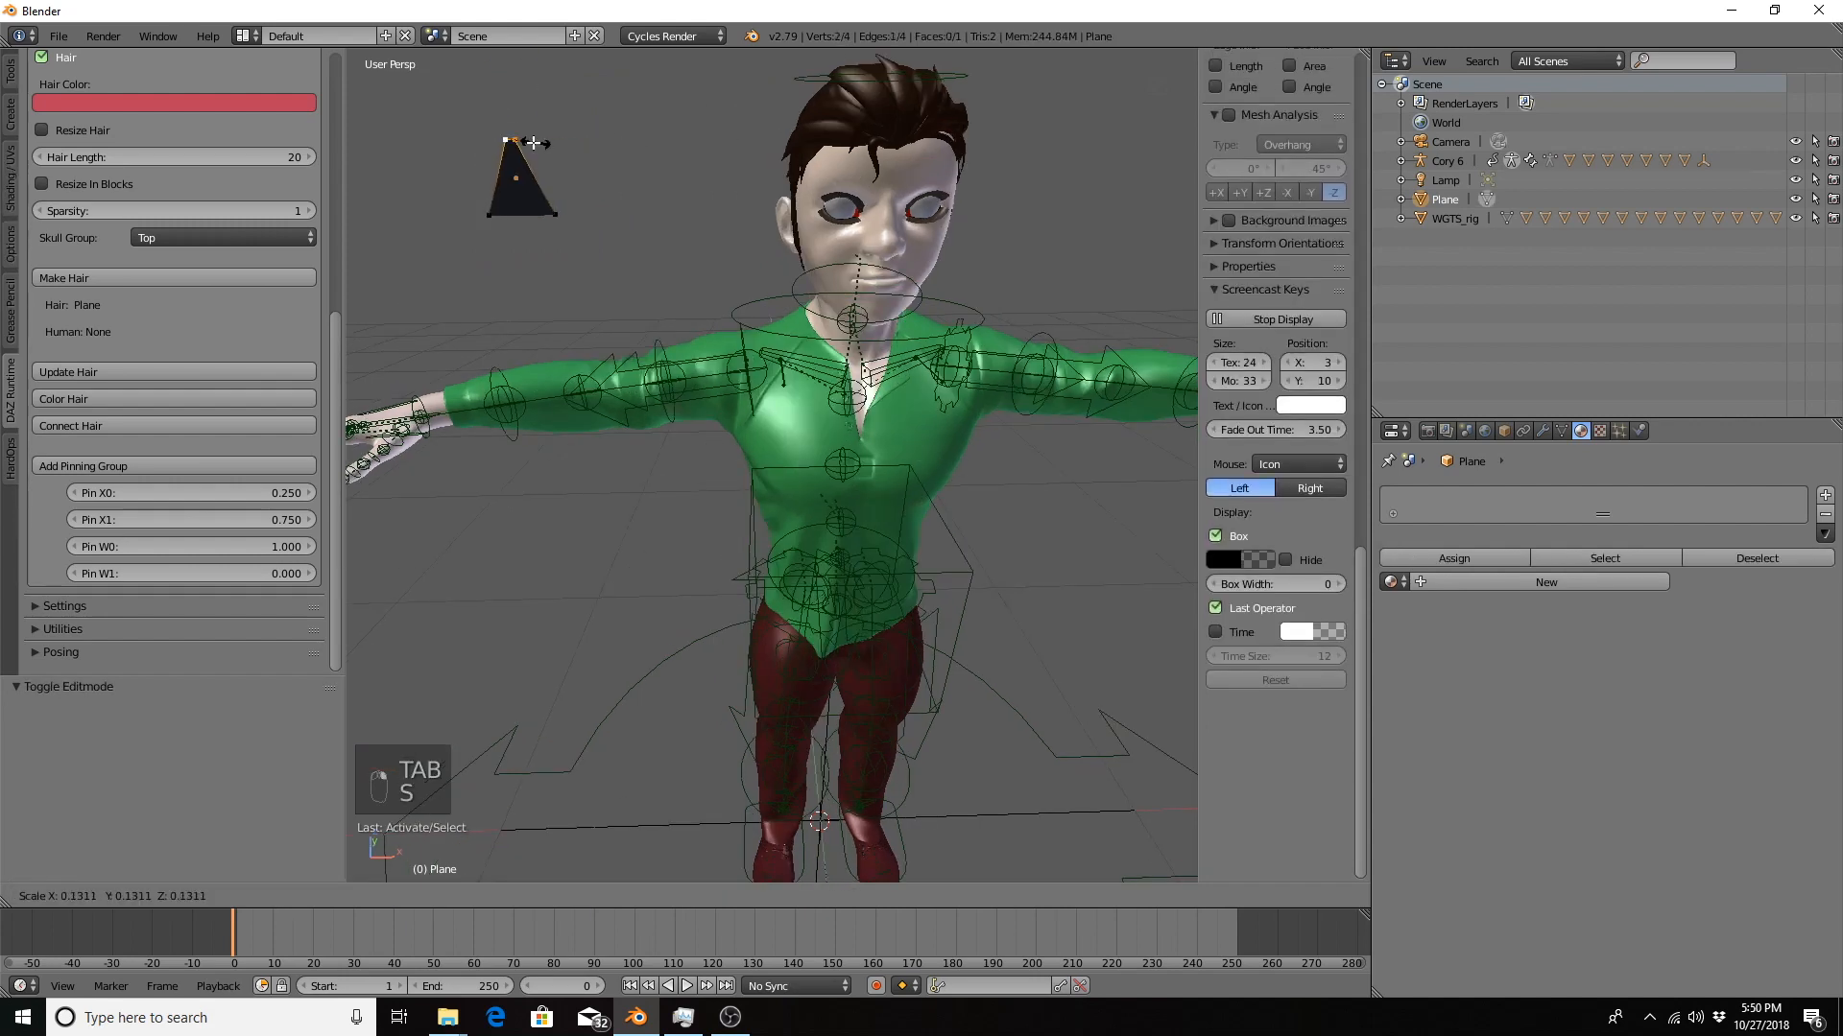
click(509, 140)
right_click(556, 215)
shift+right_click(490, 215)
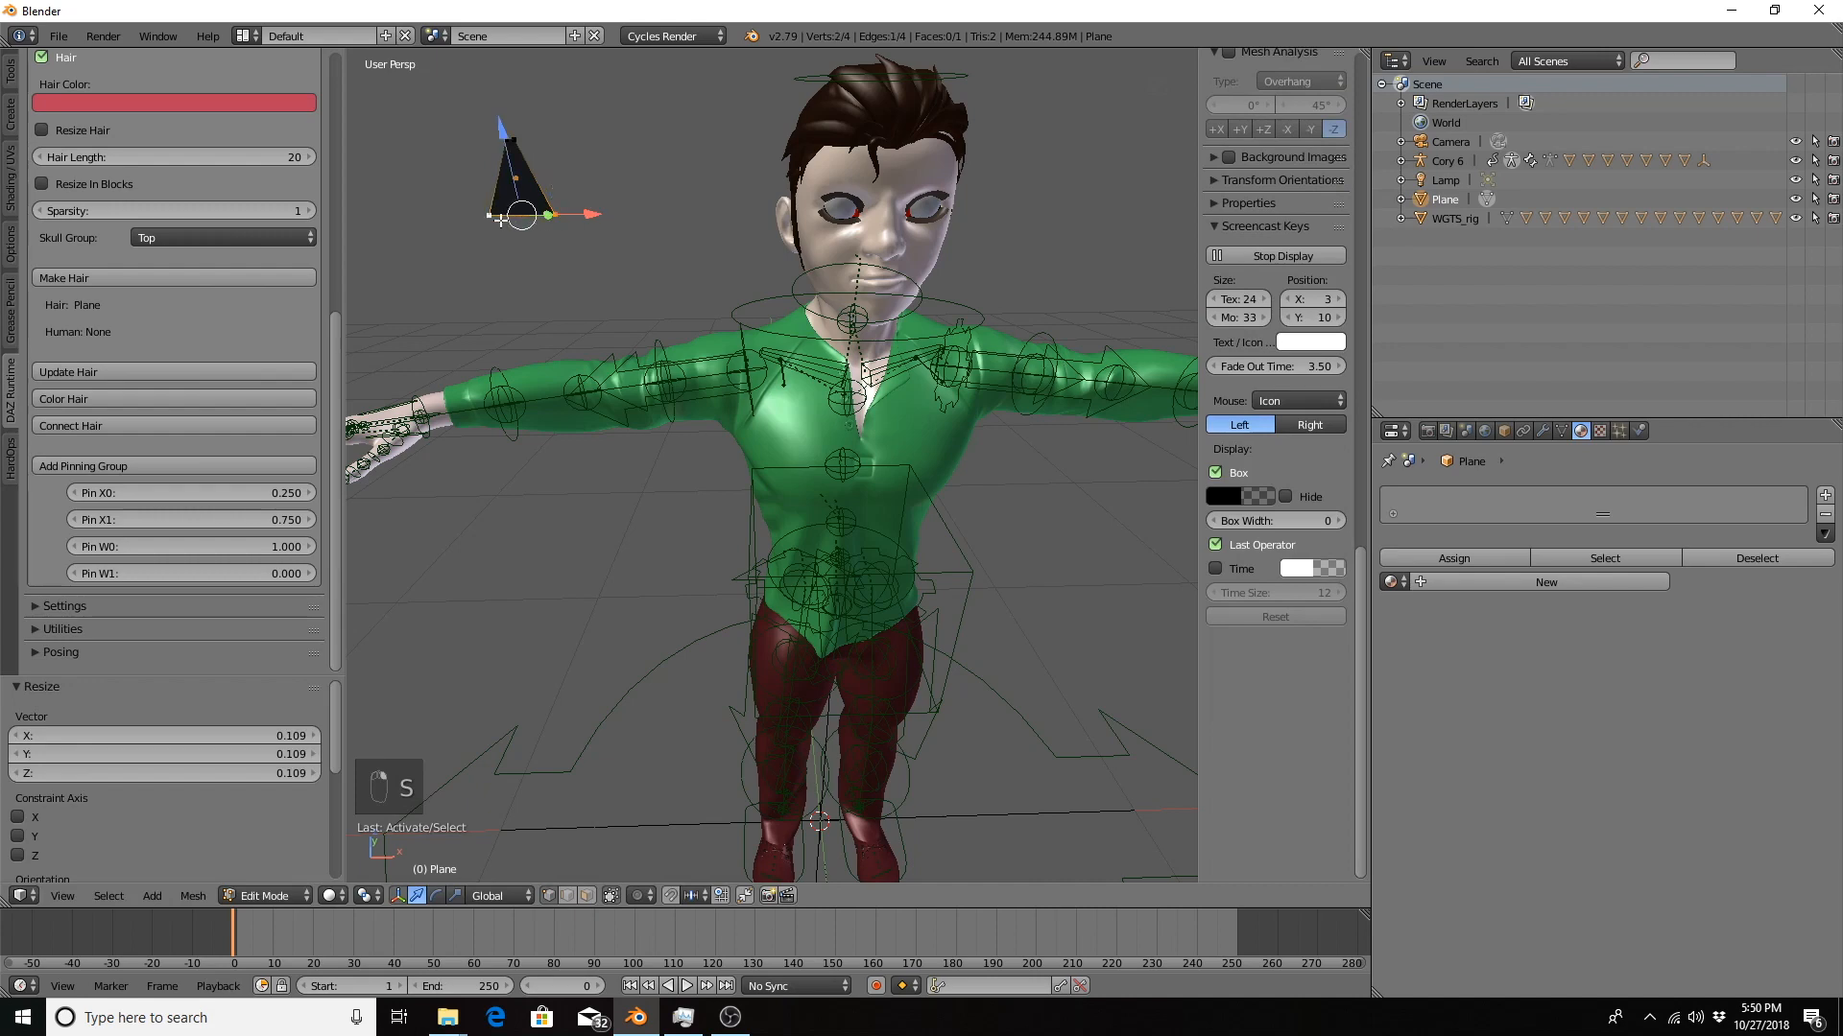
key(s)
click(563, 209)
key(Tab)
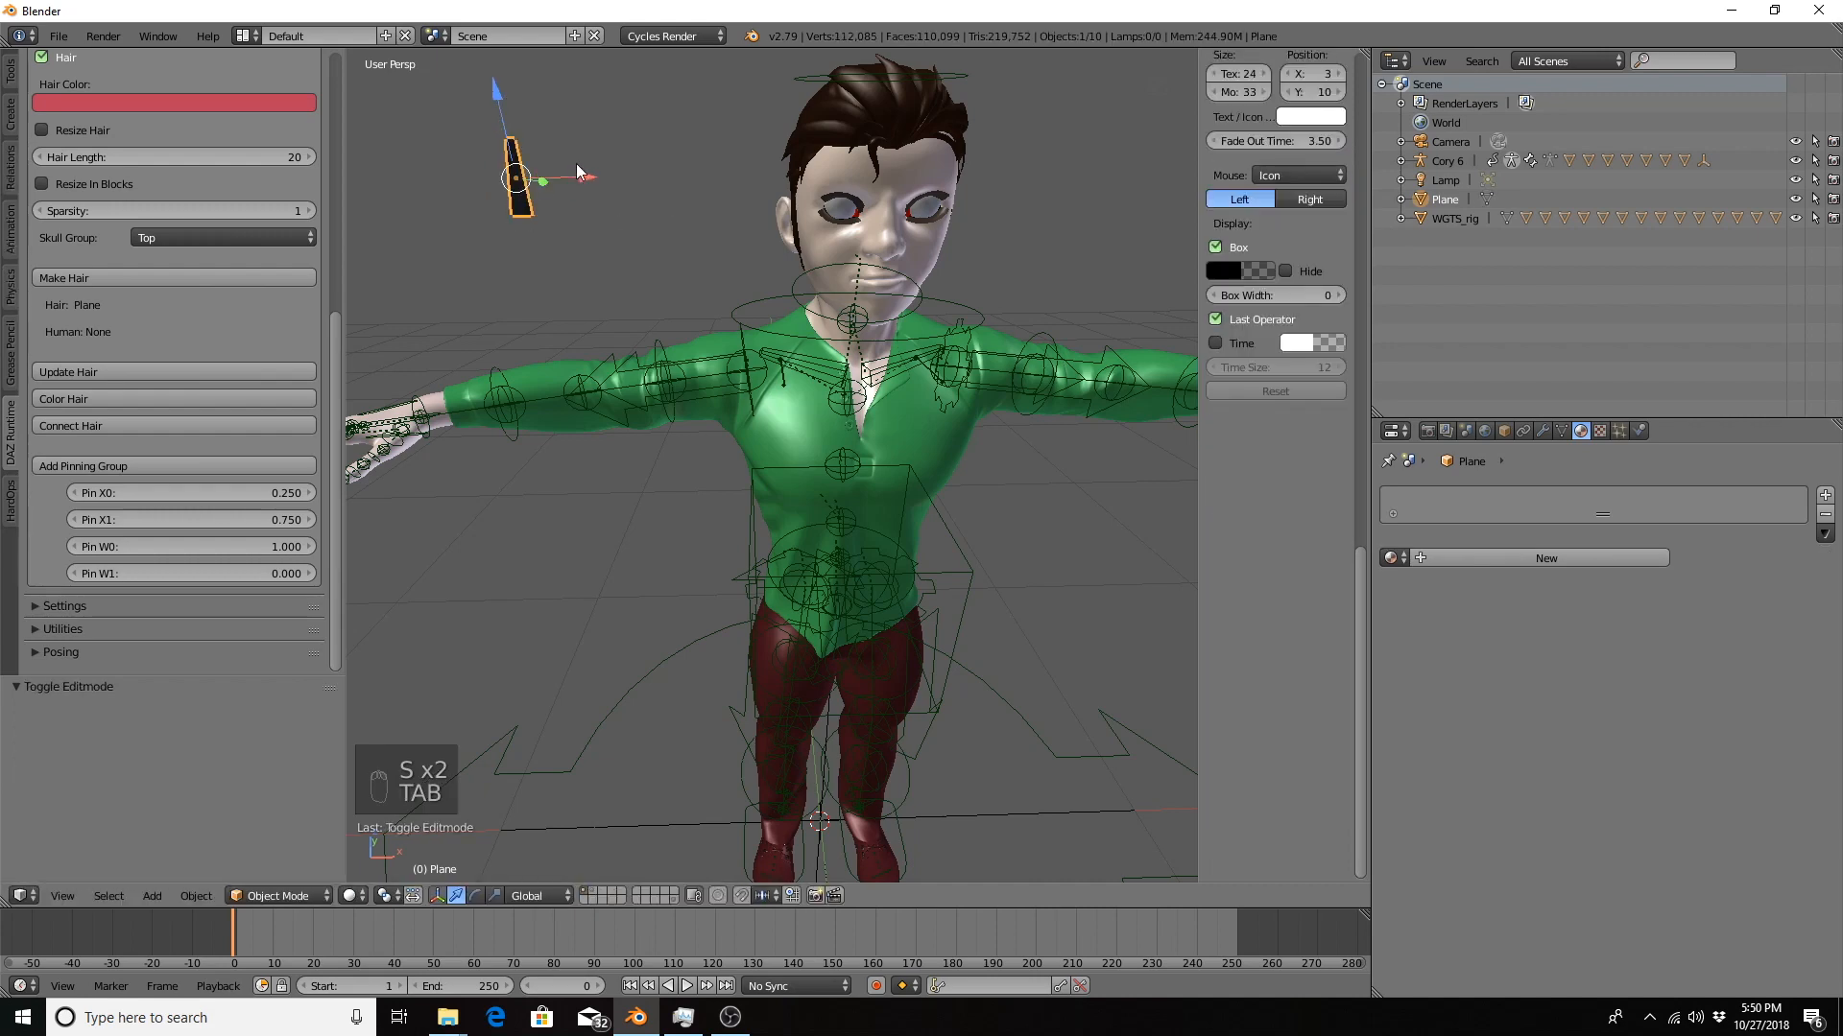
Select the character's body mesh as the human for the Hair options and collapse the Hair section.
middle_drag(628, 196, 515, 223)
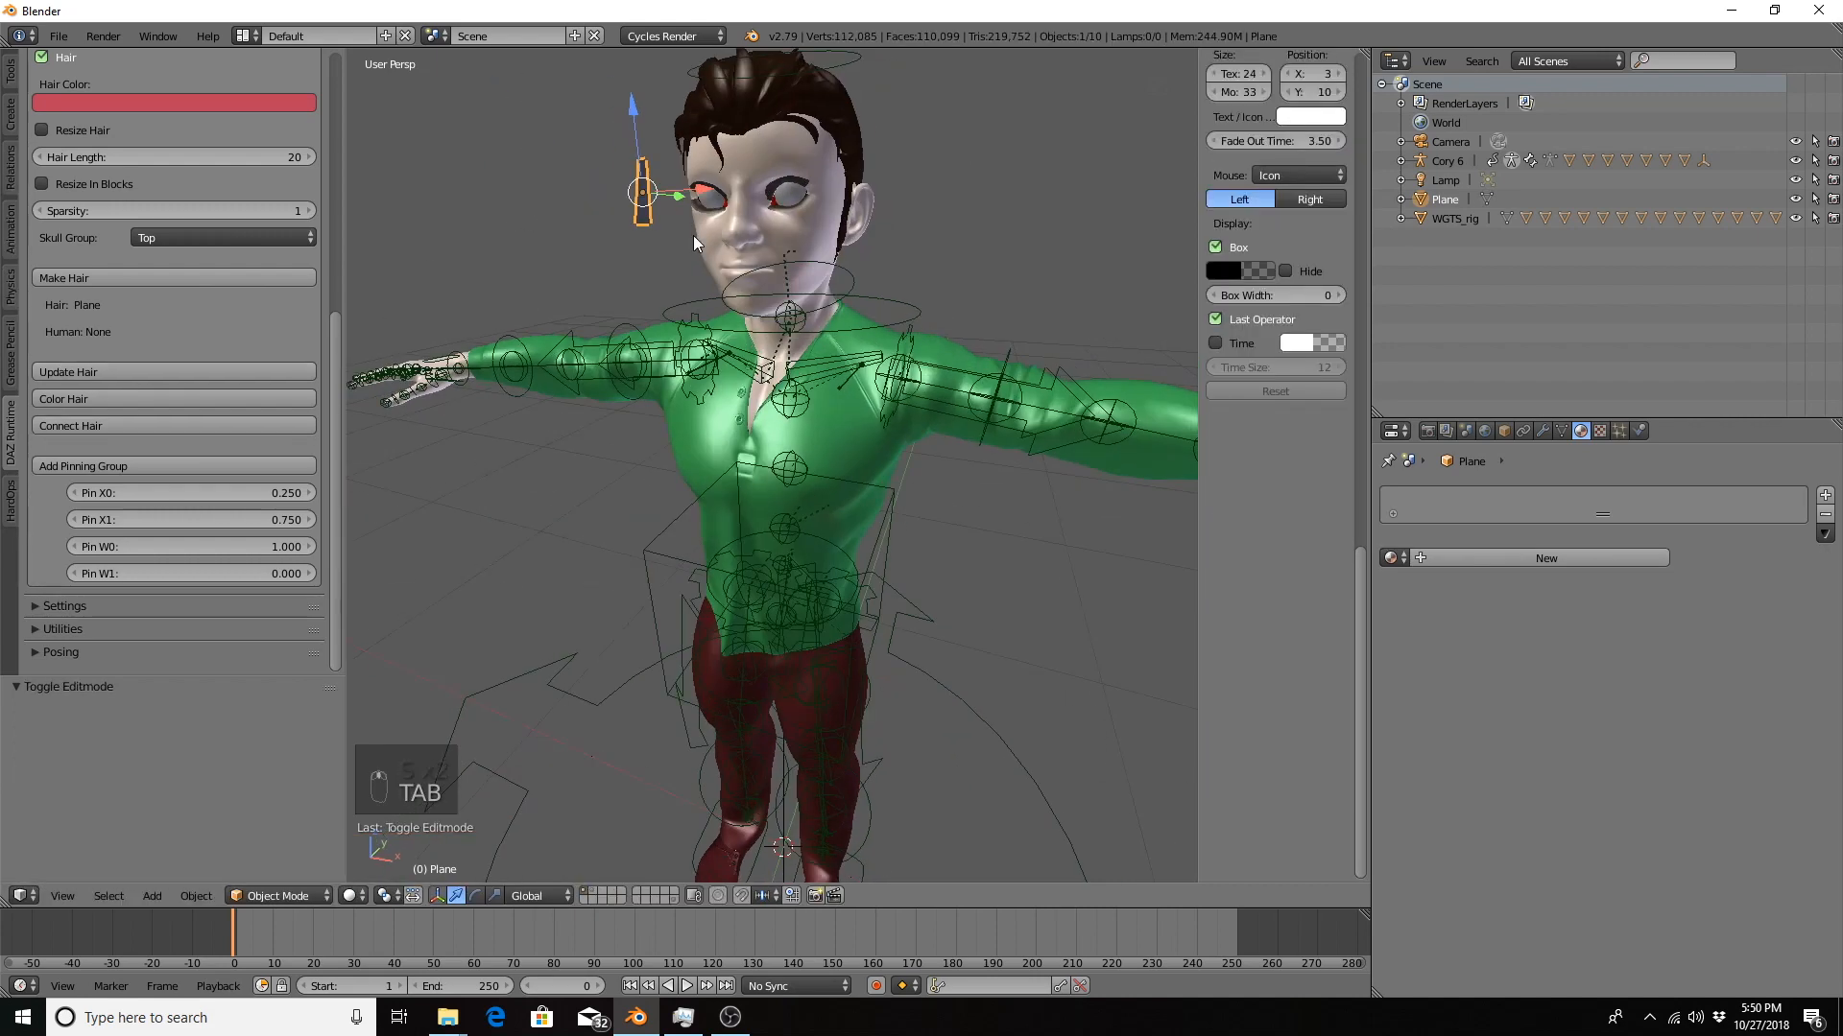
right_click(797, 215)
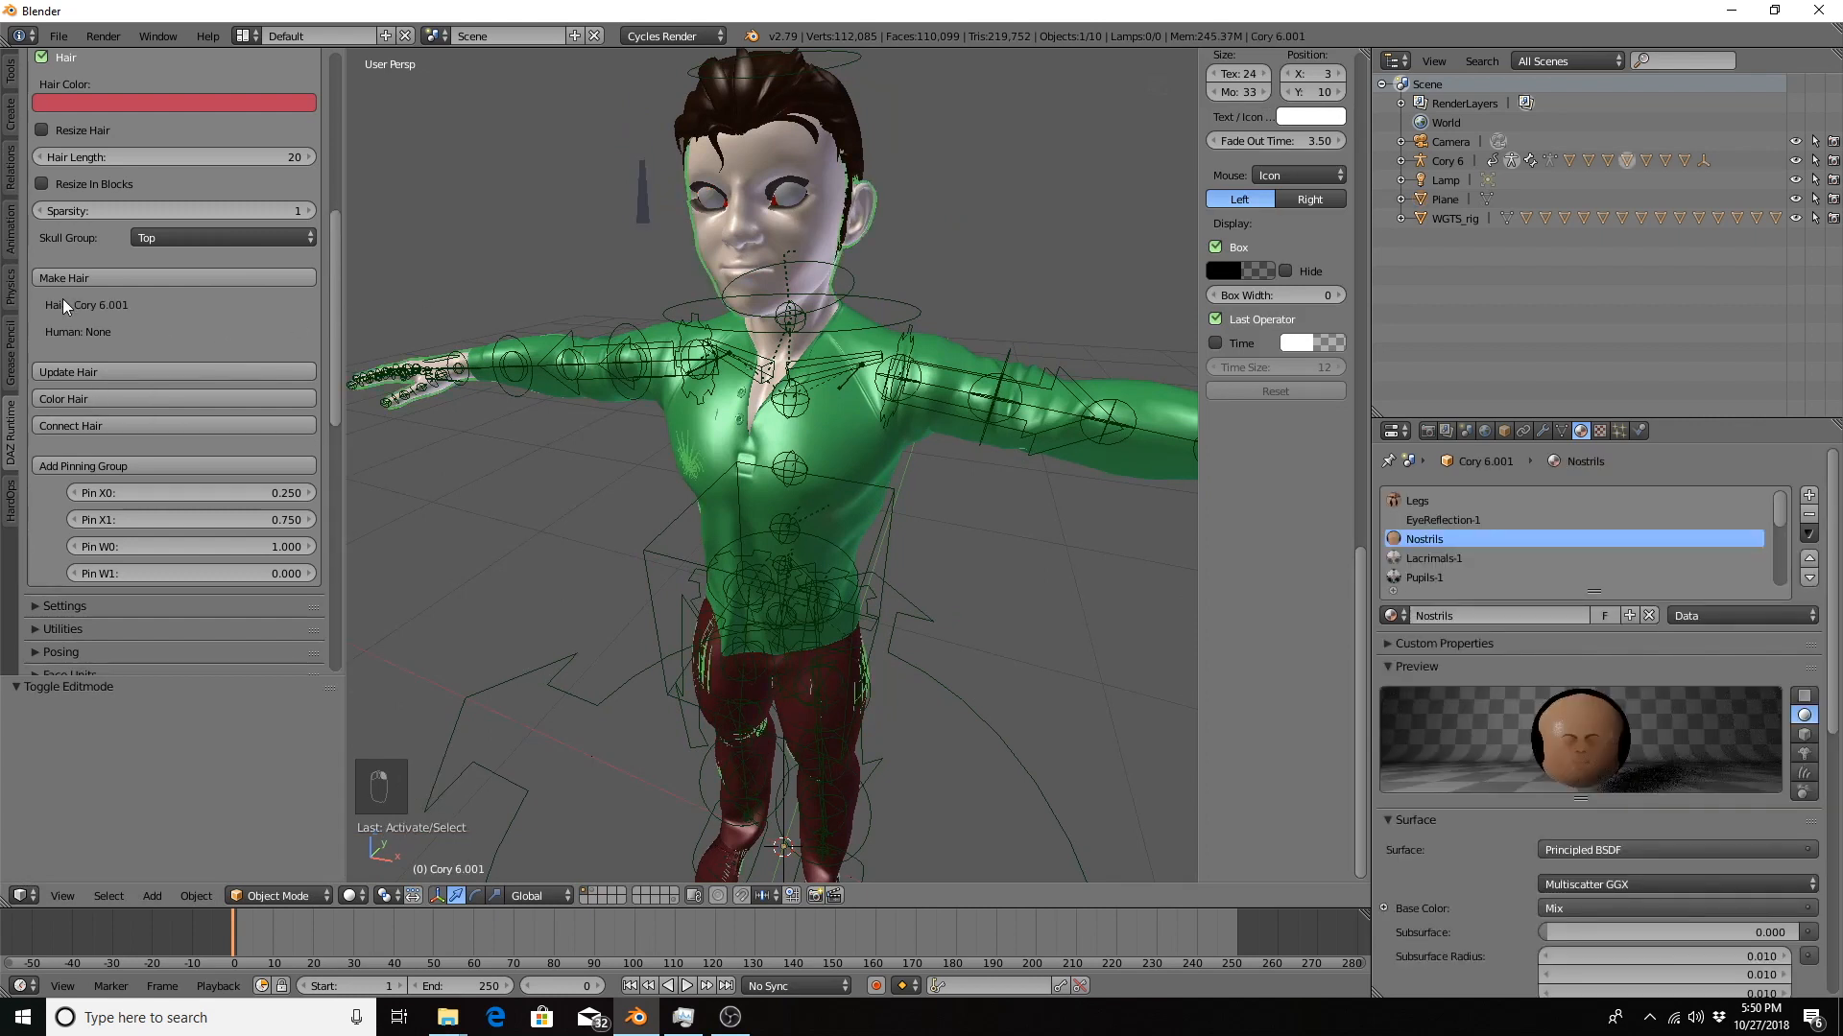
scroll(46, 101, up, 2)
click(41, 134)
Expand Settings, examine and collapse Paths To DAZ Library, and expand the General settings.
click(59, 171)
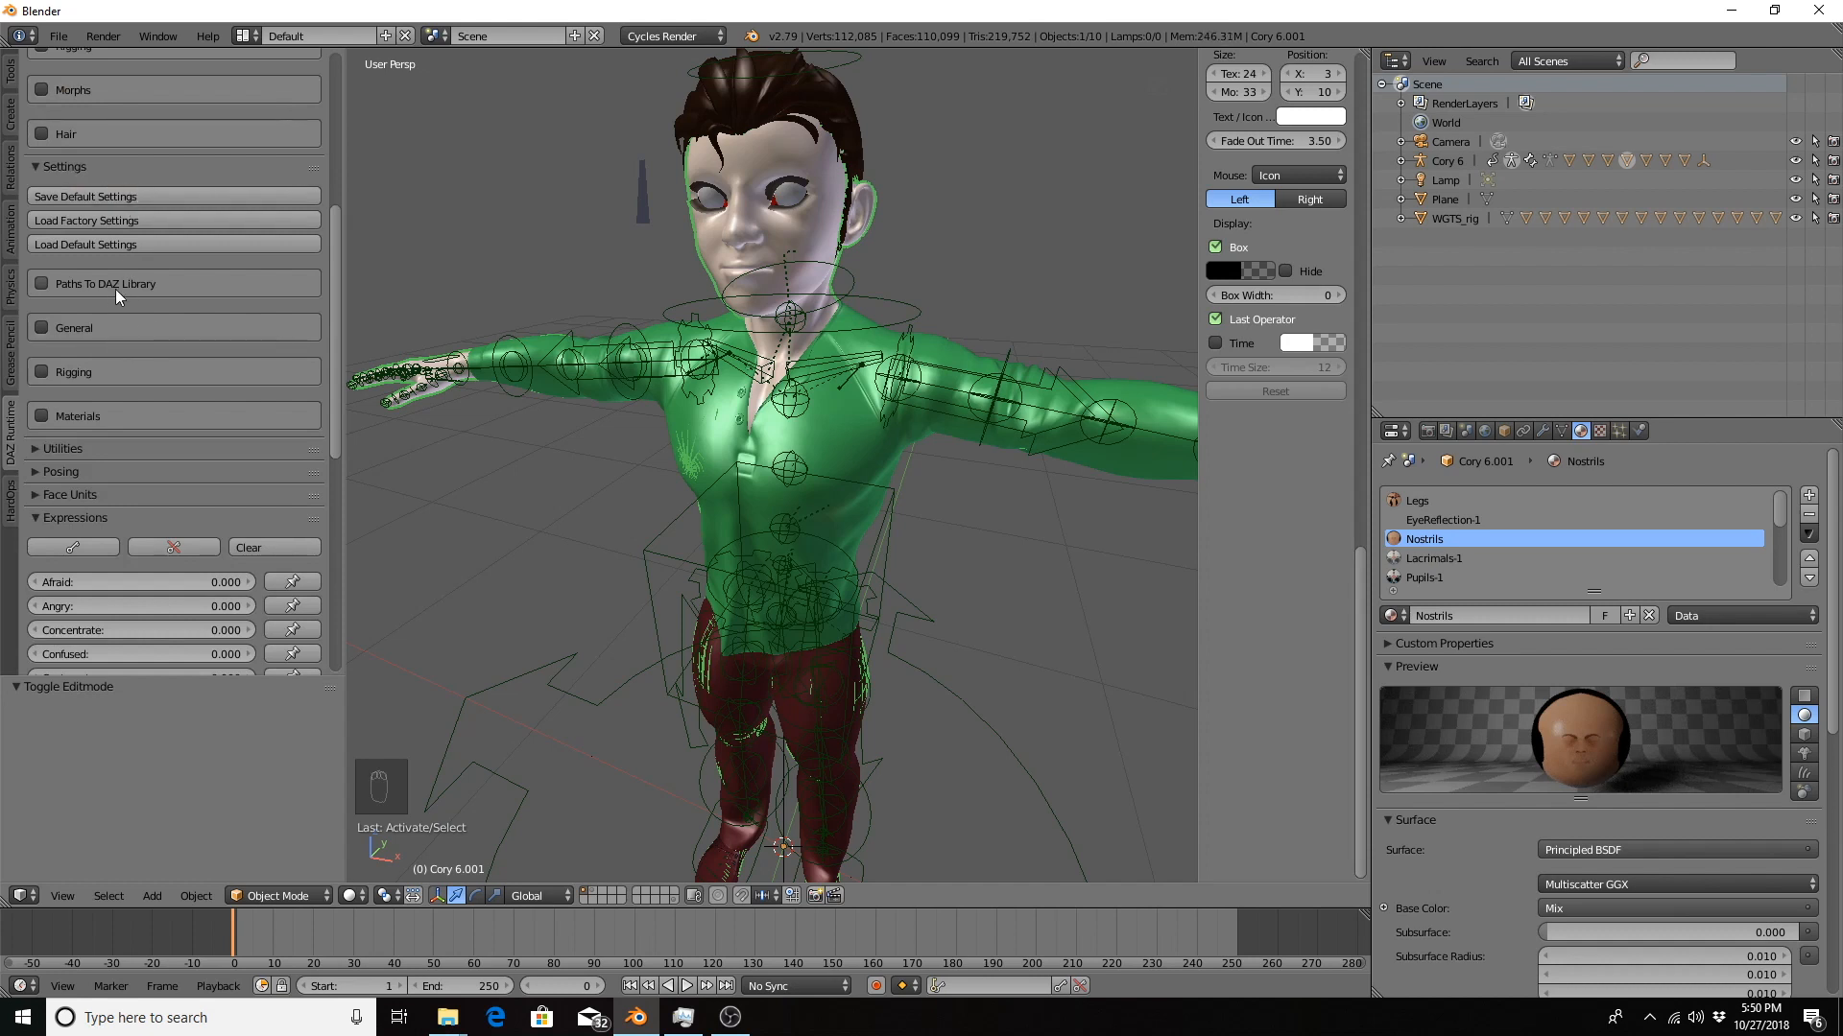
click(42, 283)
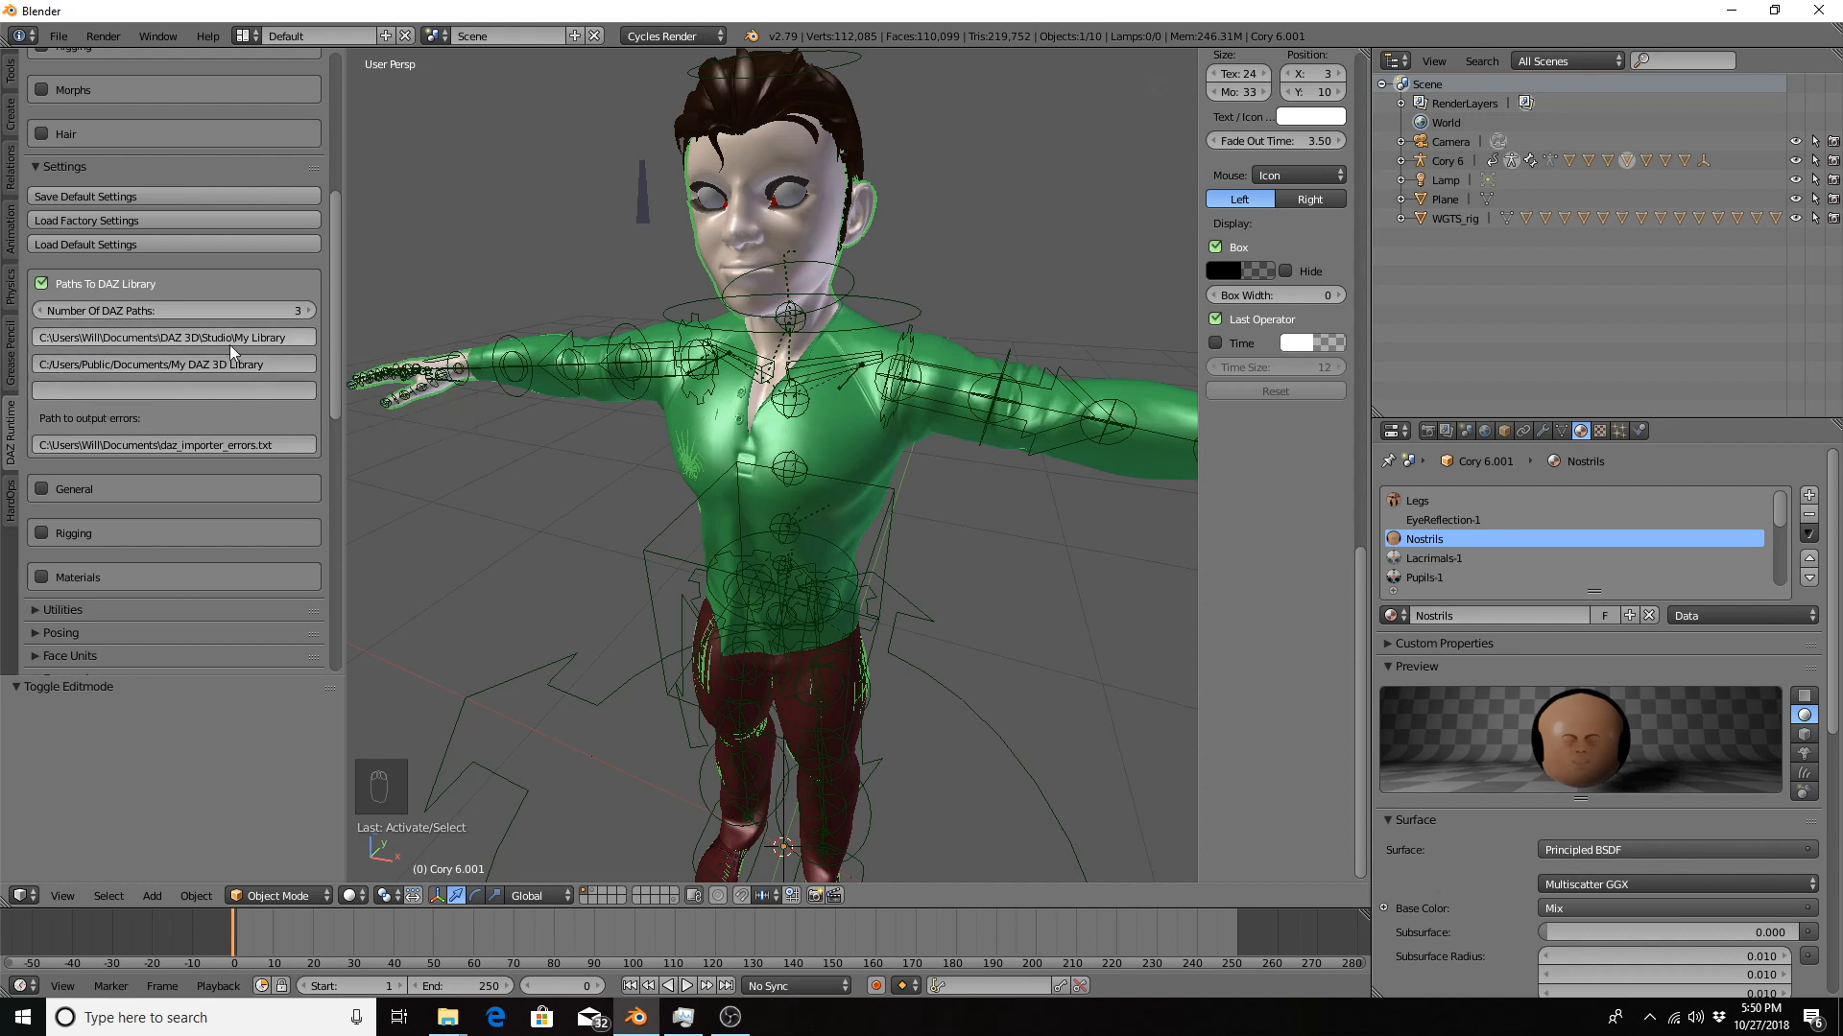
click(43, 283)
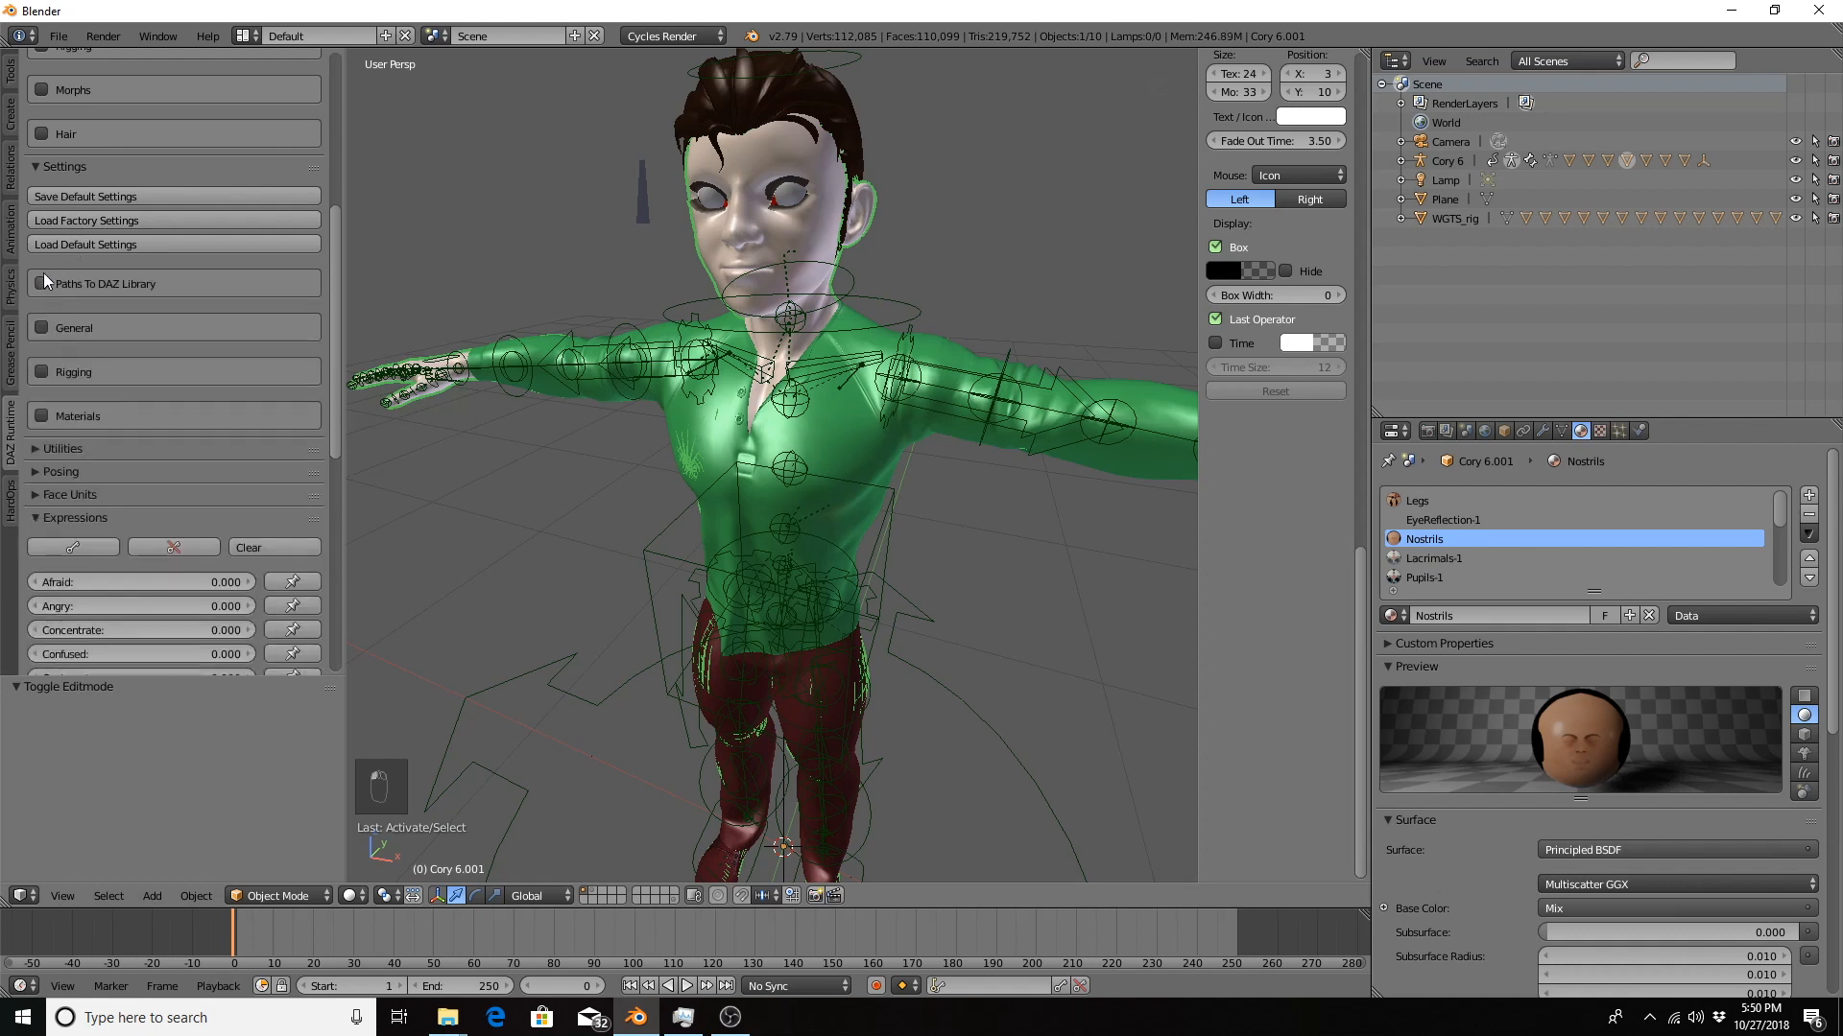
click(42, 328)
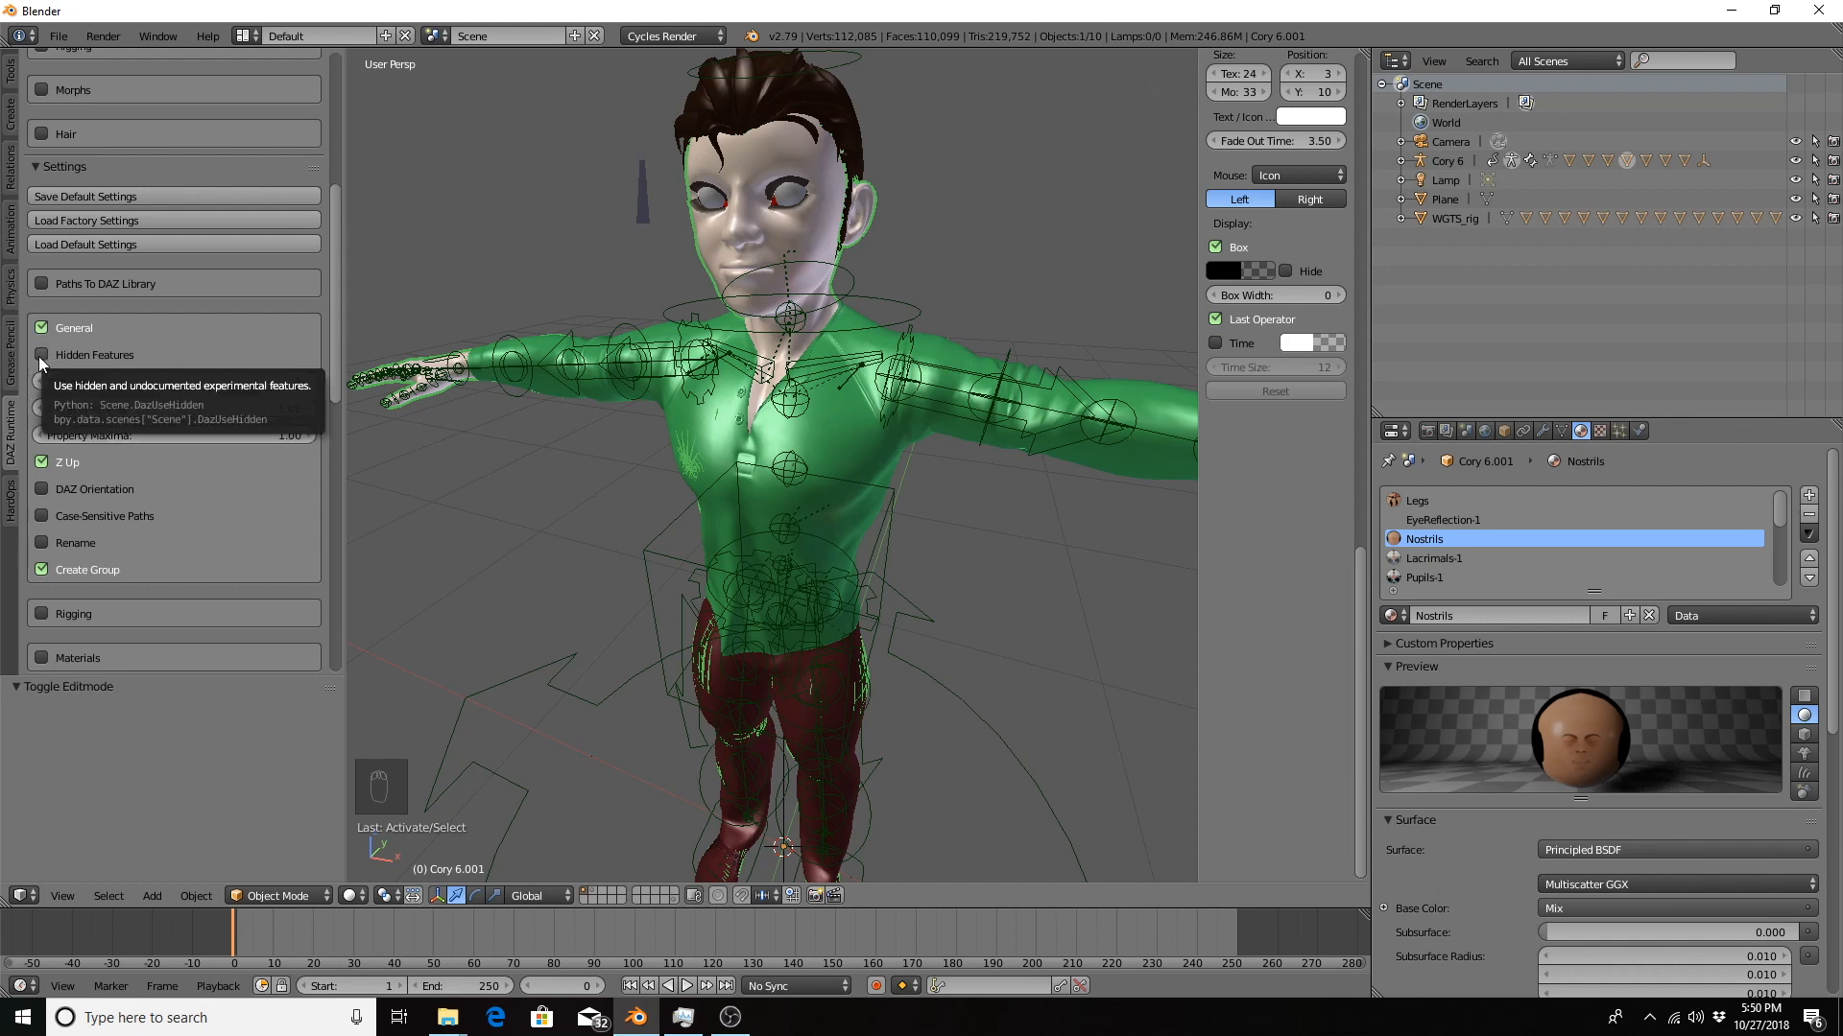
Review the setup sections with Hidden Features enabled, turn Hidden Features off again, and collapse the General settings.
scroll(43, 353, up, 8)
scroll(188, 379, up, 3)
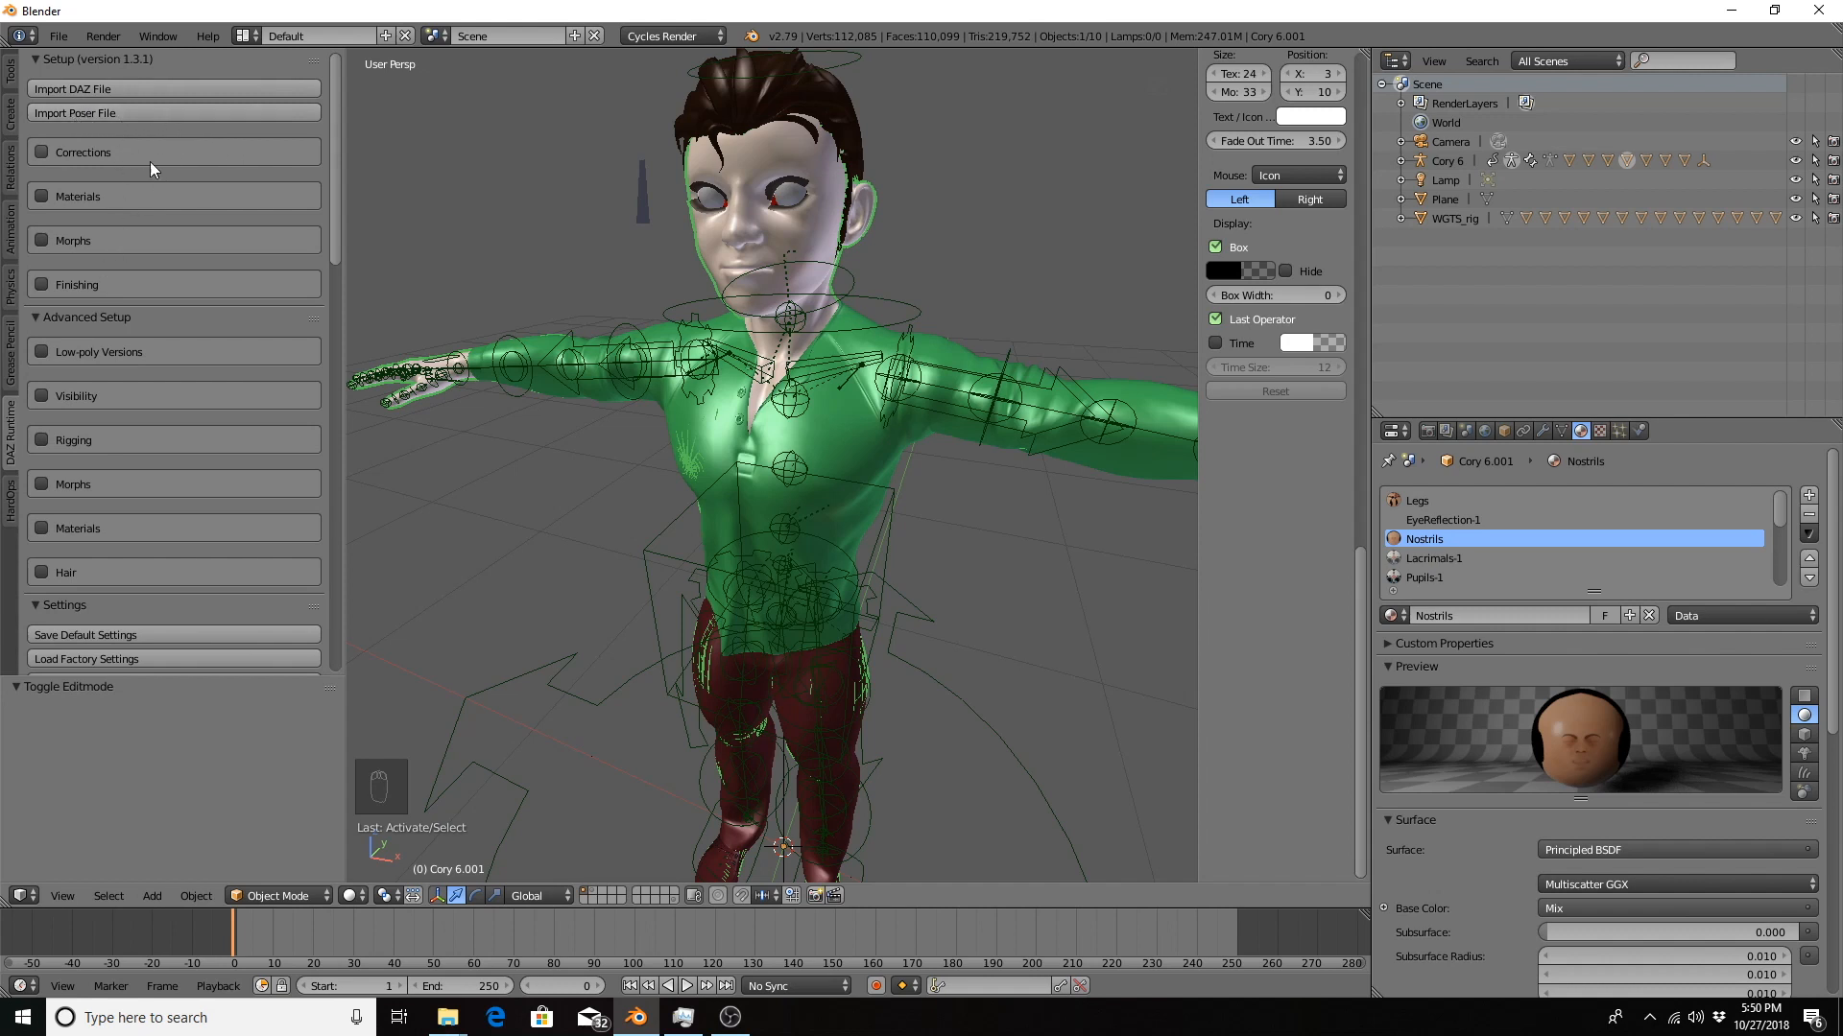
scroll(142, 165, down, 1)
scroll(144, 171, down, 6)
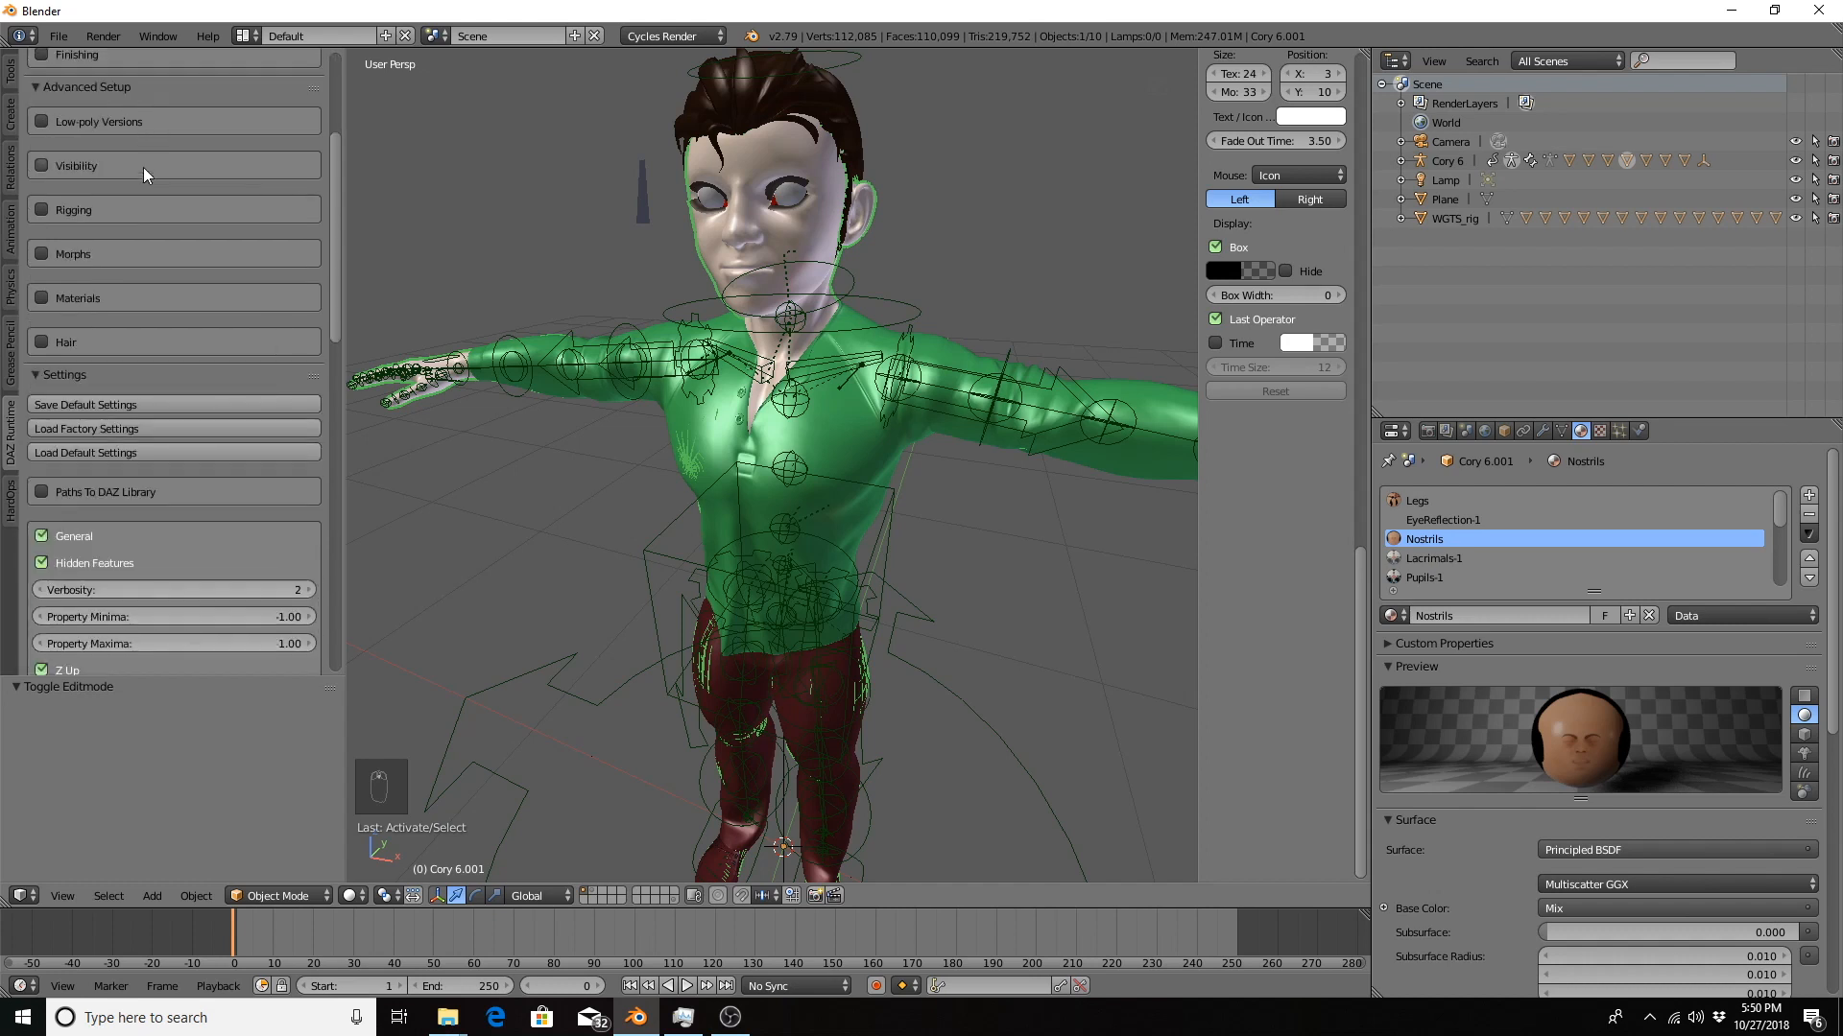
scroll(149, 163, up, 7)
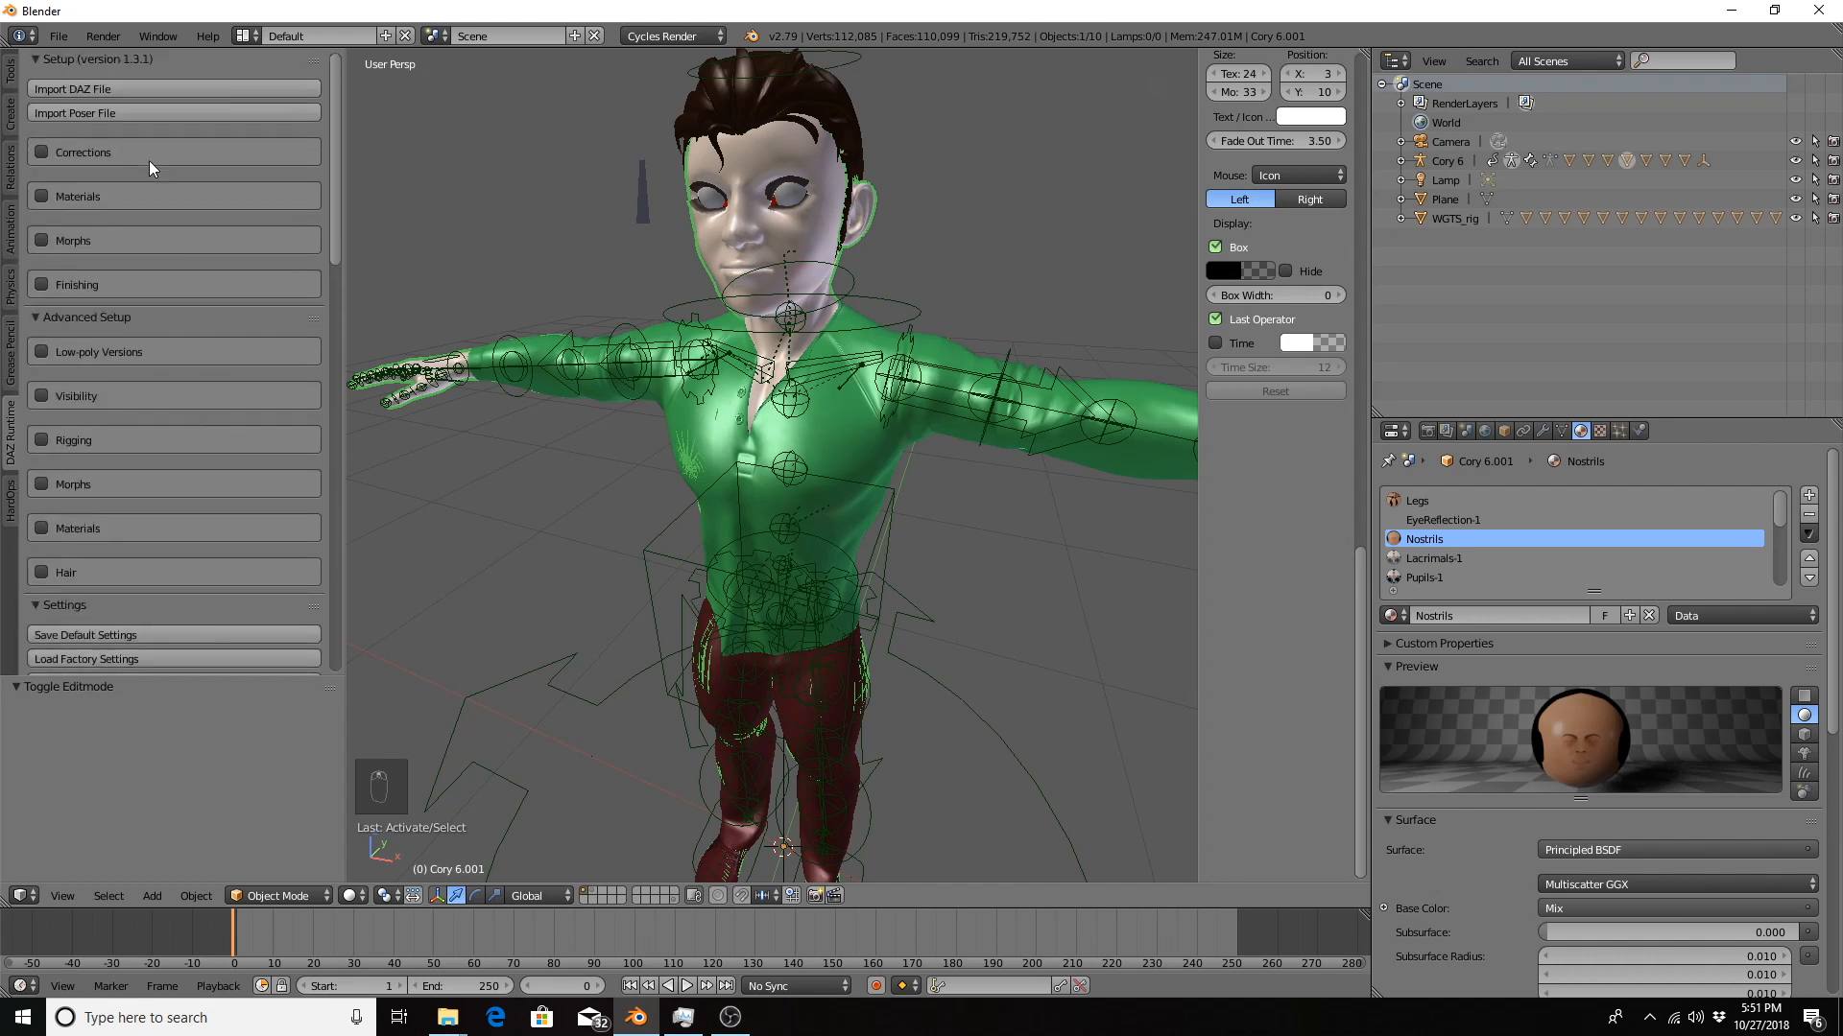
scroll(148, 160, down, 12)
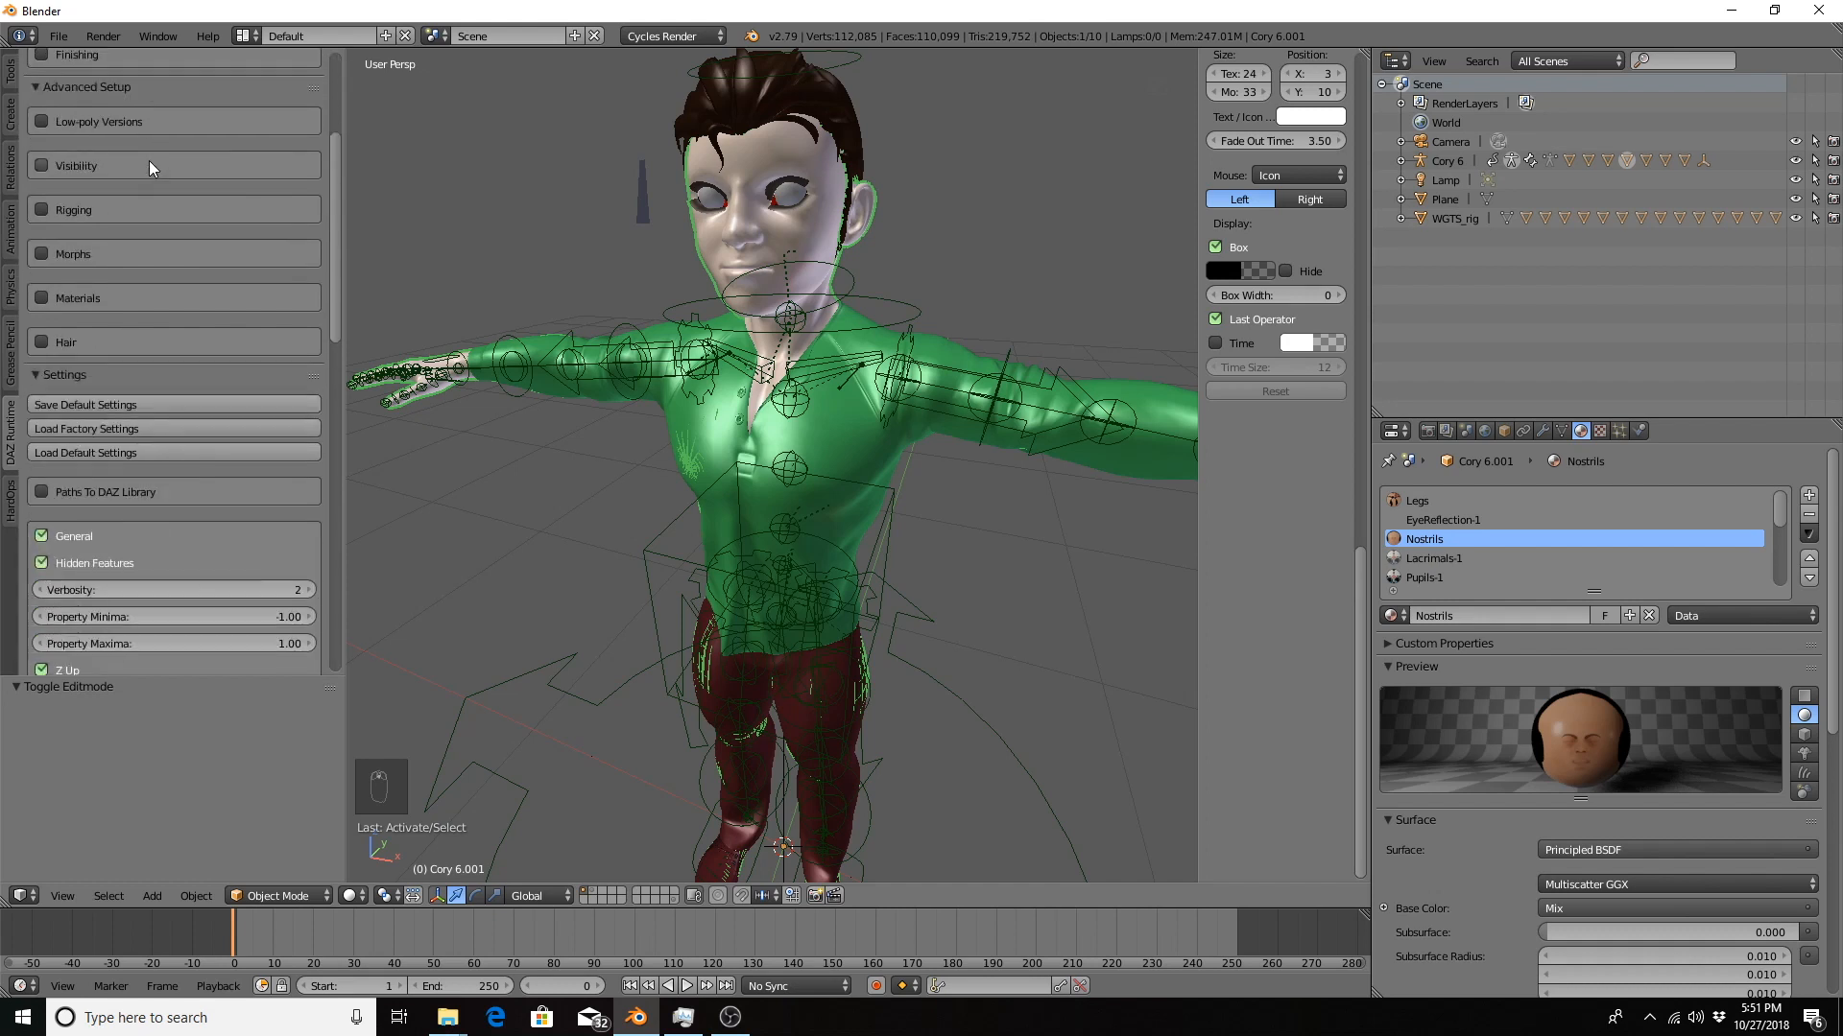
click(77, 332)
scroll(77, 332, down, 2)
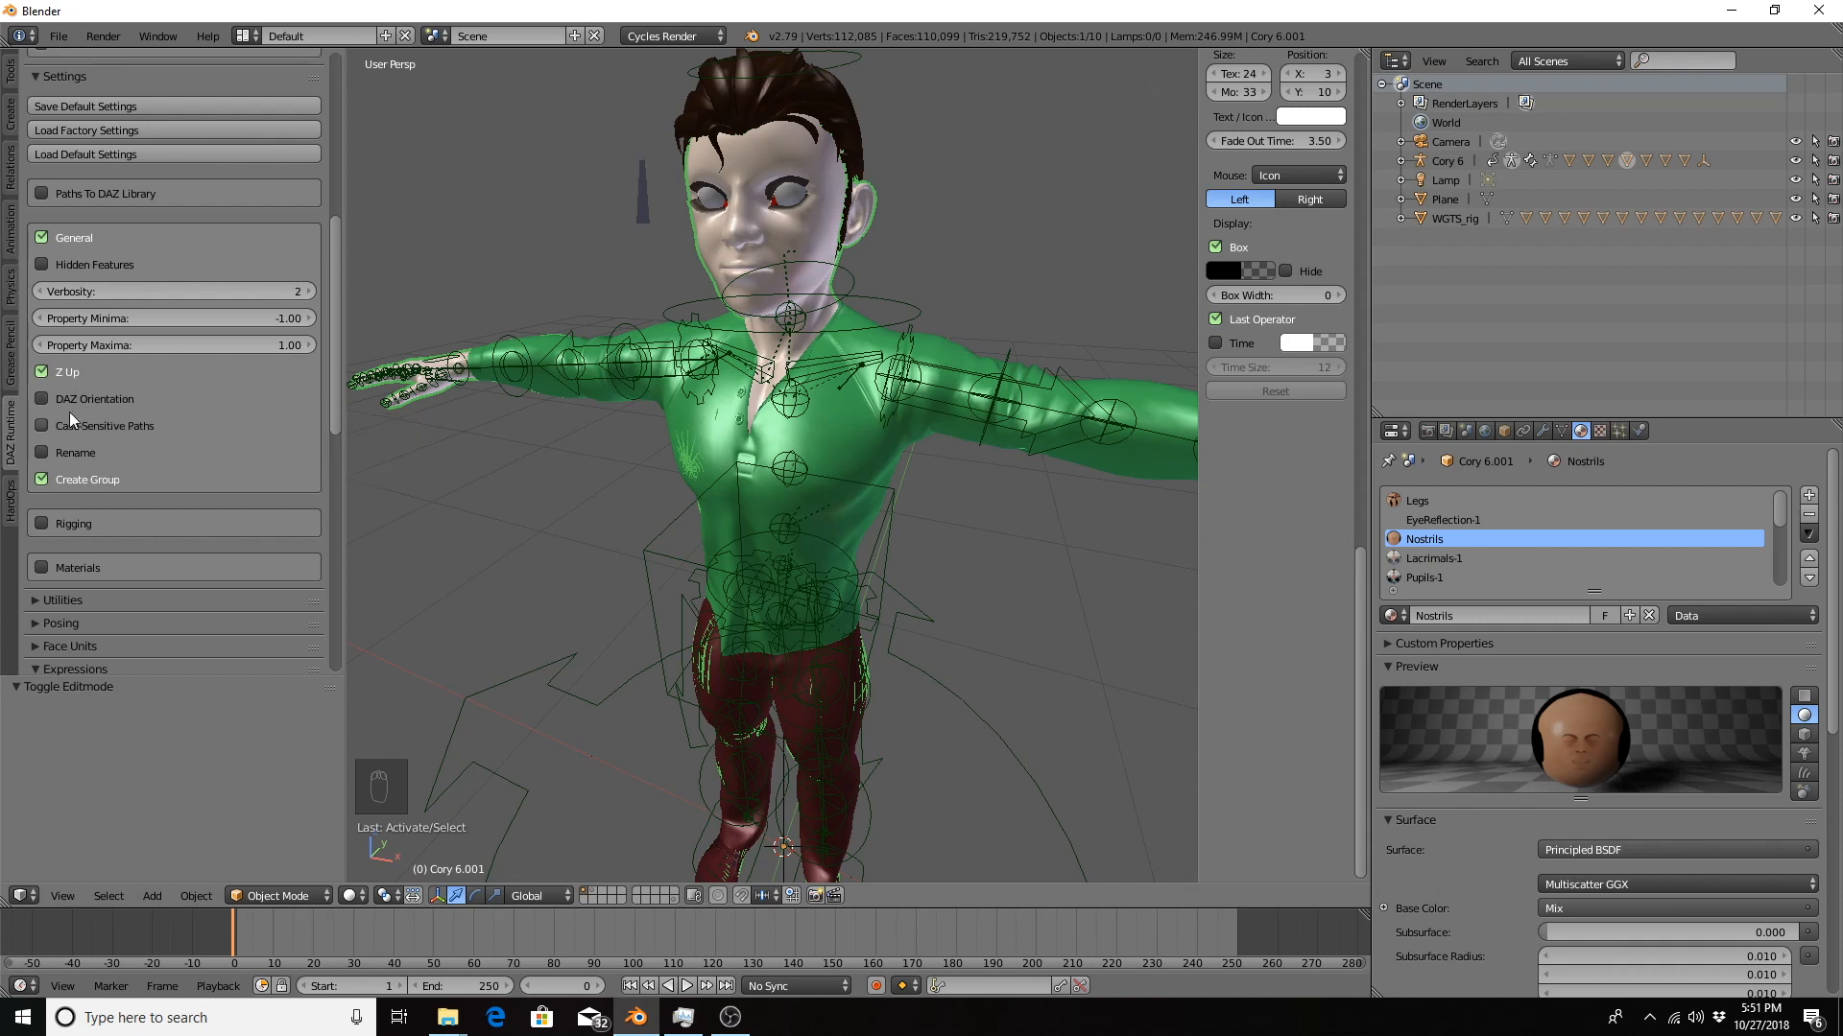
click(72, 242)
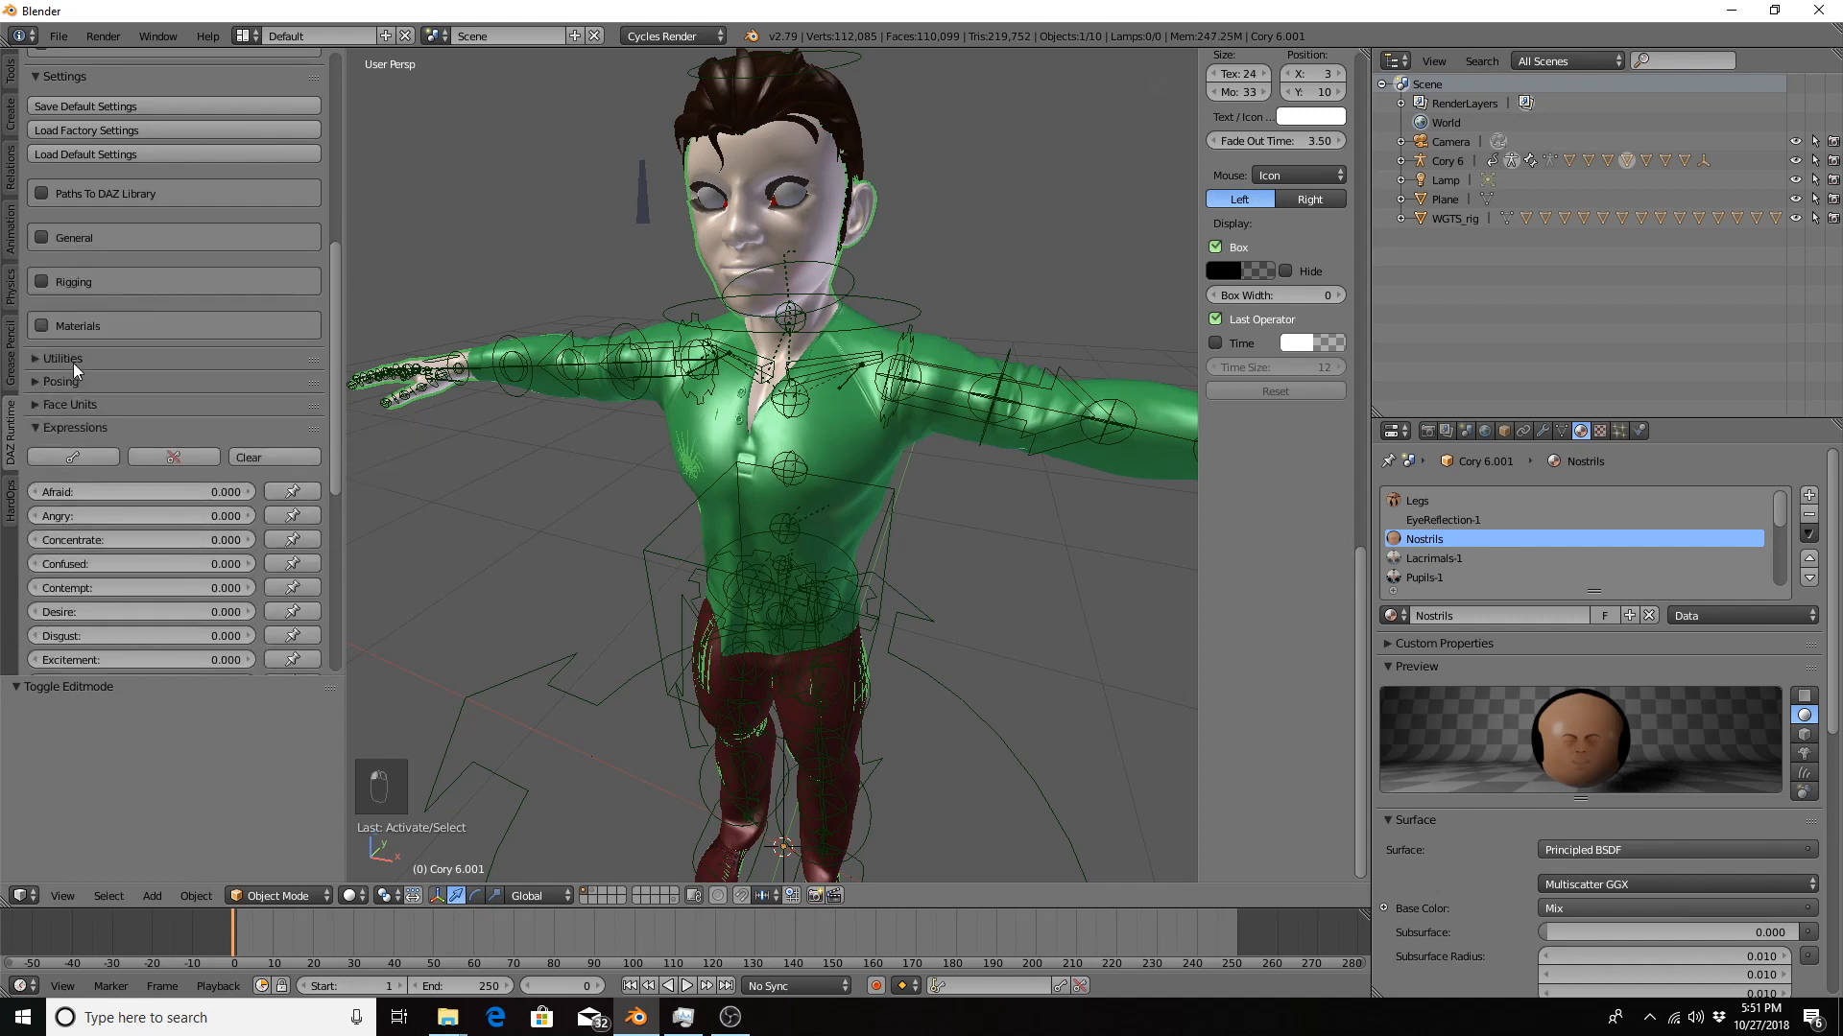
Expand the Rigging settings, examine them together with the Advanced Setup rigging options, and collapse them again.
click(77, 289)
scroll(92, 308, up, 5)
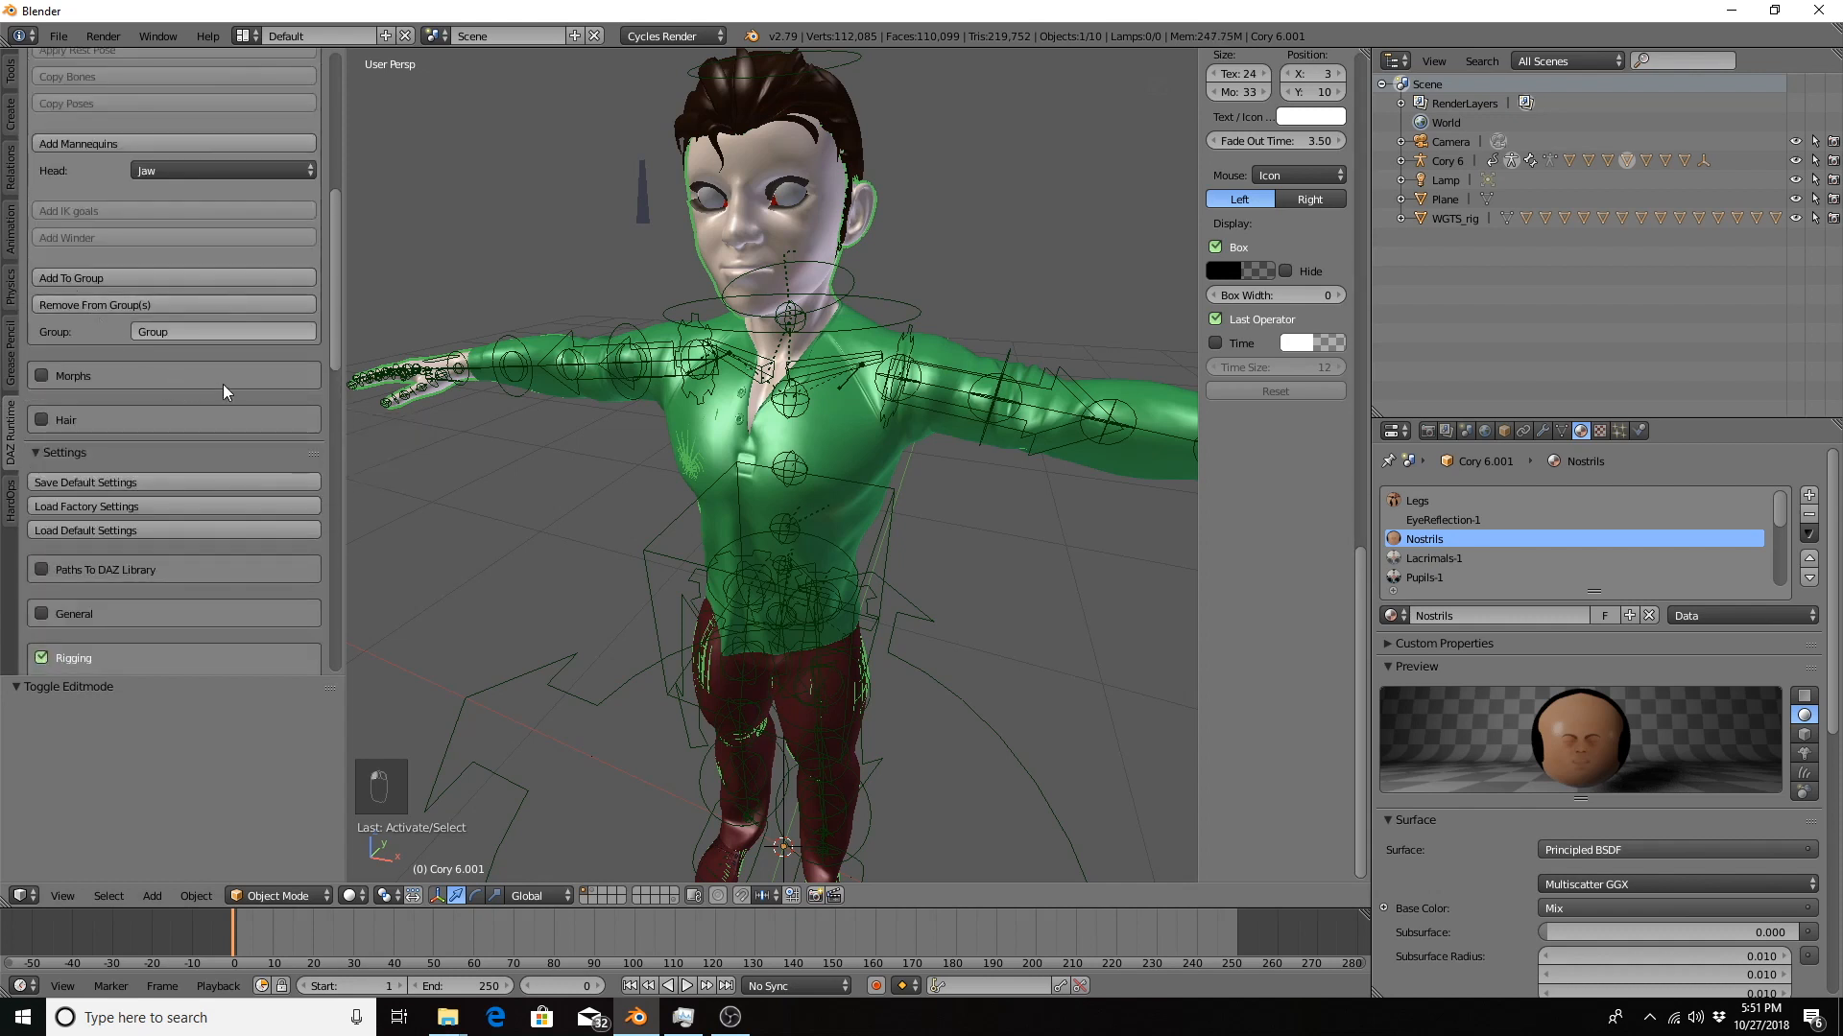
scroll(200, 251, up, 4)
scroll(199, 251, down, 7)
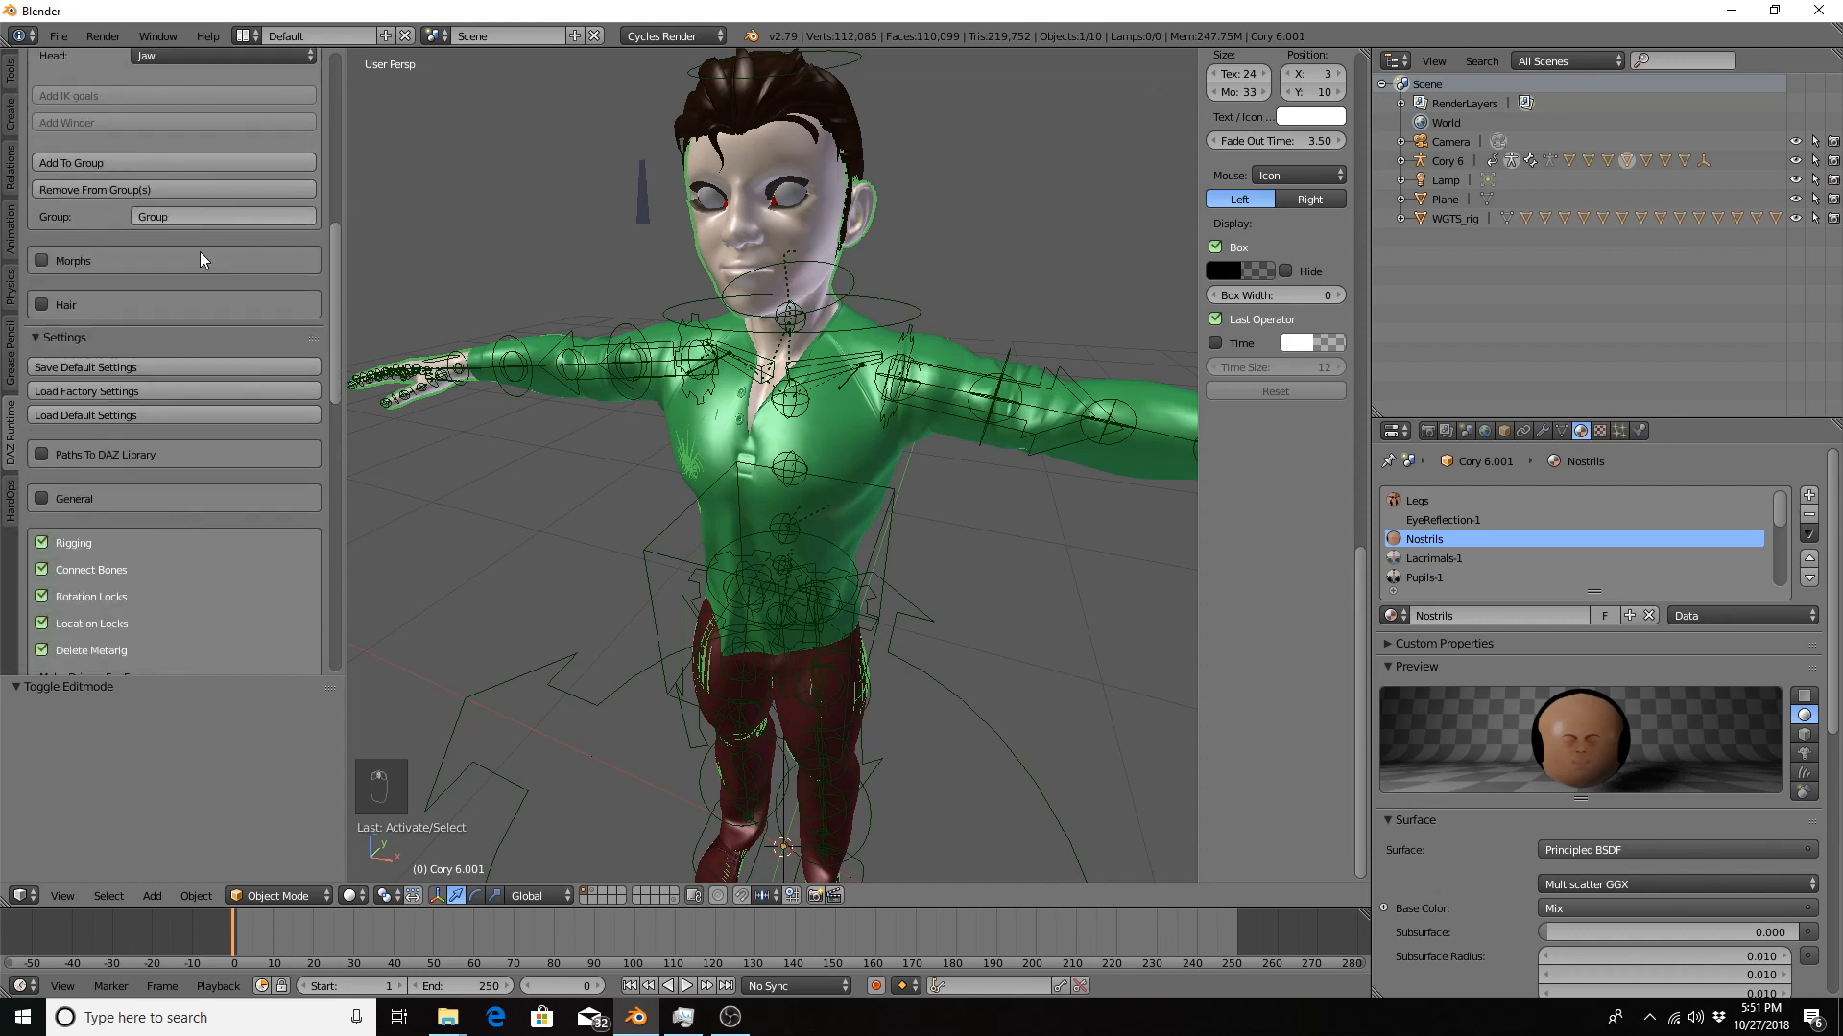
scroll(199, 252, down, 6)
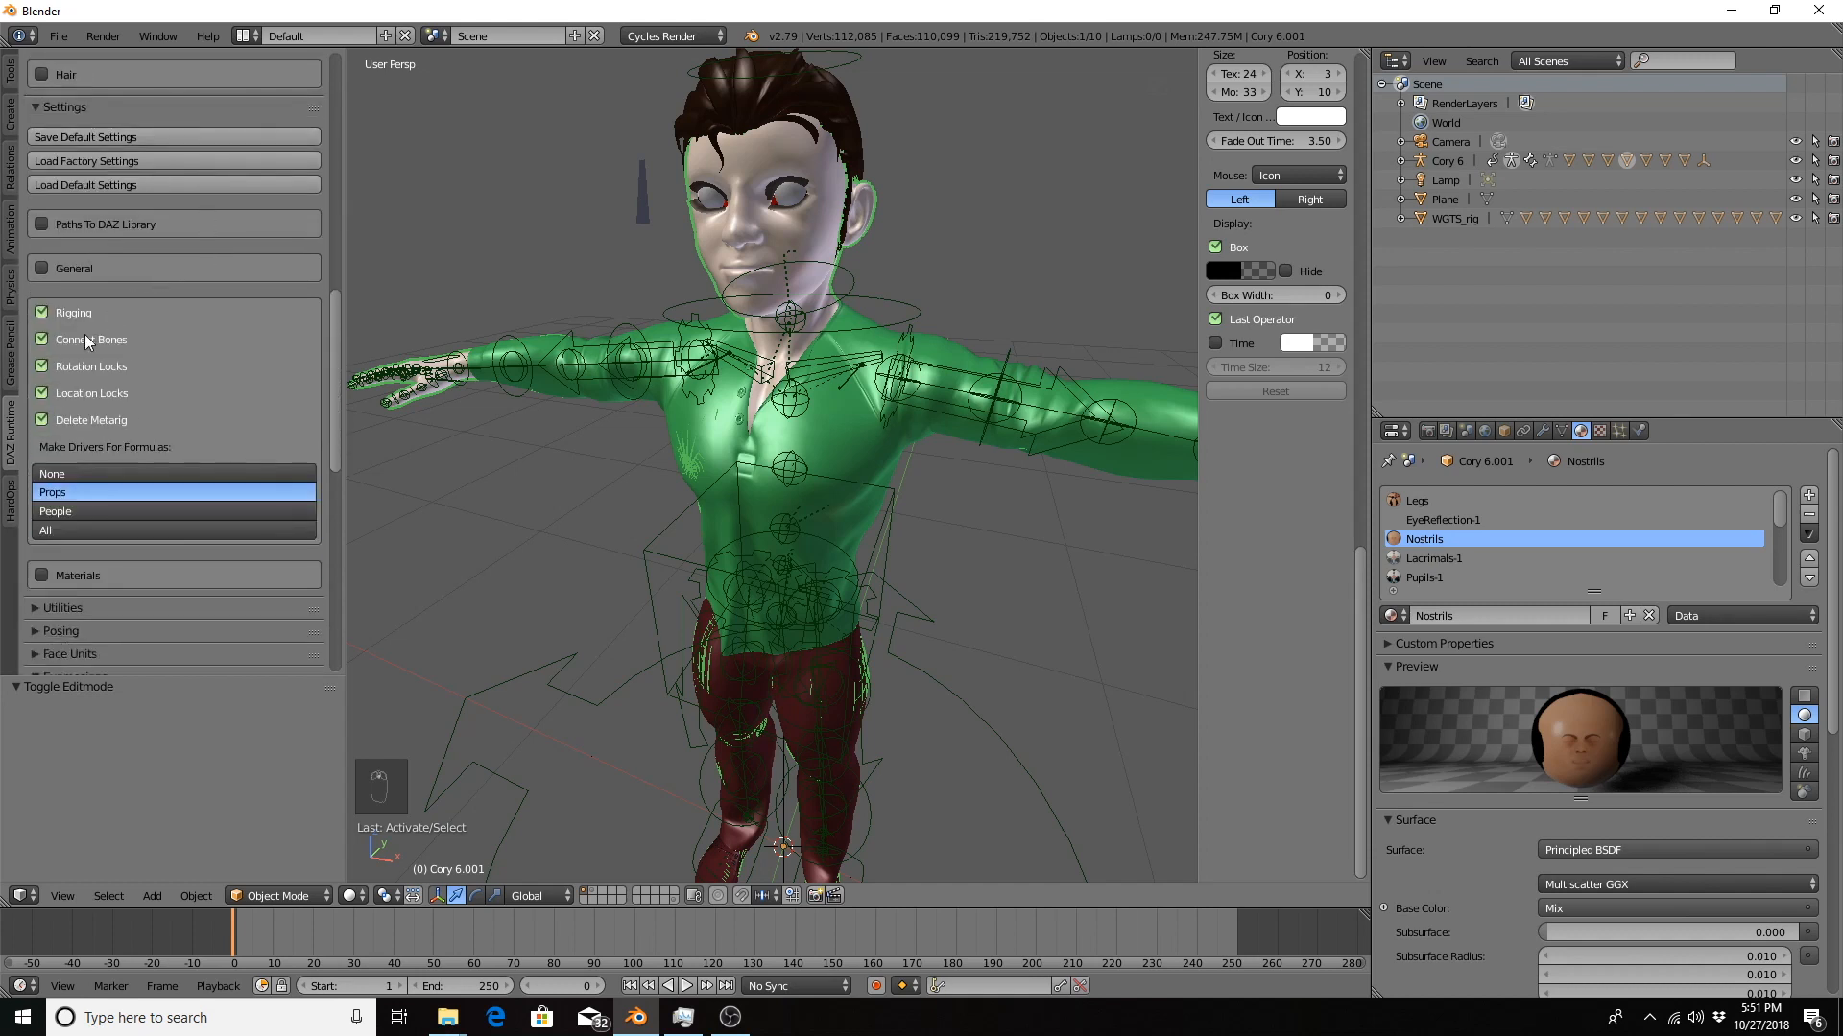
scroll(111, 342, up, 12)
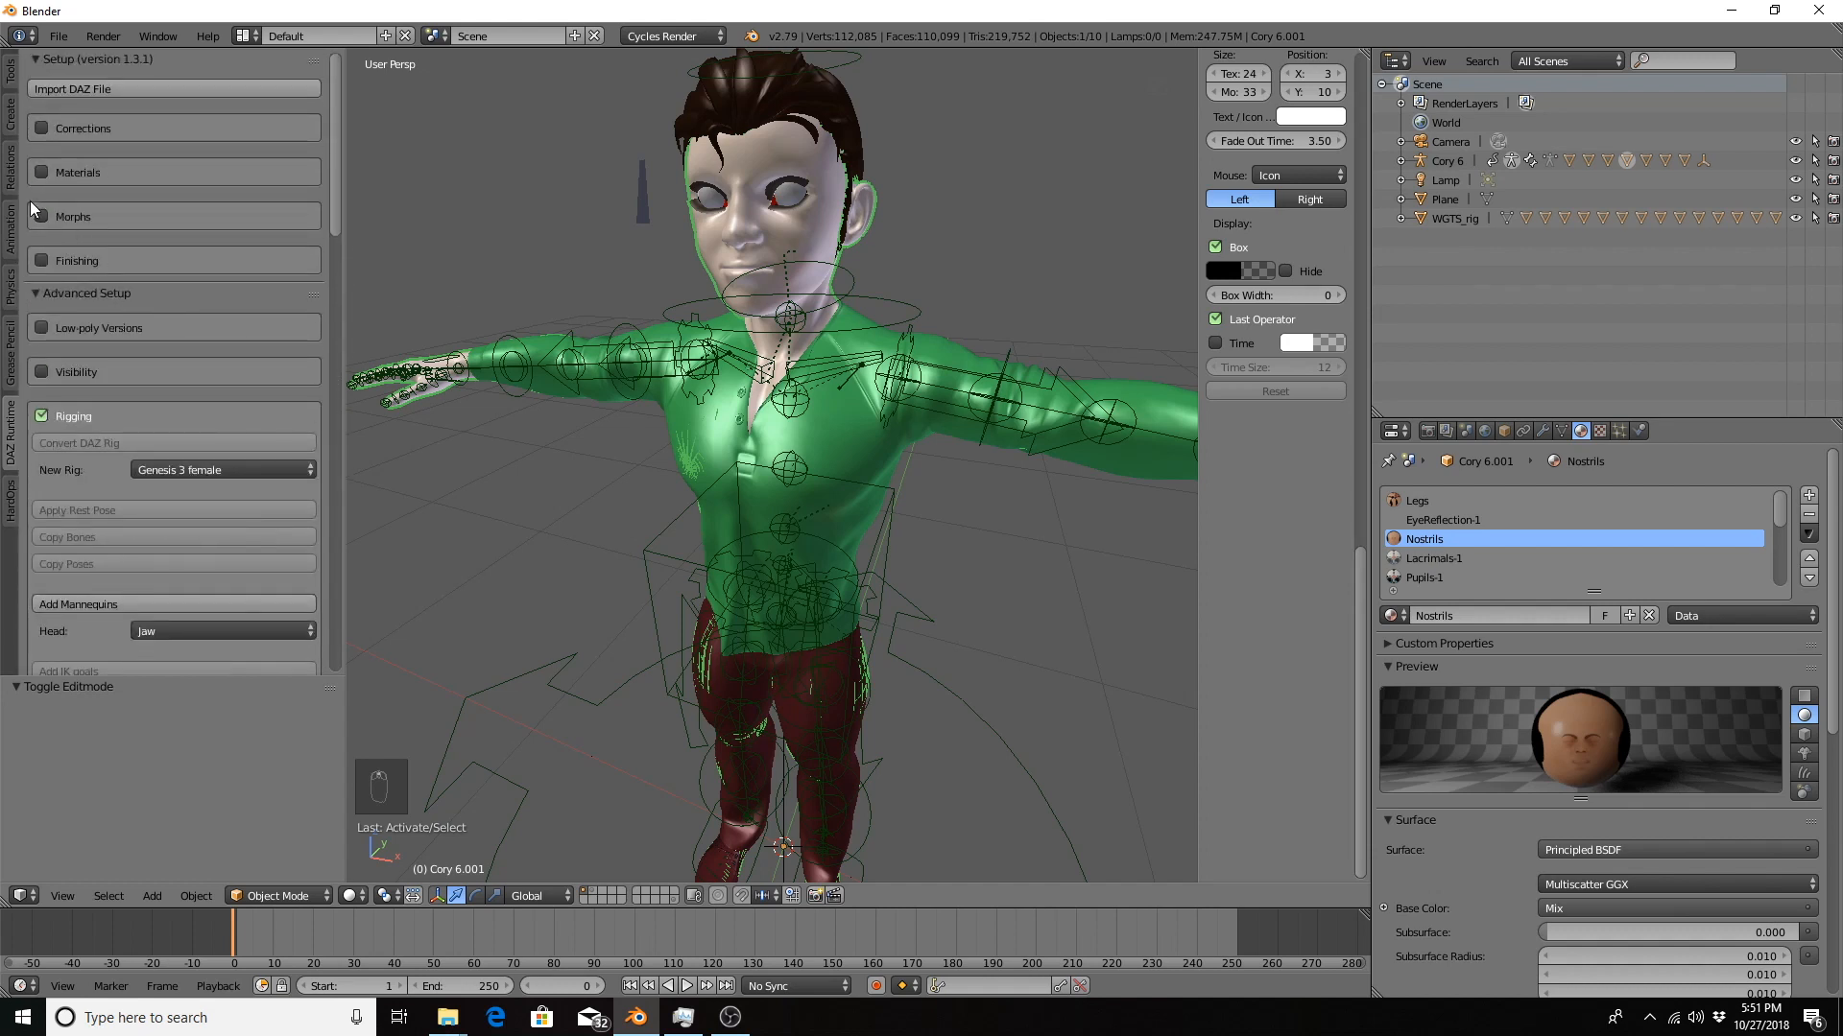
scroll(73, 405, down, 2)
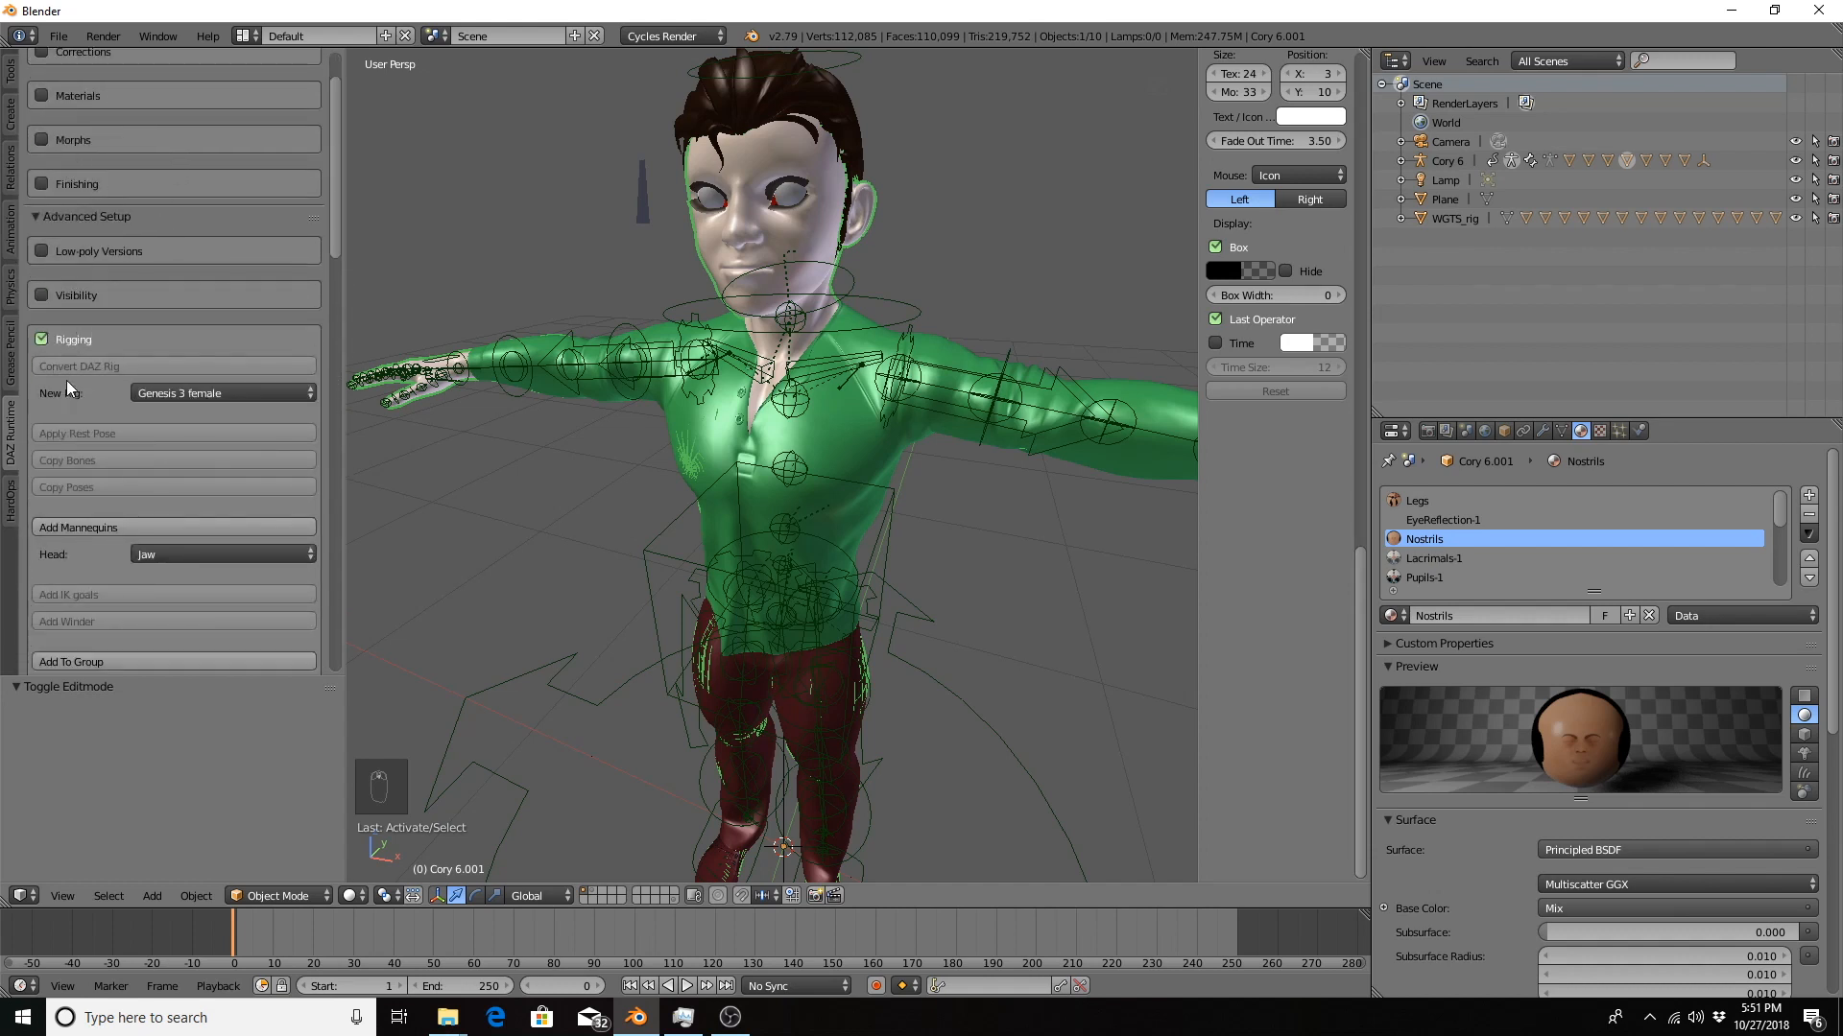
scroll(98, 309, down, 13)
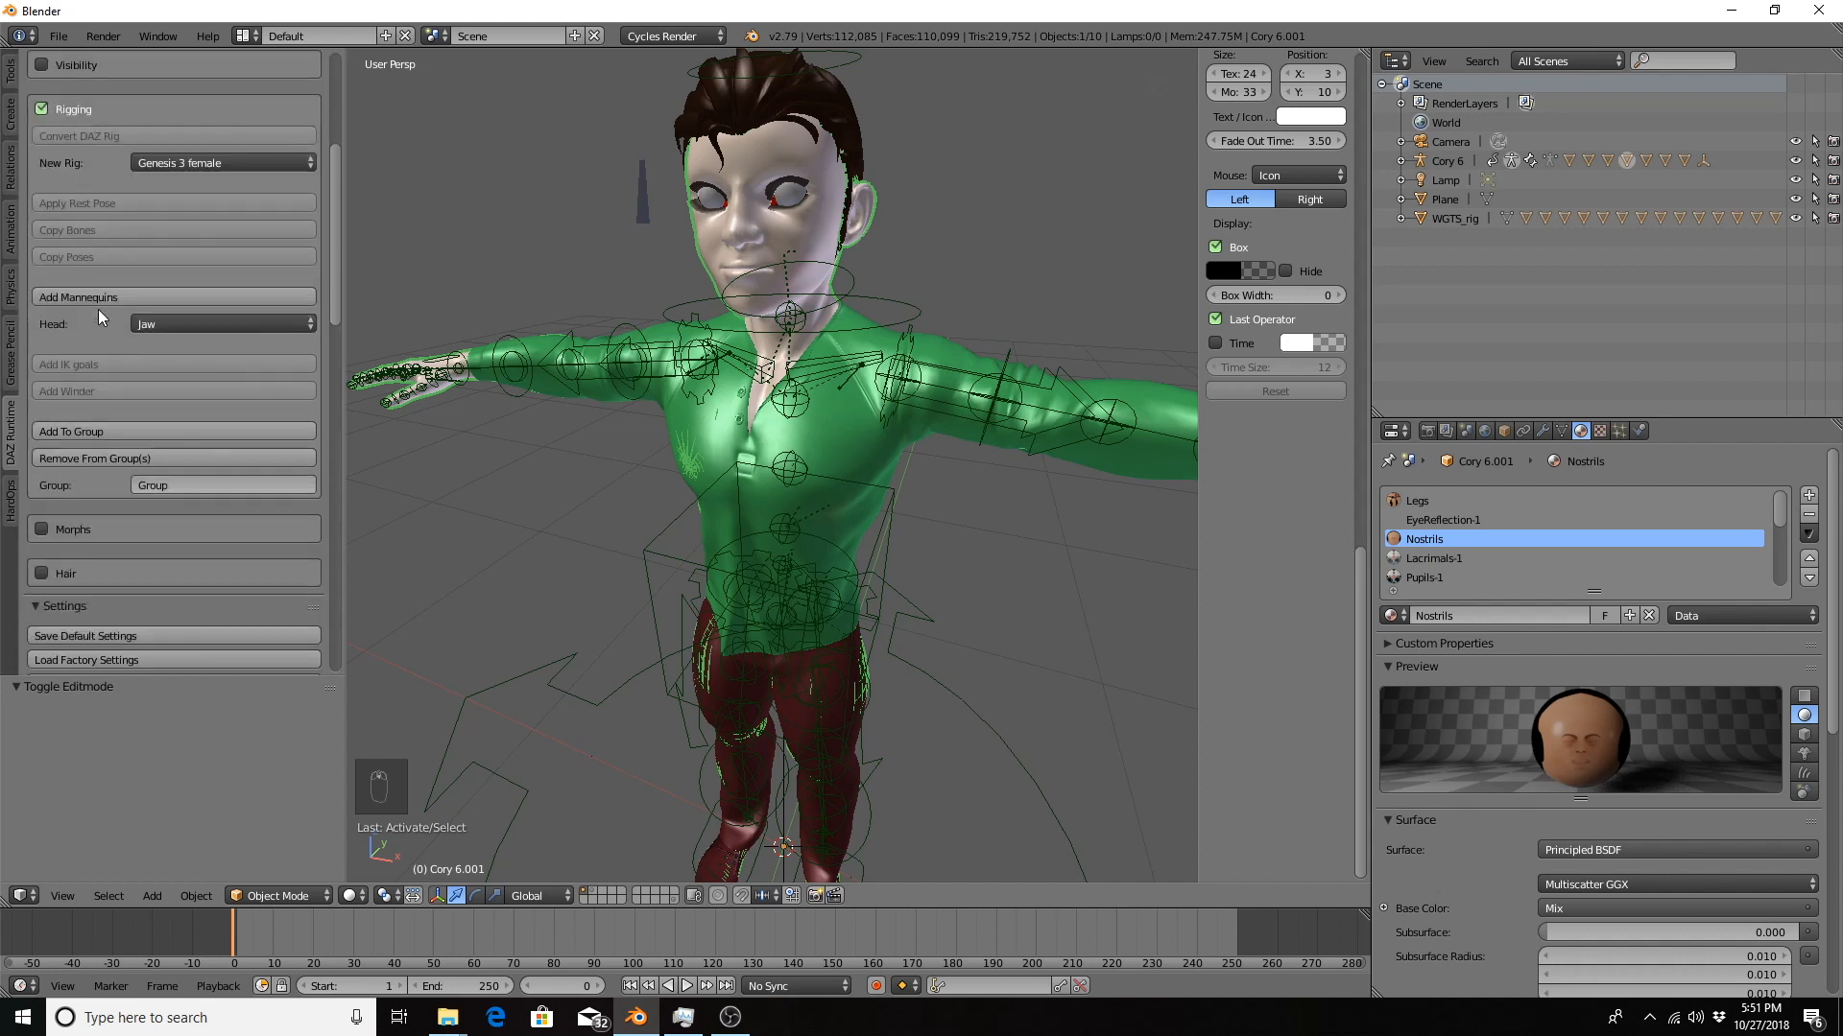
scroll(72, 336, down, 5)
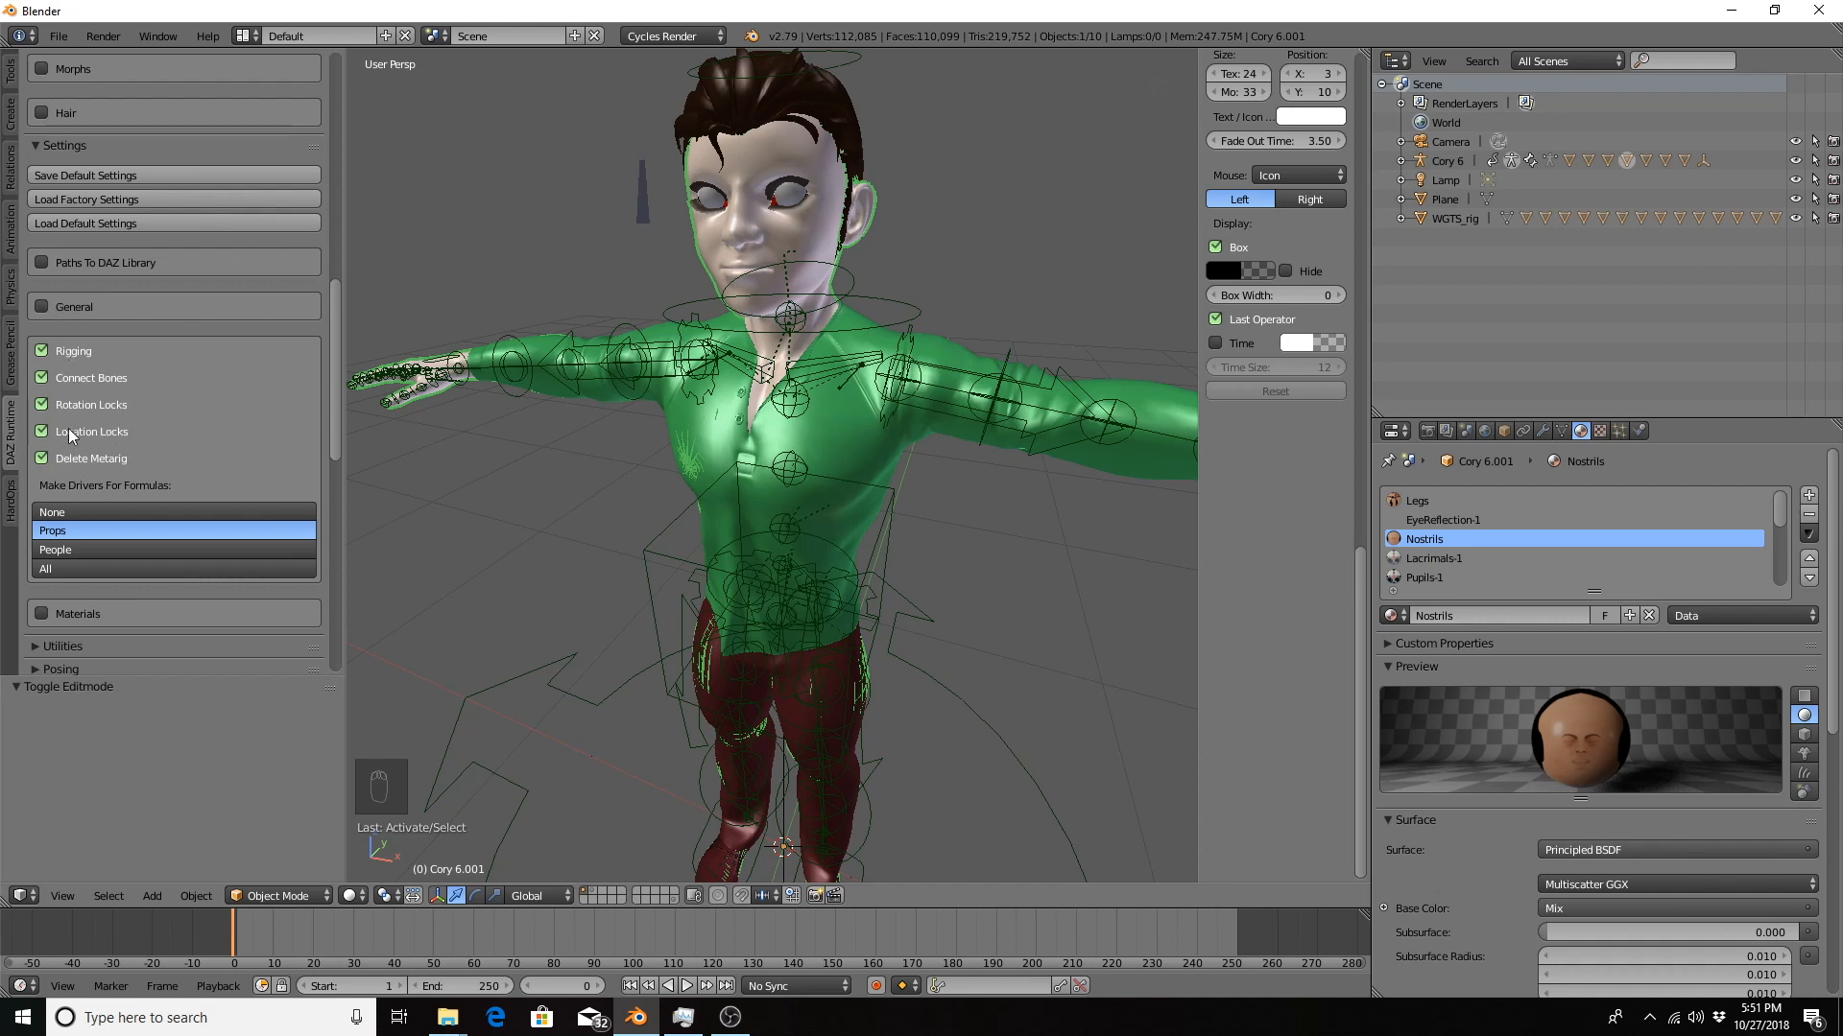
click(39, 347)
Expand the Materials settings, examine the material toggles, shader and roughness options, and collapse them again.
scroll(92, 280, down, 10)
scroll(94, 280, up, 4)
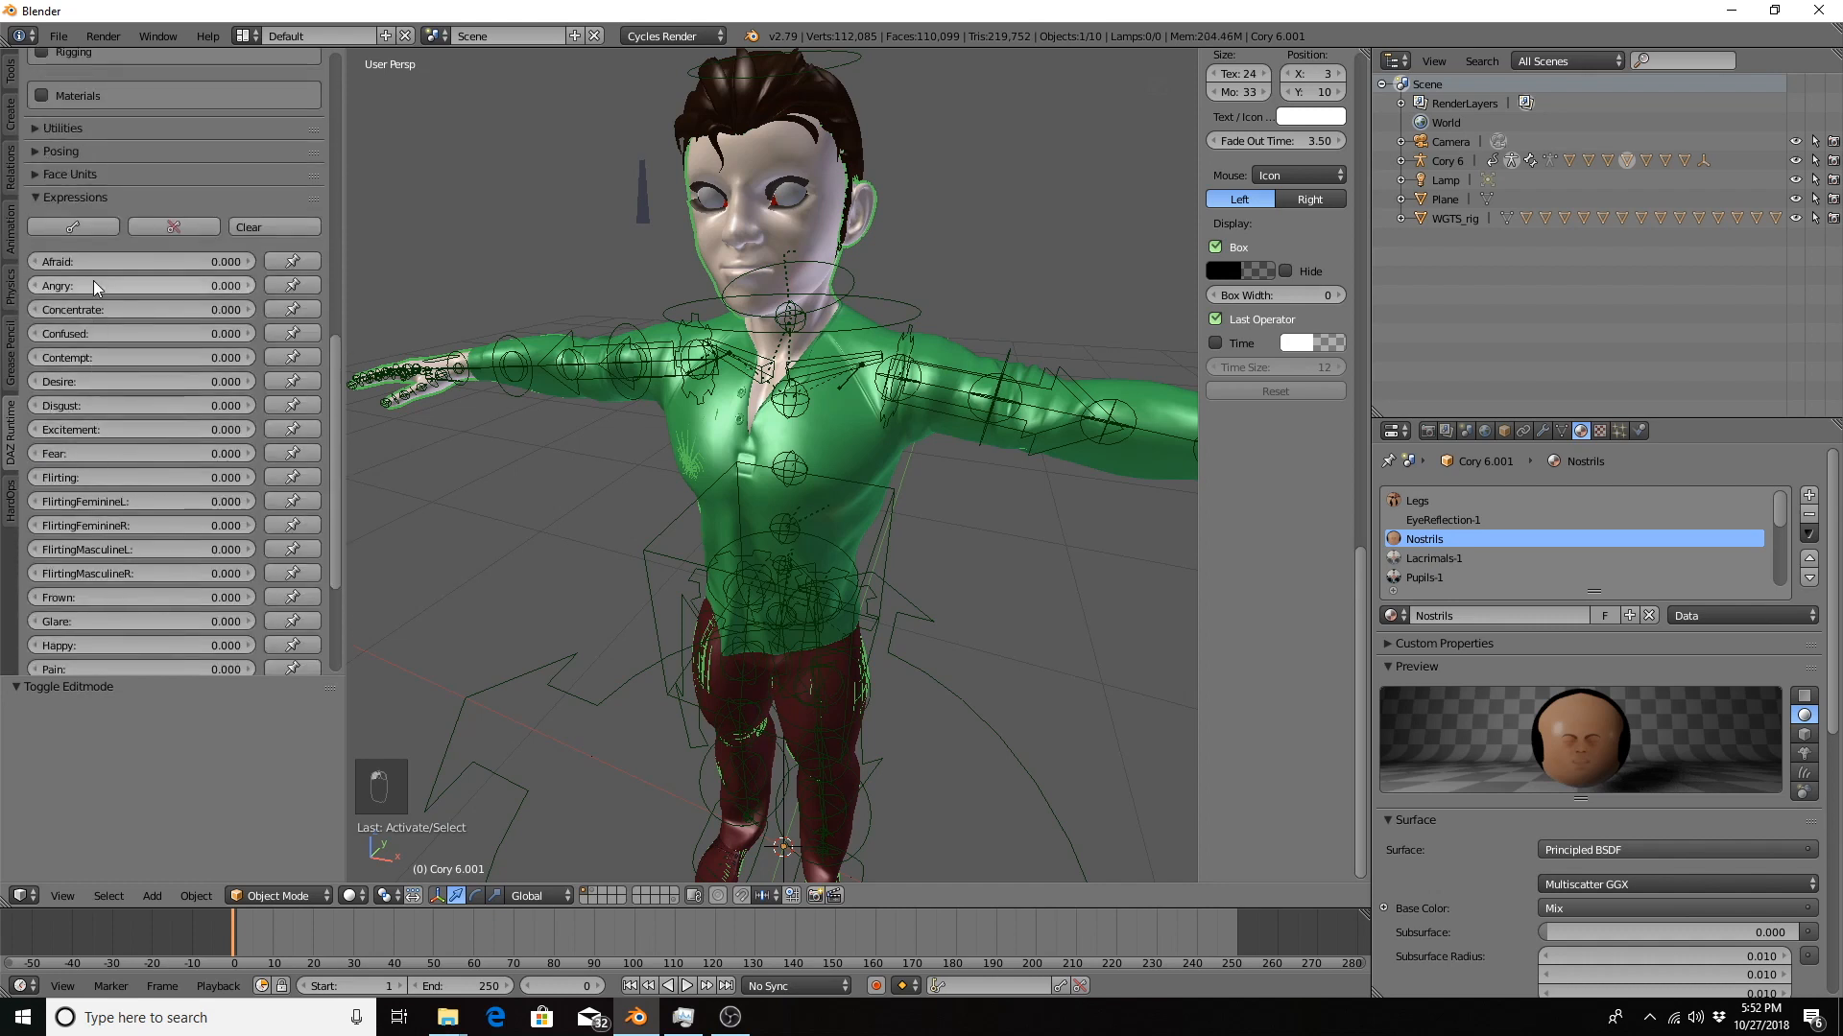
scroll(63, 229, up, 2)
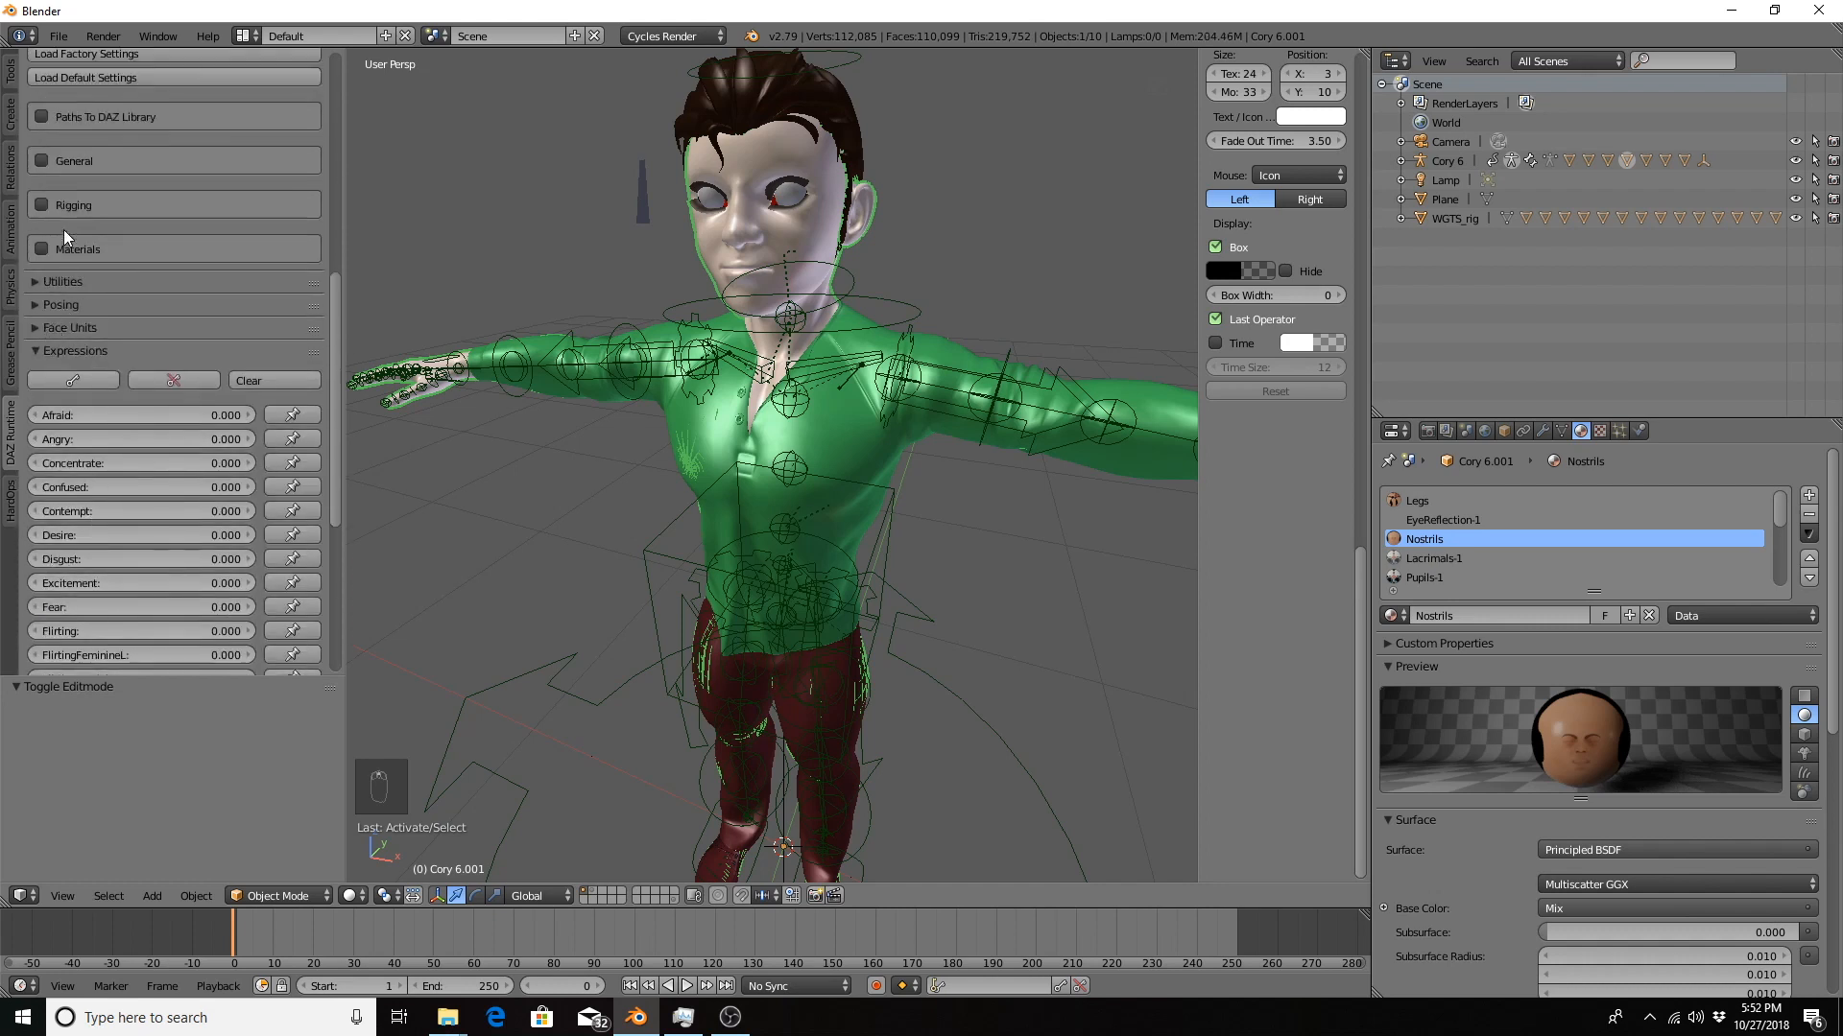
scroll(75, 281, up, 3)
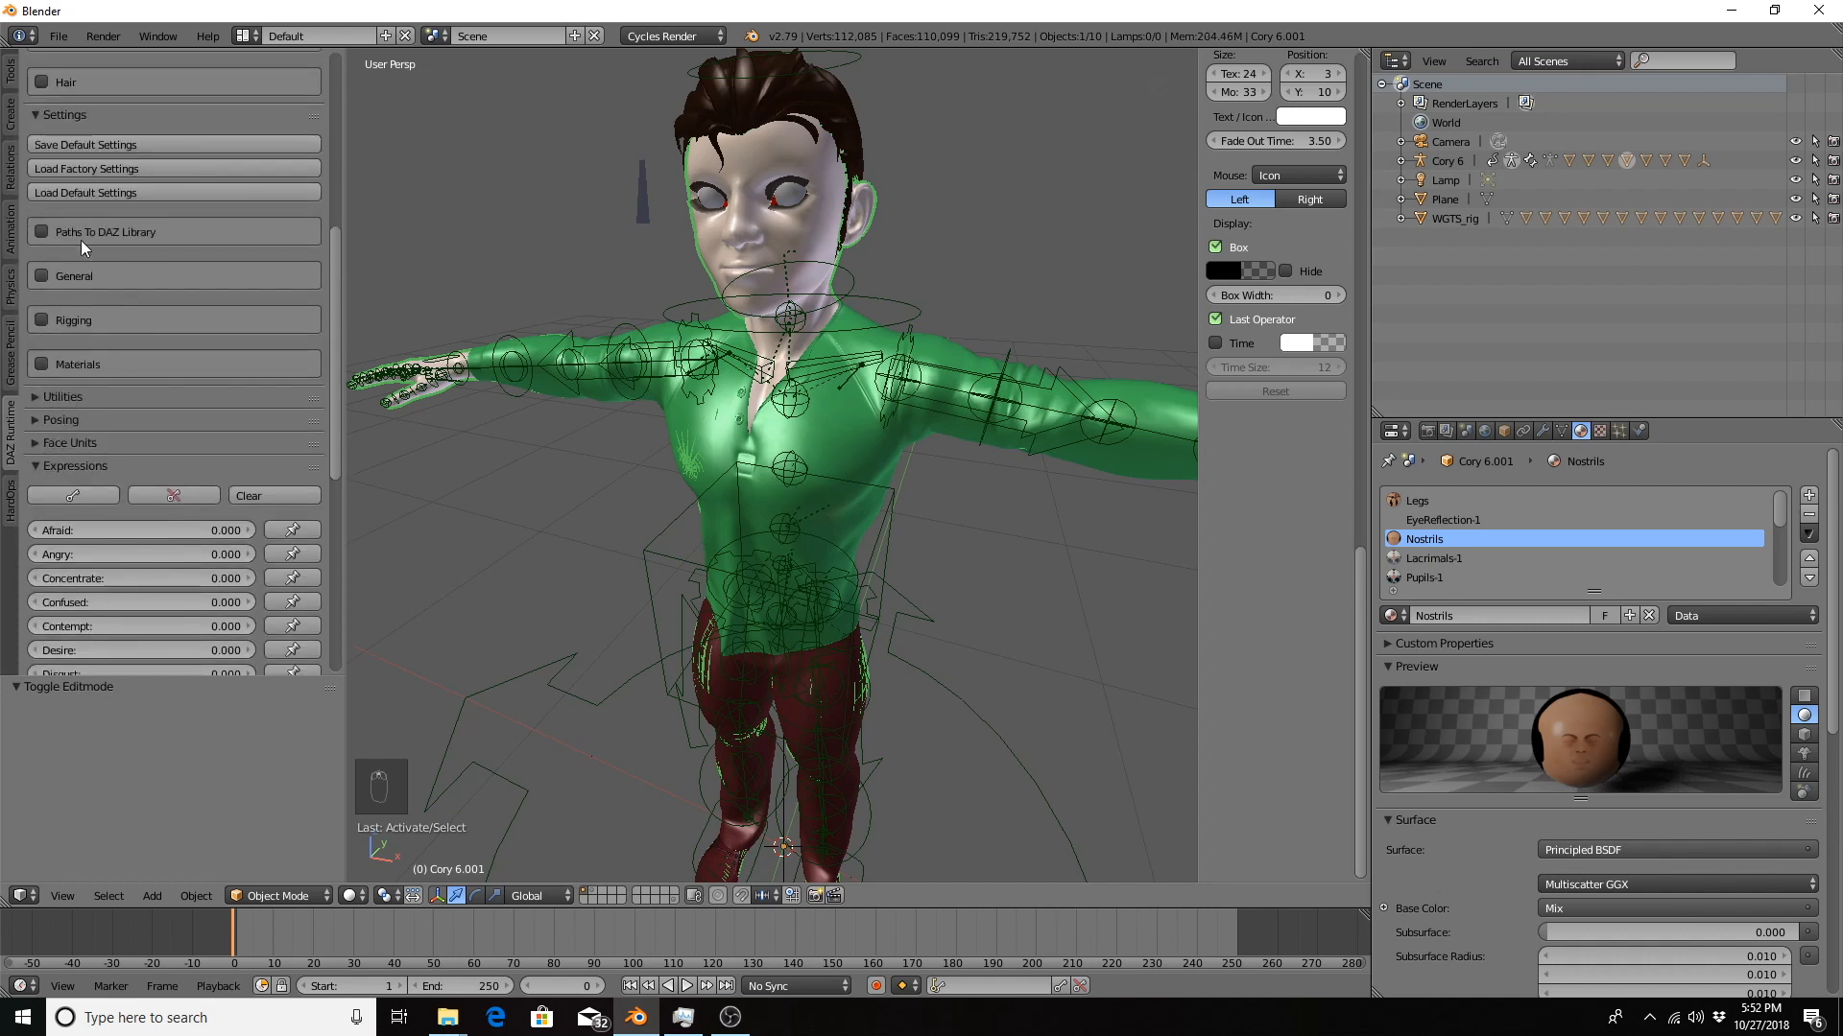
click(54, 365)
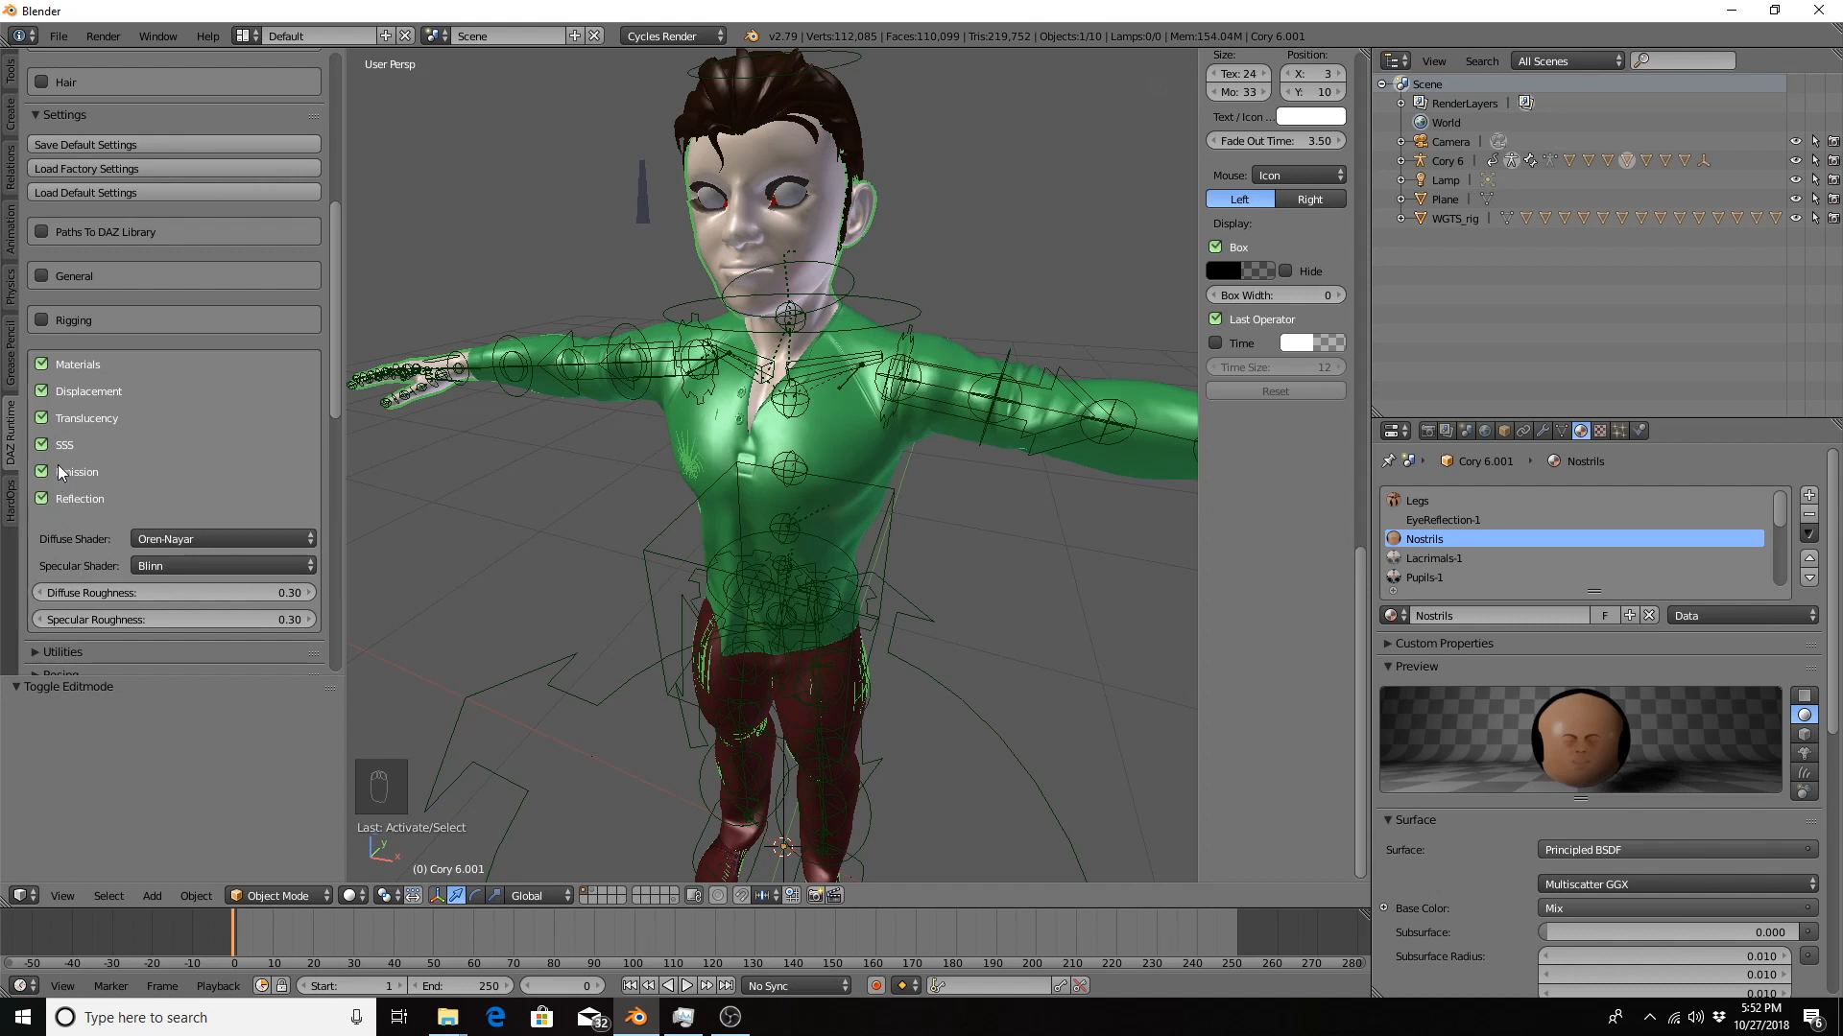
click(54, 365)
Expand Utilities, examine the active object's information and the utility tools, and collapse the section again.
scroll(122, 457, down, 3)
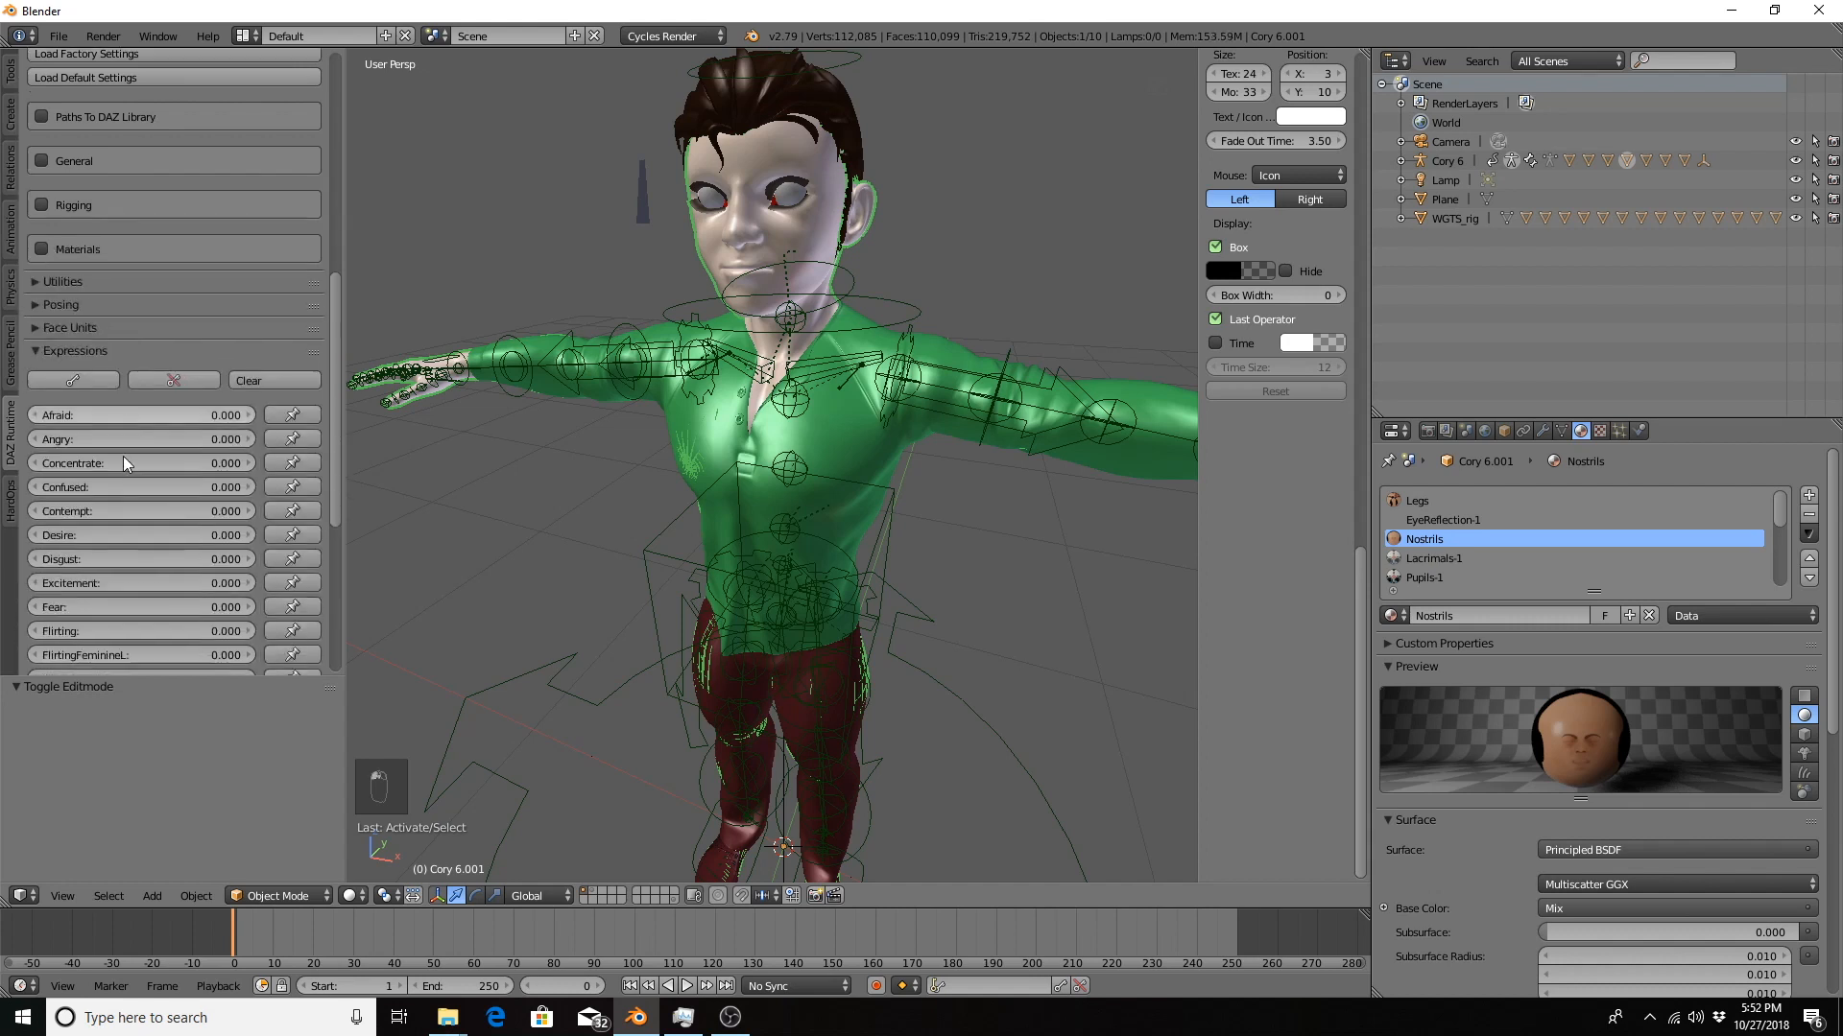
click(62, 281)
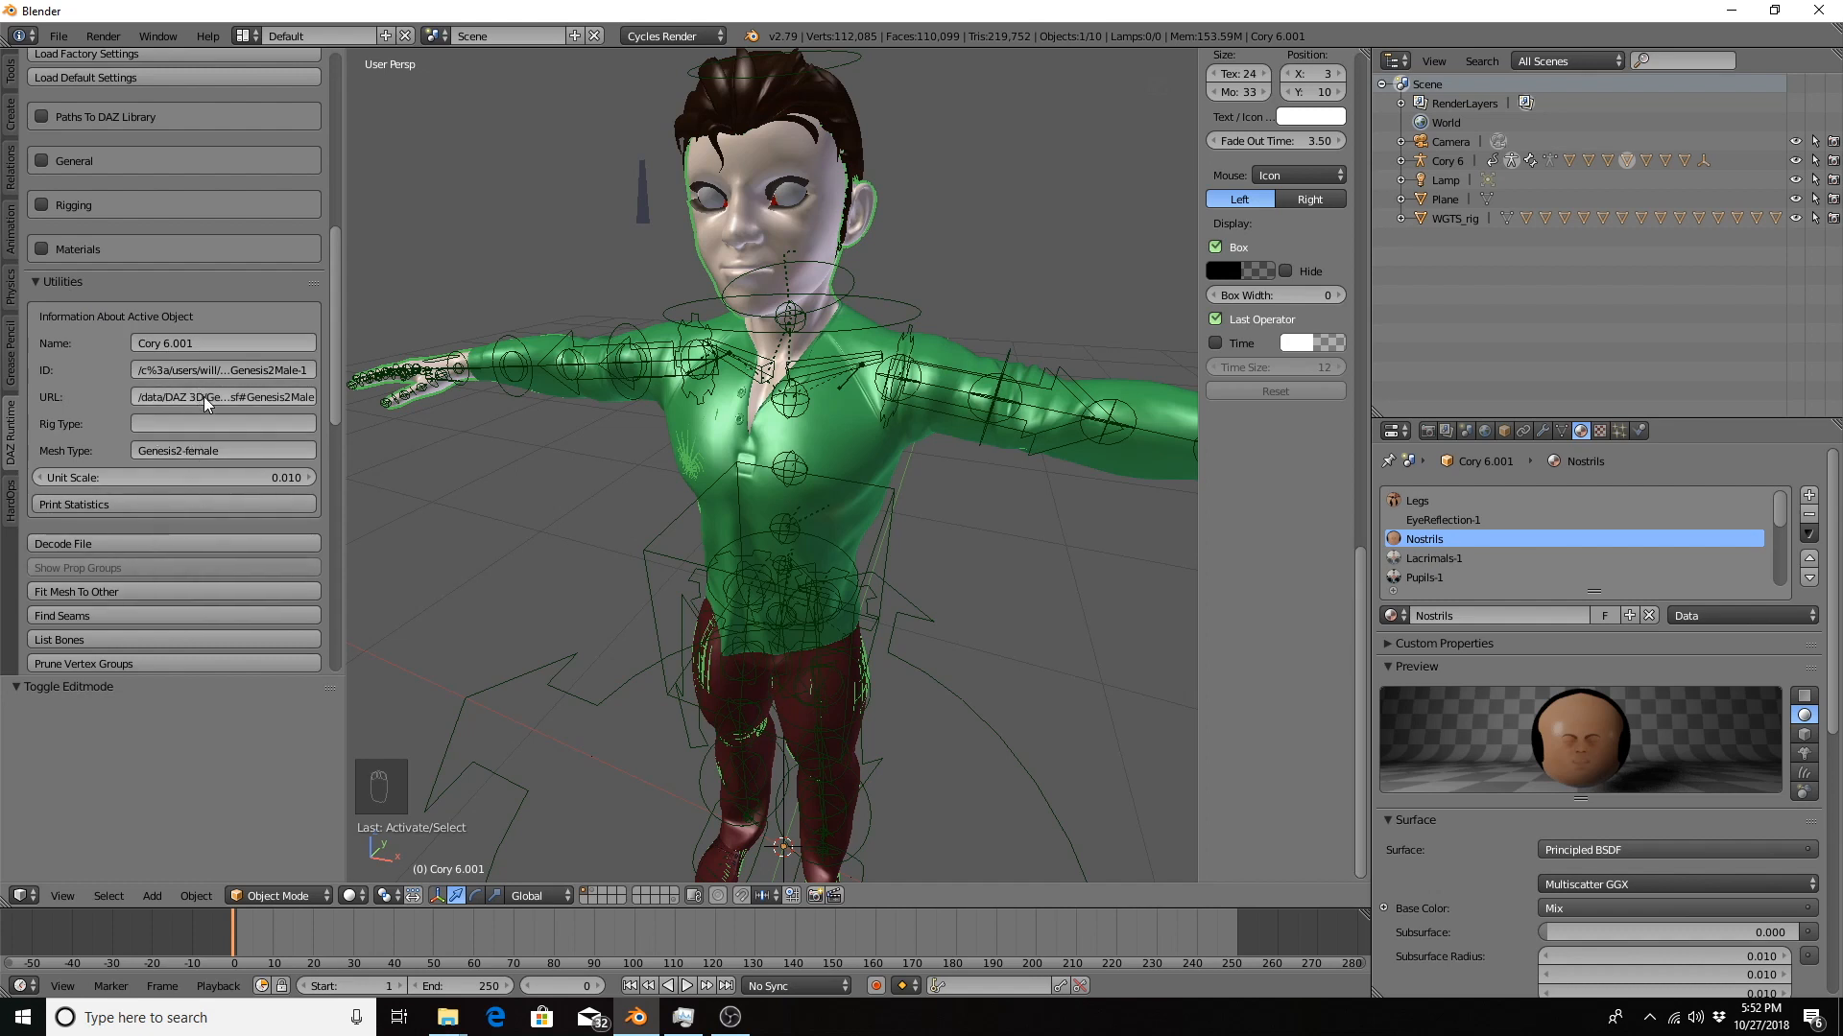
scroll(203, 395, down, 5)
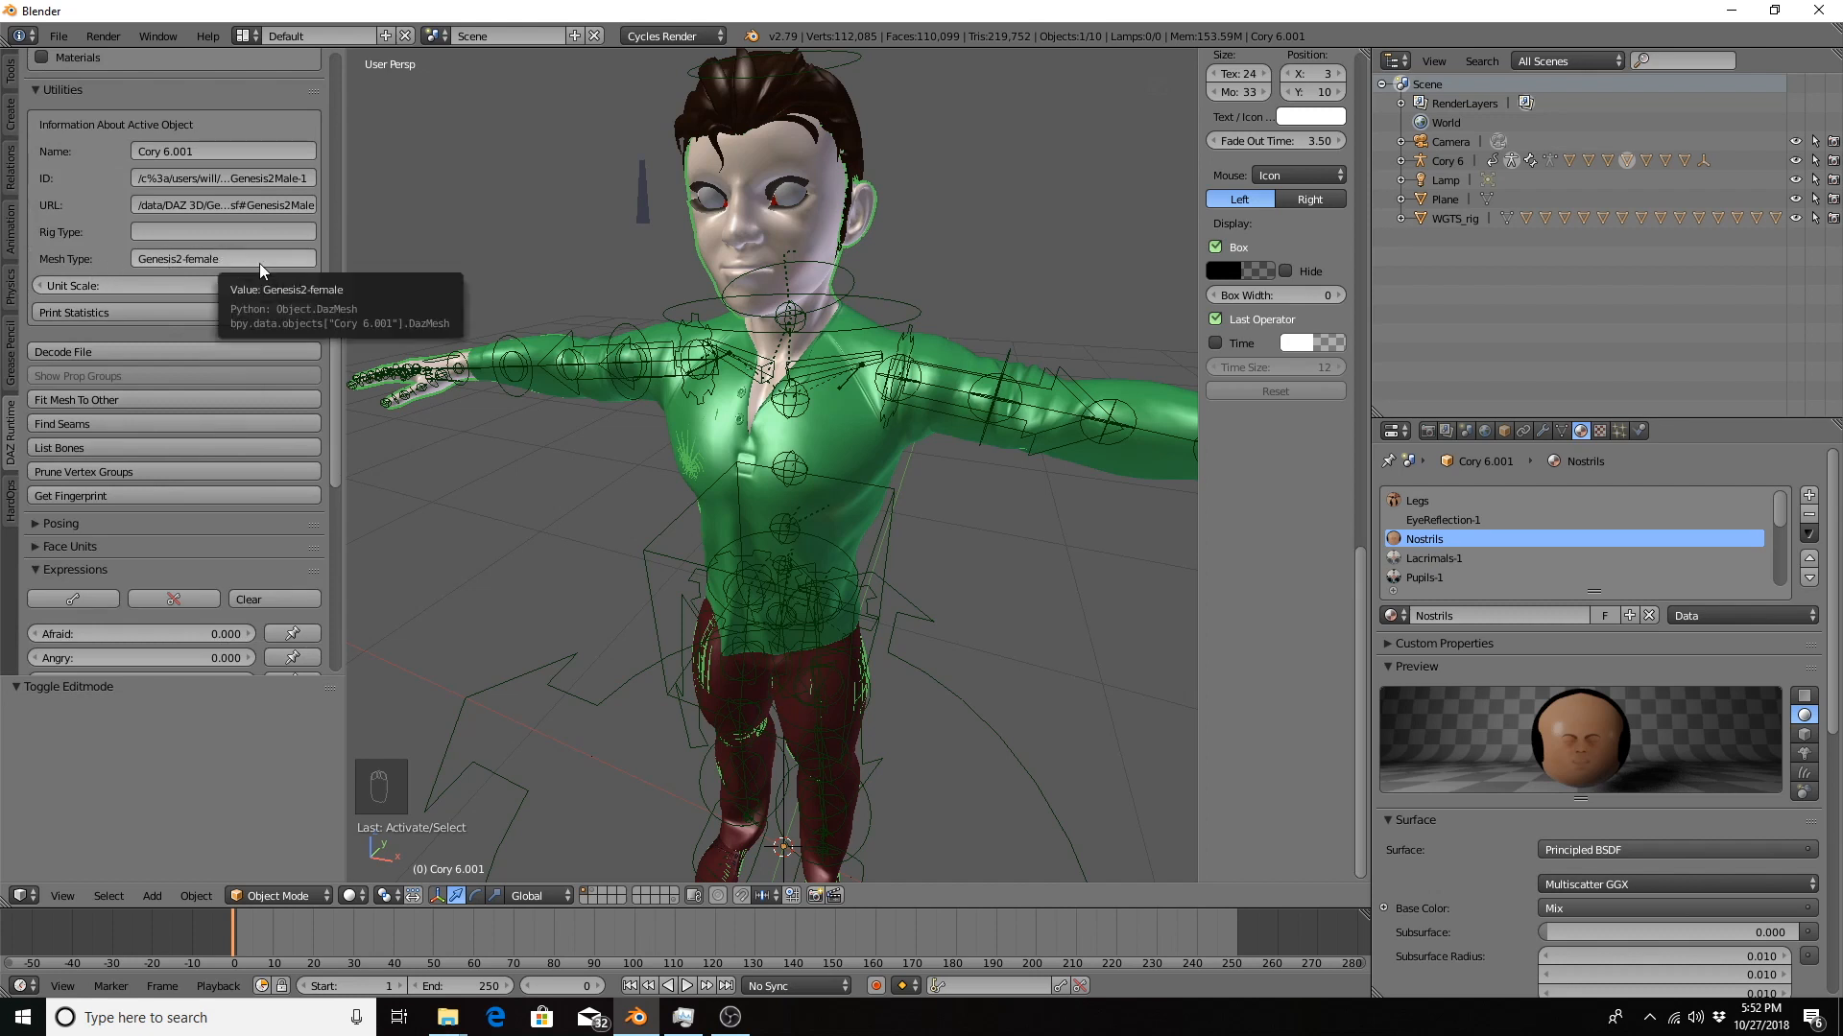
scroll(174, 257, up, 4)
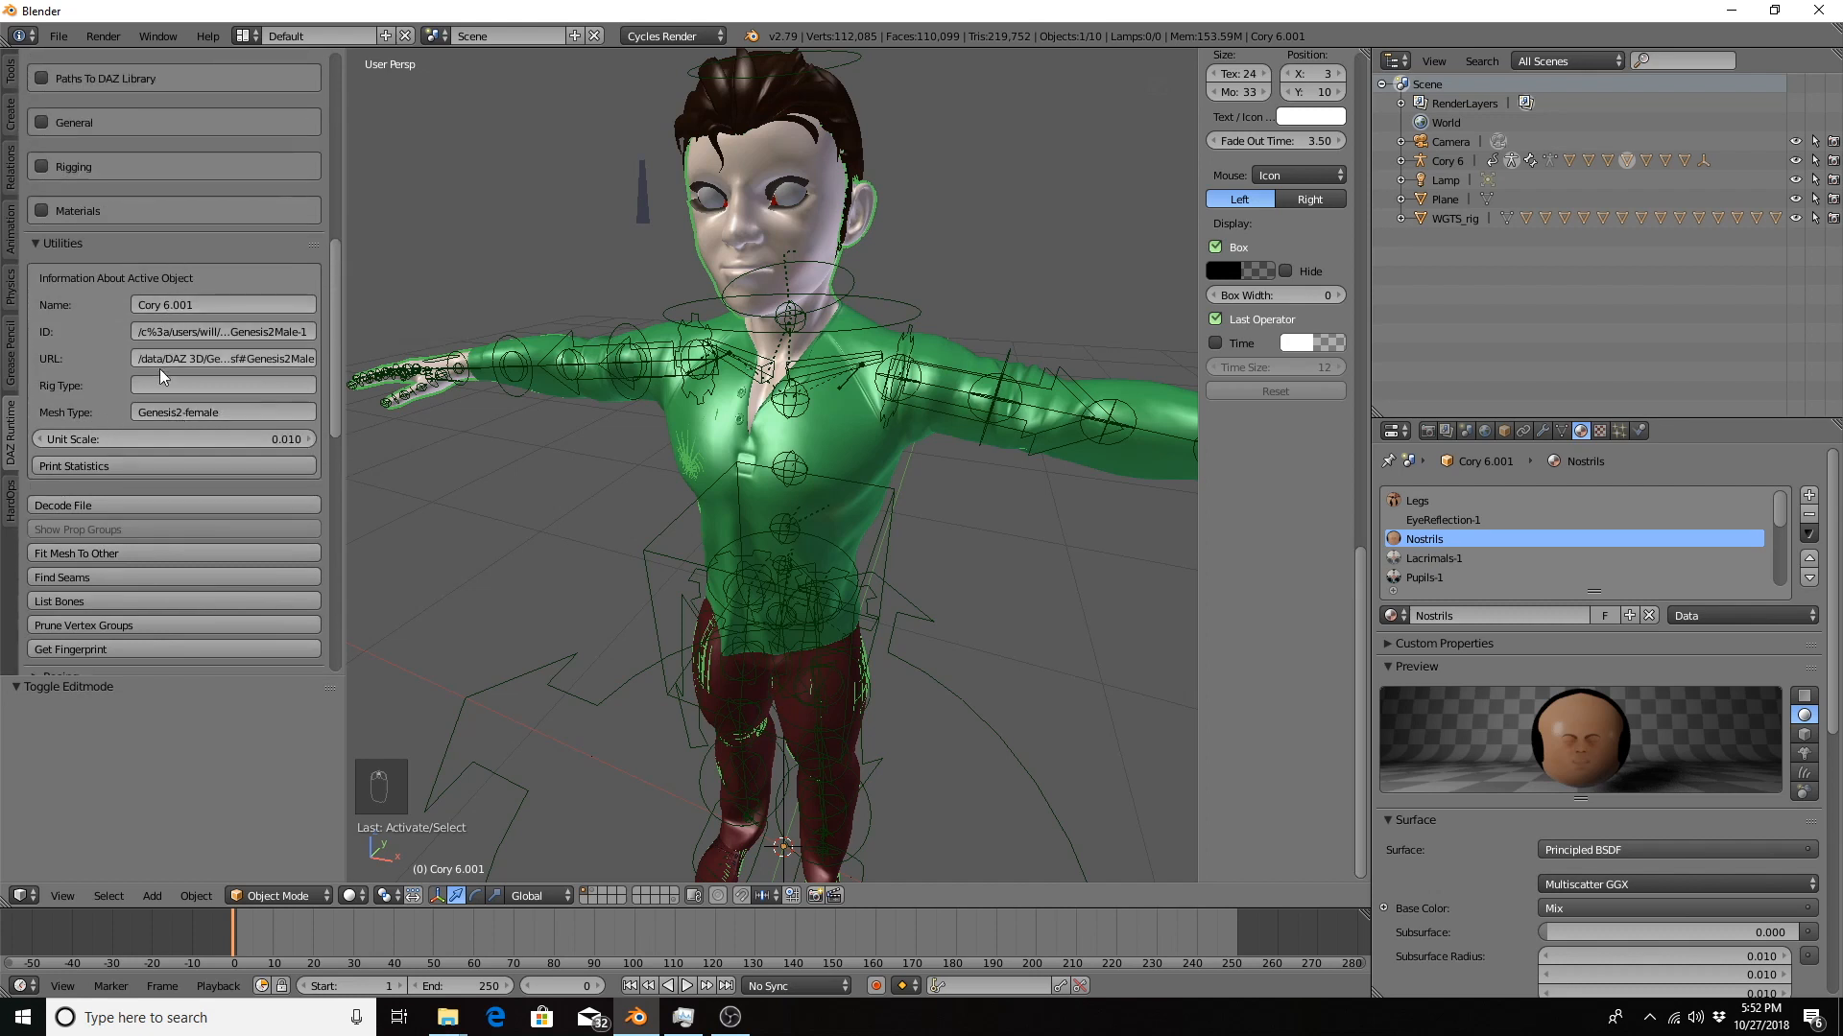
scroll(200, 325, down, 2)
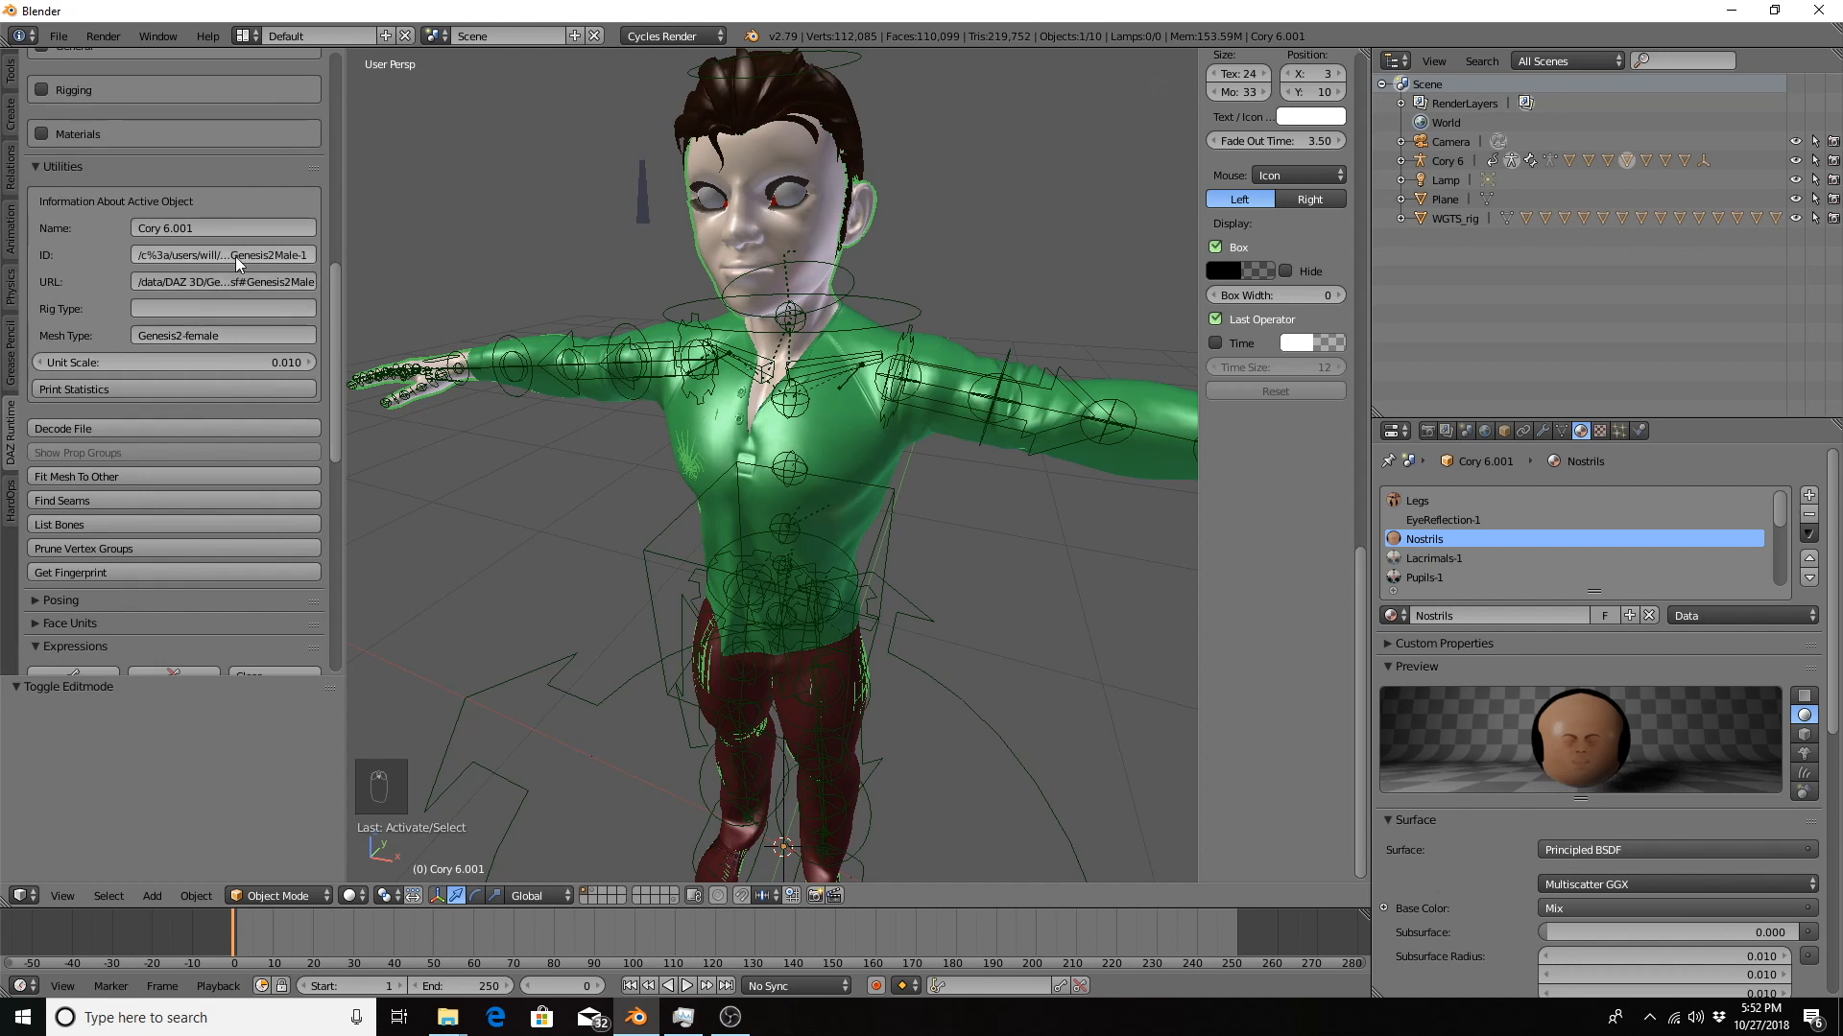
scroll(140, 432, down, 2)
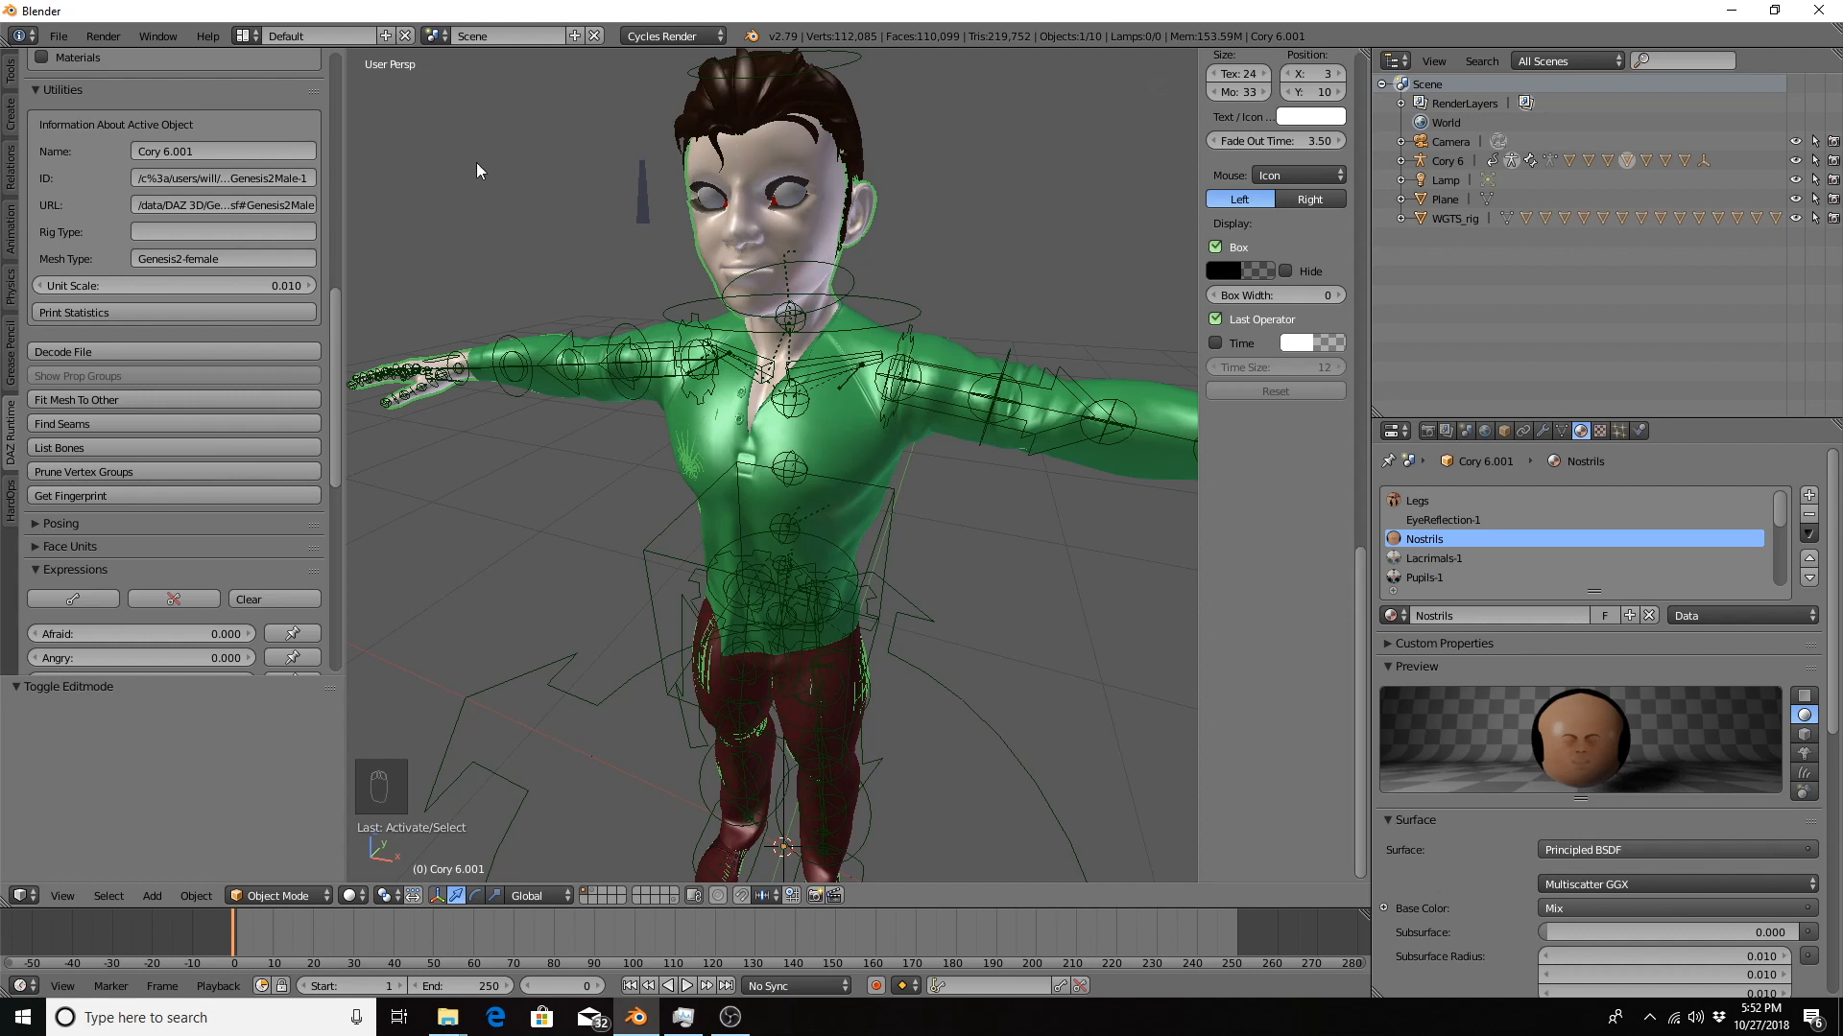
scroll(137, 344, up, 4)
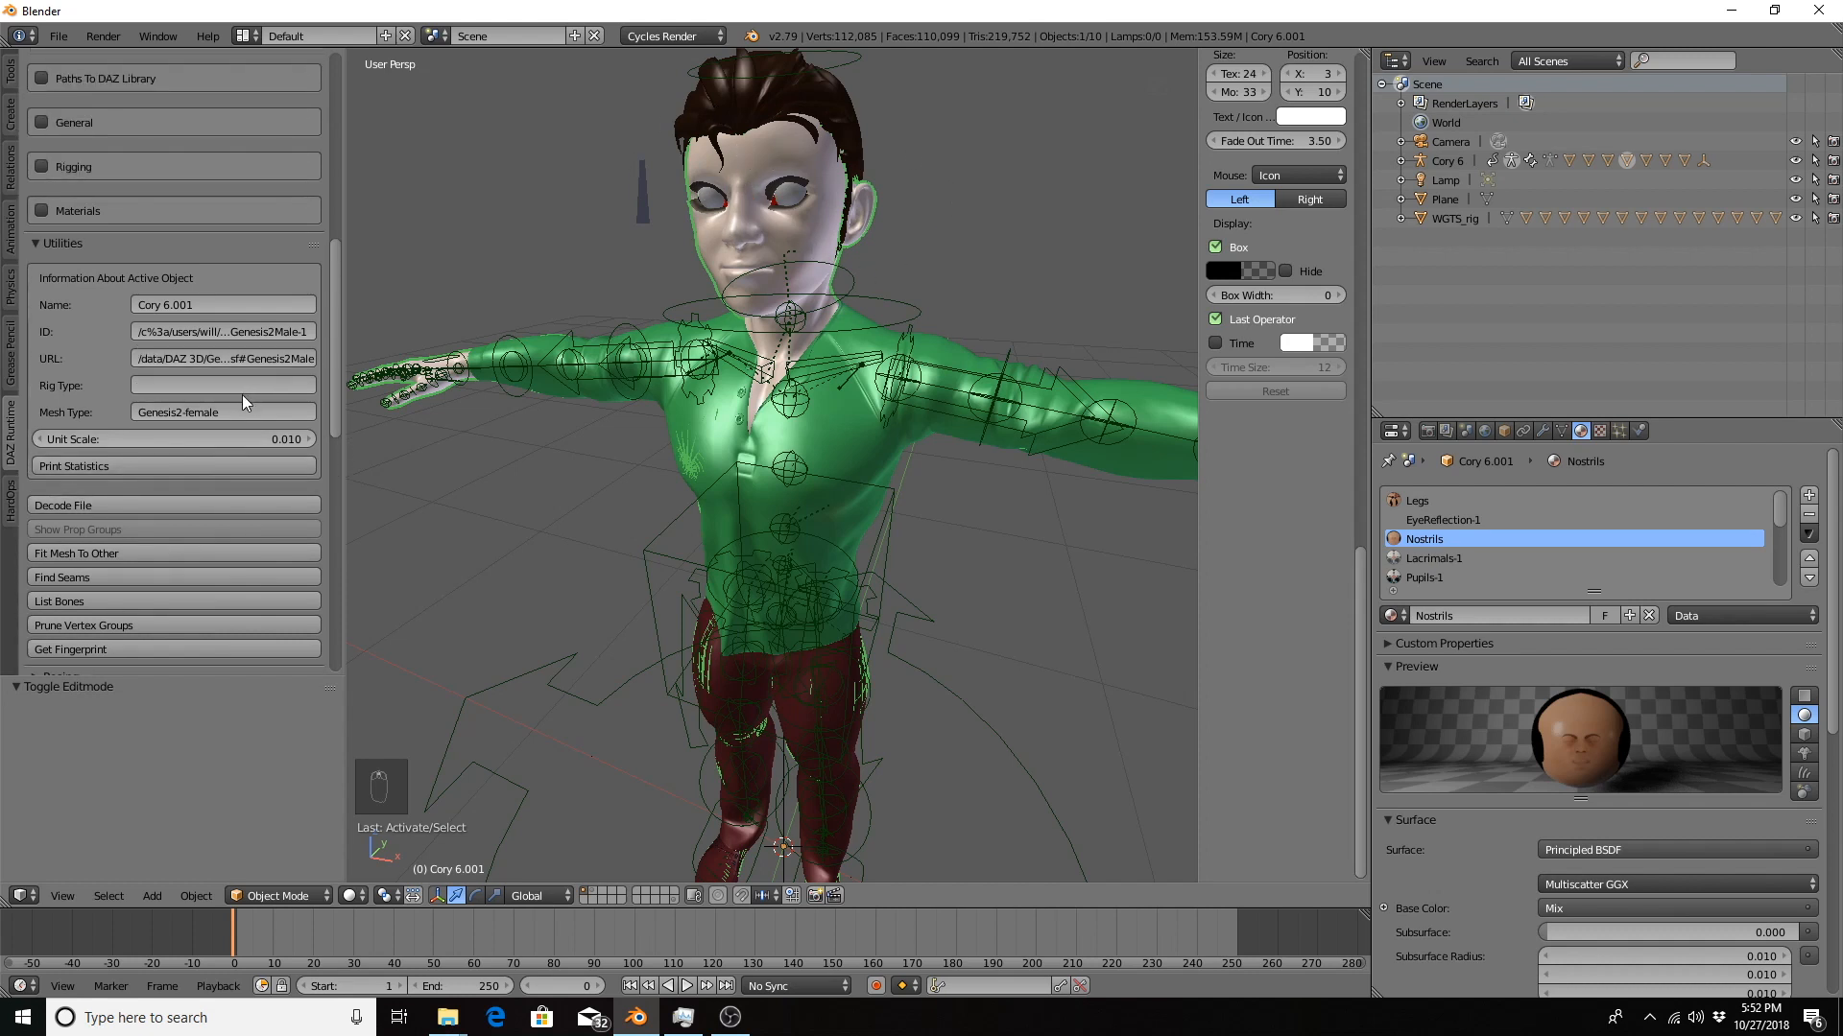
scroll(235, 393, up, 3)
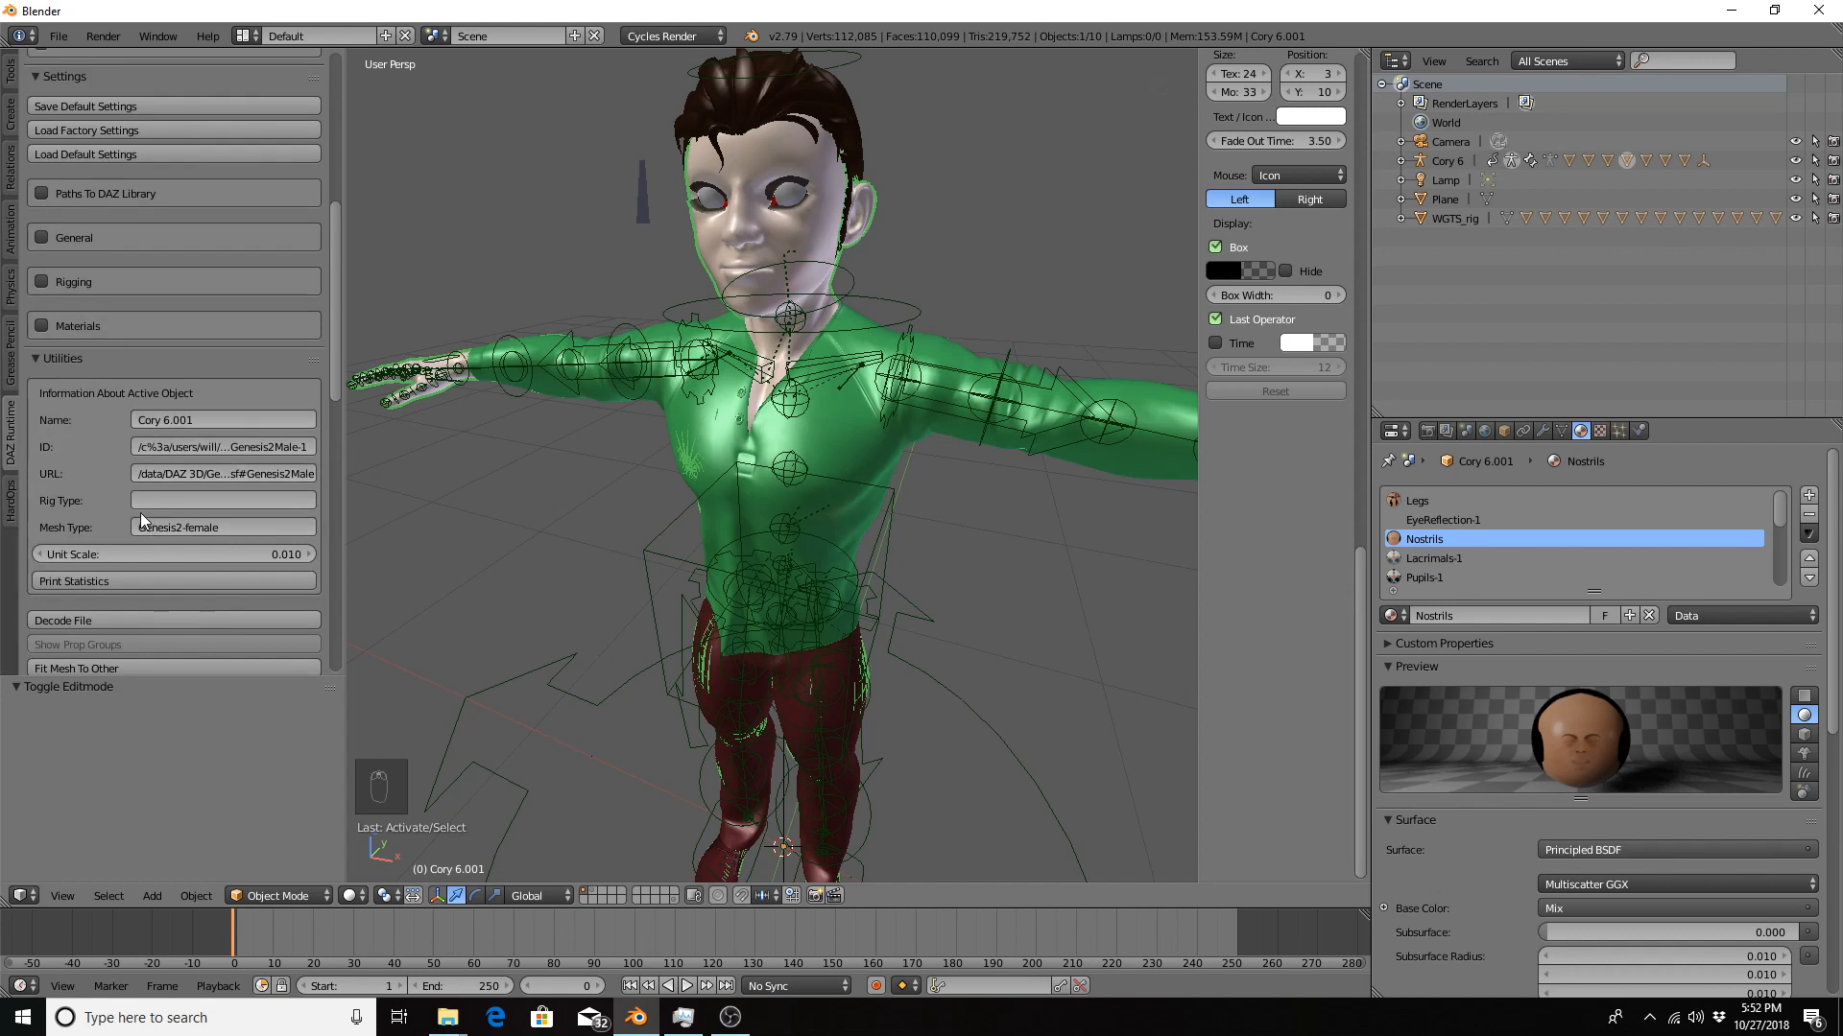
click(48, 358)
Expand Posing, select the Cory 6 armature, and import the pose Talking.duf from the recent Poses folder.
click(71, 382)
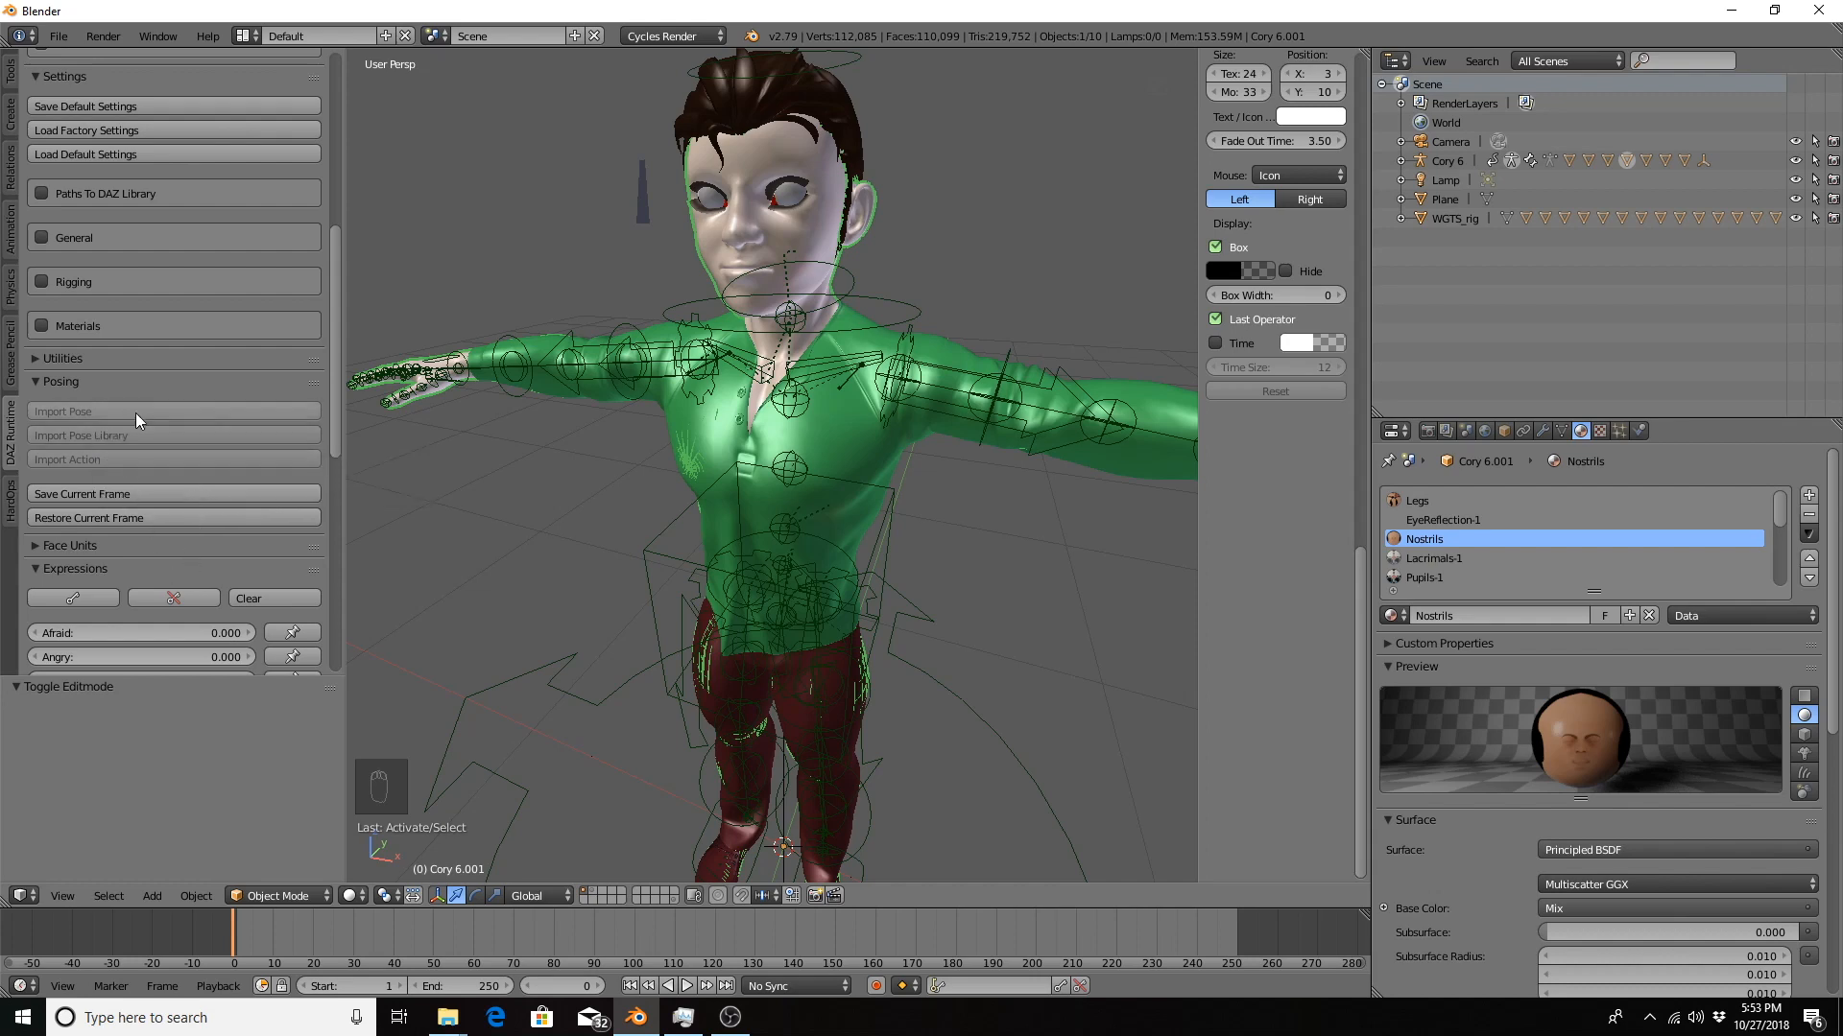
click(1420, 159)
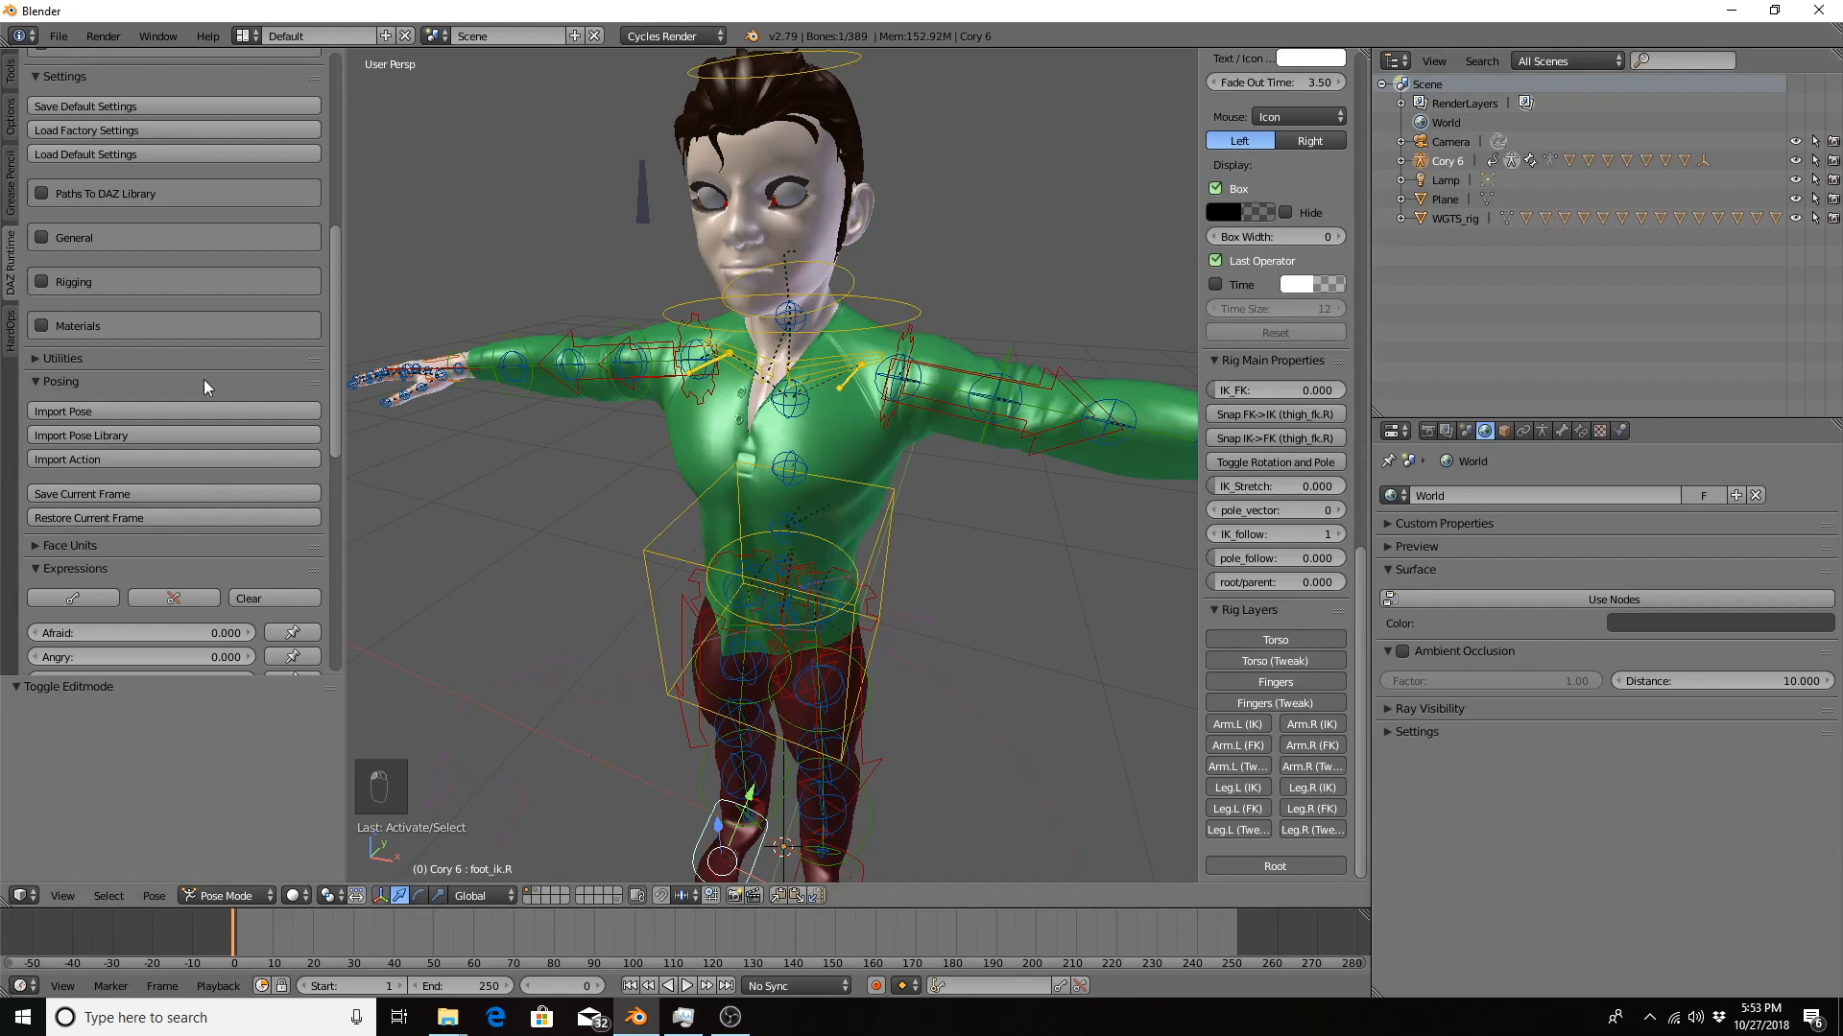
click(79, 412)
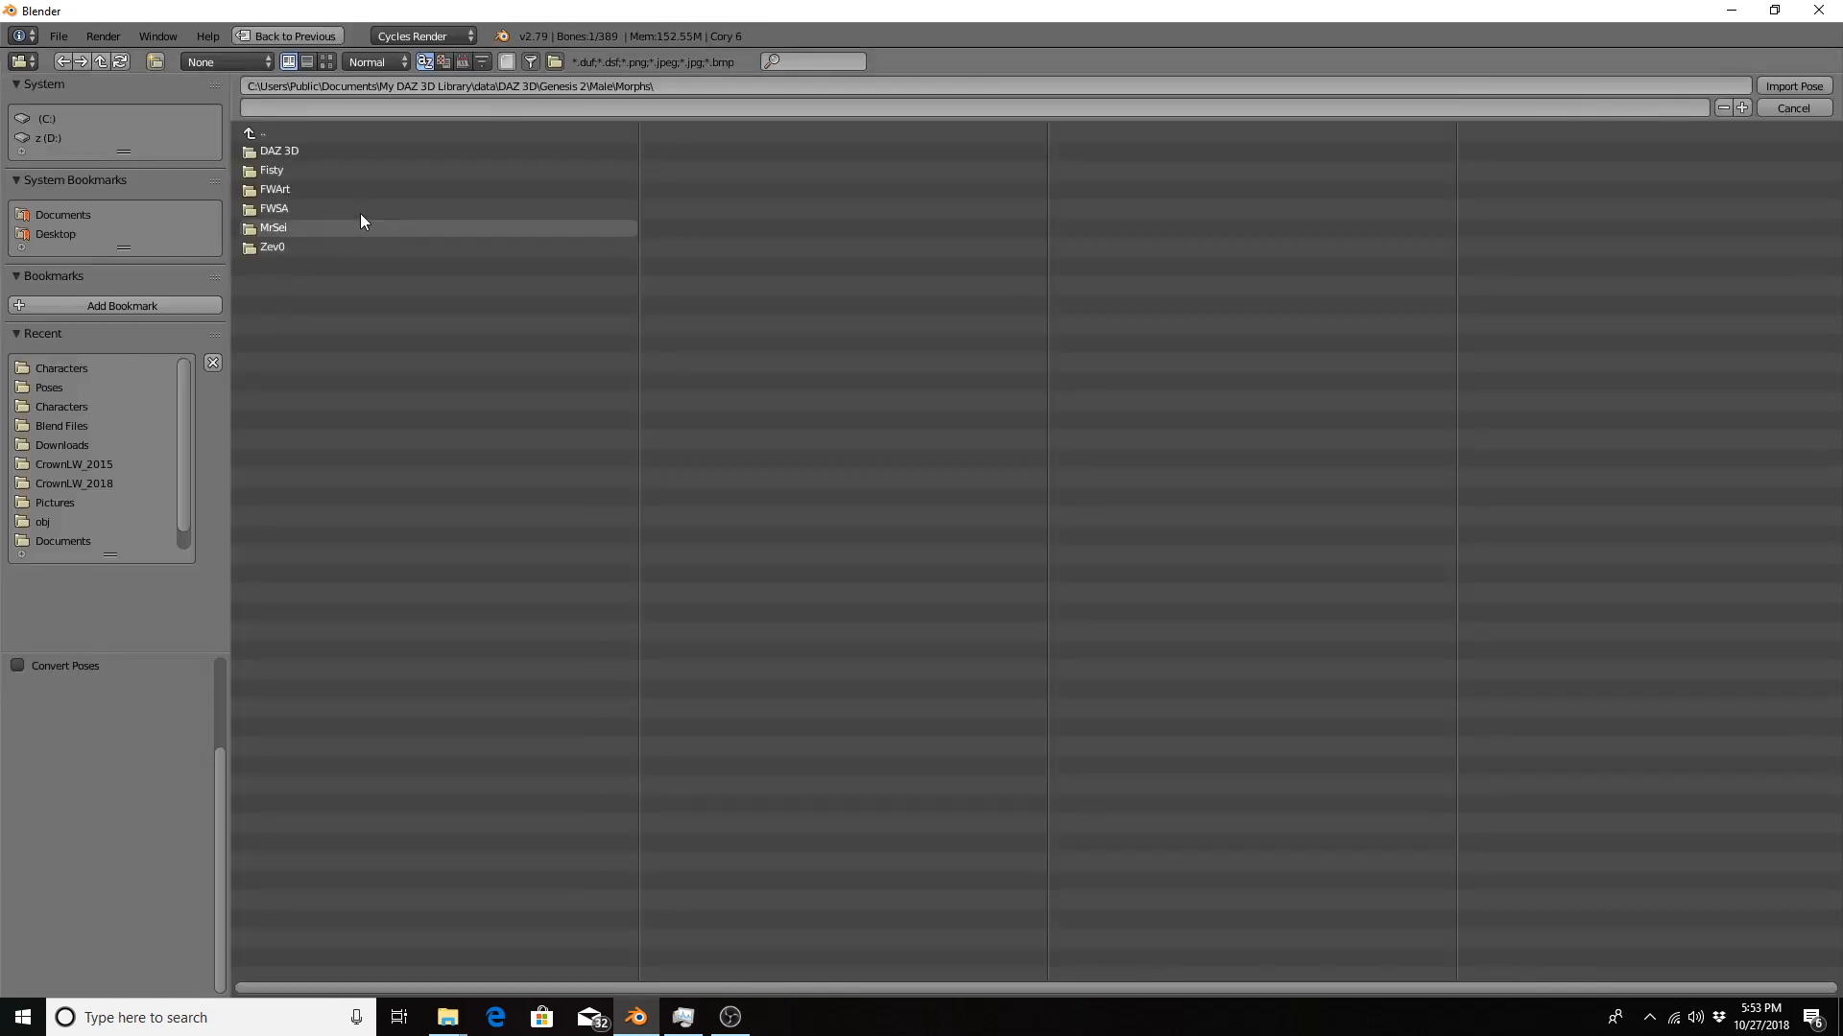
click(33, 390)
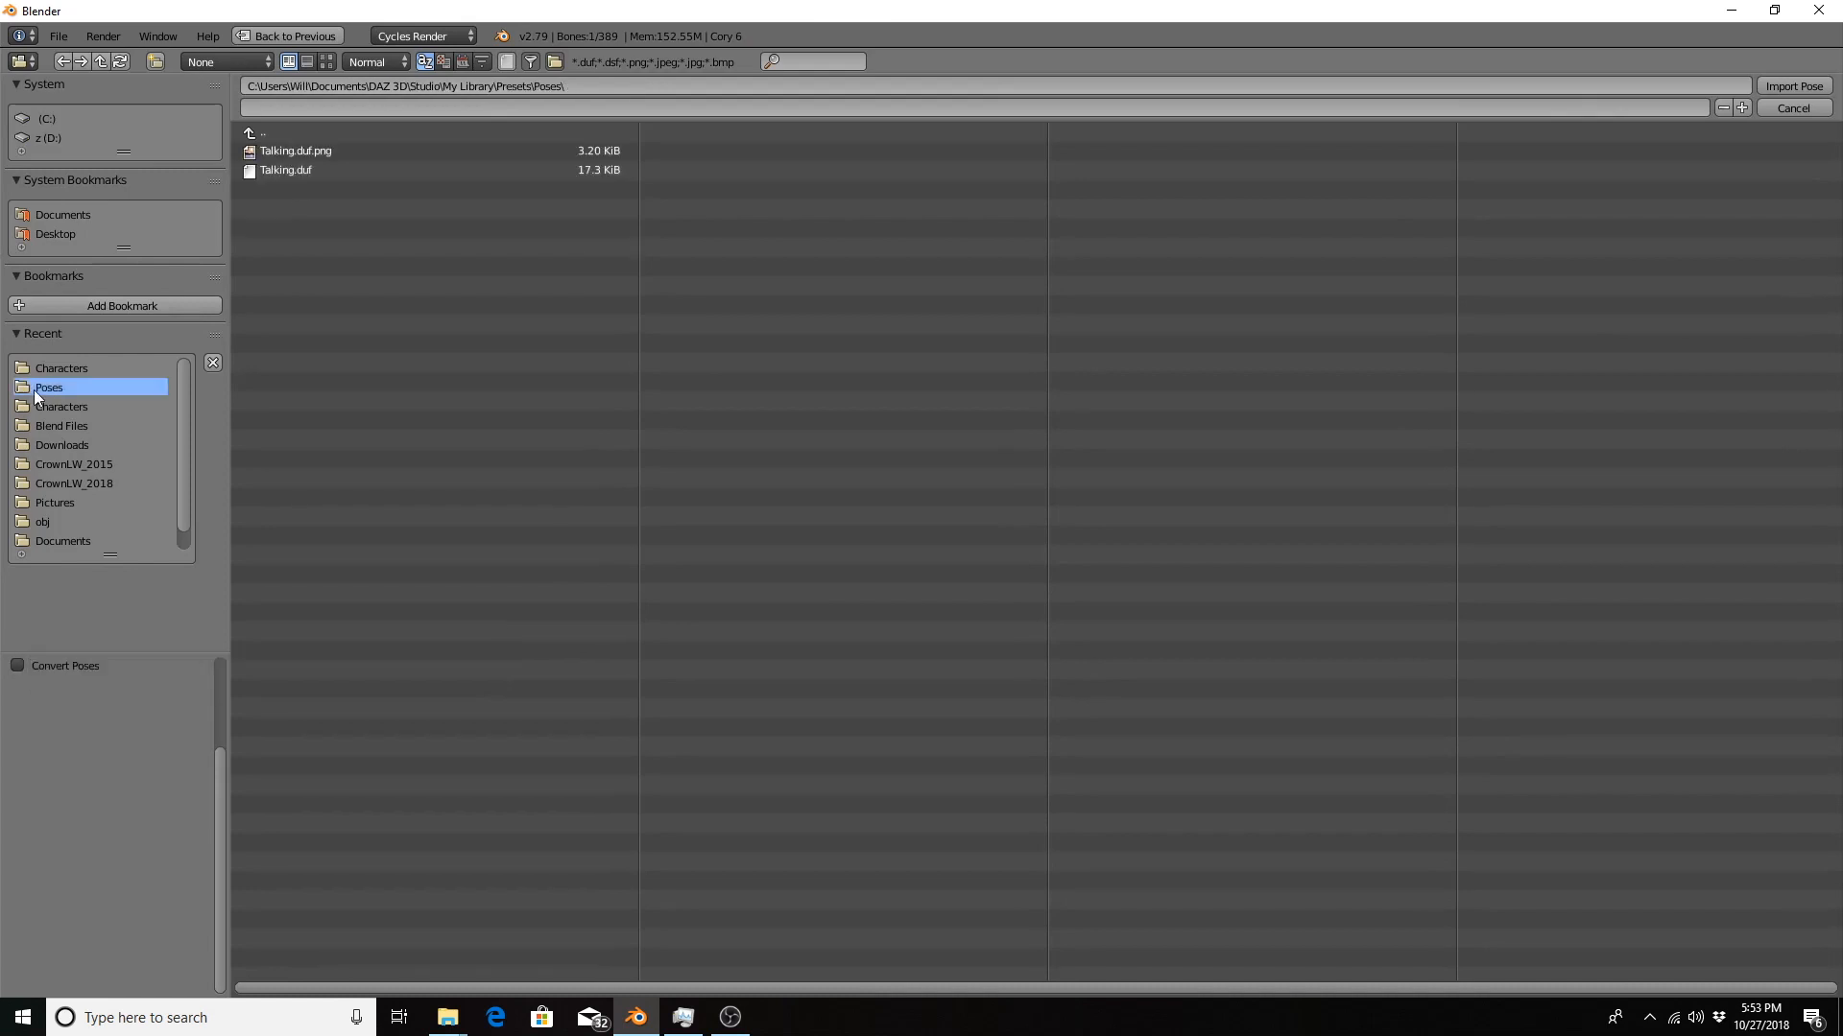
click(319, 169)
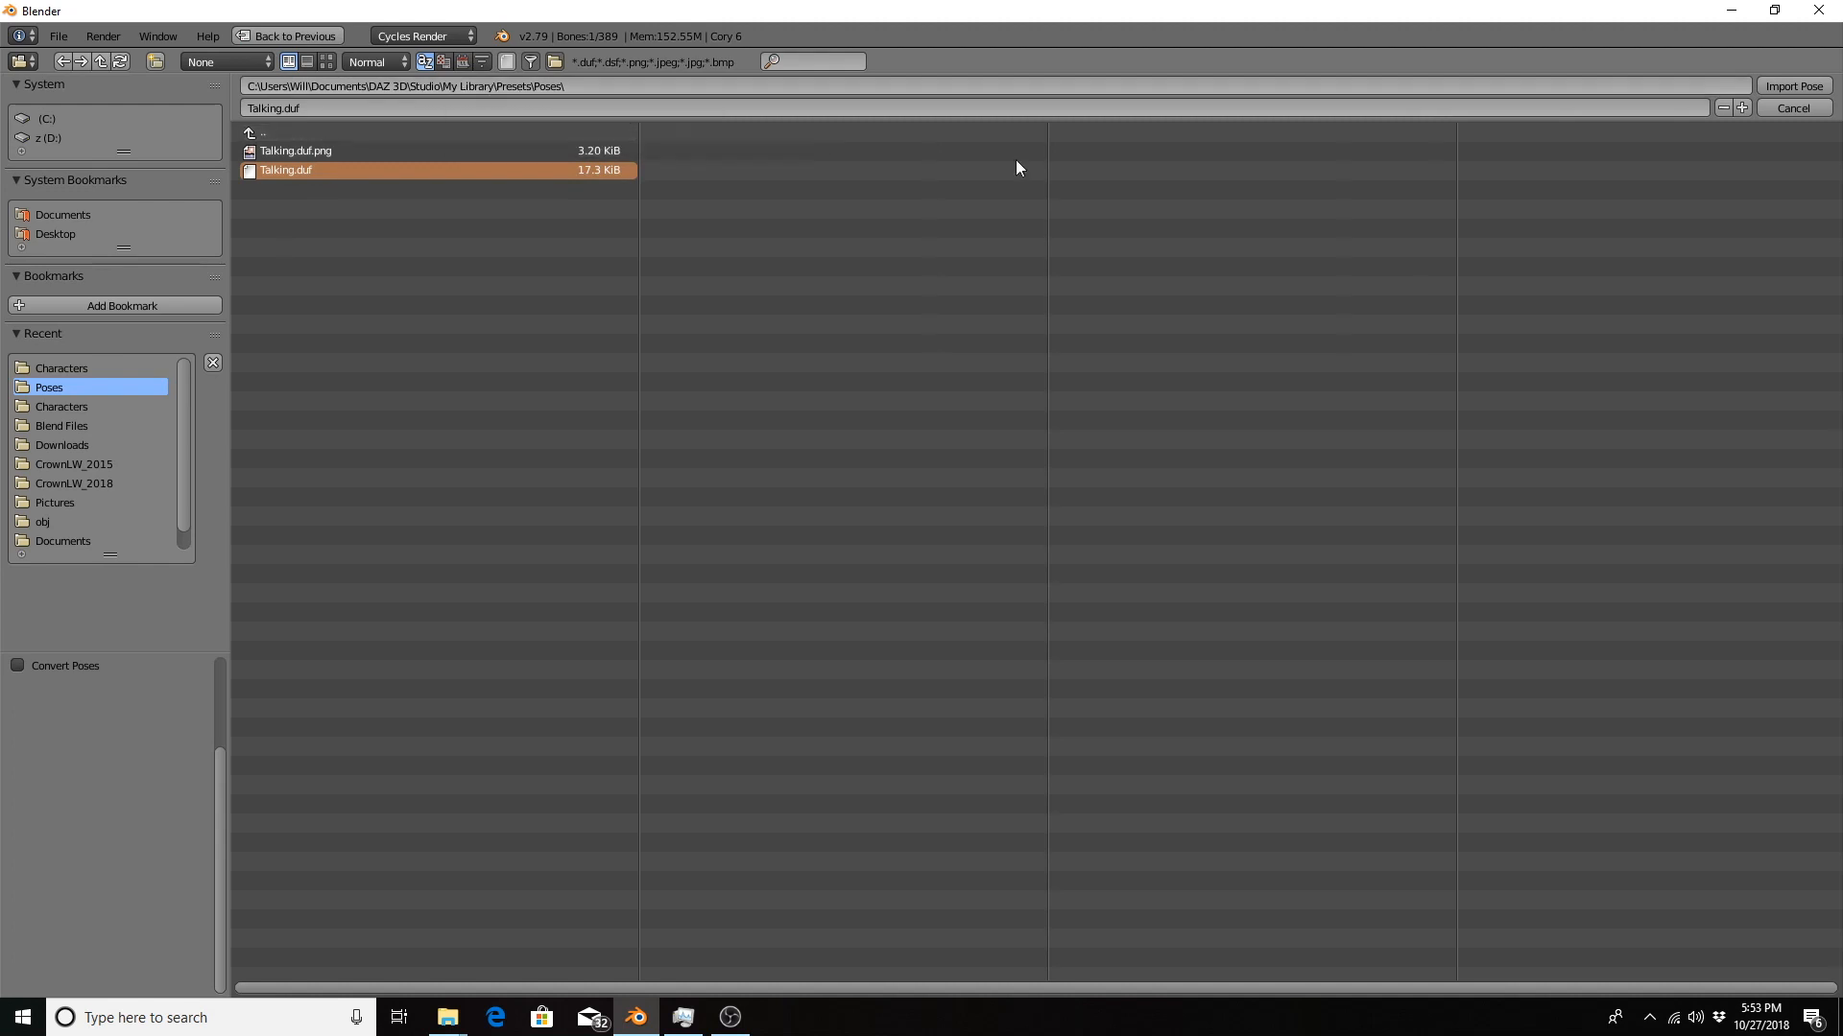
click(1804, 86)
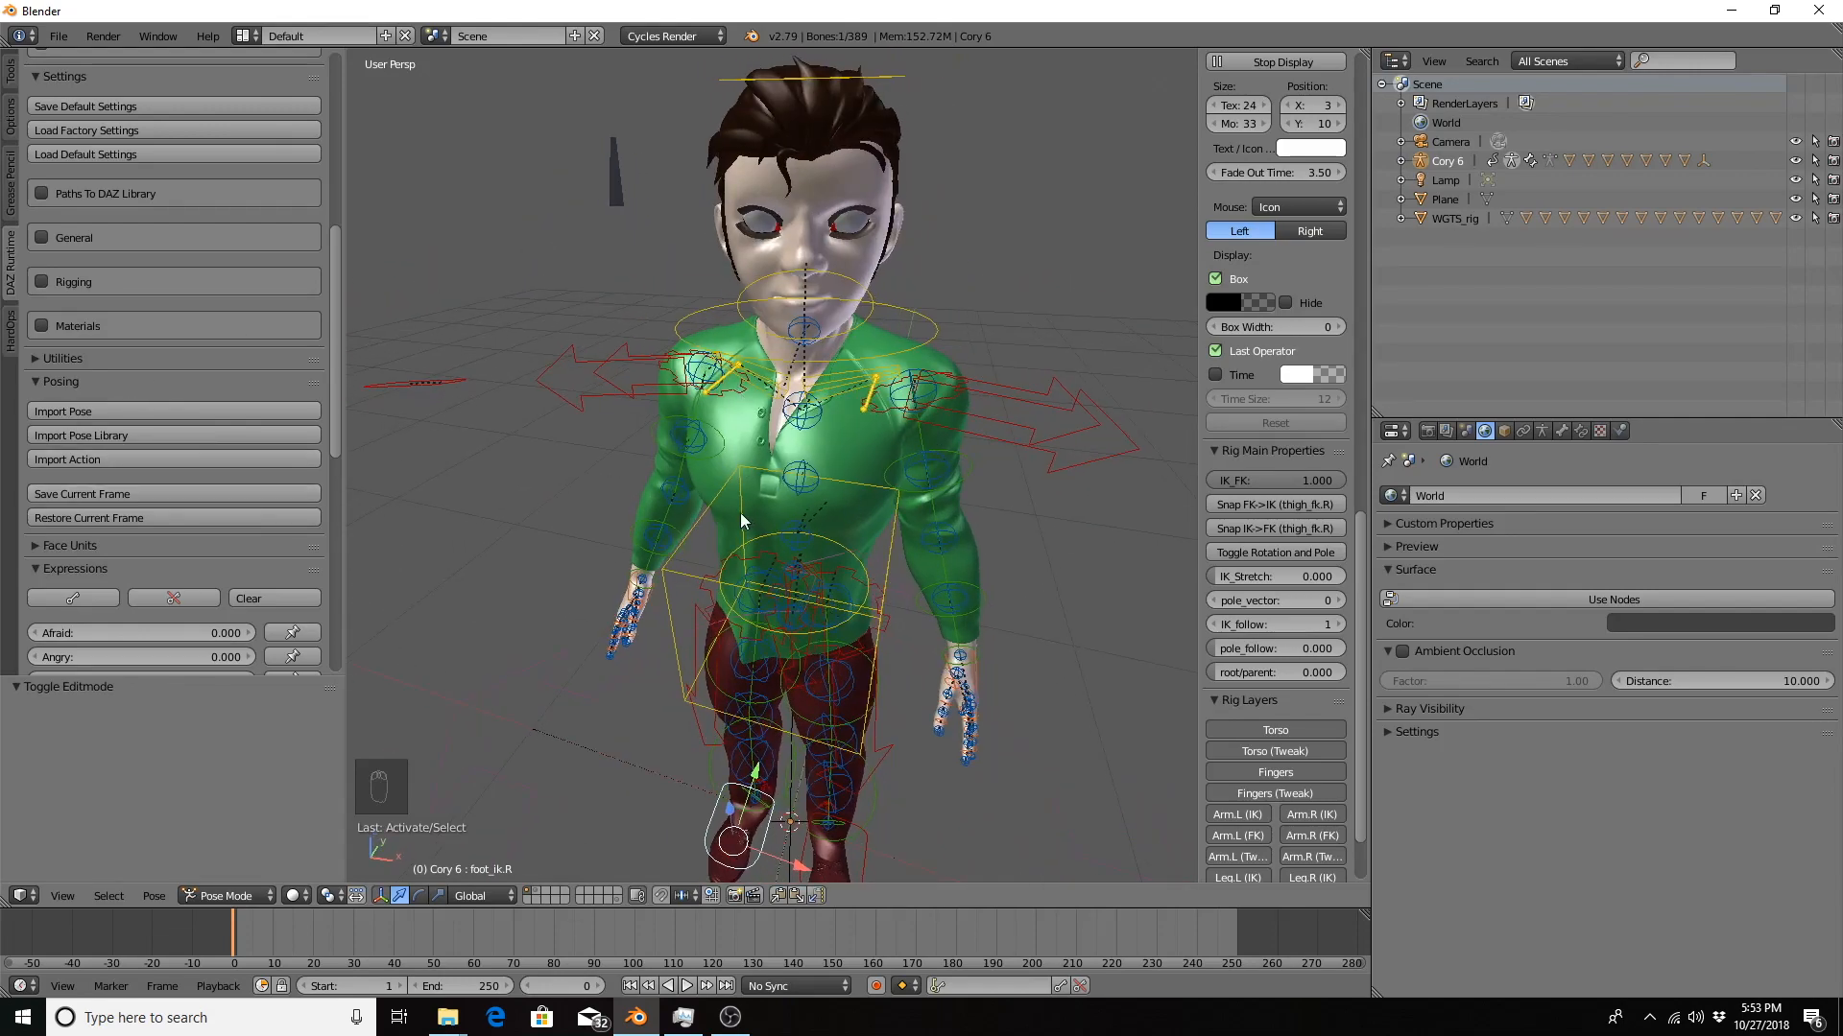
mouse_move(683, 468)
middle_down()
mouse_move(597, 429)
mouse_move(723, 409)
mouse_move(693, 460)
mouse_move(607, 447)
mouse_move(731, 430)
mouse_move(706, 250)
mouse_move(693, 470)
middle_up()
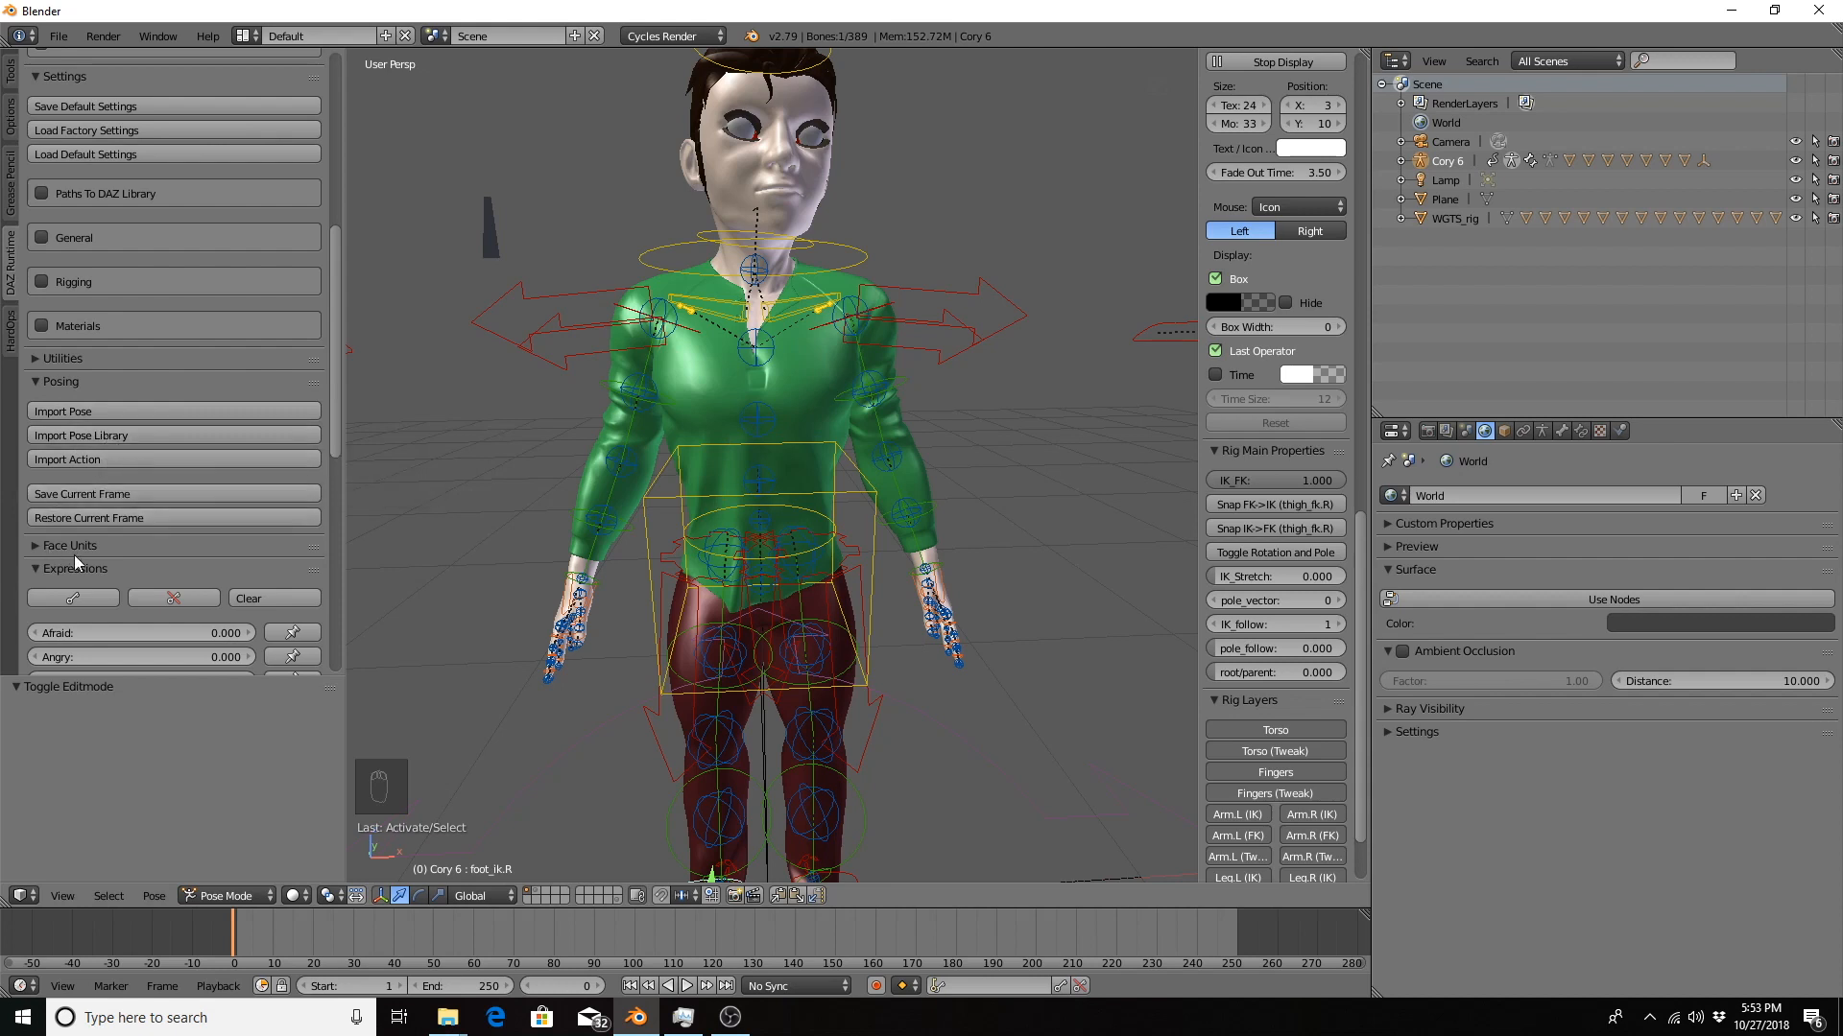
Collapse the Posing section and expand Face Units.
scroll(187, 396, down, 2)
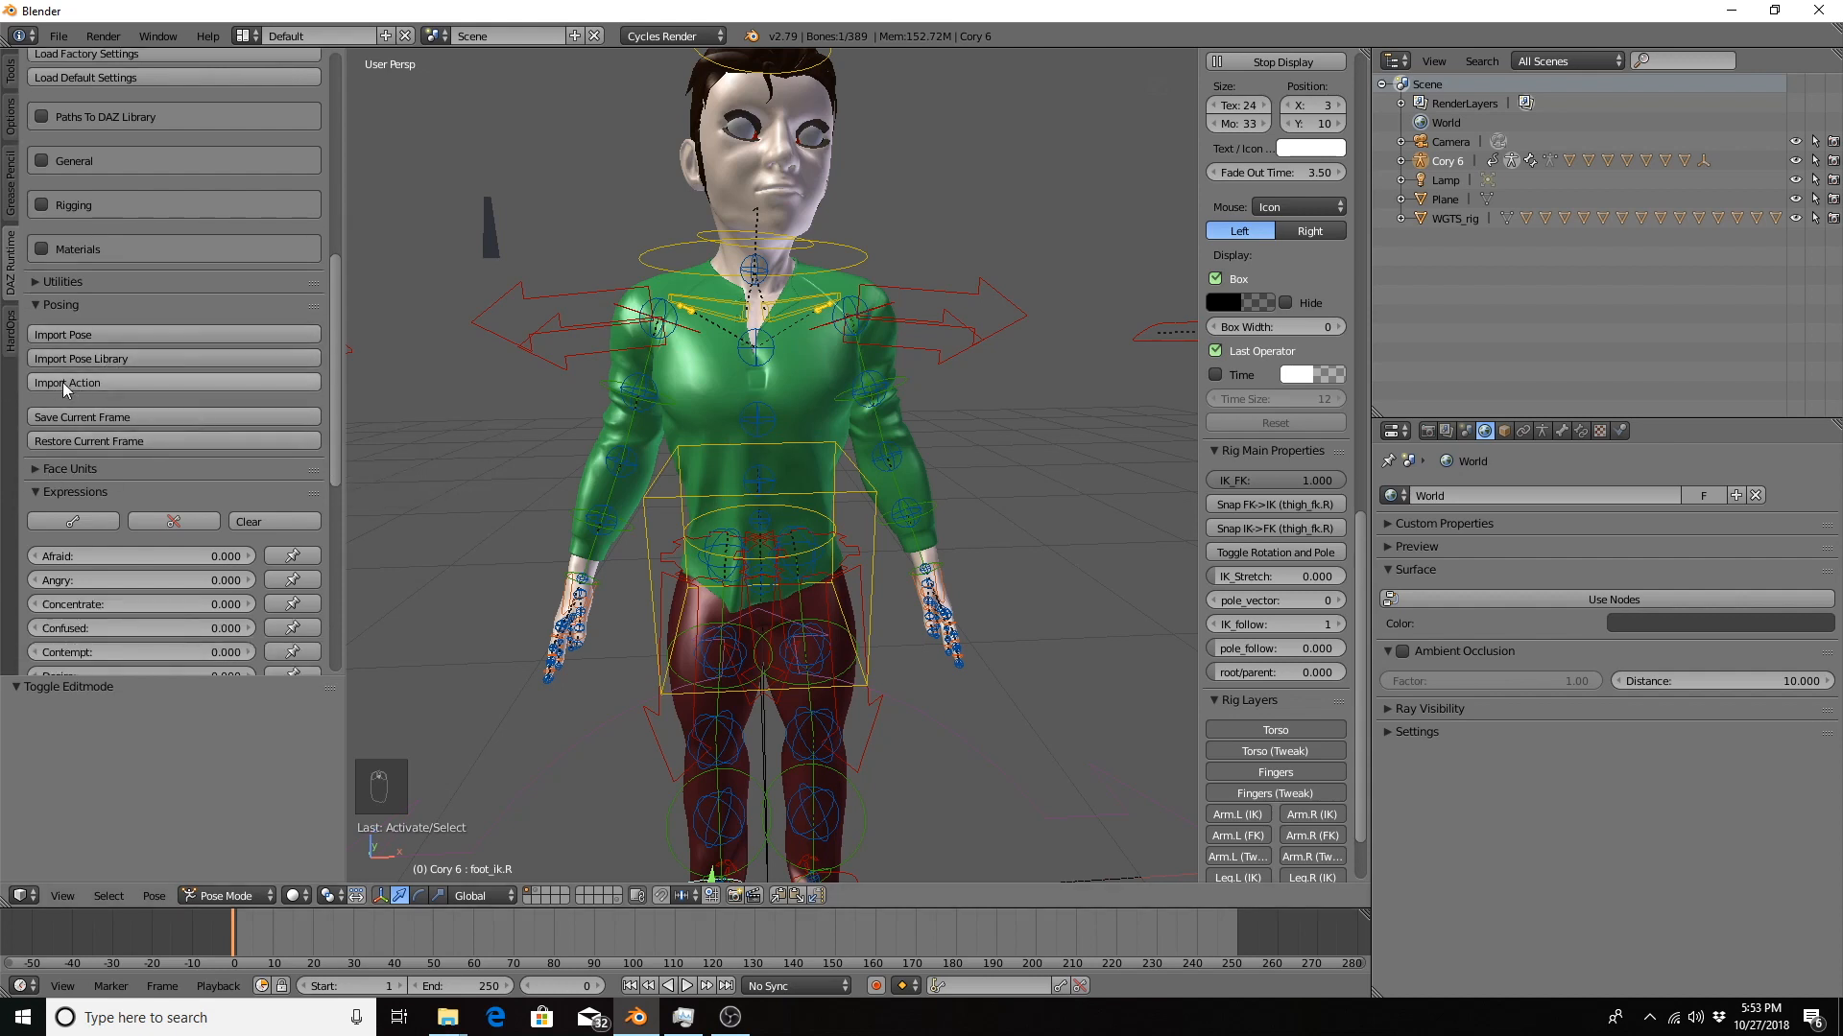
scroll(170, 348, down, 5)
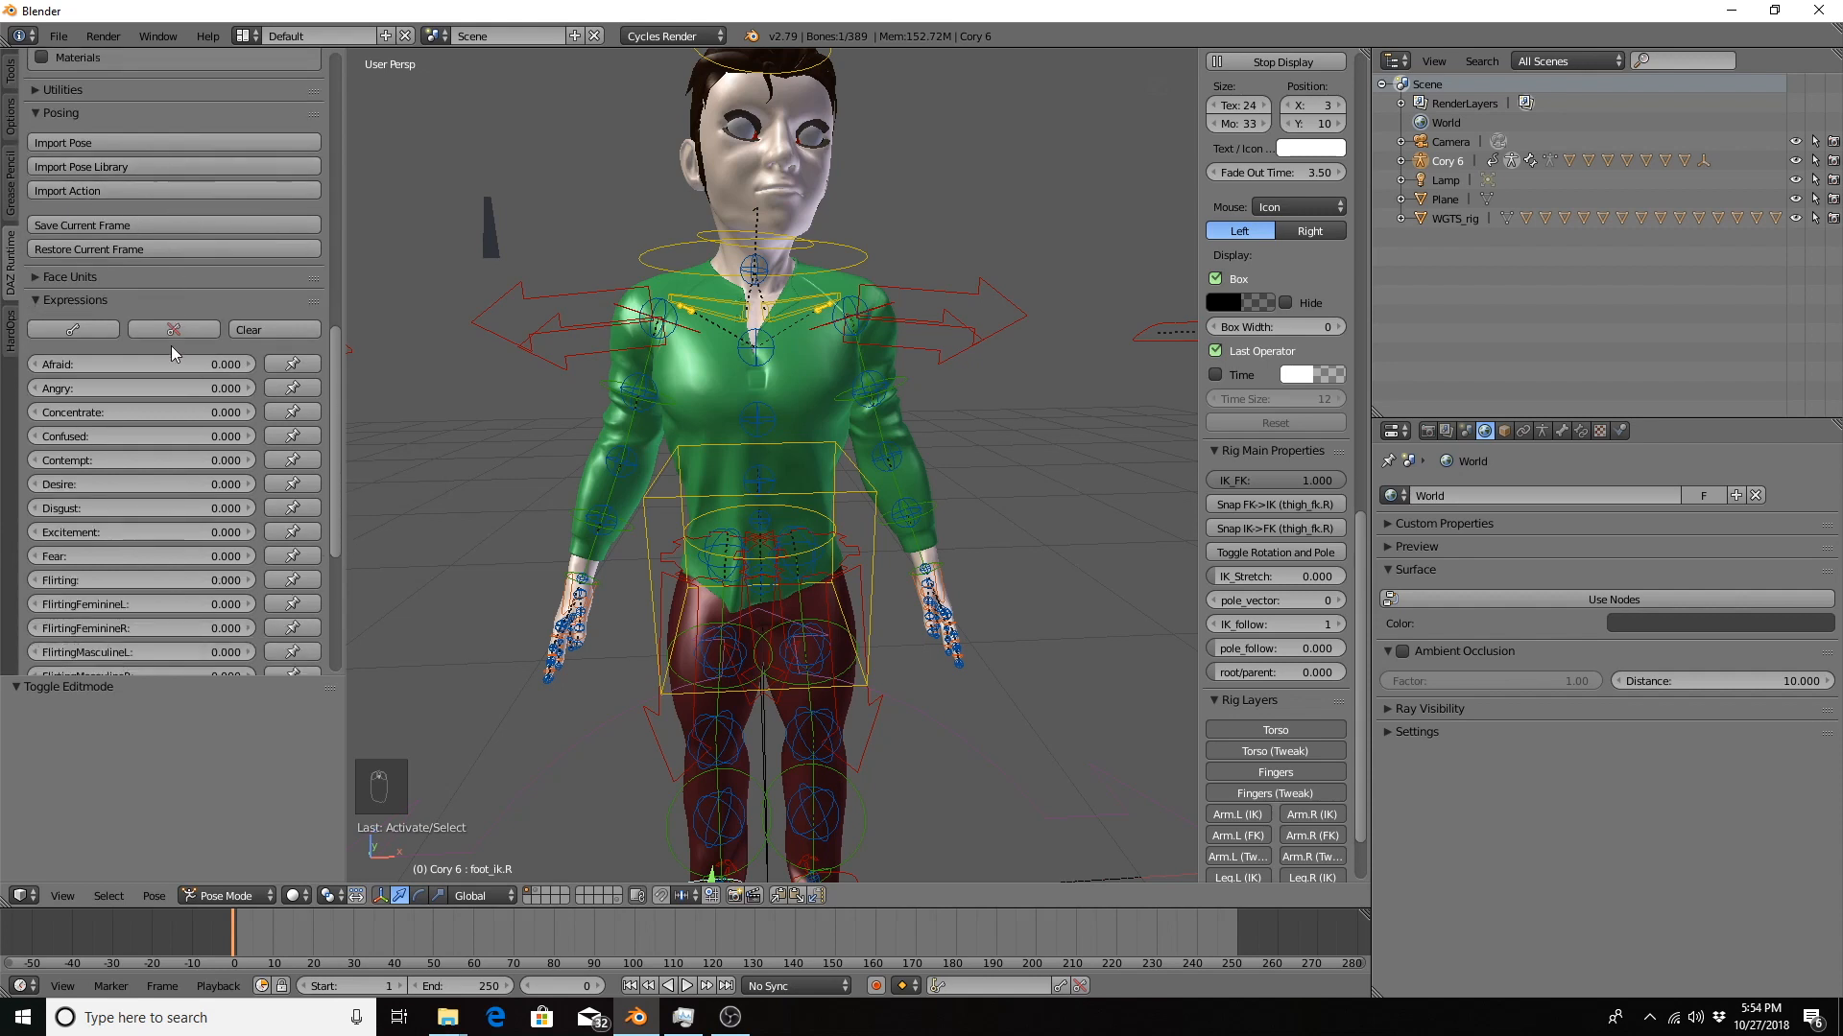
click(54, 113)
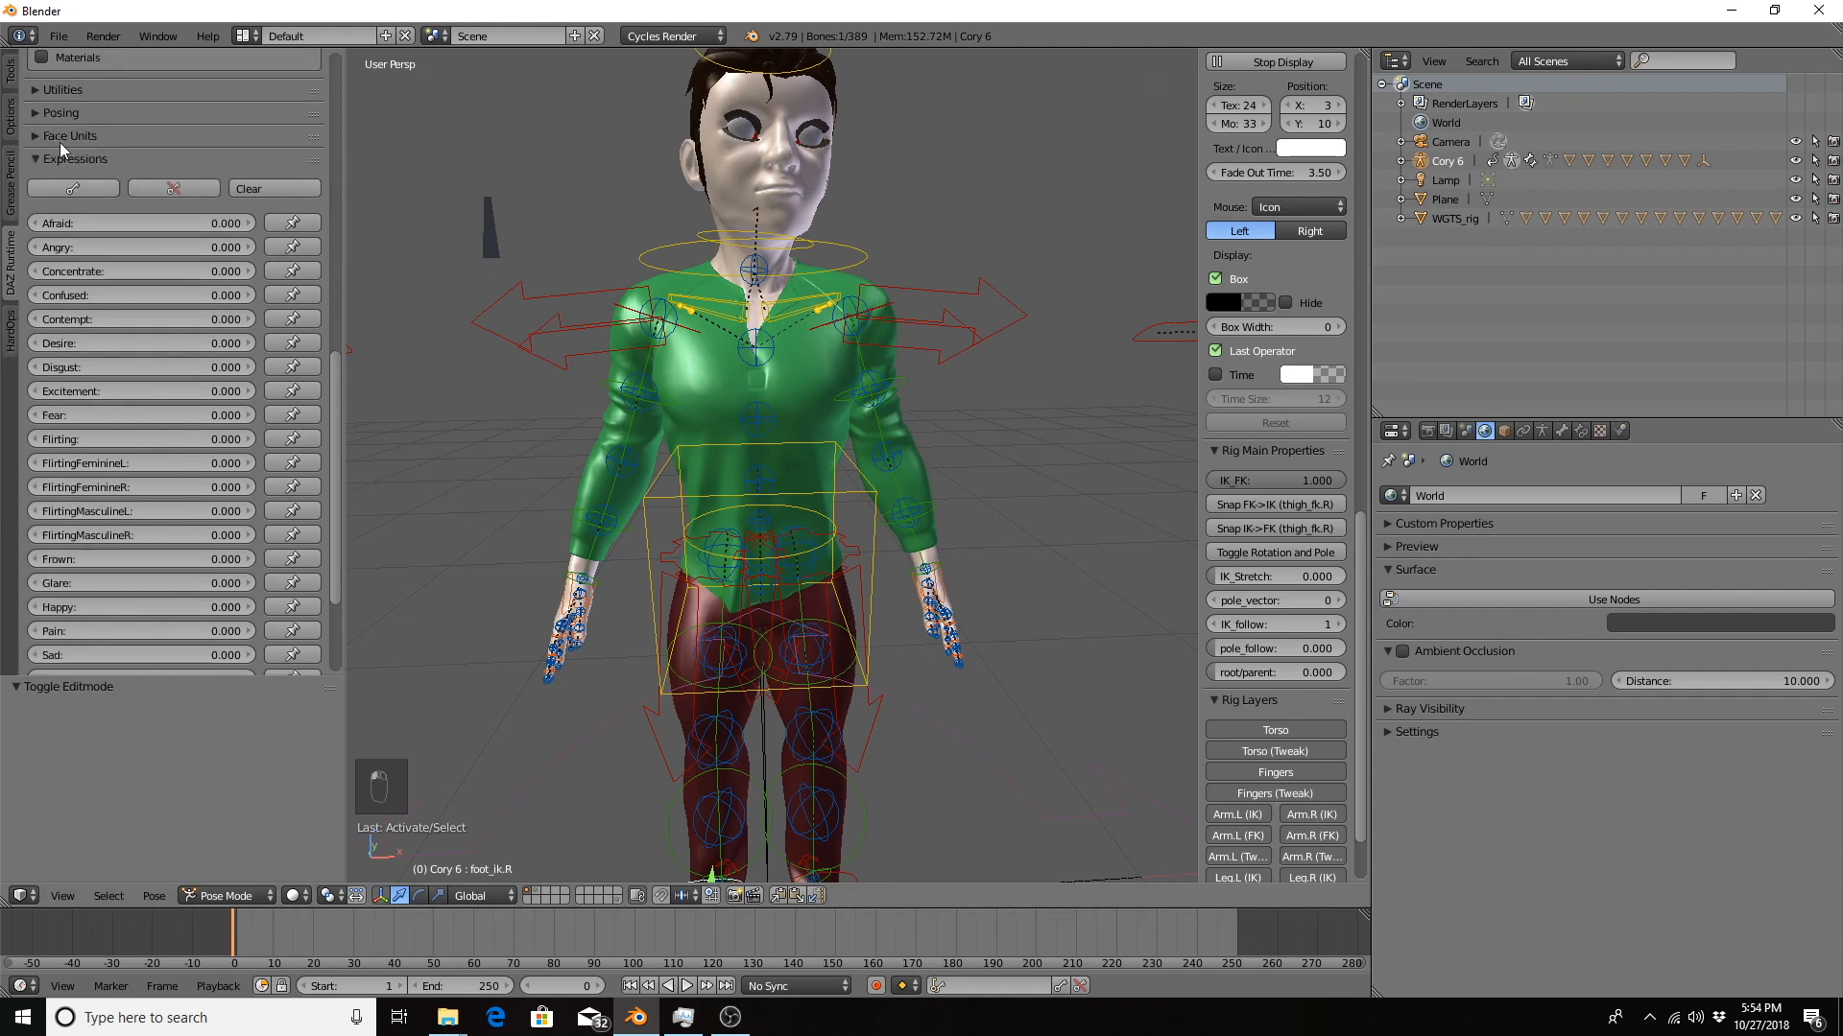
click(55, 142)
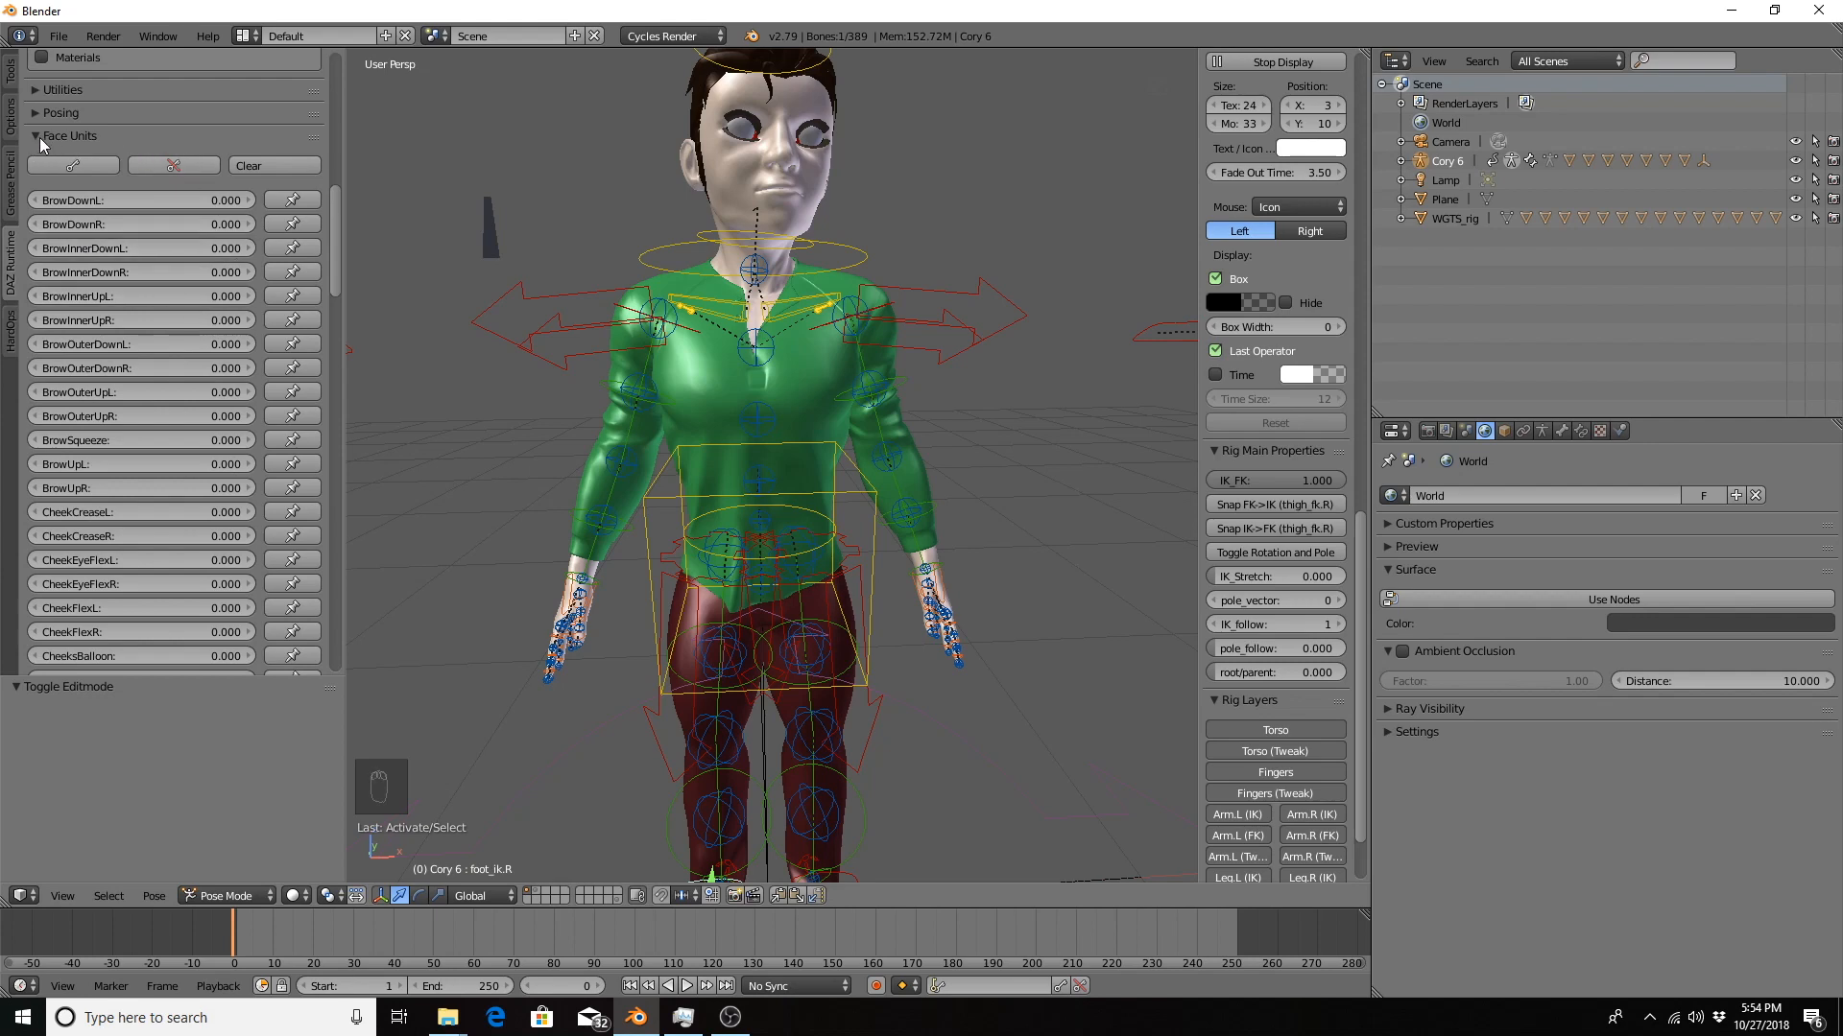
Examine the Face Units sliders from the brows to the teeth, along with the setup sections above them.
scroll(145, 589, down, 10)
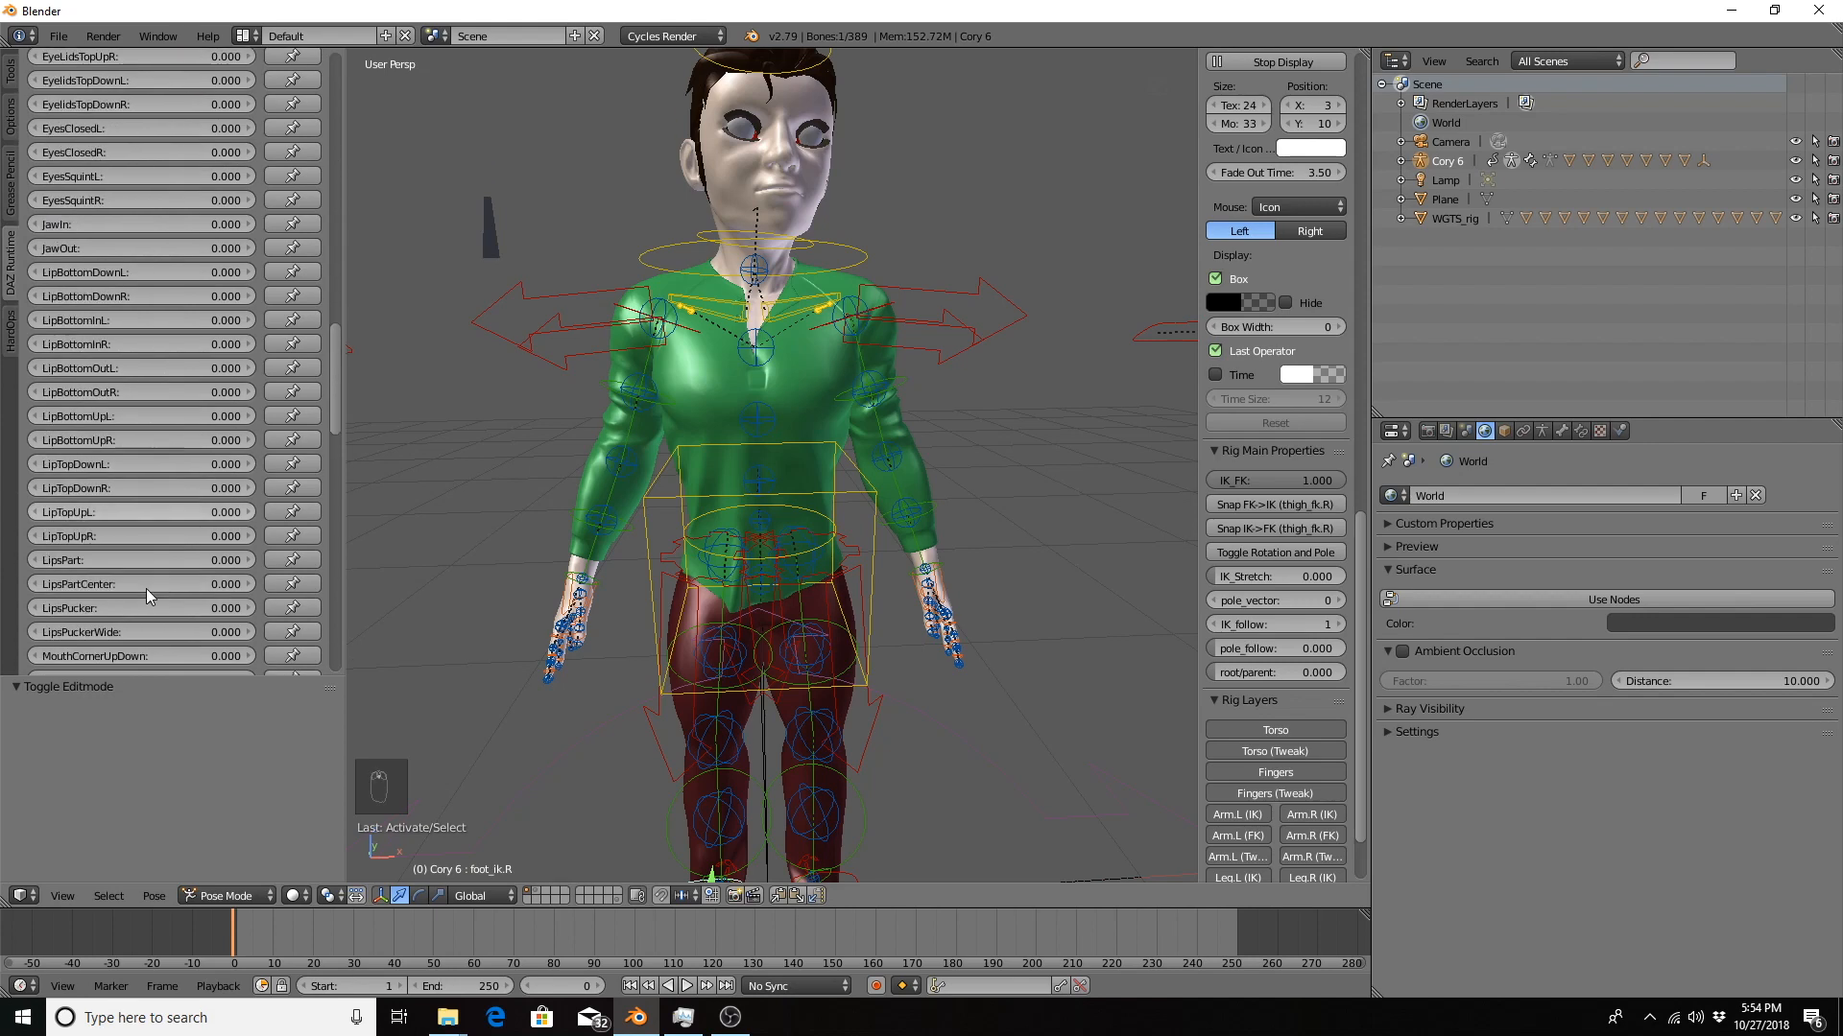
scroll(146, 589, up, 15)
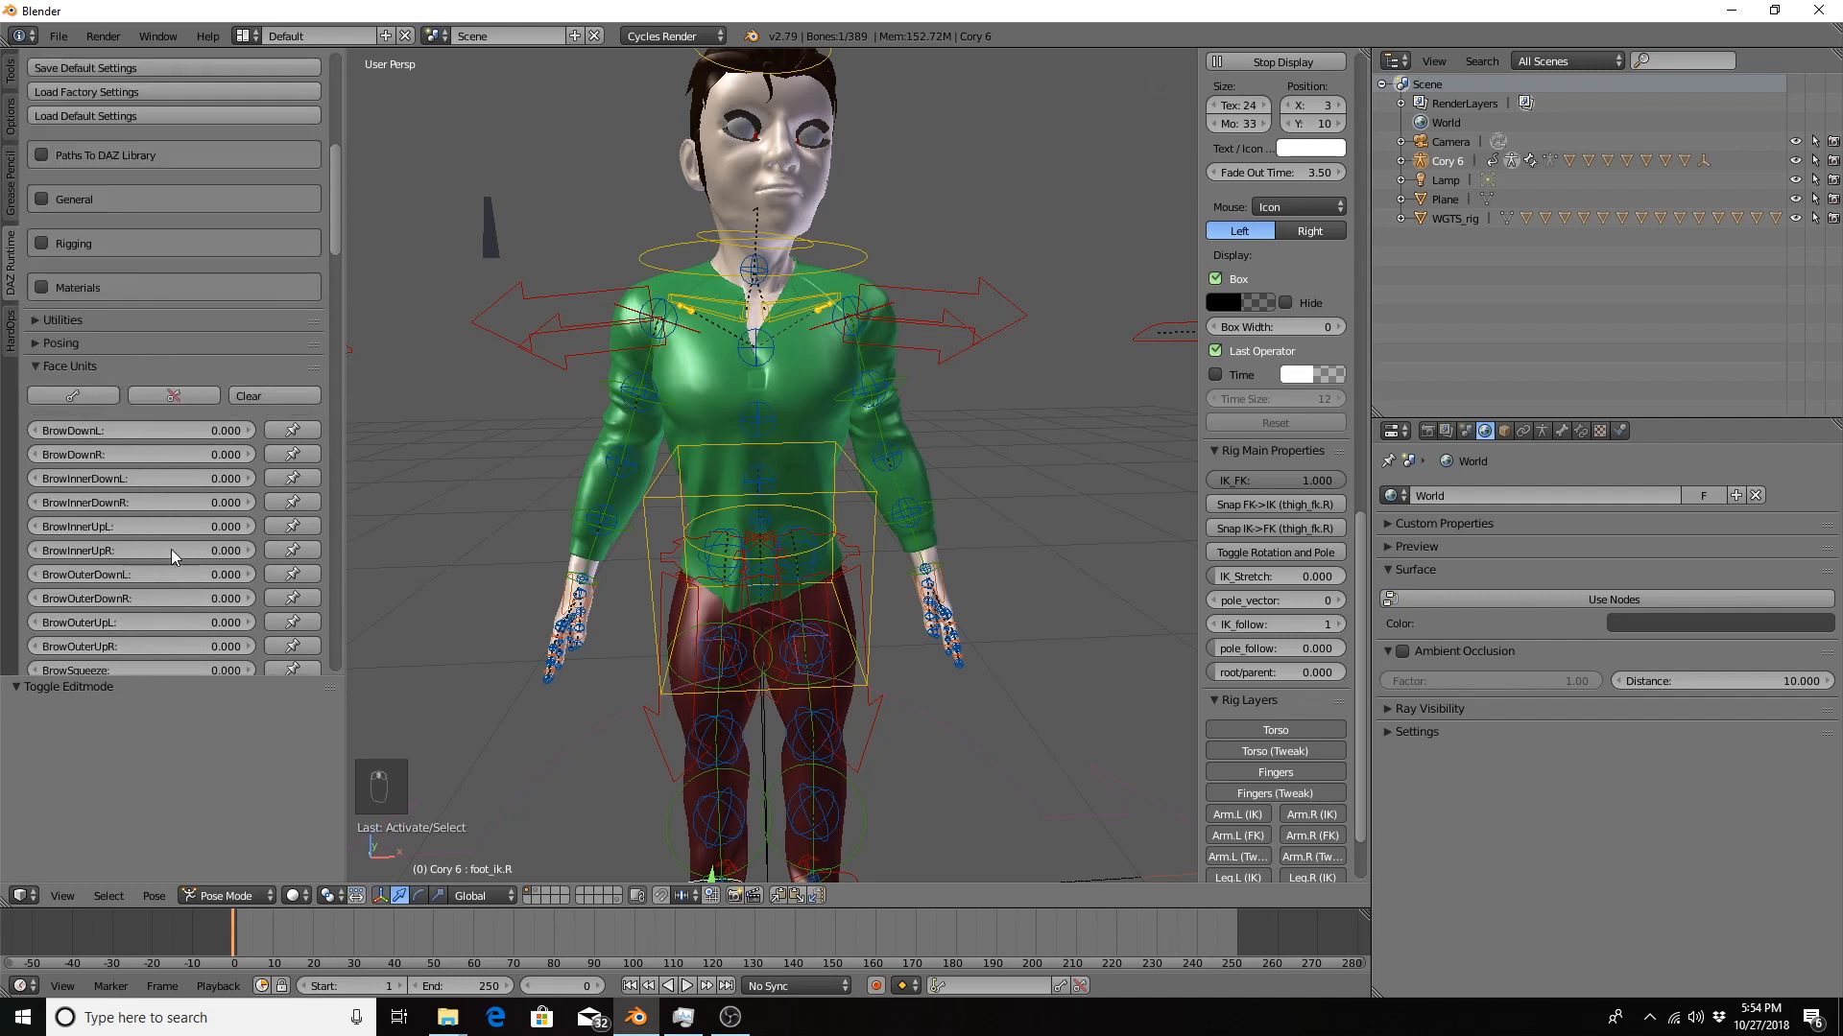
scroll(171, 549, up, 10)
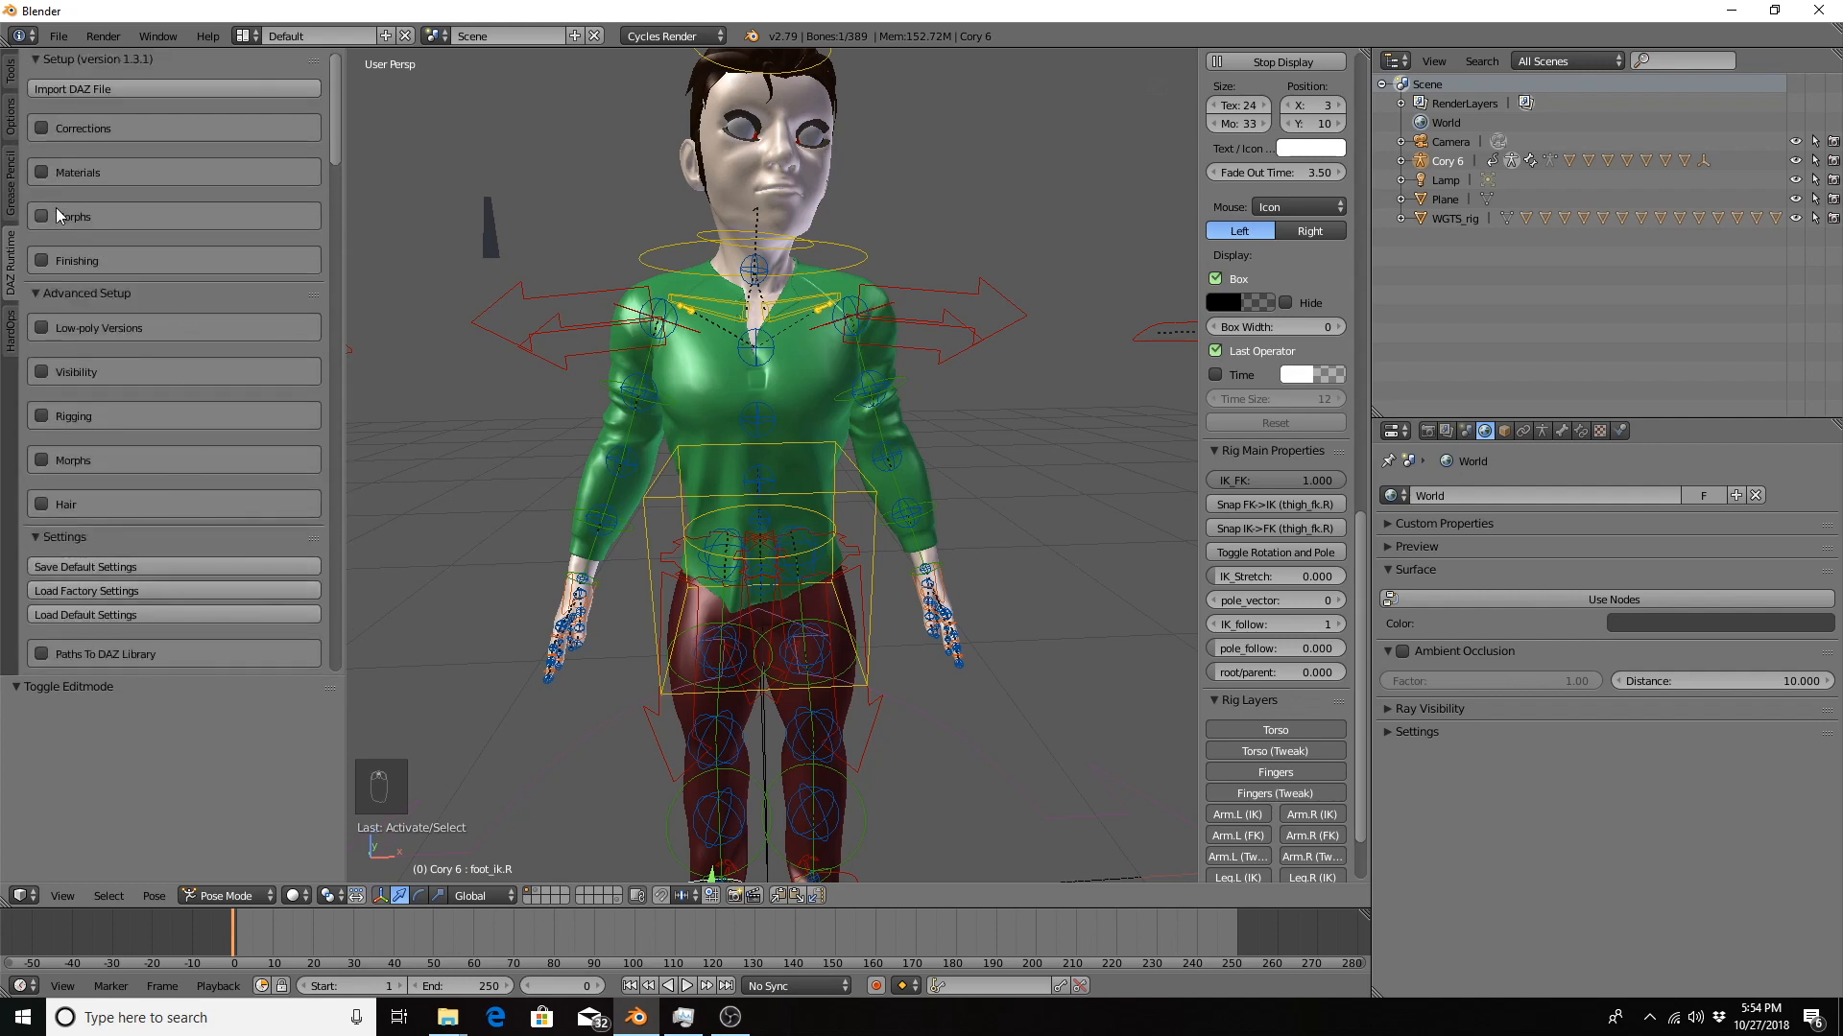
scroll(100, 242, down, 15)
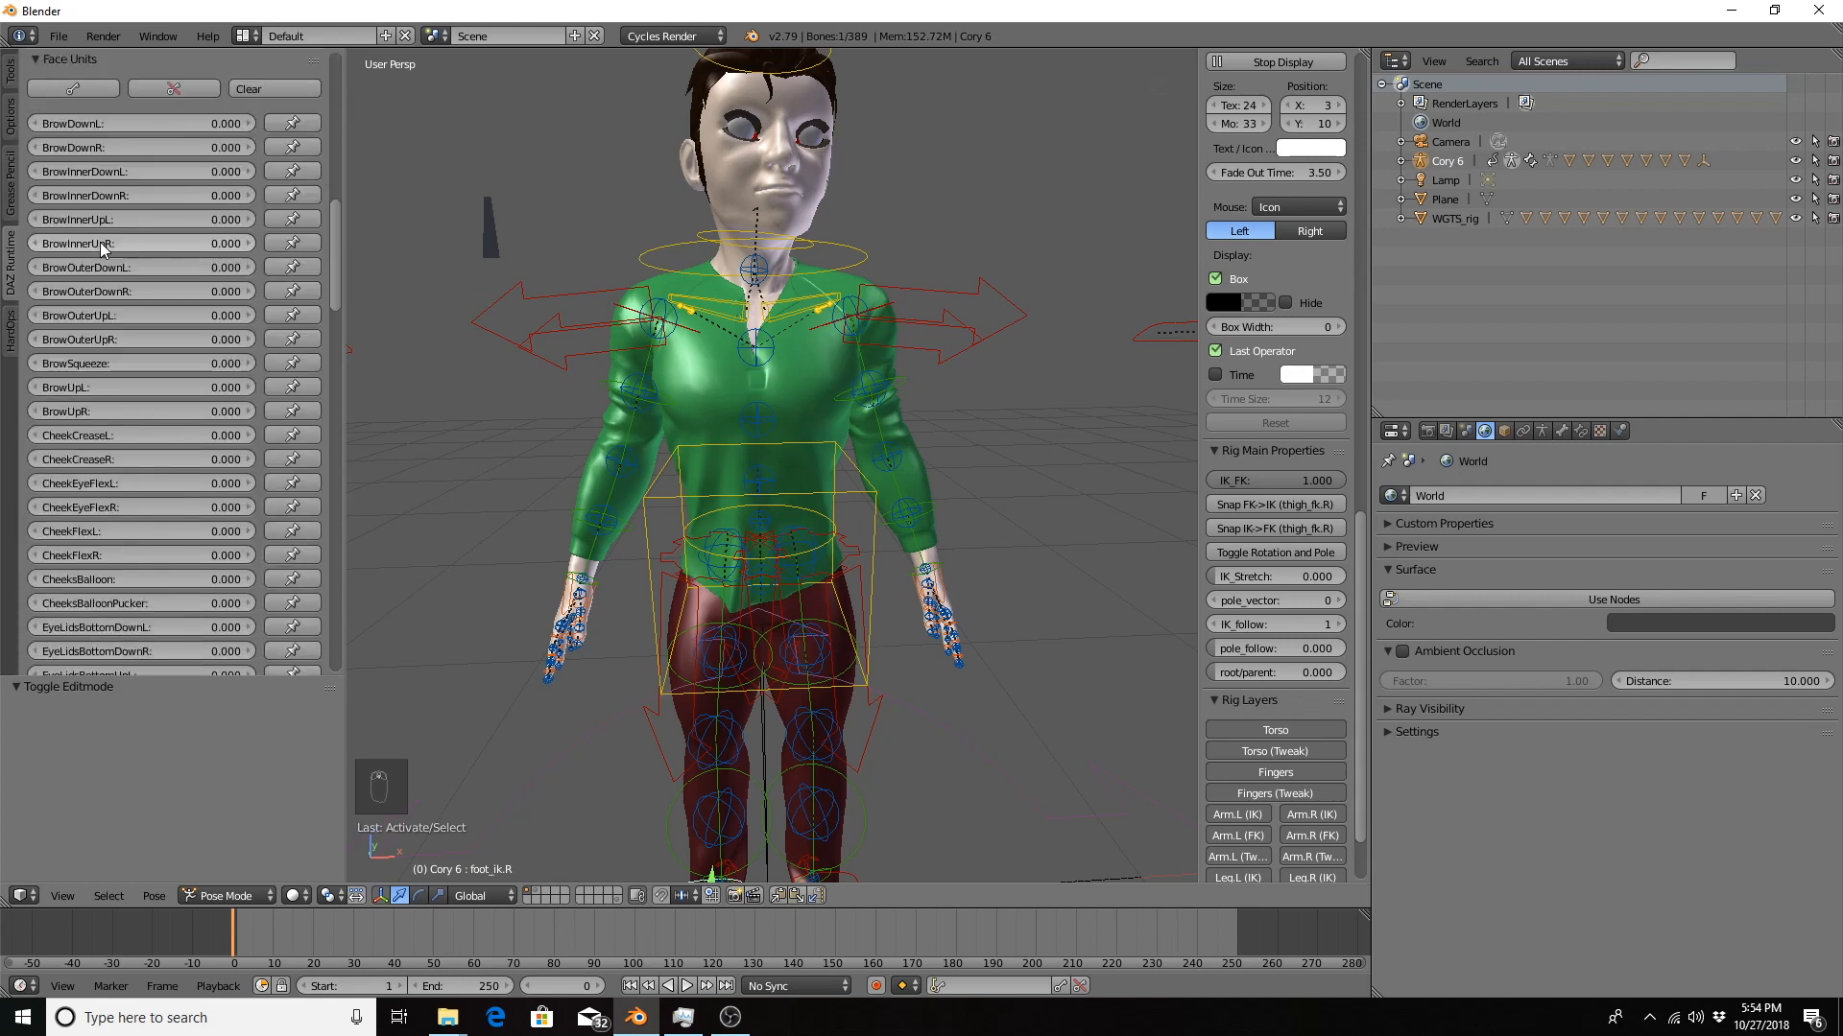
scroll(100, 251, down, 15)
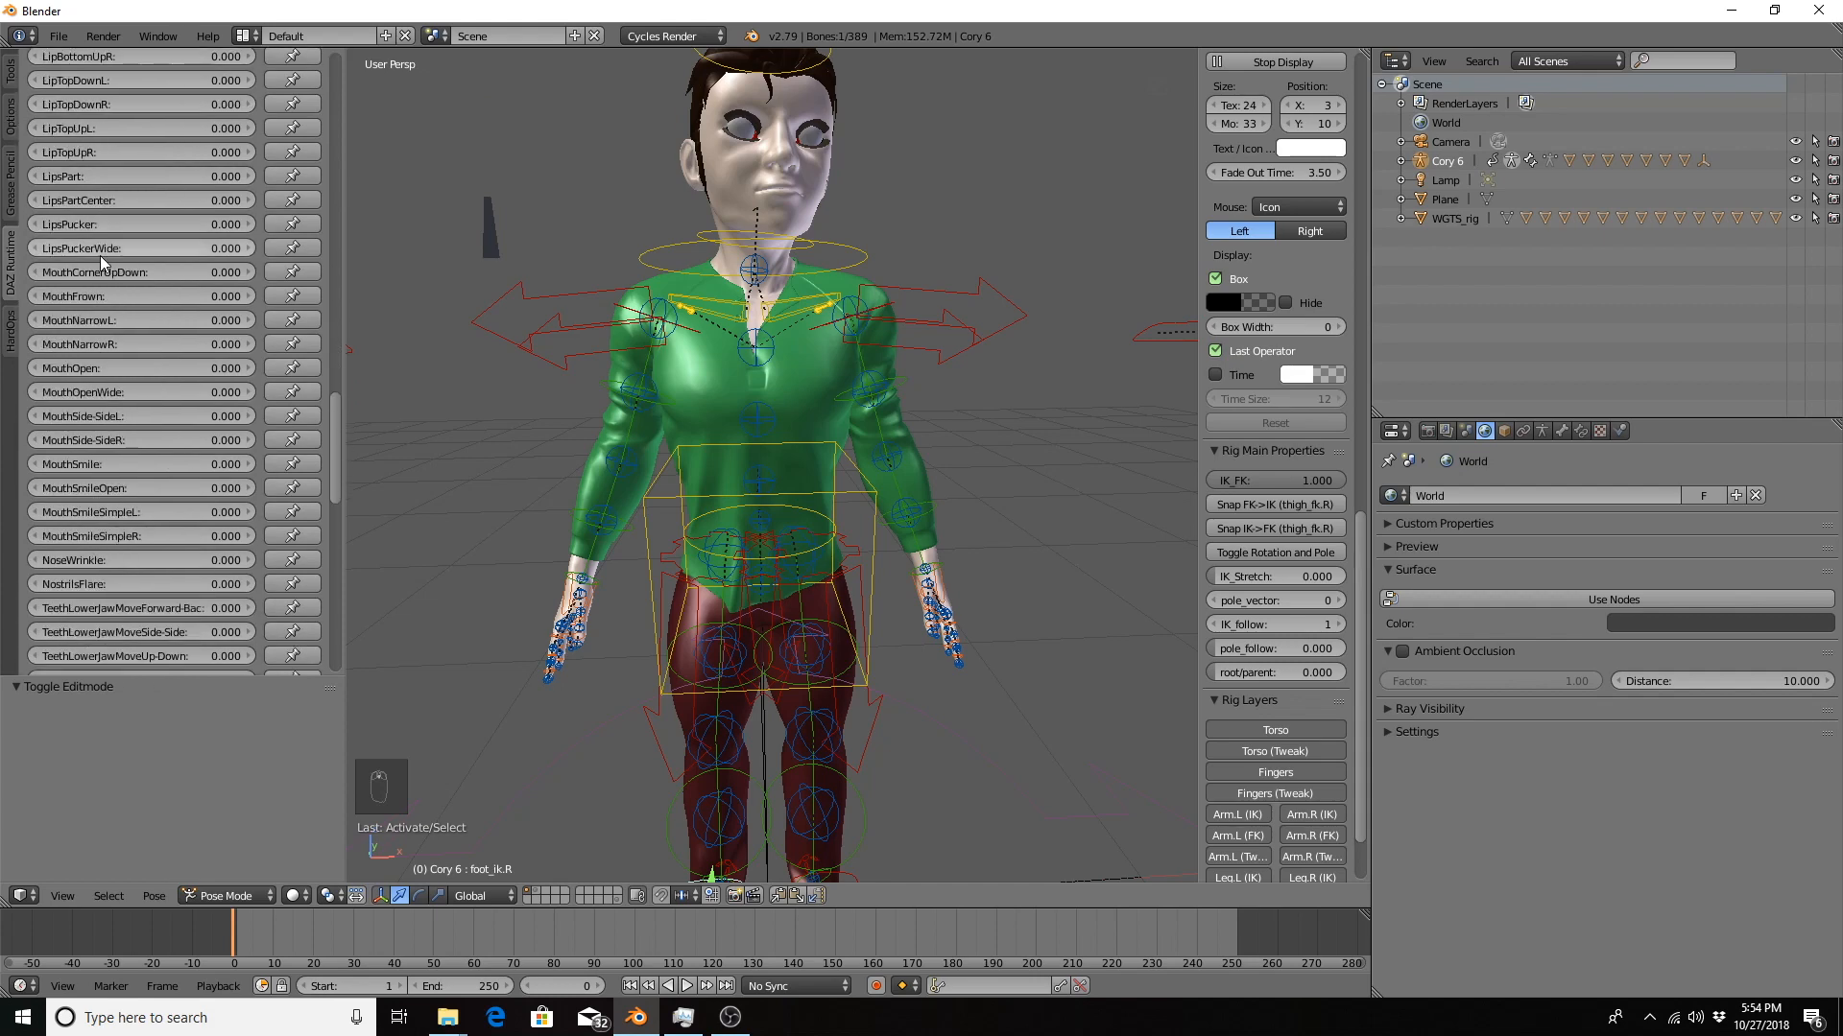
Examine the remaining Face Units and the Expressions sliders, and return to the Setup section of the add-on.
scroll(100, 256, down, 12)
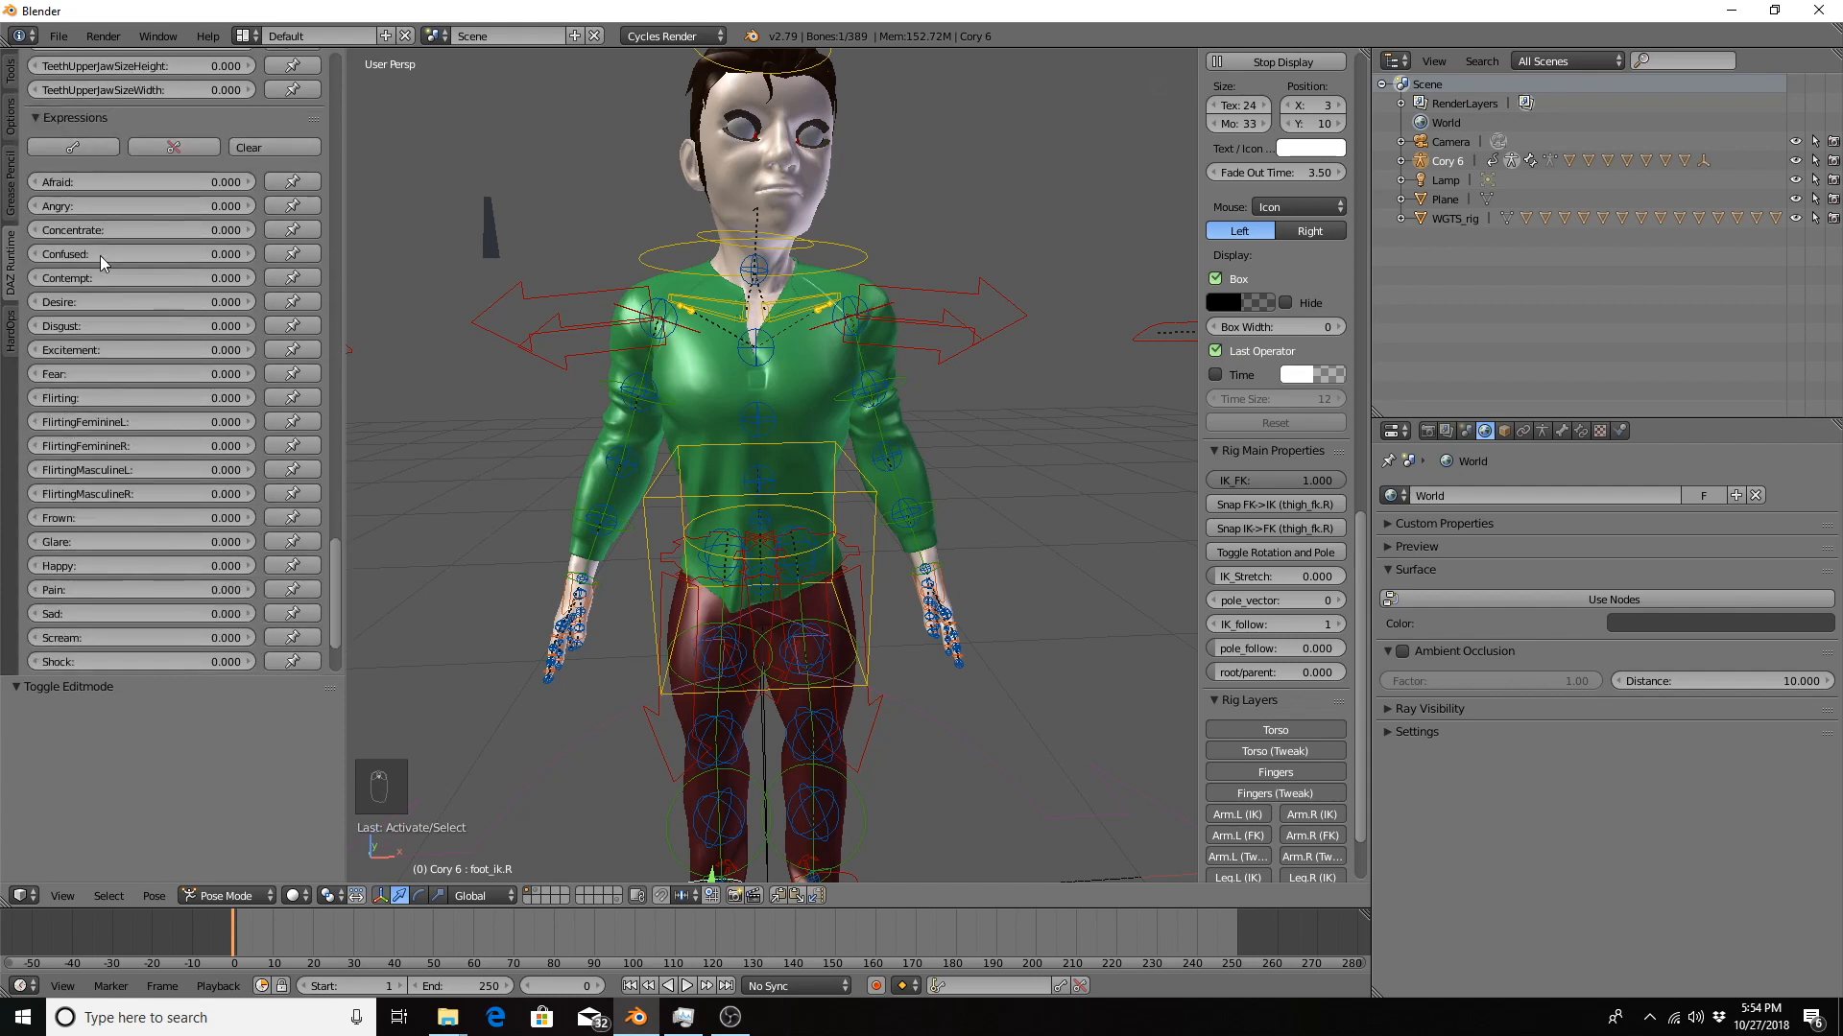
scroll(100, 255, up, 20)
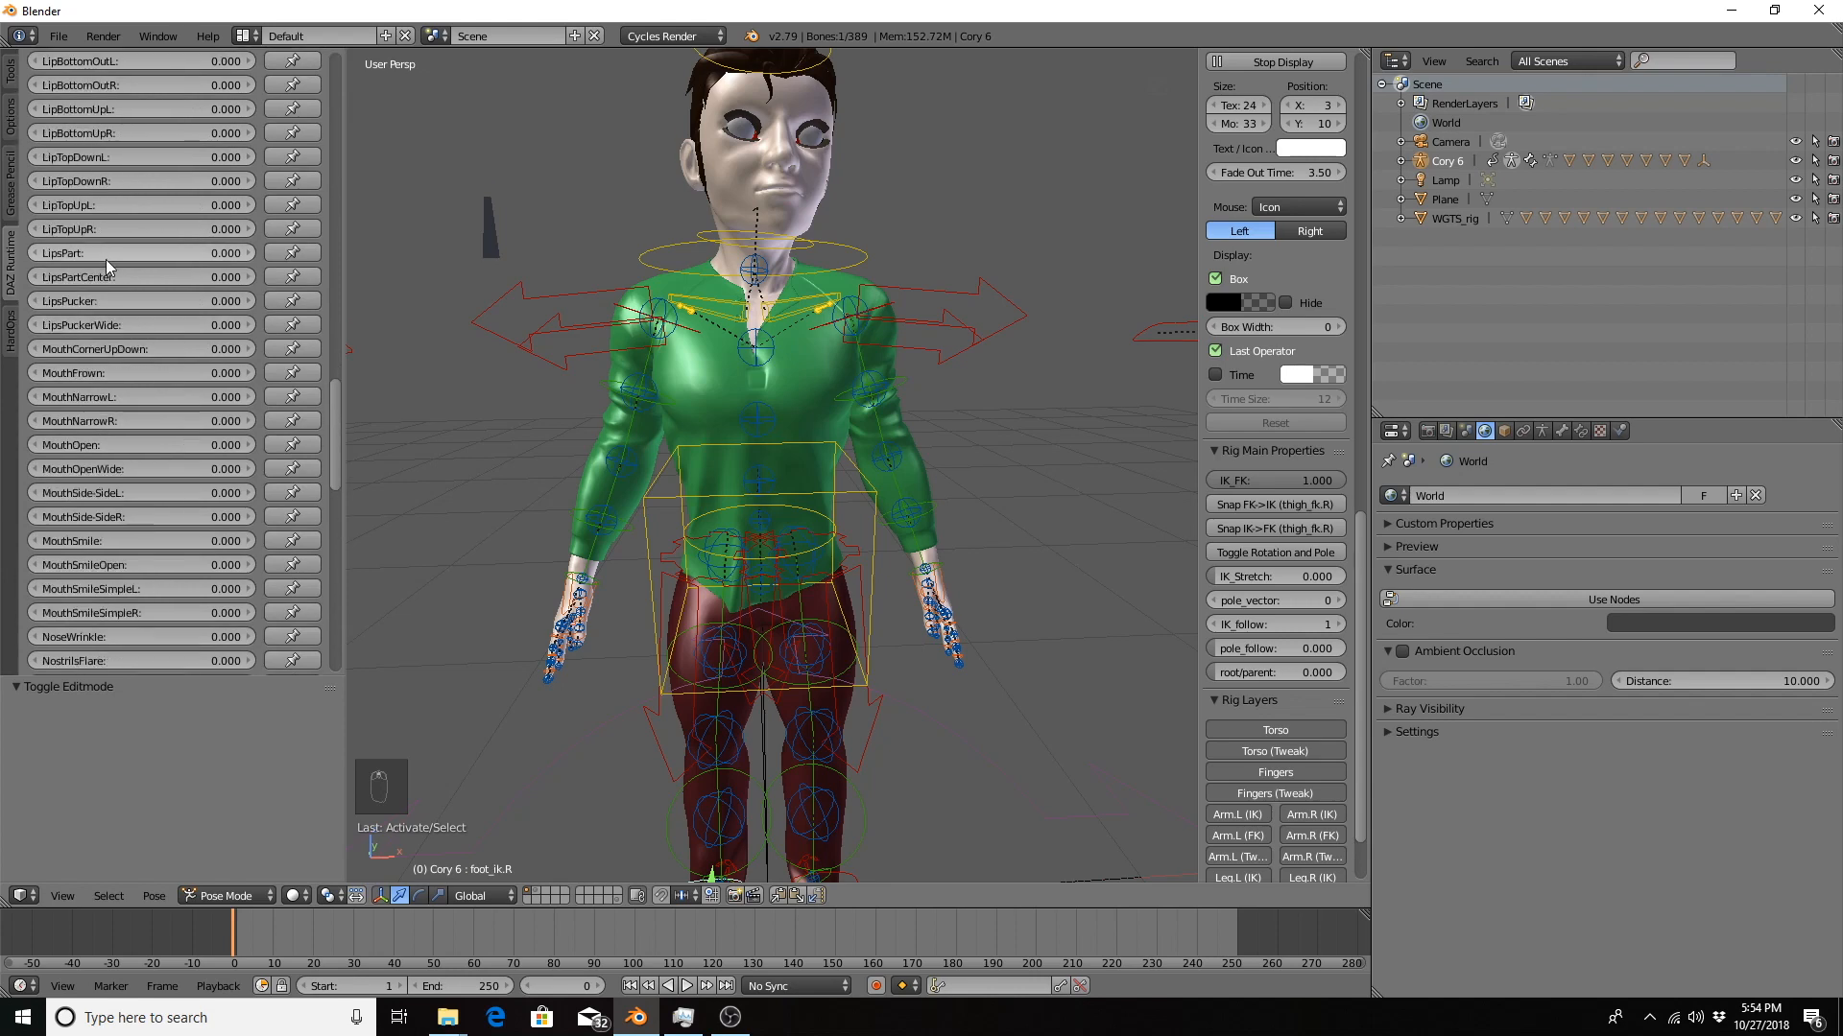
scroll(106, 259, up, 20)
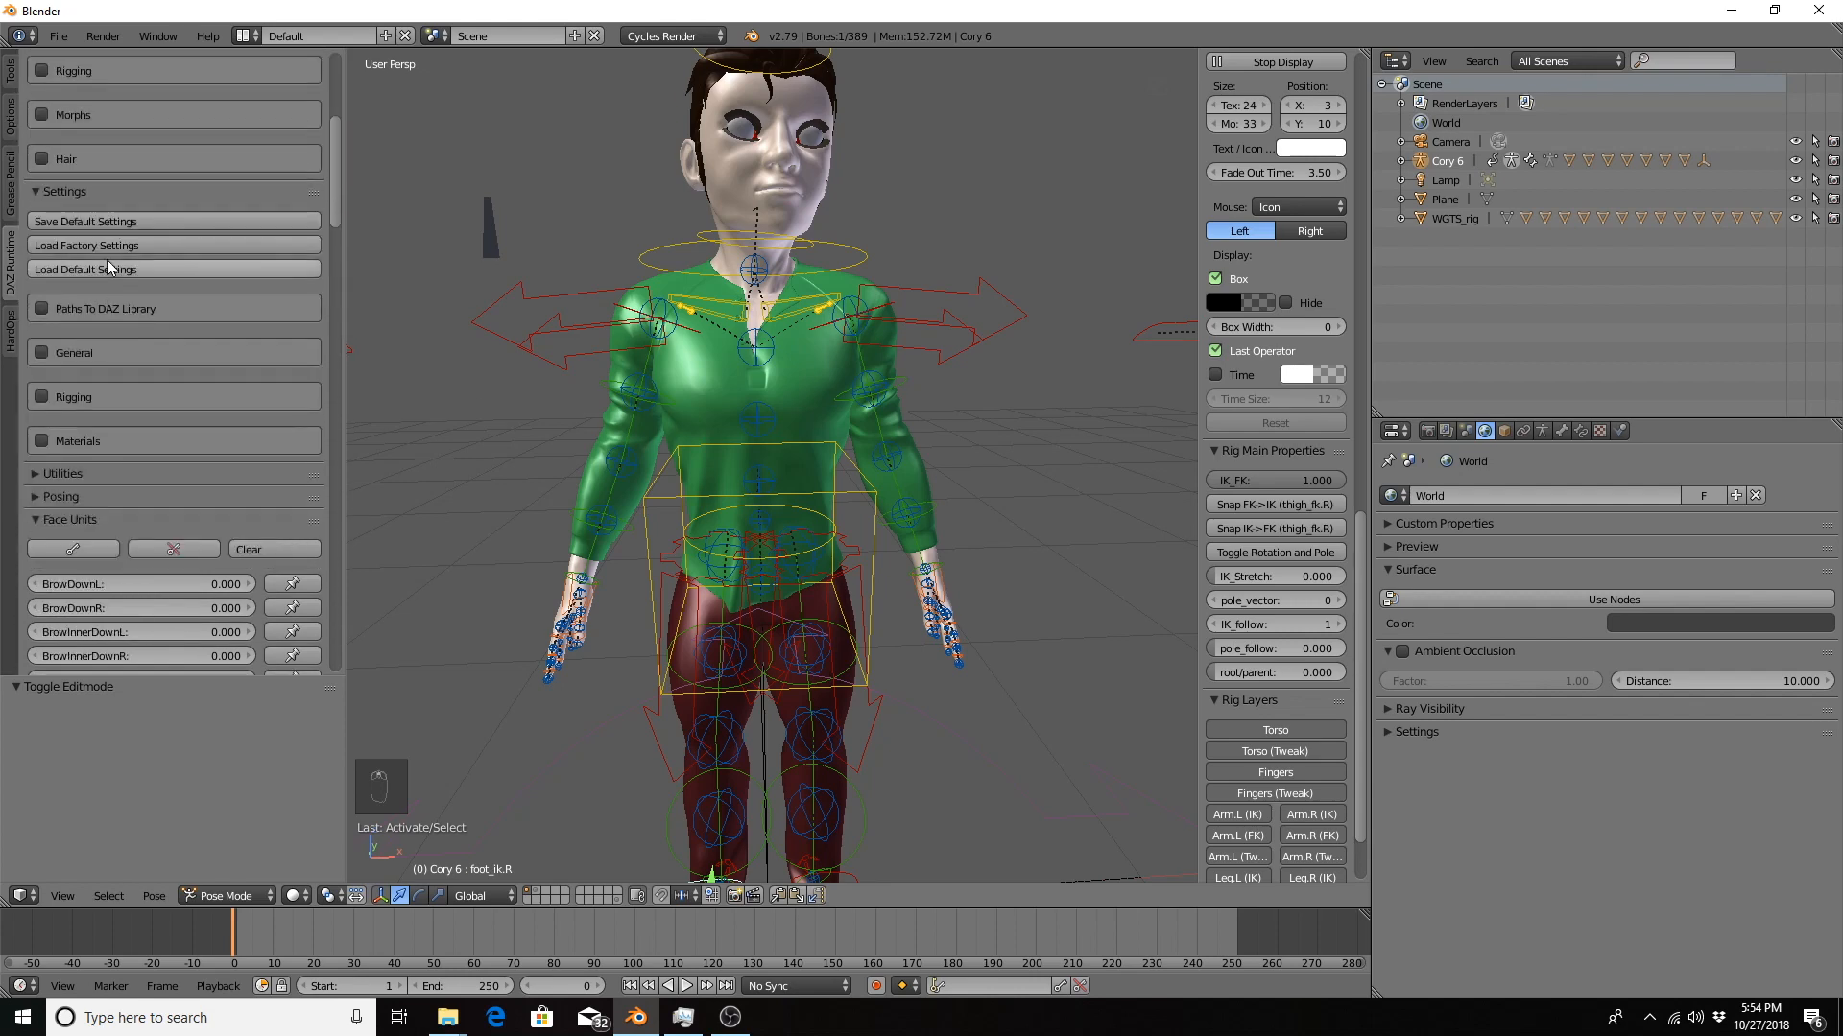
scroll(112, 259, up, 2)
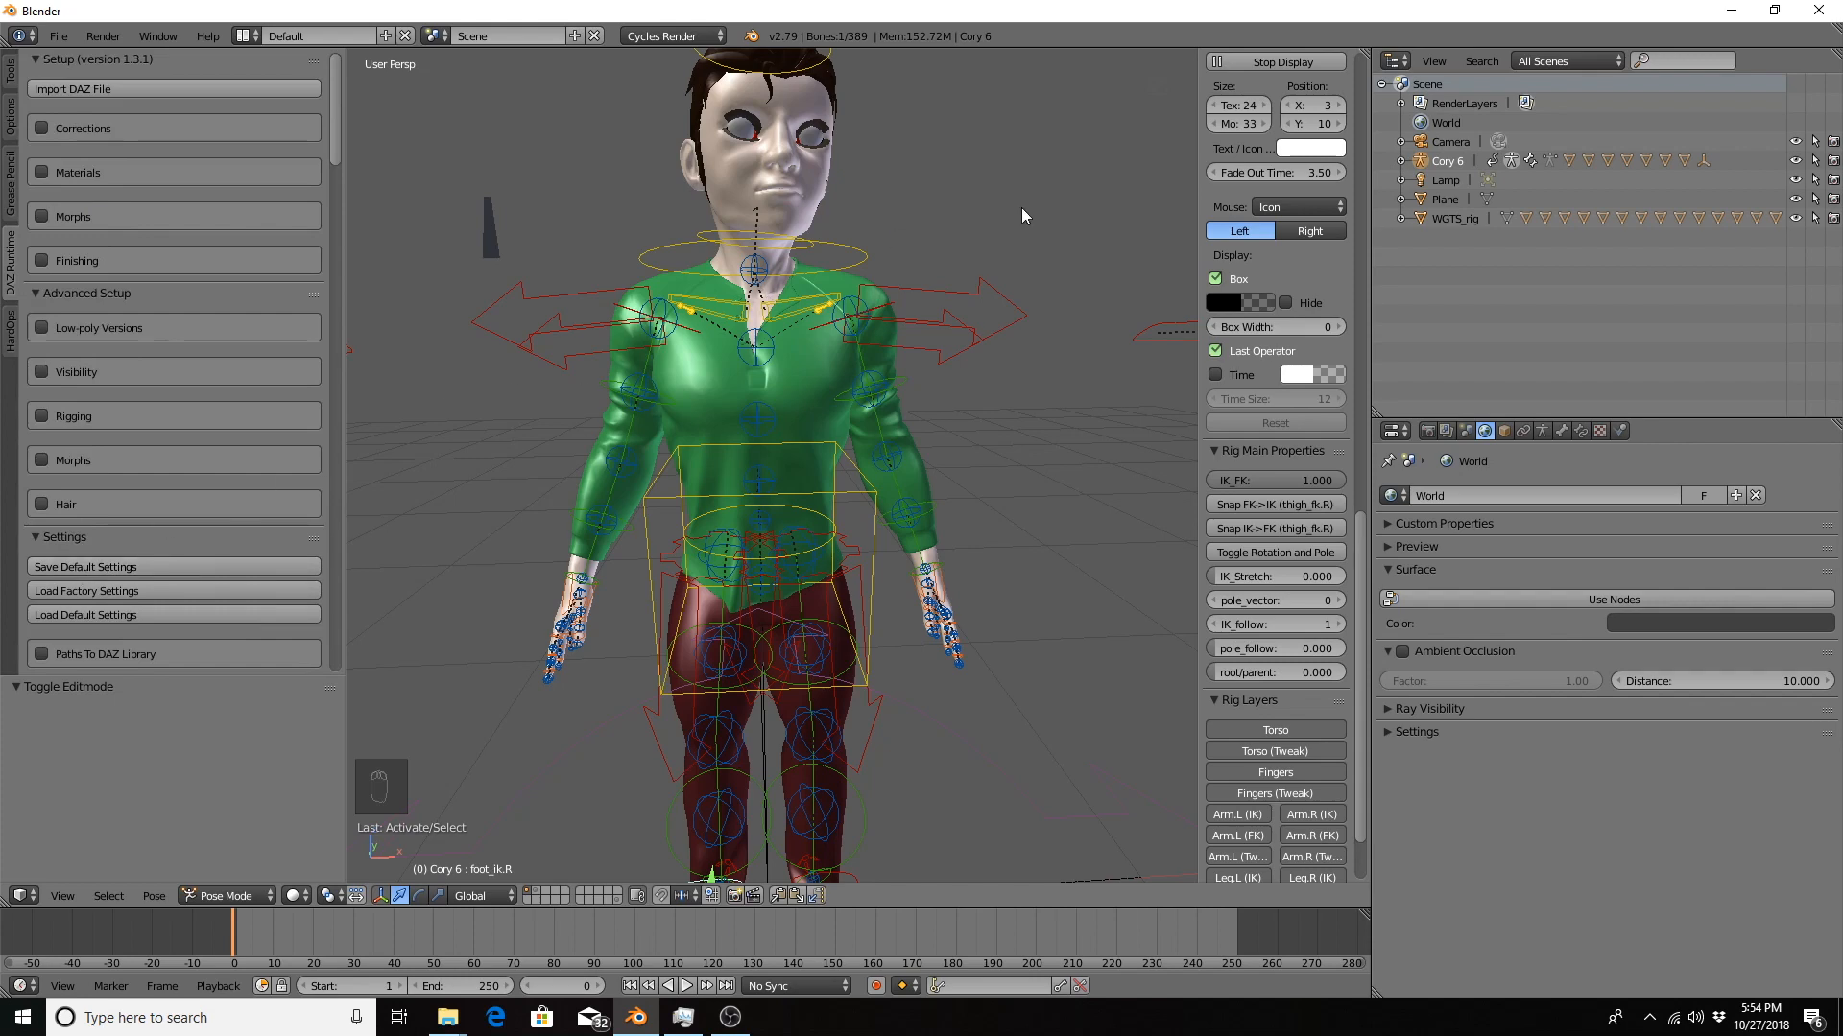
Set the viewport shading to Rendered and inspect the full Cory 6 character from several angles.
click(294, 895)
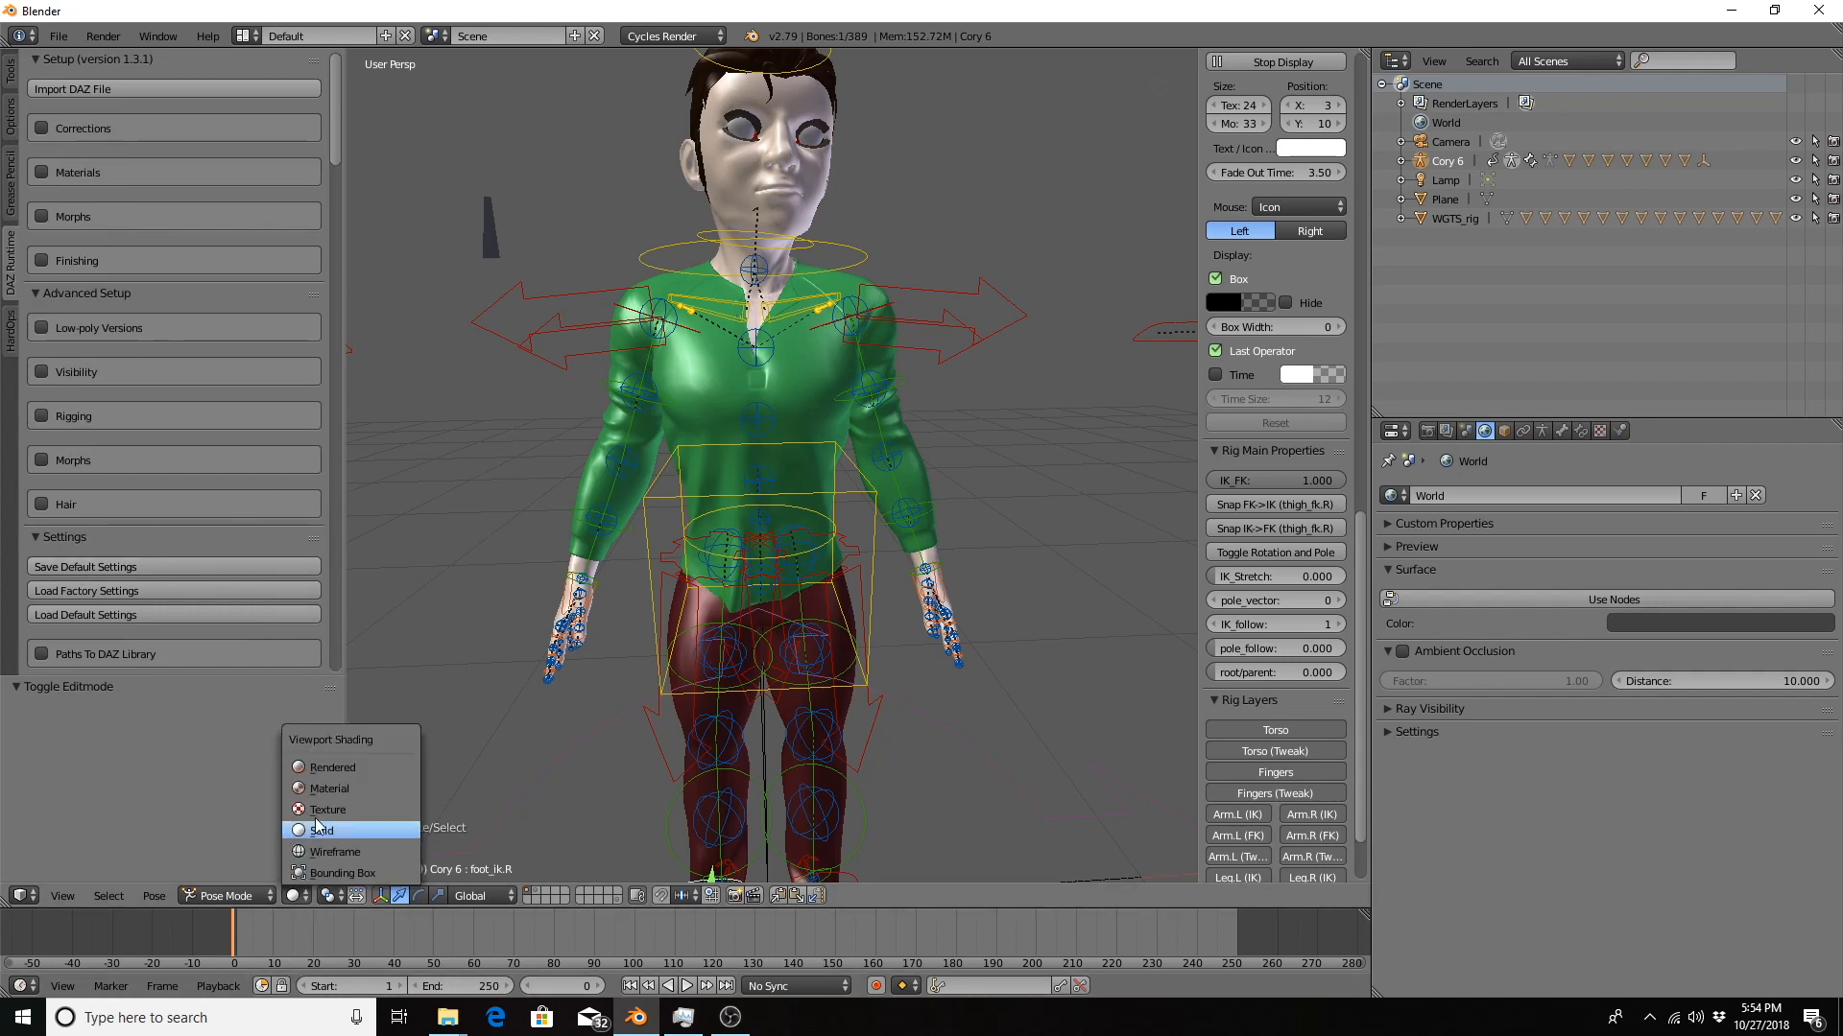
click(327, 768)
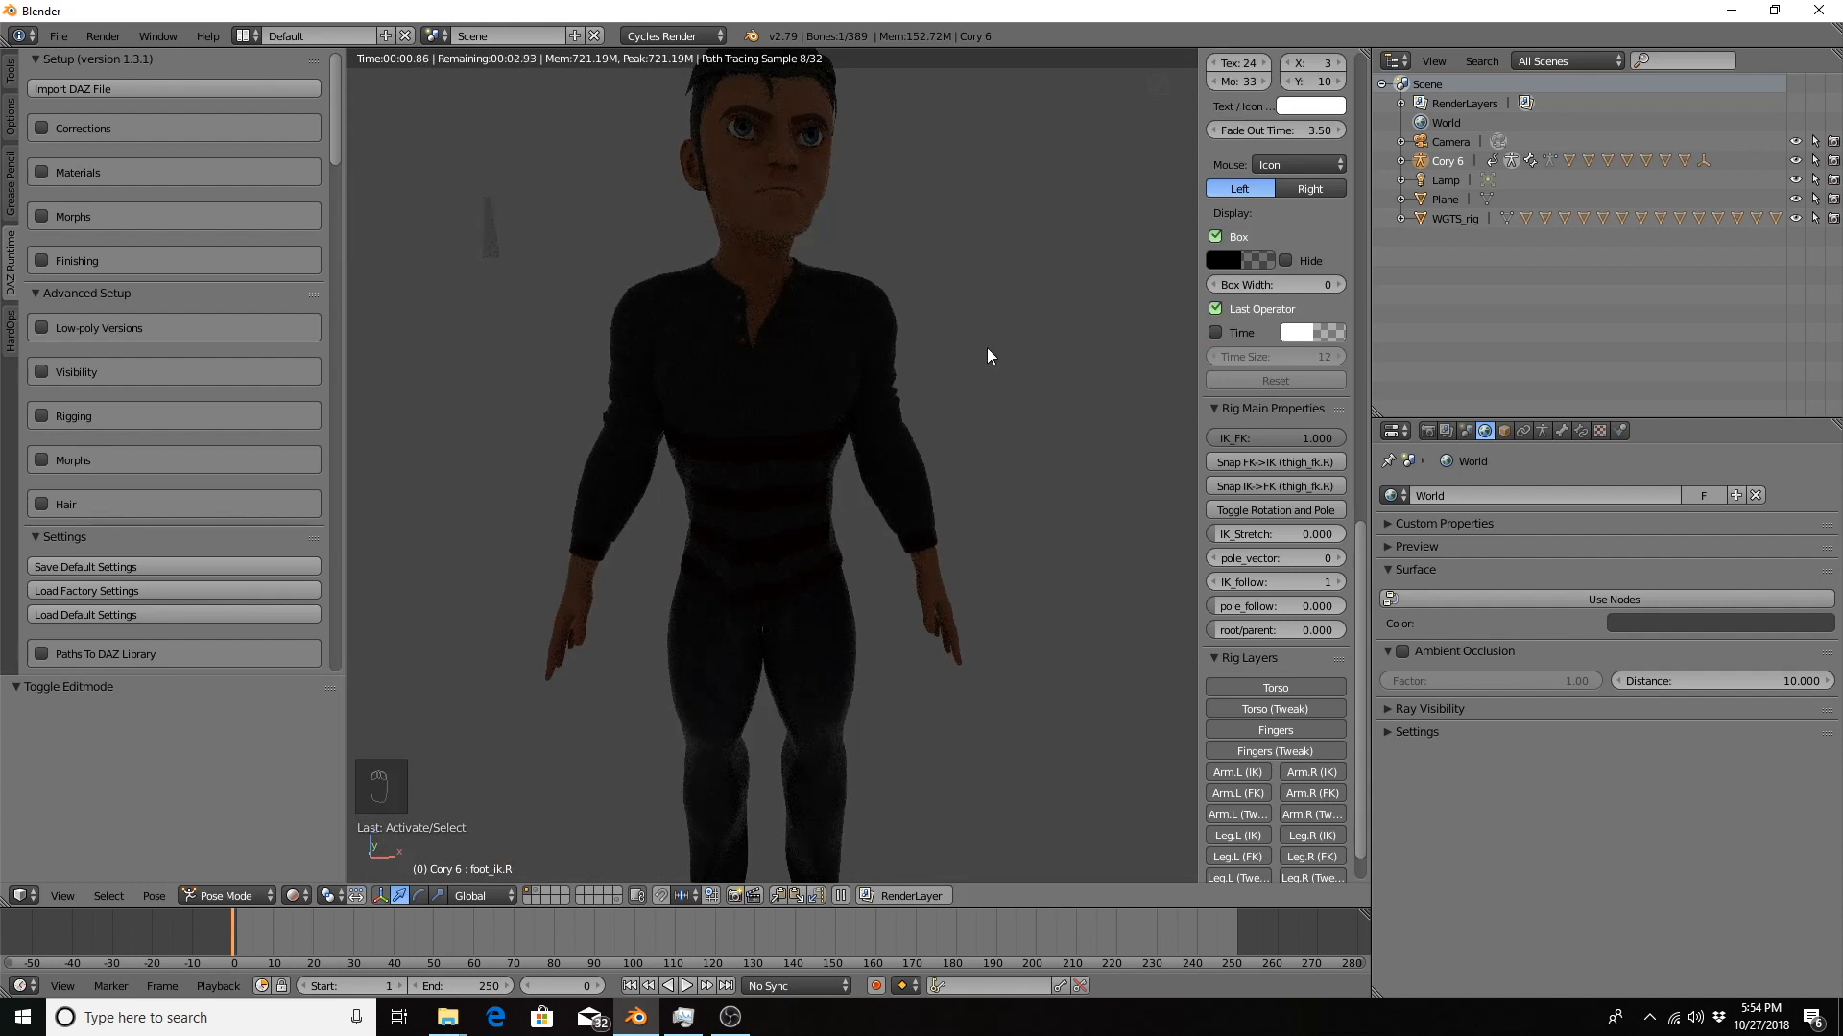
middle_drag(987, 347, 921, 383)
mouse_move(905, 321)
middle_down()
mouse_move(900, 409)
mouse_move(722, 355)
mouse_move(657, 361)
mouse_move(693, 342)
middle_up()
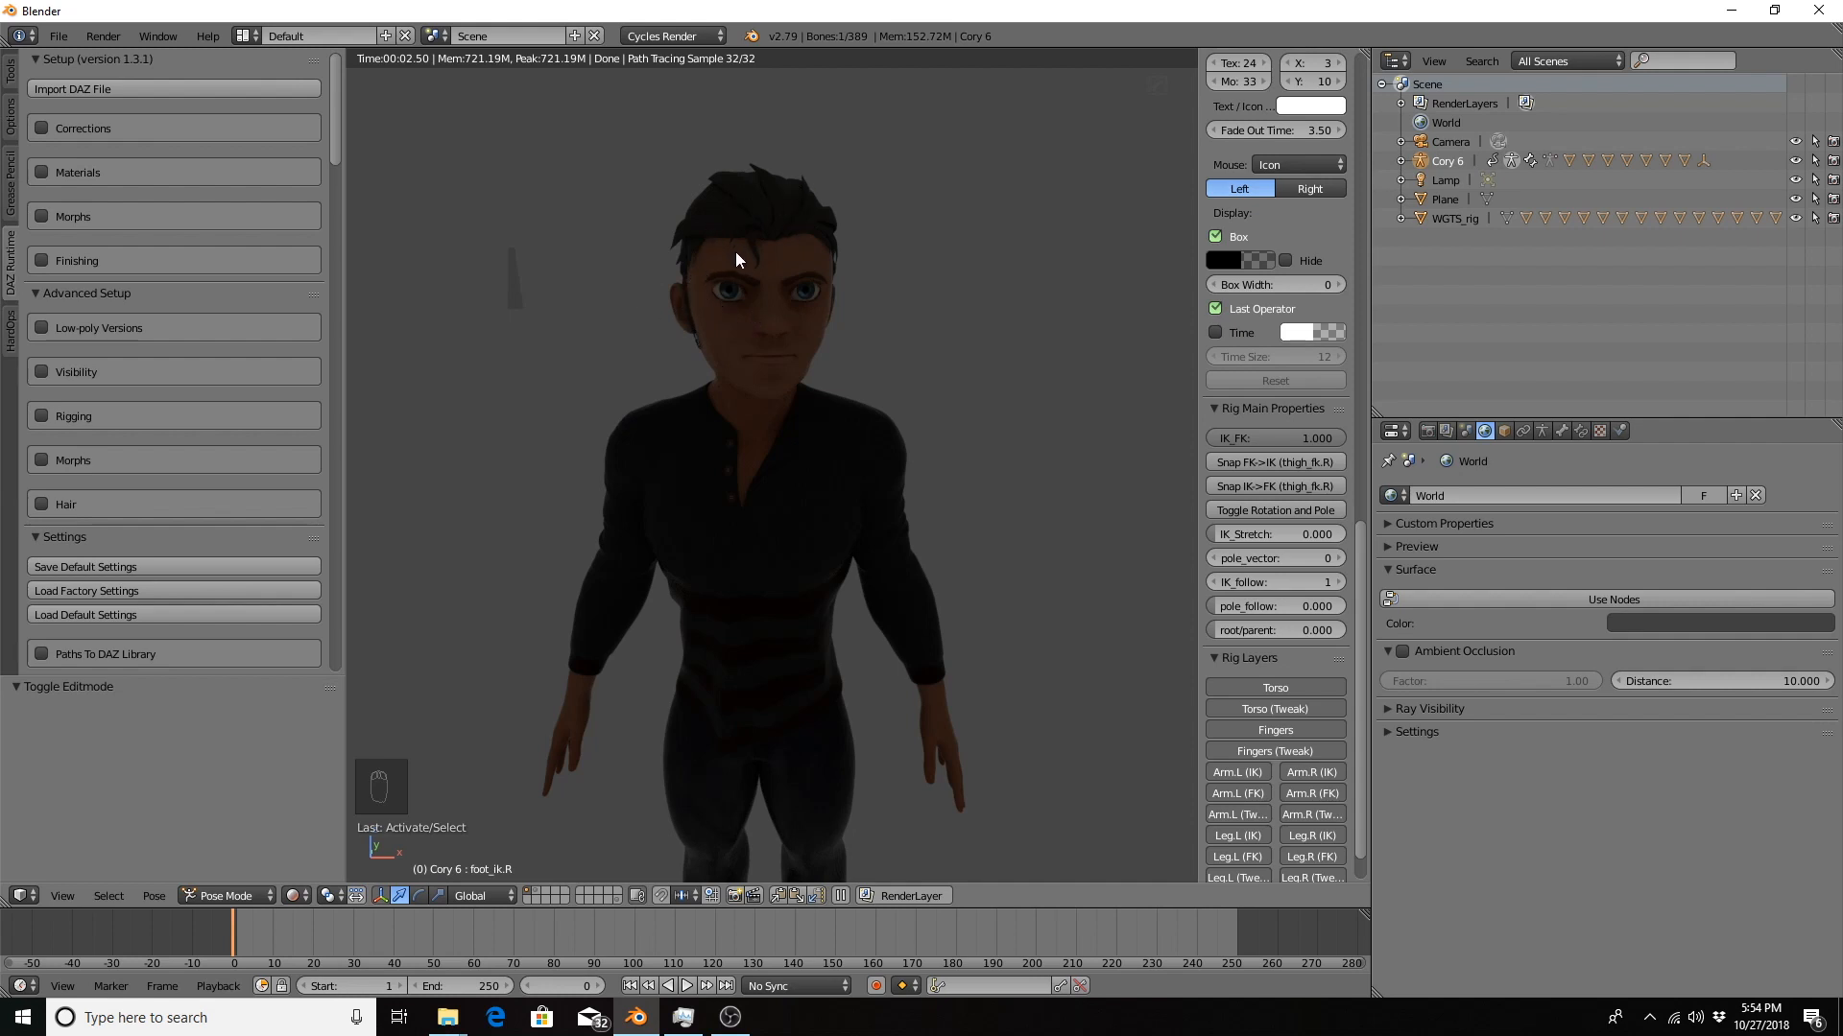
middle_drag(777, 429, 848, 453)
scroll(871, 380, down, 4)
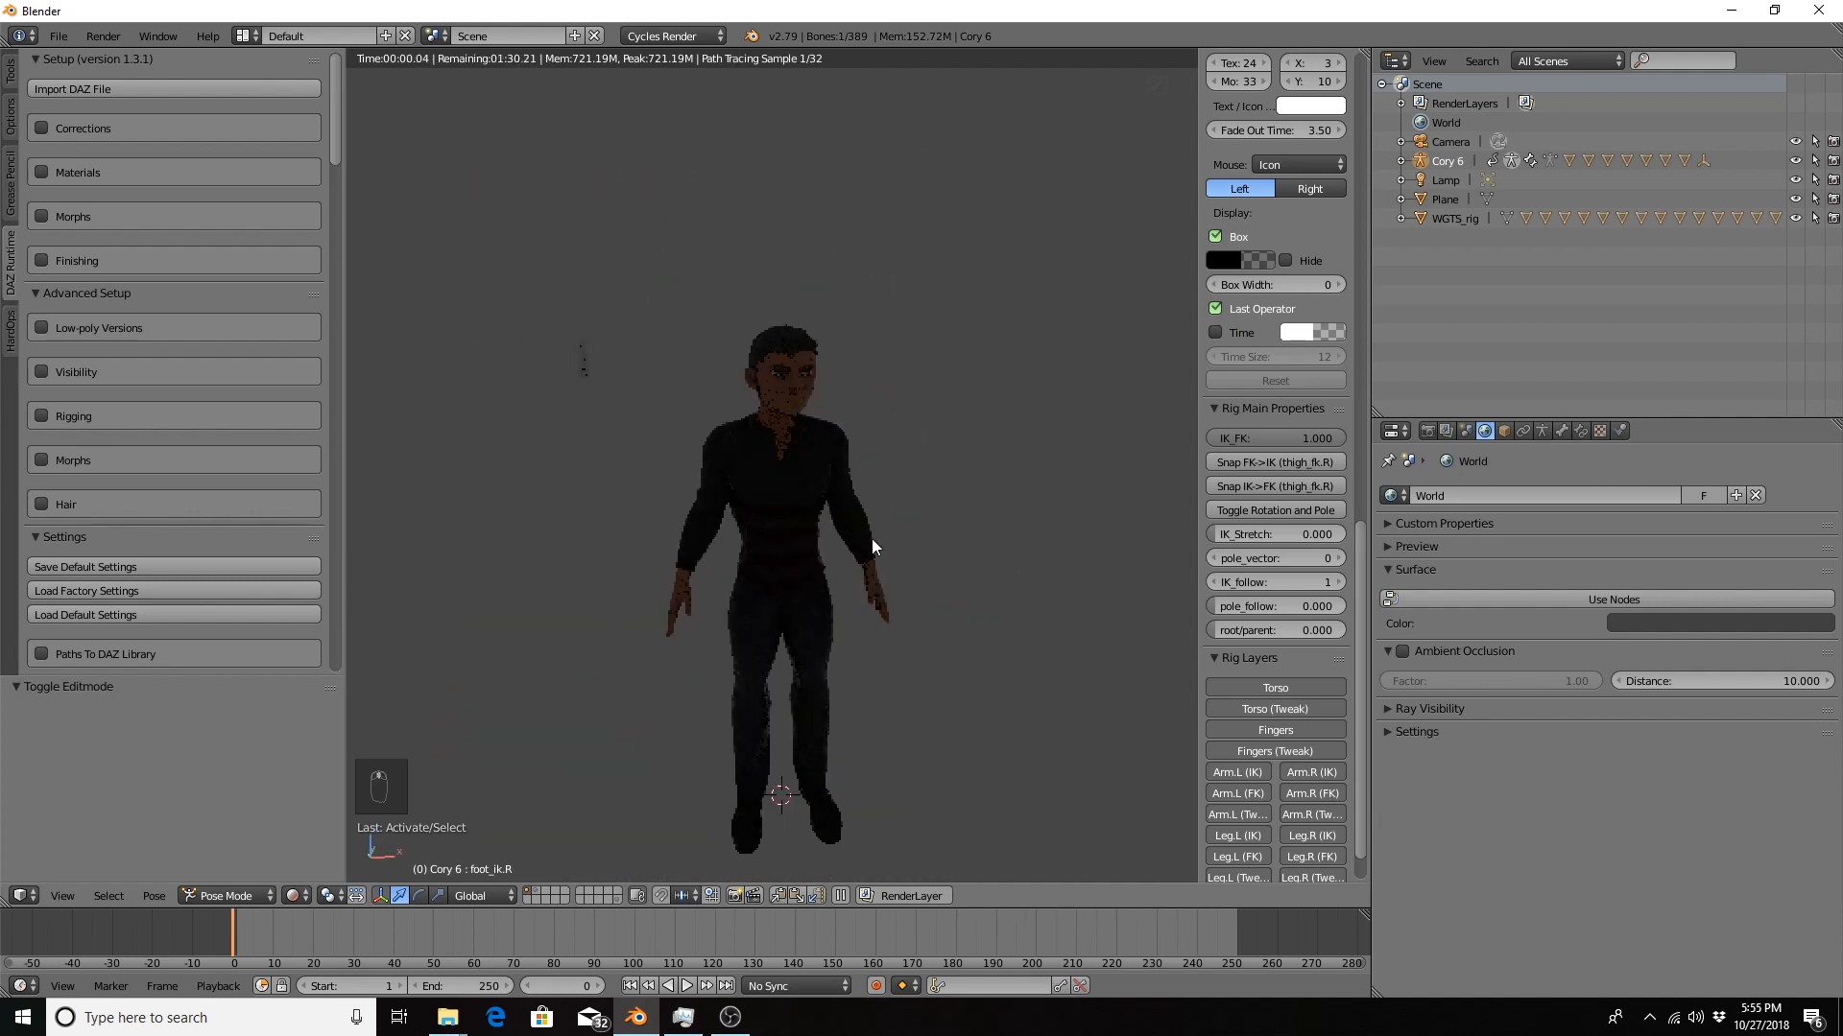
shift+middle_drag(872, 538, 838, 407)
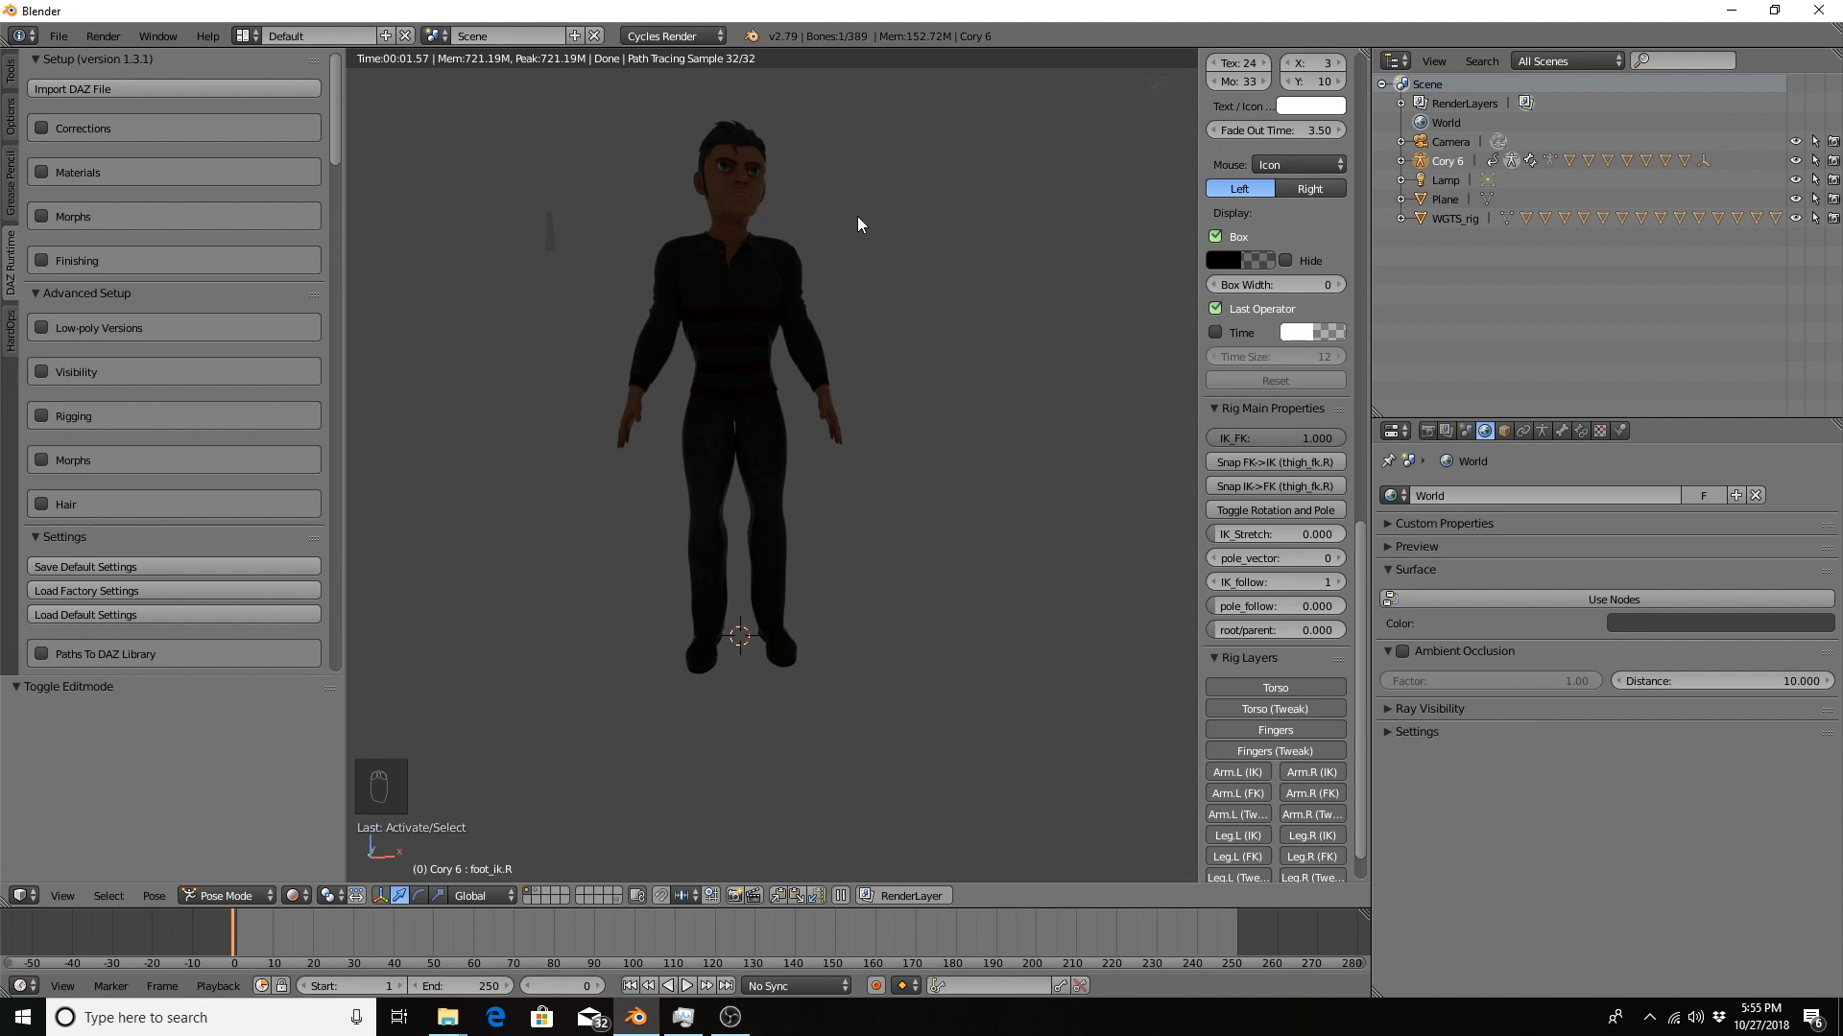
shift+middle_drag(858, 211, 848, 257)
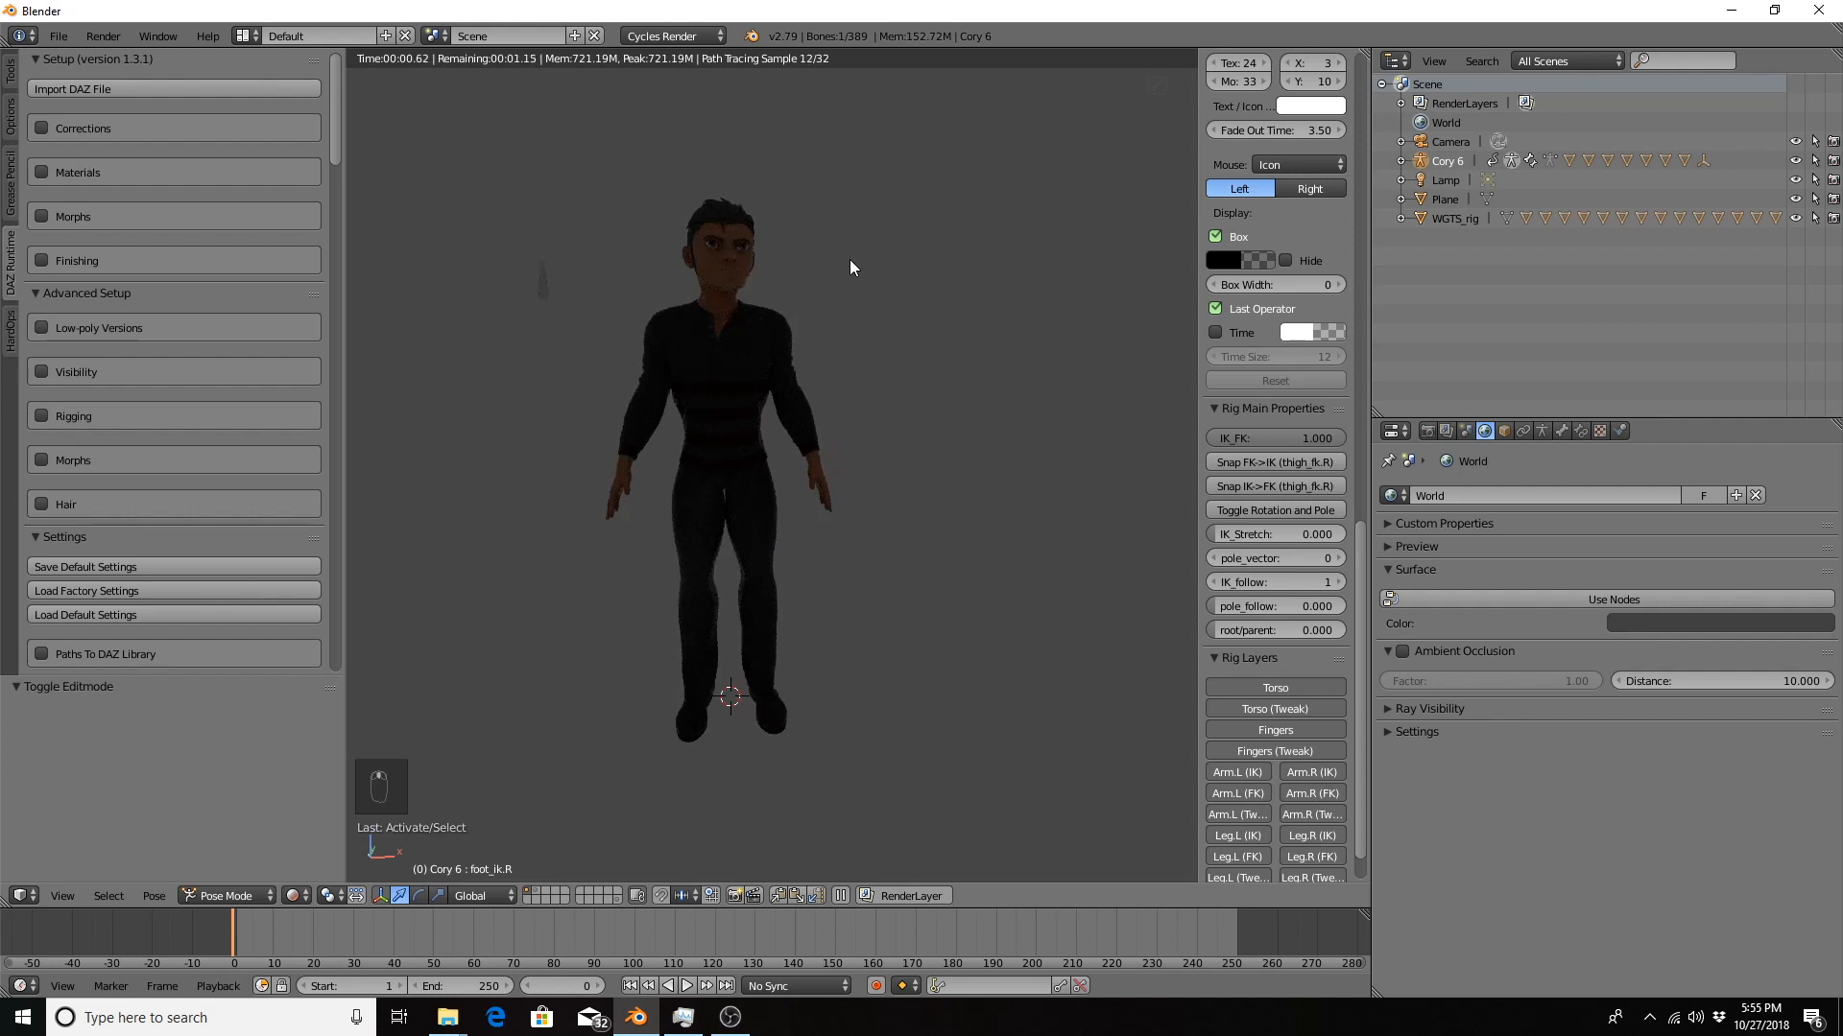